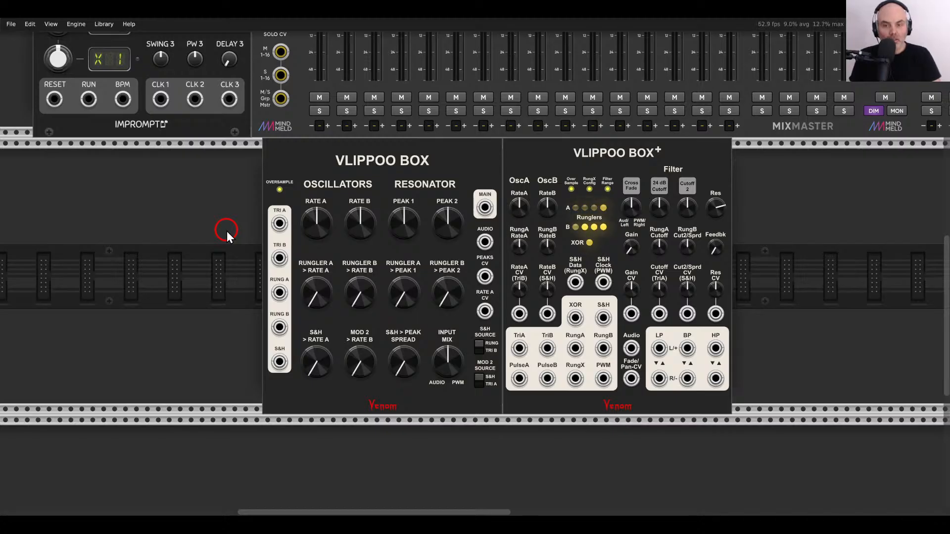
Move the VLIPPOO BOX+ module away from VLIPPOO BOX and into the rack row above the mixer.
{"action": "left_click_drag", "start_coordinate": [520, 157], "coordinate": [609, 162]}
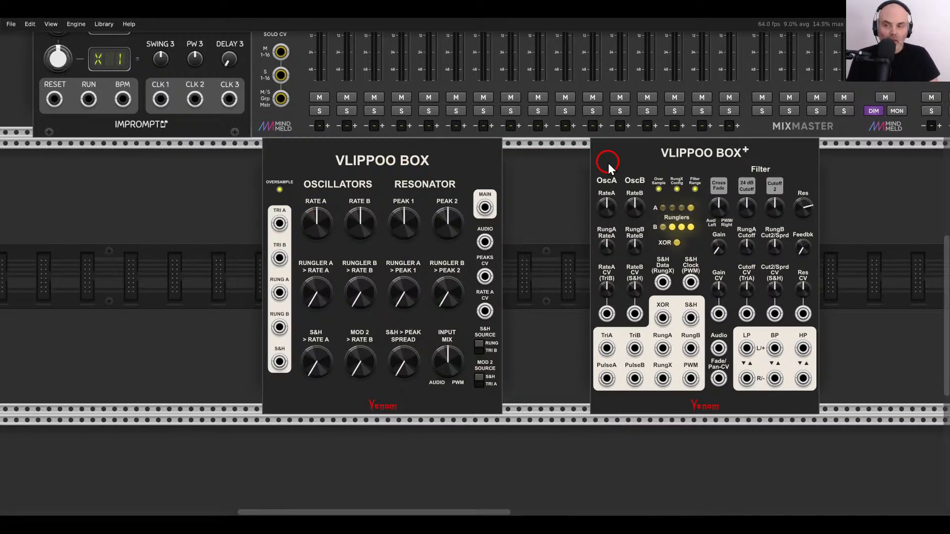
{"action": "scroll", "coordinate": [565, 165], "scroll_direction": "down", "scroll_amount": 3}
{"action": "left_click_drag", "start_coordinate": [553, 165], "coordinate": [356, 119]}
{"action": "left_click_drag", "start_coordinate": [510, 369], "coordinate": [638, 191]}
{"action": "scroll", "coordinate": [562, 224], "scroll_direction": "up", "scroll_amount": 3}
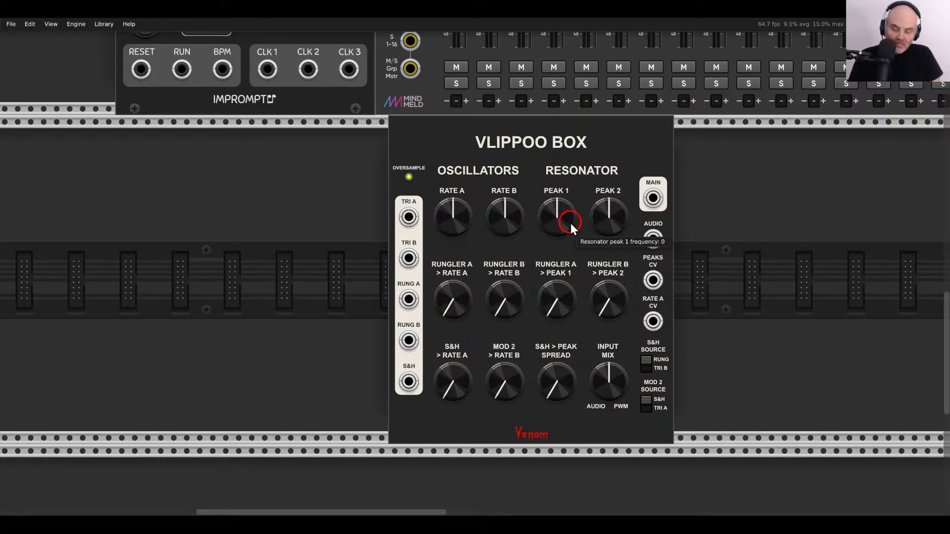
Patch VLIPPOO BOX's Main output into the left input of mixer track 01 and turn Input Mix fully to PWM.
{"action": "scroll", "coordinate": [651, 213], "scroll_direction": "up", "scroll_amount": 10}
{"action": "left_click_drag", "start_coordinate": [653, 201], "coordinate": [453, 159]}
{"action": "scroll", "coordinate": [463, 168], "scroll_direction": "down", "scroll_amount": 10}
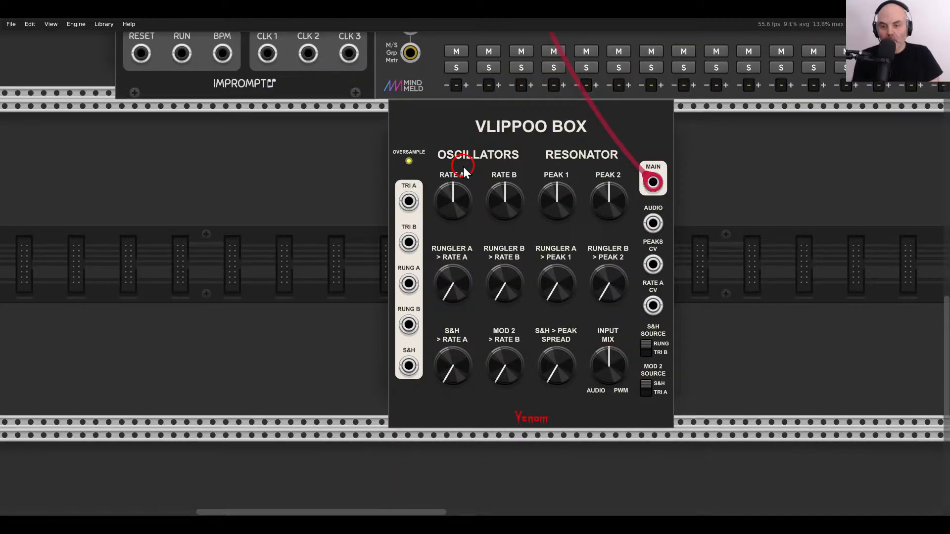
{"action": "left_click_drag", "start_coordinate": [604, 357], "coordinate": [598, 225]}
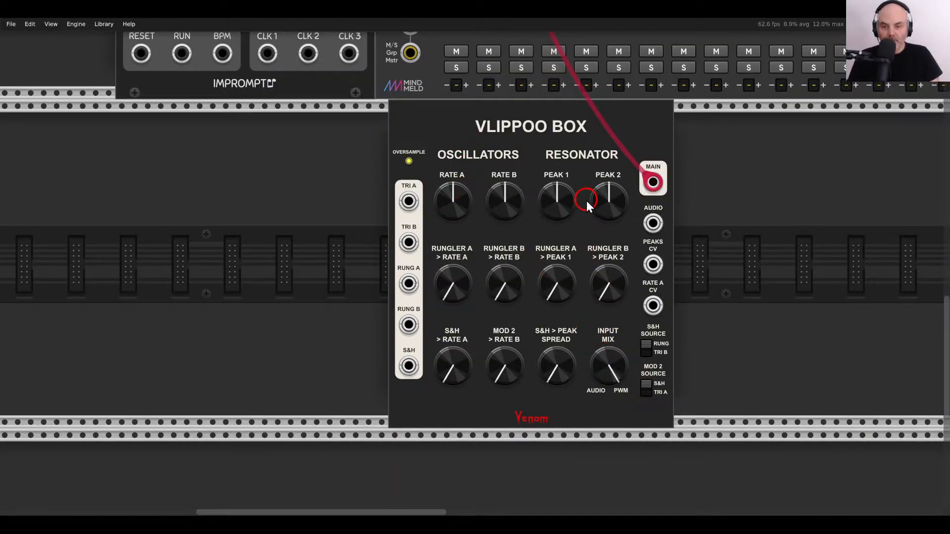
Try raising the resonator's Peak 1 and Peak 2 frequencies, and reset both to 0.
{"action": "left_click_drag", "start_coordinate": [551, 193], "coordinate": [553, 172]}
{"action": "left_click_drag", "start_coordinate": [592, 203], "coordinate": [605, 179]}
{"action": "double_click", "coordinate": [563, 203]}
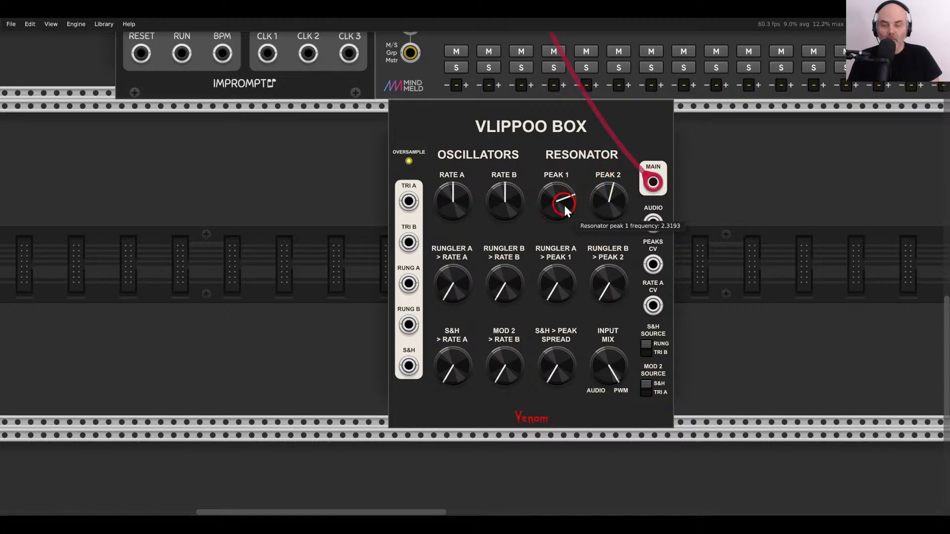
{"action": "double_click", "coordinate": [607, 207]}
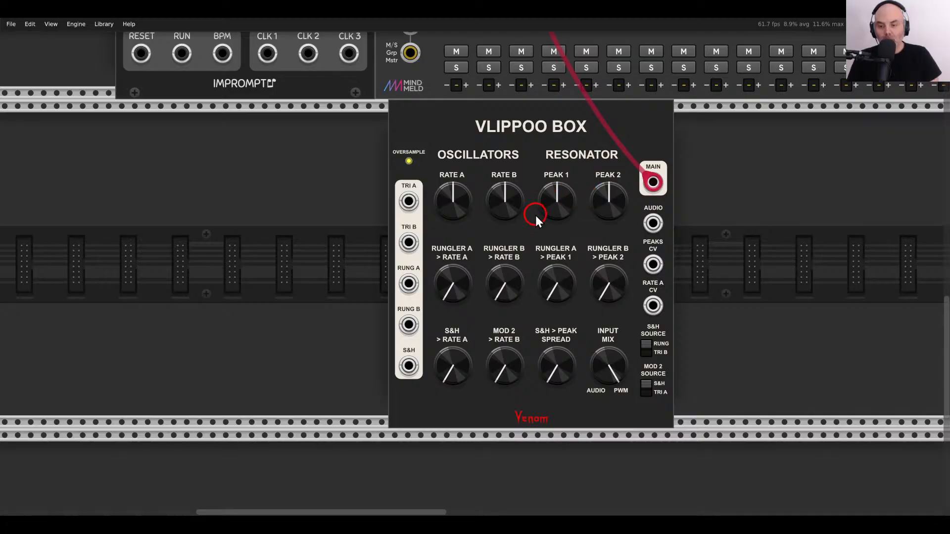
Sweep the resonator's Peak 1 and Peak 2 frequencies upward and bring both back to moderately above center.
{"action": "scroll", "coordinate": [530, 238], "scroll_direction": "up", "scroll_amount": 2}
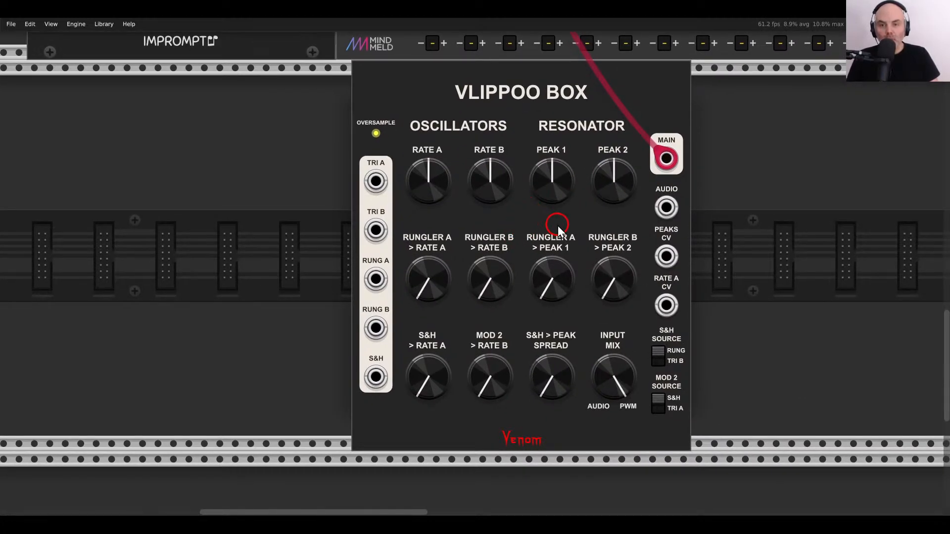
{"action": "mouse_move", "coordinate": [555, 203]}
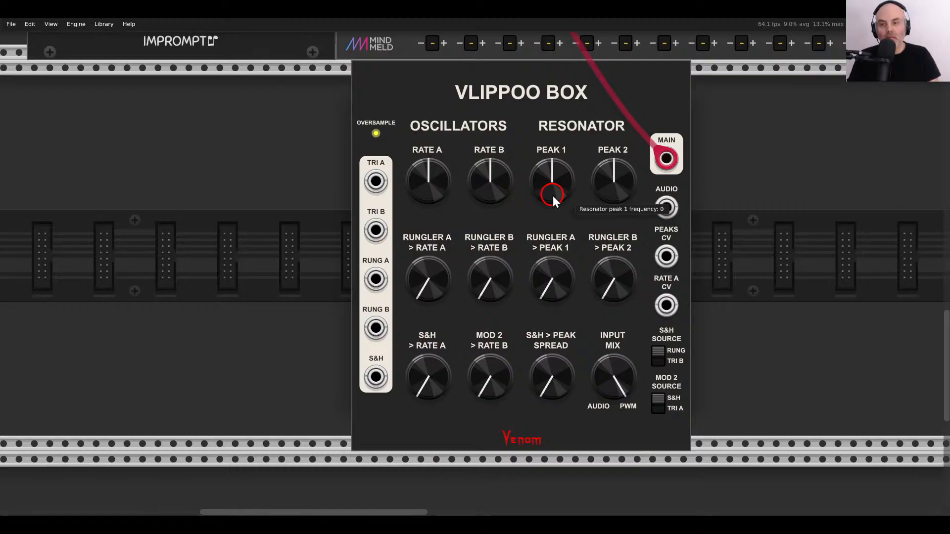
{"action": "left_click_drag", "start_coordinate": [554, 188], "coordinate": [546, 173]}
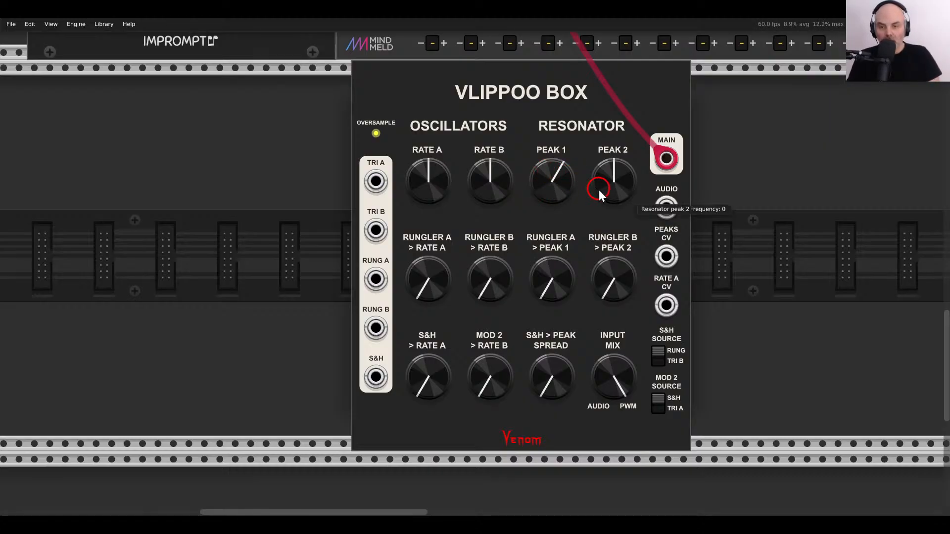
{"action": "left_click_drag", "start_coordinate": [598, 189], "coordinate": [589, 140]}
{"action": "mouse_move", "coordinate": [550, 174]}
{"action": "left_mouse_down"}
{"action": "mouse_move", "coordinate": [542, 191]}
{"action": "mouse_move", "coordinate": [537, 159]}
{"action": "mouse_move", "coordinate": [547, 145]}
{"action": "mouse_move", "coordinate": [544, 160]}
{"action": "left_mouse_up"}
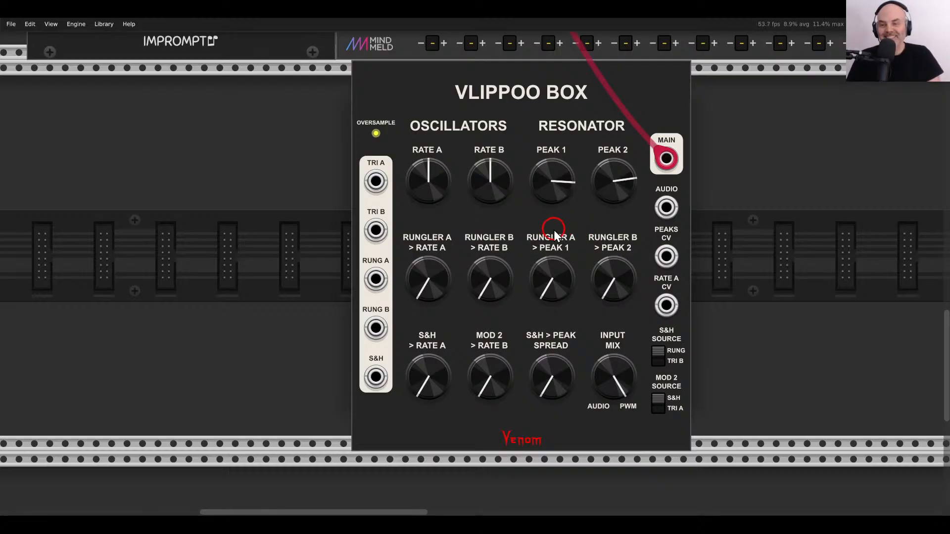
{"action": "left_click_drag", "start_coordinate": [553, 231], "coordinate": [569, 229]}
{"action": "left_click_drag", "start_coordinate": [615, 188], "coordinate": [616, 209]}
{"action": "left_click_drag", "start_coordinate": [577, 182], "coordinate": [562, 200]}
Raise the gain adjustment of mixer track 01 in its track settings.
{"action": "scroll", "coordinate": [454, 174], "scroll_direction": "up", "scroll_amount": 10}
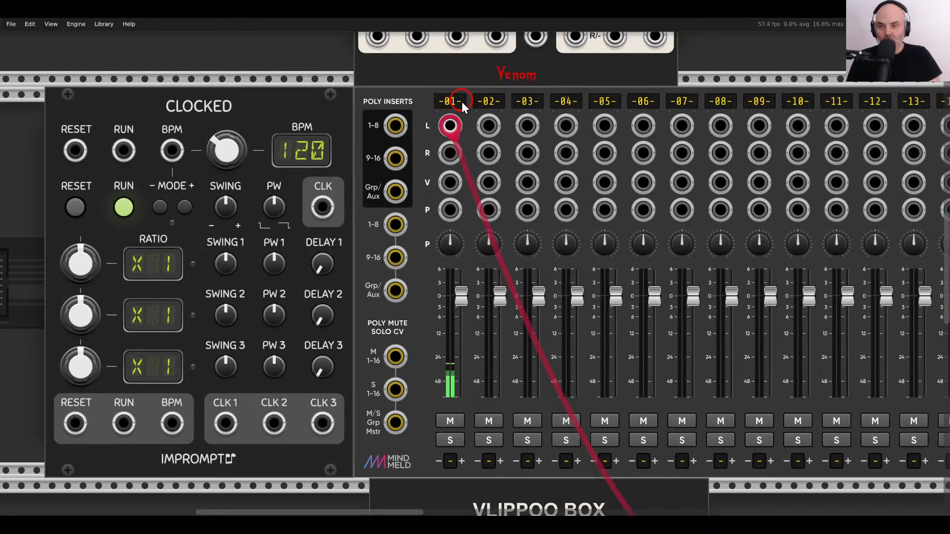
{"action": "right_click", "coordinate": [461, 102]}
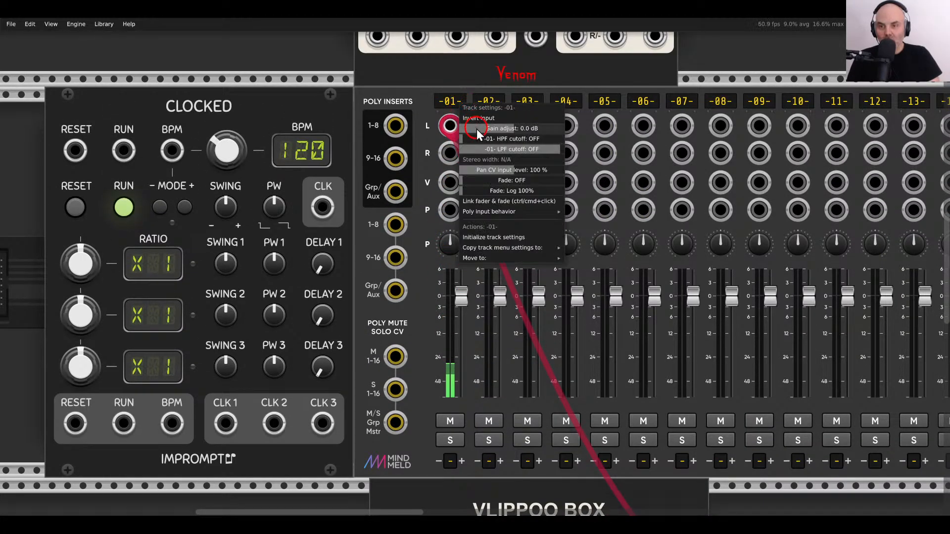
{"action": "left_click_drag", "start_coordinate": [477, 129], "coordinate": [622, 134]}
{"action": "left_click", "coordinate": [634, 104]}
Fine-tune the resonator's Peak 1 and Peak 2 frequencies, with Peak 2 at about 1.63.
{"action": "scroll", "coordinate": [604, 260], "scroll_direction": "down", "scroll_amount": 4}
{"action": "scroll", "coordinate": [603, 261], "scroll_direction": "down", "scroll_amount": 11}
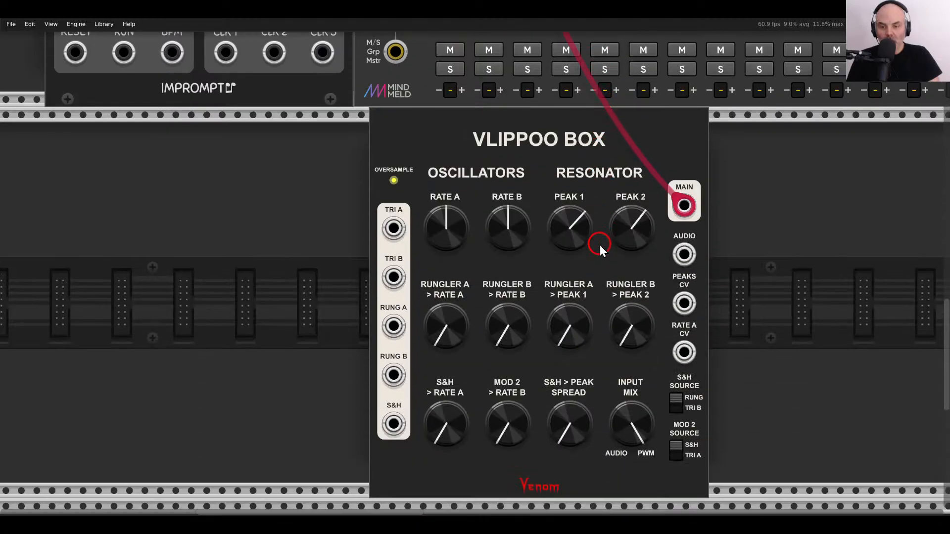
{"action": "left_click_drag", "start_coordinate": [569, 234], "coordinate": [563, 216]}
{"action": "left_click_drag", "start_coordinate": [618, 224], "coordinate": [566, 250]}
Lower oscillator A's rate well below center and oscillator B's rate slightly below center.
{"action": "scroll", "coordinate": [549, 245], "scroll_direction": "down", "scroll_amount": 3}
{"action": "scroll", "coordinate": [474, 230], "scroll_direction": "up", "scroll_amount": 1}
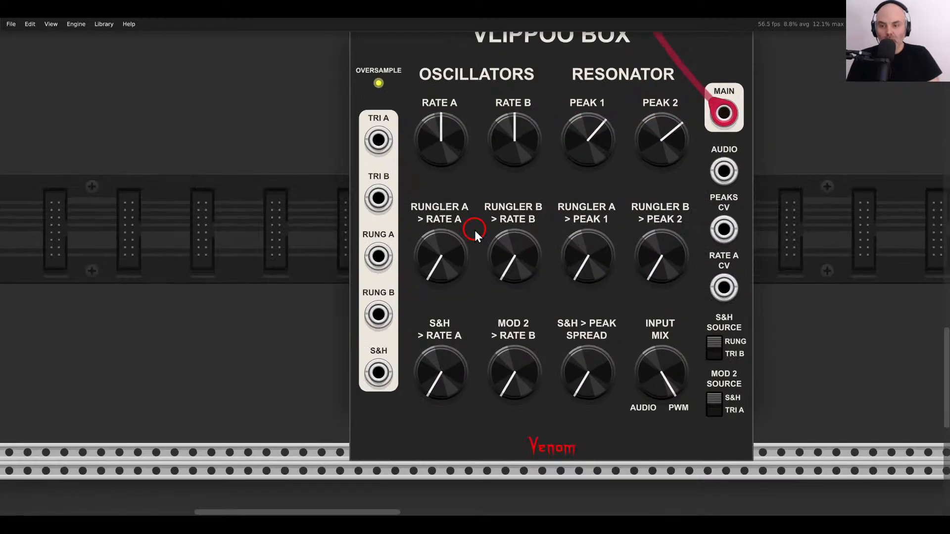
{"action": "left_click_drag", "start_coordinate": [441, 138], "coordinate": [443, 206]}
{"action": "scroll", "coordinate": [451, 148], "scroll_direction": "up", "scroll_amount": 1}
{"action": "mouse_move", "coordinate": [500, 167]}
{"action": "left_mouse_down"}
{"action": "mouse_move", "coordinate": [500, 212]}
{"action": "mouse_move", "coordinate": [495, 170]}
{"action": "left_mouse_up"}
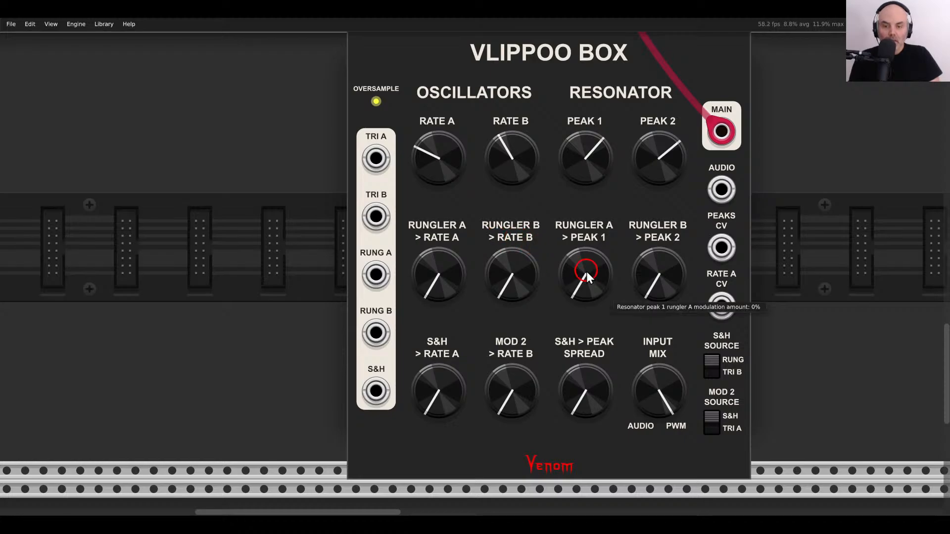
Apply Rungler A modulation to resonator Peak 1 and raise the Peak 1 frequency to about three o'clock.
{"action": "left_click_drag", "start_coordinate": [586, 272], "coordinate": [580, 239]}
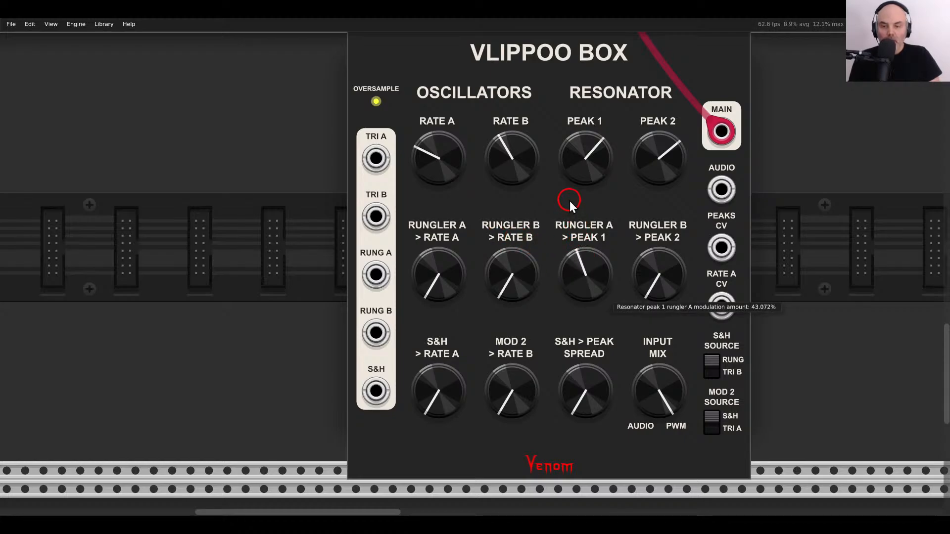
{"action": "left_click_drag", "start_coordinate": [569, 194], "coordinate": [569, 216]}
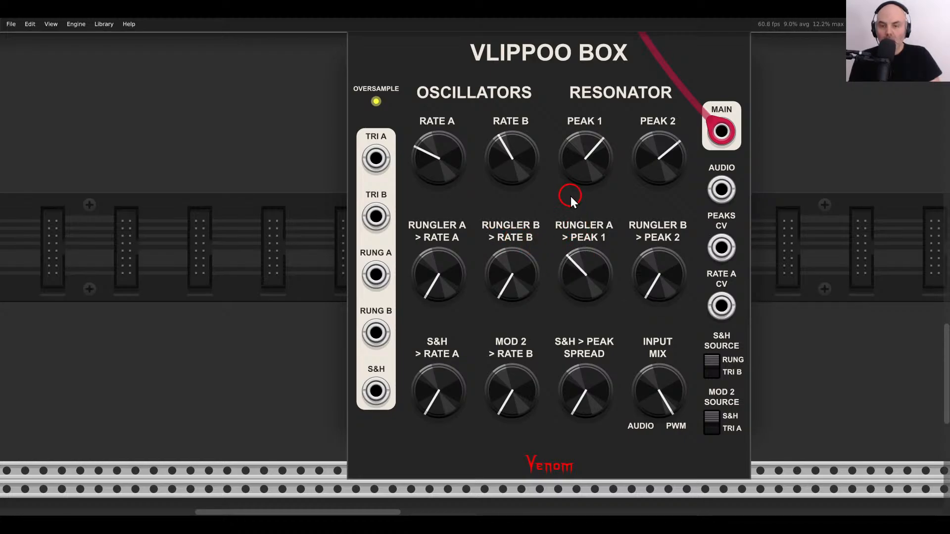
{"action": "left_click_drag", "start_coordinate": [568, 173], "coordinate": [566, 145]}
{"action": "mouse_move", "coordinate": [647, 165]}
{"action": "left_mouse_down"}
{"action": "mouse_move", "coordinate": [651, 121]}
{"action": "mouse_move", "coordinate": [653, 159]}
{"action": "left_mouse_up"}
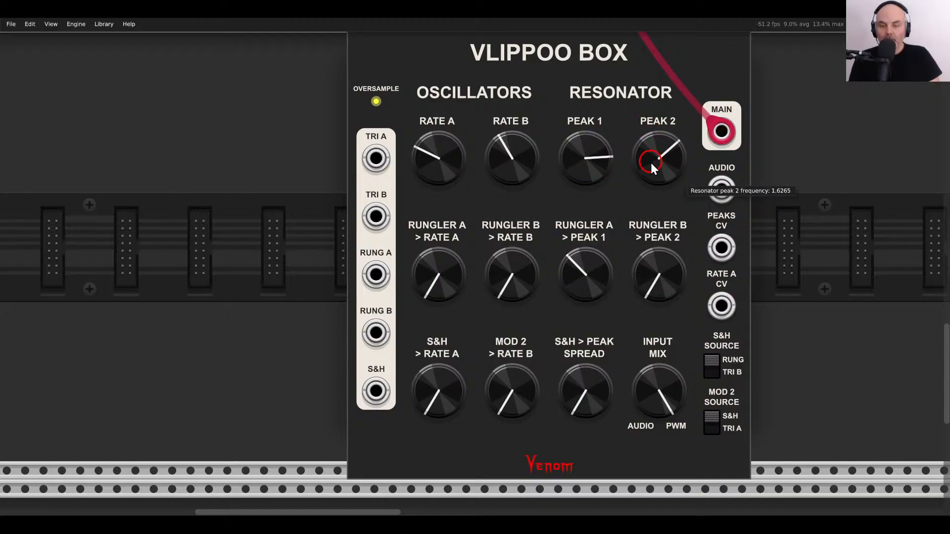
Return Rungler A's modulation of Peak 1 to 0% and raise S&H > Peak Spread to about a fifth of its range.
{"action": "left_click_drag", "start_coordinate": [586, 275], "coordinate": [597, 356]}
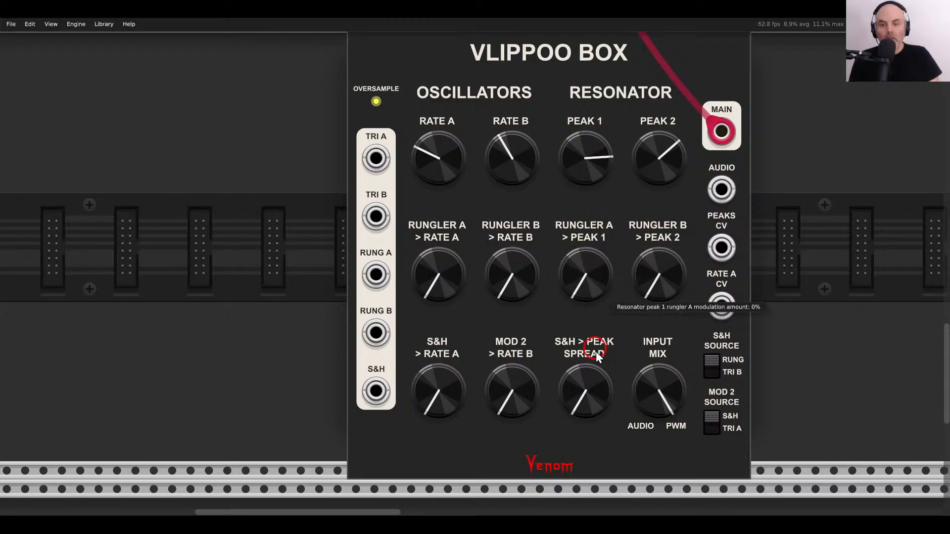
{"action": "left_click", "coordinate": [583, 391]}
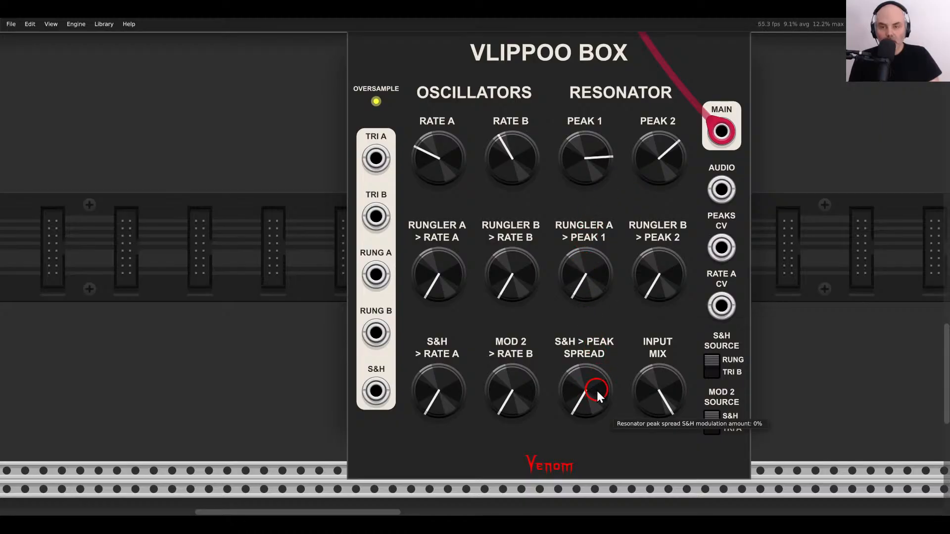
{"action": "mouse_move", "coordinate": [598, 395]}
{"action": "left_mouse_down"}
{"action": "mouse_move", "coordinate": [598, 344]}
{"action": "mouse_move", "coordinate": [592, 395]}
{"action": "left_mouse_up"}
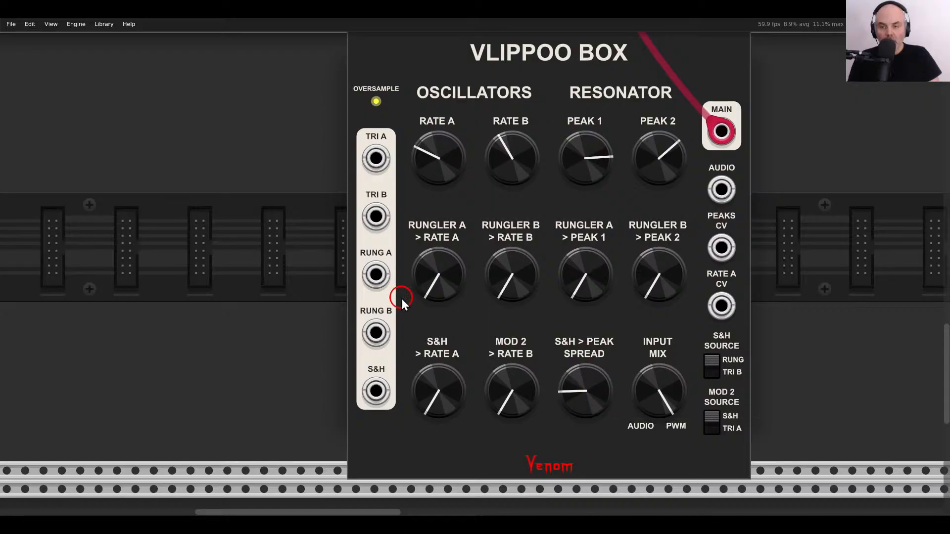
Place a VCV Scope directly beside VLIPPOO BOX and patch the S&H output into its IN 1.
{"action": "right_click", "coordinate": [304, 239]}
{"action": "scroll", "coordinate": [300, 236], "scroll_direction": "up", "scroll_amount": 10}
{"action": "left_click_drag", "start_coordinate": [142, 128], "coordinate": [459, 273]}
{"action": "scroll", "coordinate": [337, 259], "scroll_direction": "down", "scroll_amount": 1}
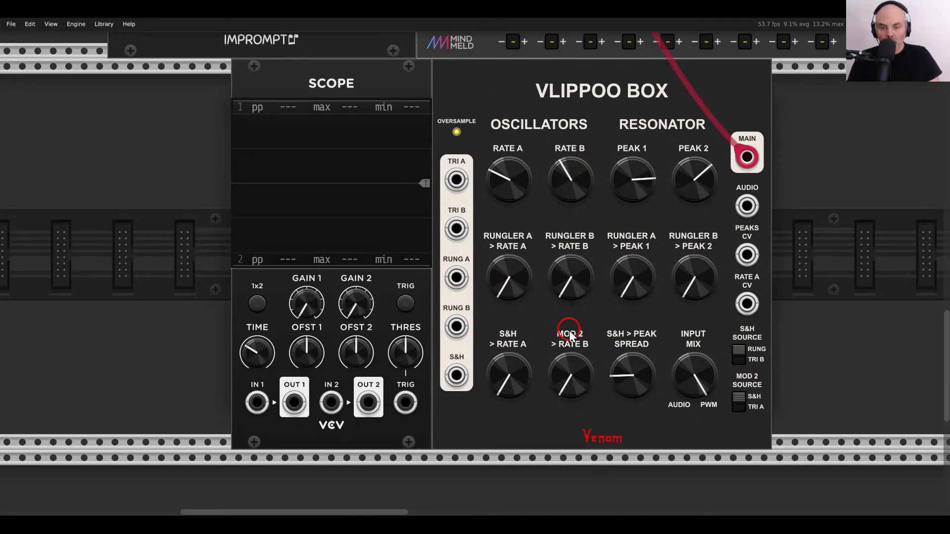
{"action": "left_click_drag", "start_coordinate": [456, 376], "coordinate": [256, 403]}
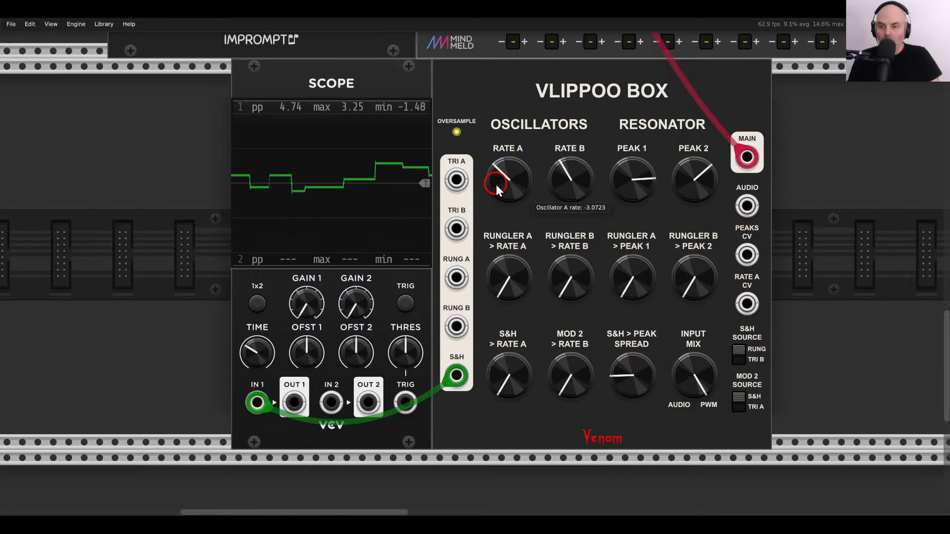
Vary the oscillator rates while watching the S&H signal on the scope, leaving Rate A at about -2.1.
{"action": "mouse_move", "coordinate": [495, 182]}
{"action": "left_mouse_down"}
{"action": "mouse_move", "coordinate": [483, 144]}
{"action": "mouse_move", "coordinate": [497, 187]}
{"action": "left_mouse_up"}
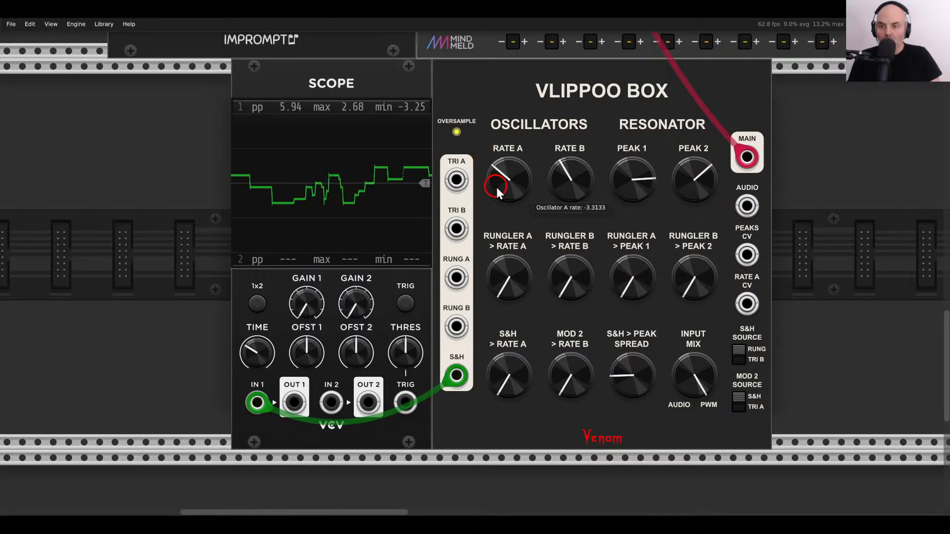
{"action": "mouse_move", "coordinate": [557, 177]}
{"action": "left_mouse_down"}
{"action": "mouse_move", "coordinate": [554, 162]}
{"action": "mouse_move", "coordinate": [556, 195]}
{"action": "mouse_move", "coordinate": [507, 183]}
{"action": "mouse_move", "coordinate": [553, 171]}
{"action": "left_mouse_up"}
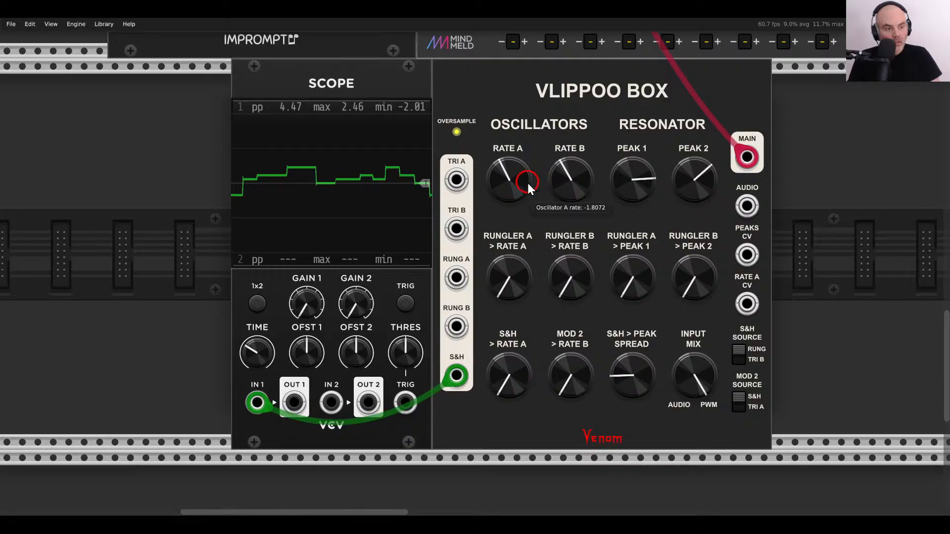
{"action": "left_click_drag", "start_coordinate": [499, 189], "coordinate": [507, 195]}
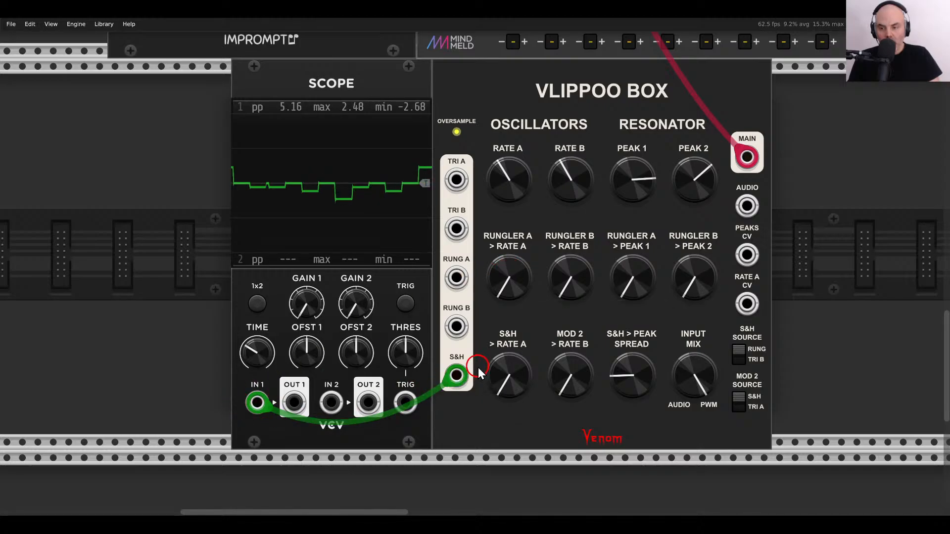
Repatch the scope's IN 1 cable from the S&H output to Rung A, and on to Rung B.
{"action": "left_click_drag", "start_coordinate": [478, 367], "coordinate": [446, 300]}
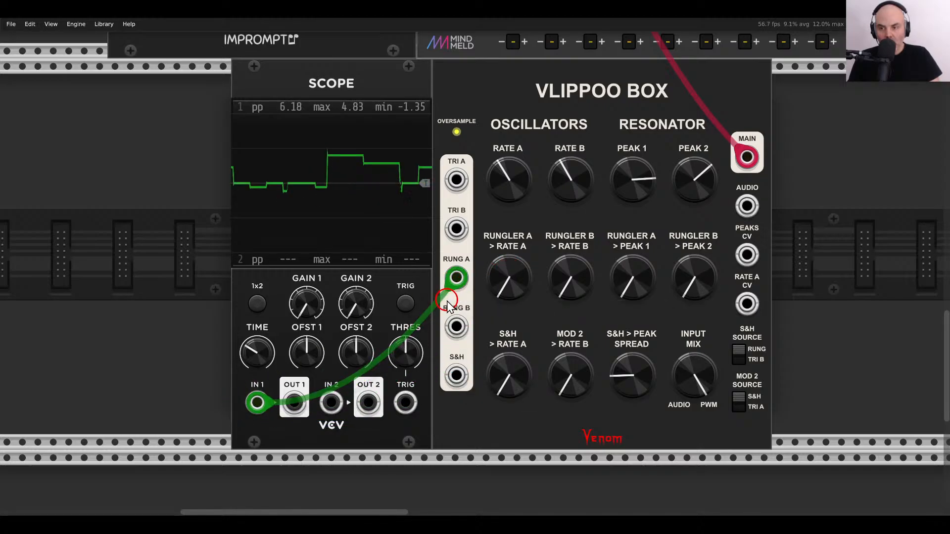
{"action": "left_click_drag", "start_coordinate": [453, 278], "coordinate": [460, 332]}
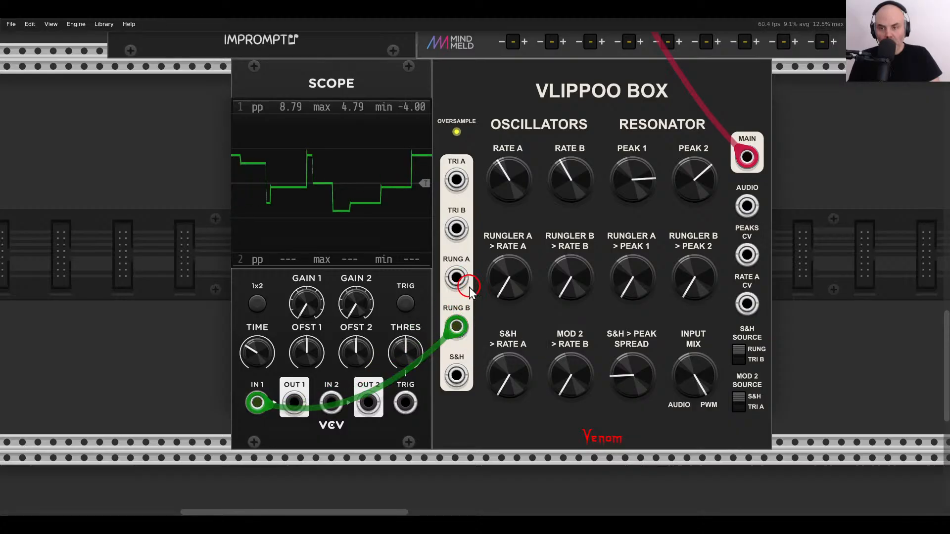
Raise oscillator B's rate to about -1.6 and slightly further while watching the Rung B signal.
{"action": "left_click_drag", "start_coordinate": [567, 190], "coordinate": [566, 192]}
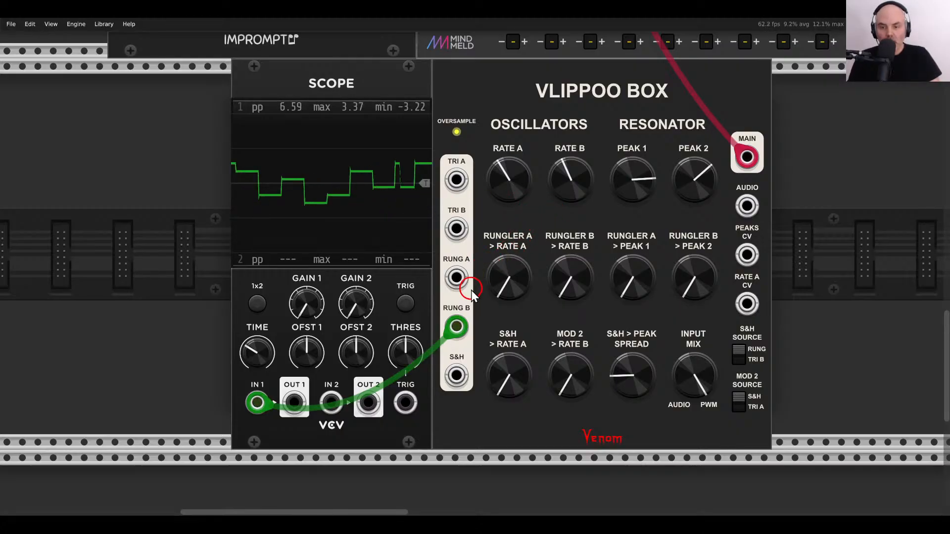
{"action": "mouse_move", "coordinate": [558, 195]}
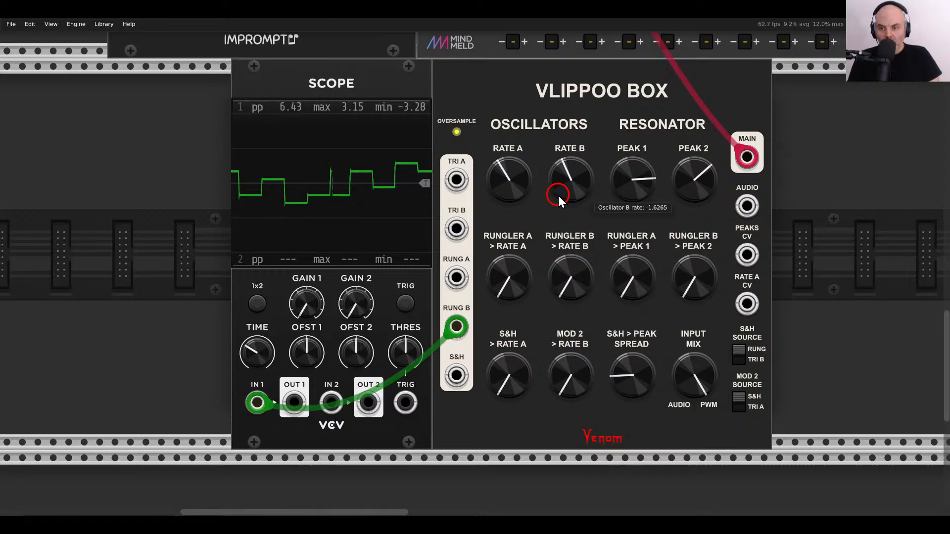
{"action": "left_click_drag", "start_coordinate": [556, 194], "coordinate": [431, 188]}
Sweep oscillator A's rate far upward and bring it back to about -2.1.
{"action": "scroll", "coordinate": [577, 186], "scroll_direction": "down", "scroll_amount": 2}
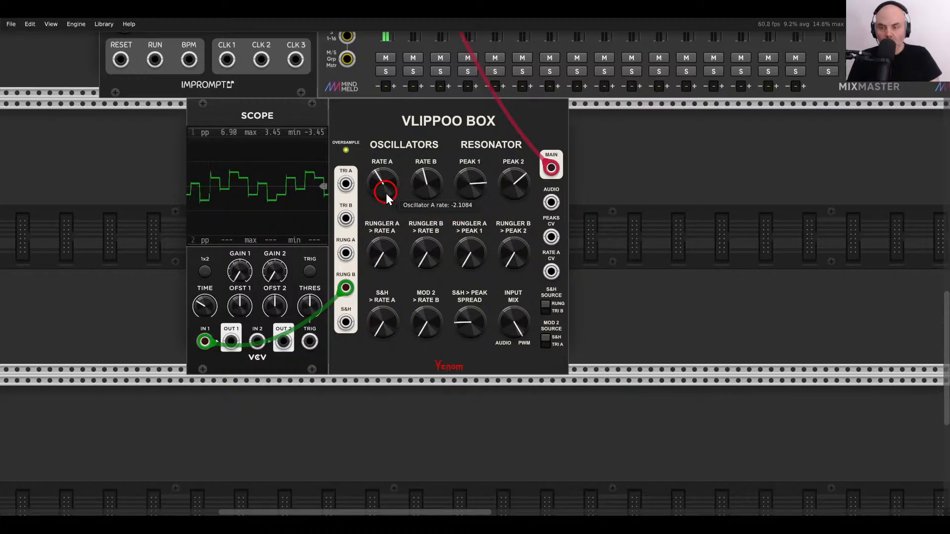
{"action": "left_click_drag", "start_coordinate": [385, 193], "coordinate": [359, 130]}
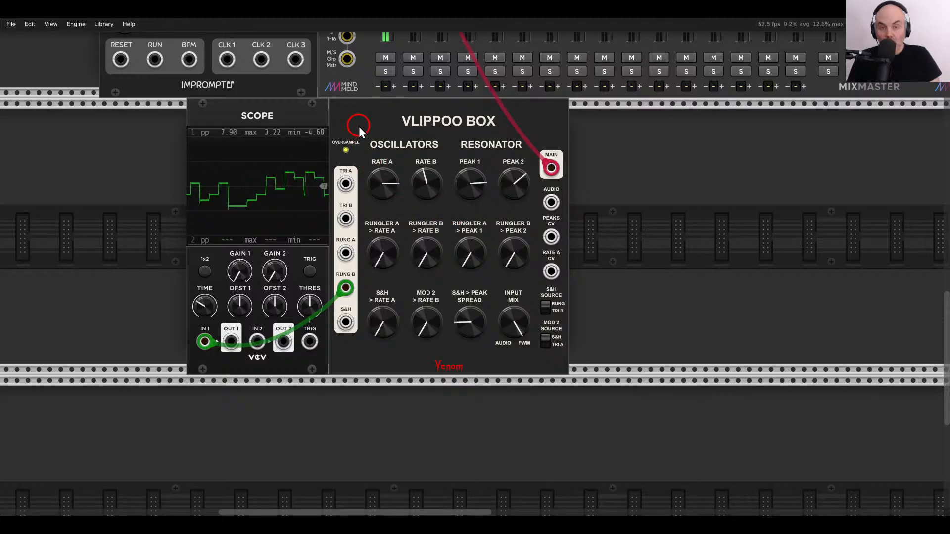
{"action": "left_click_drag", "start_coordinate": [358, 126], "coordinate": [365, 128]}
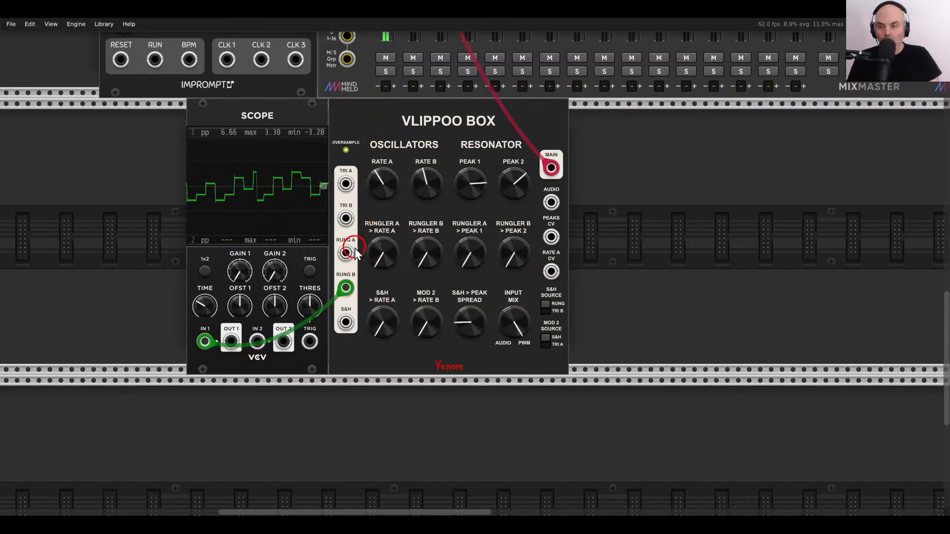
Raise oscillator B's rate to about 4.94 while watching the Rung B signal on the scope.
{"action": "scroll", "coordinate": [355, 248], "scroll_direction": "up", "scroll_amount": 2}
{"action": "mouse_move", "coordinate": [474, 171]}
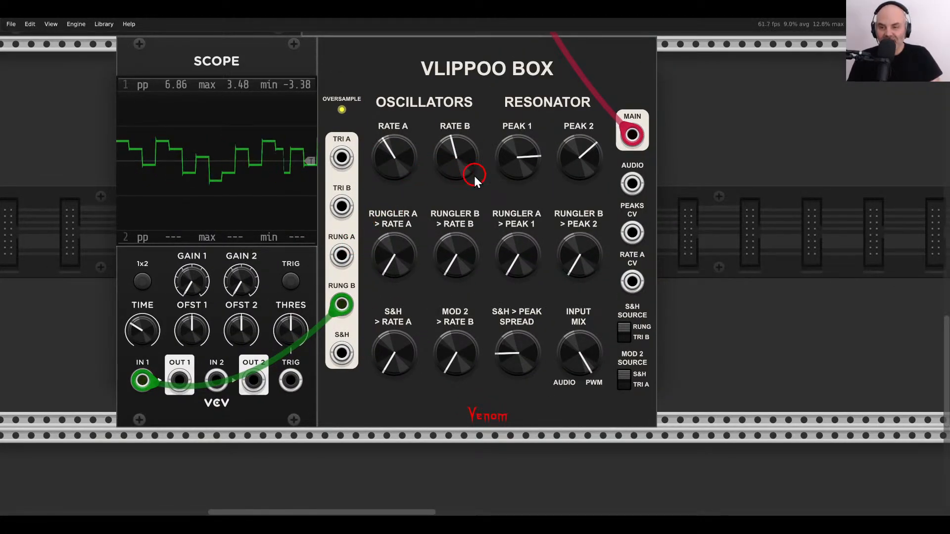
{"action": "left_click_drag", "start_coordinate": [452, 176], "coordinate": [426, 125]}
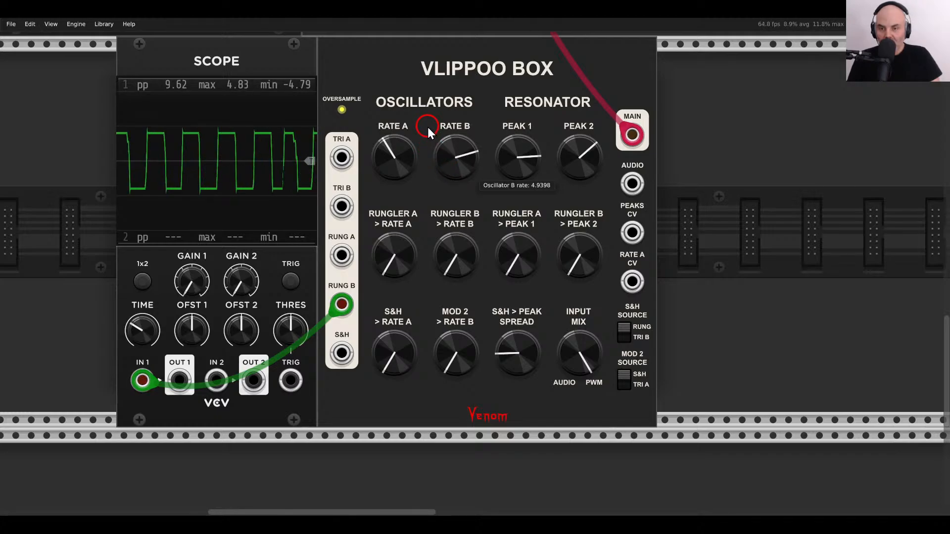
Raise oscillator A's rate far upward, then lower resonator peak 2 to just above centre and peak 1 to about -1.4.
{"action": "mouse_move", "coordinate": [401, 153]}
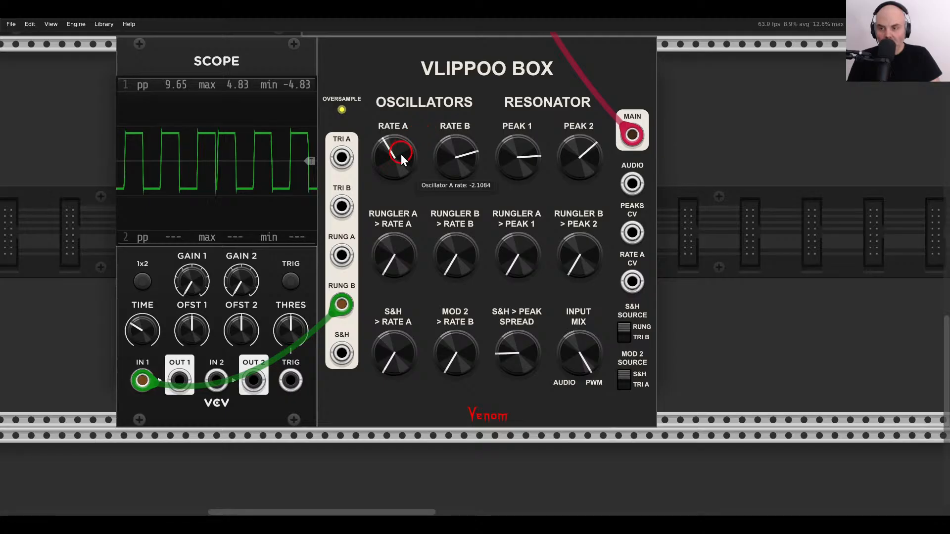
{"action": "left_click_drag", "start_coordinate": [396, 172], "coordinate": [379, 121]}
{"action": "left_click_drag", "start_coordinate": [551, 158], "coordinate": [524, 250]}
{"action": "mouse_move", "coordinate": [568, 173]}
{"action": "left_mouse_down"}
{"action": "mouse_move", "coordinate": [568, 213]}
{"action": "mouse_move", "coordinate": [568, 183]}
{"action": "left_mouse_up"}
{"action": "left_click_drag", "start_coordinate": [516, 154], "coordinate": [516, 141]}
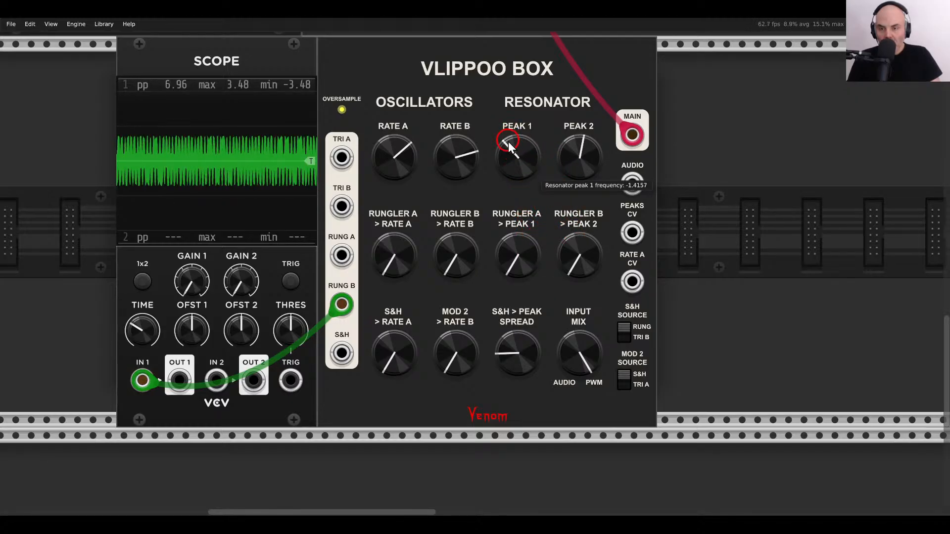
Lower oscillator A's rate to about -0.06 and slightly further, shifting resonator peak 1 down and peak 2 up.
{"action": "mouse_move", "coordinate": [397, 157]}
{"action": "left_mouse_down"}
{"action": "mouse_move", "coordinate": [403, 183]}
{"action": "mouse_move", "coordinate": [402, 174]}
{"action": "mouse_move", "coordinate": [514, 246]}
{"action": "left_mouse_up"}
{"action": "scroll", "coordinate": [396, 153], "scroll_direction": "down", "scroll_amount": 2}
{"action": "scroll", "coordinate": [509, 244], "scroll_direction": "up", "scroll_amount": 1}
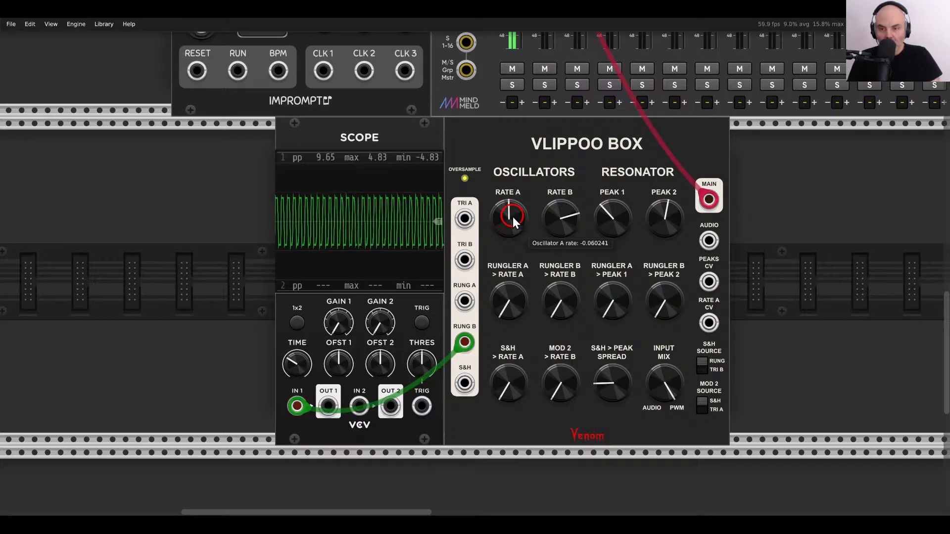
{"action": "mouse_move", "coordinate": [642, 217]}
{"action": "left_mouse_down"}
{"action": "mouse_move", "coordinate": [656, 239]}
{"action": "mouse_move", "coordinate": [660, 285]}
{"action": "mouse_move", "coordinate": [656, 196]}
{"action": "mouse_move", "coordinate": [656, 221]}
{"action": "mouse_move", "coordinate": [618, 222]}
{"action": "mouse_move", "coordinate": [625, 205]}
{"action": "mouse_move", "coordinate": [626, 226]}
{"action": "left_mouse_up"}
{"action": "left_click_drag", "start_coordinate": [666, 219], "coordinate": [651, 202]}
{"action": "left_click_drag", "start_coordinate": [554, 200], "coordinate": [514, 235]}
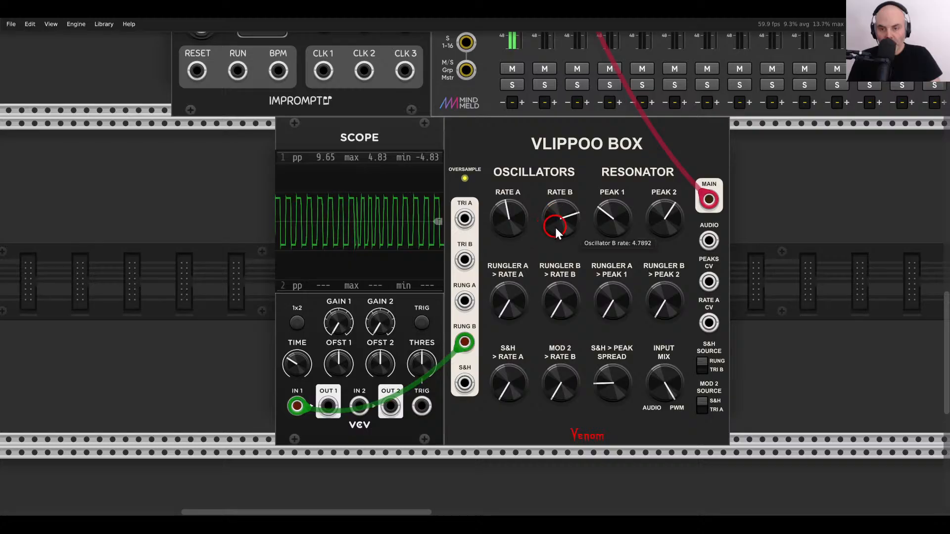
Sweep oscillator B's rate and settle it slightly below 4.79, then lower oscillator A's rate a little while watching Rung B.
{"action": "left_click_drag", "start_coordinate": [554, 226], "coordinate": [554, 250]}
{"action": "left_click_drag", "start_coordinate": [558, 212], "coordinate": [548, 182]}
{"action": "left_click_drag", "start_coordinate": [524, 215], "coordinate": [519, 222]}
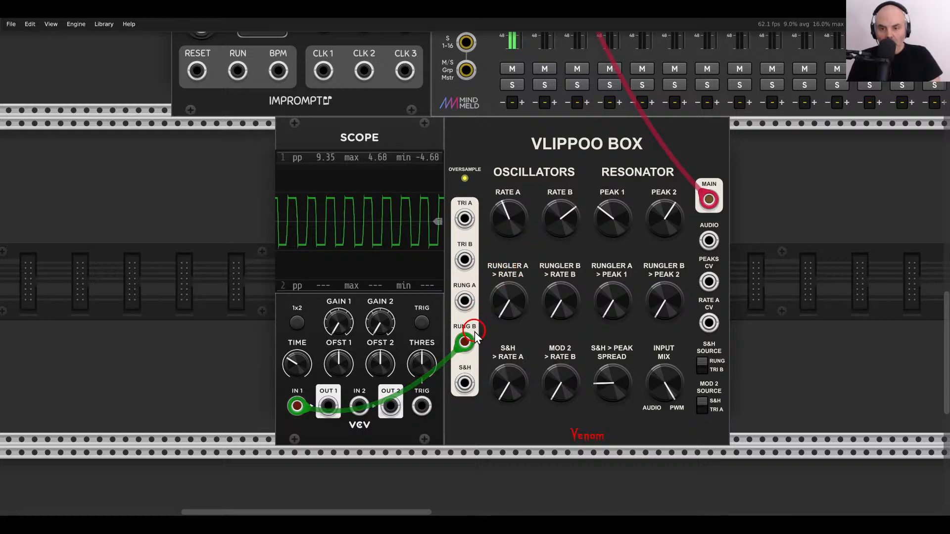
Set the S&H peak spread modulation to 0% and move the scope's IN 1 cable from Rung B to the S&H output.
{"action": "left_click_drag", "start_coordinate": [611, 375], "coordinate": [622, 450]}
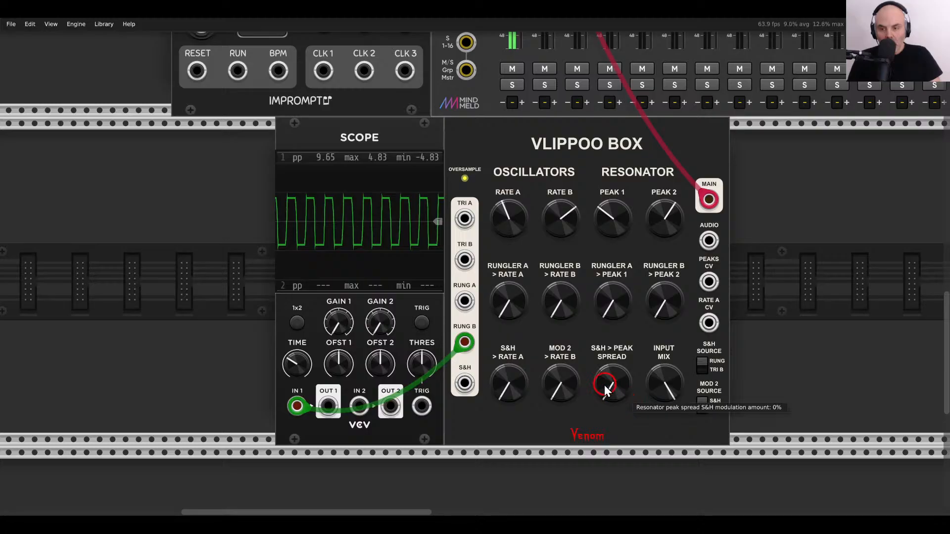
{"action": "left_click_drag", "start_coordinate": [464, 342], "coordinate": [467, 381]}
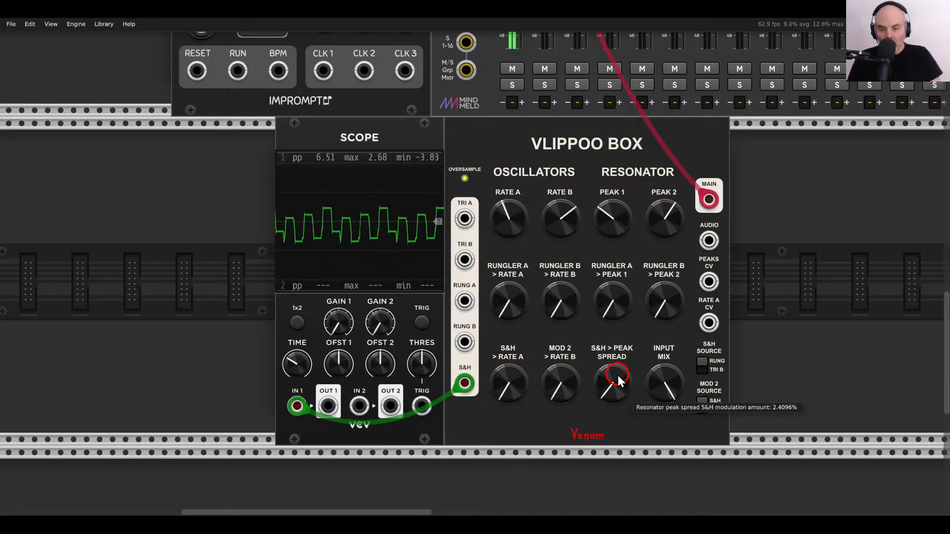
{"action": "left_click_drag", "start_coordinate": [618, 375], "coordinate": [618, 396]}
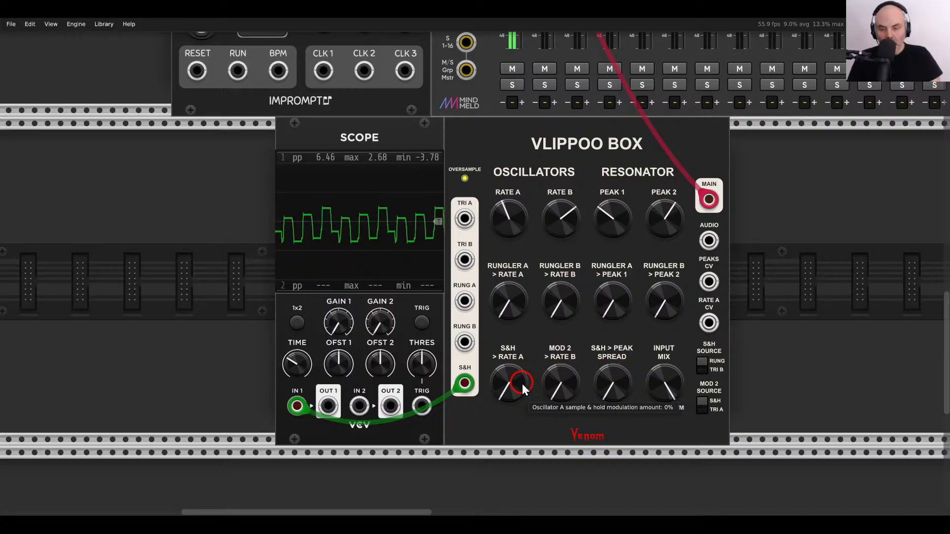
Try S&H modulation on oscillator A's rate and reset it to zero, then partly raise the S&H peak spread modulation.
{"action": "left_click_drag", "start_coordinate": [521, 383], "coordinate": [522, 381]}
{"action": "left_click_drag", "start_coordinate": [521, 379], "coordinate": [521, 361]}
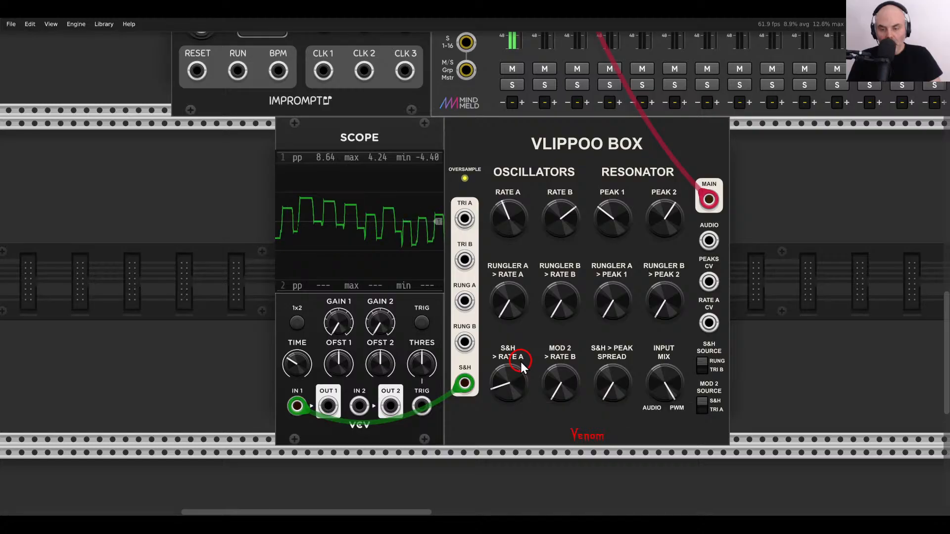
{"action": "double_click", "coordinate": [517, 374]}
{"action": "left_click_drag", "start_coordinate": [613, 383], "coordinate": [600, 358]}
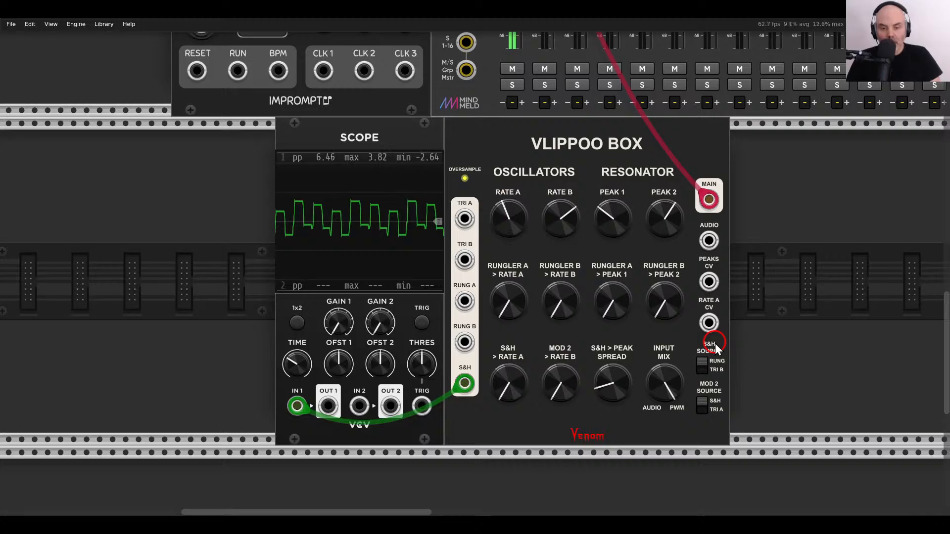
Switch the S&H source to Triangle B and back to Rung, and the Mod 2 source to Triangle A and back to S&H.
{"action": "left_click", "coordinate": [702, 366]}
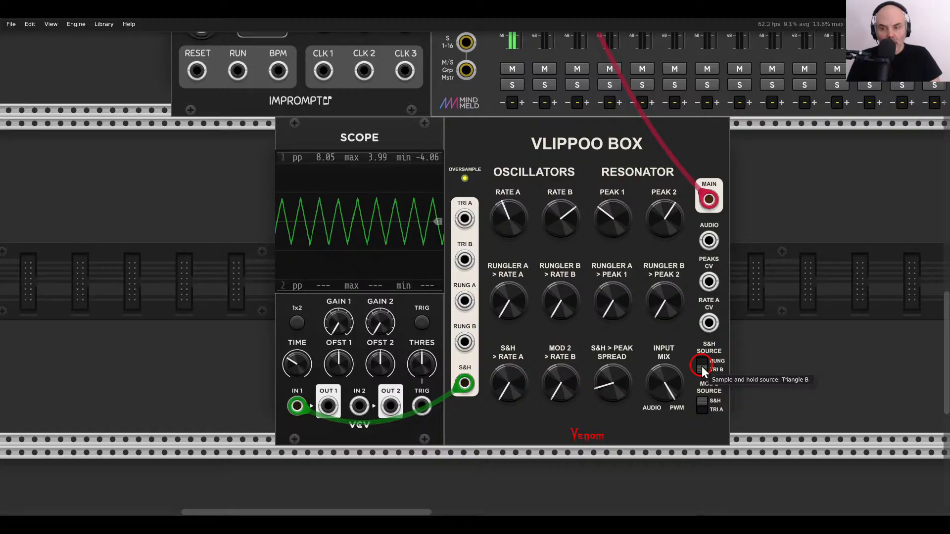
{"action": "left_click", "coordinate": [702, 366]}
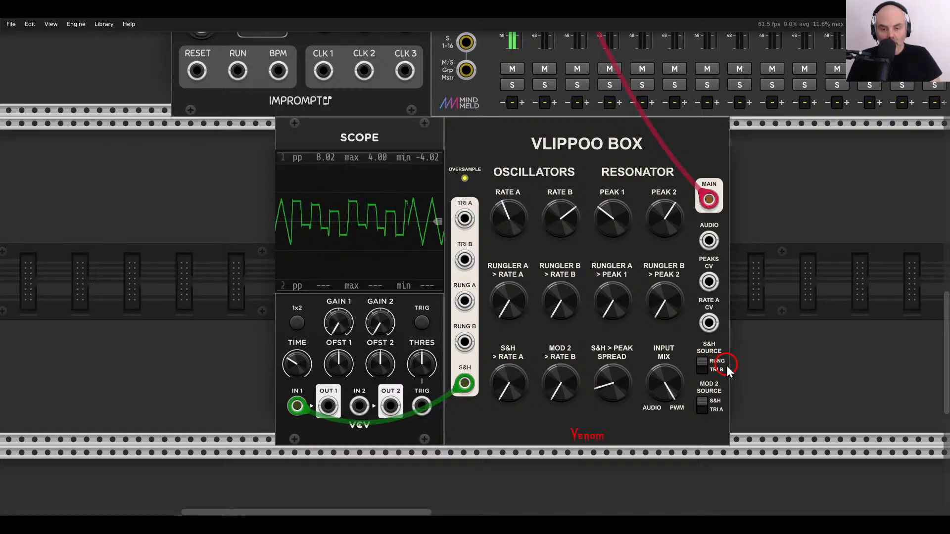
{"action": "left_click", "coordinate": [700, 406]}
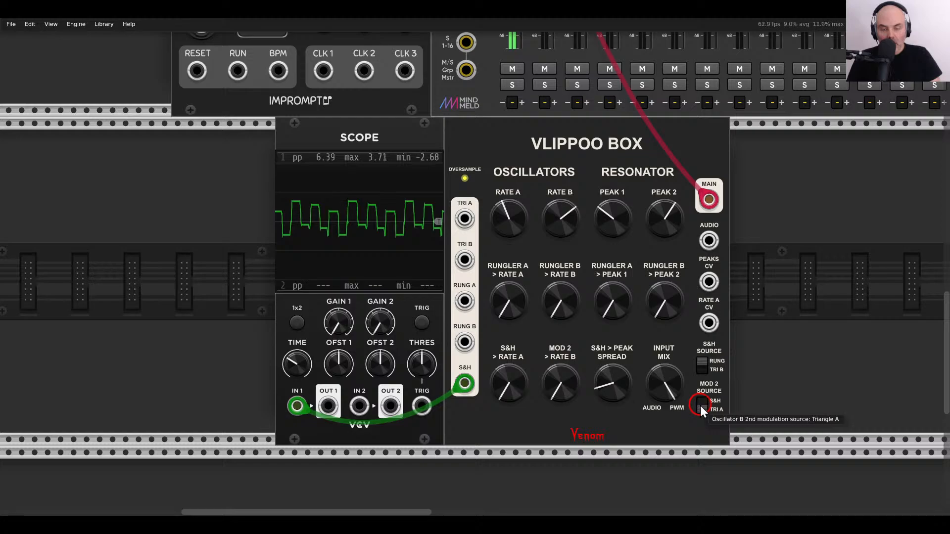
{"action": "left_click", "coordinate": [700, 404]}
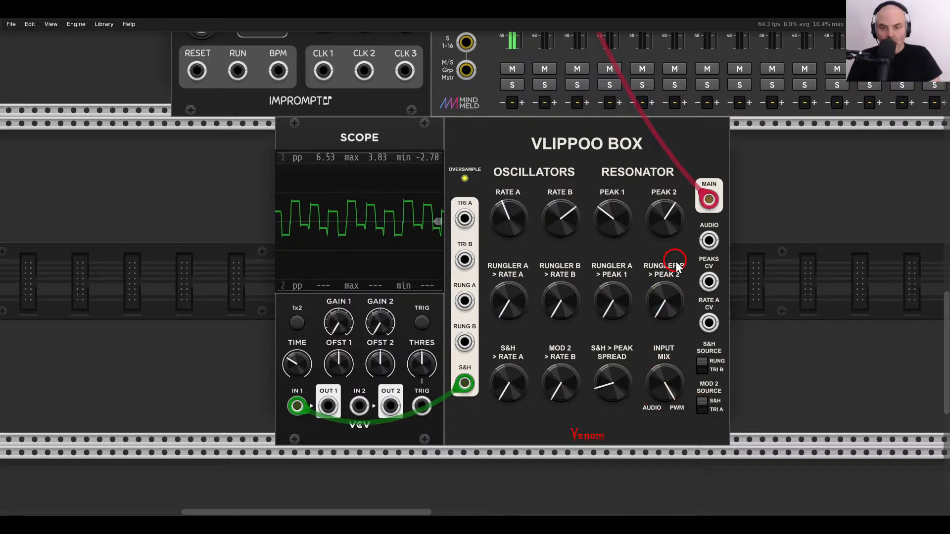
Unplug the MAIN output cable, delete the Scope module and move VLIPPOO BOX into alignment beneath the Clocked module.
{"action": "left_click_drag", "start_coordinate": [708, 200], "coordinate": [757, 179]}
{"action": "scroll", "coordinate": [750, 253], "scroll_direction": "down", "scroll_amount": 2}
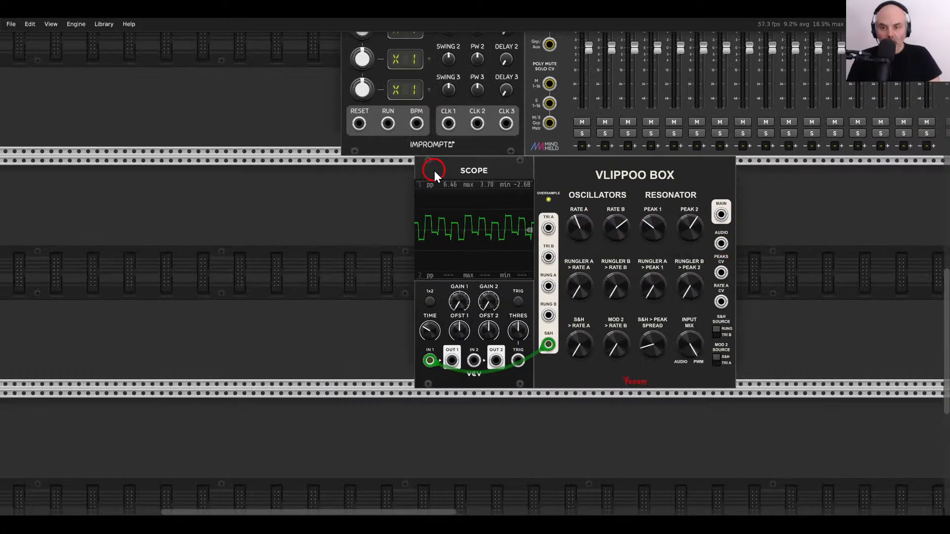
{"action": "key", "text": "Delete"}
{"action": "left_click_drag", "start_coordinate": [609, 173], "coordinate": [419, 169]}
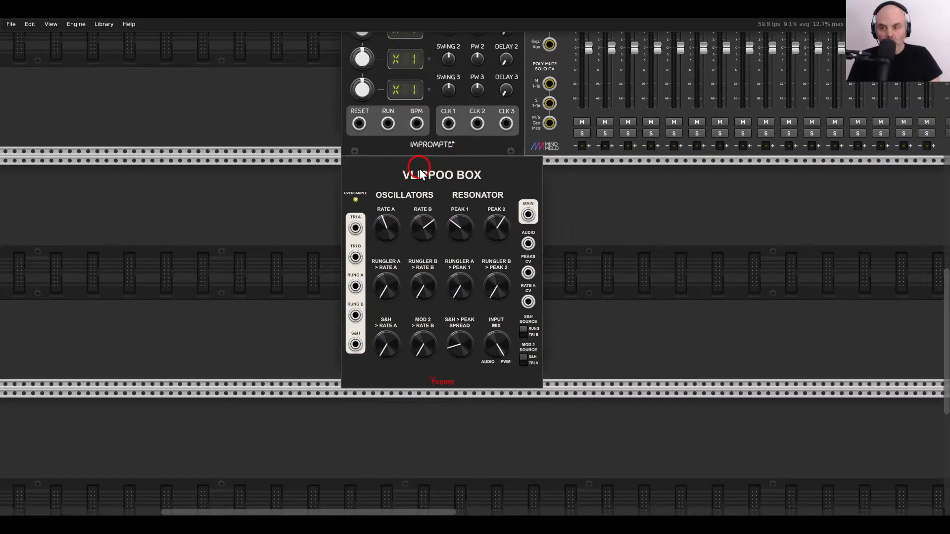
Add VCV Delay and VCF modules beside VLIPPOO BOX, patching MAIN to the delay's IN and its WET output to the VCF's IN.
{"action": "right_click", "coordinate": [593, 216]}
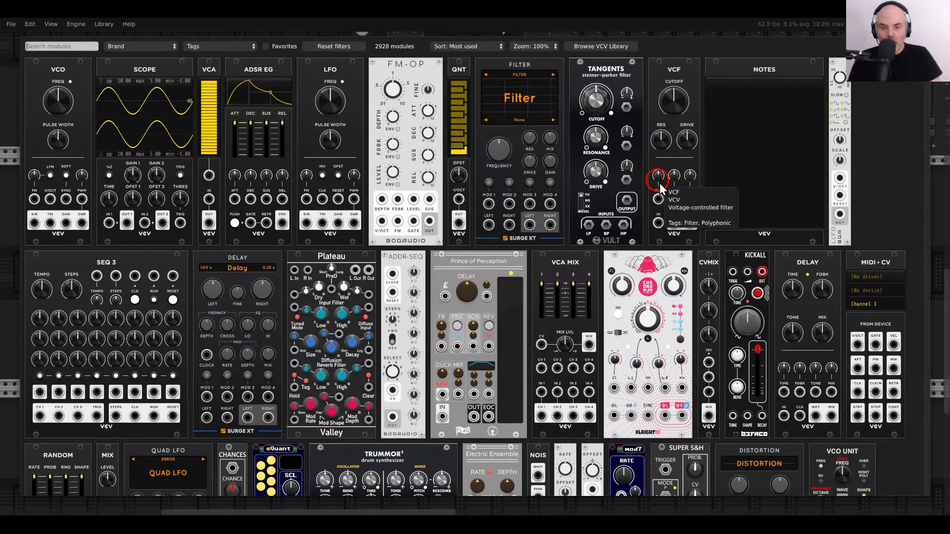
{"action": "left_click_drag", "start_coordinate": [780, 268], "coordinate": [585, 59]}
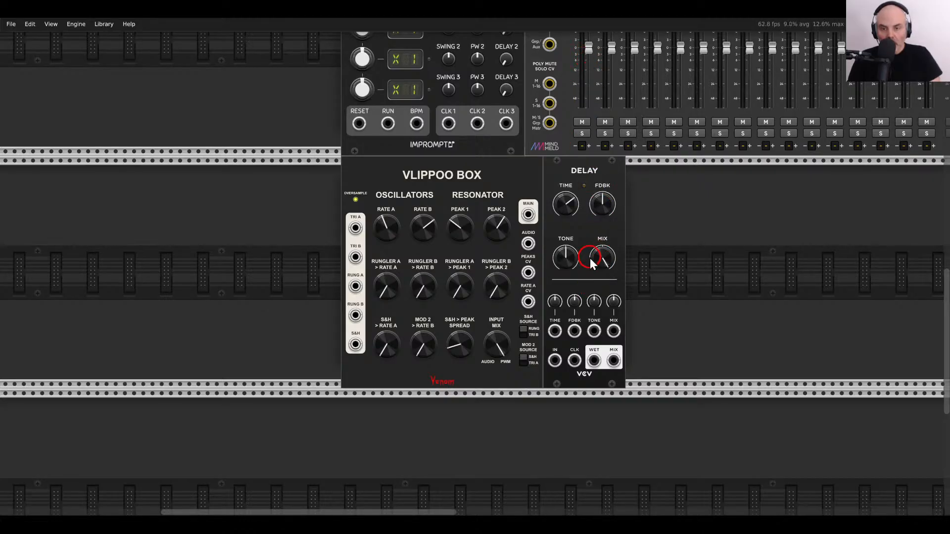
{"action": "left_click_drag", "start_coordinate": [528, 214], "coordinate": [554, 360]}
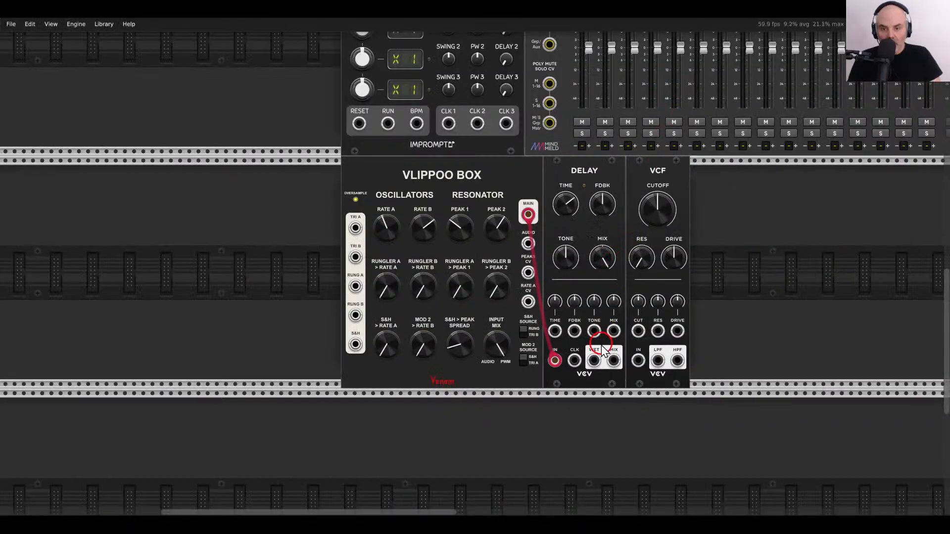
{"action": "left_click_drag", "start_coordinate": [594, 360], "coordinate": [638, 361]}
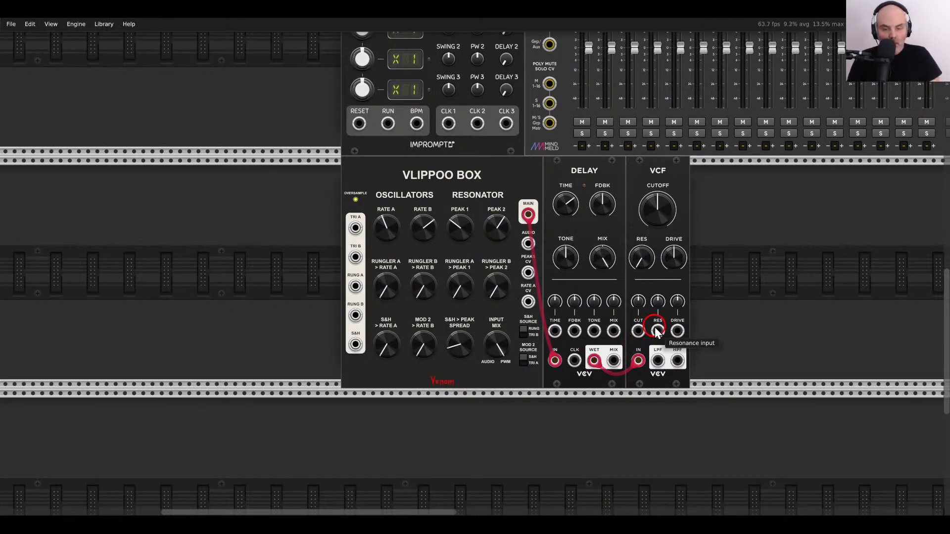
{"action": "scroll", "coordinate": [492, 341], "scroll_direction": "up", "scroll_amount": 3}
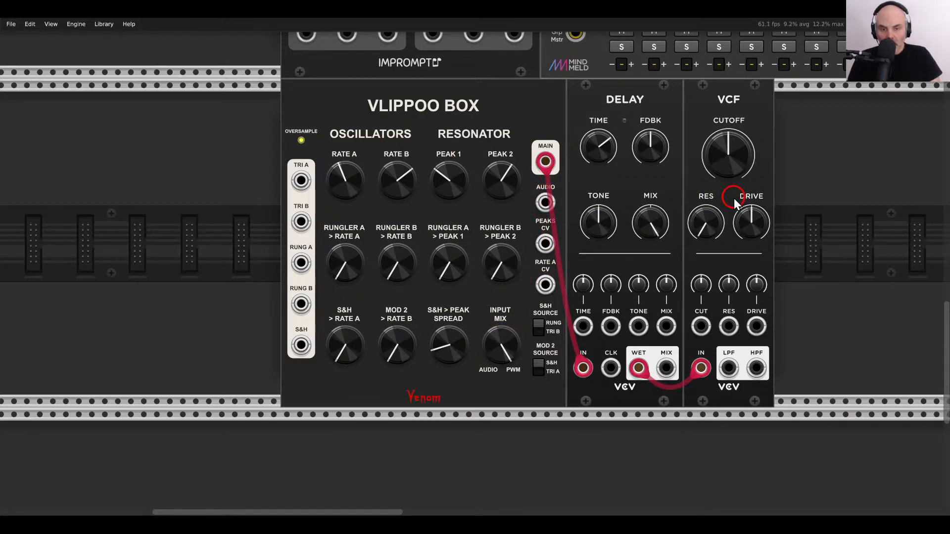
{"action": "scroll", "coordinate": [632, 158], "scroll_direction": "up", "scroll_amount": 6}
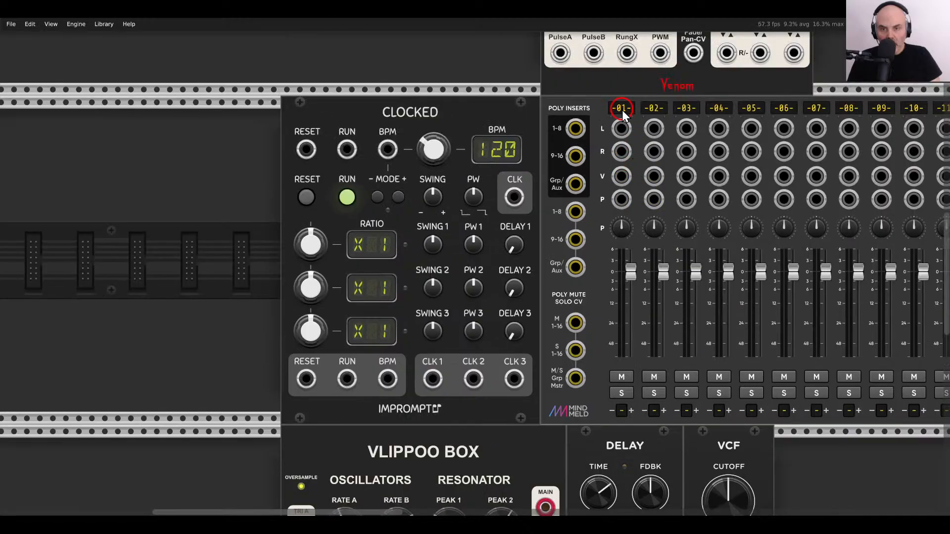
{"action": "right_click", "coordinate": [621, 110]}
{"action": "left_click", "coordinate": [521, 93]}
{"action": "scroll", "coordinate": [811, 247], "scroll_direction": "down", "scroll_amount": 6}
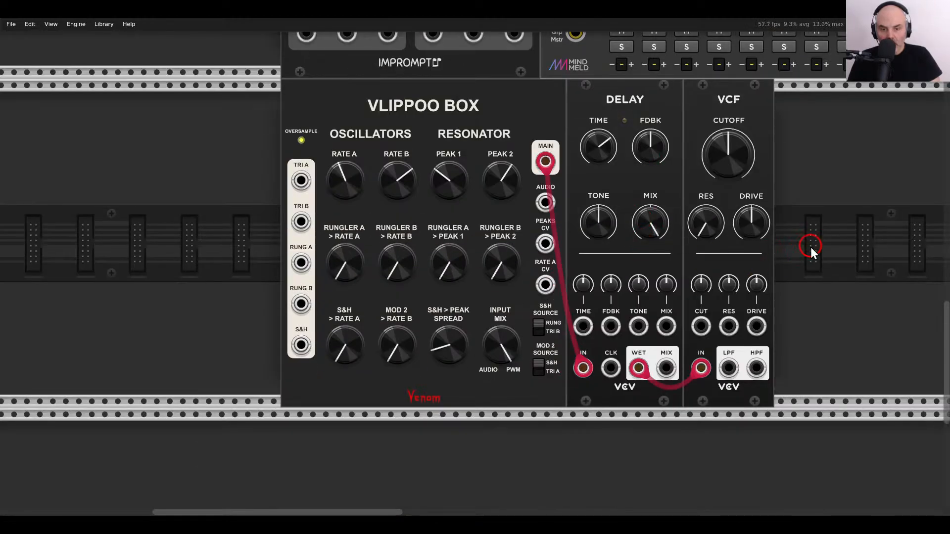
Add a VCA with its level at zero and patch the VCF's LPF output through it into VLIPPOO BOX's AUDIO input.
{"action": "right_click", "coordinate": [810, 248]}
{"action": "left_click", "coordinate": [208, 105]}
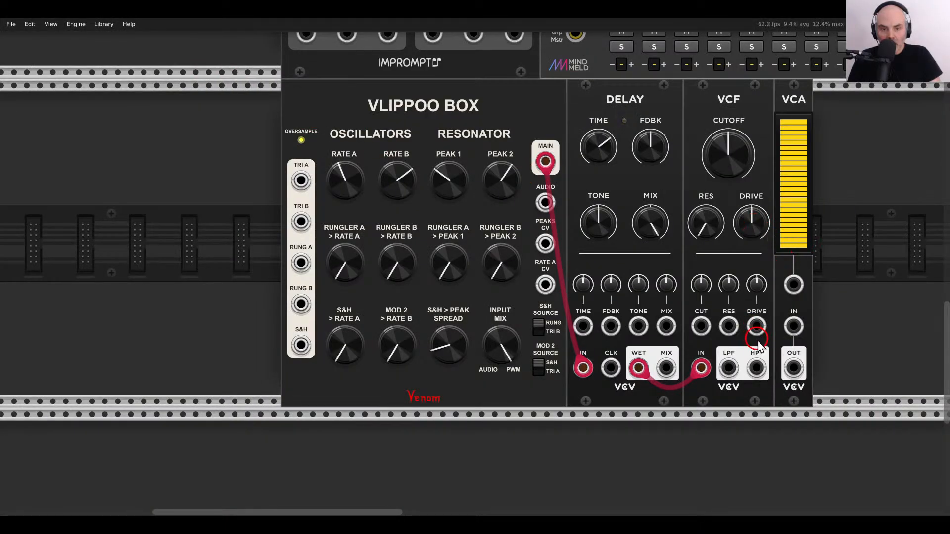
{"action": "left_click_drag", "start_coordinate": [731, 369], "coordinate": [793, 326]}
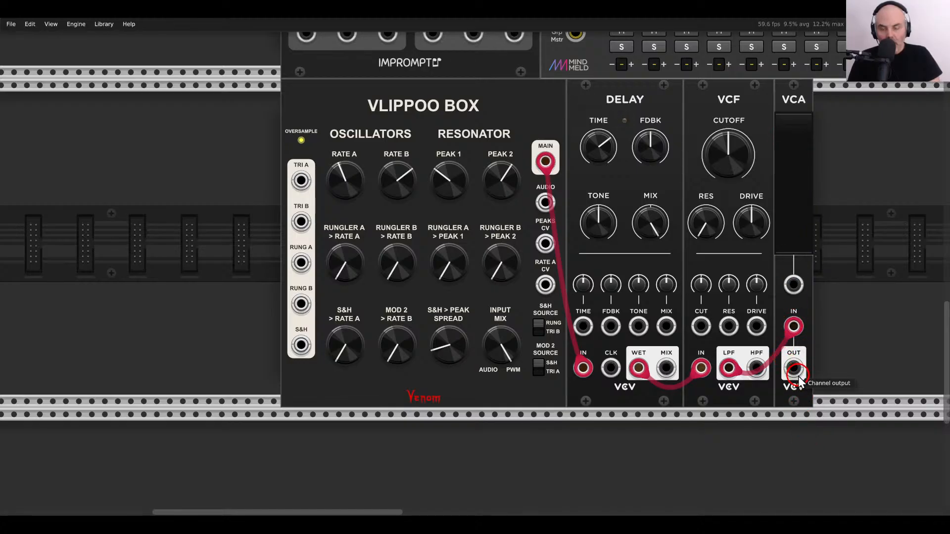
{"action": "left_click_drag", "start_coordinate": [794, 370], "coordinate": [545, 203]}
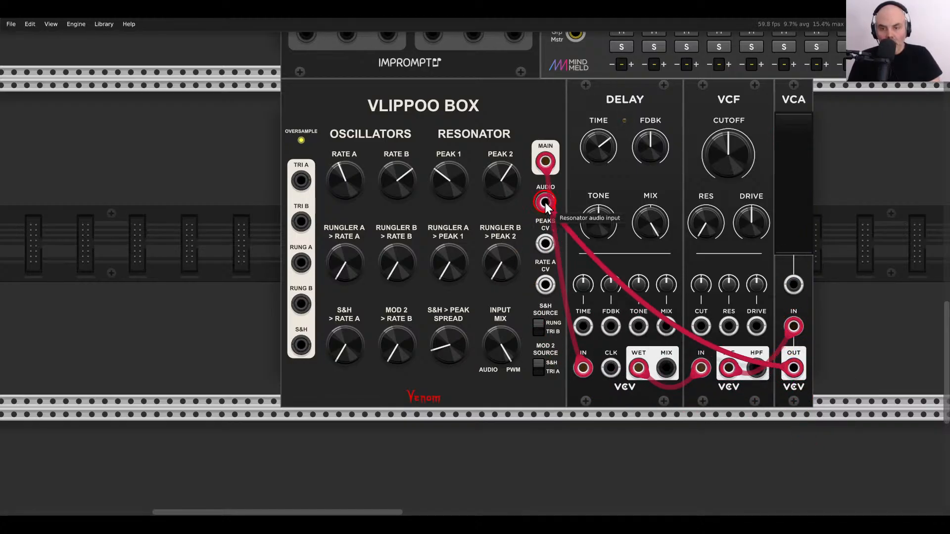
Patch VLIPPOO BOX's MAIN output to the input of mixer channel 1.
{"action": "scroll", "coordinate": [549, 264], "scroll_direction": "up", "scroll_amount": 13}
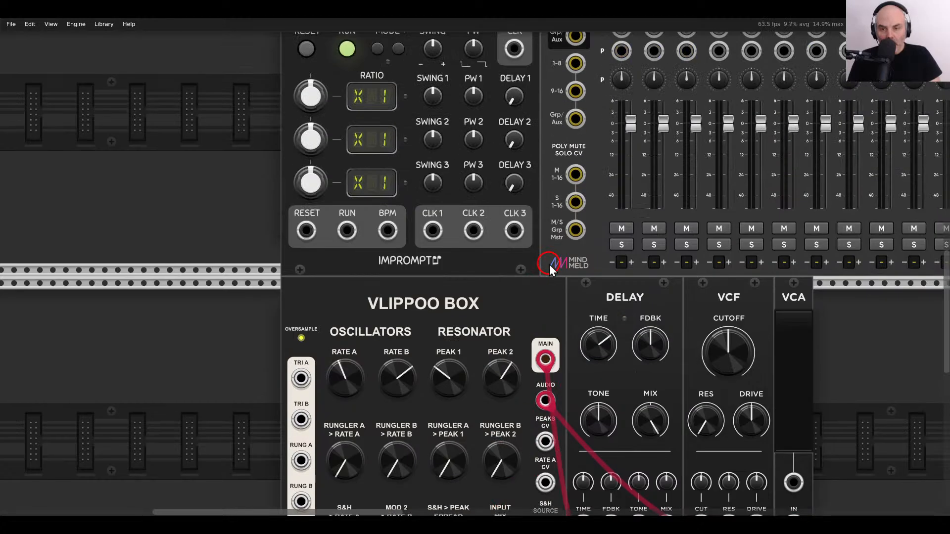
{"action": "left_click_drag", "start_coordinate": [622, 111], "coordinate": [546, 357]}
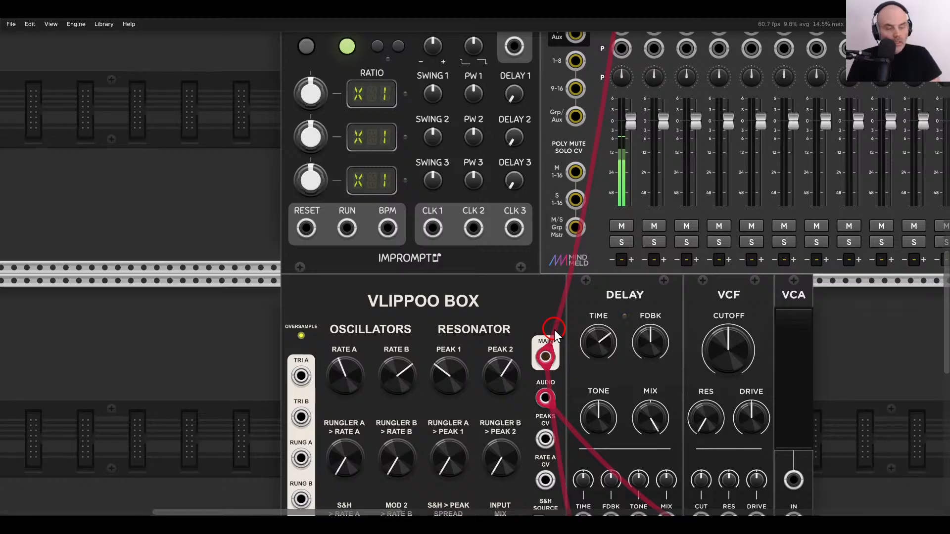
{"action": "scroll", "coordinate": [520, 290], "scroll_direction": "down", "scroll_amount": 5}
{"action": "scroll", "coordinate": [519, 291], "scroll_direction": "down", "scroll_amount": 1}
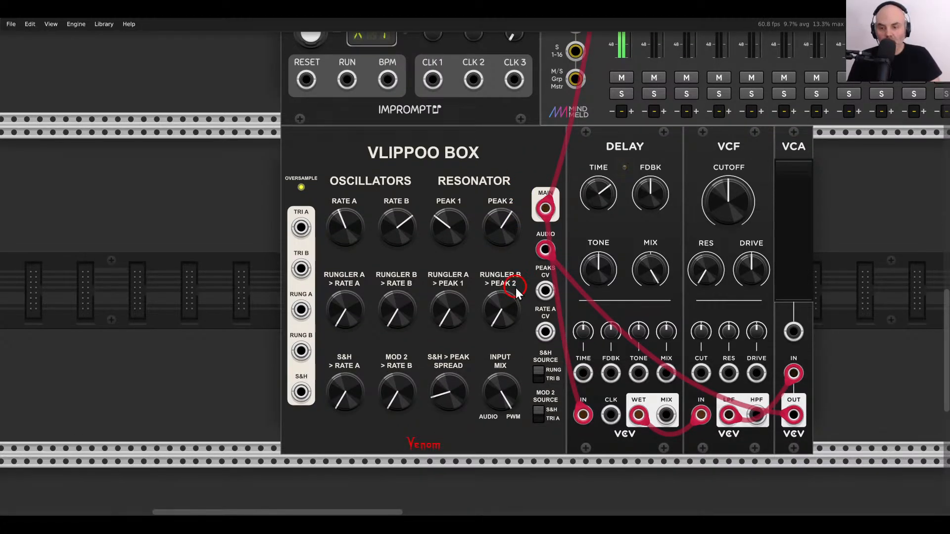
Set VLIPPOO BOX's input mix to the midpoint between AUDIO and PWM.
{"action": "scroll", "coordinate": [505, 289], "scroll_direction": "up", "scroll_amount": 3}
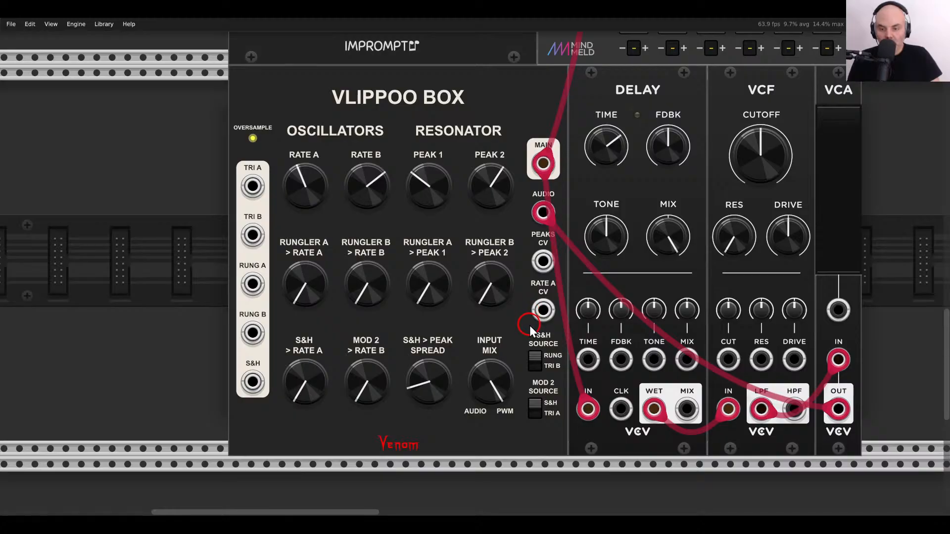
{"action": "scroll", "coordinate": [514, 322], "scroll_direction": "up", "scroll_amount": 1}
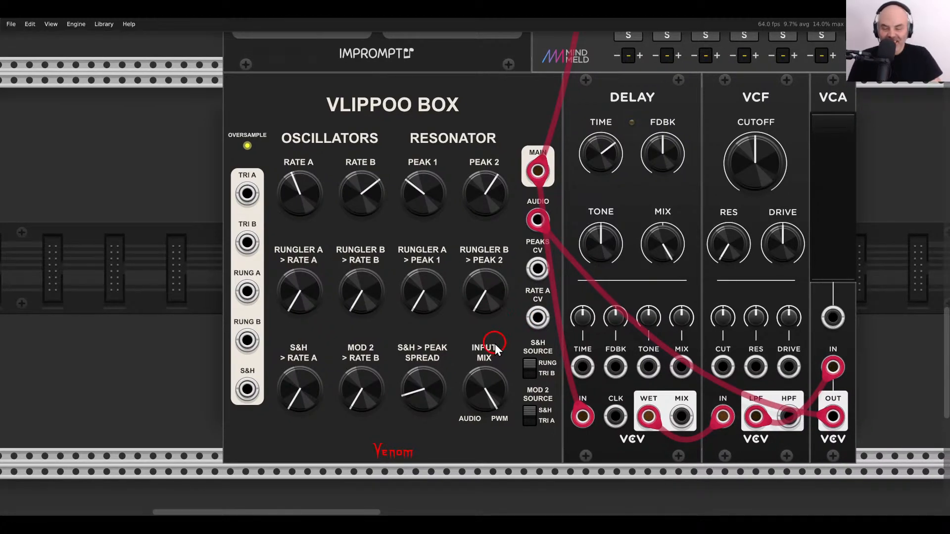
{"action": "mouse_move", "coordinate": [485, 385]}
{"action": "left_mouse_down"}
{"action": "mouse_move", "coordinate": [506, 457]}
{"action": "mouse_move", "coordinate": [486, 367]}
{"action": "mouse_move", "coordinate": [487, 379]}
{"action": "left_mouse_up"}
{"action": "double_click", "coordinate": [491, 382]}
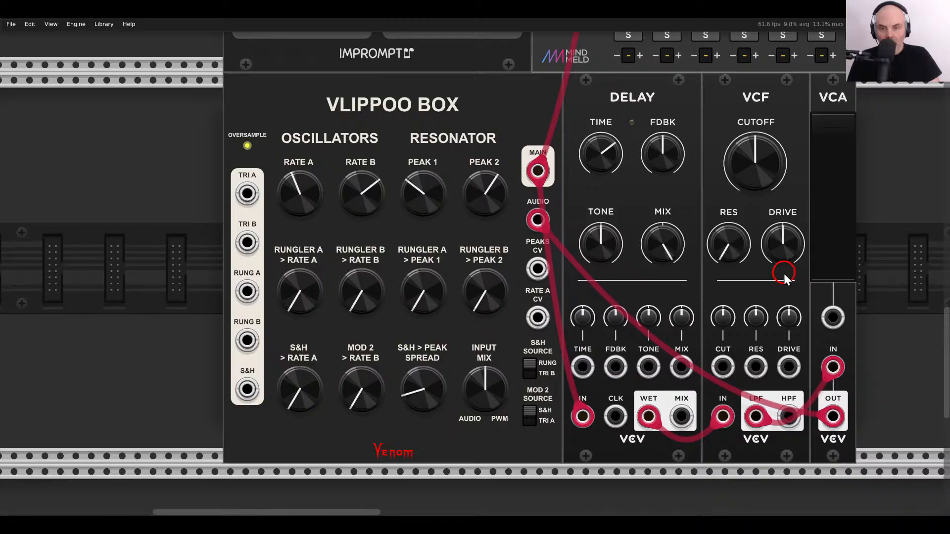
Raise the VCA level to about two-thirds, open the VCF cutoff well past centre and shorten the delay time to just below midway.
{"action": "left_click_drag", "start_coordinate": [826, 262], "coordinate": [808, 131]}
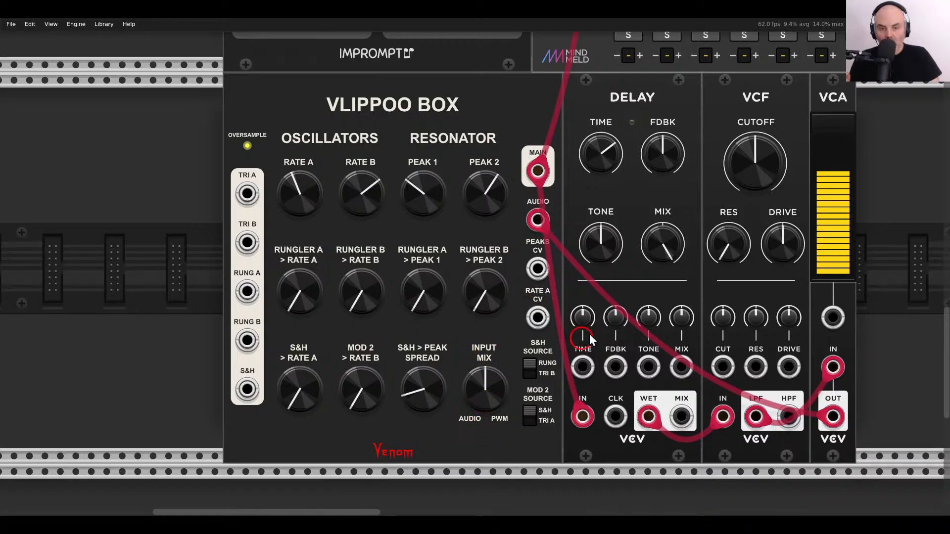
{"action": "left_click_drag", "start_coordinate": [752, 165], "coordinate": [750, 123]}
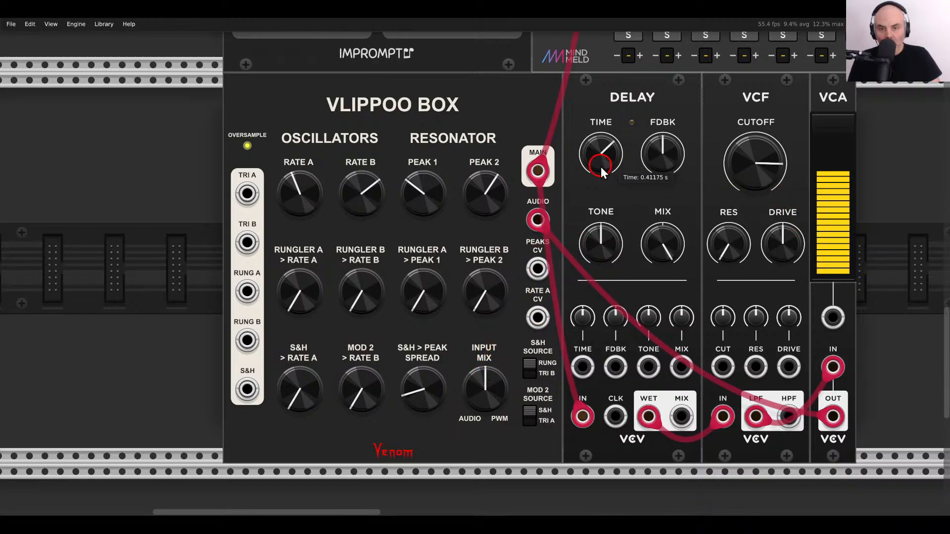
{"action": "left_click_drag", "start_coordinate": [600, 168], "coordinate": [607, 206]}
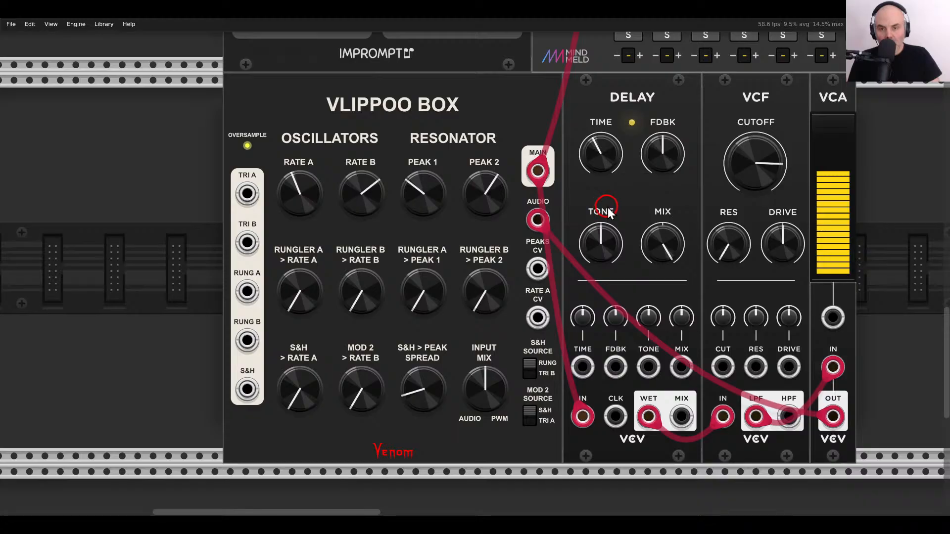
Raise the VCA level above 80% and turn the delay's feedback down to zero.
{"action": "left_click_drag", "start_coordinate": [811, 193], "coordinate": [808, 163]}
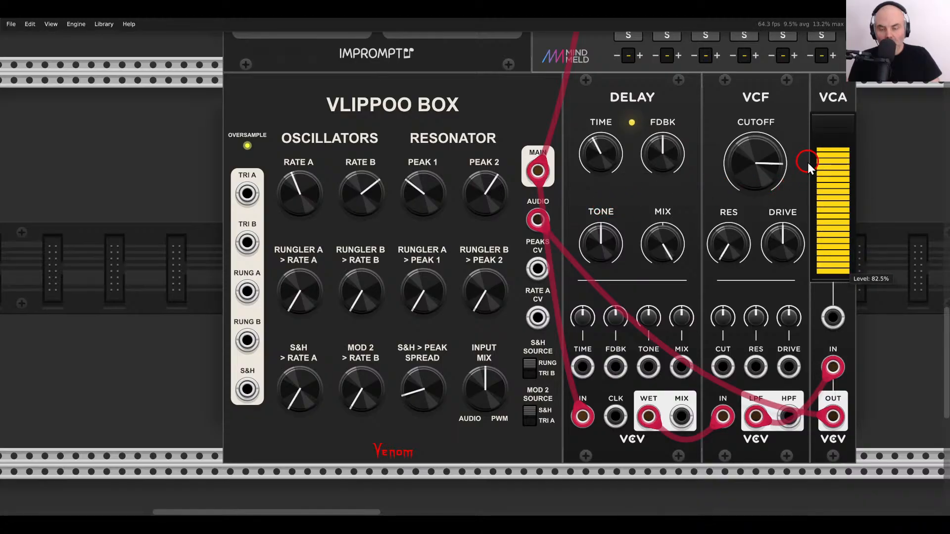
{"action": "left_click_drag", "start_coordinate": [654, 152], "coordinate": [668, 241]}
{"action": "left_click_drag", "start_coordinate": [811, 183], "coordinate": [828, 161]}
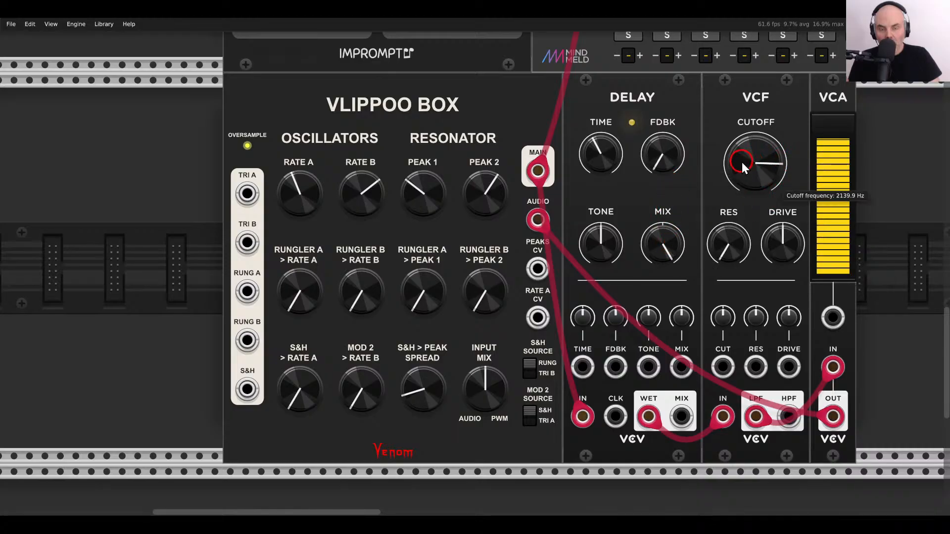
Open the VCF cutoff fully to 8000 Hz and raise the delay's feedback to just over a third.
{"action": "left_click_drag", "start_coordinate": [742, 161], "coordinate": [745, 127]}
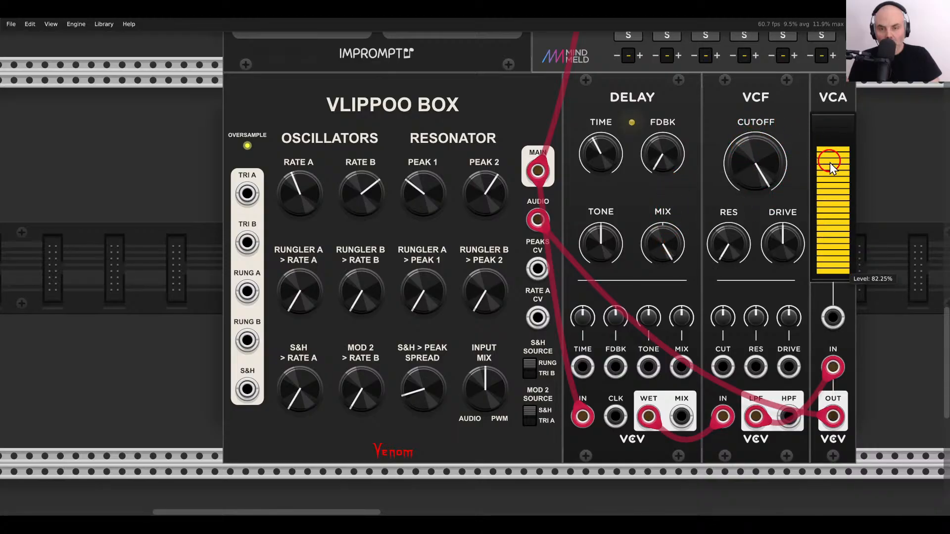
{"action": "mouse_move", "coordinate": [485, 381]}
{"action": "left_mouse_down"}
{"action": "mouse_move", "coordinate": [485, 414]}
{"action": "mouse_move", "coordinate": [492, 366]}
{"action": "mouse_move", "coordinate": [490, 381]}
{"action": "left_mouse_up"}
{"action": "mouse_move", "coordinate": [741, 242]}
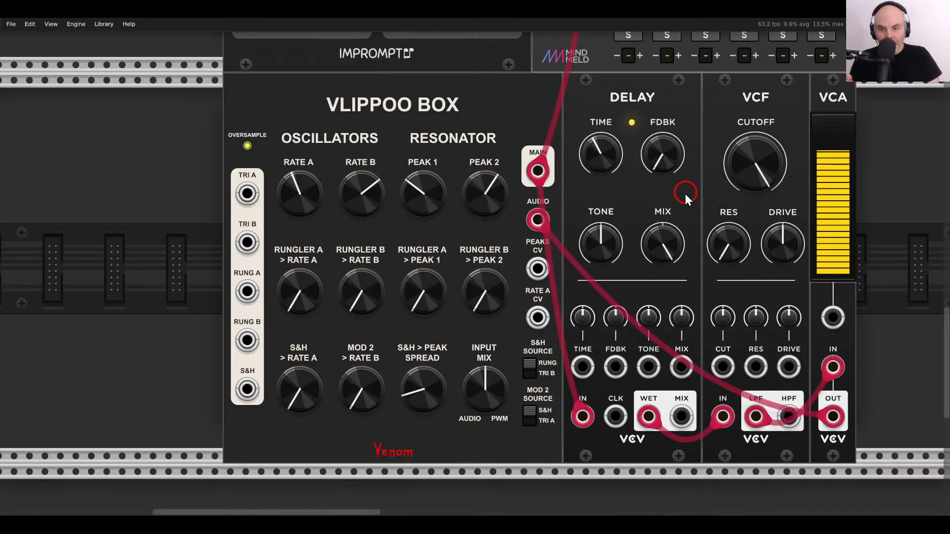
{"action": "left_click_drag", "start_coordinate": [666, 146], "coordinate": [667, 96]}
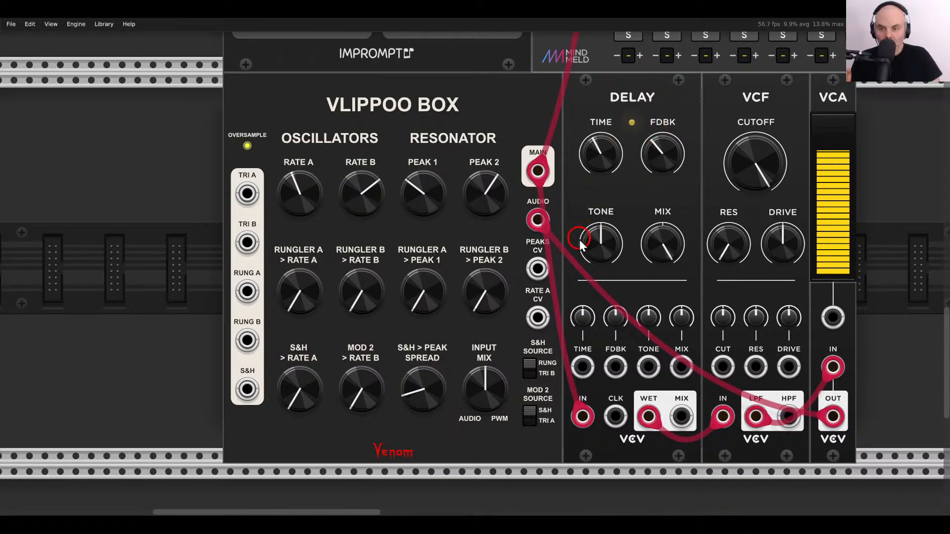
Raise the VCA level to 100%.
{"action": "scroll", "coordinate": [562, 301], "scroll_direction": "down", "scroll_amount": 2}
{"action": "scroll", "coordinate": [562, 300], "scroll_direction": "right", "scroll_amount": 2}
{"action": "left_click_drag", "start_coordinate": [593, 95], "coordinate": [582, 119]}
{"action": "scroll", "coordinate": [486, 313], "scroll_direction": "up", "scroll_amount": 1}
{"action": "left_click_drag", "start_coordinate": [516, 254], "coordinate": [542, 292]}
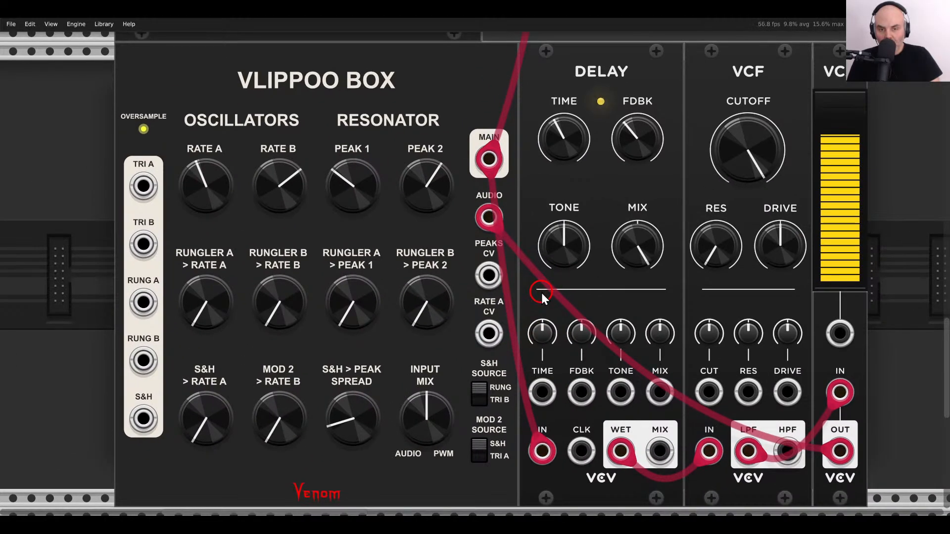
{"action": "left_click_drag", "start_coordinate": [845, 165], "coordinate": [842, 117]}
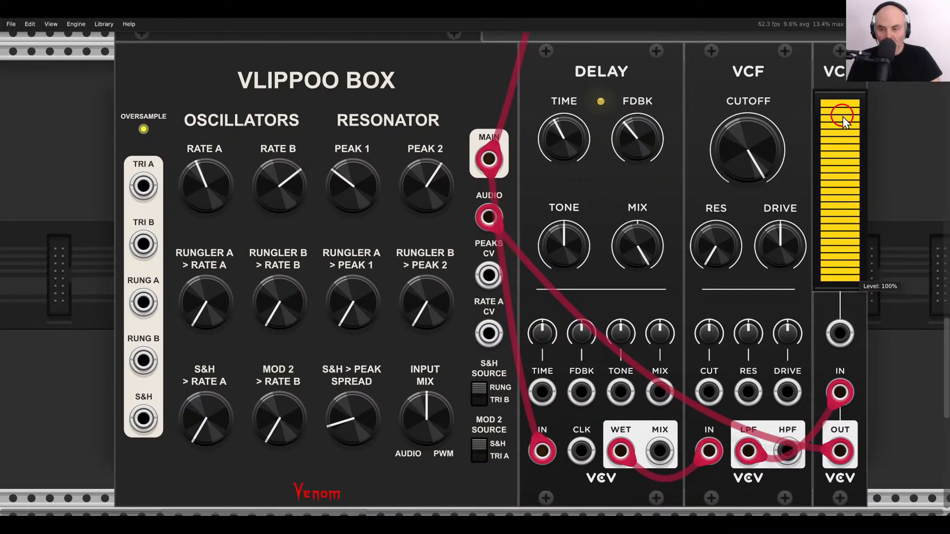
{"action": "left_click_drag", "start_coordinate": [667, 218], "coordinate": [714, 206]}
{"action": "mouse_move", "coordinate": [786, 155]}
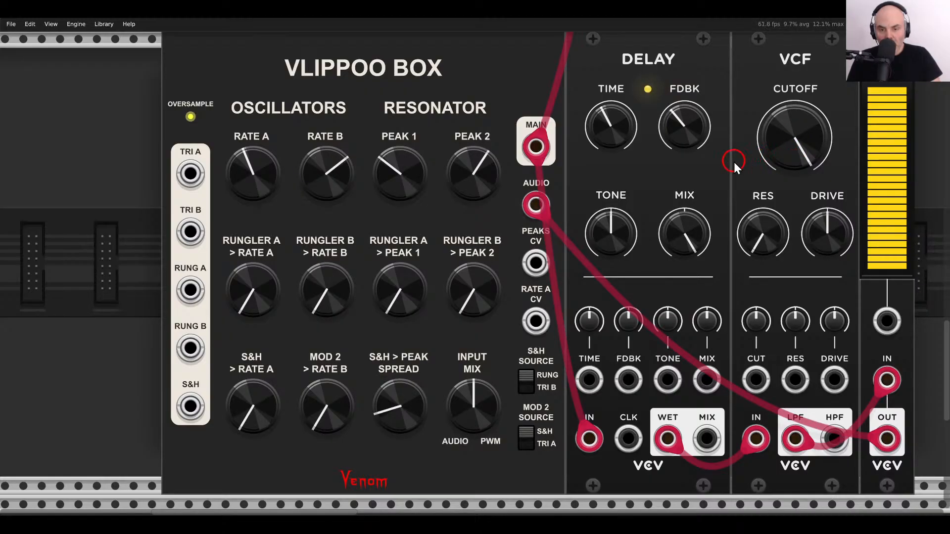
Sweep the delay time, raise the delay feedback to about 67% and turn VLIPPOO BOX's input mix toward AUDIO, to about one third.
{"action": "left_click_drag", "start_coordinate": [614, 138], "coordinate": [593, 90]}
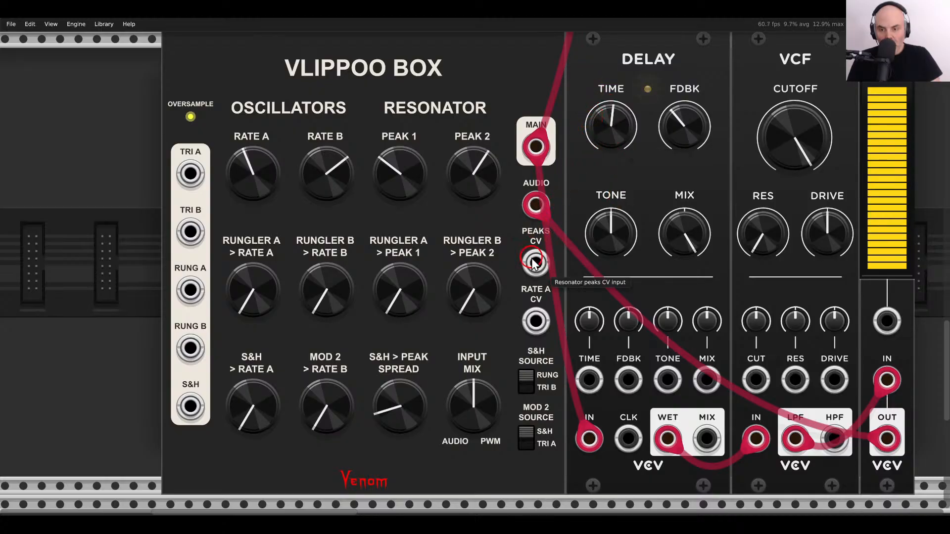
{"action": "mouse_move", "coordinate": [470, 391]}
{"action": "left_mouse_down"}
{"action": "mouse_move", "coordinate": [471, 432]}
{"action": "mouse_move", "coordinate": [479, 404]}
{"action": "left_mouse_up"}
{"action": "left_click_drag", "start_coordinate": [600, 146], "coordinate": [620, 152]}
{"action": "left_click_drag", "start_coordinate": [673, 106], "coordinate": [673, 91]}
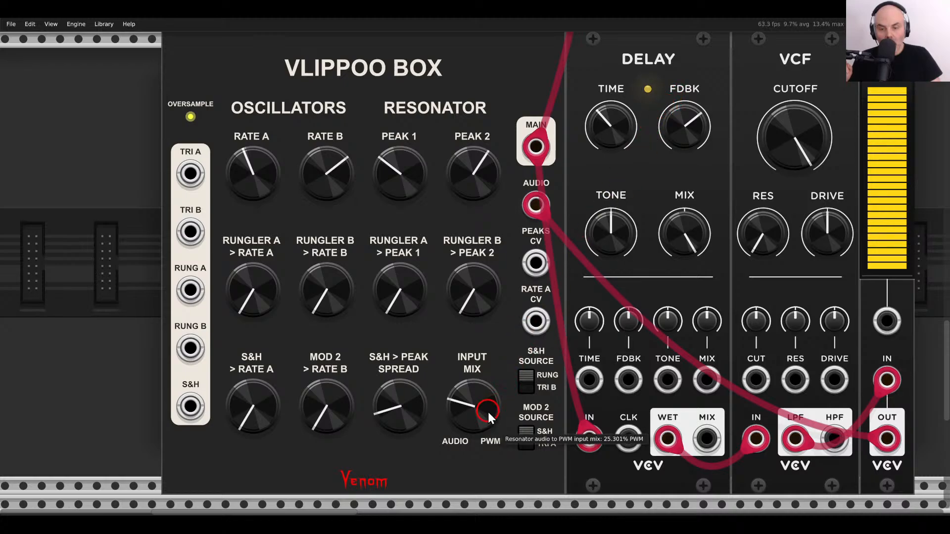
{"action": "left_click_drag", "start_coordinate": [488, 410], "coordinate": [487, 396]}
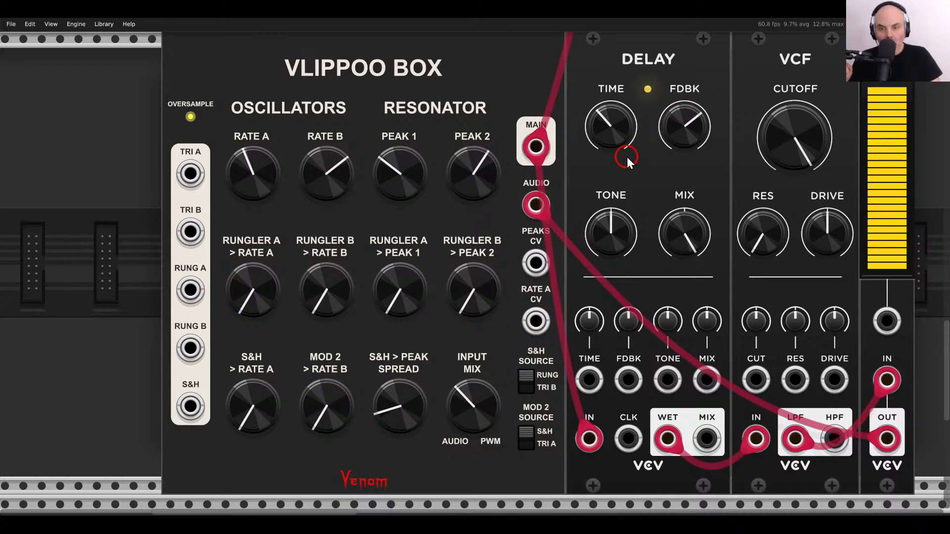
Set the delay time to its midpoint and the delay feedback to about 73%.
{"action": "left_click_drag", "start_coordinate": [619, 118], "coordinate": [622, 123]}
{"action": "mouse_move", "coordinate": [673, 130]}
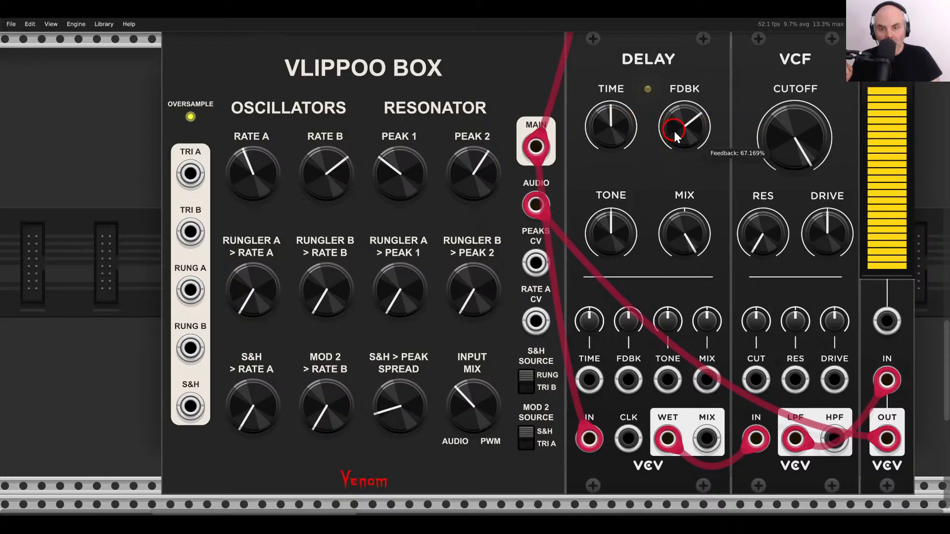
{"action": "left_click_drag", "start_coordinate": [673, 129], "coordinate": [667, 116]}
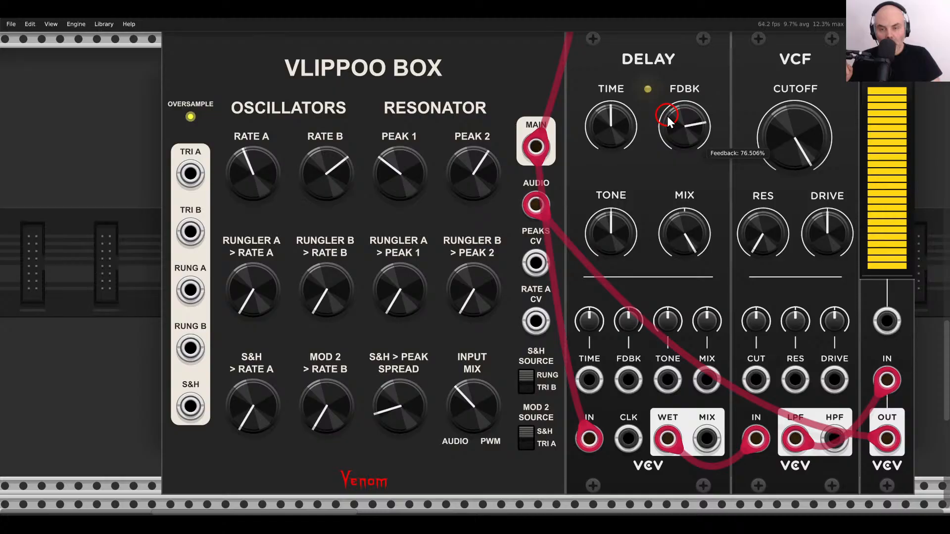
{"action": "mouse_move", "coordinate": [667, 121]}
{"action": "left_mouse_down"}
{"action": "mouse_move", "coordinate": [664, 108]}
{"action": "mouse_move", "coordinate": [664, 122]}
{"action": "left_mouse_up"}
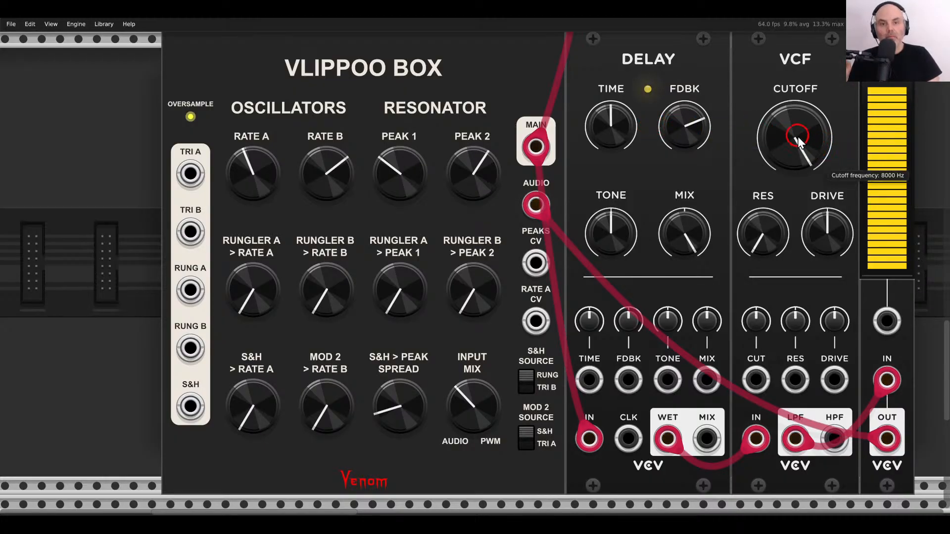
Set the VCF cutoff to about 1539 Hz, its resonance to just over a third and its drive slightly past the midpoint.
{"action": "left_click_drag", "start_coordinate": [796, 137], "coordinate": [790, 178]}
{"action": "left_click_drag", "start_coordinate": [766, 224], "coordinate": [769, 130]}
{"action": "left_click_drag", "start_coordinate": [803, 223], "coordinate": [799, 206]}
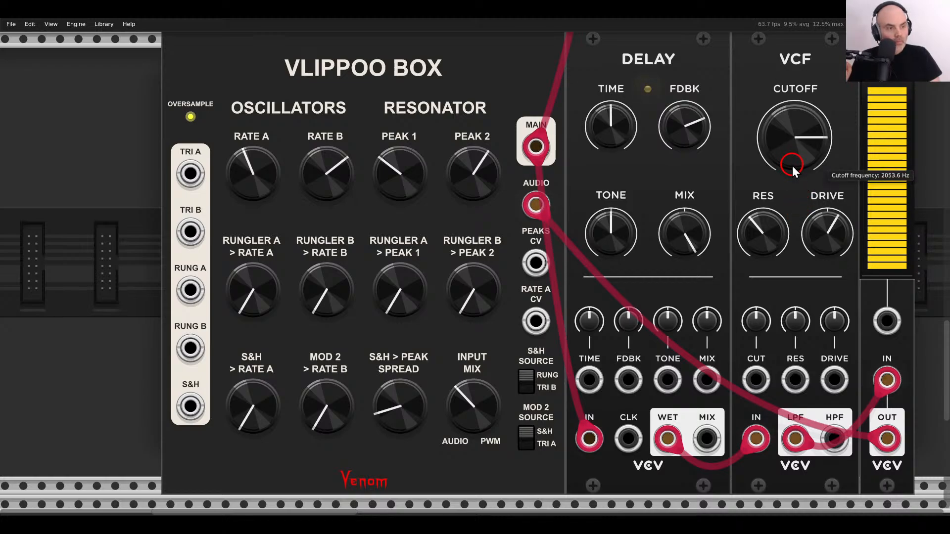
{"action": "left_click_drag", "start_coordinate": [791, 165], "coordinate": [793, 170]}
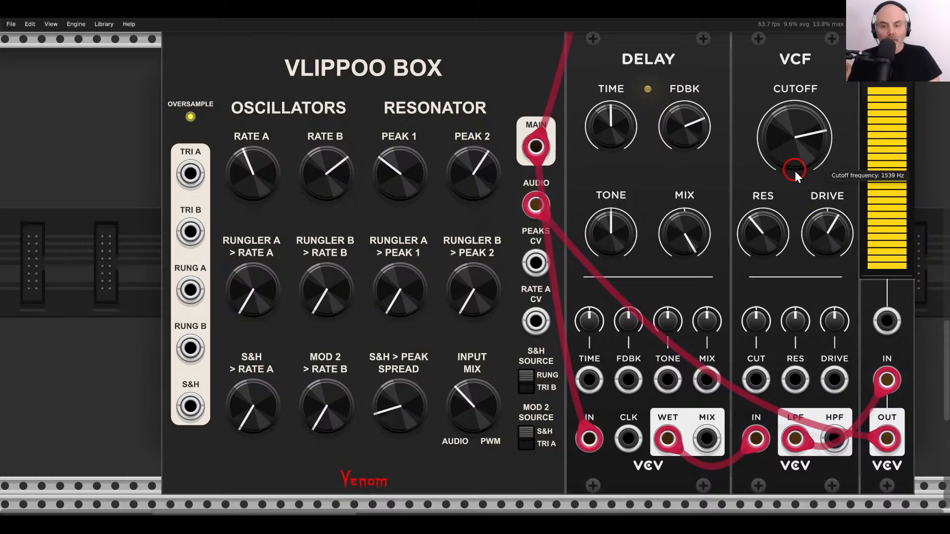
Patch VLIPPOO BOX's TRI B output to the VCF's CUT input and turn the cutoff CV amount moderately positive.
{"action": "scroll", "coordinate": [737, 172], "scroll_direction": "down", "scroll_amount": 2}
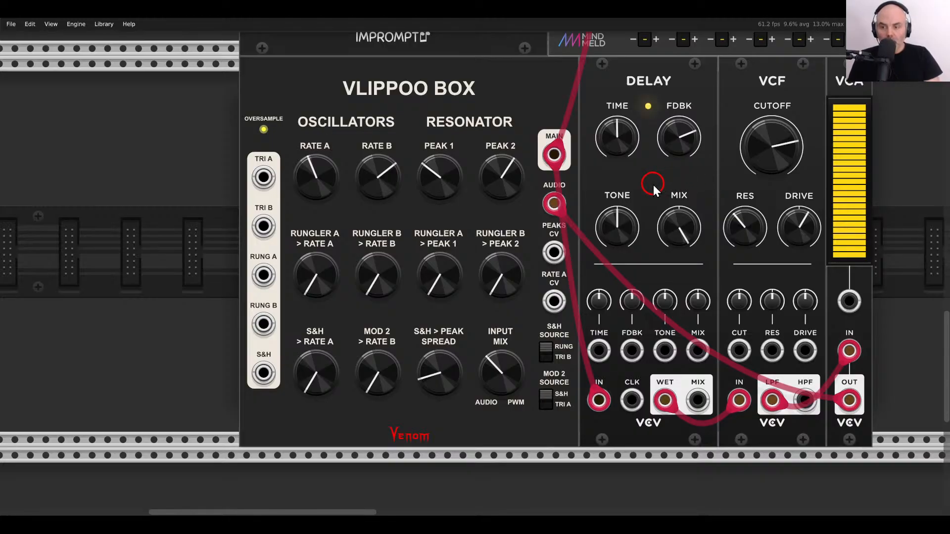
{"action": "scroll", "coordinate": [645, 184], "scroll_direction": "down", "scroll_amount": 2}
{"action": "scroll", "coordinate": [594, 235], "scroll_direction": "up", "scroll_amount": 3}
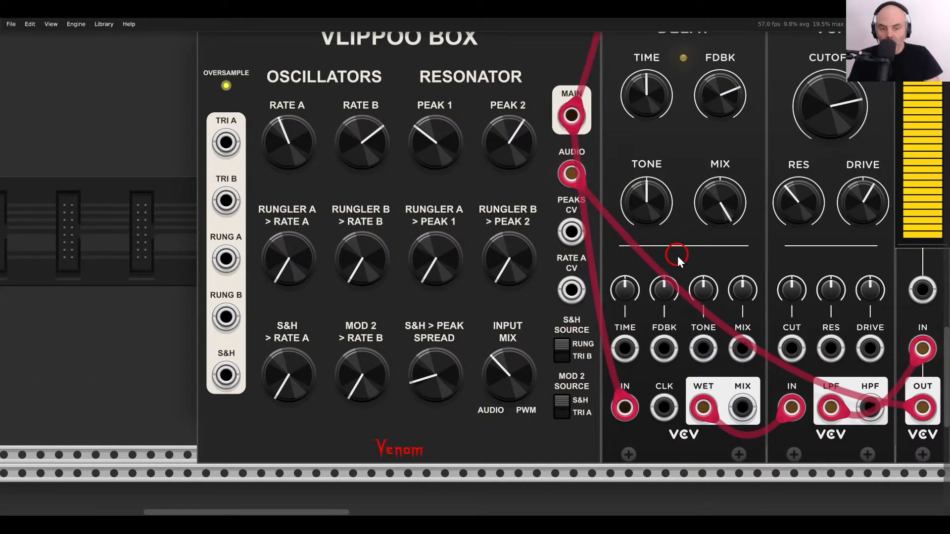
{"action": "scroll", "coordinate": [674, 251], "scroll_direction": "down", "scroll_amount": 1}
{"action": "left_click_drag", "start_coordinate": [675, 251], "coordinate": [650, 257]}
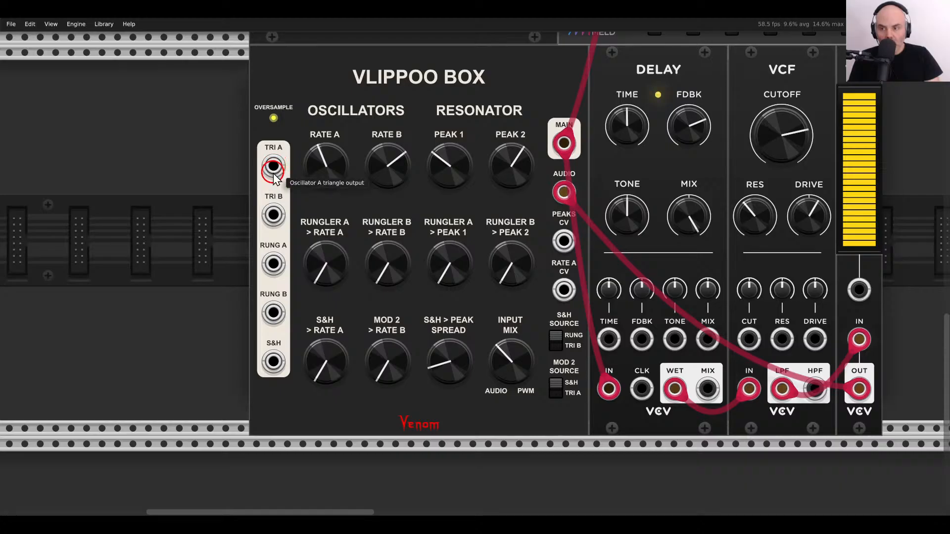
{"action": "left_click_drag", "start_coordinate": [272, 217], "coordinate": [751, 341]}
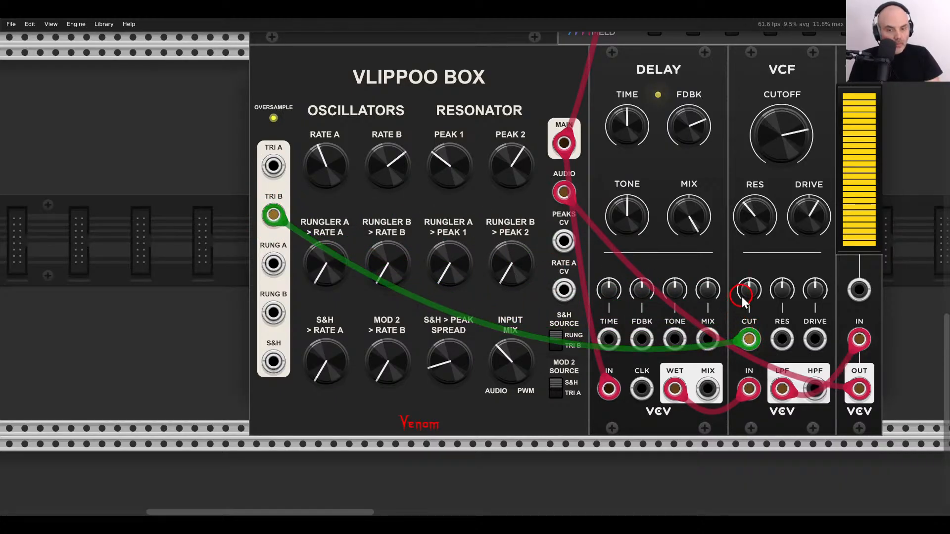
{"action": "left_click_drag", "start_coordinate": [741, 296], "coordinate": [733, 282]}
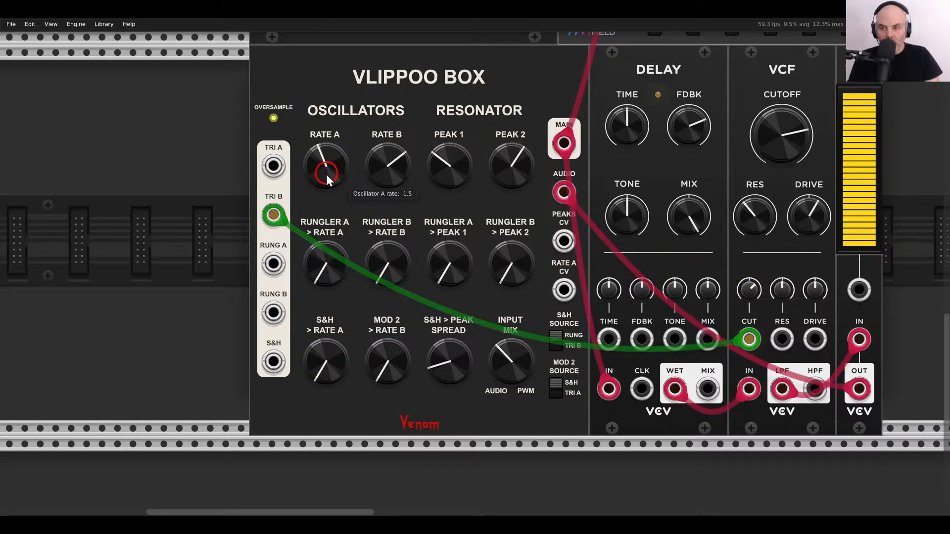
Lower oscillator A's rate to about -2.2 and raise the S&H > PEAK SPREAD amount to about 20%.
{"action": "left_click_drag", "start_coordinate": [325, 169], "coordinate": [327, 208]}
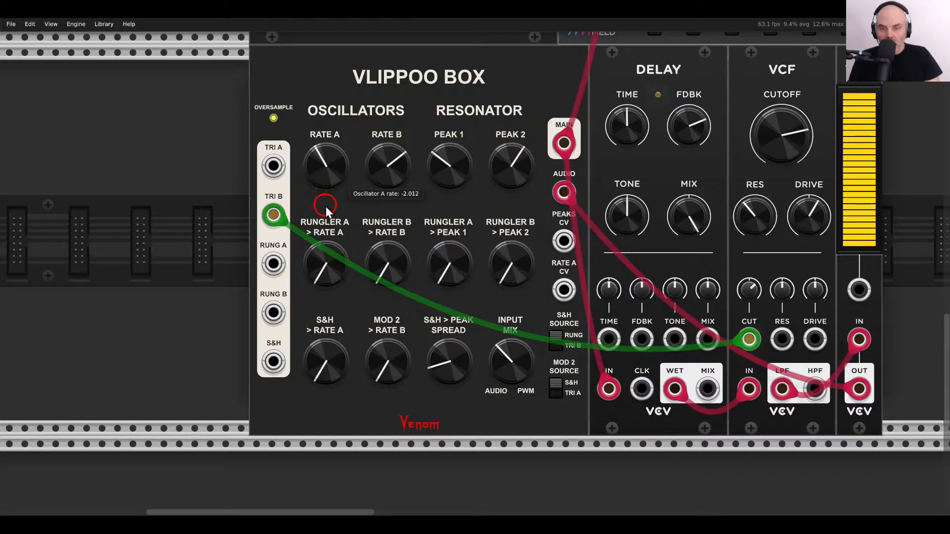
{"action": "left_click_drag", "start_coordinate": [325, 171], "coordinate": [326, 185]}
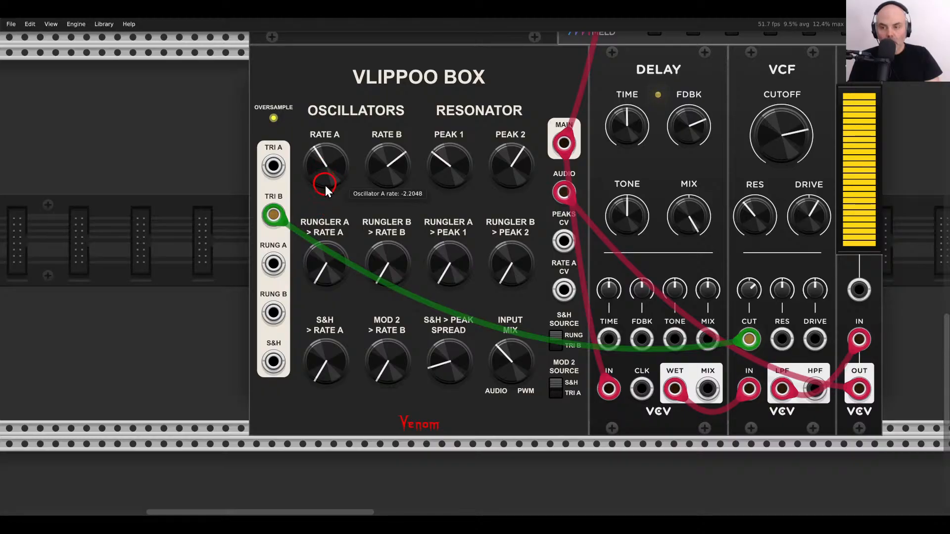
{"action": "left_click_drag", "start_coordinate": [452, 355], "coordinate": [454, 352]}
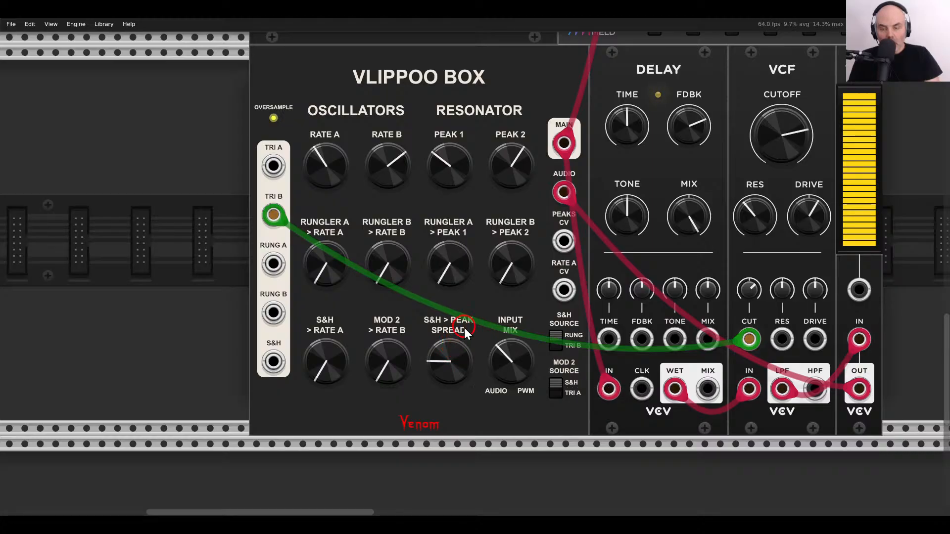
Increase the VCF's cutoff CV amount further and shorten the delay time to just under a third.
{"action": "scroll", "coordinate": [730, 192], "scroll_direction": "right", "scroll_amount": 5}
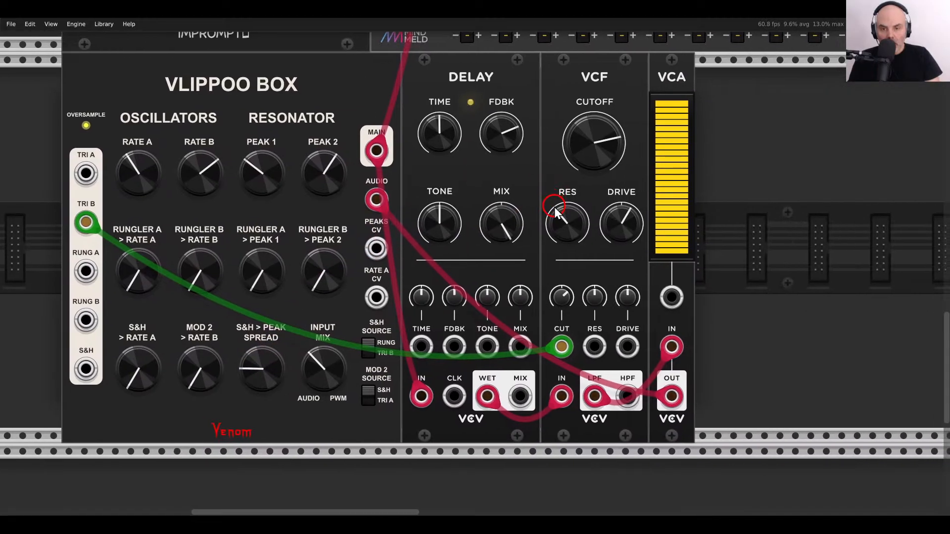
{"action": "mouse_move", "coordinate": [557, 290]}
{"action": "left_mouse_down"}
{"action": "mouse_move", "coordinate": [554, 267]}
{"action": "mouse_move", "coordinate": [554, 293]}
{"action": "left_mouse_up"}
{"action": "left_click_drag", "start_coordinate": [447, 144], "coordinate": [423, 176]}
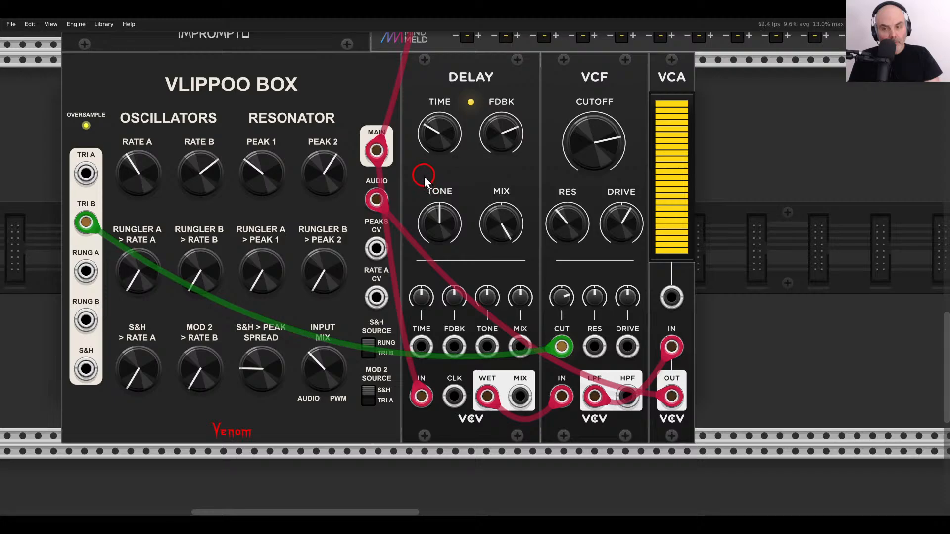
{"action": "left_click_drag", "start_coordinate": [498, 139], "coordinate": [485, 139]}
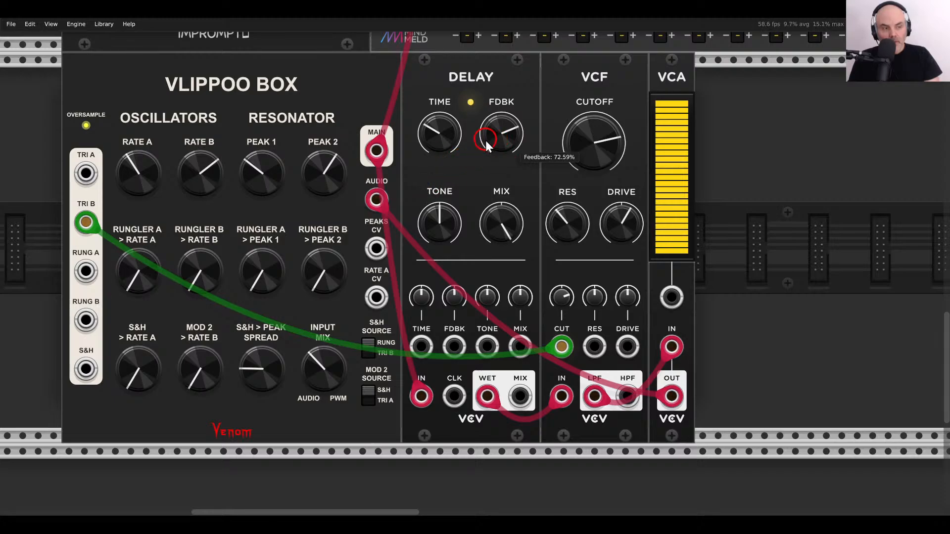
Raise the resonator's PEAK 2 frequency well past centre and turn the input mix close to AUDIO.
{"action": "left_click_drag", "start_coordinate": [497, 191], "coordinate": [589, 186]}
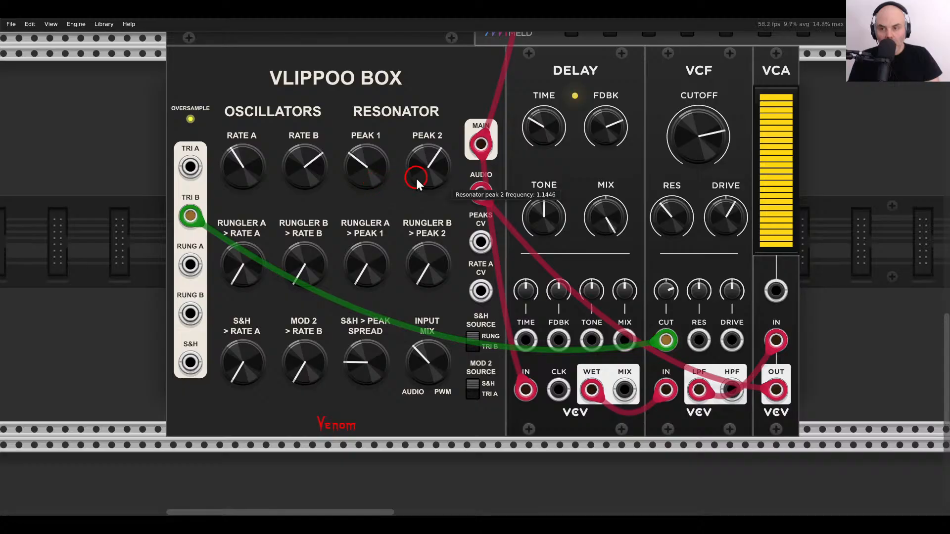
{"action": "left_click_drag", "start_coordinate": [414, 175], "coordinate": [373, 173]}
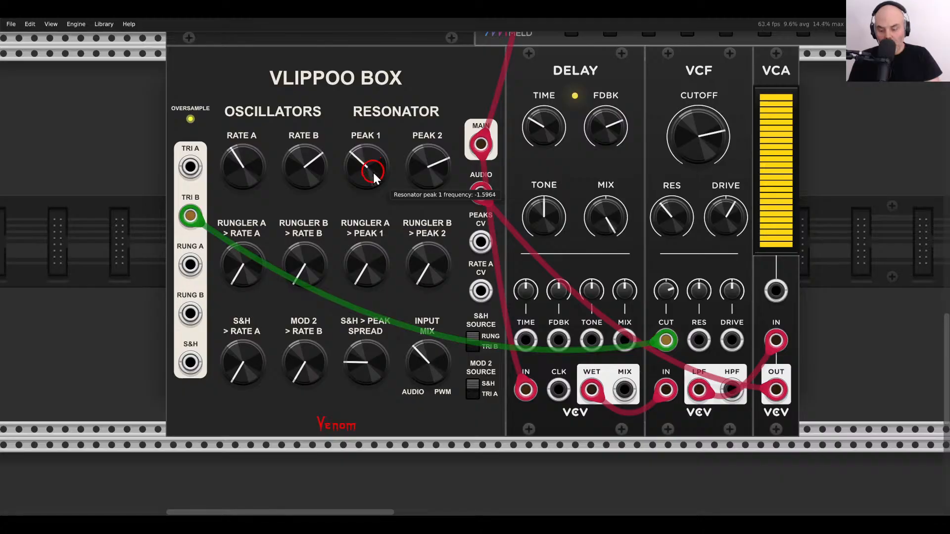
{"action": "mouse_move", "coordinate": [548, 138]}
{"action": "left_mouse_down"}
{"action": "mouse_move", "coordinate": [544, 103]}
{"action": "mouse_move", "coordinate": [542, 135]}
{"action": "left_mouse_up"}
{"action": "left_click_drag", "start_coordinate": [428, 355], "coordinate": [429, 381]}
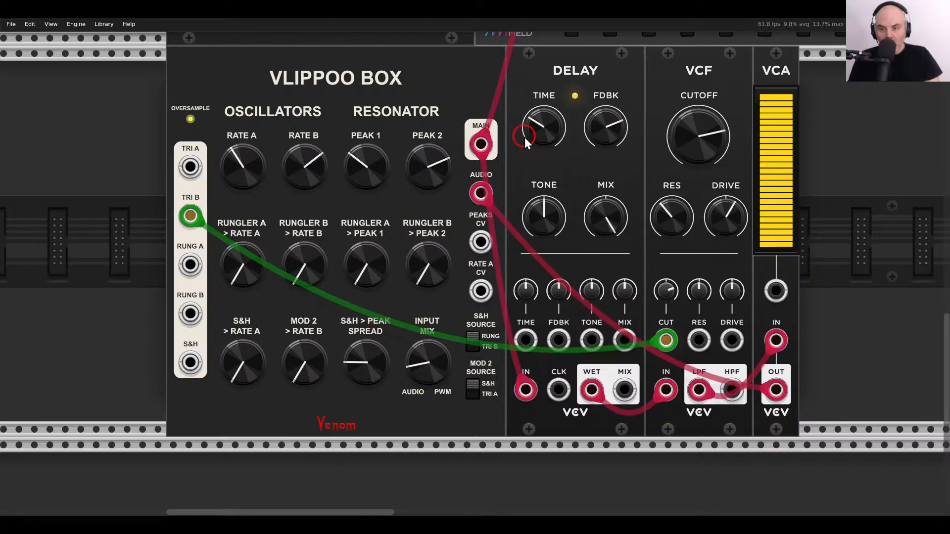
Sweep the delay time, raise the delay feedback to about 85% and set VLIPPOO BOX's input mix to about 25%.
{"action": "left_click_drag", "start_coordinate": [536, 123], "coordinate": [533, 86]}
{"action": "left_click_drag", "start_coordinate": [546, 145], "coordinate": [543, 123]}
{"action": "left_click_drag", "start_coordinate": [437, 332], "coordinate": [434, 319]}
{"action": "left_click_drag", "start_coordinate": [593, 128], "coordinate": [594, 107]}
{"action": "left_click_drag", "start_coordinate": [432, 211], "coordinate": [369, 218]}
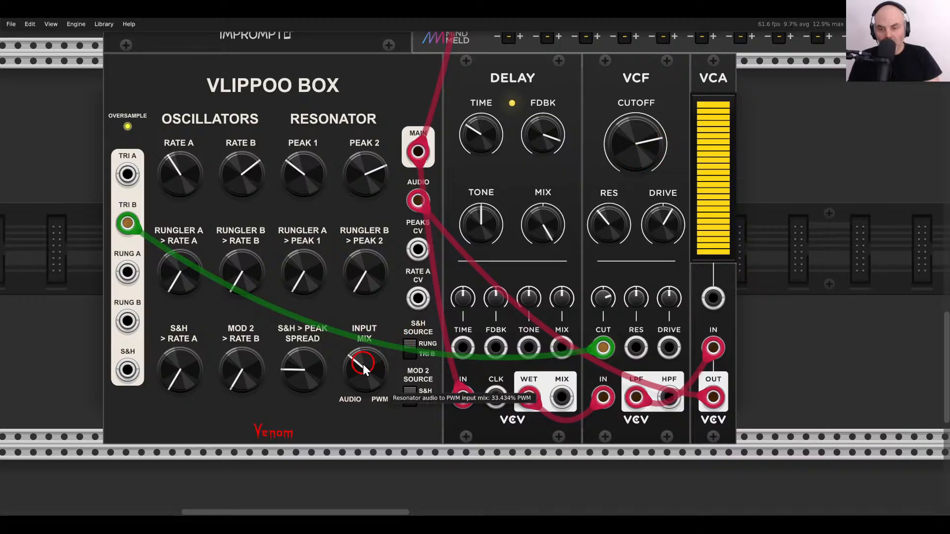
{"action": "left_click_drag", "start_coordinate": [363, 364], "coordinate": [388, 399]}
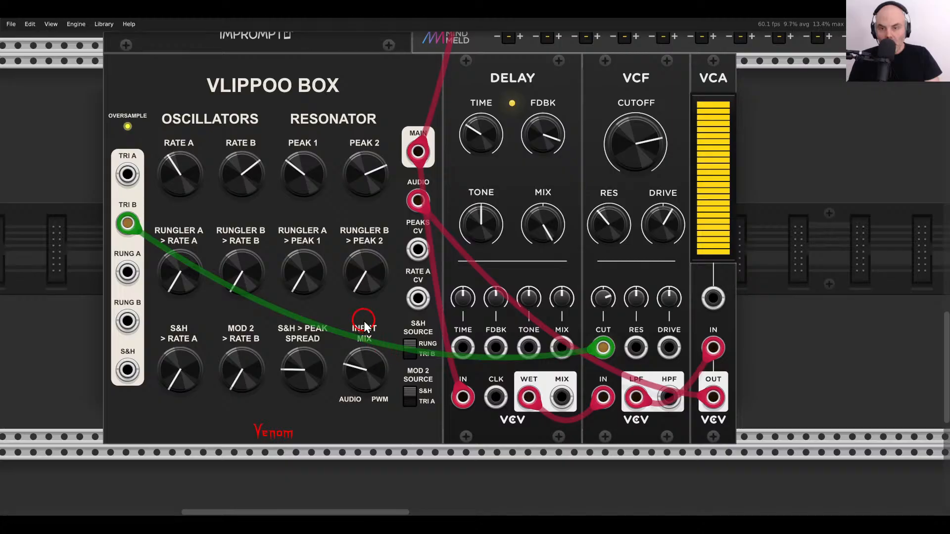
Patch VLIPPOO BOX's TRI A output to the scope's channel 1 input.
{"action": "scroll", "coordinate": [316, 300], "scroll_direction": "down", "scroll_amount": 1}
{"action": "left_click_drag", "start_coordinate": [316, 300], "coordinate": [527, 294]}
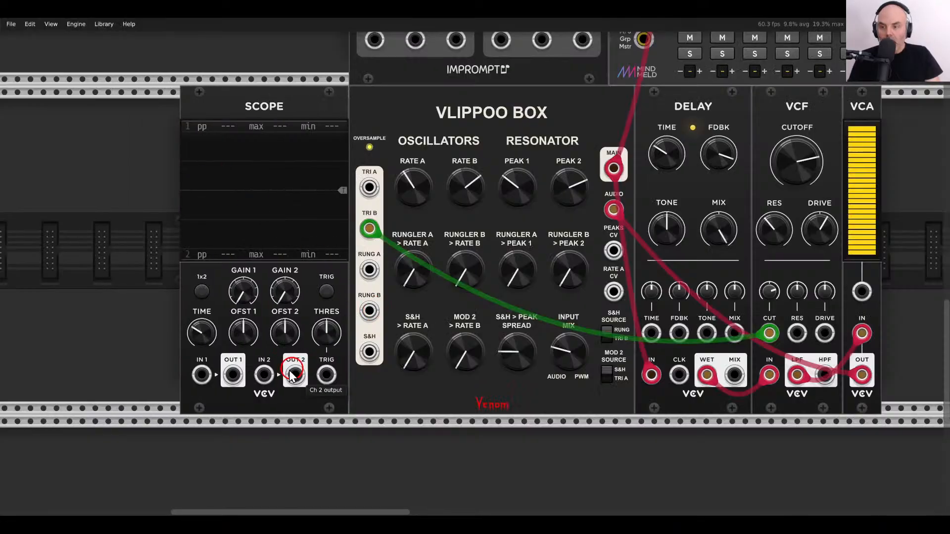
{"action": "left_click_drag", "start_coordinate": [212, 376], "coordinate": [369, 187]}
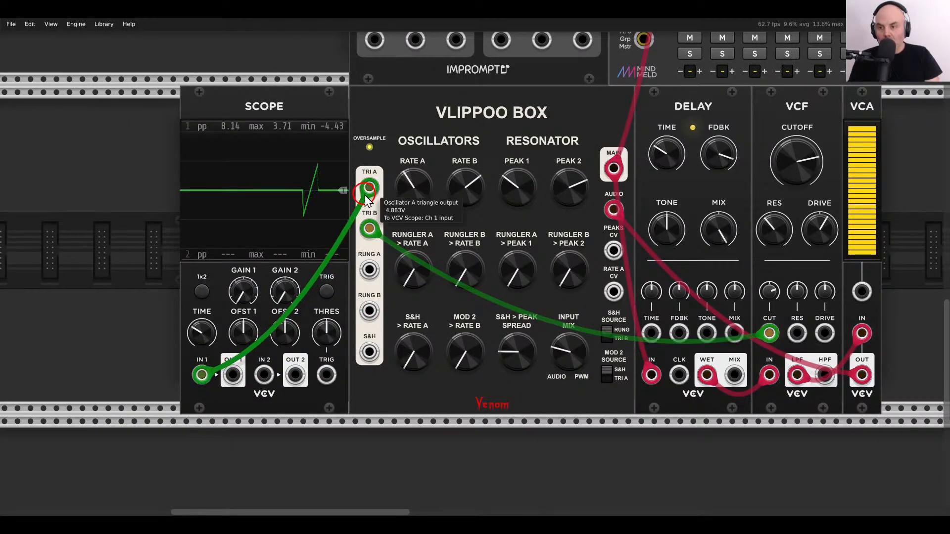
{"action": "left_click_drag", "start_coordinate": [497, 238], "coordinate": [389, 236]}
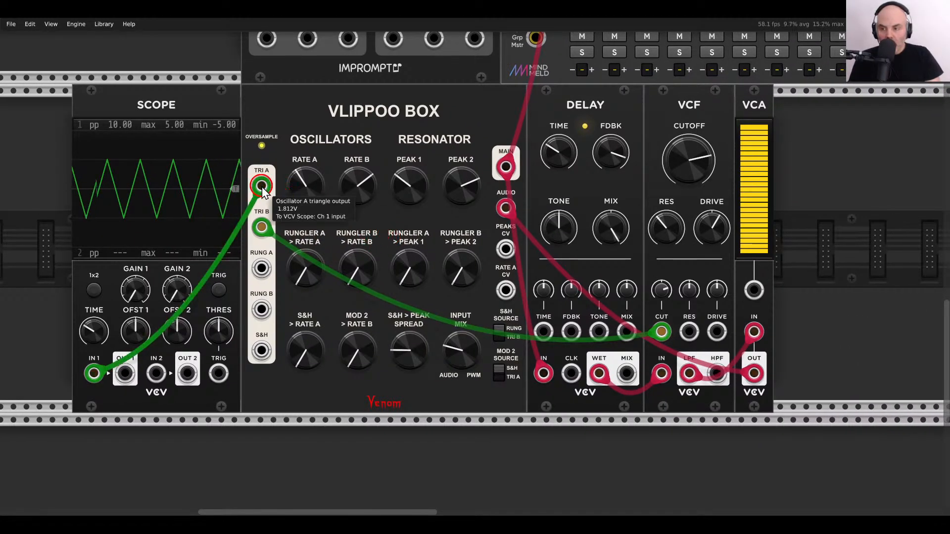
Check VLIPPOO BOX's other outputs on the scope as far as S&H, and remove the SCOPE module from the rack.
{"action": "left_click_drag", "start_coordinate": [263, 187], "coordinate": [262, 336]}
{"action": "left_click", "coordinate": [261, 349]}
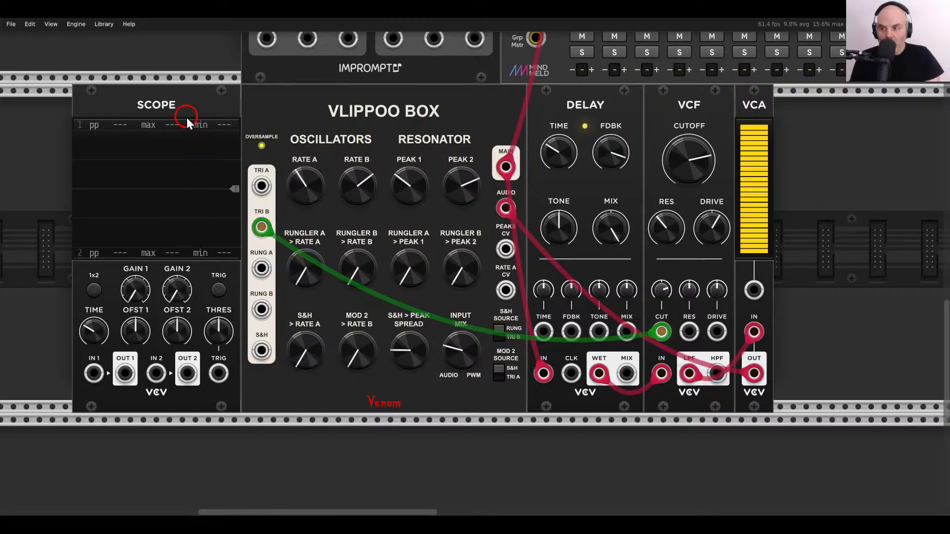
{"action": "key", "text": "Delete"}
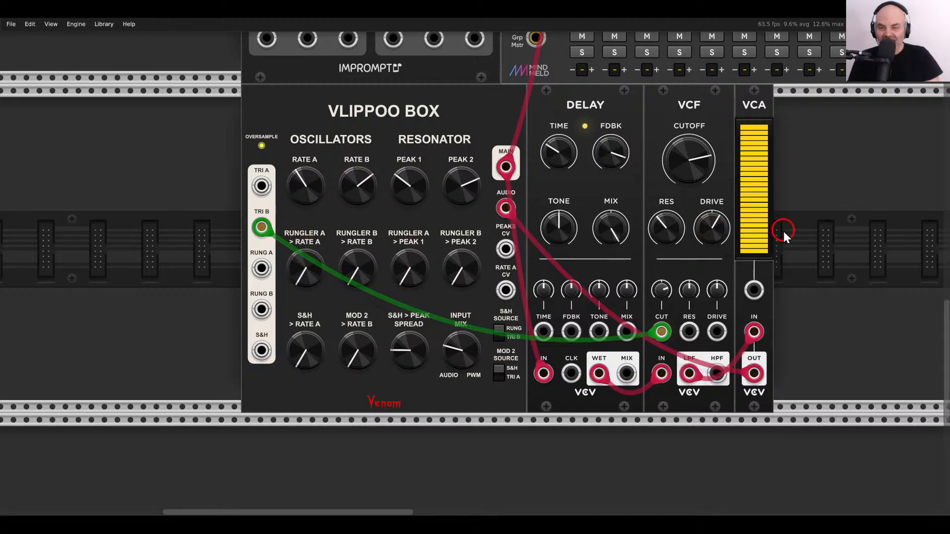
Patch the VCF's LPF output directly to VLIPPOO BOX's AUDIO input and delete the VCA module.
{"action": "left_click_drag", "start_coordinate": [780, 222], "coordinate": [692, 249]}
{"action": "scroll", "coordinate": [693, 250], "scroll_direction": "down", "scroll_amount": 2}
{"action": "scroll", "coordinate": [599, 206], "scroll_direction": "up", "scroll_amount": 3}
{"action": "left_click_drag", "start_coordinate": [770, 327], "coordinate": [574, 268]}
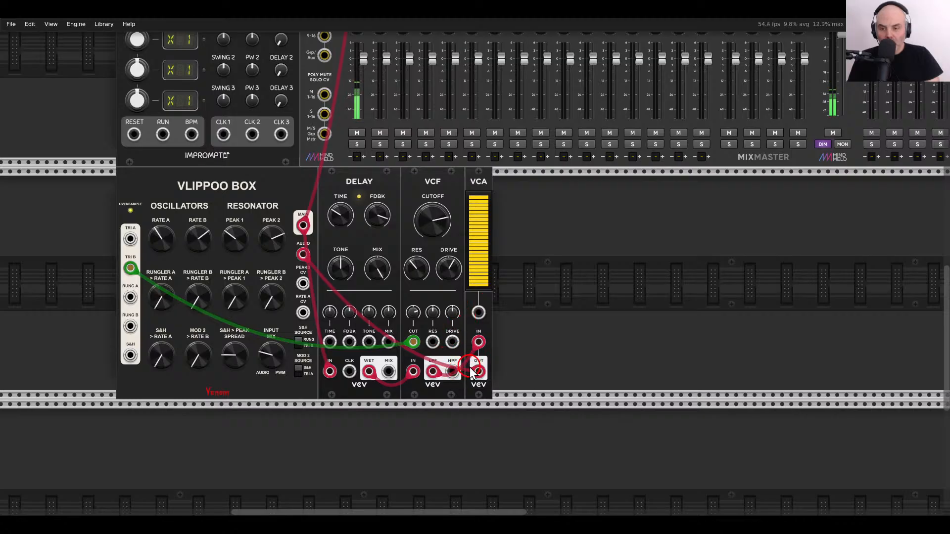
{"action": "left_click_drag", "start_coordinate": [470, 367], "coordinate": [432, 371]}
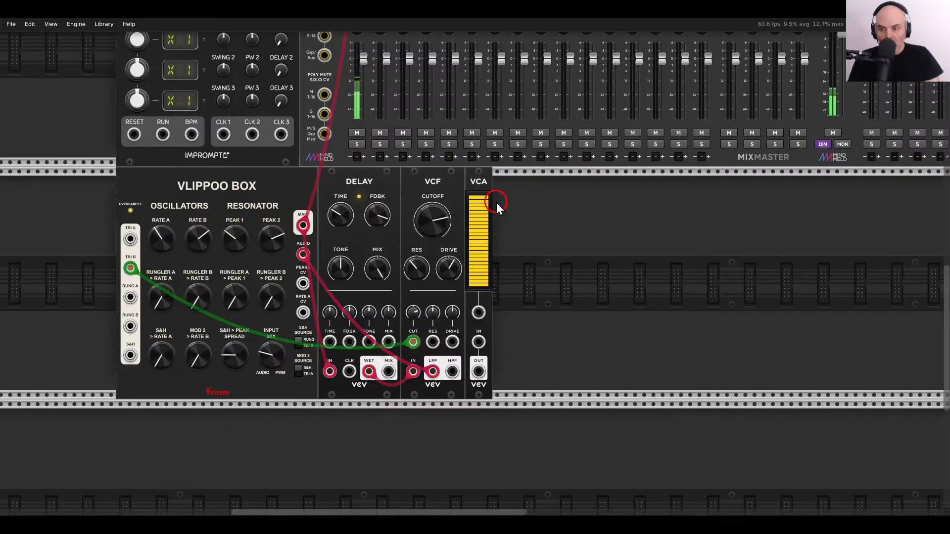
{"action": "key", "text": "Delete"}
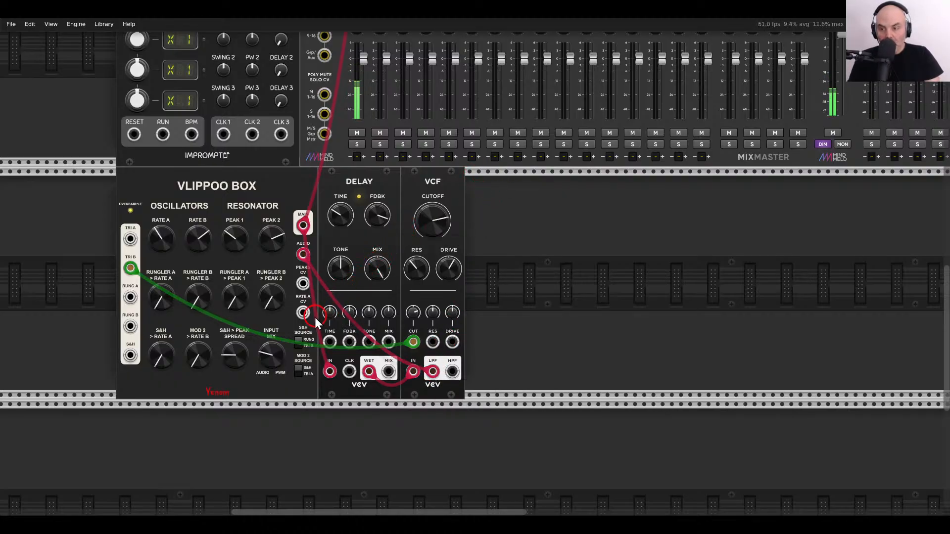
Add FLAG's Electric Ensemble and Surge XT's Distortion modules to the row beside the VCF.
{"action": "left_click_drag", "start_coordinate": [315, 316], "coordinate": [480, 275]}
{"action": "scroll", "coordinate": [463, 268], "scroll_direction": "up", "scroll_amount": 2}
{"action": "scroll", "coordinate": [646, 218], "scroll_direction": "down", "scroll_amount": 1}
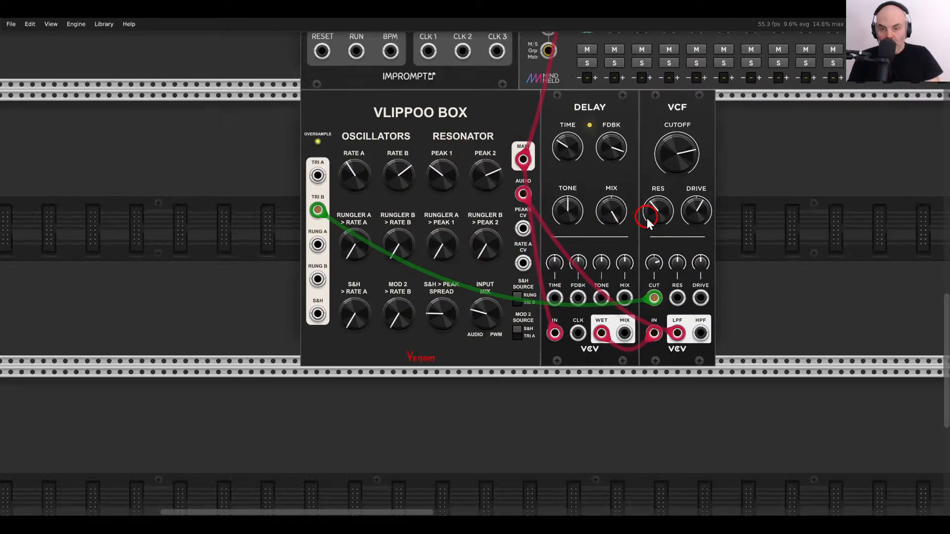
{"action": "left_click_drag", "start_coordinate": [646, 218], "coordinate": [452, 244]}
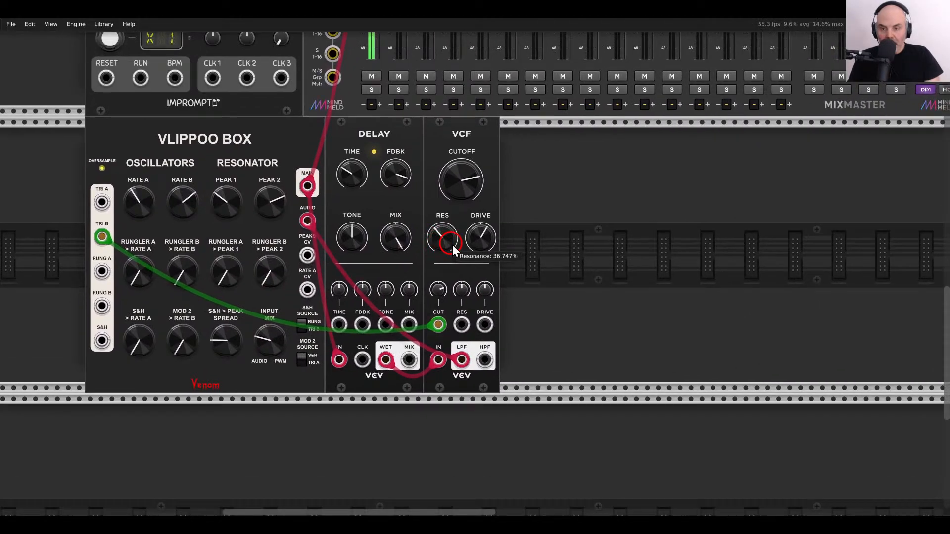
{"action": "right_click", "coordinate": [587, 248]}
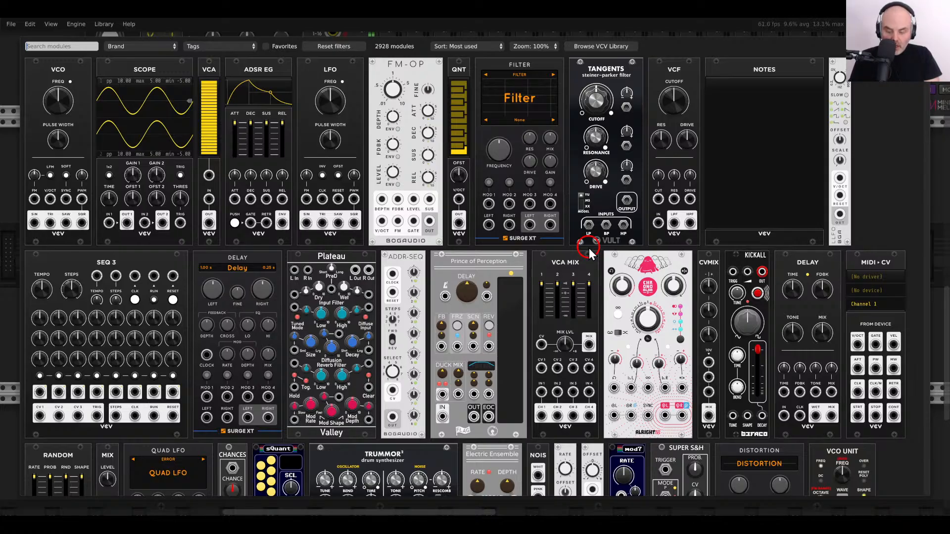
{"action": "type", "text": "flag"}
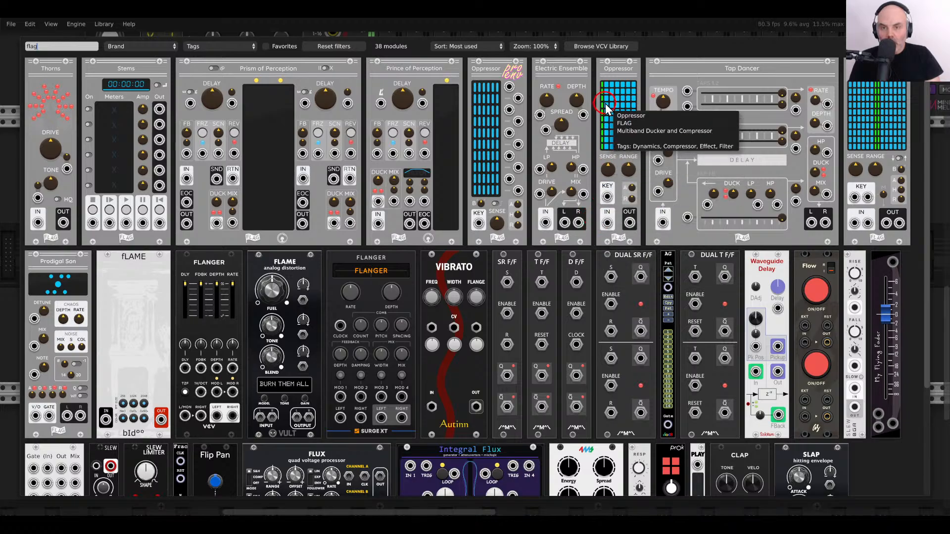
{"action": "left_click", "coordinate": [577, 74]}
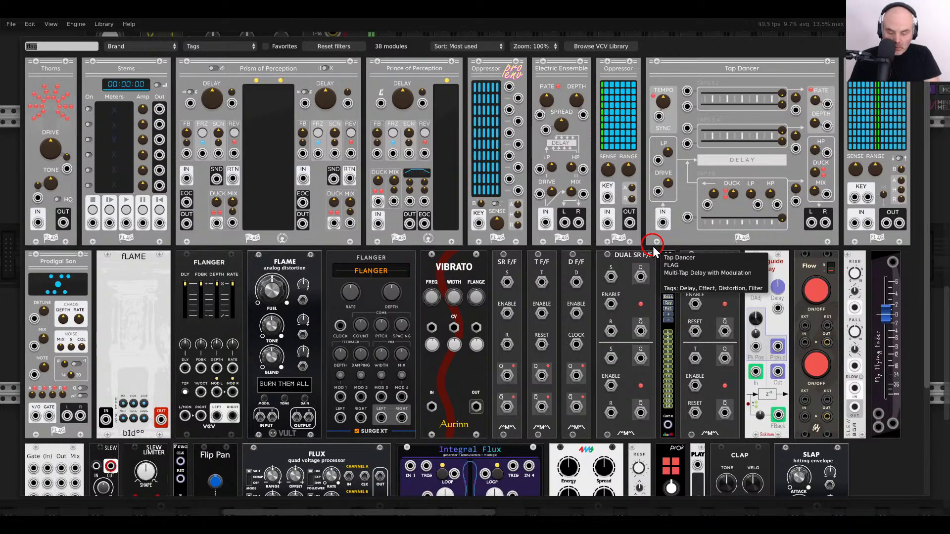
{"action": "type", "text": "distor"}
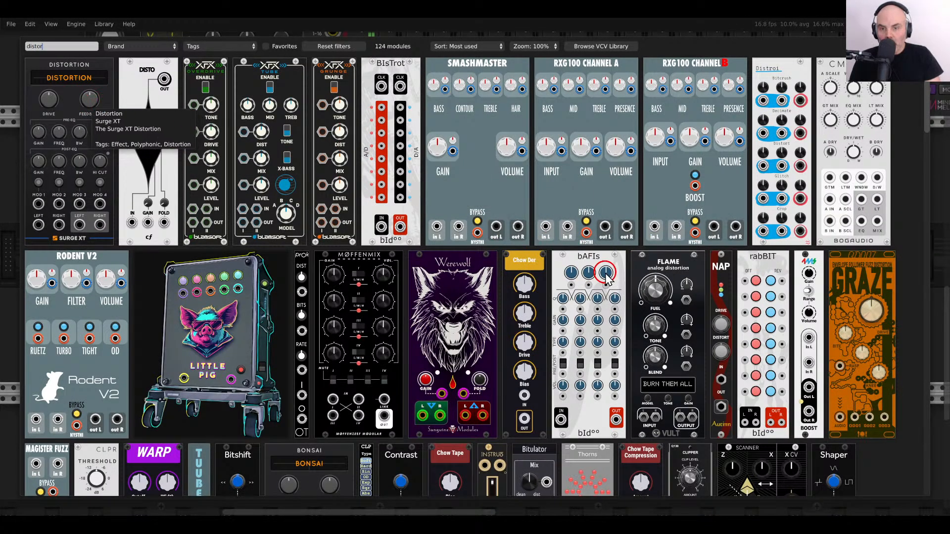
Patch VLIPPOO BOX's MAIN output into Electric Ensemble and the ensemble's L and R outputs into Distortion's left and right inputs.
{"action": "scroll", "coordinate": [464, 239], "scroll_direction": "up", "scroll_amount": 10}
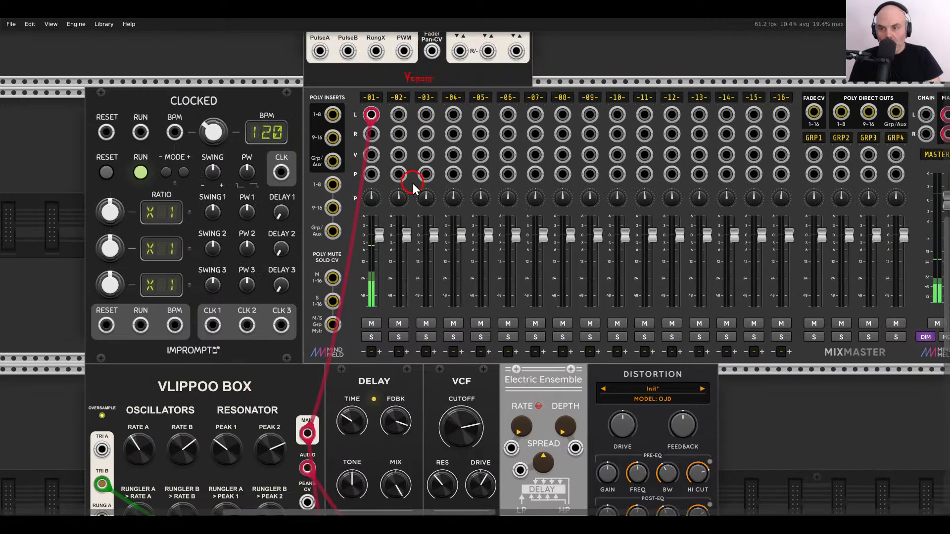
{"action": "scroll", "coordinate": [435, 212], "scroll_direction": "down", "scroll_amount": 8}
{"action": "left_click_drag", "start_coordinate": [370, 114], "coordinate": [637, 414]}
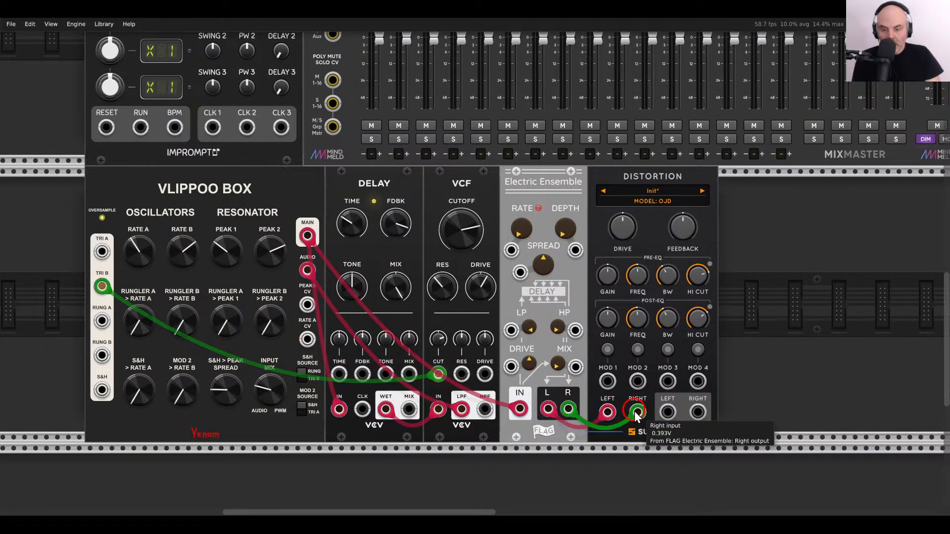
Change a setting in the Cable Colour Key module beside the AUDIO module.
{"action": "scroll", "coordinate": [637, 416], "scroll_direction": "right", "scroll_amount": 15}
{"action": "scroll", "coordinate": [230, 418], "scroll_direction": "up", "scroll_amount": 4}
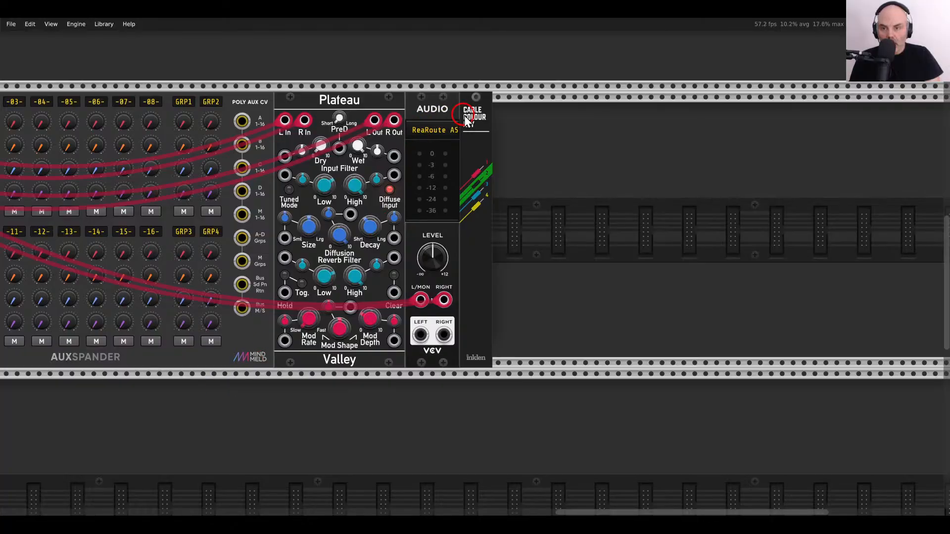
{"action": "right_click", "coordinate": [464, 113]}
{"action": "mouse_move", "coordinate": [557, 248]}
{"action": "left_click", "coordinate": [589, 246]}
Connect Distortion's left and right outputs to MixMaster channel 01 with audio-coloured cables.
{"action": "scroll", "coordinate": [259, 356], "scroll_direction": "left", "scroll_amount": 10}
{"action": "scroll", "coordinate": [325, 355], "scroll_direction": "down", "scroll_amount": 2}
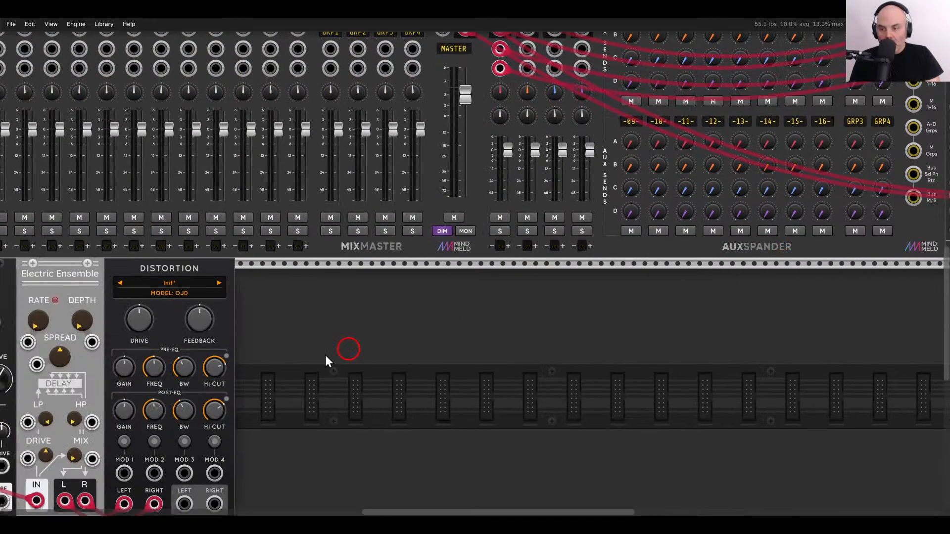
{"action": "scroll", "coordinate": [325, 355], "scroll_direction": "left", "scroll_amount": 10}
{"action": "scroll", "coordinate": [325, 356], "scroll_direction": "down", "scroll_amount": 4}
{"action": "right_click", "coordinate": [508, 372]}
{"action": "mouse_move", "coordinate": [616, 472]}
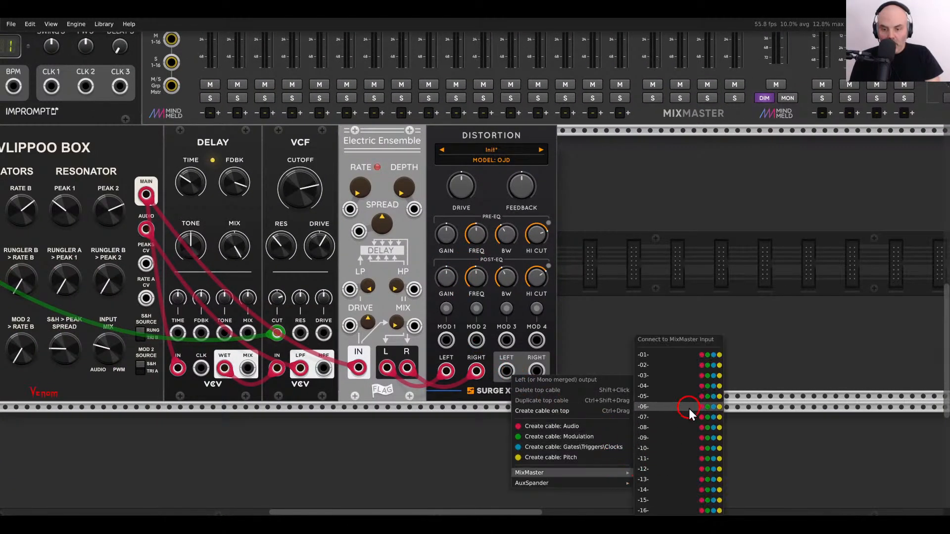
{"action": "left_click", "coordinate": [703, 355]}
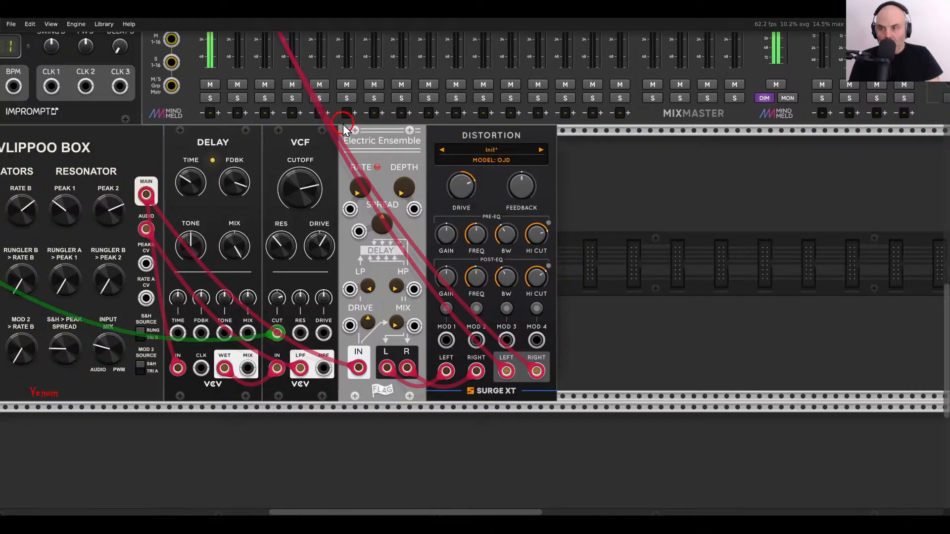
Raise Electric Ensemble's drive and mix, set its spread to about 82 ms and adjust Distortion's drive.
{"action": "scroll", "coordinate": [343, 123], "scroll_direction": "up", "scroll_amount": 4}
{"action": "scroll", "coordinate": [343, 124], "scroll_direction": "left", "scroll_amount": 5}
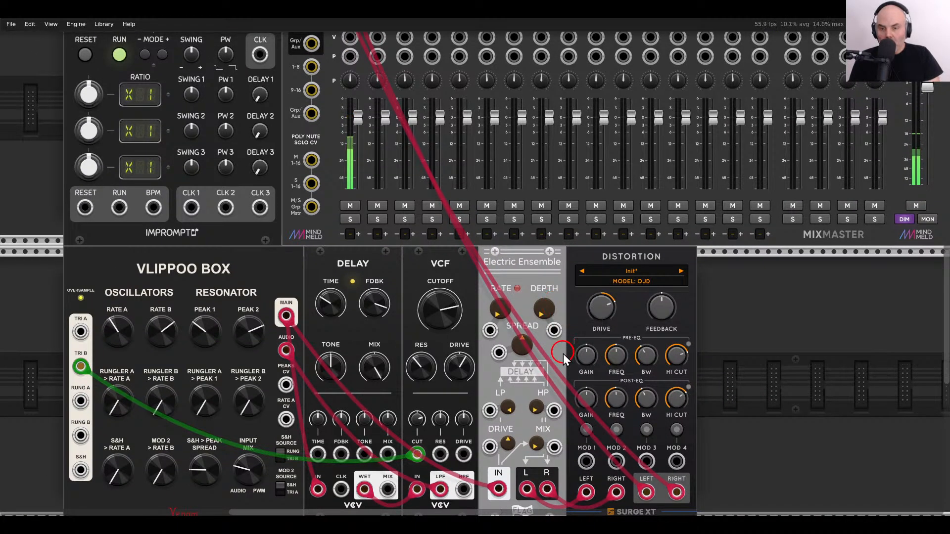
{"action": "scroll", "coordinate": [559, 366], "scroll_direction": "down", "scroll_amount": 2}
{"action": "scroll", "coordinate": [559, 366], "scroll_direction": "right", "scroll_amount": 1}
{"action": "left_click_drag", "start_coordinate": [508, 400], "coordinate": [483, 276]}
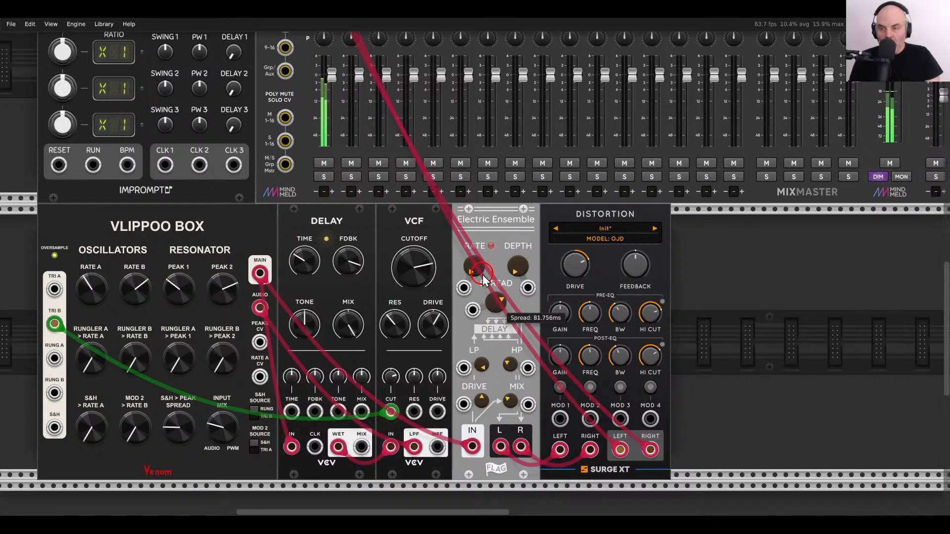
{"action": "left_click_drag", "start_coordinate": [570, 264], "coordinate": [568, 273]}
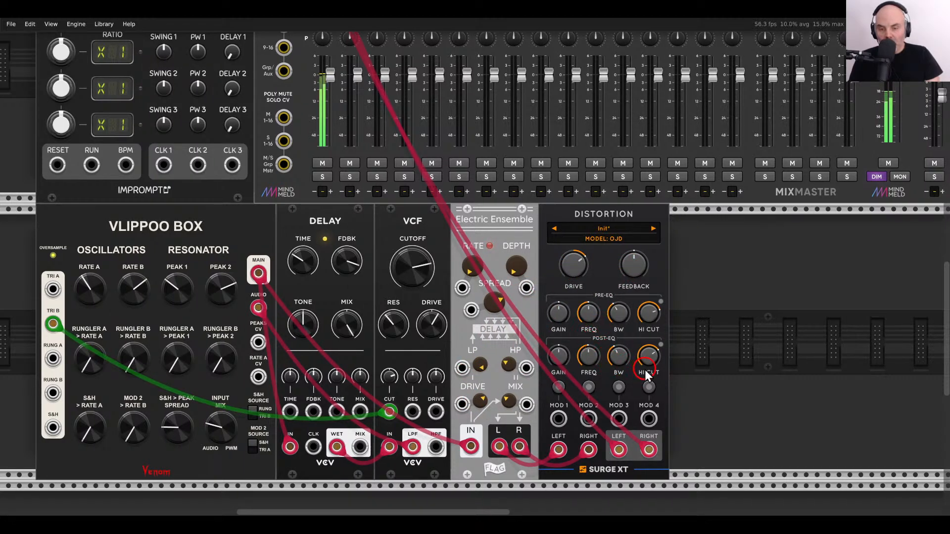
Add a Surge XT Filter beside Distortion and insert it in stereo between Distortion's outputs and the mixer.
{"action": "left_click_drag", "start_coordinate": [647, 371], "coordinate": [532, 325]}
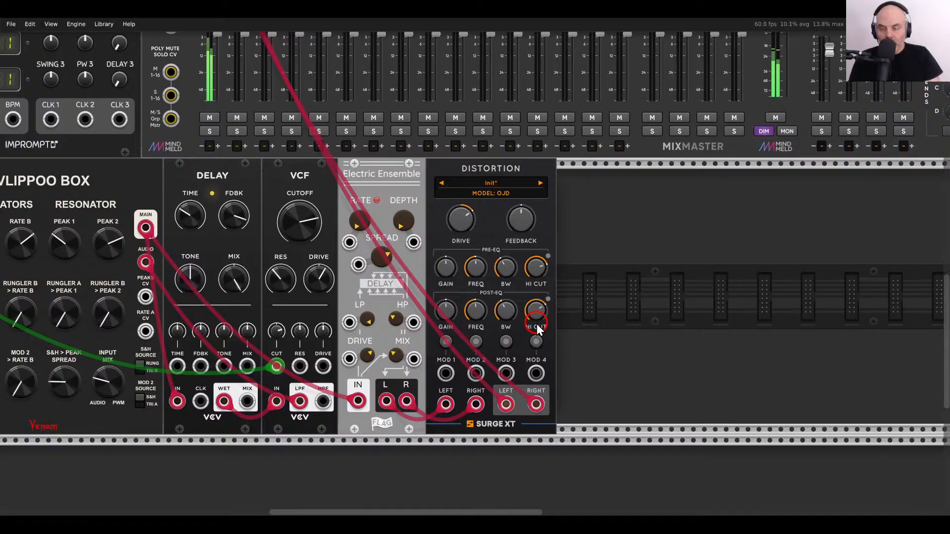
{"action": "key", "text": "Return"}
{"action": "key", "text": "Escape"}
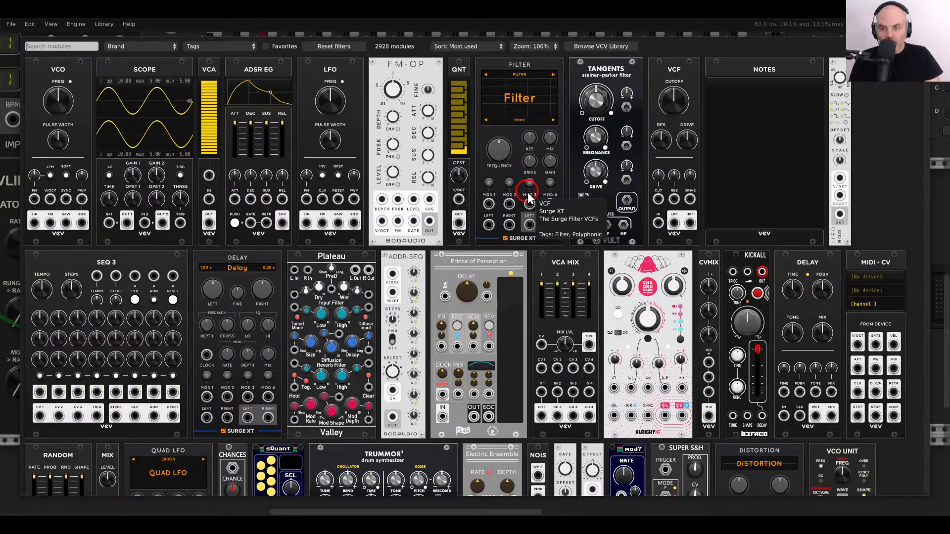
{"action": "key", "text": "Escape"}
{"action": "left_click_drag", "start_coordinate": [536, 405], "coordinate": [667, 404]}
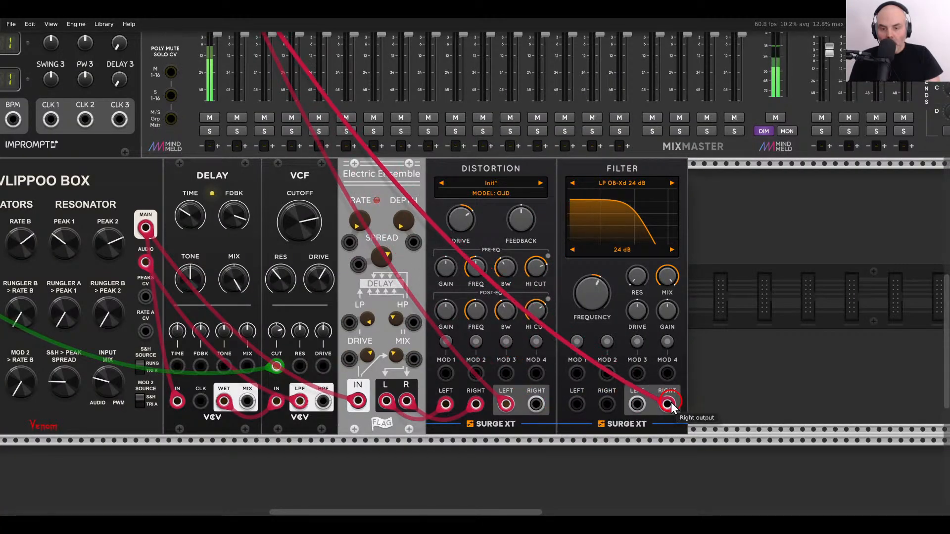
{"action": "left_click_drag", "start_coordinate": [517, 411], "coordinate": [607, 404]}
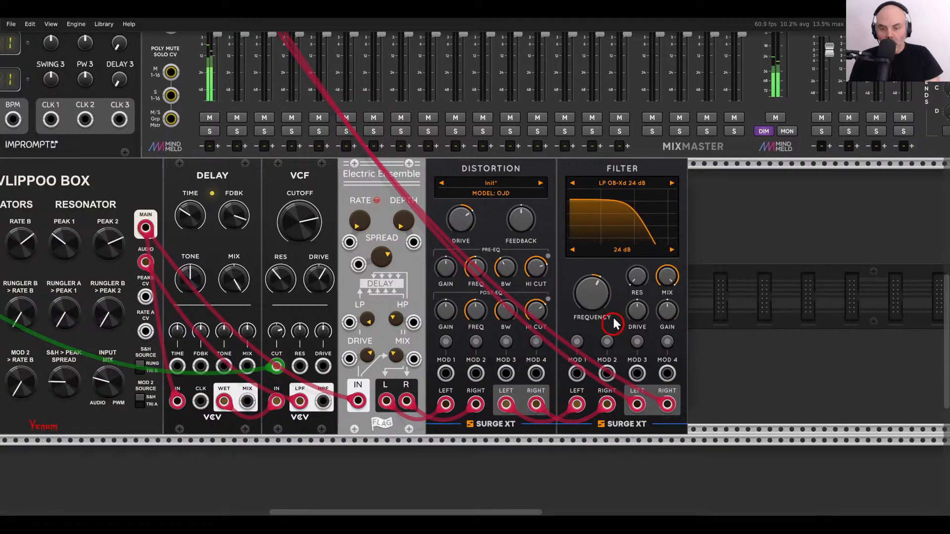
Set the Surge XT Filter's type to the notch N 24 dB and turn its frequency slightly below centre.
{"action": "left_click", "coordinate": [612, 187]}
{"action": "mouse_move", "coordinate": [641, 239]}
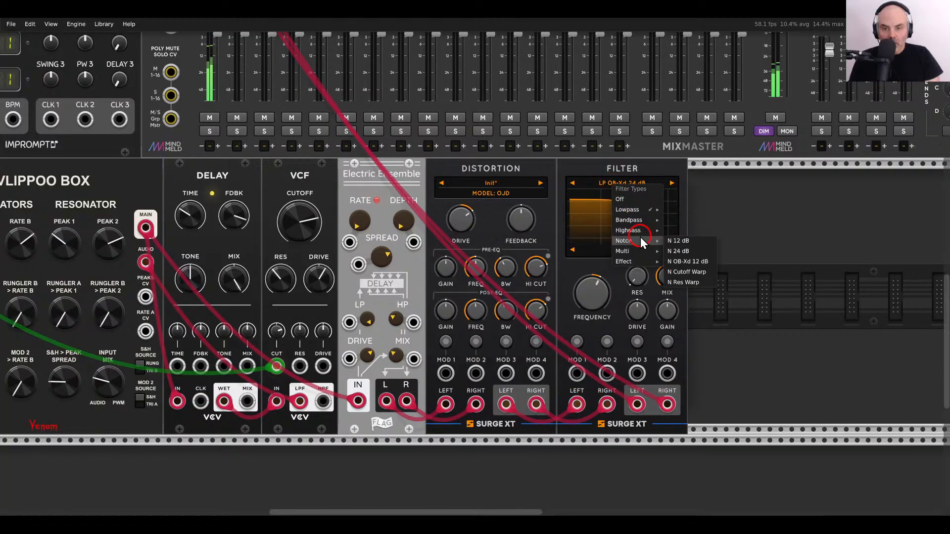
{"action": "left_click", "coordinate": [687, 252]}
{"action": "mouse_move", "coordinate": [595, 304]}
{"action": "left_mouse_down"}
{"action": "mouse_move", "coordinate": [609, 366]}
{"action": "mouse_move", "coordinate": [595, 288]}
{"action": "mouse_move", "coordinate": [608, 235]}
{"action": "mouse_move", "coordinate": [631, 271]}
{"action": "mouse_move", "coordinate": [621, 402]}
{"action": "mouse_move", "coordinate": [595, 304]}
{"action": "mouse_move", "coordinate": [601, 293]}
{"action": "left_mouse_up"}
Add the sickozell randMod7 module beside the Filter and patch its first output to the Filter's MOD 1 input.
{"action": "right_click", "coordinate": [712, 282]}
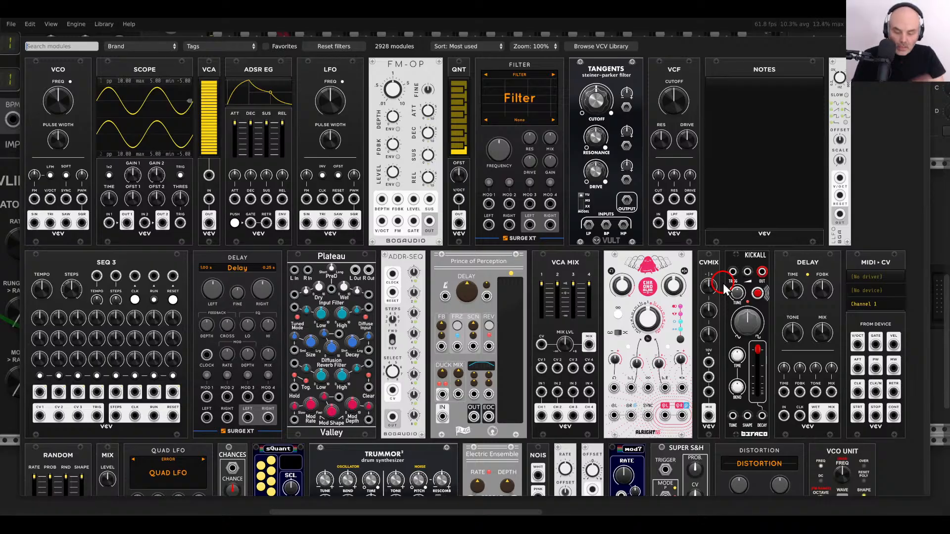
{"action": "type", "text": "7"}
{"action": "left_click", "coordinate": [806, 123]}
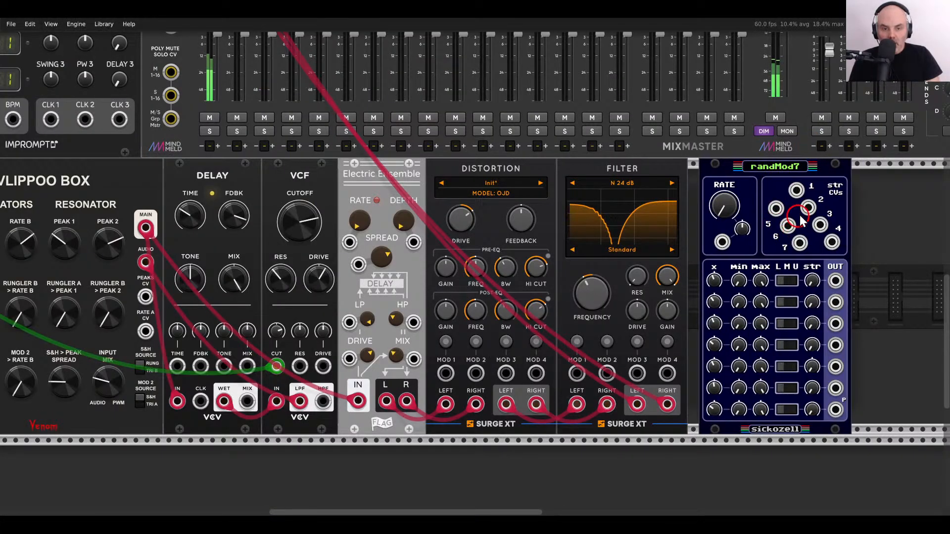
{"action": "left_click_drag", "start_coordinate": [824, 282], "coordinate": [576, 373]}
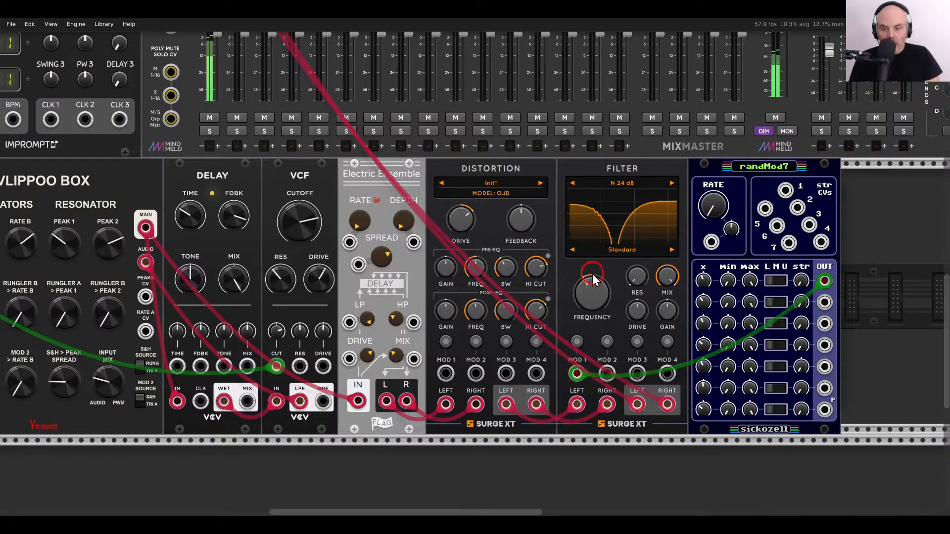
Assign a MOD 1 modulation amount to the Filter's frequency and check randMod7's rate multipliers.
{"action": "left_click", "coordinate": [576, 341]}
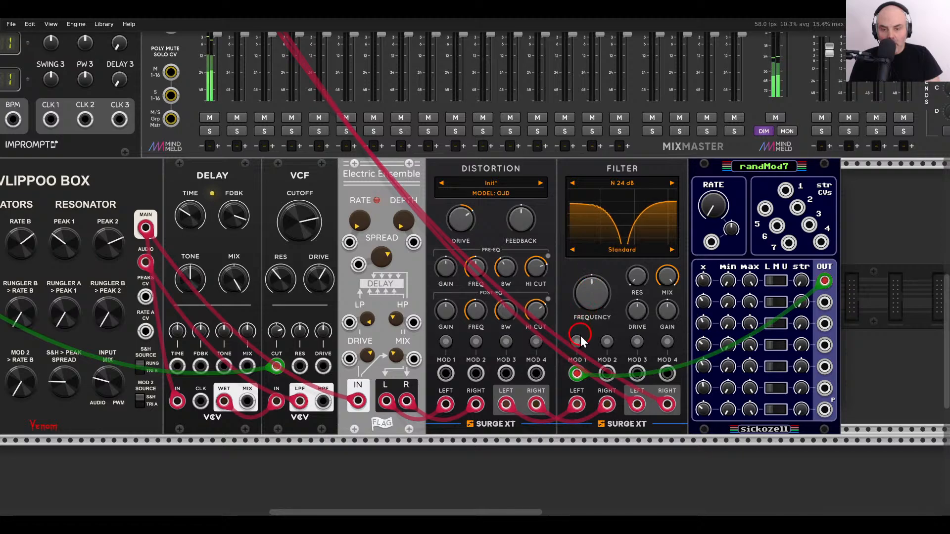
{"action": "left_click_drag", "start_coordinate": [586, 284], "coordinate": [583, 248]}
{"action": "left_click", "coordinate": [575, 343]}
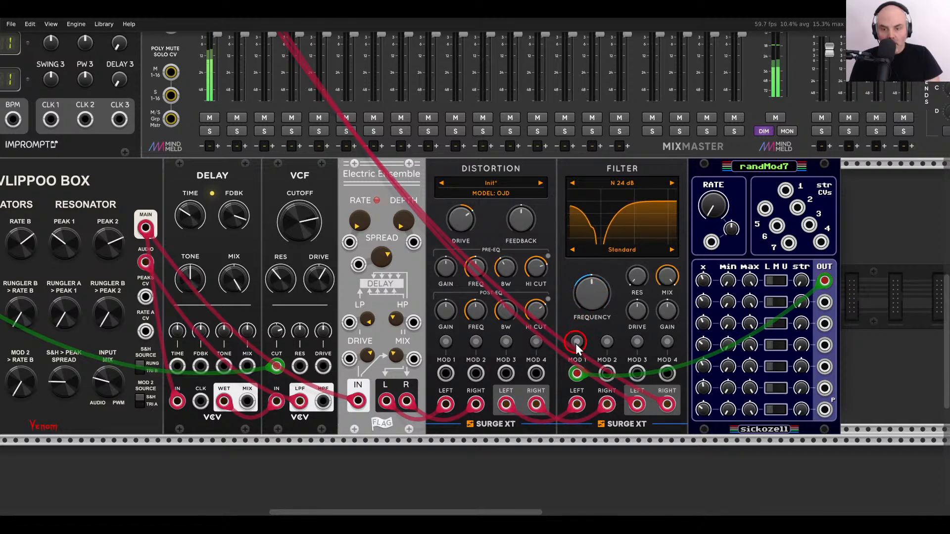
{"action": "left_click", "coordinate": [703, 301]}
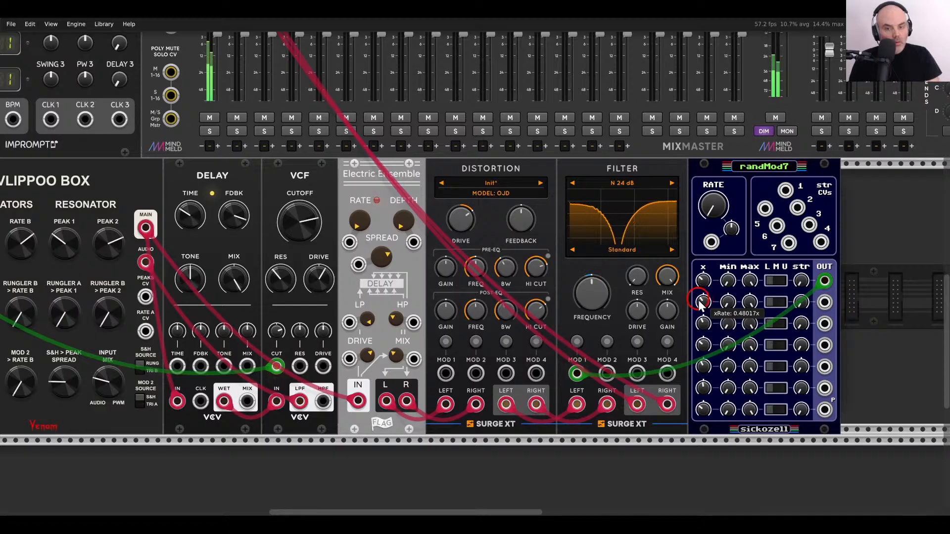
Raise mixer channel 1's aux A send to feed the Verb bus.
{"action": "left_click", "coordinate": [614, 239]}
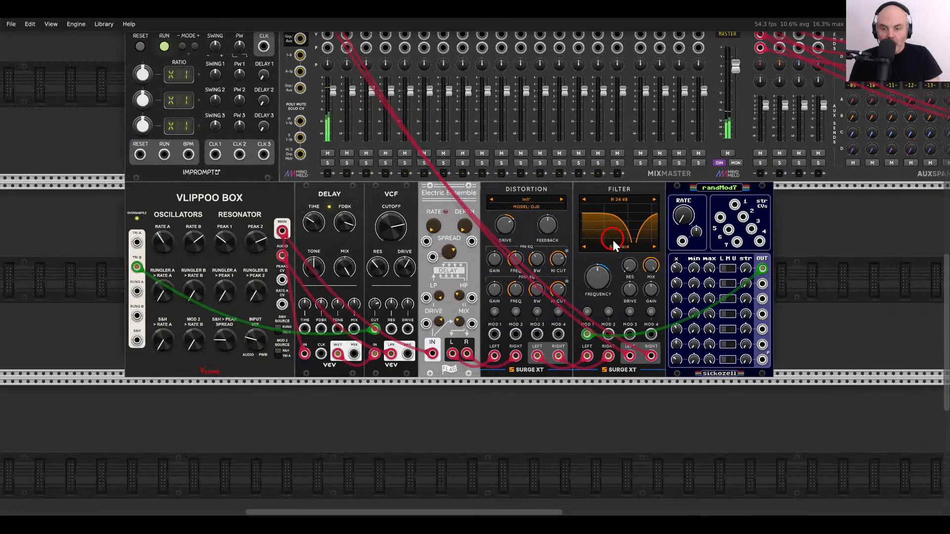
{"action": "scroll", "coordinate": [612, 238], "scroll_direction": "down", "scroll_amount": 1, "text": "ctrl"}
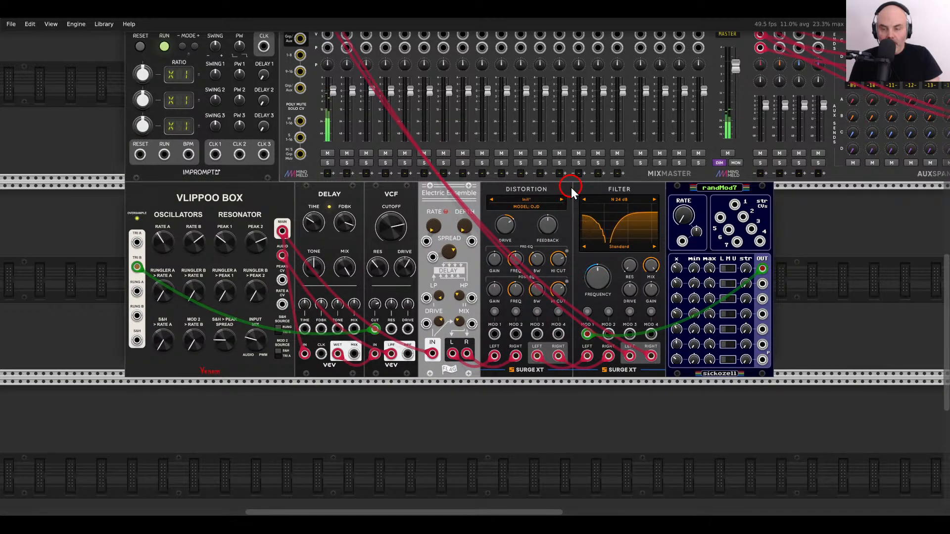
{"action": "left_click_drag", "start_coordinate": [573, 190], "coordinate": [518, 254]}
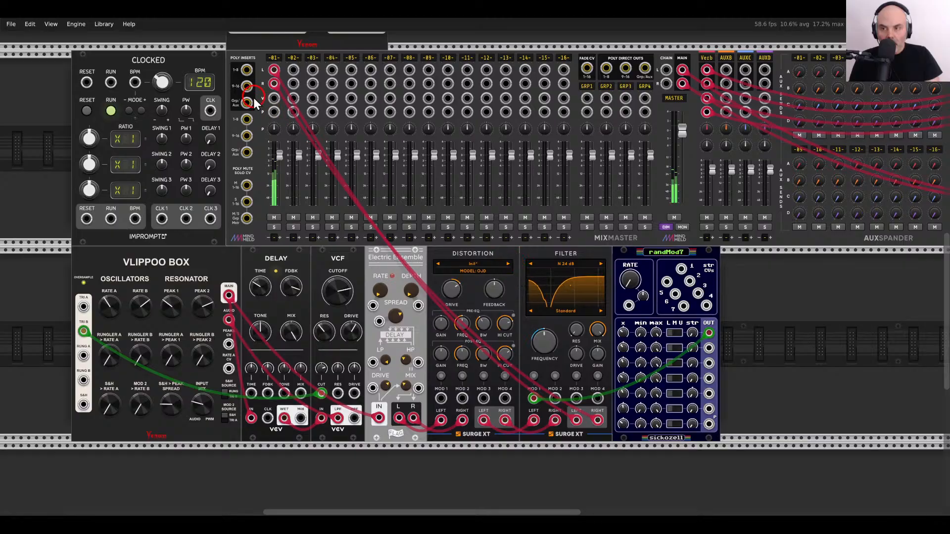
{"action": "left_click", "coordinate": [802, 72]}
{"action": "left_click_drag", "start_coordinate": [803, 72], "coordinate": [787, 26]}
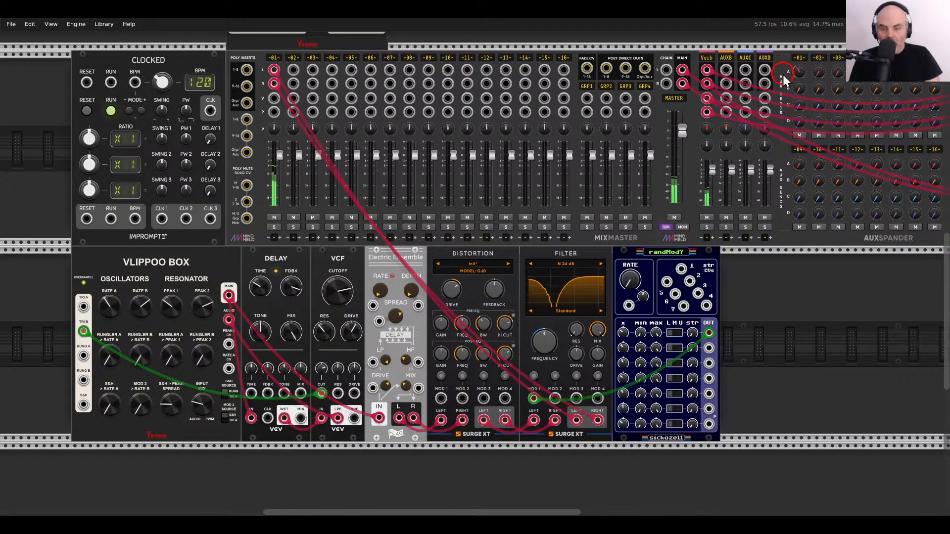
Remove the randMod7 module and add a VCV SEQ 3 in its place beside the Filter.
{"action": "scroll", "coordinate": [644, 269], "scroll_direction": "down", "scroll_amount": 2}
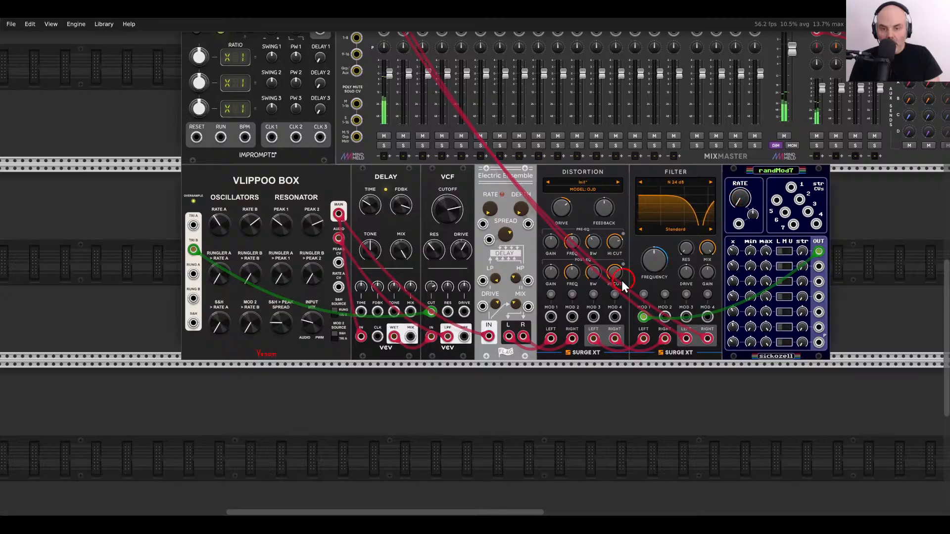
{"action": "scroll", "coordinate": [551, 261], "scroll_direction": "up", "scroll_amount": 4}
{"action": "scroll", "coordinate": [551, 259], "scroll_direction": "down", "scroll_amount": 2}
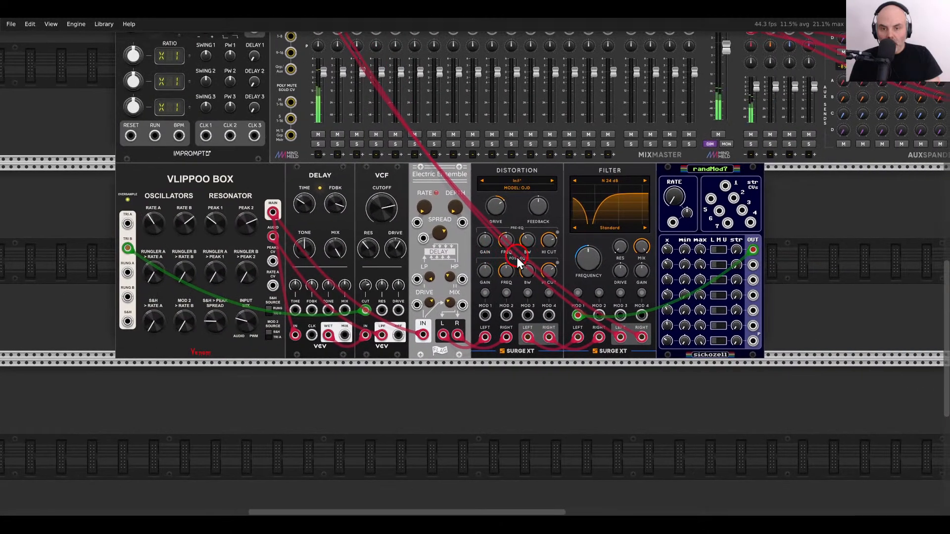
{"action": "key", "text": "Return"}
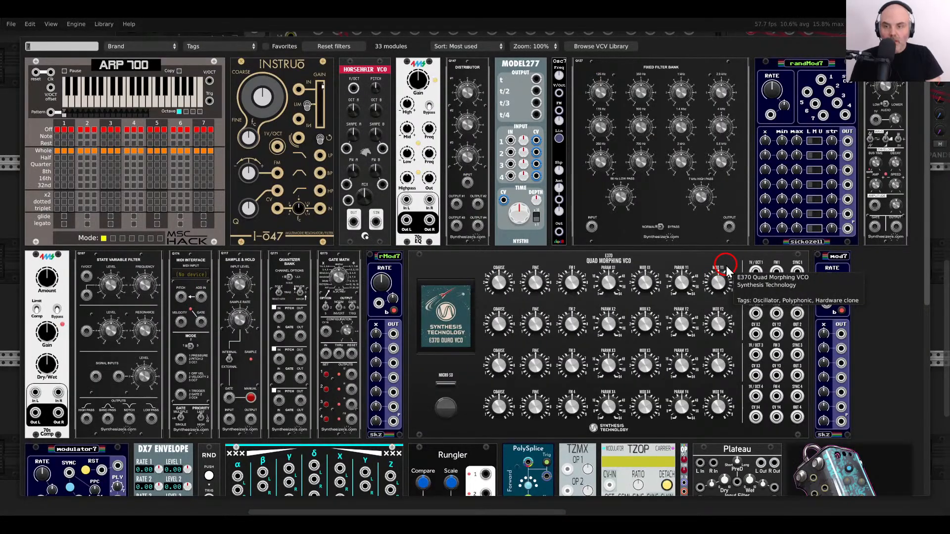
{"action": "key", "text": "BackSpace"}
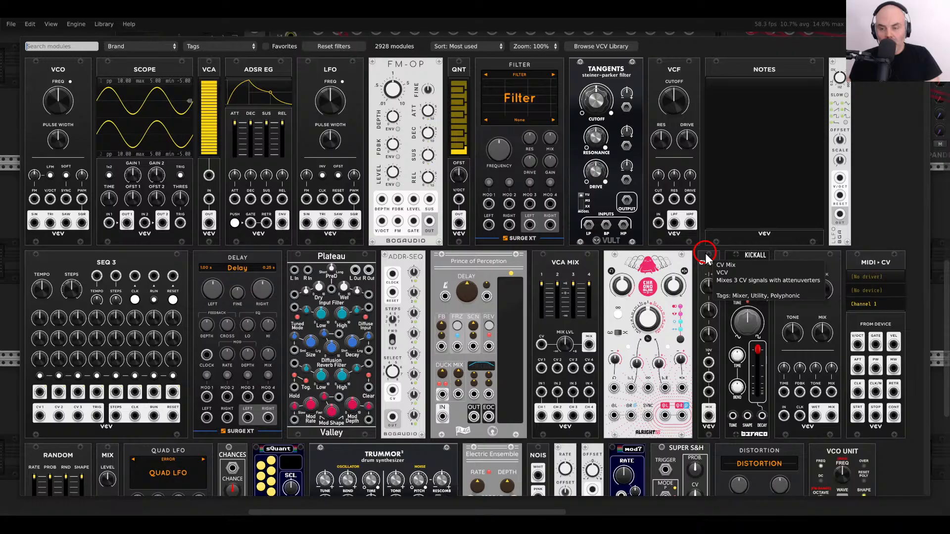
{"action": "left_click", "coordinate": [261, 250]}
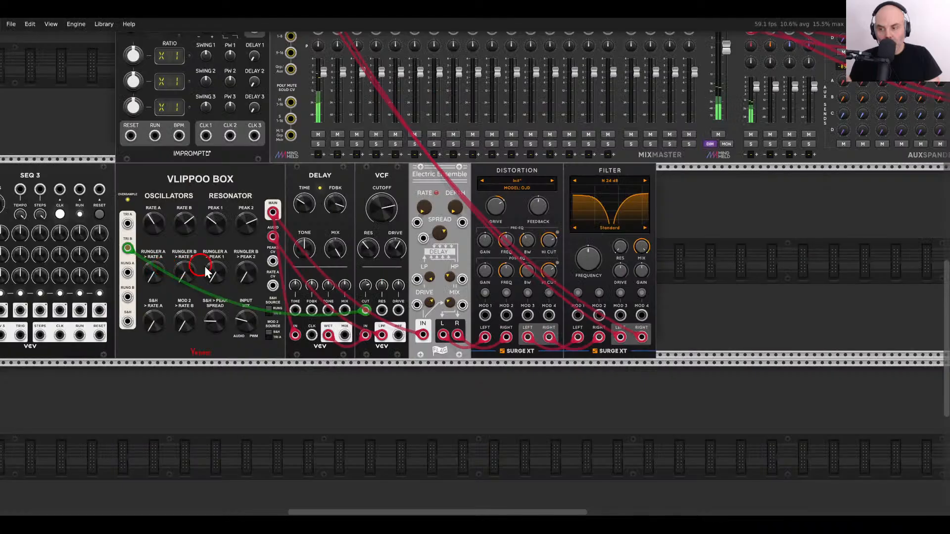
Patch Clocked's CLK 1 and RESET outputs to SEQ 3's CLK and RESET inputs and raise the clock 1 ratio.
{"action": "left_click_drag", "start_coordinate": [771, 195], "coordinate": [205, 136]}
{"action": "scroll", "coordinate": [88, 86], "scroll_direction": "up", "scroll_amount": 3}
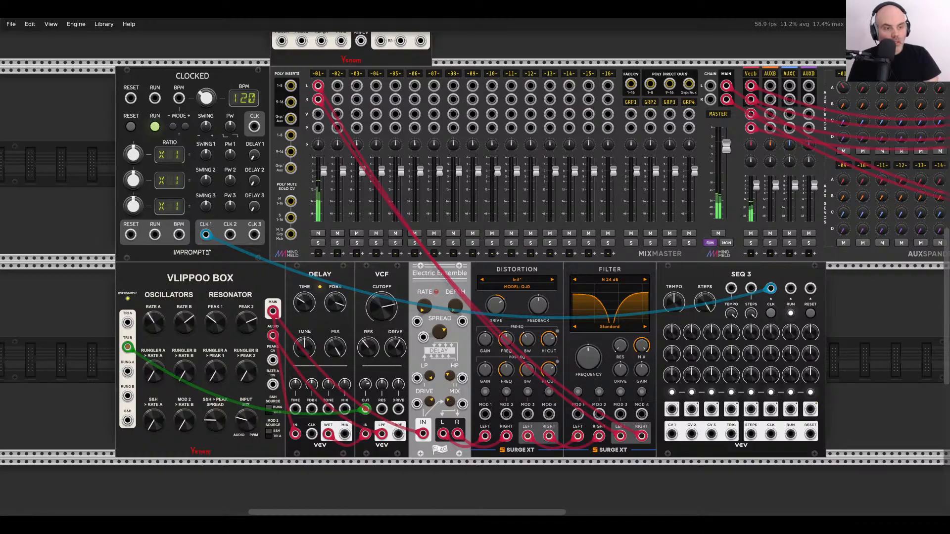
{"action": "left_click", "coordinate": [197, 317]}
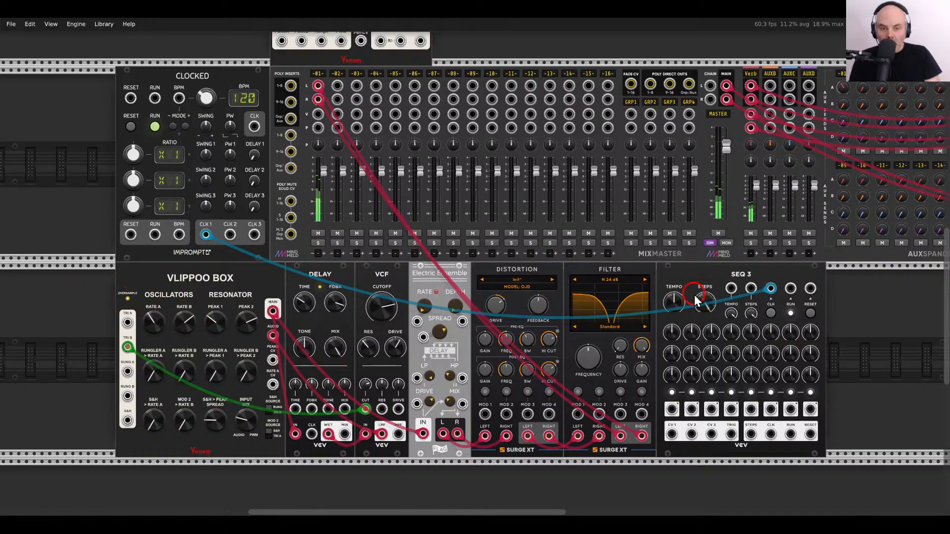
{"action": "left_click_drag", "start_coordinate": [132, 163], "coordinate": [129, 159]}
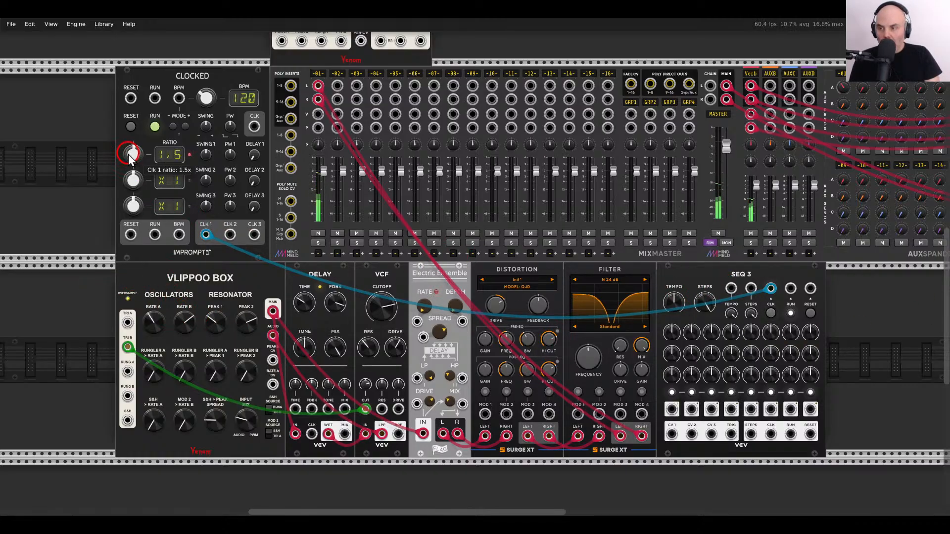
{"action": "left_click_drag", "start_coordinate": [809, 288], "coordinate": [131, 235]}
Patch SEQ 3's CV 1 output to the Filter's MOD 1 input and check the MOD 1 modulation assignment.
{"action": "left_click_drag", "start_coordinate": [660, 390], "coordinate": [641, 336]}
{"action": "scroll", "coordinate": [532, 289], "scroll_direction": "up", "scroll_amount": 3}
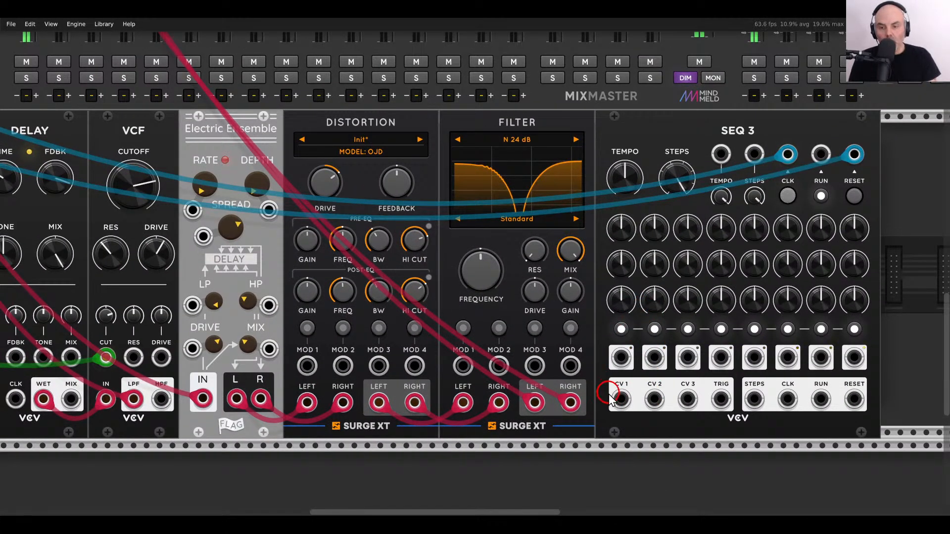
{"action": "left_click_drag", "start_coordinate": [621, 399], "coordinate": [463, 365]}
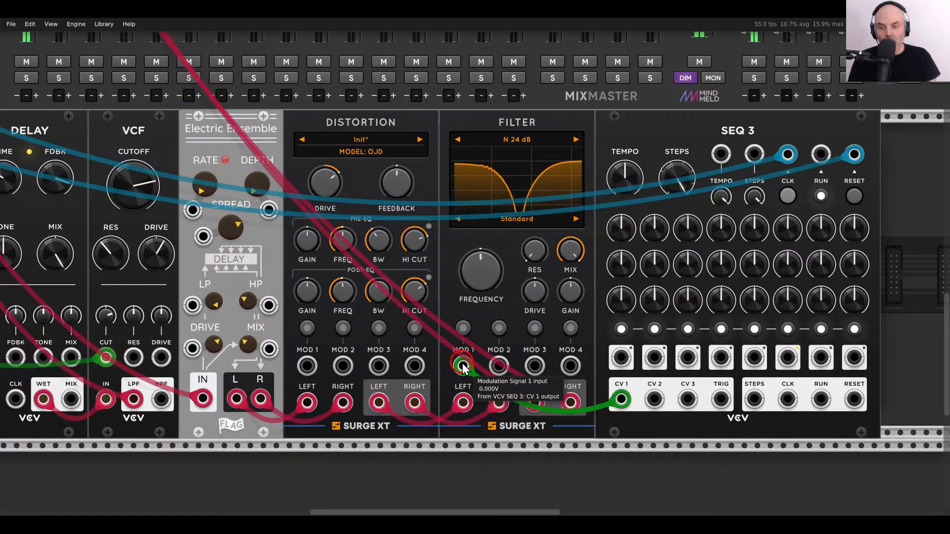
{"action": "left_click", "coordinate": [463, 328]}
{"action": "left_click", "coordinate": [460, 331]}
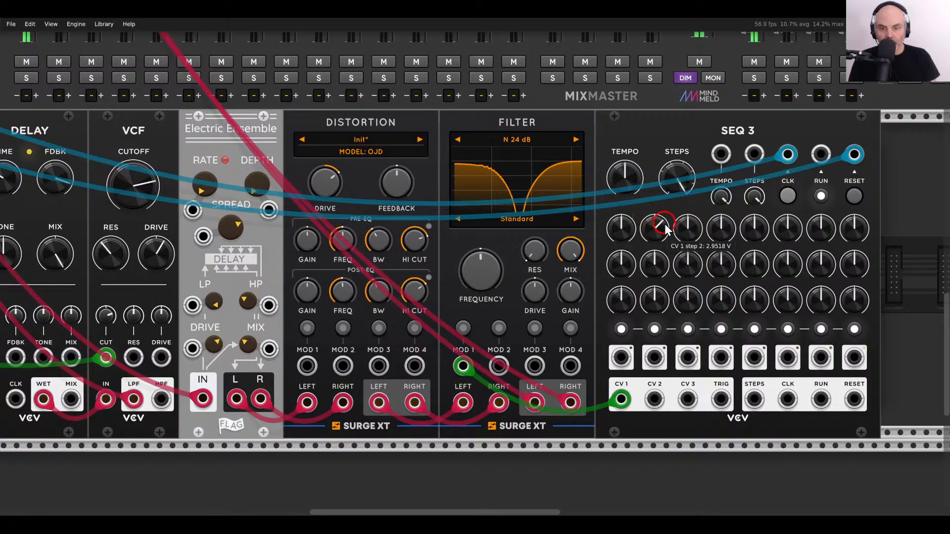
Set varied CV 1 values on SEQ 3's steps 2 to 8, with step 2 at about 2.95 V.
{"action": "left_click_drag", "start_coordinate": [690, 230], "coordinate": [717, 277]}
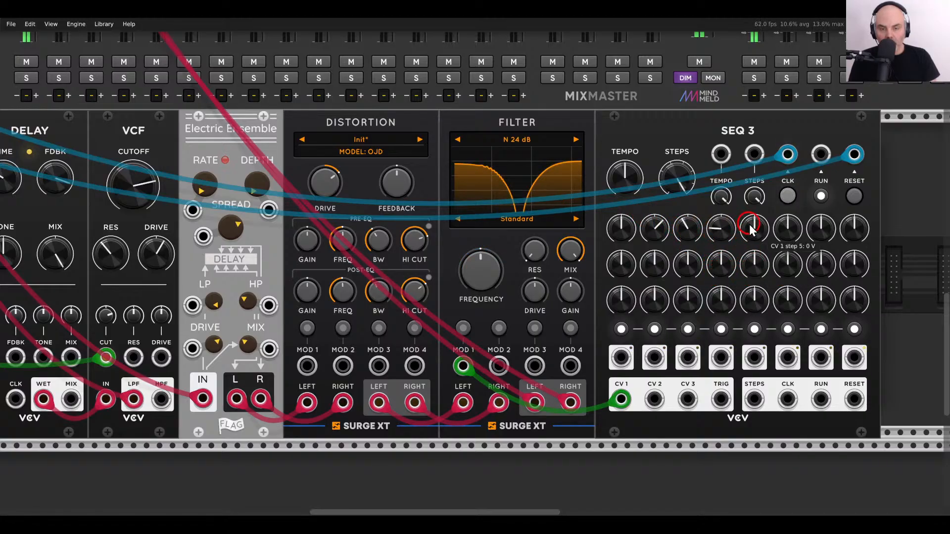
{"action": "left_click_drag", "start_coordinate": [749, 225], "coordinate": [847, 247]}
{"action": "left_click", "coordinate": [830, 202]}
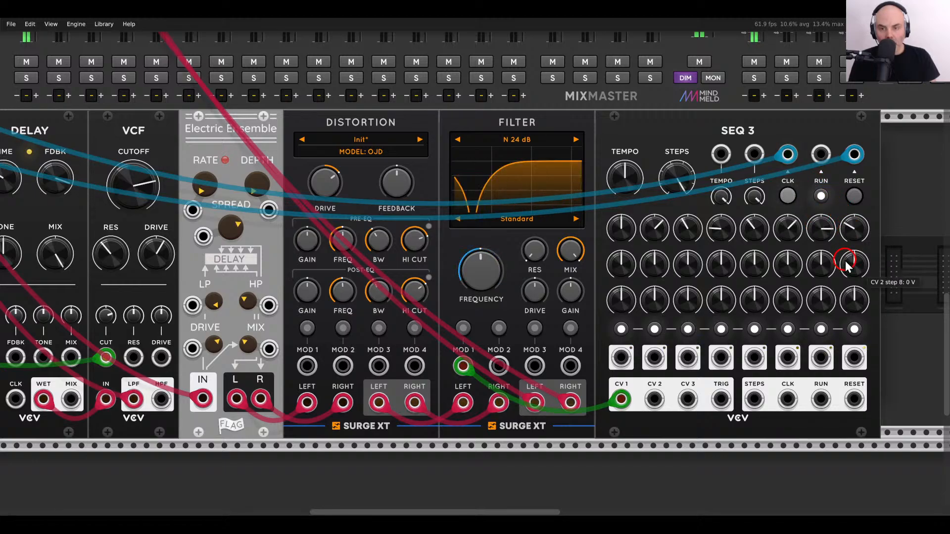
Add a Scope beside the VLIPPOO BOX and patch the rungler A output to its channel 1 input.
{"action": "scroll", "coordinate": [531, 262], "scroll_direction": "down", "scroll_amount": 3}
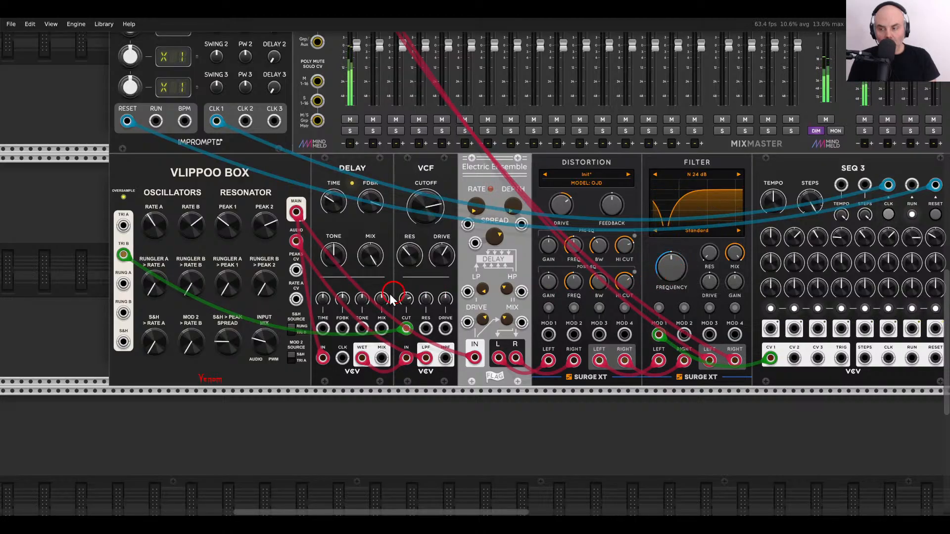
{"action": "scroll", "coordinate": [391, 300], "scroll_direction": "left", "scroll_amount": 4}
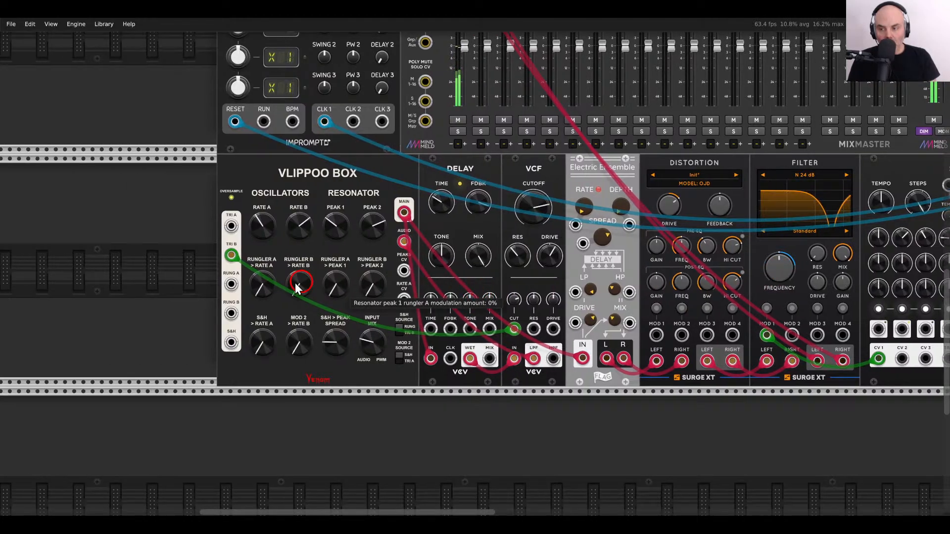
{"action": "right_click", "coordinate": [165, 246]}
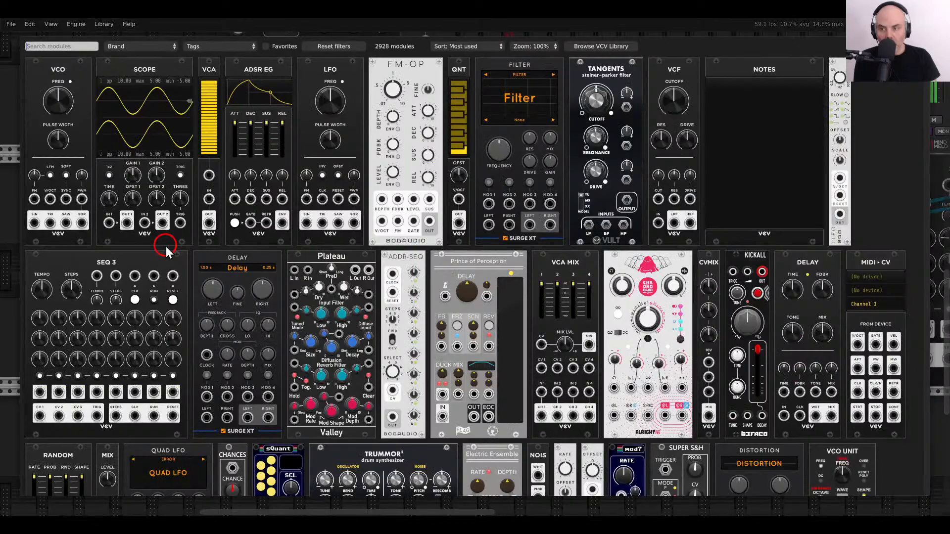
{"action": "left_click", "coordinate": [166, 241]}
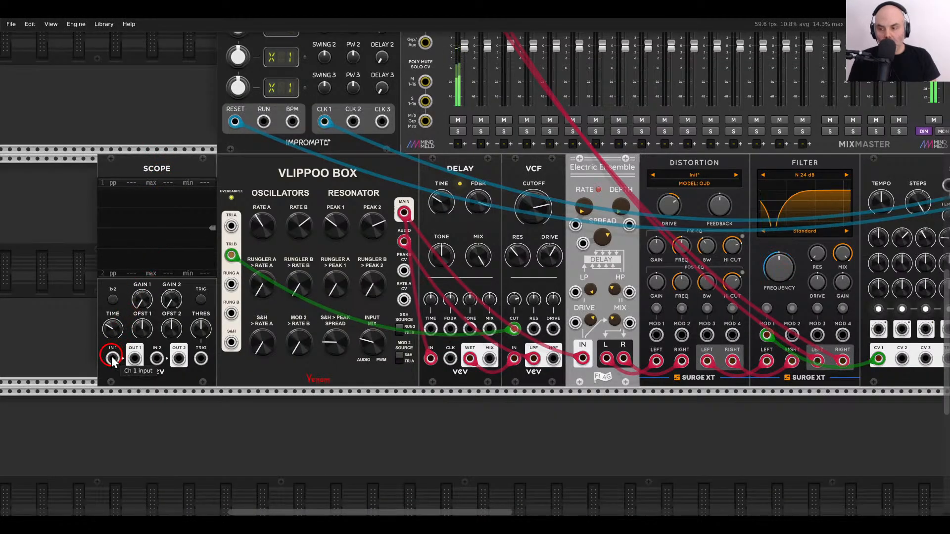
{"action": "left_click_drag", "start_coordinate": [112, 359], "coordinate": [232, 283]}
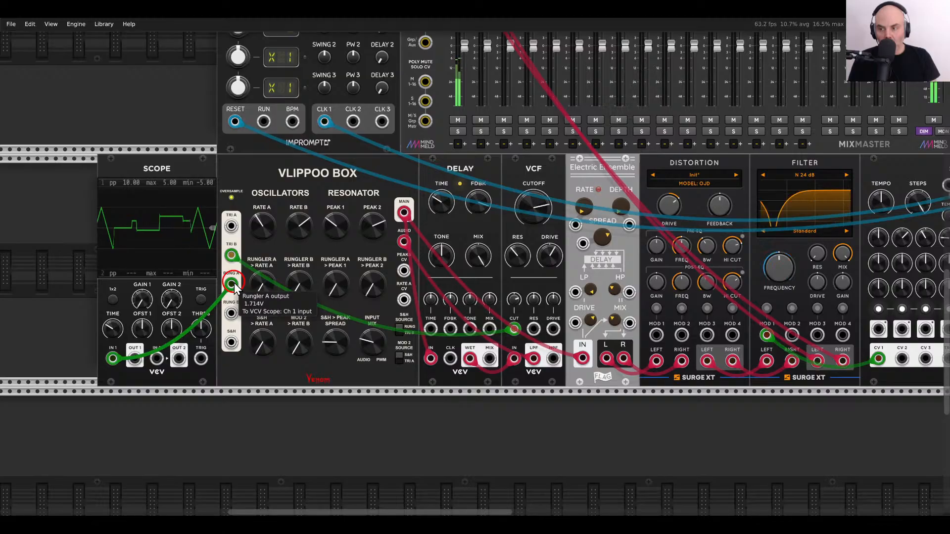
Try driving SEQ 3's reset input from the VLIPPOO BOX's rungler A output, and remove that cable and the Scope.
{"action": "left_click_drag", "start_coordinate": [232, 285], "coordinate": [741, 185]}
{"action": "scroll", "coordinate": [231, 282], "scroll_direction": "right", "scroll_amount": 10}
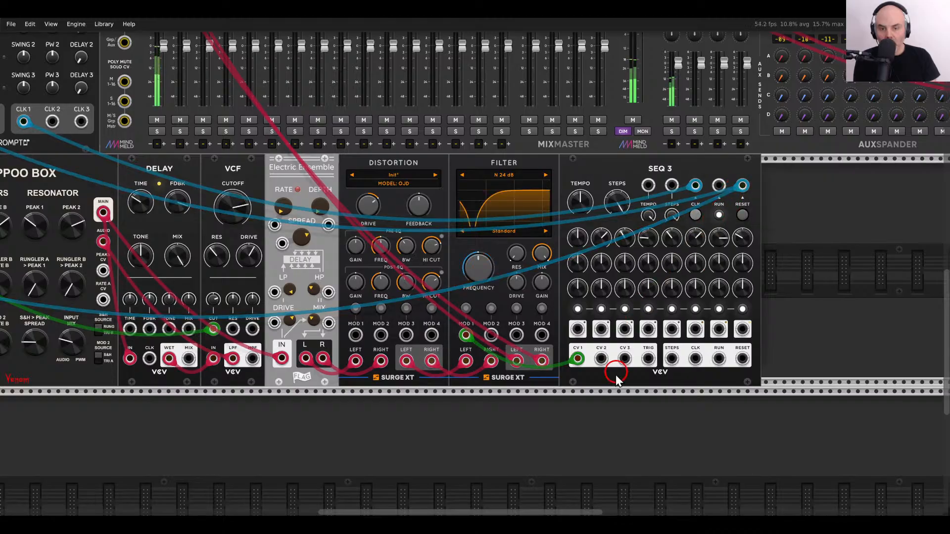
{"action": "scroll", "coordinate": [604, 417], "scroll_direction": "left", "scroll_amount": 5}
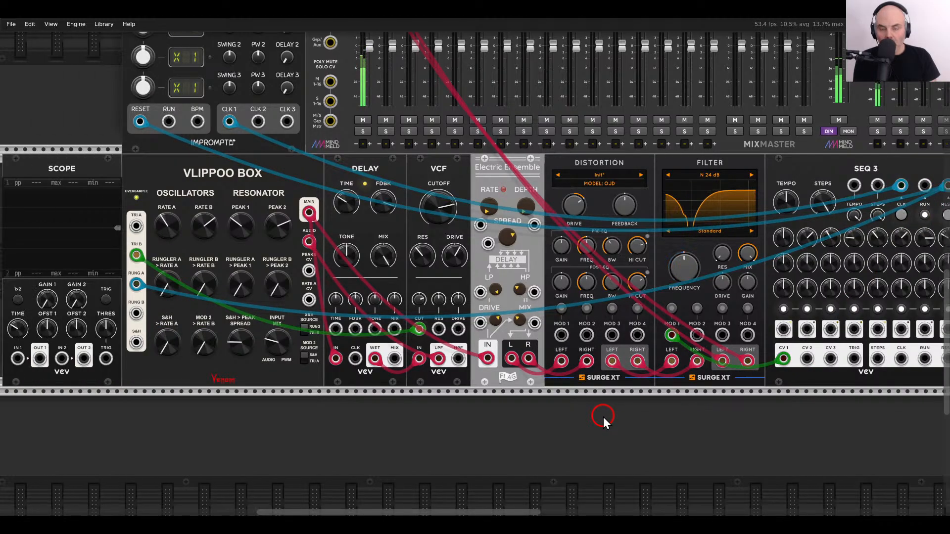
{"action": "scroll", "coordinate": [603, 417], "scroll_direction": "right", "scroll_amount": 3}
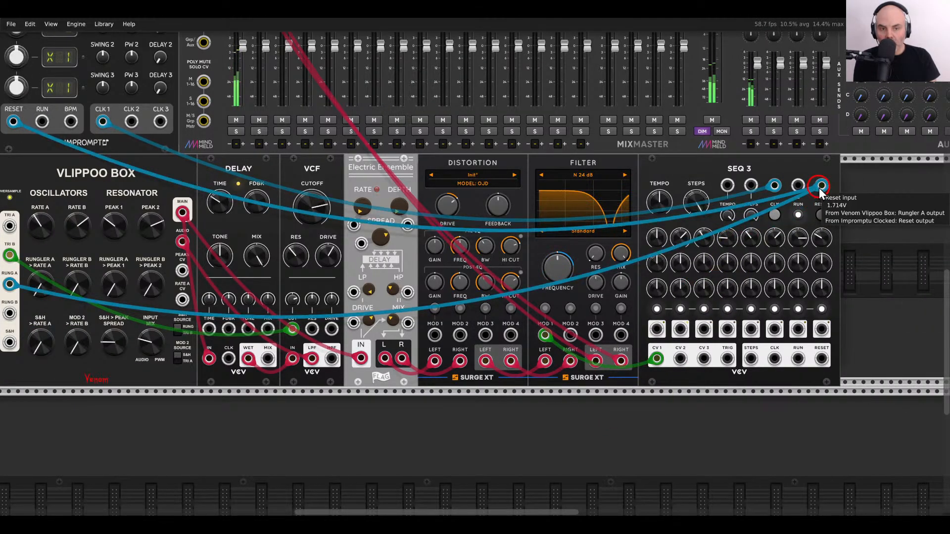
{"action": "scroll", "coordinate": [868, 211], "scroll_direction": "left", "scroll_amount": 4}
{"action": "key", "text": "Delete"}
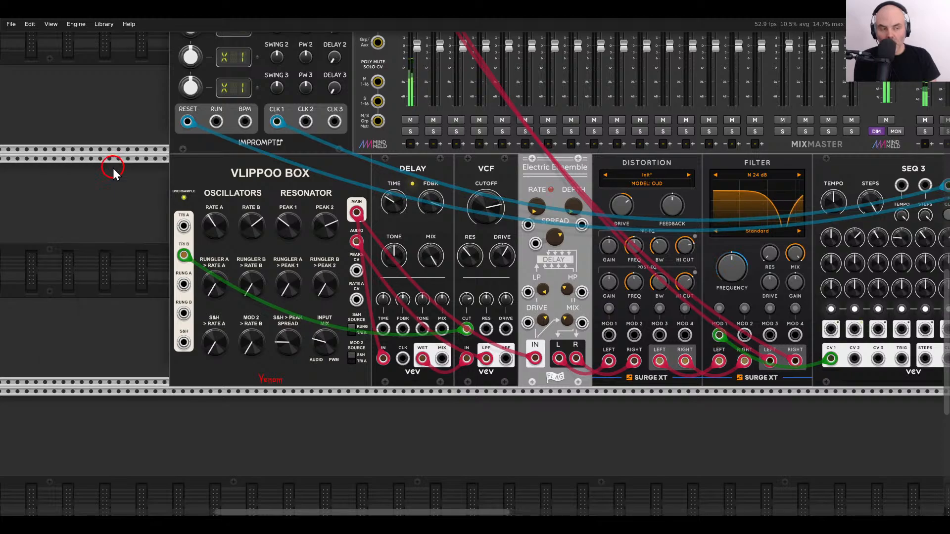
Adjust the ratio of Clocked's clock 1, which drives SEQ 3.
{"action": "scroll", "coordinate": [604, 355], "scroll_direction": "right", "scroll_amount": 3}
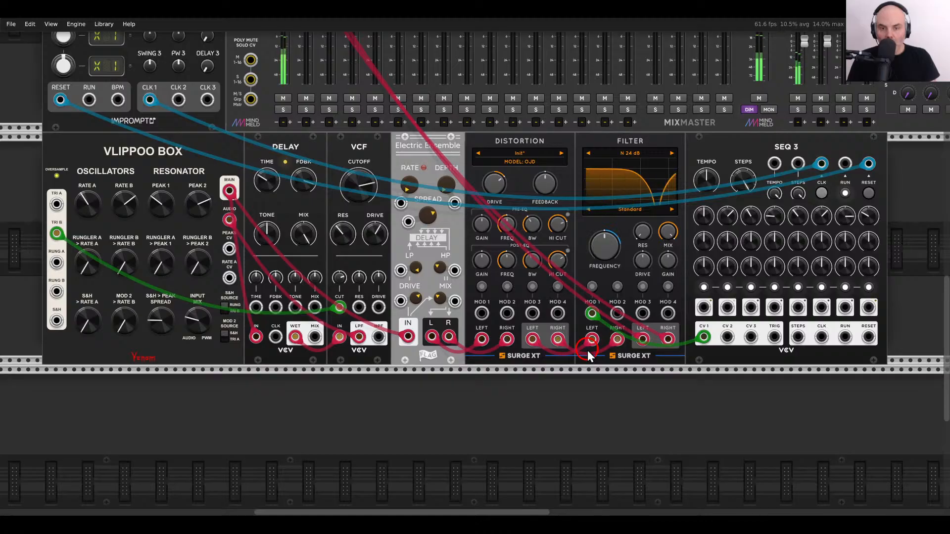
{"action": "scroll", "coordinate": [495, 332], "scroll_direction": "up", "scroll_amount": 5}
{"action": "scroll", "coordinate": [495, 331], "scroll_direction": "left", "scroll_amount": 5}
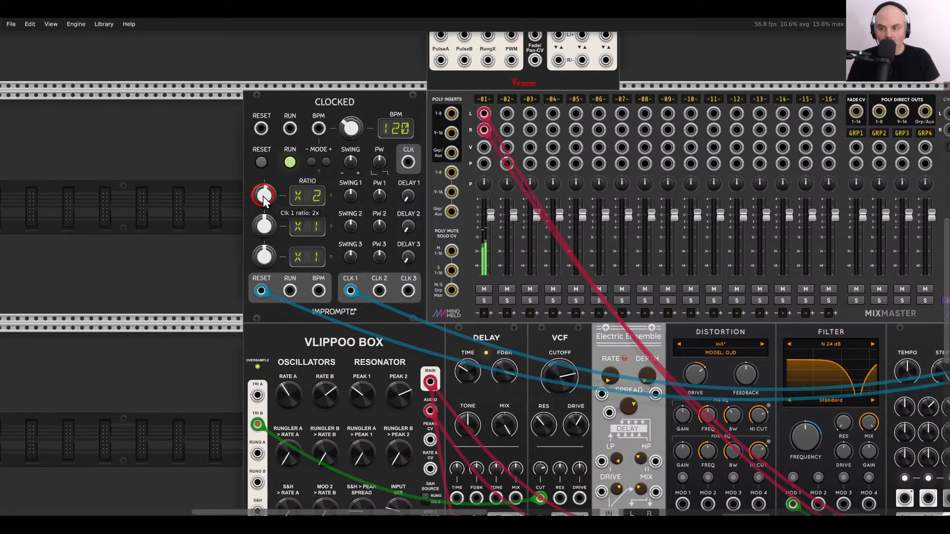
{"action": "left_click_drag", "start_coordinate": [263, 196], "coordinate": [286, 212]}
Patch SEQ 3's CV 2 output to the VLIPPOO BOX's resonator peaks CV input.
{"action": "scroll", "coordinate": [286, 212], "scroll_direction": "right", "scroll_amount": 7}
{"action": "scroll", "coordinate": [286, 213], "scroll_direction": "down", "scroll_amount": 4}
{"action": "scroll", "coordinate": [649, 340], "scroll_direction": "left", "scroll_amount": 4}
{"action": "scroll", "coordinate": [649, 341], "scroll_direction": "down", "scroll_amount": 1}
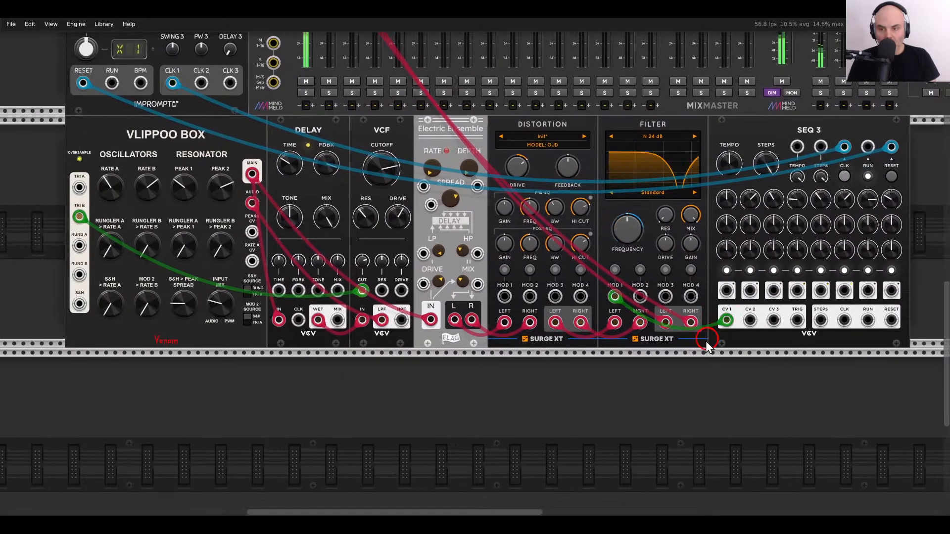
{"action": "scroll", "coordinate": [705, 341], "scroll_direction": "left", "scroll_amount": 2}
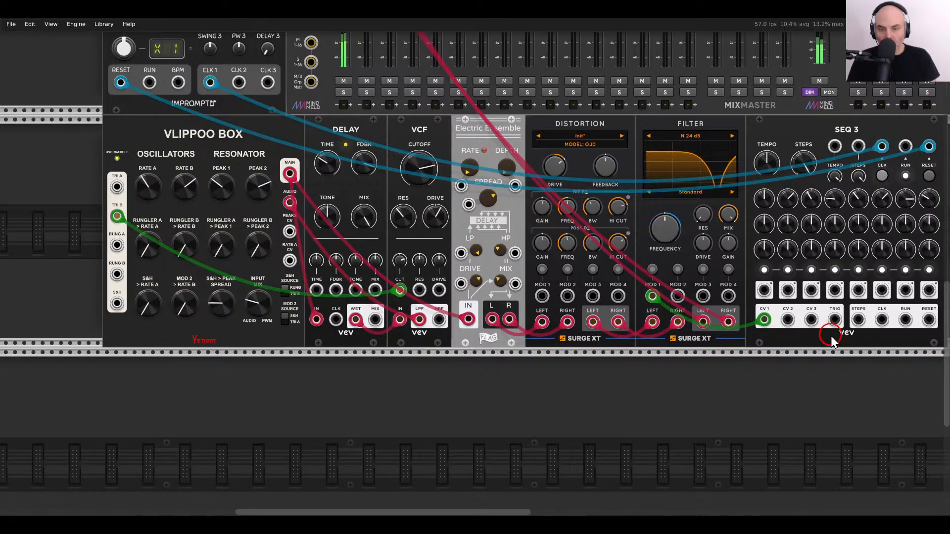
{"action": "left_click_drag", "start_coordinate": [788, 320], "coordinate": [735, 336]}
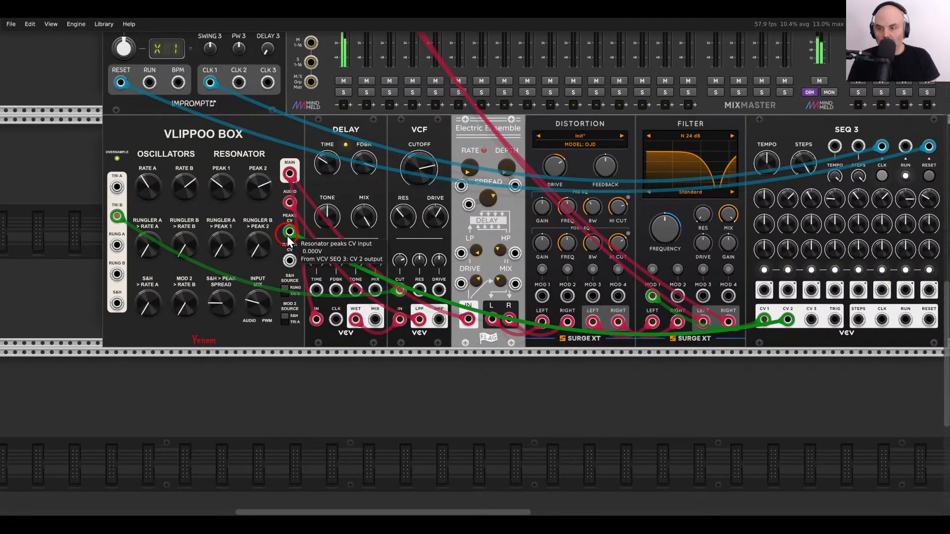
Set varied CV 2 values on SEQ 3's steps 1, 4, 5, 7 and 8.
{"action": "scroll", "coordinate": [736, 375], "scroll_direction": "up", "scroll_amount": 3}
{"action": "left_click", "coordinate": [586, 276]}
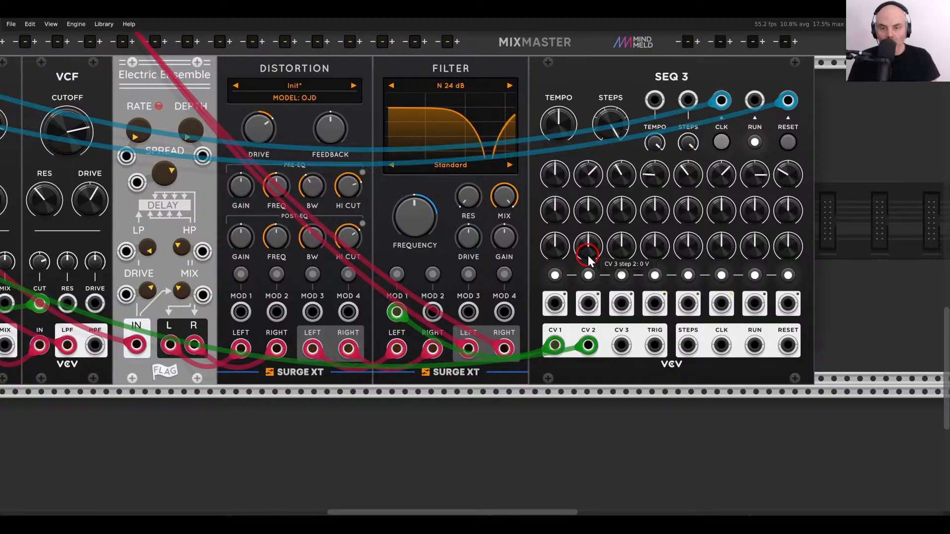
{"action": "left_click_drag", "start_coordinate": [559, 215], "coordinate": [544, 180]}
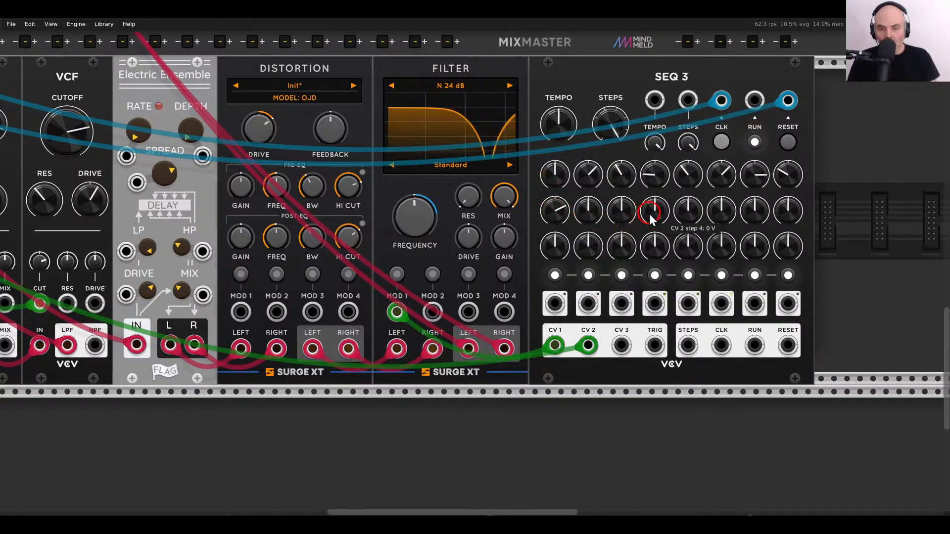
{"action": "left_click_drag", "start_coordinate": [688, 210], "coordinate": [687, 200]}
{"action": "left_click", "coordinate": [681, 179]}
{"action": "left_click", "coordinate": [754, 216]}
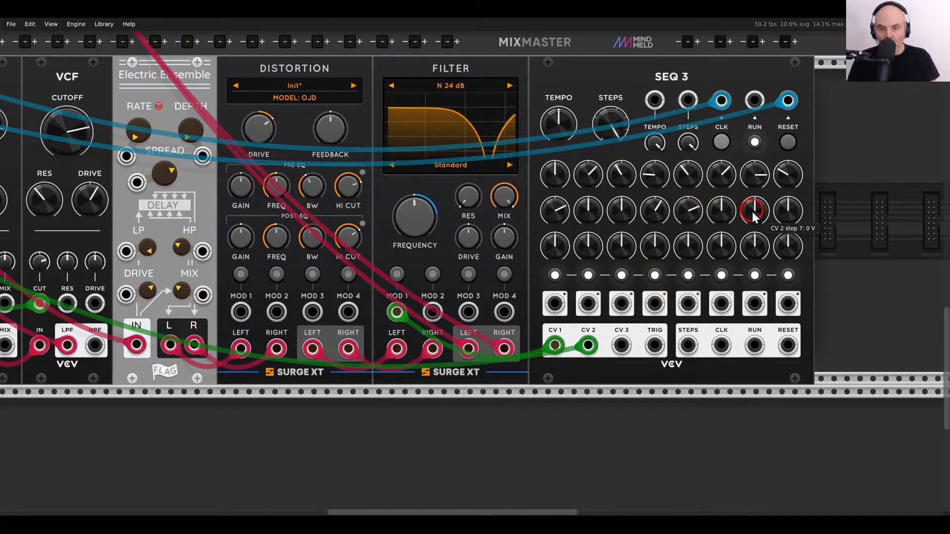
{"action": "left_click_drag", "start_coordinate": [784, 217], "coordinate": [784, 195]}
{"action": "left_click", "coordinate": [778, 170]}
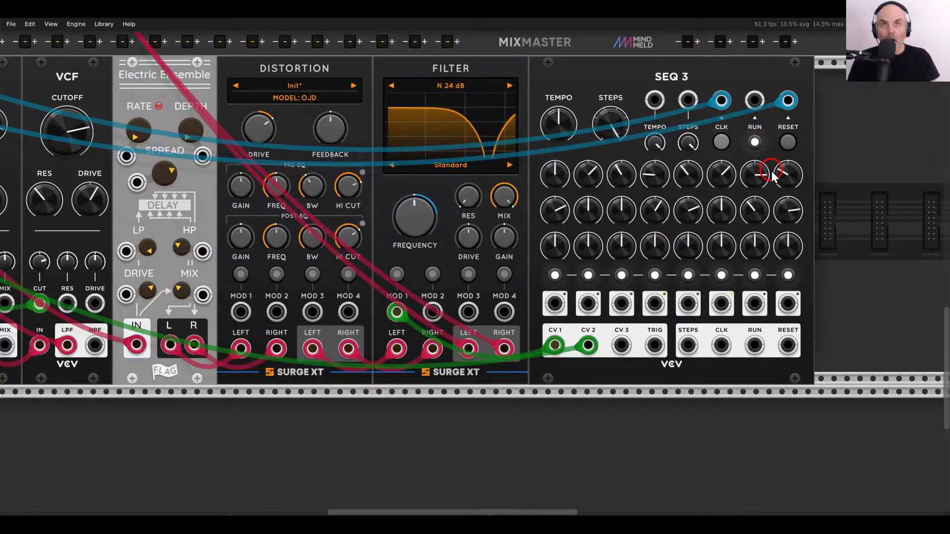
{"action": "mouse_move", "coordinate": [762, 190]}
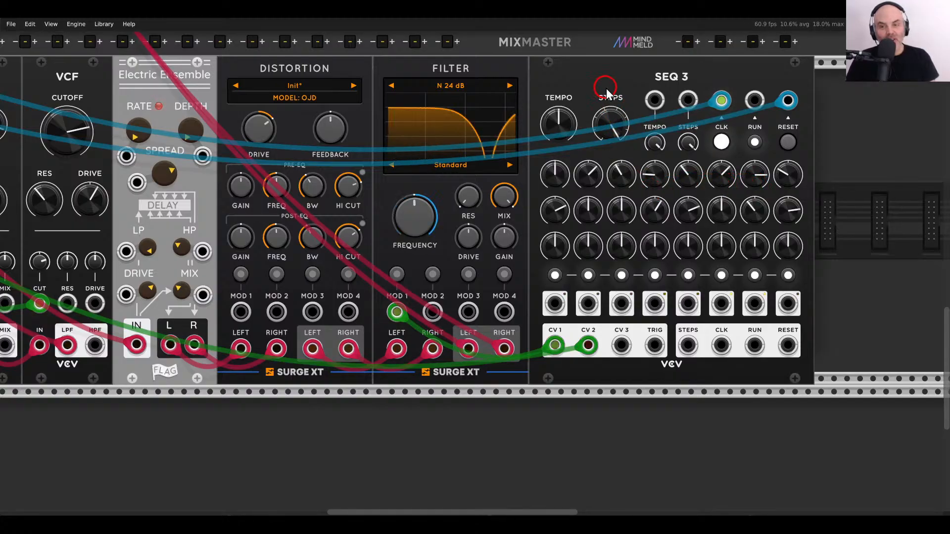
Patch SEQ 3's CV 3 output to the Distortion's MOD 1 input and assign about +56 modulation to its feedback.
{"action": "scroll", "coordinate": [527, 220], "scroll_direction": "down", "scroll_amount": 2}
{"action": "left_click_drag", "start_coordinate": [447, 288], "coordinate": [602, 285]}
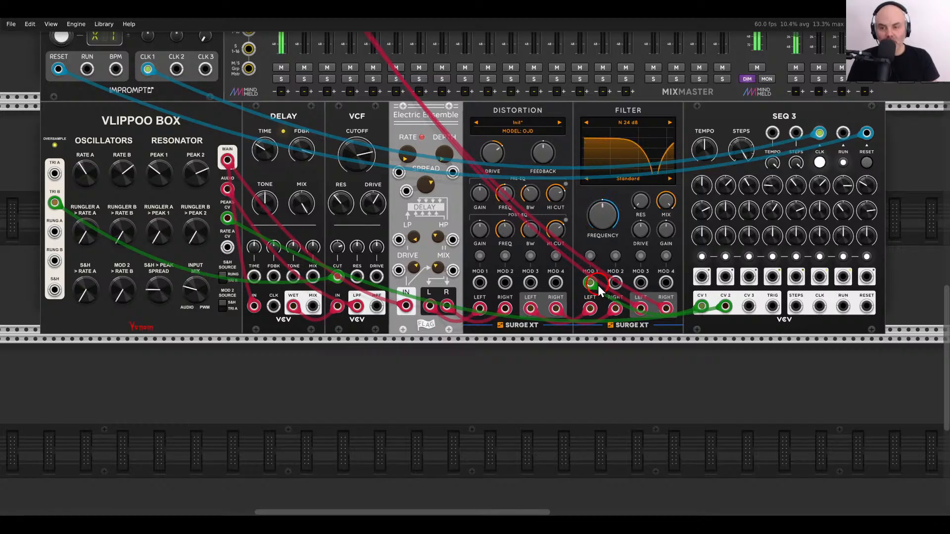
{"action": "scroll", "coordinate": [701, 313], "scroll_direction": "up", "scroll_amount": 2}
{"action": "left_click_drag", "start_coordinate": [765, 303], "coordinate": [386, 271]}
{"action": "scroll", "coordinate": [386, 271], "scroll_direction": "up", "scroll_amount": 2}
{"action": "left_click", "coordinate": [387, 282]}
{"action": "left_click_drag", "start_coordinate": [467, 144], "coordinate": [458, 115]}
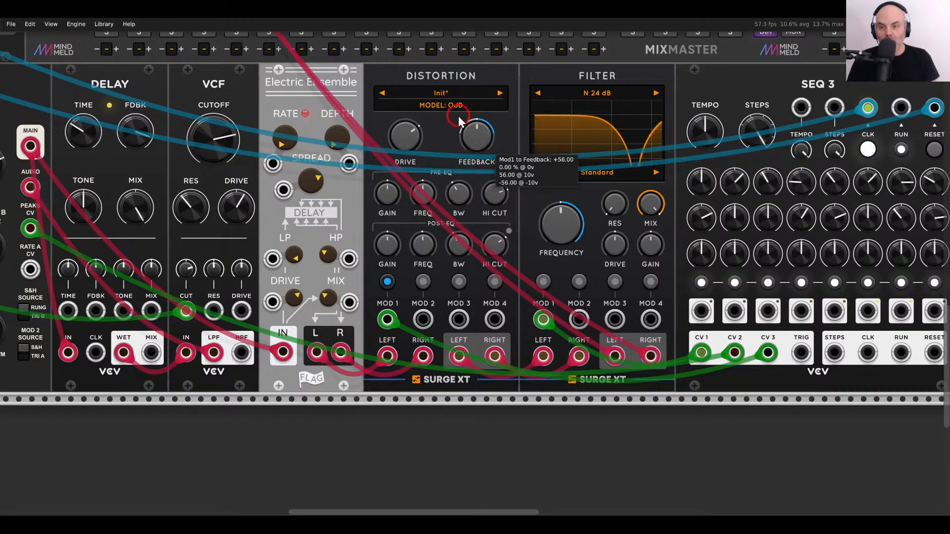
{"action": "left_click", "coordinate": [388, 282]}
{"action": "scroll", "coordinate": [487, 271], "scroll_direction": "down", "scroll_amount": 2}
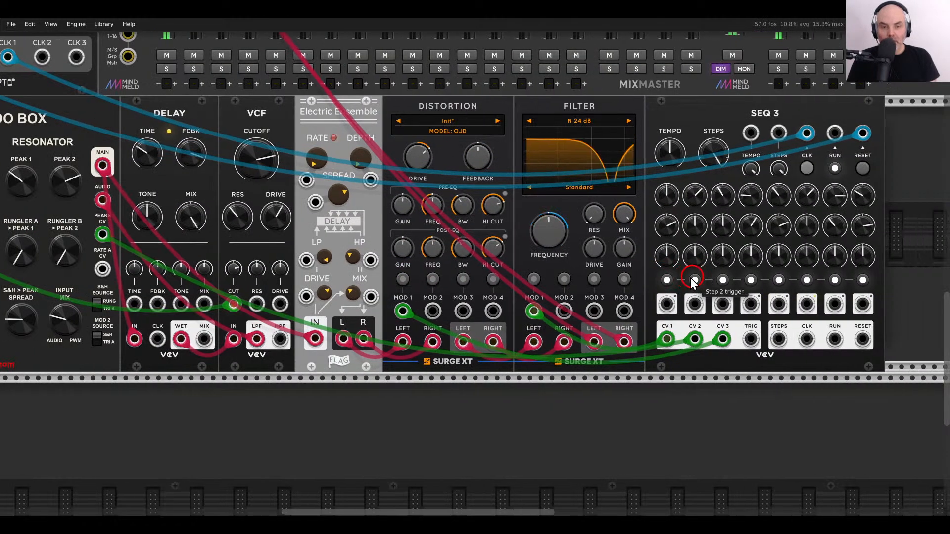
Set varied CV 3 values on SEQ 3's steps 2, 5 and 7, and reset step 6 to 0 V.
{"action": "left_click_drag", "start_coordinate": [691, 278], "coordinate": [512, 257]}
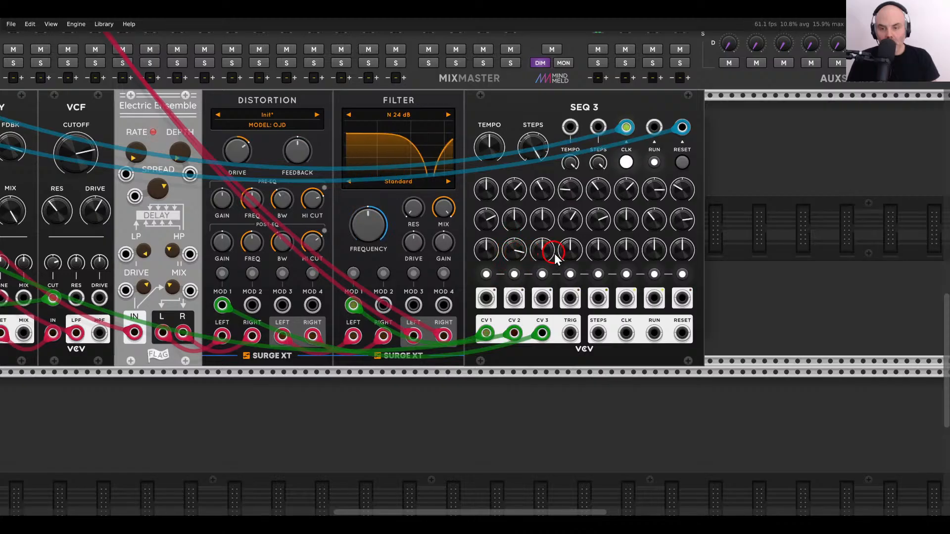
{"action": "left_click_drag", "start_coordinate": [587, 253], "coordinate": [582, 216]}
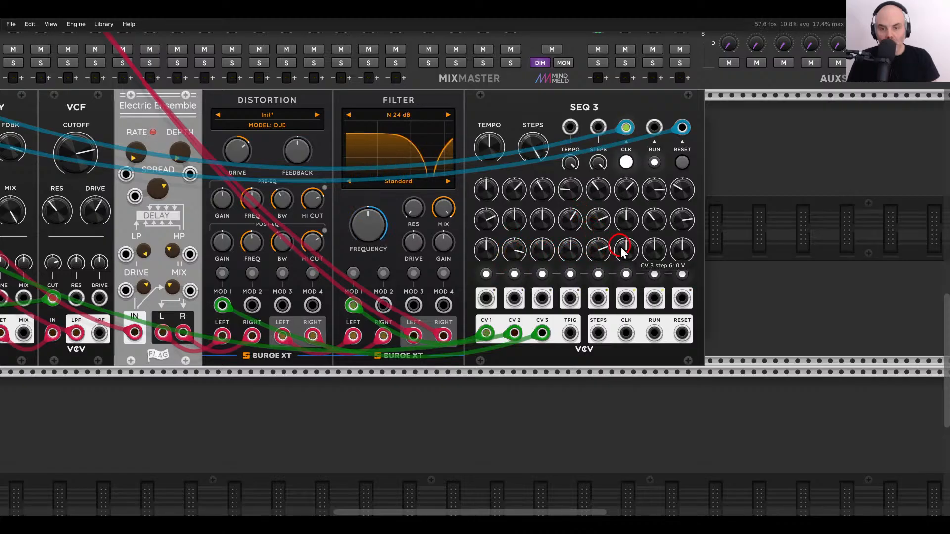
{"action": "left_click_drag", "start_coordinate": [621, 246], "coordinate": [611, 194]}
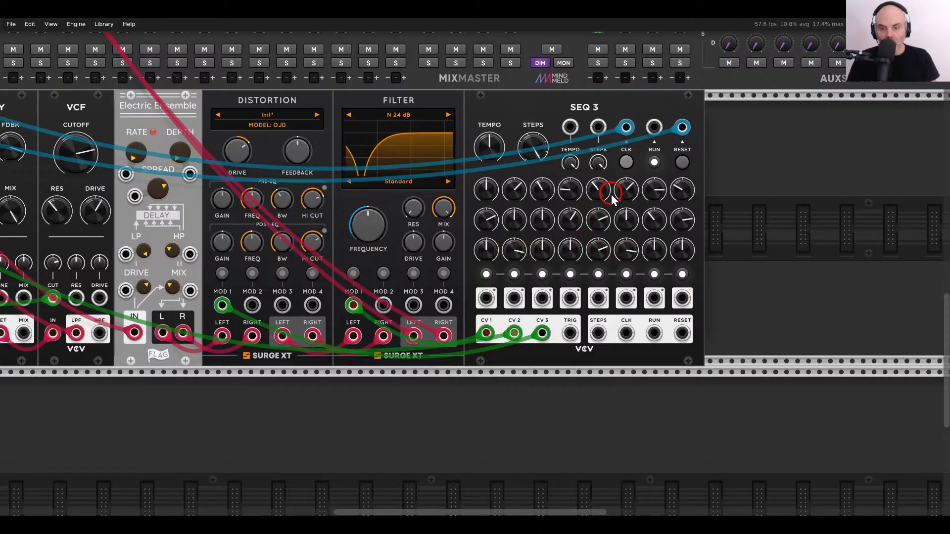
{"action": "double_click", "coordinate": [622, 239]}
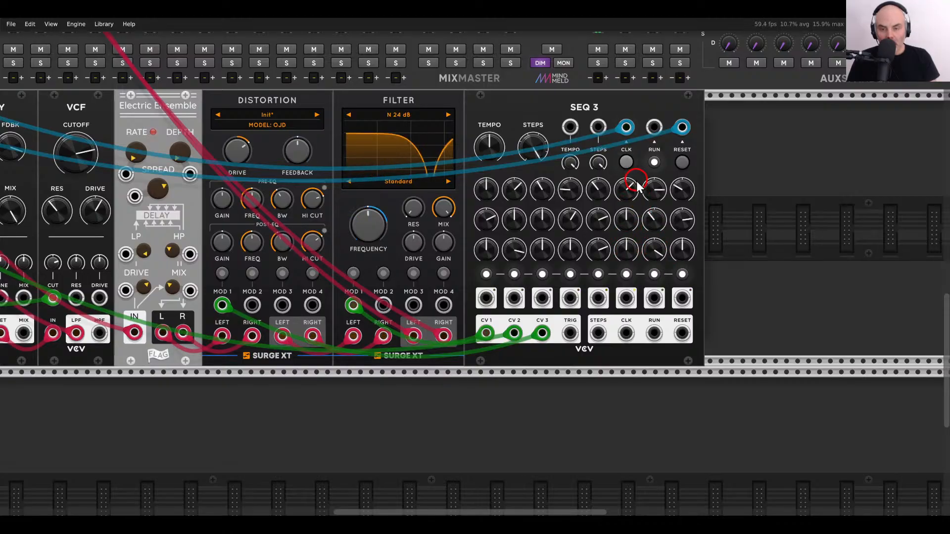
{"action": "double_click", "coordinate": [654, 258]}
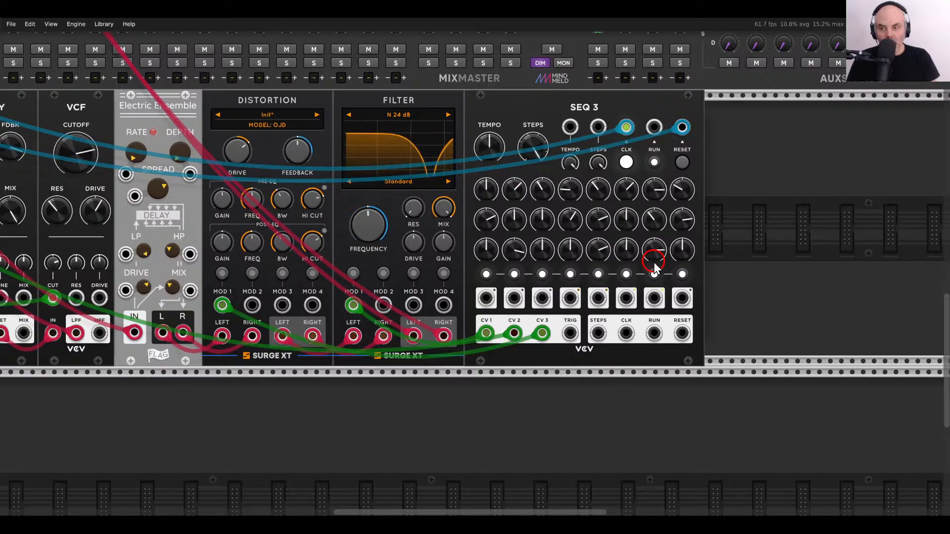
{"action": "mouse_move", "coordinate": [660, 259]}
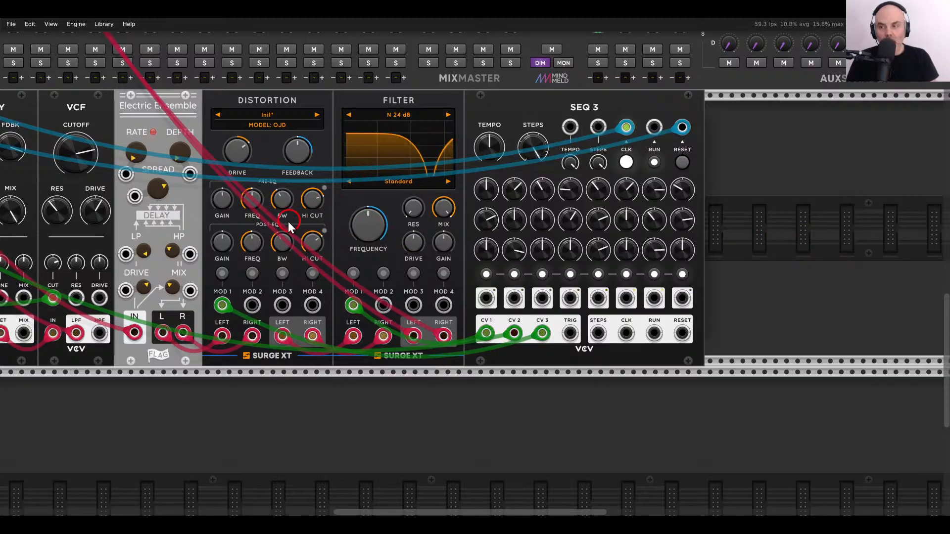
{"action": "scroll", "coordinate": [718, 227], "scroll_direction": "left", "scroll_amount": 10}
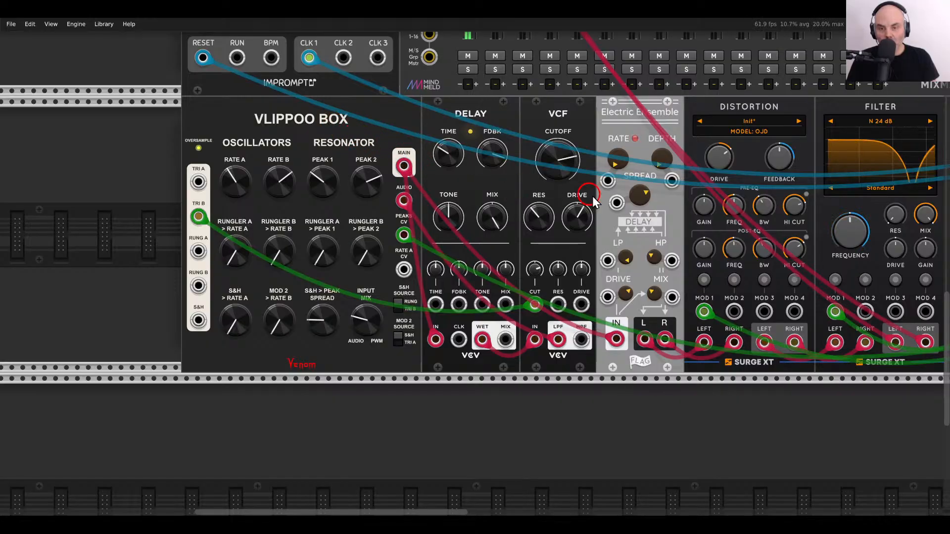
{"action": "scroll", "coordinate": [643, 206], "scroll_direction": "down", "scroll_amount": 1}
{"action": "left_click_drag", "start_coordinate": [642, 207], "coordinate": [467, 221]}
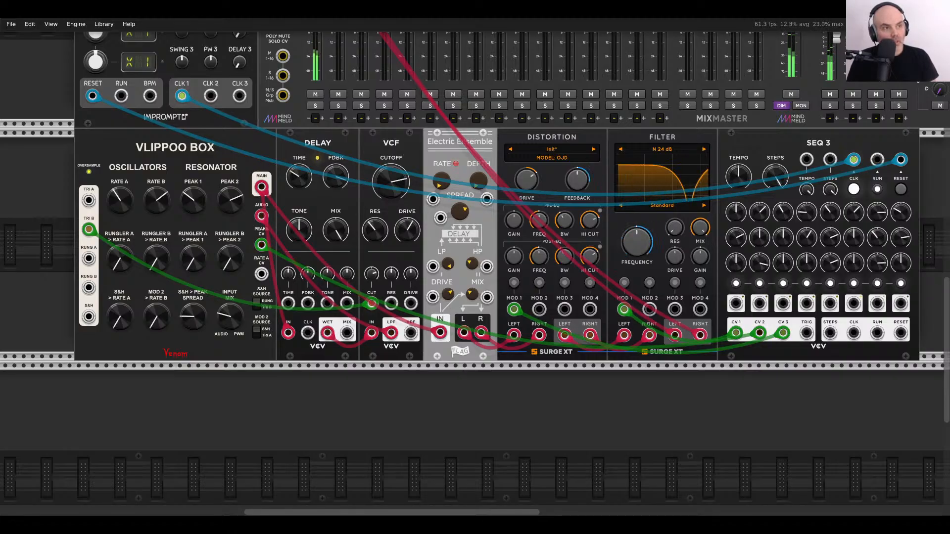
{"action": "left_click", "coordinate": [345, 427]}
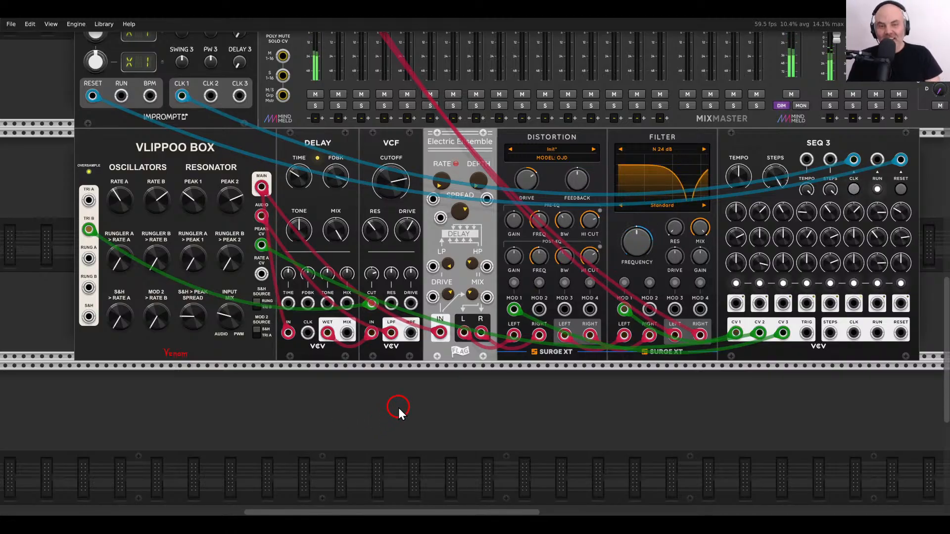
{"action": "scroll", "coordinate": [411, 413], "scroll_direction": "down", "scroll_amount": 1}
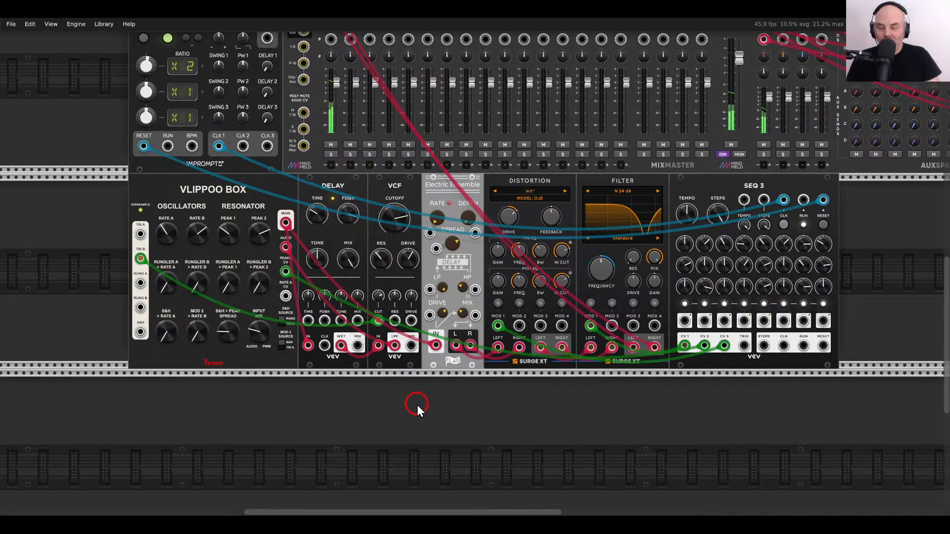
{"action": "left_click_drag", "start_coordinate": [466, 395], "coordinate": [439, 426]}
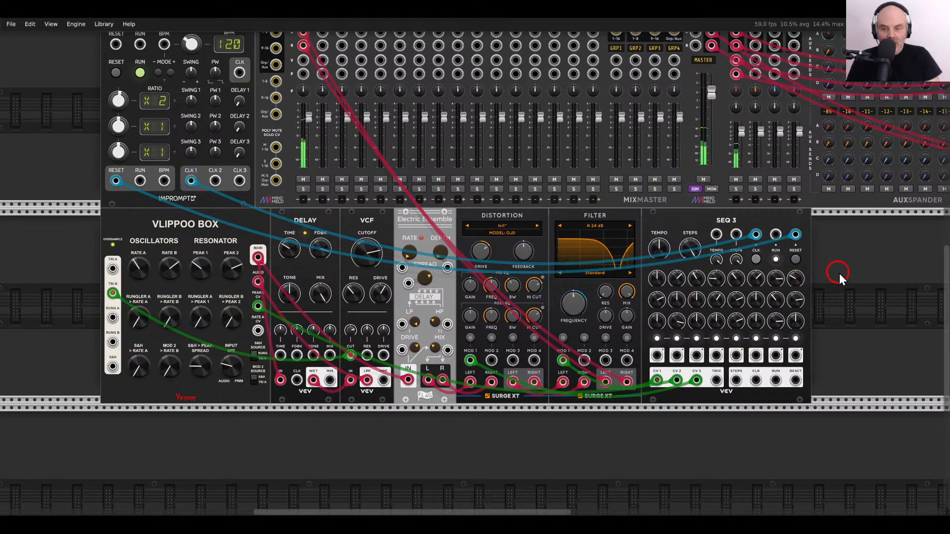
Open the module browser for the empty rack space beside SEQ 3 and search for "delay".
{"action": "left_click_drag", "start_coordinate": [839, 273], "coordinate": [582, 277]}
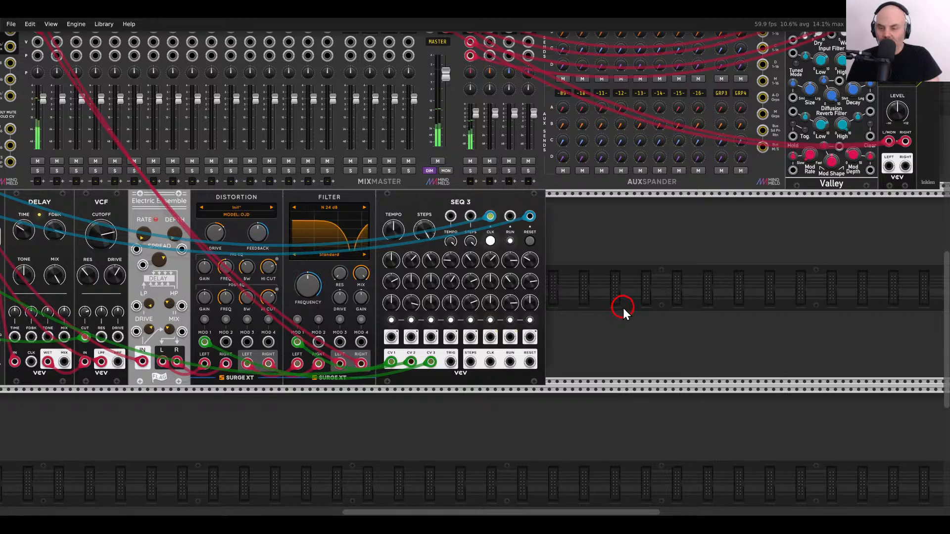
{"action": "scroll", "coordinate": [622, 308], "scroll_direction": "up", "scroll_amount": 2}
{"action": "scroll", "coordinate": [616, 308], "scroll_direction": "up", "scroll_amount": 1}
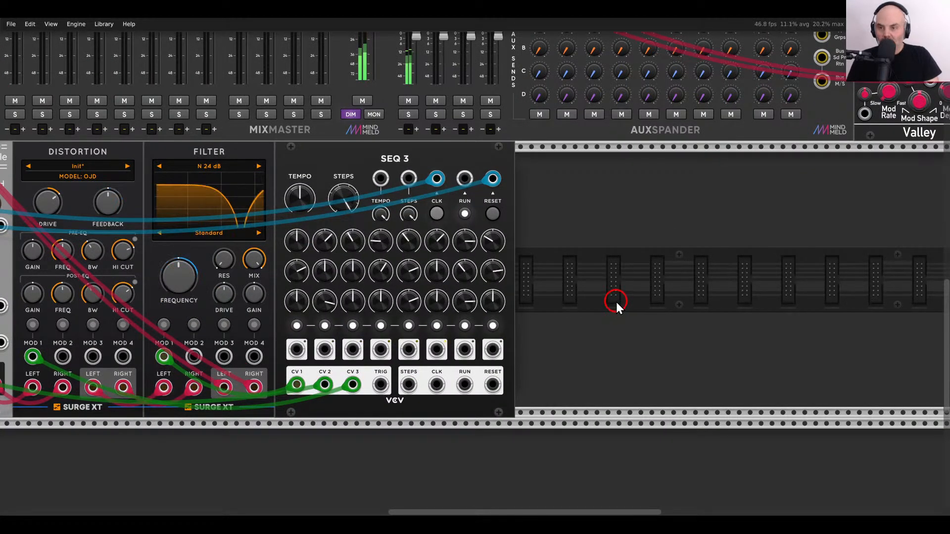
{"action": "right_click", "coordinate": [608, 297]}
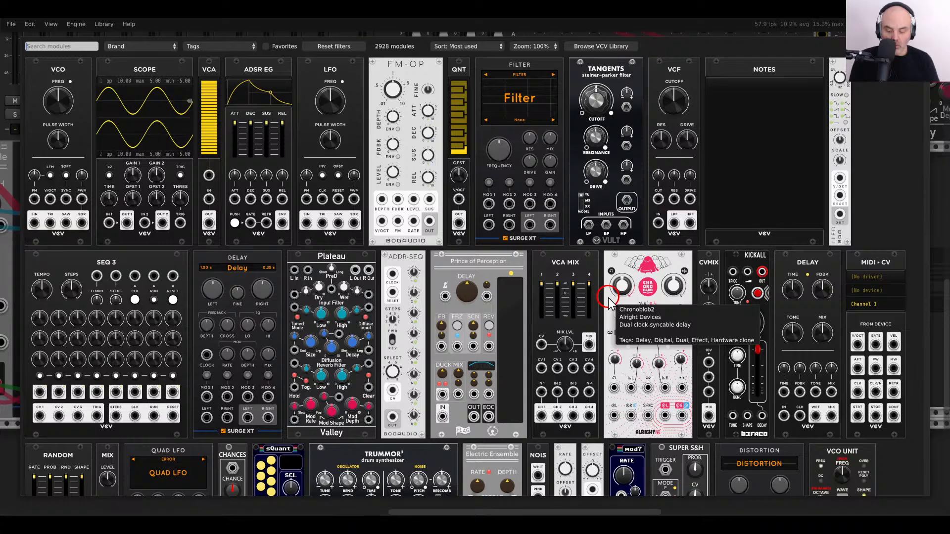
{"action": "type", "text": "delay"}
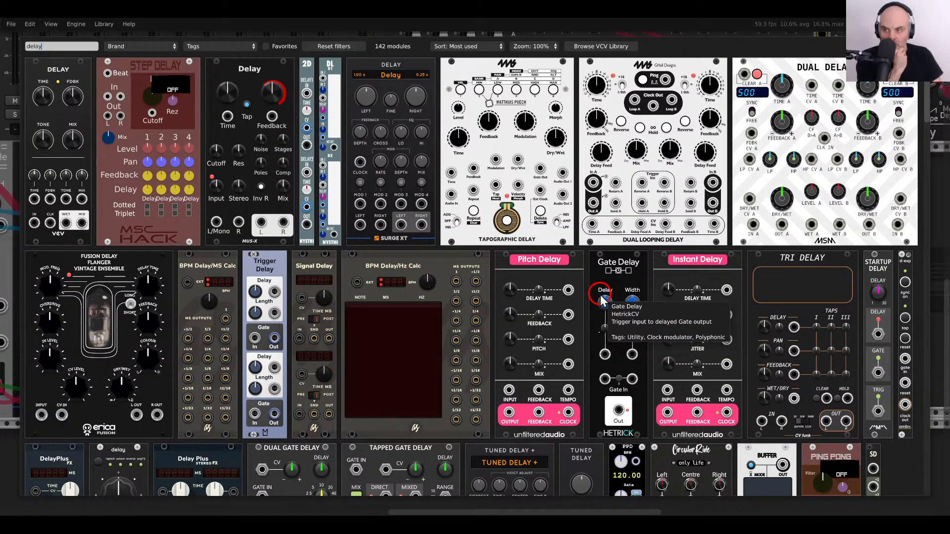
Browse the delay search results for a delay module that suits the end of the effects chain.
{"action": "scroll", "coordinate": [587, 276], "scroll_direction": "down", "scroll_amount": 10}
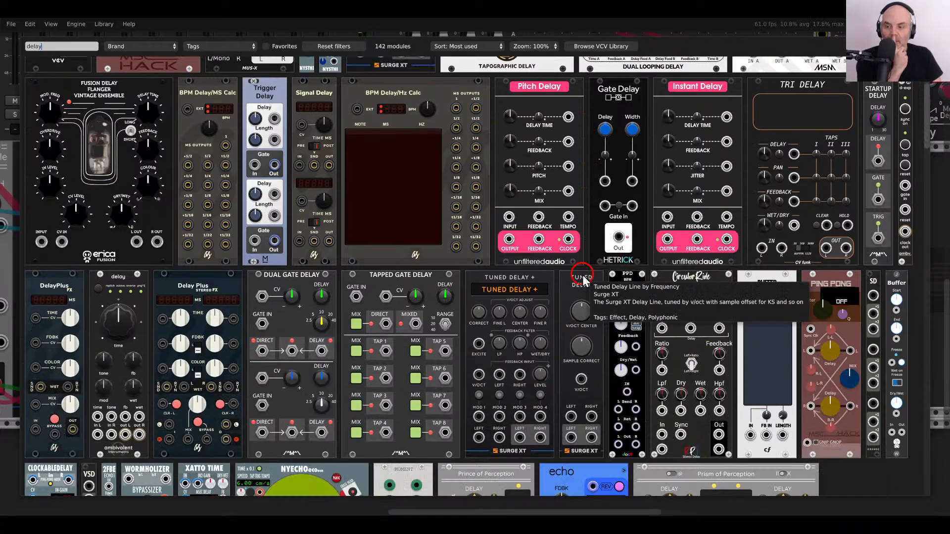
{"action": "scroll", "coordinate": [591, 280], "scroll_direction": "down", "scroll_amount": 1}
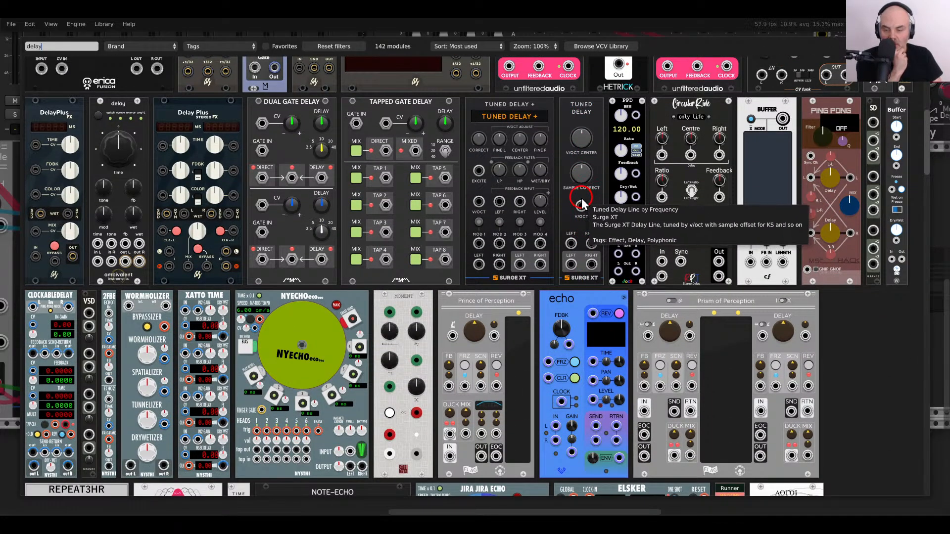
{"action": "scroll", "coordinate": [581, 203], "scroll_direction": "down", "scroll_amount": 3}
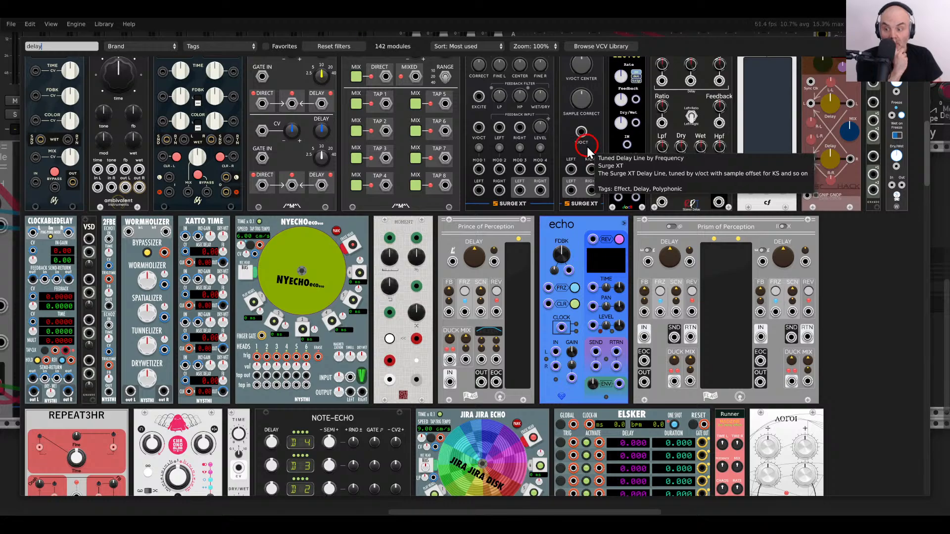
{"action": "scroll", "coordinate": [588, 147], "scroll_direction": "down", "scroll_amount": 10}
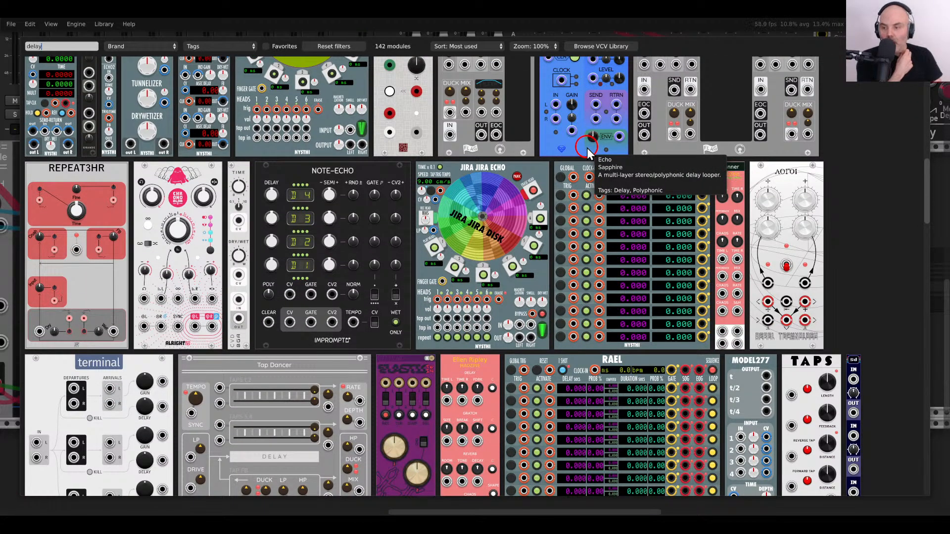
{"action": "scroll", "coordinate": [588, 148], "scroll_direction": "down", "scroll_amount": 14}
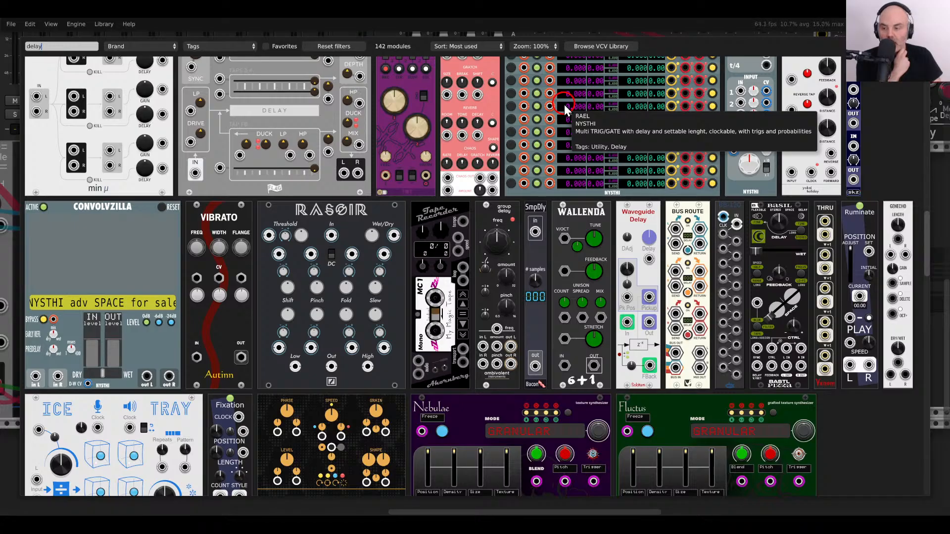
{"action": "scroll", "coordinate": [564, 105], "scroll_direction": "down", "scroll_amount": 5}
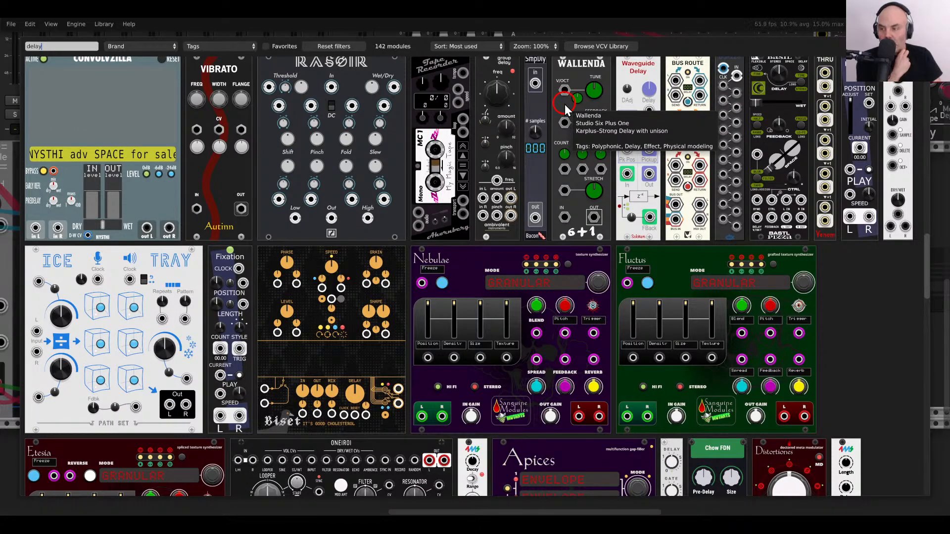
{"action": "scroll", "coordinate": [565, 105], "scroll_direction": "down", "scroll_amount": 3}
{"action": "scroll", "coordinate": [565, 105], "scroll_direction": "down", "scroll_amount": 10}
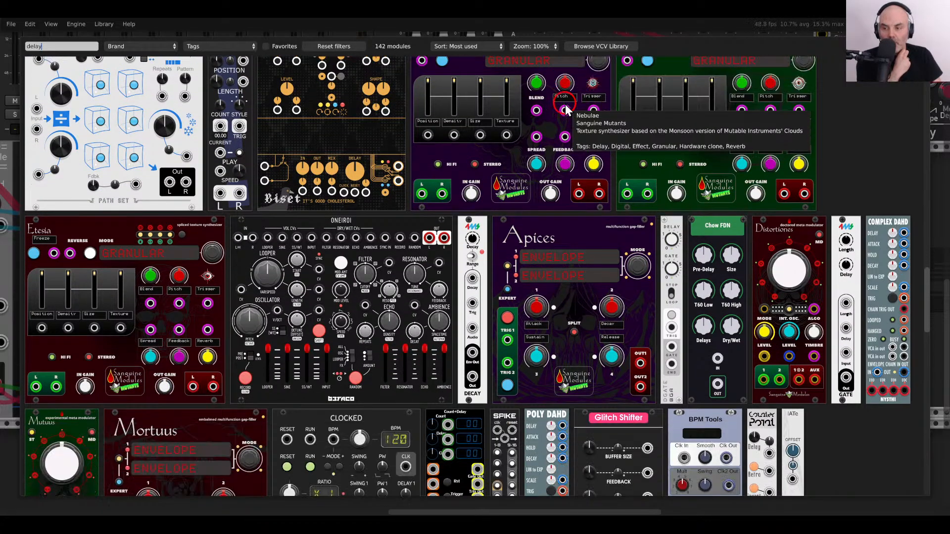
{"action": "scroll", "coordinate": [565, 104], "scroll_direction": "up", "scroll_amount": 7}
{"action": "scroll", "coordinate": [565, 103], "scroll_direction": "up", "scroll_amount": 20}
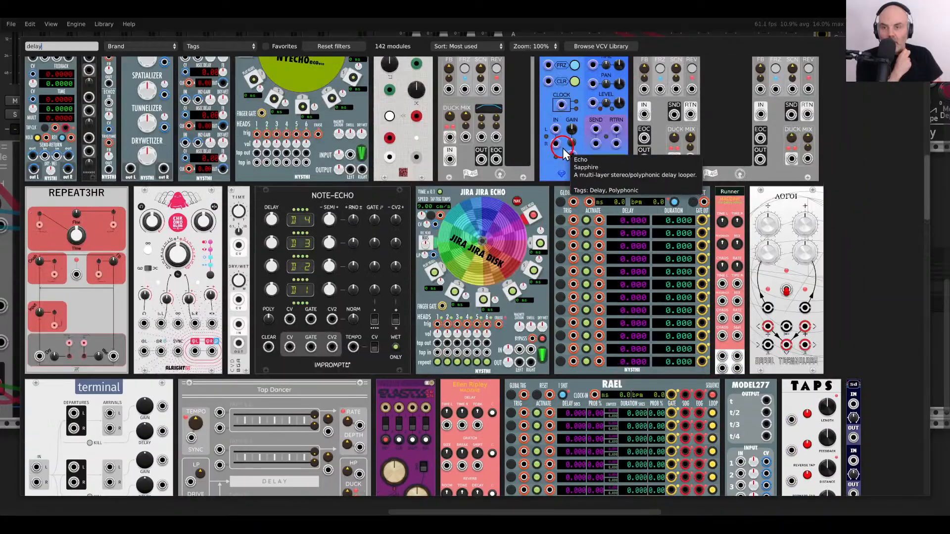
{"action": "scroll", "coordinate": [561, 147], "scroll_direction": "up", "scroll_amount": 7}
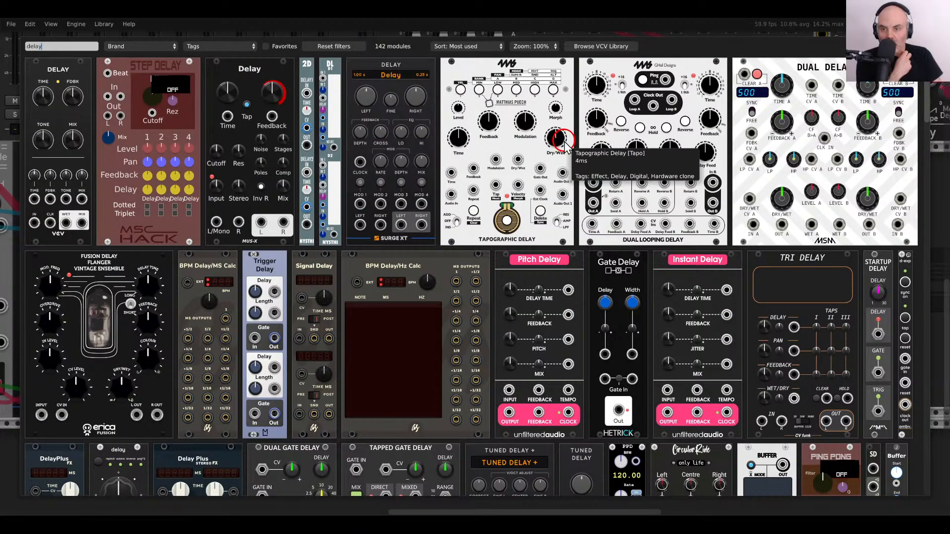
Add "echo" to the search, place the Sapphire Echo directly beside SEQ 3, and patch the Filter's left and right outputs into its inputs.
{"action": "type", "text": "echo"}
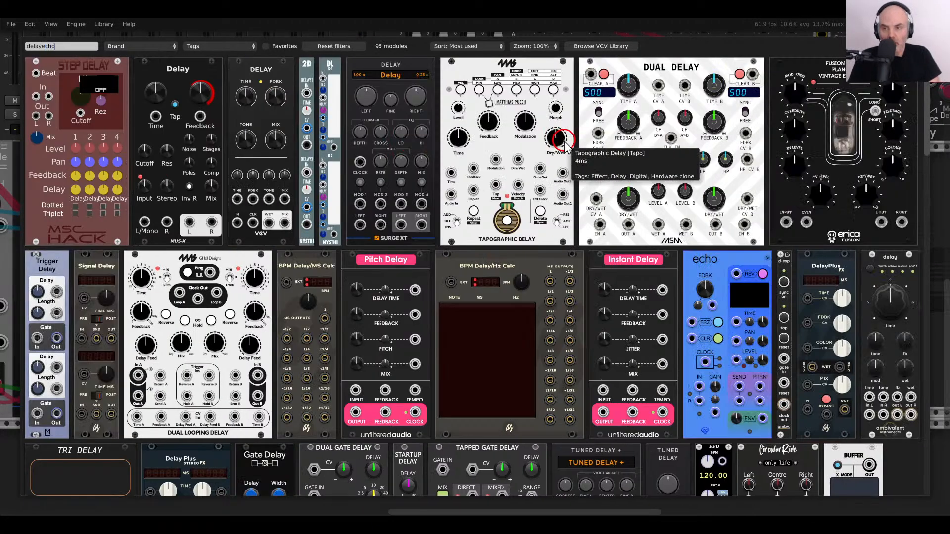
{"action": "left_click_drag", "start_coordinate": [703, 260], "coordinate": [550, 202]}
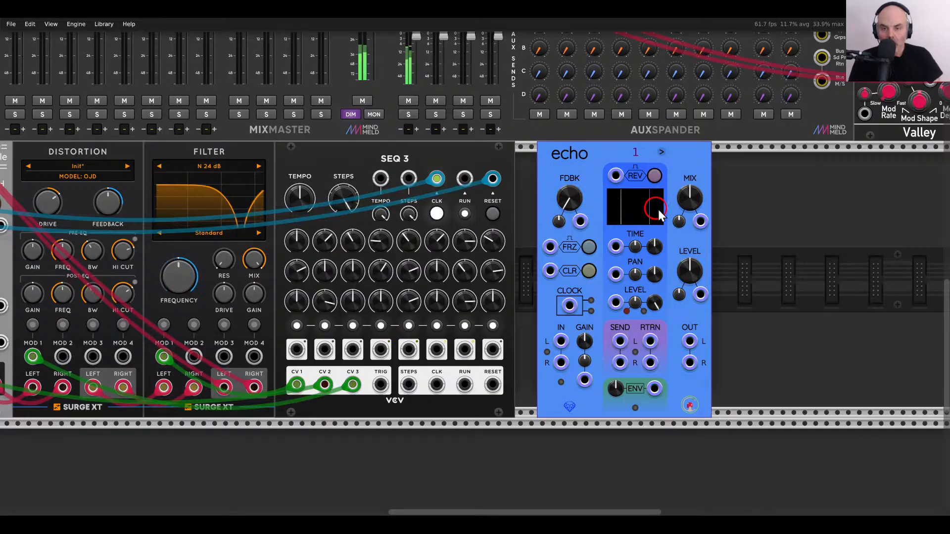
{"action": "left_click_drag", "start_coordinate": [752, 191], "coordinate": [596, 159]}
{"action": "left_click_drag", "start_coordinate": [611, 159], "coordinate": [588, 160]}
{"action": "left_click", "coordinate": [726, 201]}
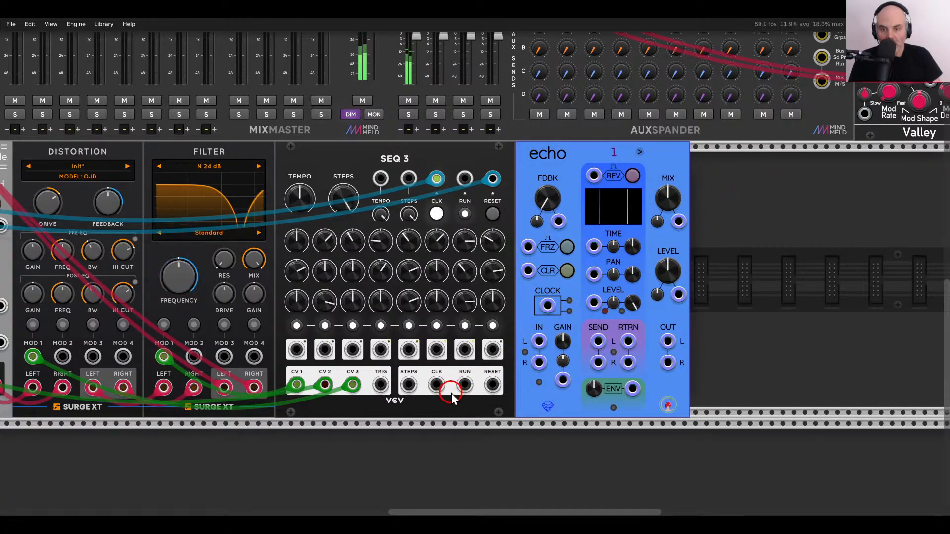
{"action": "left_click_drag", "start_coordinate": [538, 341], "coordinate": [225, 388]}
{"action": "left_click_drag", "start_coordinate": [538, 363], "coordinate": [254, 387]}
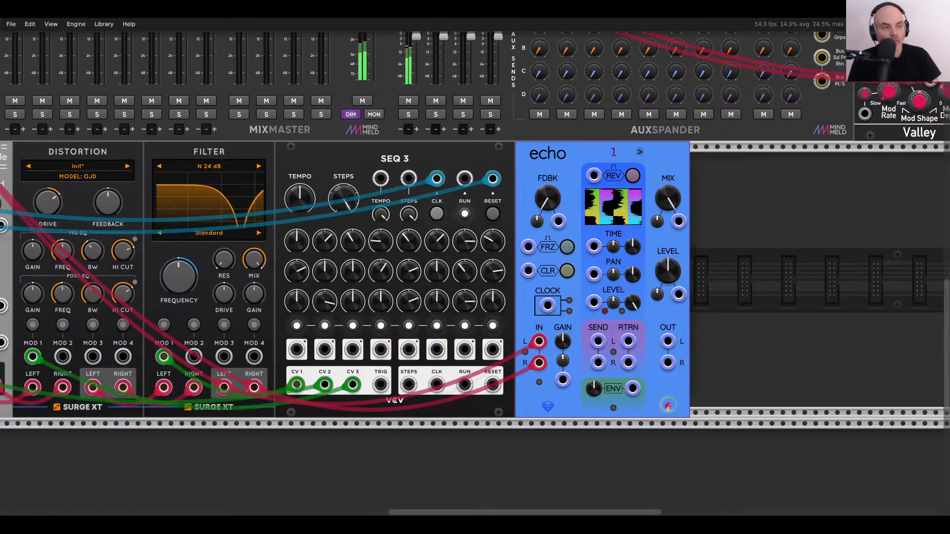
Set Clocked's master tempo to 78 BPM and the clock 1 ratio to x4.
{"action": "left_click_drag", "start_coordinate": [237, 129], "coordinate": [895, 241]}
{"action": "left_click_drag", "start_coordinate": [439, 147], "coordinate": [490, 258]}
{"action": "right_click", "coordinate": [381, 152]}
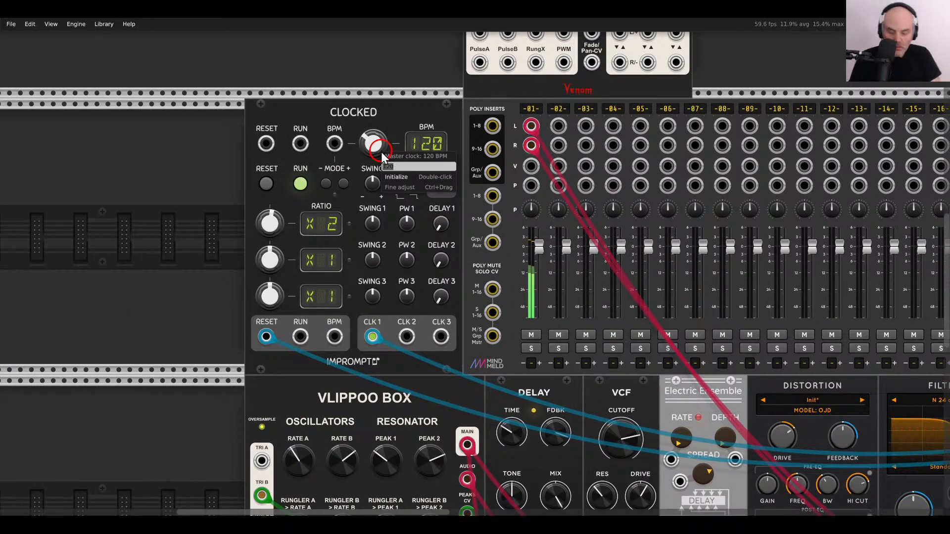
{"action": "type", "text": "78"}
{"action": "key", "text": "Return"}
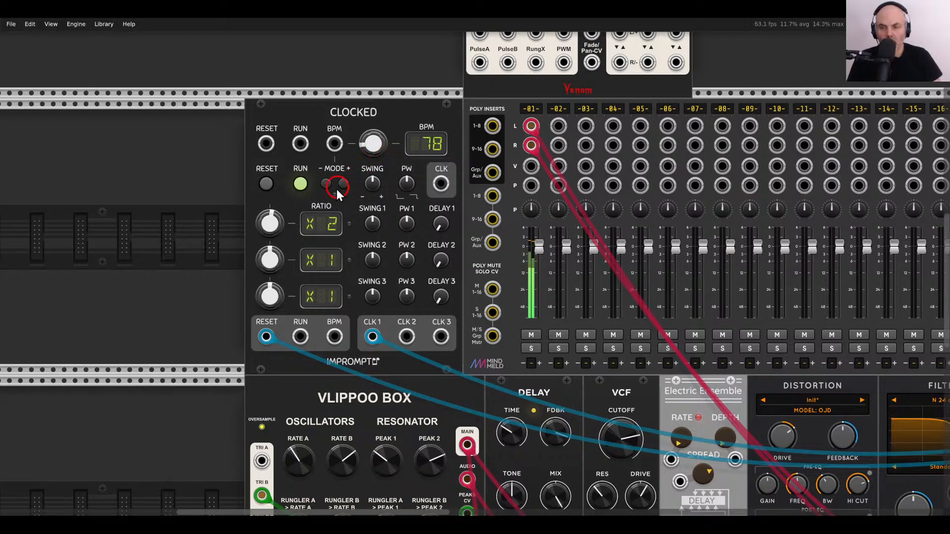
{"action": "left_click_drag", "start_coordinate": [267, 221], "coordinate": [266, 217]}
Add a second delay tap to the Echo module and pan tap 1 fully left.
{"action": "scroll", "coordinate": [431, 277], "scroll_direction": "down", "scroll_amount": 3}
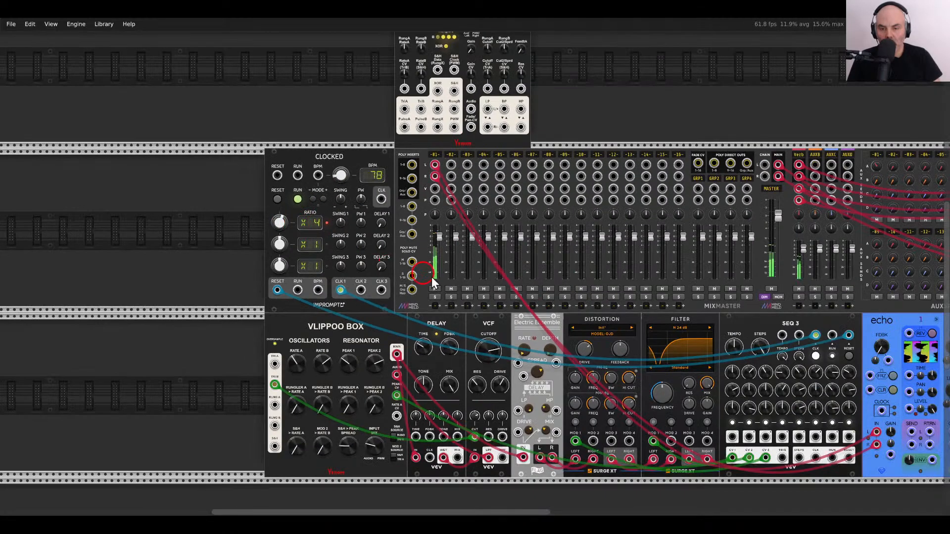
{"action": "scroll", "coordinate": [393, 221], "scroll_direction": "right", "scroll_amount": 5}
{"action": "scroll", "coordinate": [393, 221], "scroll_direction": "down", "scroll_amount": 3}
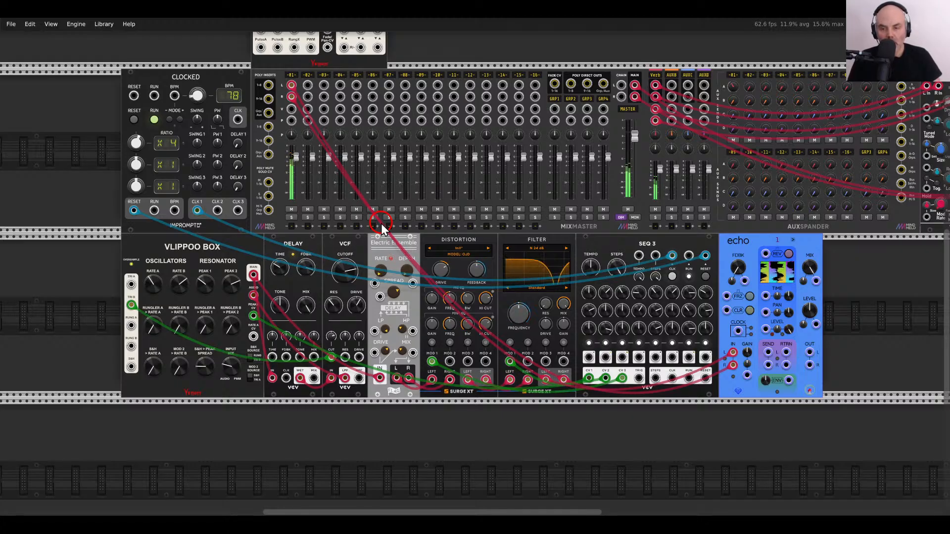
{"action": "left_click_drag", "start_coordinate": [746, 324], "coordinate": [562, 290]}
{"action": "scroll", "coordinate": [563, 293], "scroll_direction": "up", "scroll_amount": 3}
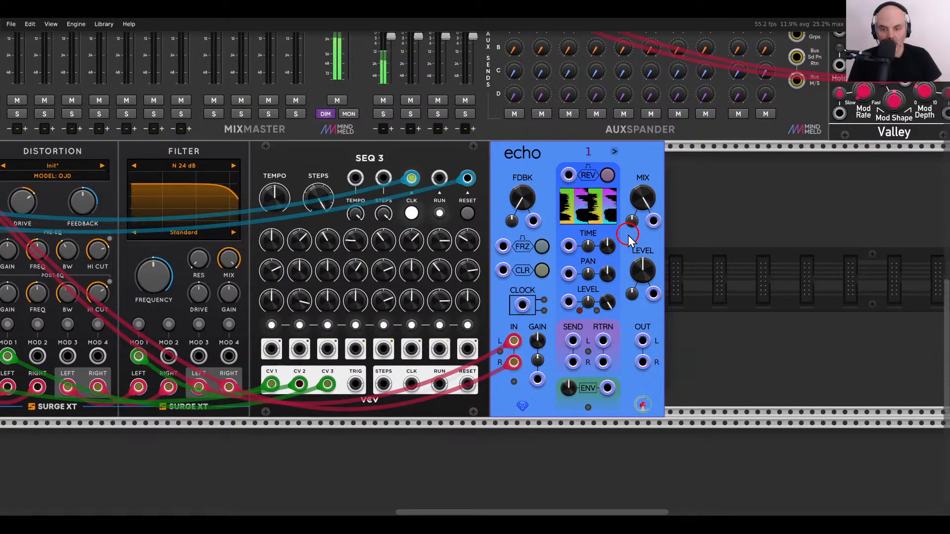
{"action": "left_click", "coordinate": [614, 153]}
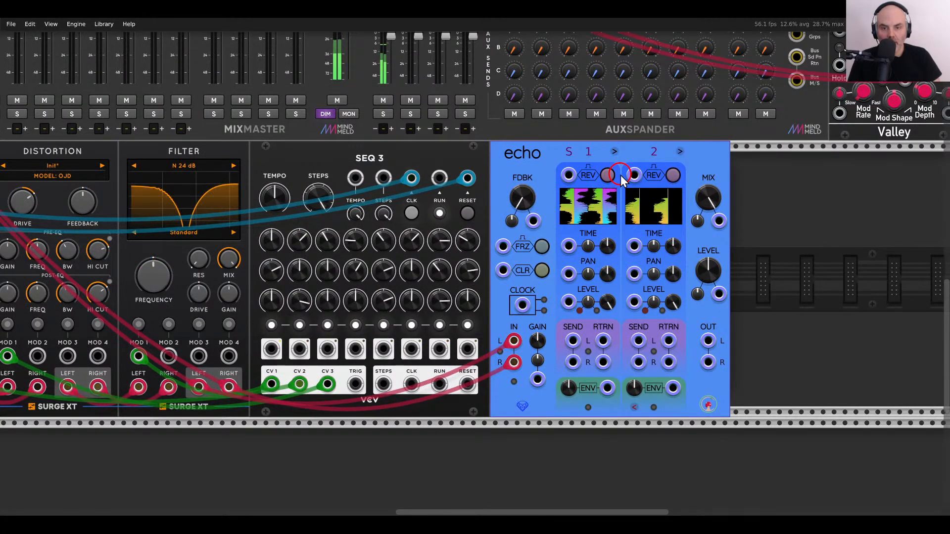
{"action": "left_click_drag", "start_coordinate": [605, 272], "coordinate": [605, 297]}
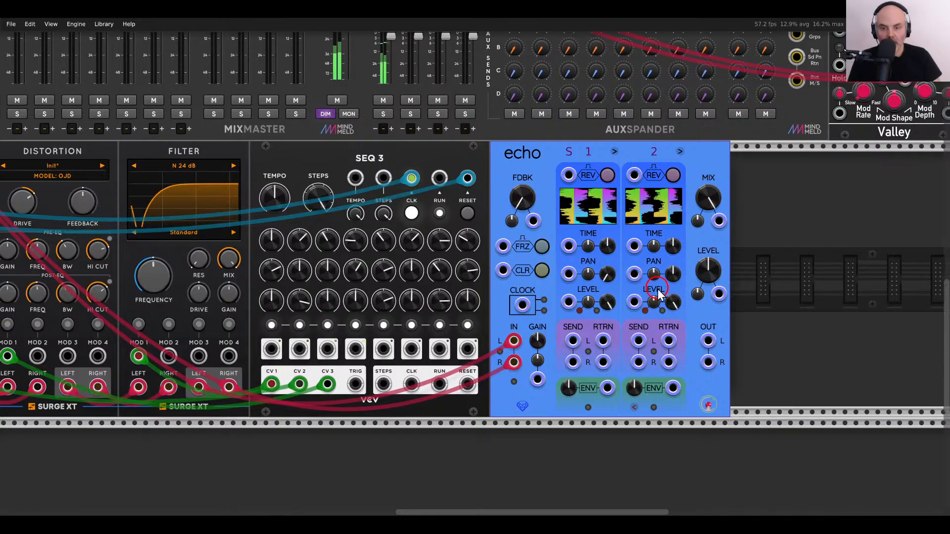
Pan Echo tap 2 fully right with the output mix at 100%, and patch Clocked's master clock output into the Echo's clock input.
{"action": "left_click_drag", "start_coordinate": [672, 273], "coordinate": [672, 247]}
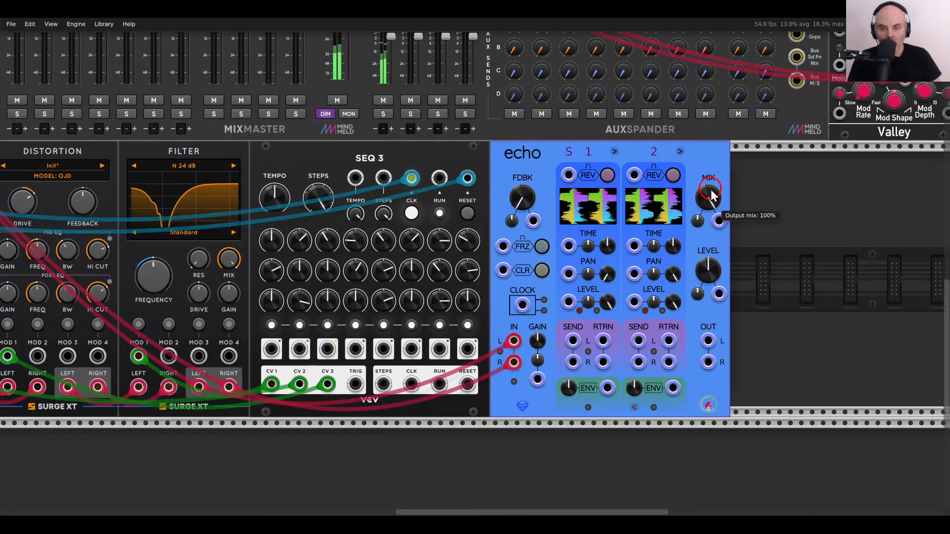
{"action": "left_click_drag", "start_coordinate": [522, 305], "coordinate": [271, 146]}
{"action": "scroll", "coordinate": [289, 149], "scroll_direction": "right", "scroll_amount": 10}
{"action": "scroll", "coordinate": [289, 149], "scroll_direction": "down", "scroll_amount": 3}
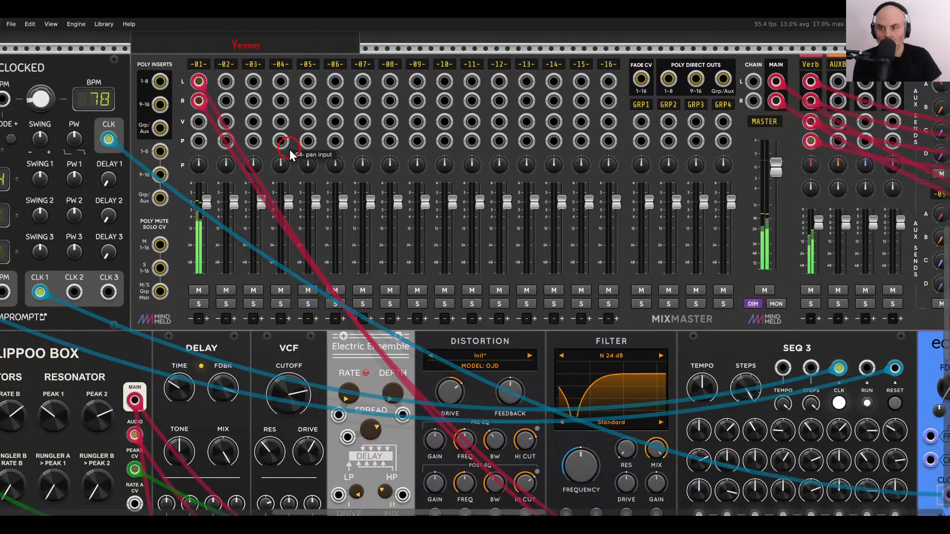
{"action": "left_click", "coordinate": [655, 332]}
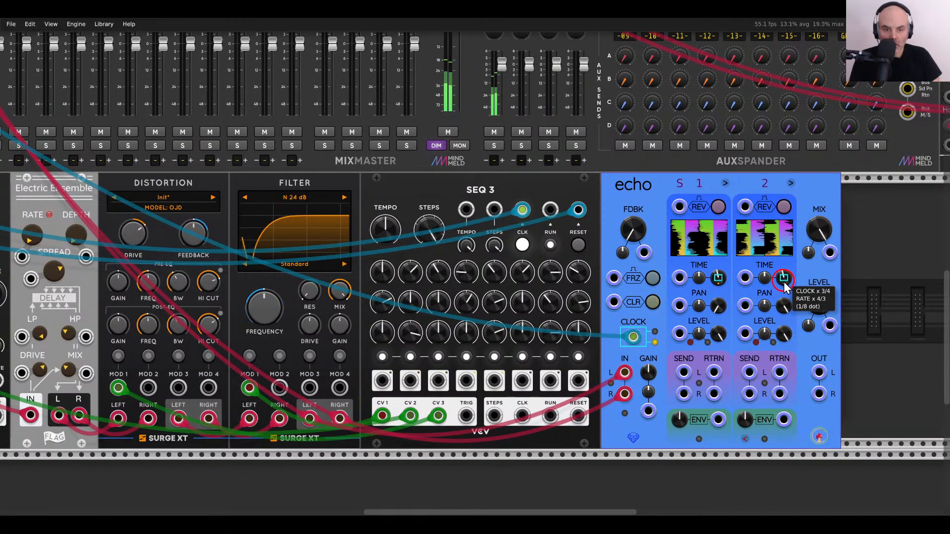
Patch the Echo's left and right outputs into MixMaster track 2 and lower the Echo's output level to about -8.2 dB.
{"action": "scroll", "coordinate": [792, 359], "scroll_direction": "left", "scroll_amount": 5}
{"action": "left_click_drag", "start_coordinate": [820, 372], "coordinate": [819, 315]}
{"action": "scroll", "coordinate": [742, 336], "scroll_direction": "left", "scroll_amount": 7}
{"action": "scroll", "coordinate": [742, 336], "scroll_direction": "up", "scroll_amount": 5}
{"action": "scroll", "coordinate": [323, 135], "scroll_direction": "right", "scroll_amount": 15}
{"action": "scroll", "coordinate": [346, 143], "scroll_direction": "down", "scroll_amount": 8}
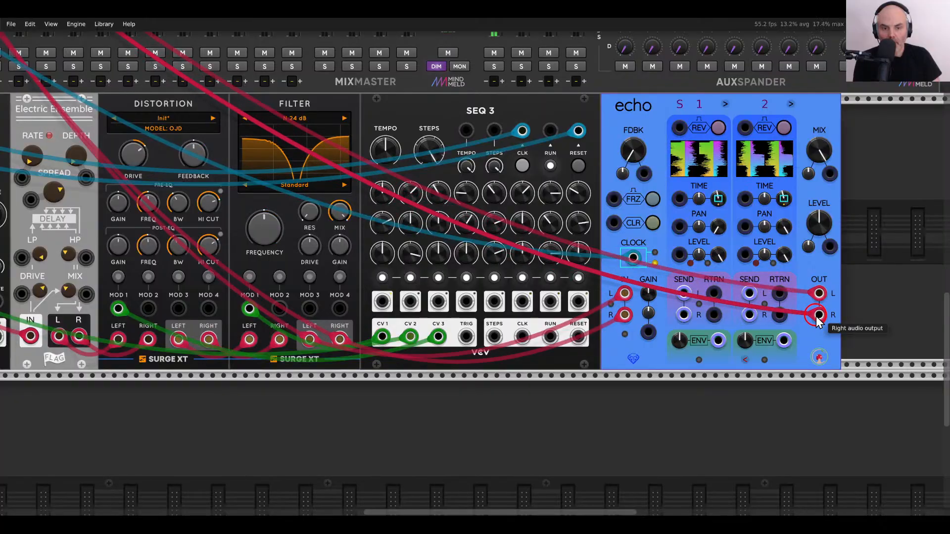
{"action": "mouse_move", "coordinate": [816, 237]}
{"action": "left_mouse_down"}
{"action": "mouse_move", "coordinate": [819, 255]}
{"action": "mouse_move", "coordinate": [819, 241]}
{"action": "left_mouse_up"}
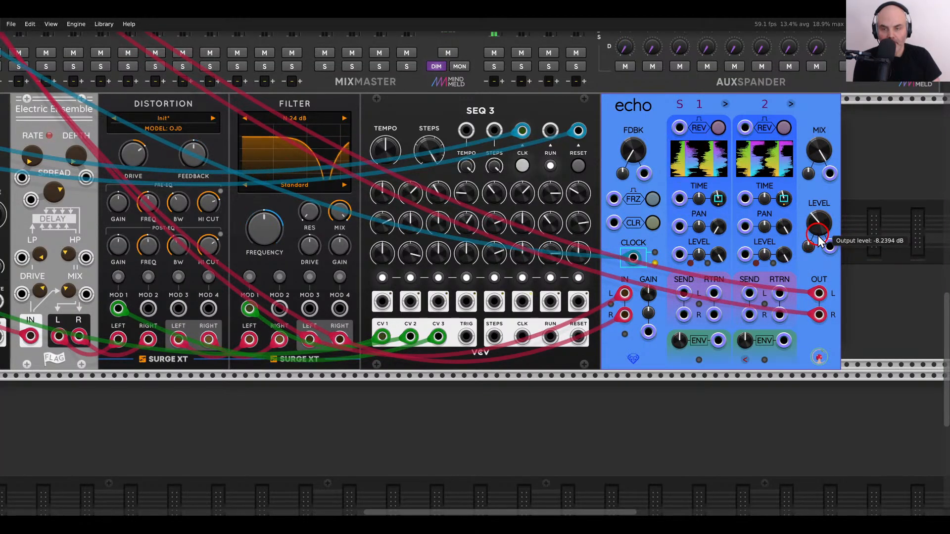
Turn the Echo's input gain fully down and raise track 2's Verb send on AuxSpander to about -14 dB.
{"action": "left_click_drag", "start_coordinate": [647, 292], "coordinate": [676, 435]}
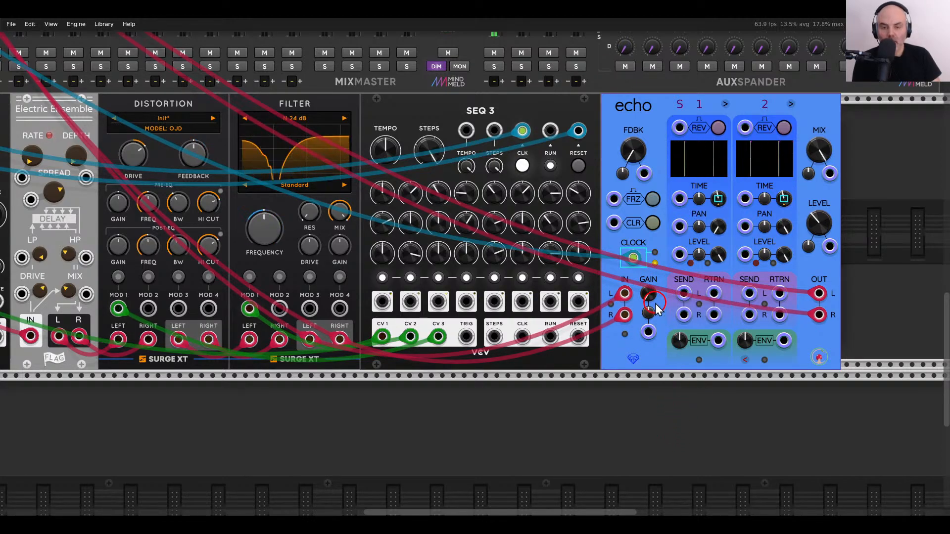
{"action": "scroll", "coordinate": [663, 366], "scroll_direction": "up", "scroll_amount": 10}
{"action": "scroll", "coordinate": [652, 295], "scroll_direction": "right", "scroll_amount": 5}
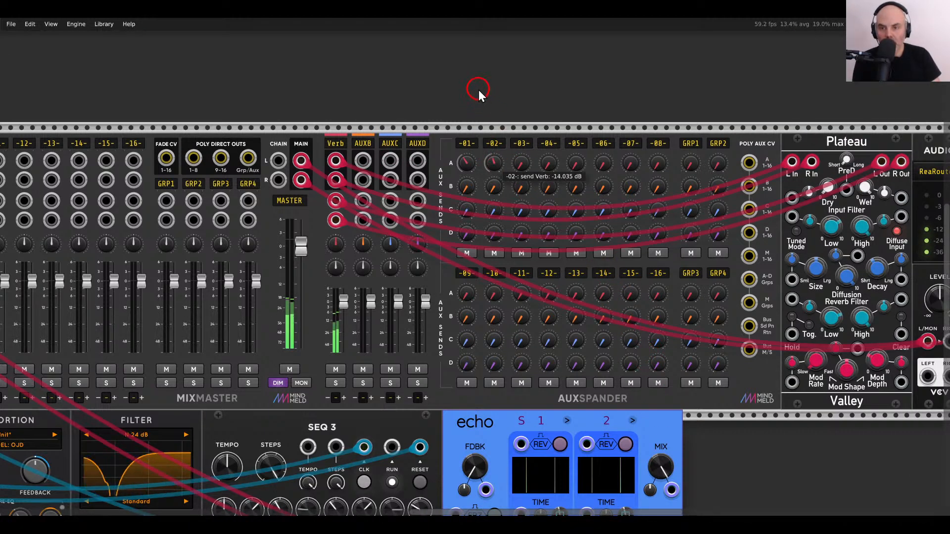
Search the modules for "compara", add VCV Compare in the row below, and patch the VLIPPOO BOX's RUNG A output into its A input.
{"action": "scroll", "coordinate": [477, 94], "scroll_direction": "left", "scroll_amount": 15}
{"action": "scroll", "coordinate": [355, 157], "scroll_direction": "down", "scroll_amount": 10}
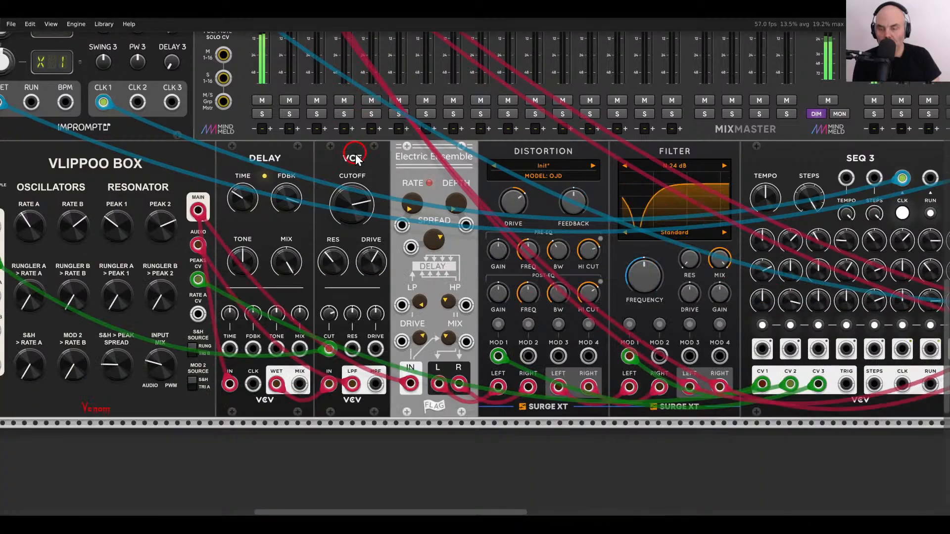
{"action": "scroll", "coordinate": [548, 460], "scroll_direction": "down", "scroll_amount": 2}
{"action": "scroll", "coordinate": [548, 460], "scroll_direction": "down", "scroll_amount": 5}
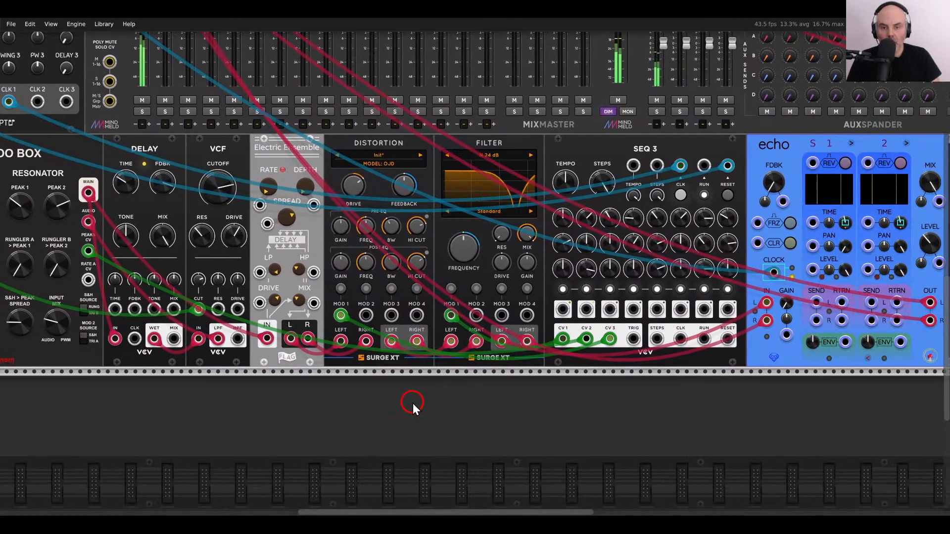
{"action": "right_click", "coordinate": [491, 353]}
{"action": "type", "text": "compara"}
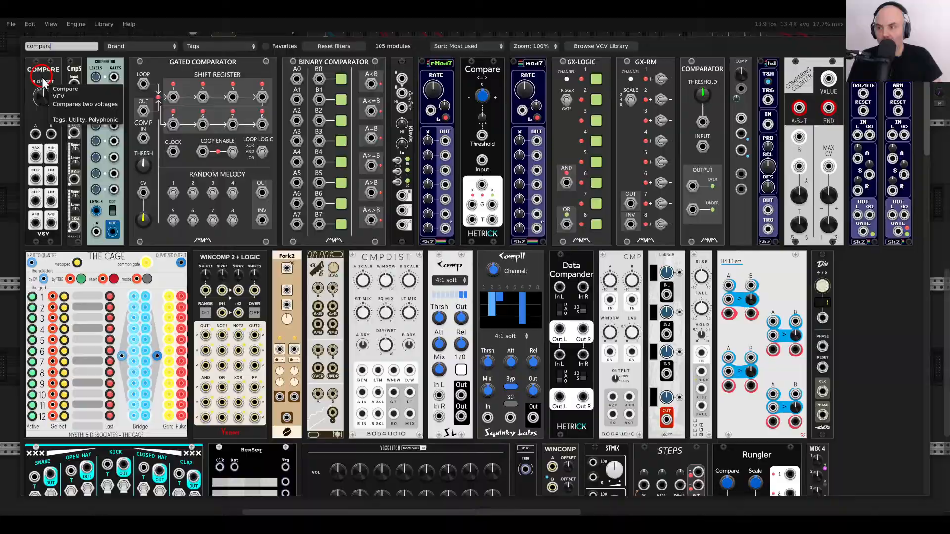
{"action": "left_click_drag", "start_coordinate": [44, 82], "coordinate": [188, 212]}
{"action": "left_click", "coordinate": [337, 350]}
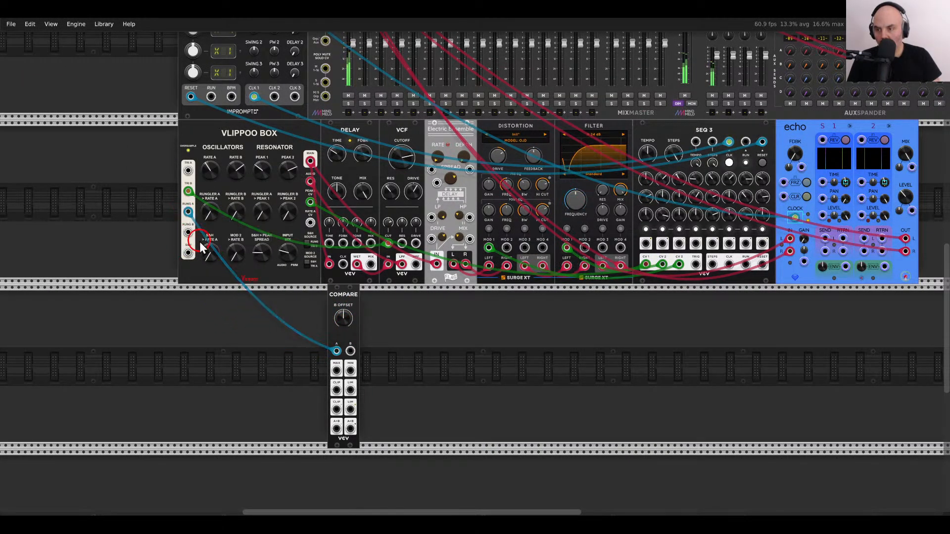
Add a Scope beside Compare and patch Compare's A>B output into the Scope's first input.
{"action": "left_click", "coordinate": [374, 346]}
{"action": "right_click", "coordinate": [385, 361]}
{"action": "left_click_drag", "start_coordinate": [154, 153], "coordinate": [331, 321]}
{"action": "scroll", "coordinate": [373, 381], "scroll_direction": "up", "scroll_amount": 3}
{"action": "scroll", "coordinate": [373, 381], "scroll_direction": "up", "scroll_amount": 2}
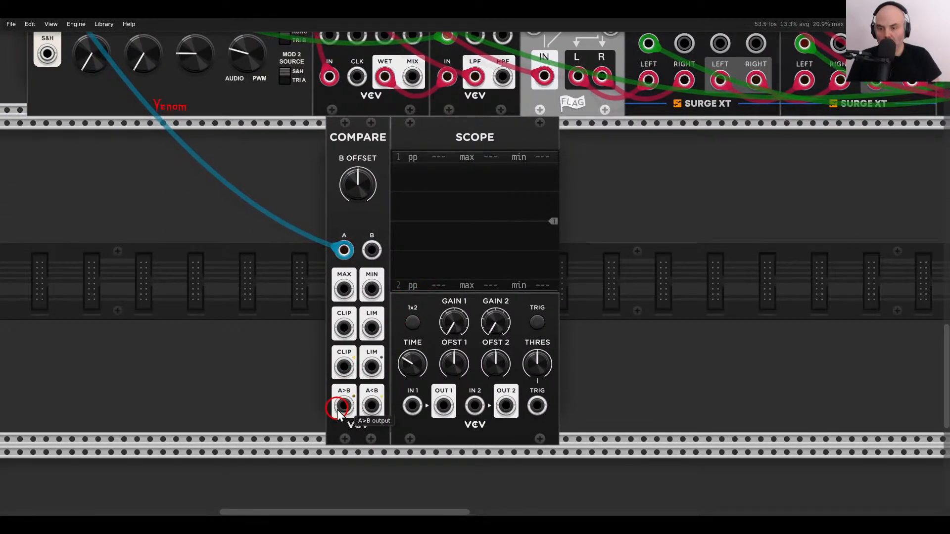
{"action": "left_click_drag", "start_coordinate": [338, 407], "coordinate": [418, 405]}
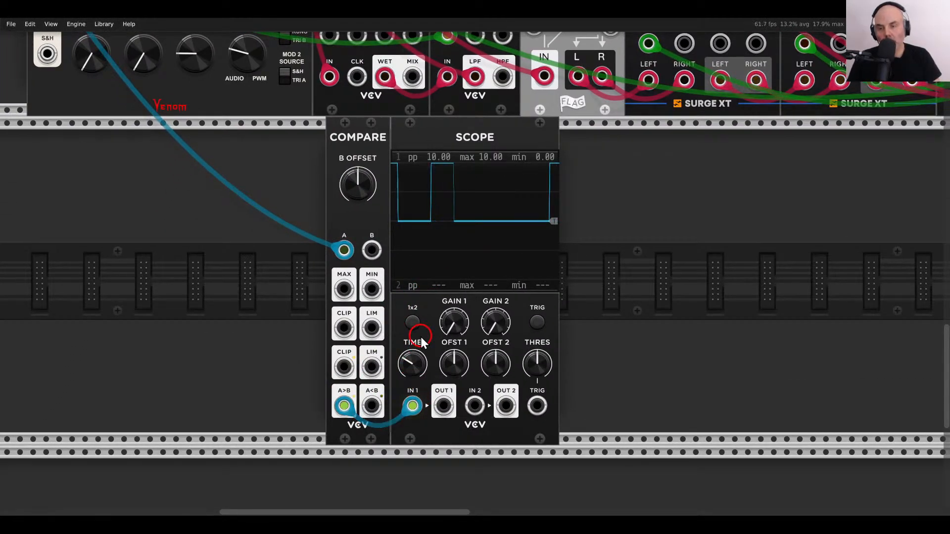
Set Compare's B offset to 2 V.
{"action": "mouse_move", "coordinate": [404, 370]}
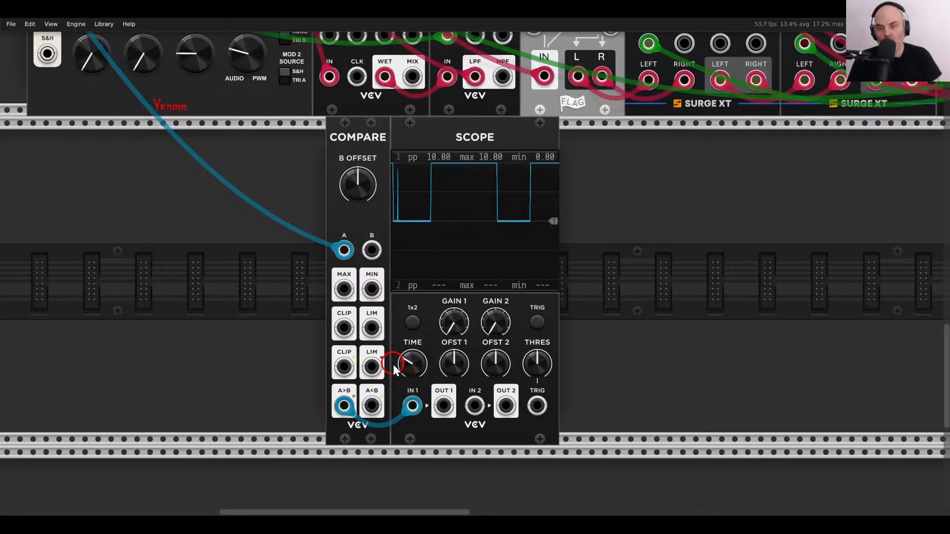
{"action": "right_click", "coordinate": [362, 184]}
{"action": "type", "text": "2"}
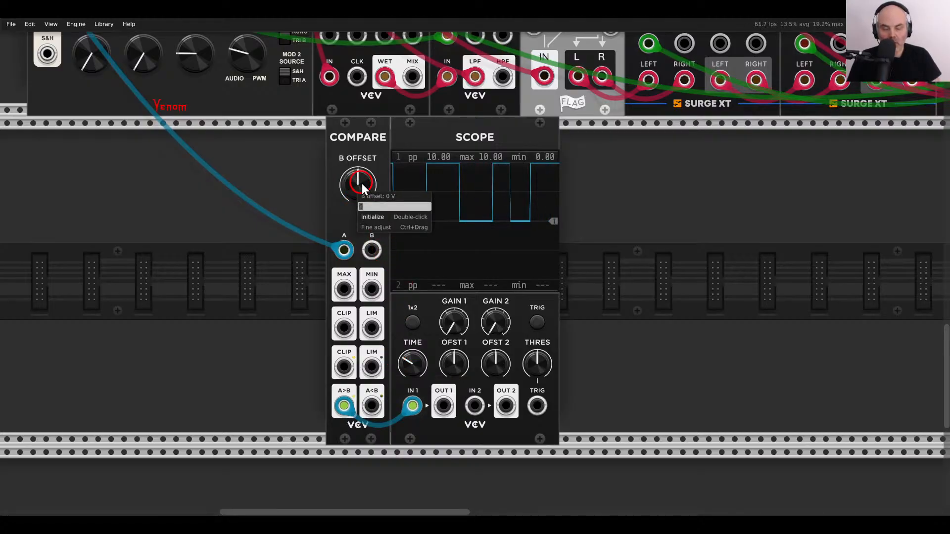
{"action": "key", "text": "Return"}
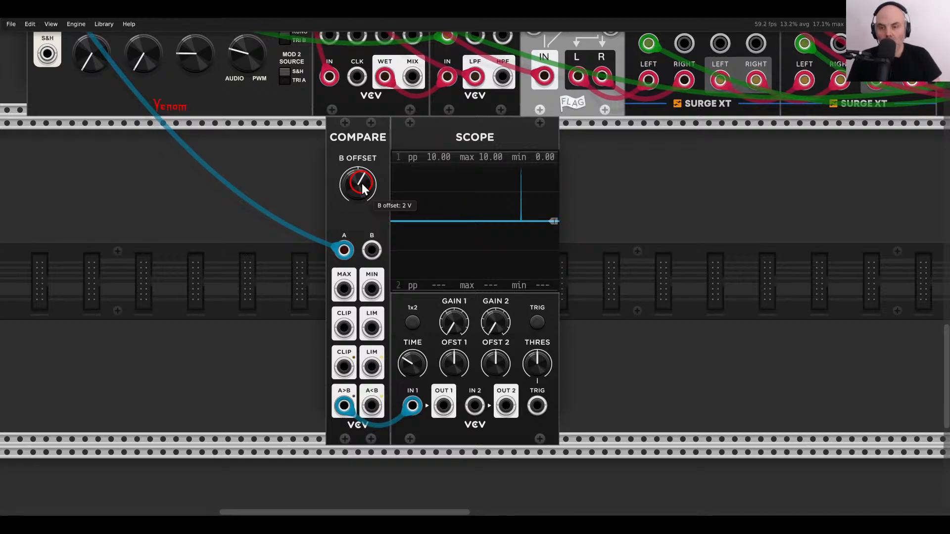
Delete the Scope and move Compare up against the left edge of the VLIPPOO BOX.
{"action": "scroll", "coordinate": [414, 207], "scroll_direction": "down", "scroll_amount": 3}
{"action": "left_click_drag", "start_coordinate": [414, 207], "coordinate": [624, 284]}
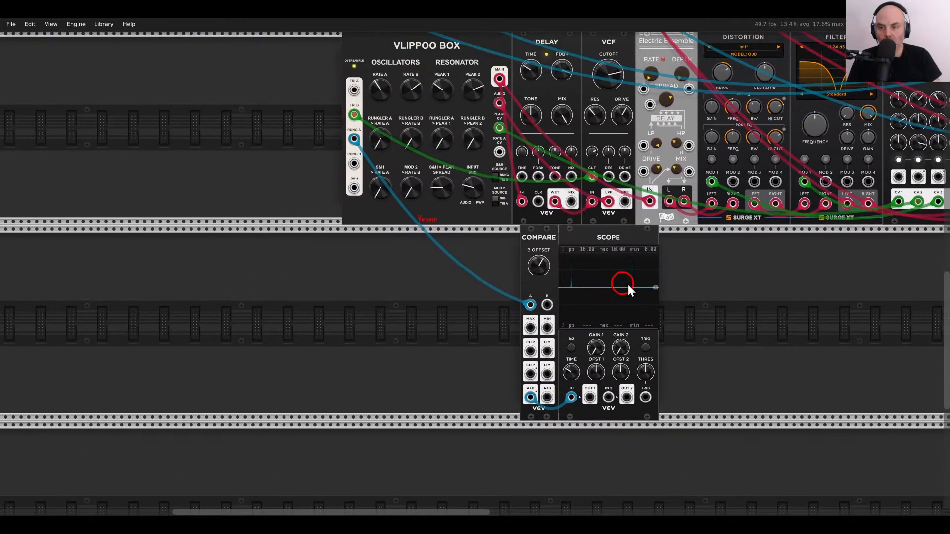
{"action": "left_click_drag", "start_coordinate": [679, 302], "coordinate": [350, 185]}
{"action": "left_click", "coordinate": [302, 227]}
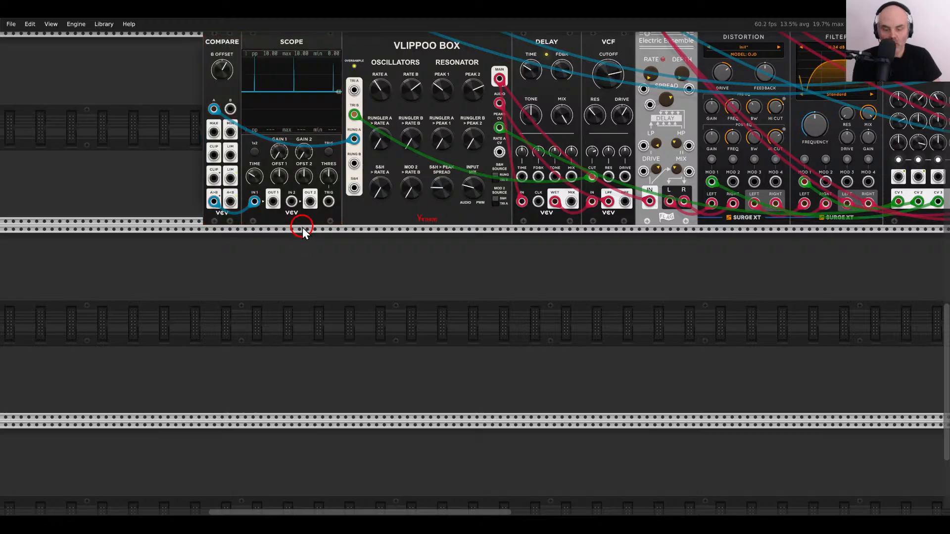
{"action": "key", "text": "Delete"}
{"action": "left_click_drag", "start_coordinate": [228, 41], "coordinate": [401, 138]}
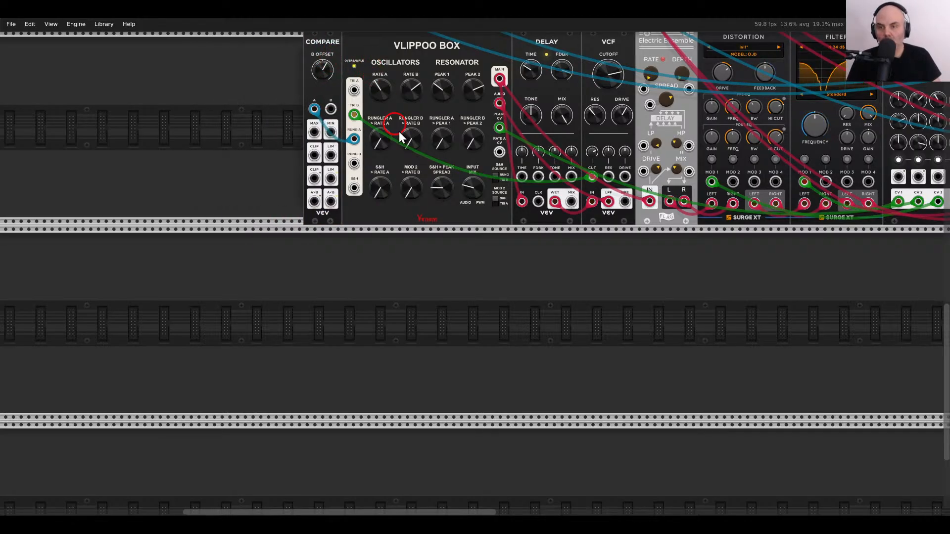
Search the modules for "ad" and place the skz ad envelope directly beside Compare's left edge.
{"action": "double_click", "coordinate": [601, 284]}
{"action": "type", "text": "a"}
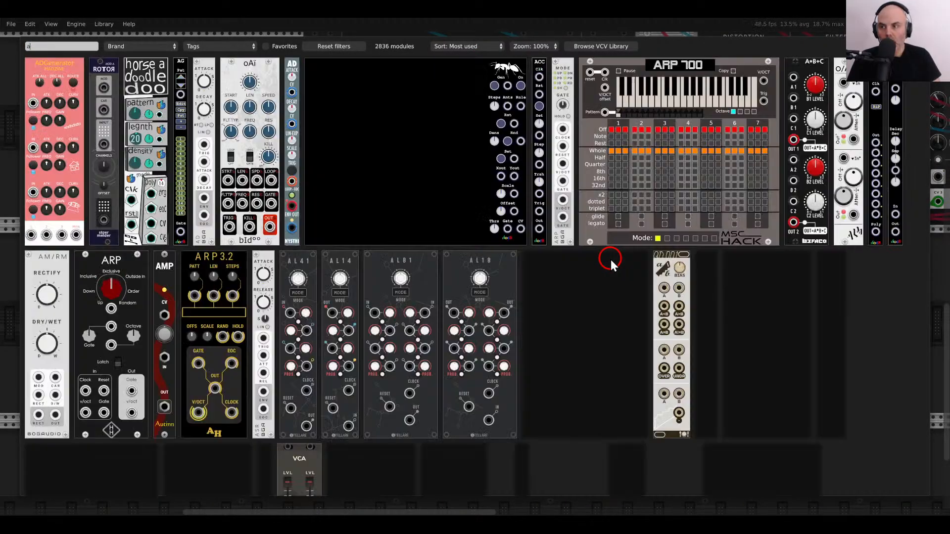
{"action": "type", "text": "d"}
{"action": "left_click_drag", "start_coordinate": [520, 72], "coordinate": [352, 165]}
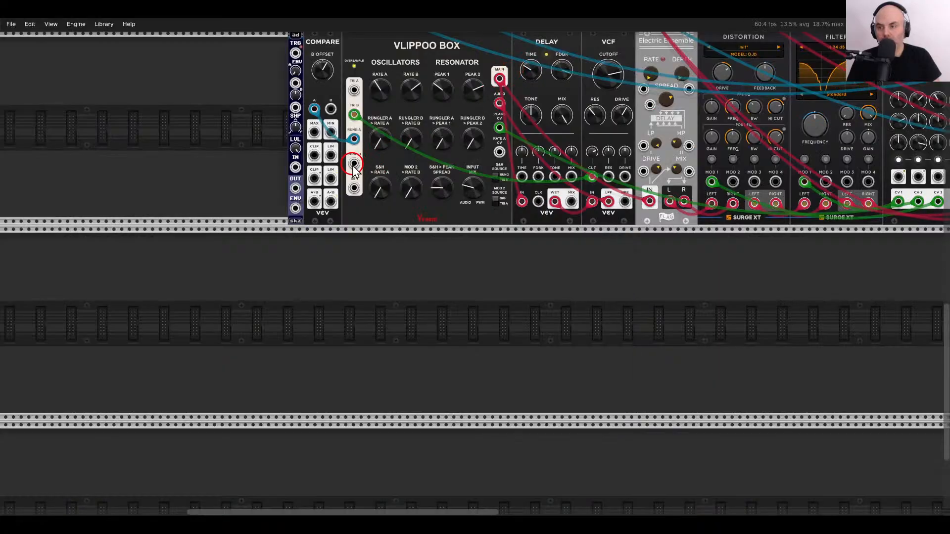
Patch Compare's A>B output into the ad module's TRG input, and its ENV output into the Echo's input gain CV.
{"action": "scroll", "coordinate": [346, 163], "scroll_direction": "up", "scroll_amount": 3}
{"action": "left_click_drag", "start_coordinate": [295, 127], "coordinate": [595, 272]}
{"action": "scroll", "coordinate": [298, 283], "scroll_direction": "right", "scroll_amount": 10}
{"action": "scroll", "coordinate": [148, 288], "scroll_direction": "left", "scroll_amount": 10}
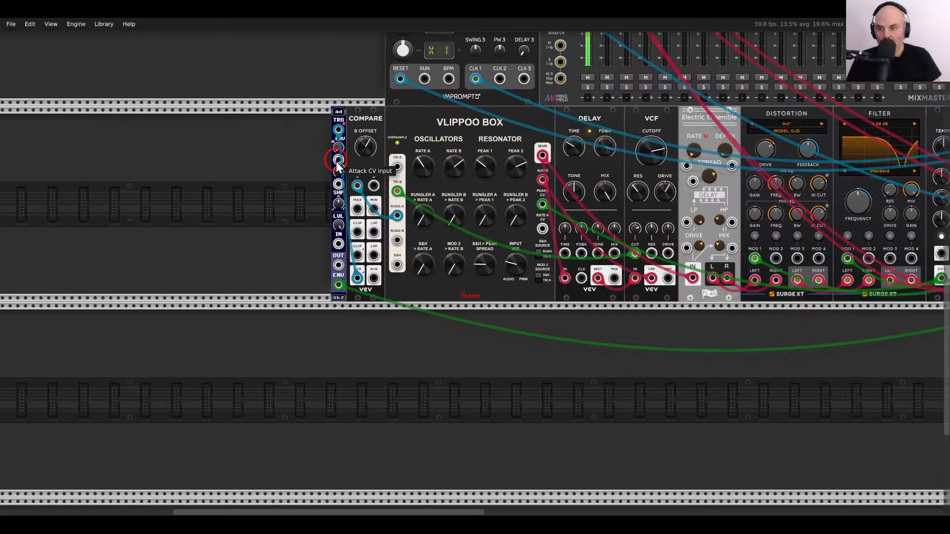
Set the ad envelope's decay to about 220 ms and raise the Echo's input gain attenuverter.
{"action": "scroll", "coordinate": [338, 166], "scroll_direction": "up", "scroll_amount": 4}
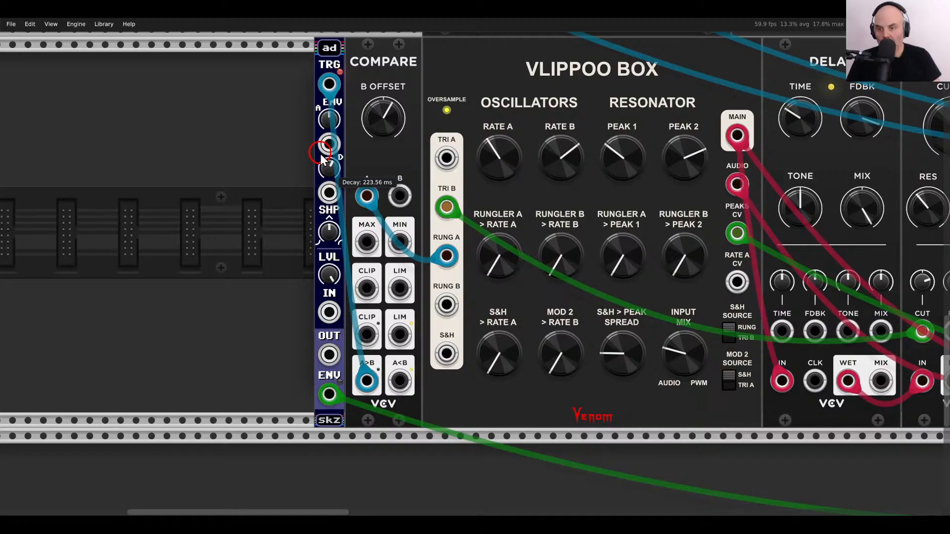
{"action": "scroll", "coordinate": [331, 205], "scroll_direction": "down", "scroll_amount": 2}
{"action": "left_click_drag", "start_coordinate": [447, 328], "coordinate": [47, 248]}
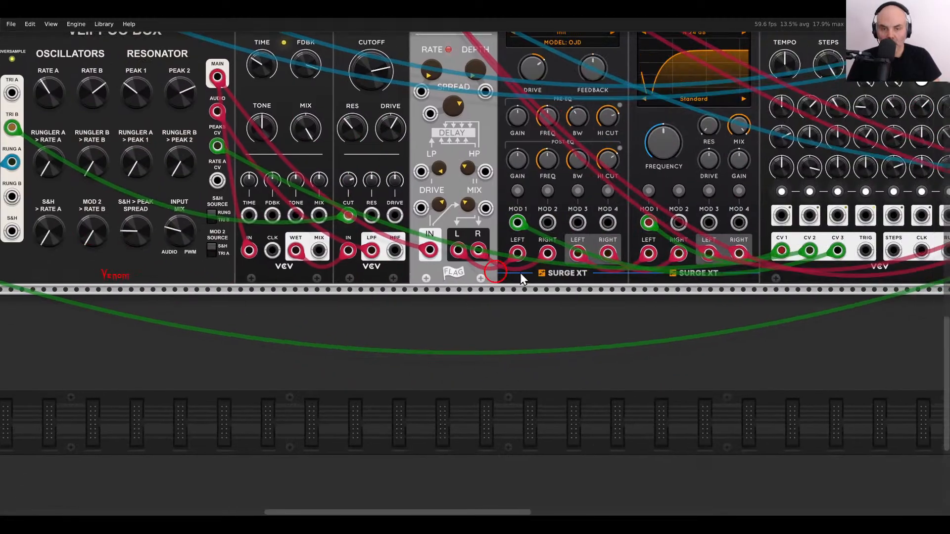
{"action": "left_click_drag", "start_coordinate": [925, 282], "coordinate": [387, 287]}
{"action": "scroll", "coordinate": [537, 285], "scroll_direction": "up", "scroll_amount": 2}
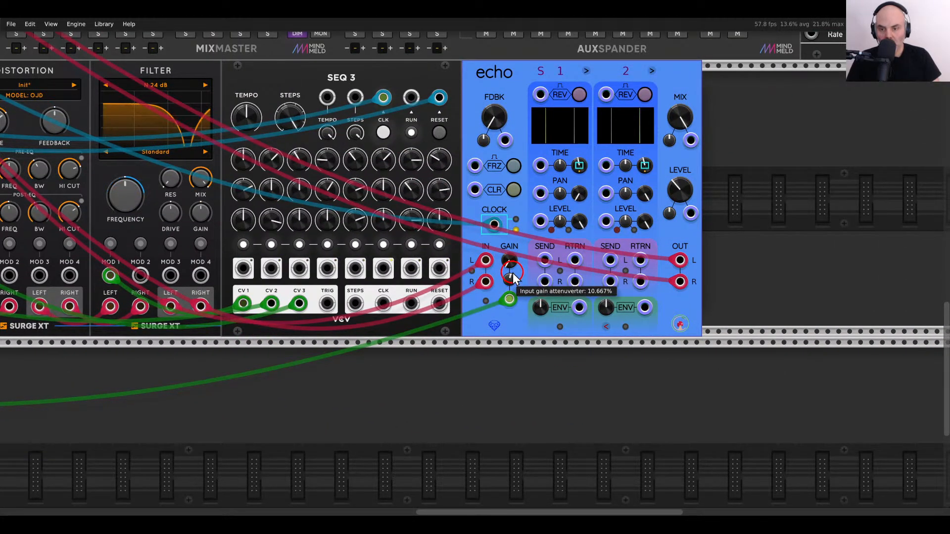
{"action": "left_click_drag", "start_coordinate": [514, 272], "coordinate": [514, 258]}
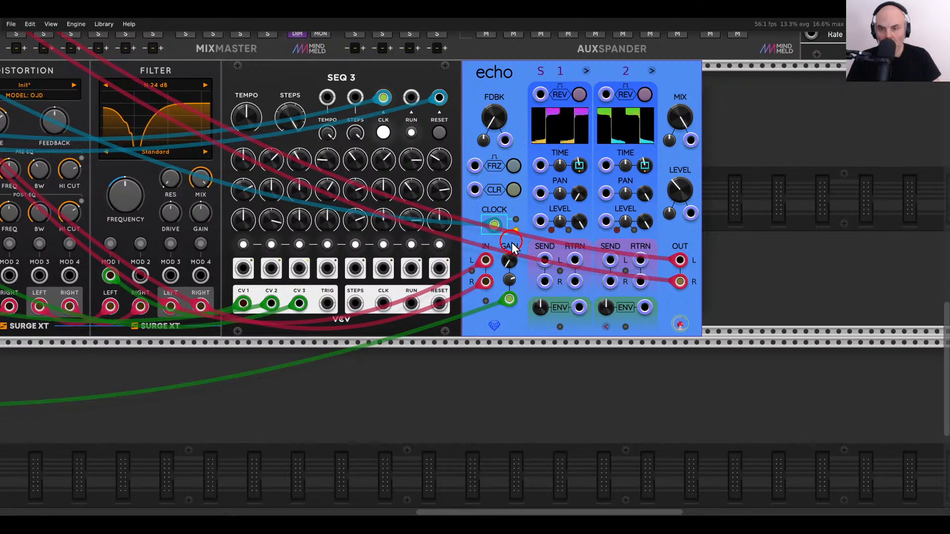
Raise the HPF cutoff in MixMaster track 2's settings to high-pass filter the Echo's signal.
{"action": "left_click", "coordinate": [121, 111]}
{"action": "left_click_drag", "start_coordinate": [121, 113], "coordinate": [837, 384]}
{"action": "right_click", "coordinate": [490, 65]}
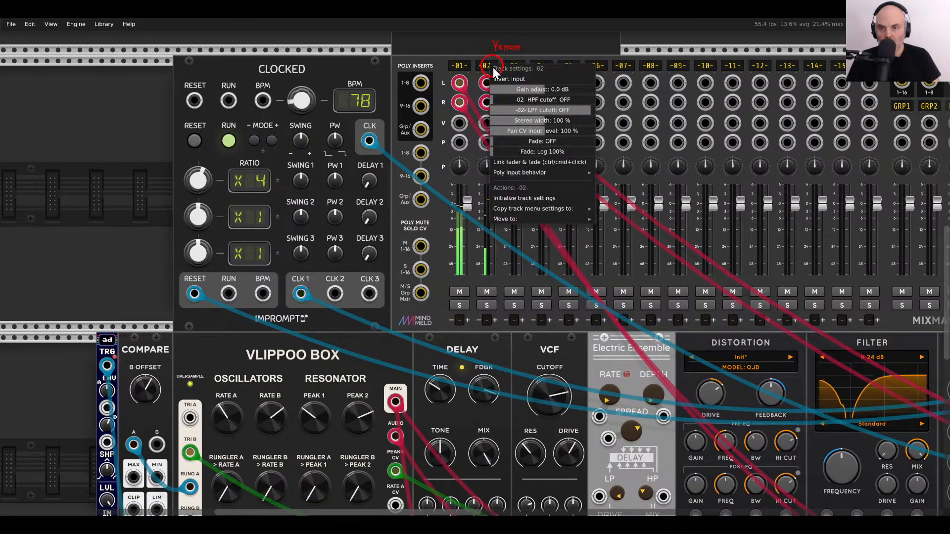
{"action": "left_click_drag", "start_coordinate": [536, 100], "coordinate": [722, 85]}
{"action": "left_click", "coordinate": [721, 85]}
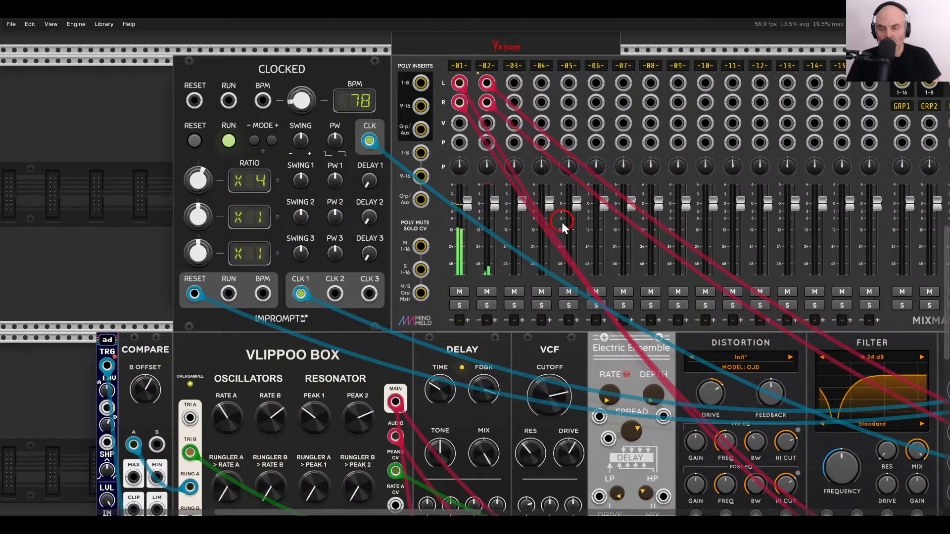
Lower the Echo's output level and trim its input gain attenuverter.
{"action": "left_click_drag", "start_coordinate": [700, 325], "coordinate": [264, 137]}
{"action": "left_click_drag", "start_coordinate": [768, 321], "coordinate": [489, 256]}
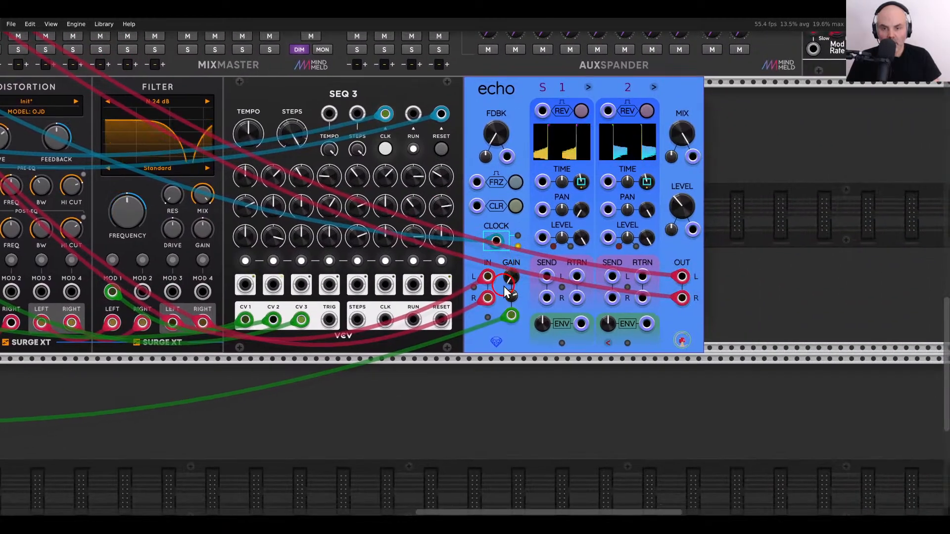
{"action": "left_click_drag", "start_coordinate": [681, 209], "coordinate": [685, 224]}
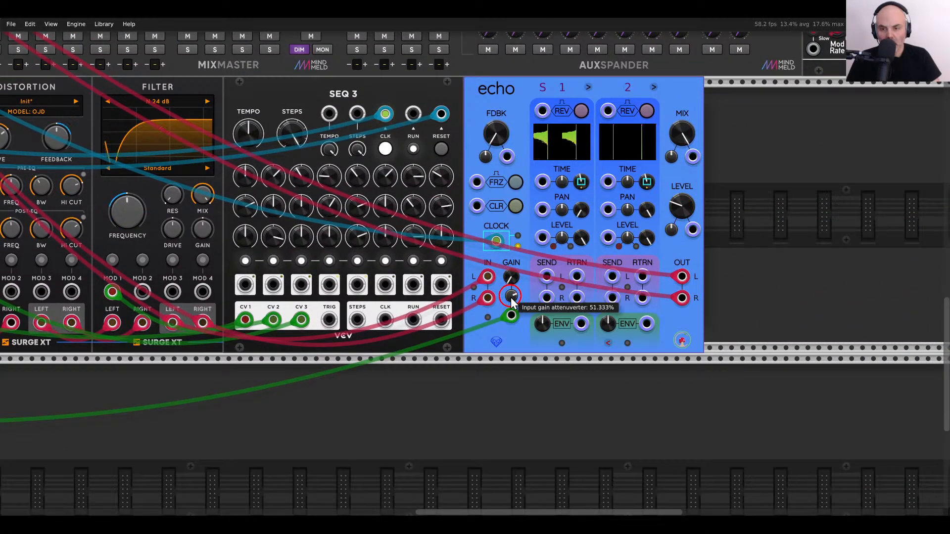
{"action": "left_click_drag", "start_coordinate": [511, 298], "coordinate": [511, 308]}
Lengthen the ad envelope's decay and raise its attack to about 295 ms.
{"action": "scroll", "coordinate": [615, 360], "scroll_direction": "left", "scroll_amount": 15}
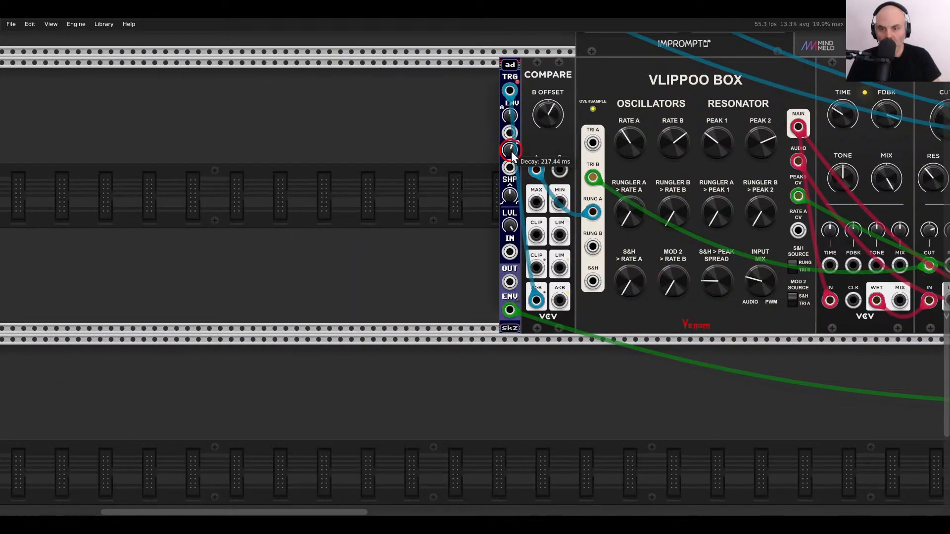
{"action": "left_click_drag", "start_coordinate": [782, 336], "coordinate": [366, 335]}
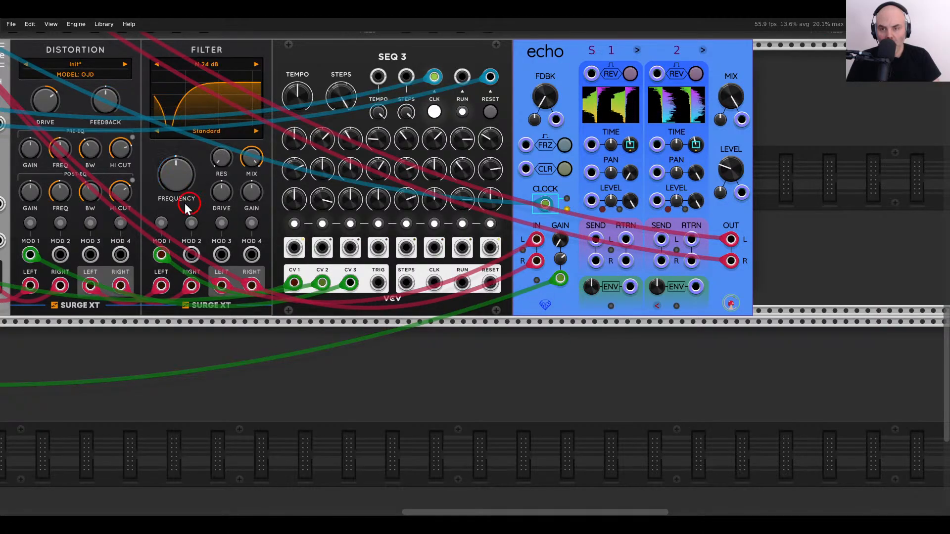
{"action": "left_click_drag", "start_coordinate": [184, 205], "coordinate": [867, 292]}
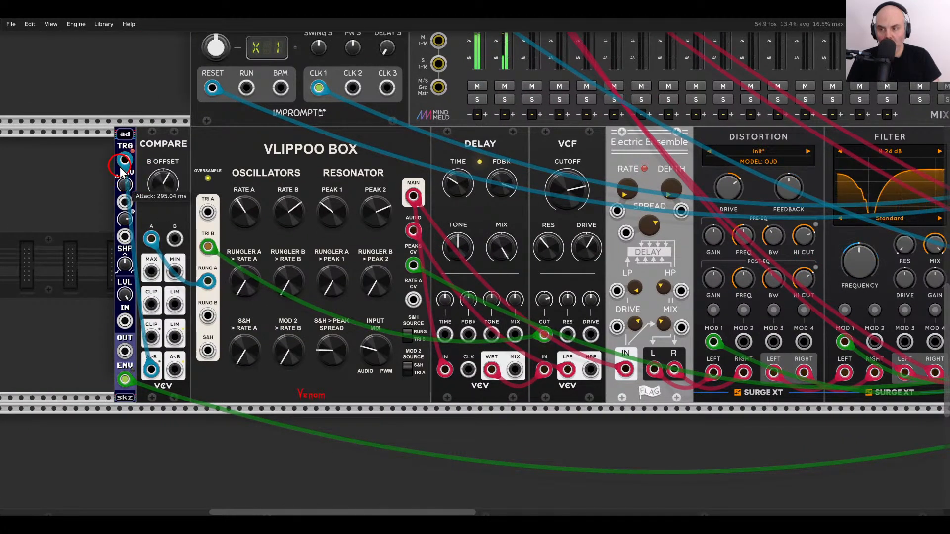
Solo the Echo's track 2 on MixMaster.
{"action": "left_click_drag", "start_coordinate": [733, 345], "coordinate": [25, 278]}
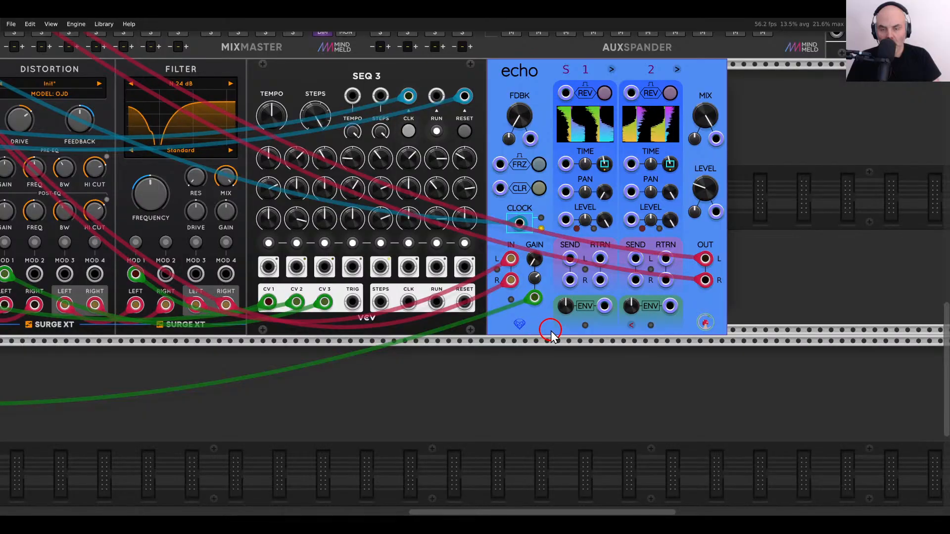
{"action": "left_click_drag", "start_coordinate": [226, 173], "coordinate": [650, 343]}
{"action": "left_click", "coordinate": [220, 207]}
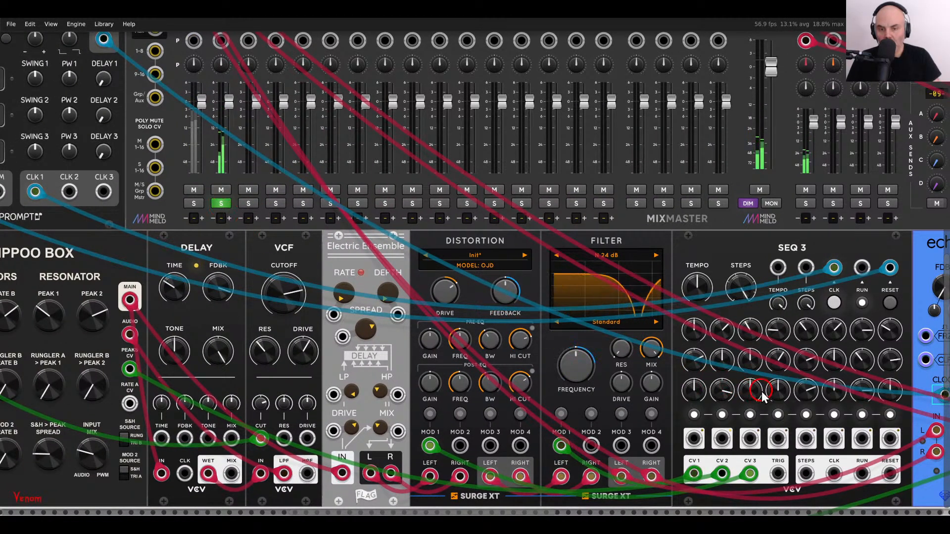
Turn off solo on MixMaster track 2.
{"action": "left_click_drag", "start_coordinate": [763, 397], "coordinate": [372, 334]}
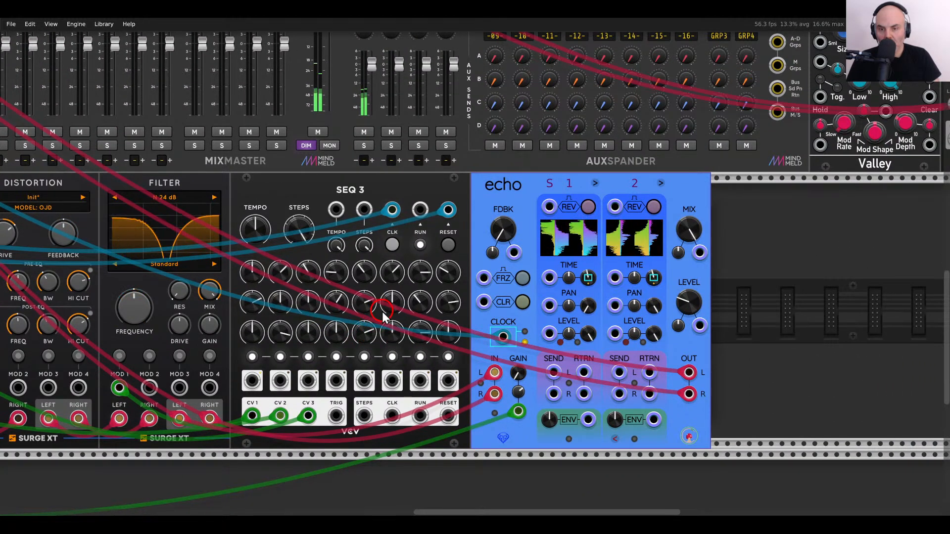
{"action": "left_click_drag", "start_coordinate": [211, 212], "coordinate": [363, 435]}
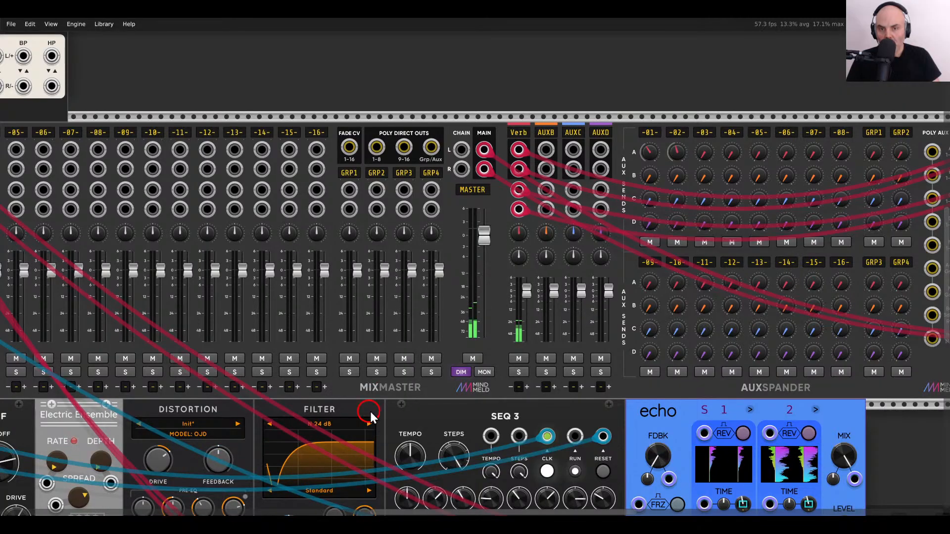
{"action": "left_click_drag", "start_coordinate": [177, 314], "coordinate": [449, 322]}
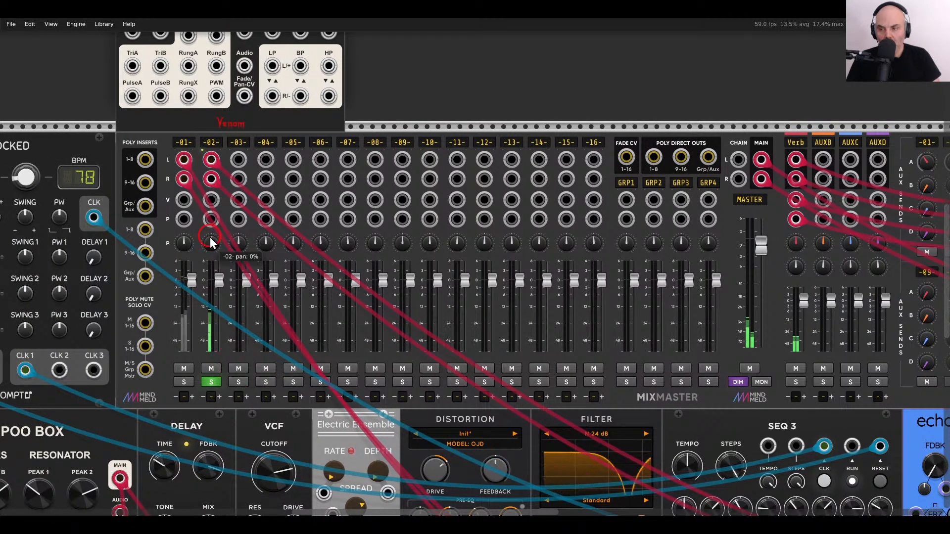
{"action": "right_click", "coordinate": [208, 144]}
{"action": "left_click", "coordinate": [458, 106]}
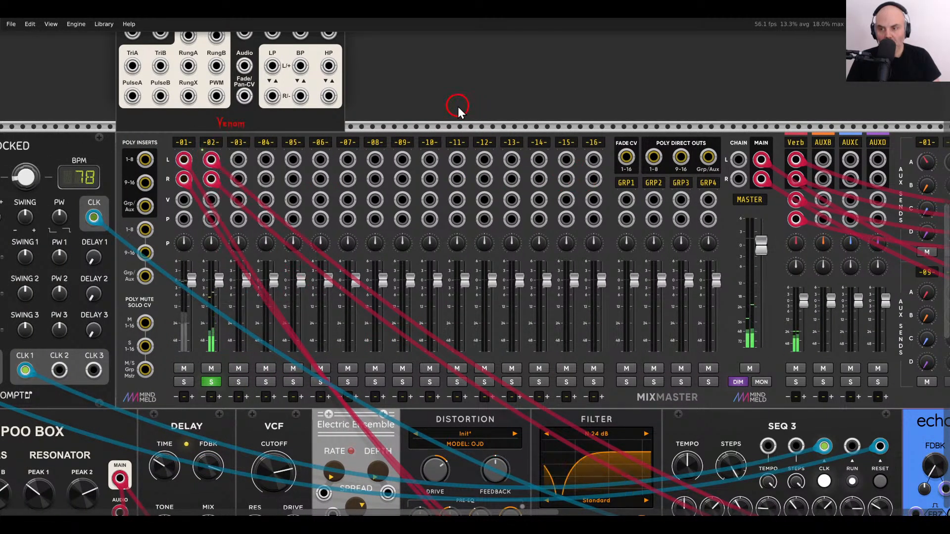
{"action": "left_click", "coordinate": [211, 382]}
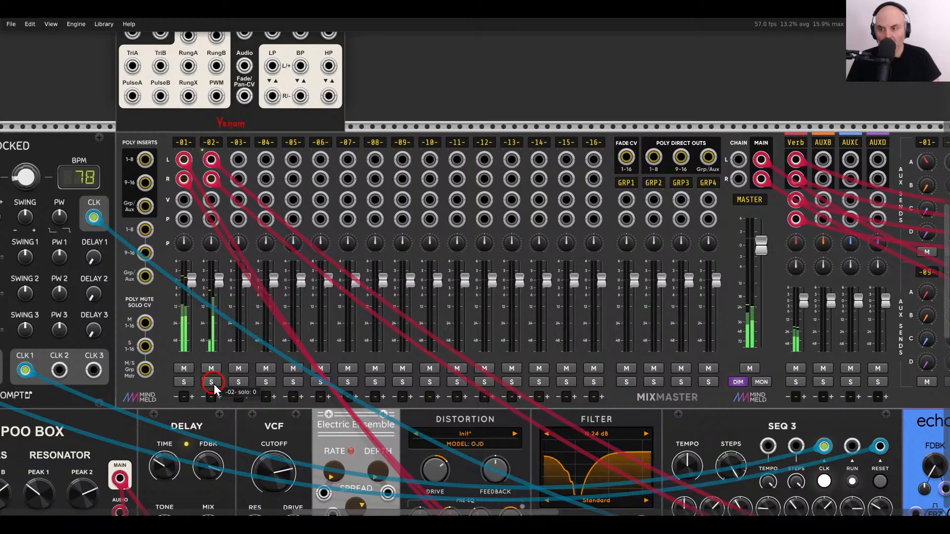
Lower the gain adjust slightly in MixMaster track 1's settings.
{"action": "left_click", "coordinate": [180, 144]}
{"action": "right_click", "coordinate": [180, 143]}
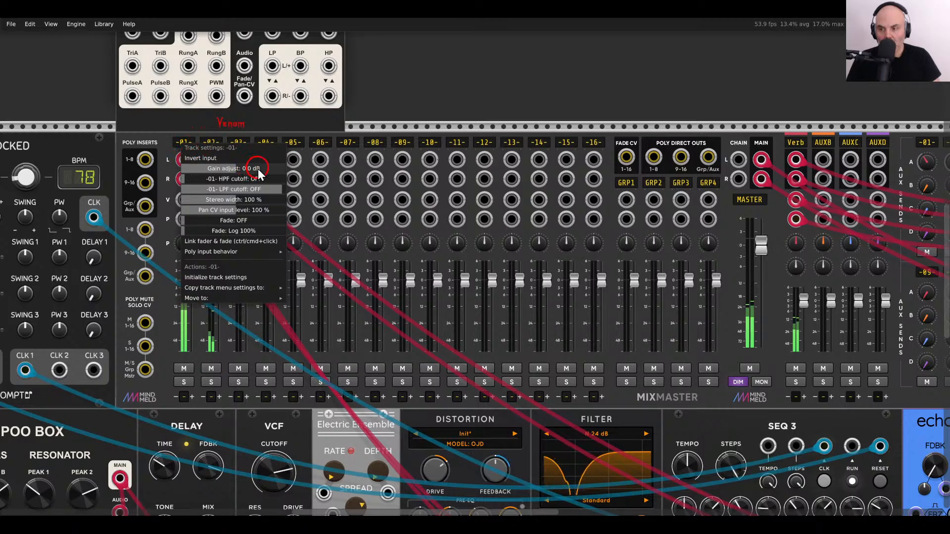
{"action": "left_click_drag", "start_coordinate": [216, 171], "coordinate": [205, 171]}
{"action": "left_click", "coordinate": [234, 143]}
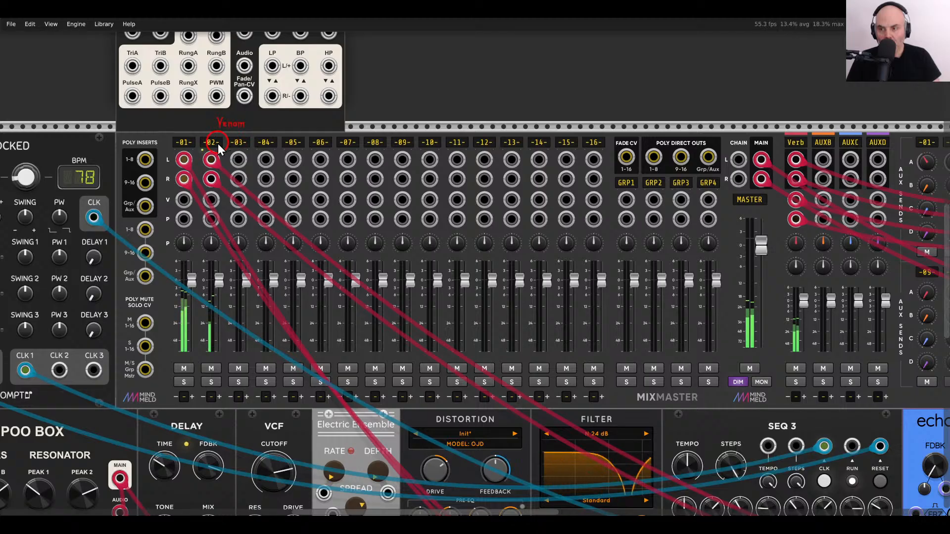
Lower the gain adjust in MixMaster track 2's settings to about -3.6 dB.
{"action": "right_click", "coordinate": [216, 143]}
{"action": "left_click_drag", "start_coordinate": [270, 171], "coordinate": [249, 173]}
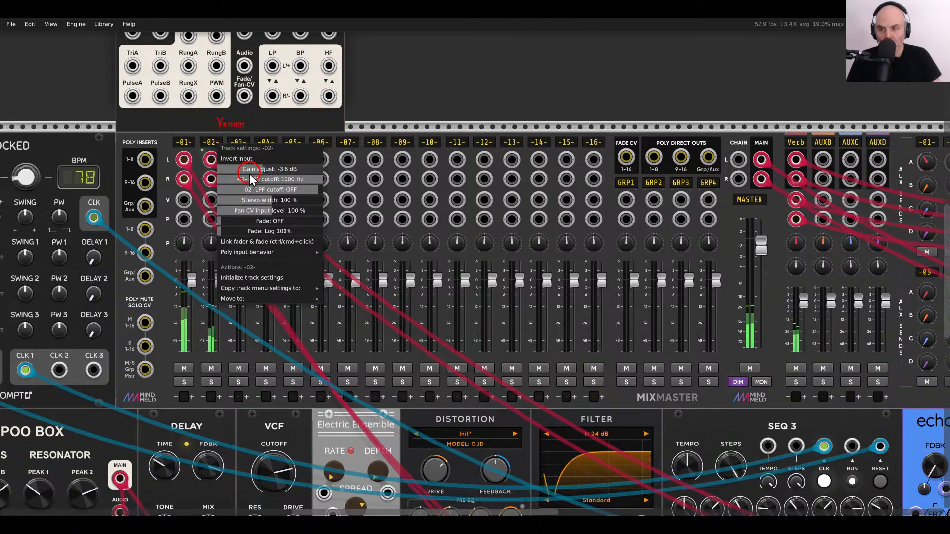
{"action": "left_click", "coordinate": [376, 114]}
{"action": "scroll", "coordinate": [438, 275], "scroll_direction": "down", "scroll_amount": 5}
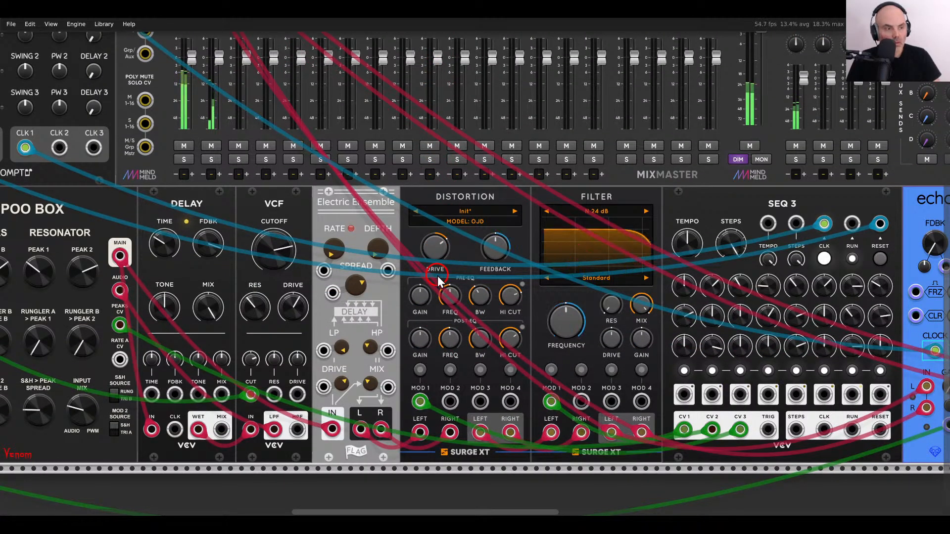
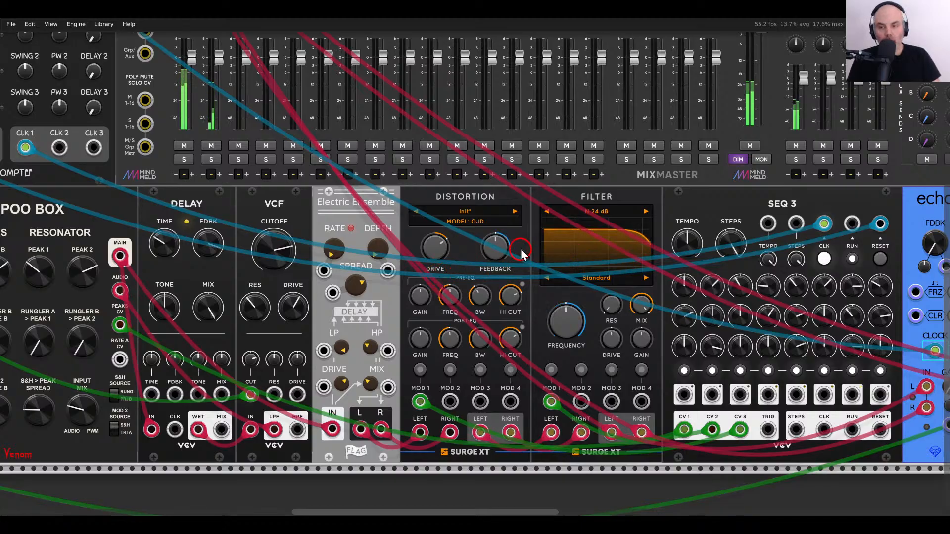
Select every module in the lower row and shift them together so the ad envelope lines up beneath Clocked's outer edge.
{"action": "scroll", "coordinate": [494, 209], "scroll_direction": "down", "scroll_amount": 2}
{"action": "scroll", "coordinate": [494, 210], "scroll_direction": "down", "scroll_amount": 1}
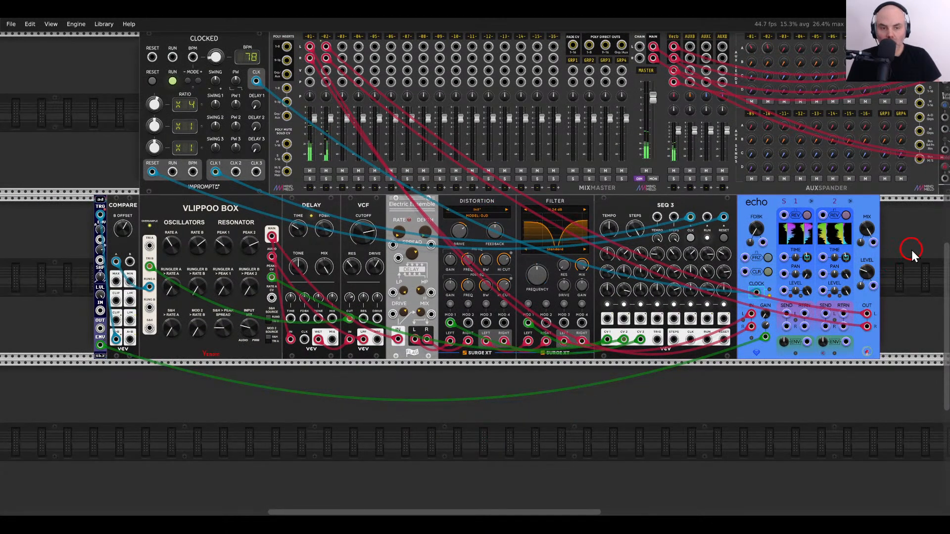
{"action": "left_click_drag", "start_coordinate": [911, 250], "coordinate": [146, 206]}
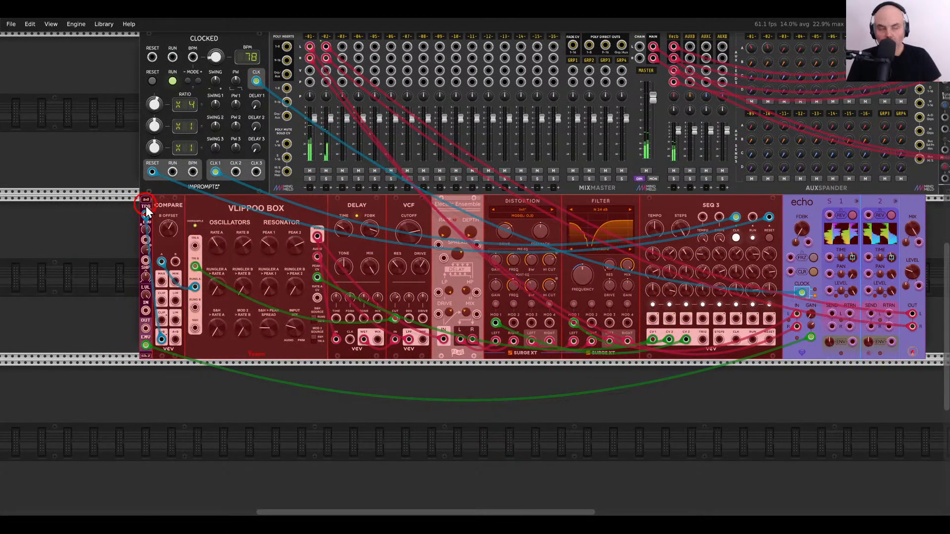
{"action": "left_click", "coordinate": [97, 219]}
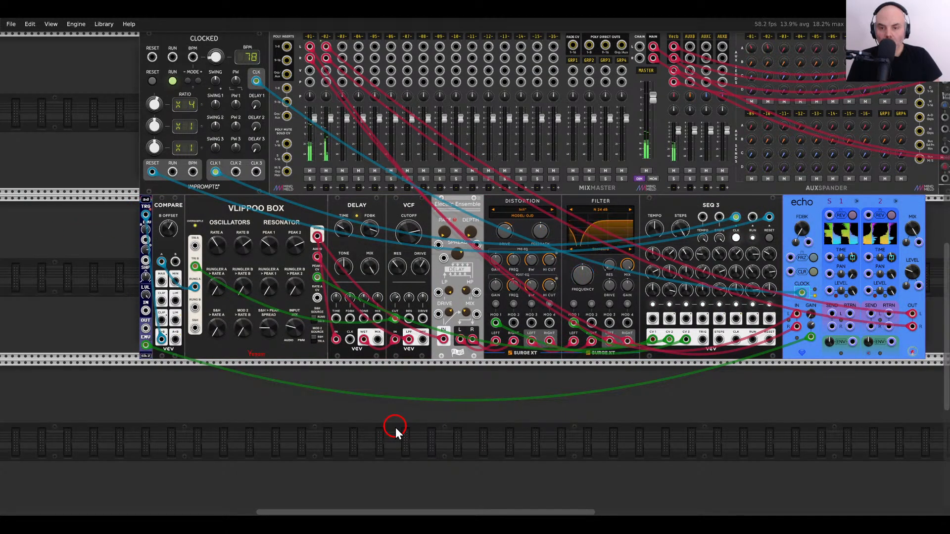
Compare the mix with and without solo on MixMaster track 2, leaving the Echo's track soloed.
{"action": "scroll", "coordinate": [385, 415], "scroll_direction": "down", "scroll_amount": 1}
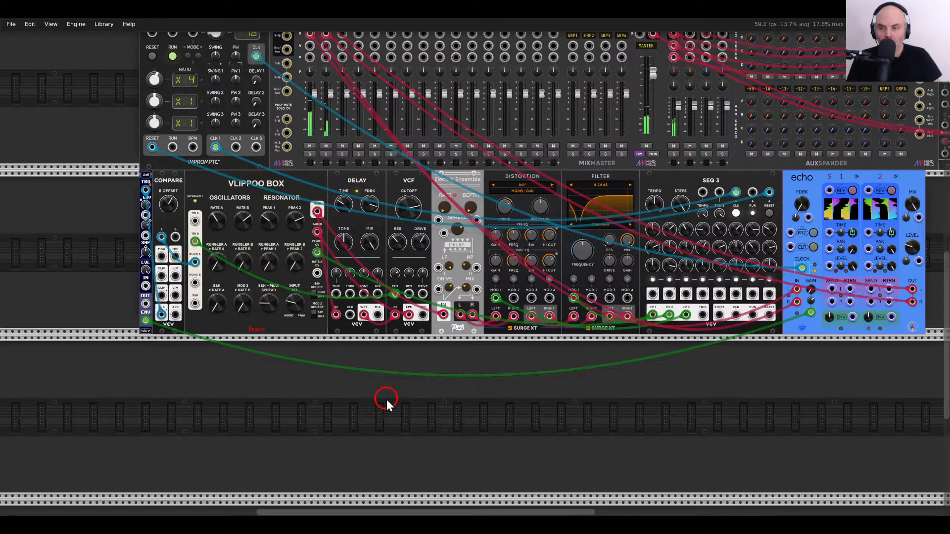
{"action": "scroll", "coordinate": [387, 399], "scroll_direction": "up", "scroll_amount": 2}
{"action": "left_click", "coordinate": [327, 204]}
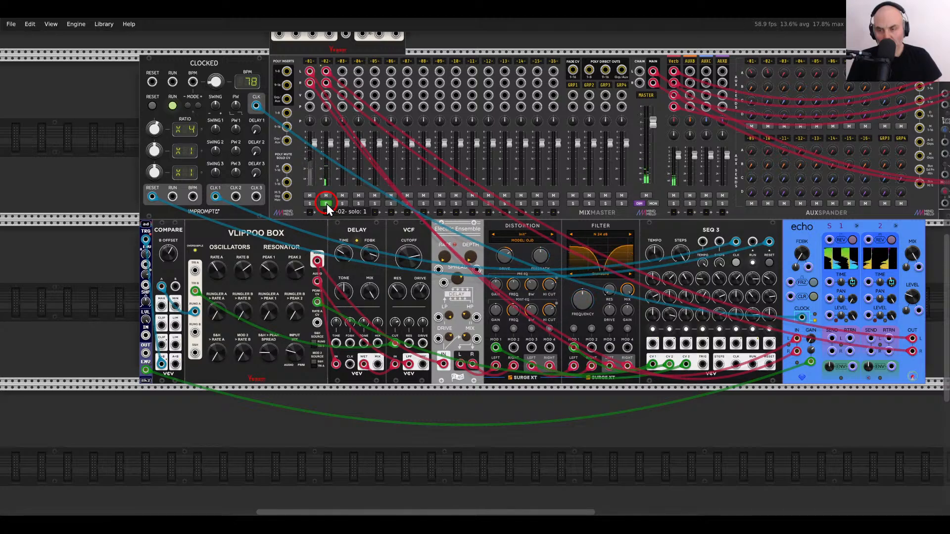
{"action": "left_click", "coordinate": [326, 204]}
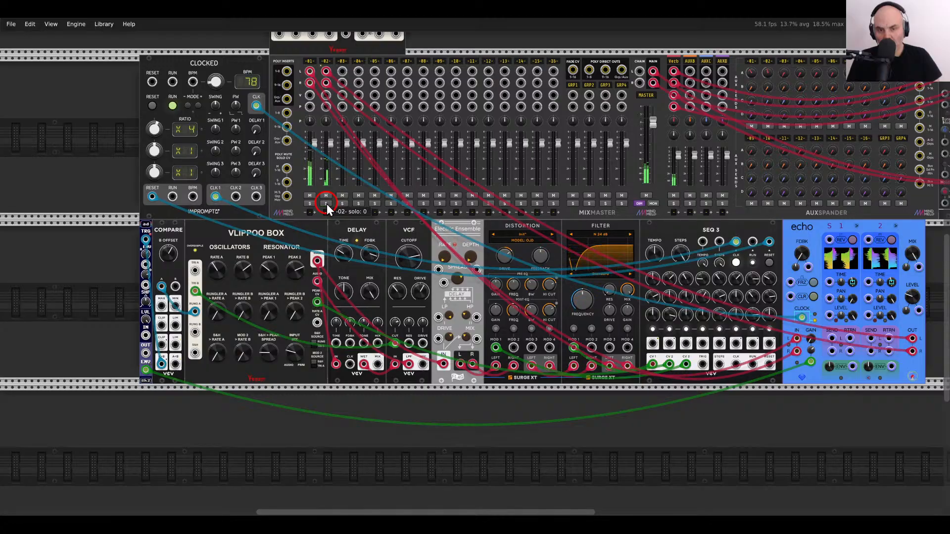
{"action": "left_click_drag", "start_coordinate": [662, 320], "coordinate": [267, 299]}
{"action": "left_click_drag", "start_coordinate": [99, 213], "coordinate": [298, 224]}
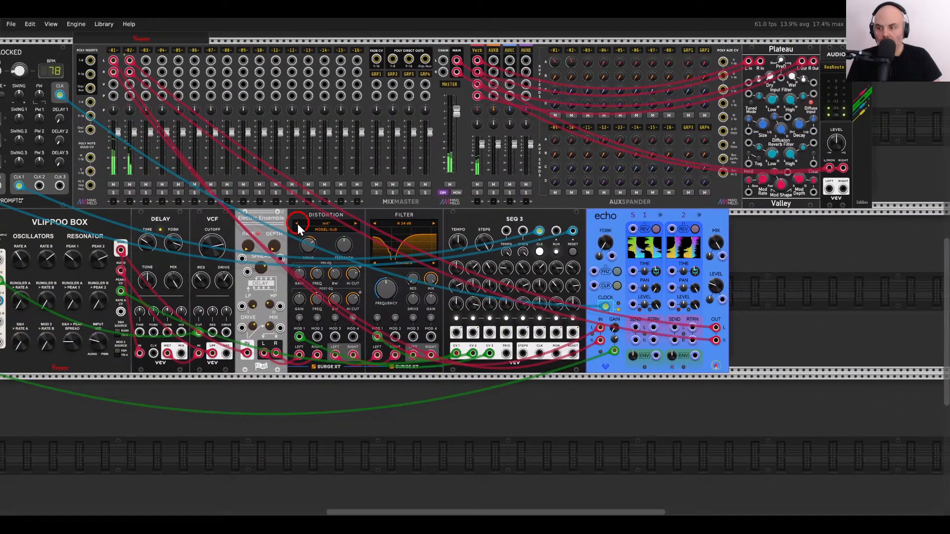
{"action": "left_click", "coordinate": [129, 193]}
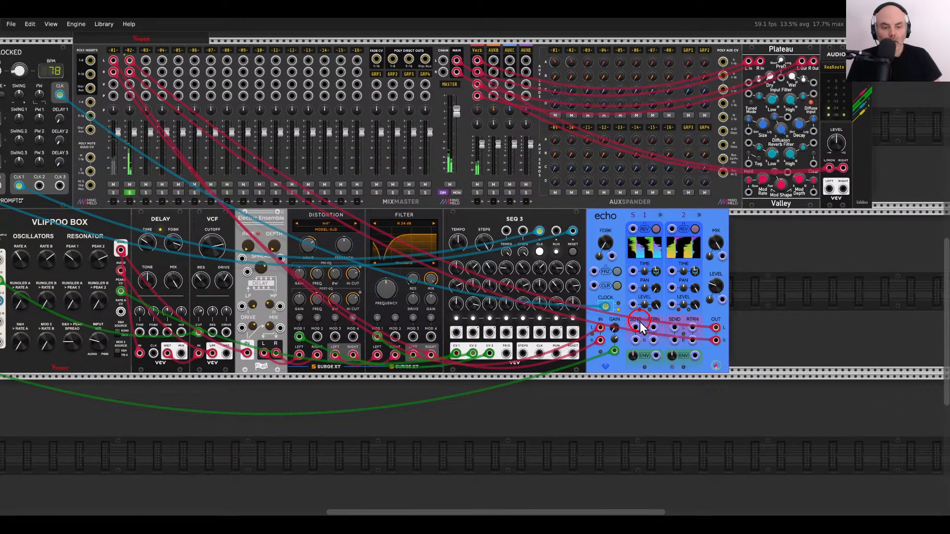
Unplug the clock cable from the Echo and switch off clock sync on both taps' delay times.
{"action": "scroll", "coordinate": [680, 334], "scroll_direction": "up", "scroll_amount": 5}
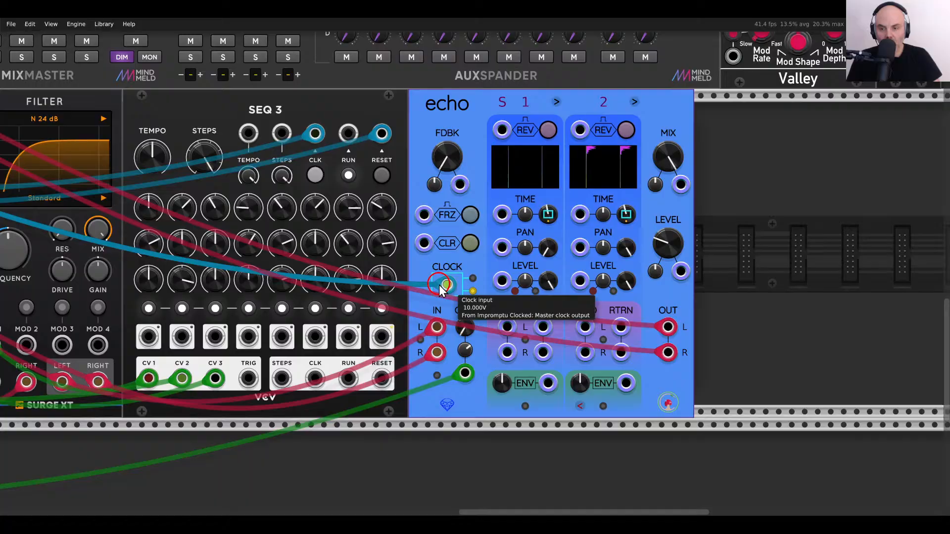
{"action": "left_click_drag", "start_coordinate": [442, 289], "coordinate": [445, 277]}
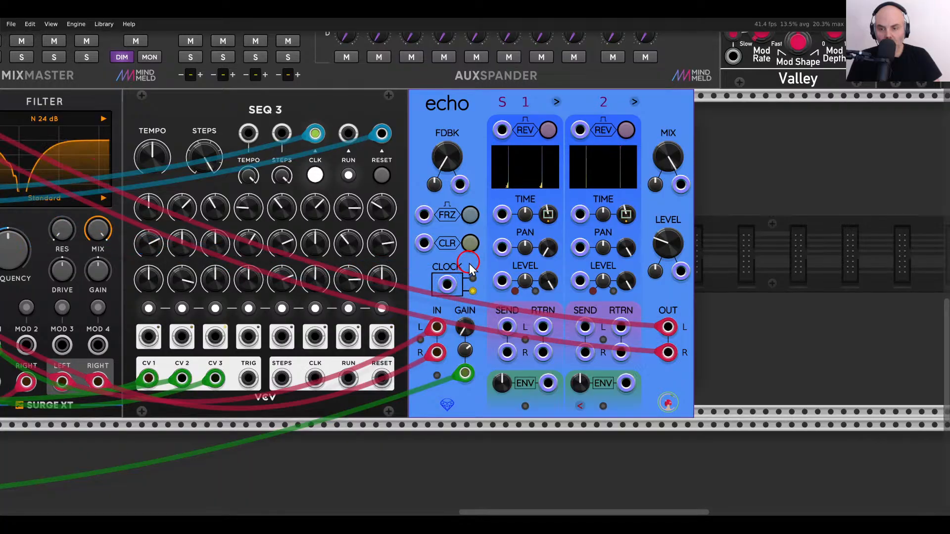
{"action": "left_click", "coordinate": [552, 214]}
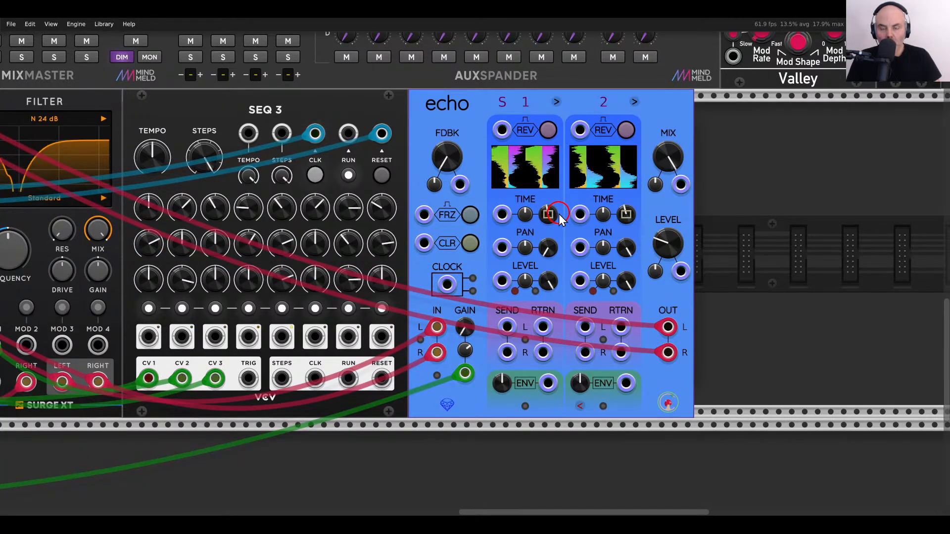
{"action": "scroll", "coordinate": [596, 217], "scroll_direction": "up", "scroll_amount": 3}
{"action": "left_click", "coordinate": [595, 217]}
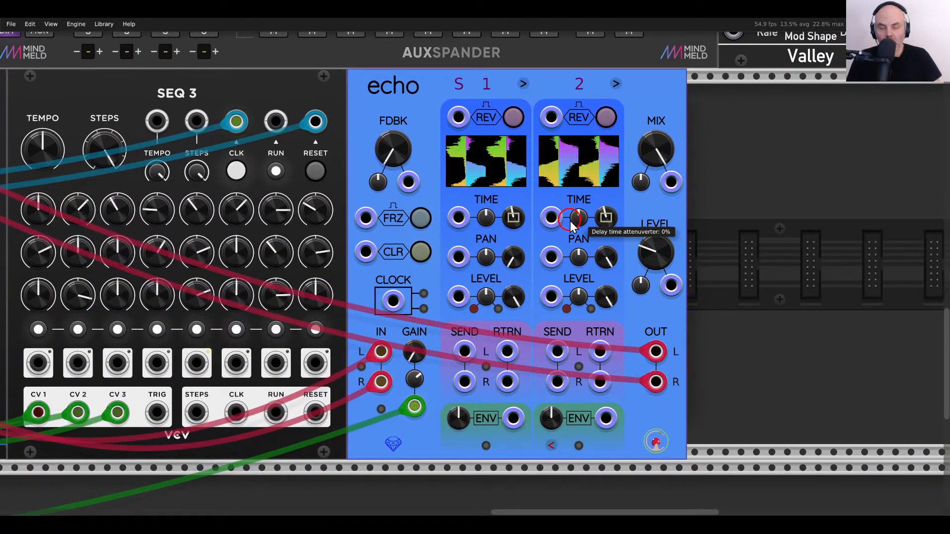
{"action": "left_click", "coordinate": [514, 218]}
{"action": "left_click_drag", "start_coordinate": [517, 220], "coordinate": [514, 237]}
{"action": "left_click", "coordinate": [608, 223]}
{"action": "left_click_drag", "start_coordinate": [607, 224], "coordinate": [608, 233]}
Raise the Echo's feedback and shorten both taps' free-running delay times, with tap 2 at about 0.165 s.
{"action": "left_click", "coordinate": [405, 154]}
{"action": "left_click_drag", "start_coordinate": [406, 154], "coordinate": [395, 97]}
{"action": "left_click_drag", "start_coordinate": [513, 220], "coordinate": [512, 243]}
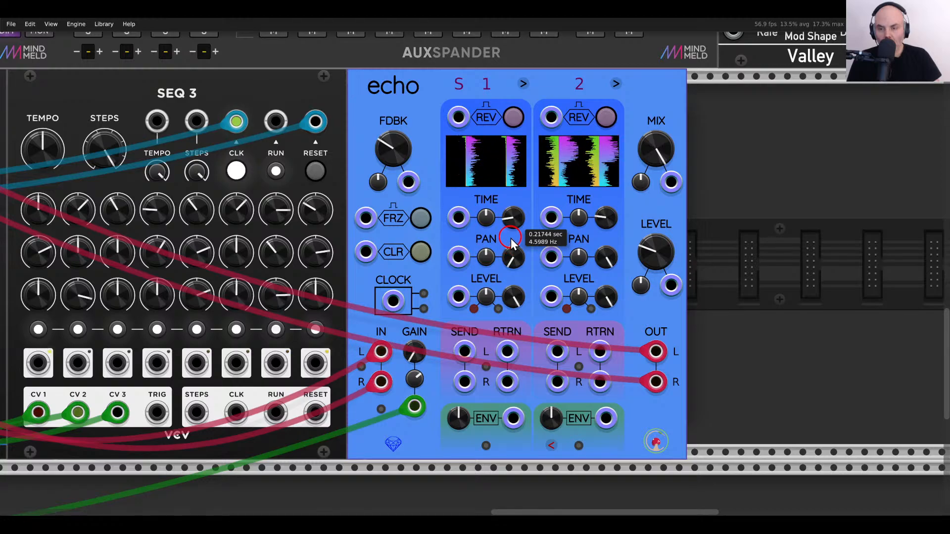
{"action": "left_click_drag", "start_coordinate": [606, 217], "coordinate": [602, 236]}
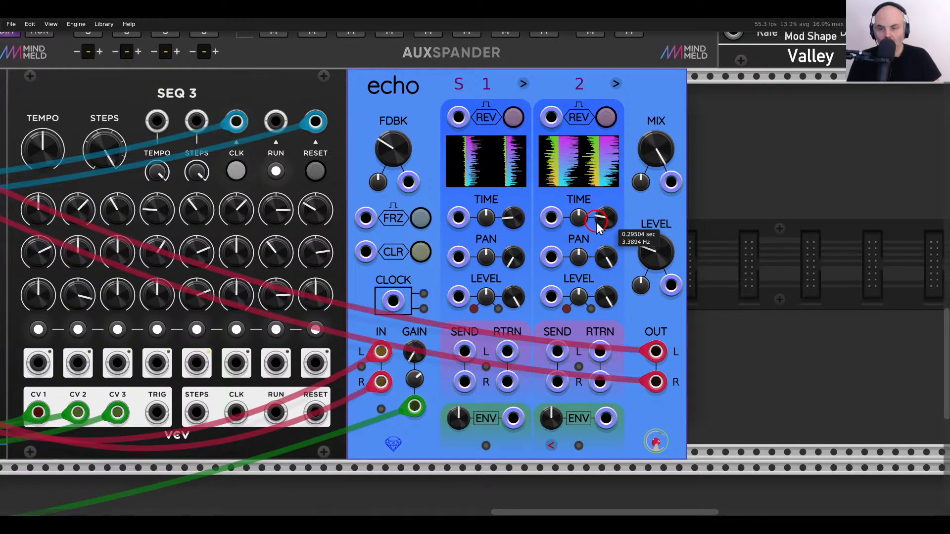
{"action": "left_click_drag", "start_coordinate": [579, 198], "coordinate": [584, 243]}
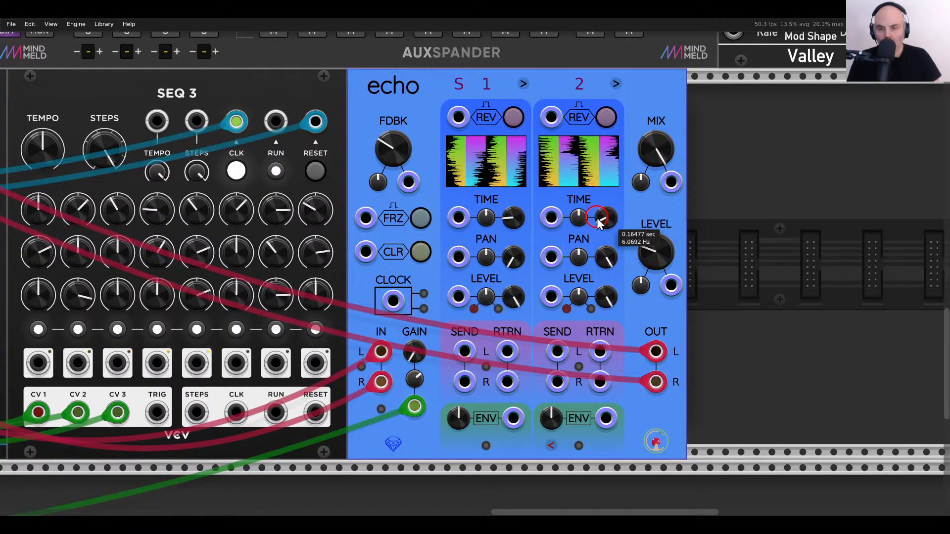
{"action": "left_click_drag", "start_coordinate": [513, 219], "coordinate": [512, 228]}
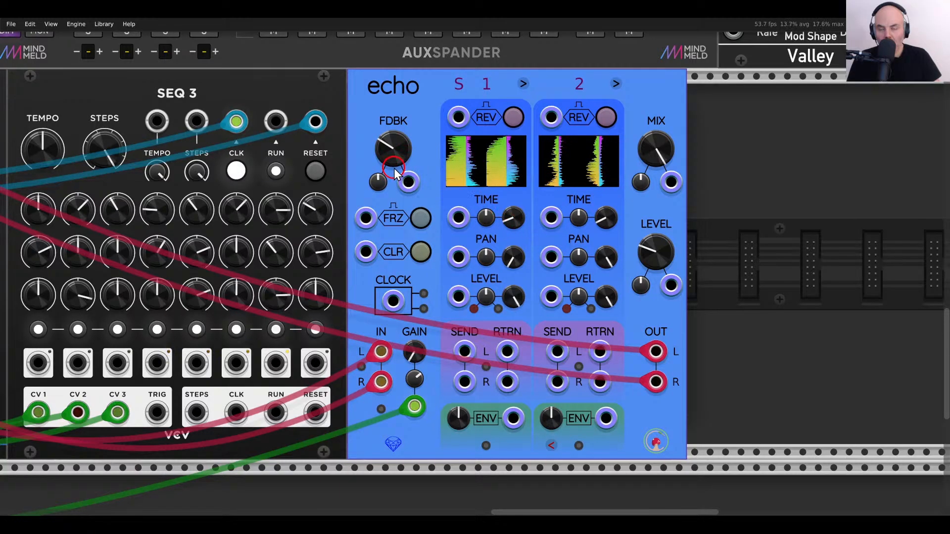
Raise the Echo's feedback to about 78%.
{"action": "left_click_drag", "start_coordinate": [393, 156], "coordinate": [357, 91]}
{"action": "left_click_drag", "start_coordinate": [391, 149], "coordinate": [388, 162]}
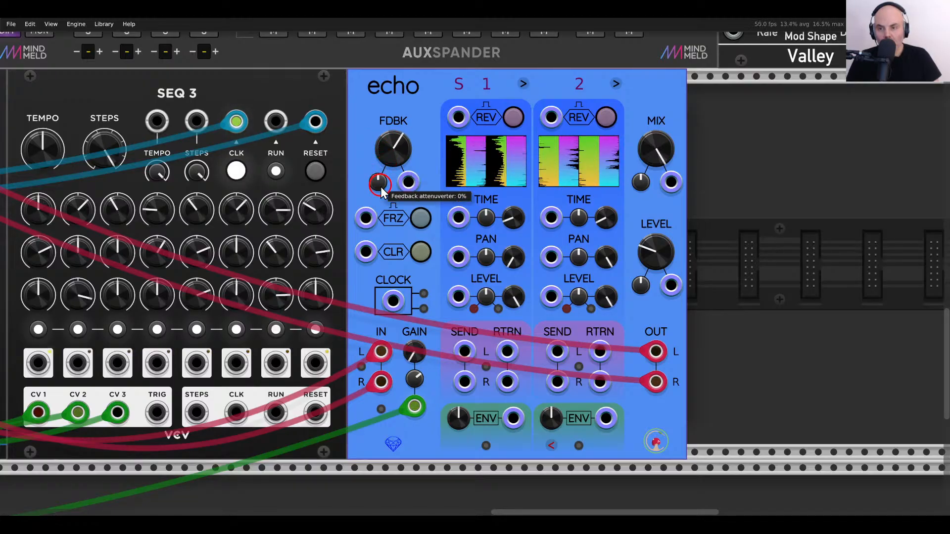
{"action": "scroll", "coordinate": [381, 186], "scroll_direction": "down", "scroll_amount": 5}
{"action": "left_click_drag", "start_coordinate": [234, 310], "coordinate": [641, 309]}
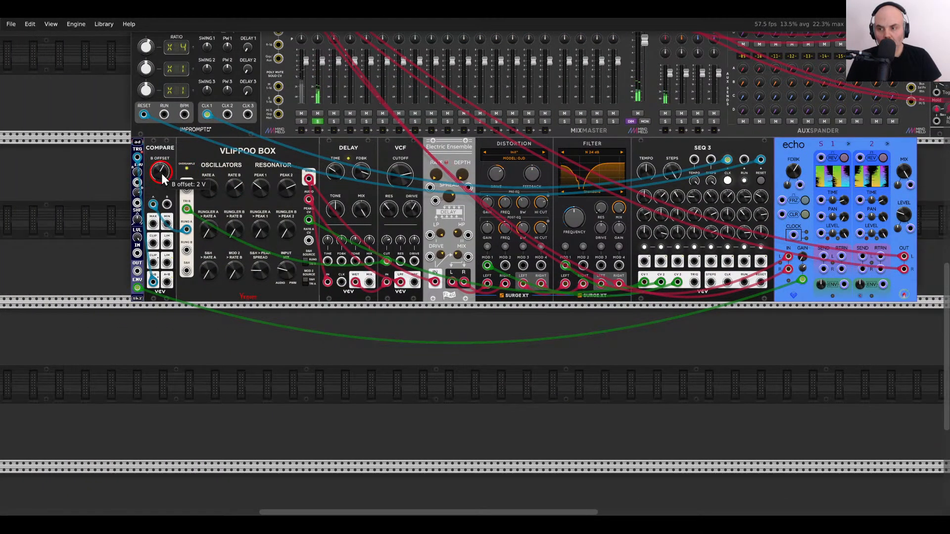
{"action": "left_click_drag", "start_coordinate": [739, 304], "coordinate": [426, 301]}
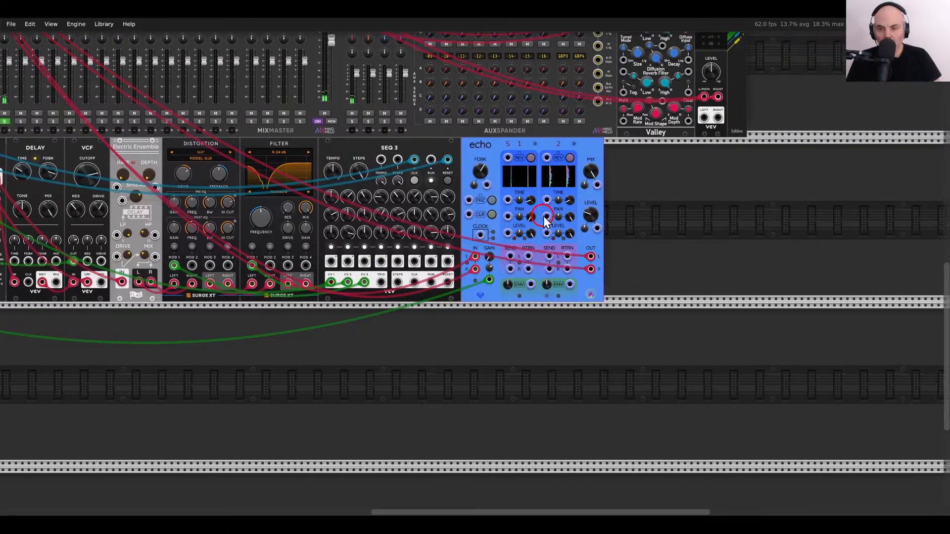
{"action": "scroll", "coordinate": [544, 203], "scroll_direction": "up", "scroll_amount": 4}
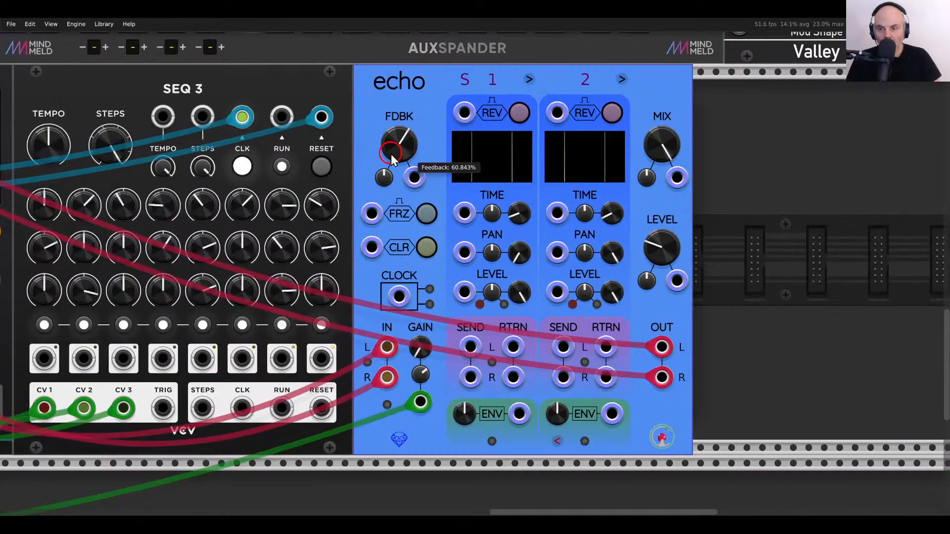
{"action": "left_click_drag", "start_coordinate": [384, 143], "coordinate": [382, 123]}
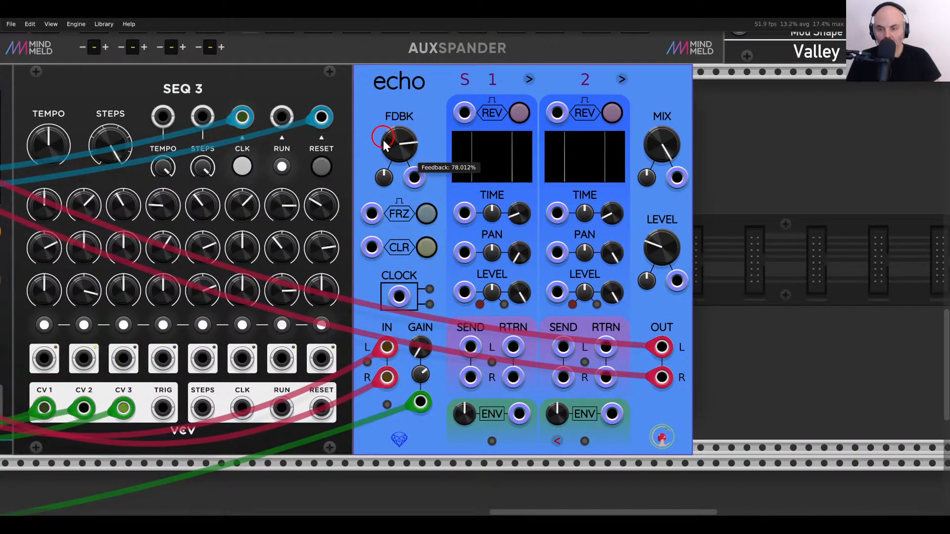
Add a VCV Scope beside the ad envelope and patch VLIPPOO BOX's Rungler A output into its channel 1 input.
{"action": "scroll", "coordinate": [378, 295], "scroll_direction": "down", "scroll_amount": 4}
{"action": "scroll", "coordinate": [332, 306], "scroll_direction": "left", "scroll_amount": 10}
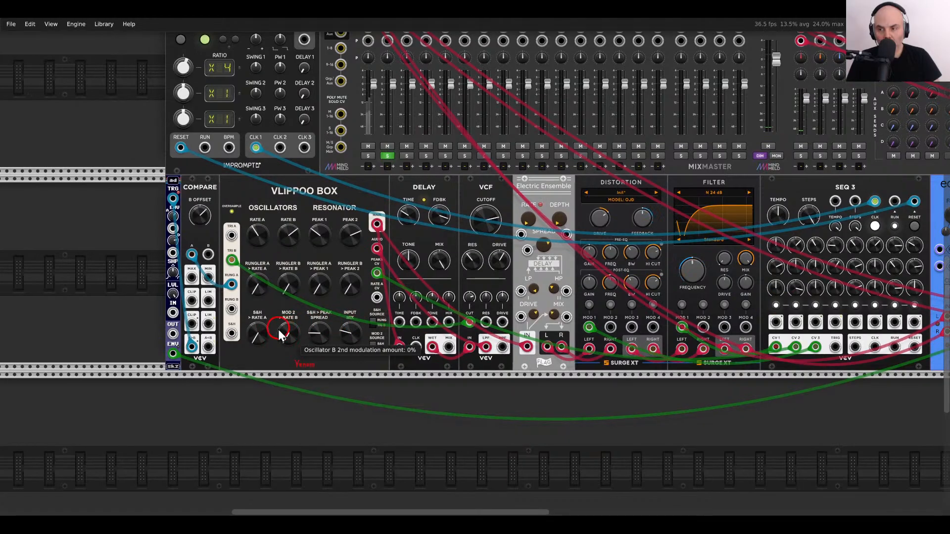
{"action": "right_click", "coordinate": [126, 280]}
{"action": "left_click", "coordinate": [132, 210]}
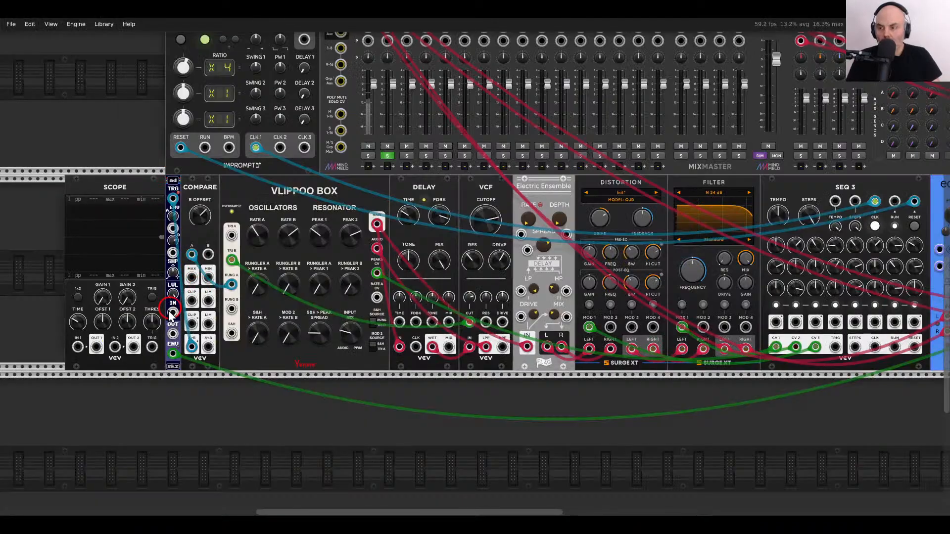
{"action": "left_click_drag", "start_coordinate": [77, 346], "coordinate": [231, 285]}
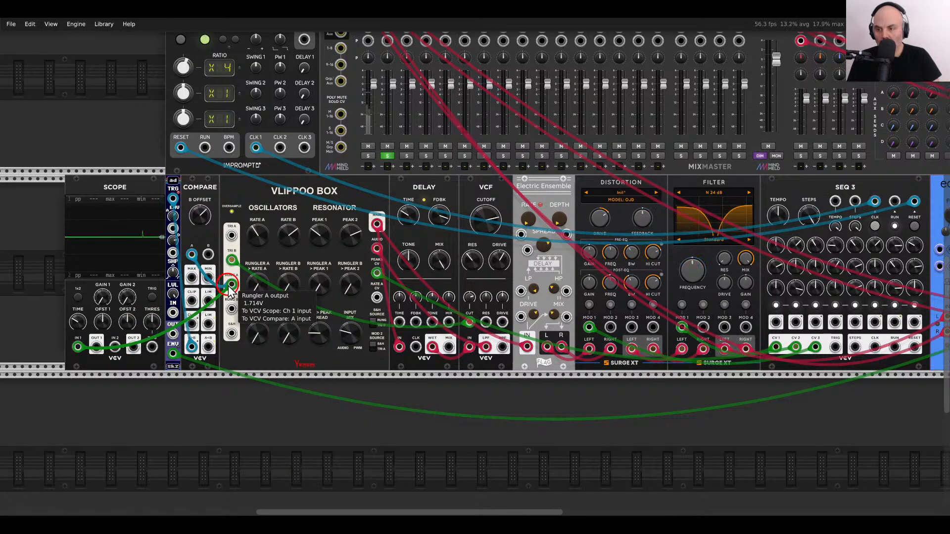
{"action": "scroll", "coordinate": [213, 271], "scroll_direction": "up", "scroll_amount": 3}
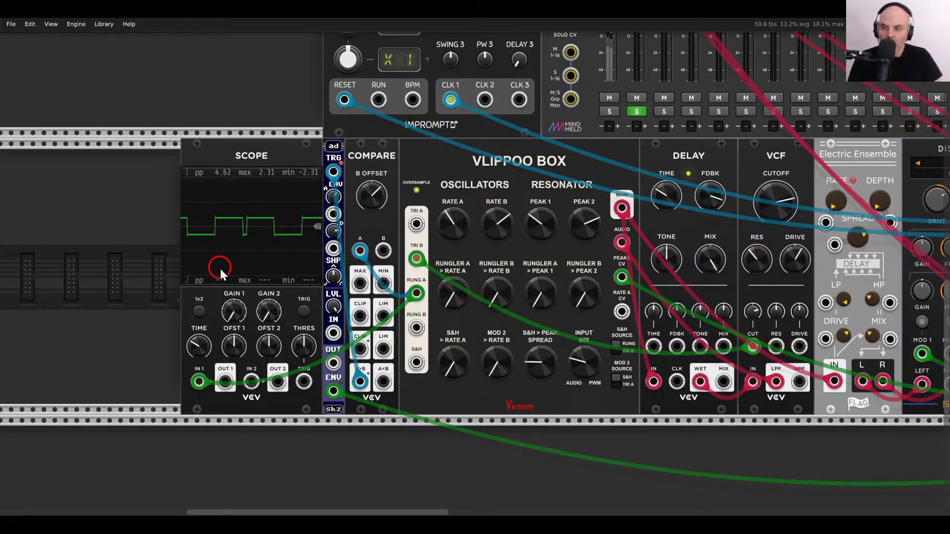
{"action": "left_click_drag", "start_coordinate": [371, 198], "coordinate": [298, 159]}
{"action": "key", "text": "Delete"}
{"action": "scroll", "coordinate": [318, 218], "scroll_direction": "down", "scroll_amount": 2}
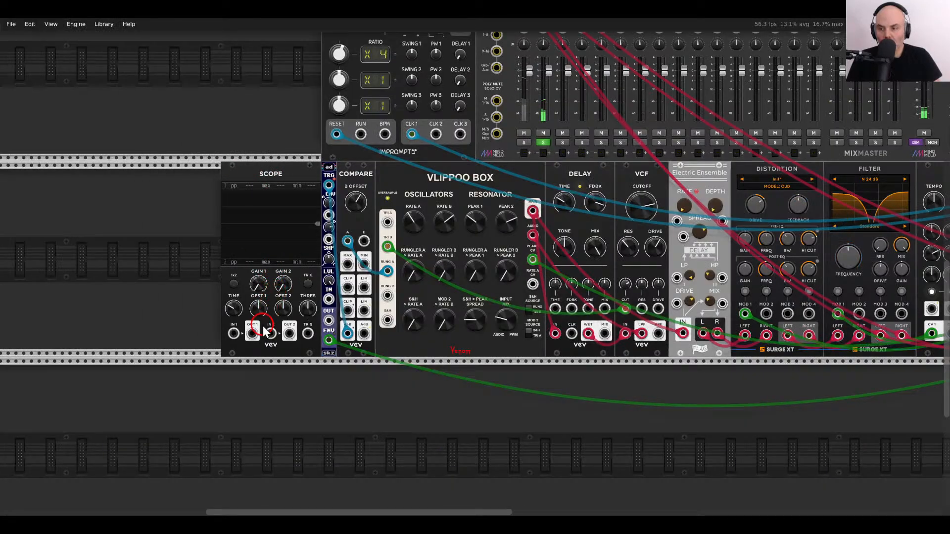
{"action": "scroll", "coordinate": [242, 332], "scroll_direction": "up", "scroll_amount": 2}
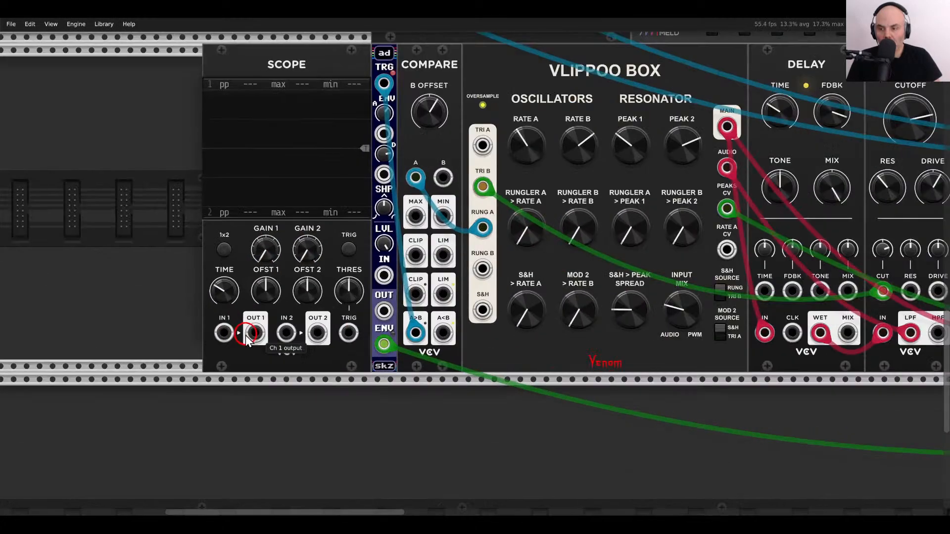
{"action": "mouse_move", "coordinate": [224, 333]}
{"action": "left_mouse_down"}
{"action": "mouse_move", "coordinate": [238, 341]}
{"action": "mouse_move", "coordinate": [381, 319]}
{"action": "mouse_move", "coordinate": [396, 301]}
{"action": "mouse_move", "coordinate": [483, 311]}
{"action": "mouse_move", "coordinate": [474, 311]}
{"action": "left_mouse_up"}
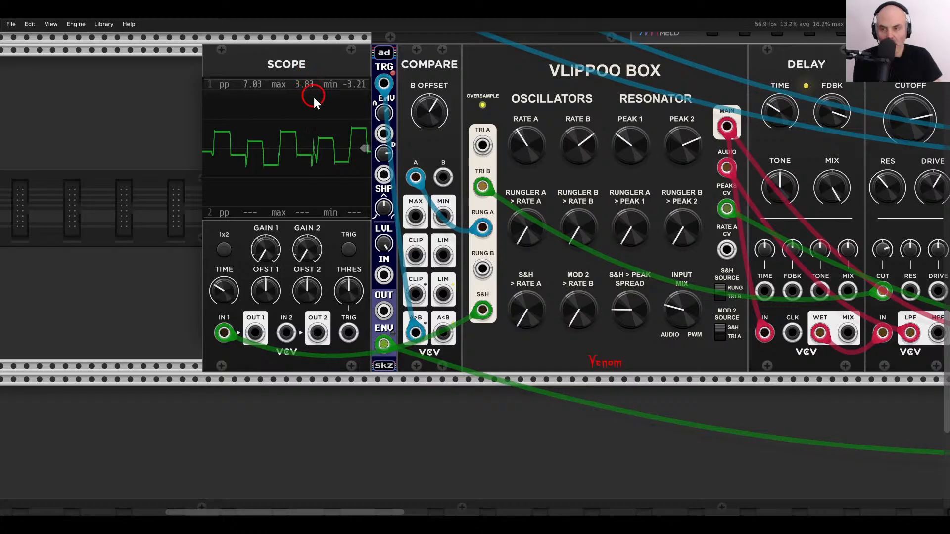
{"action": "key", "text": "Delete"}
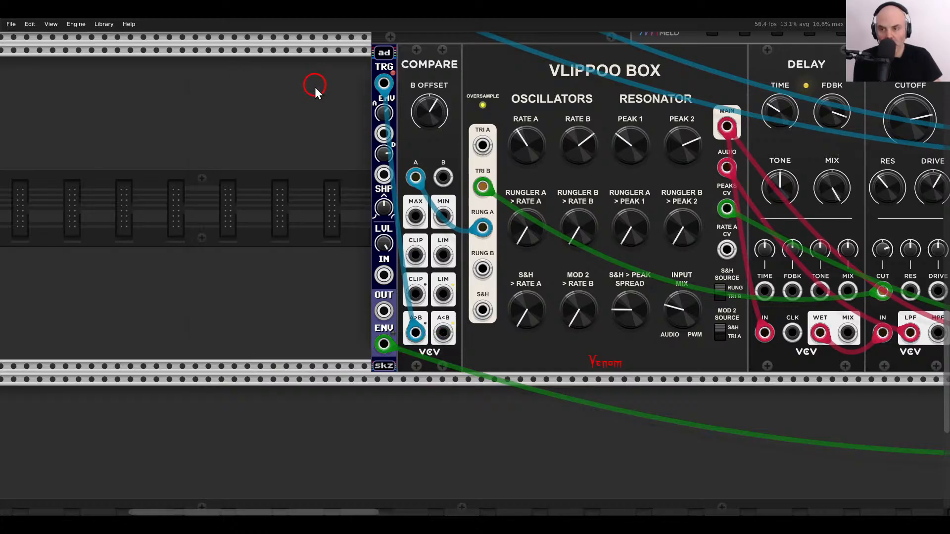
Raise the Echo's feedback to about 88%.
{"action": "scroll", "coordinate": [540, 279], "scroll_direction": "down", "scroll_amount": 5}
{"action": "scroll", "coordinate": [420, 324], "scroll_direction": "up", "scroll_amount": 3}
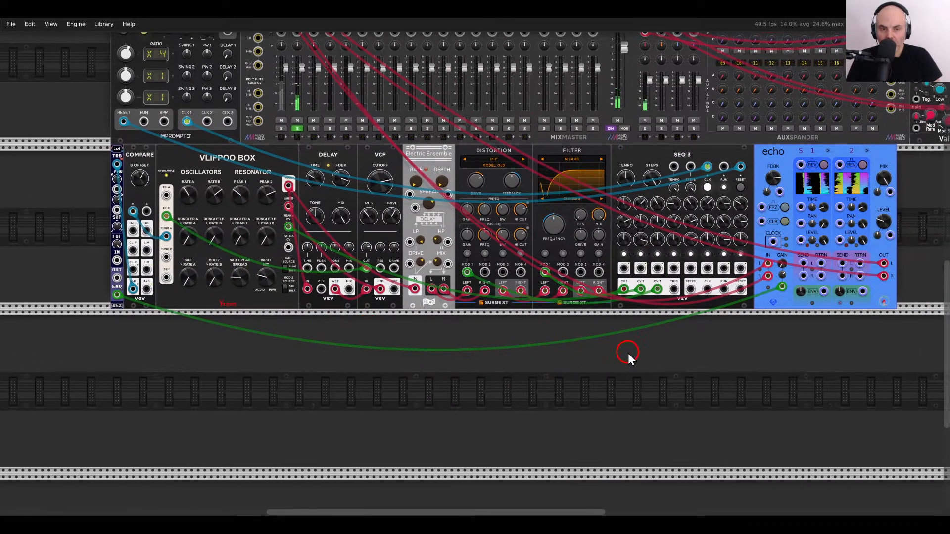
{"action": "scroll", "coordinate": [769, 197], "scroll_direction": "up", "scroll_amount": 3}
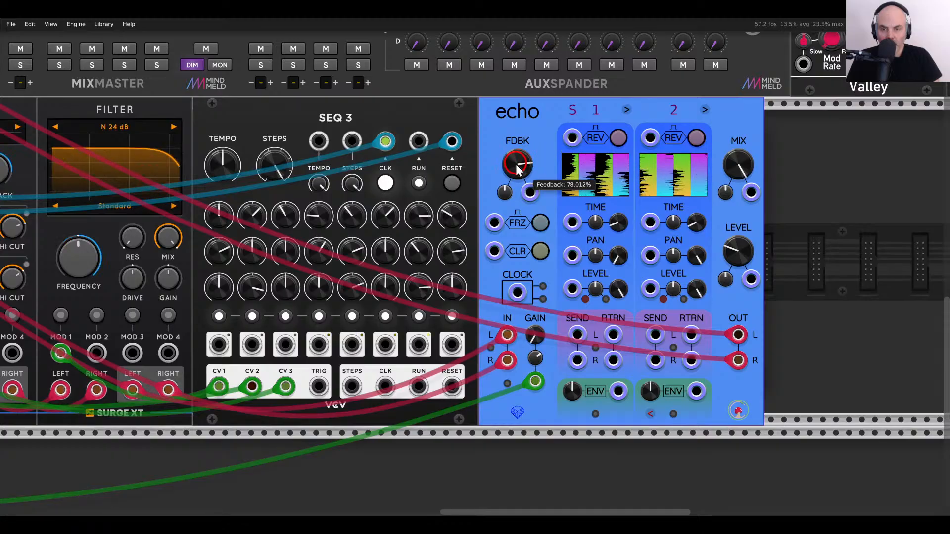
{"action": "left_click_drag", "start_coordinate": [514, 163], "coordinate": [509, 149]}
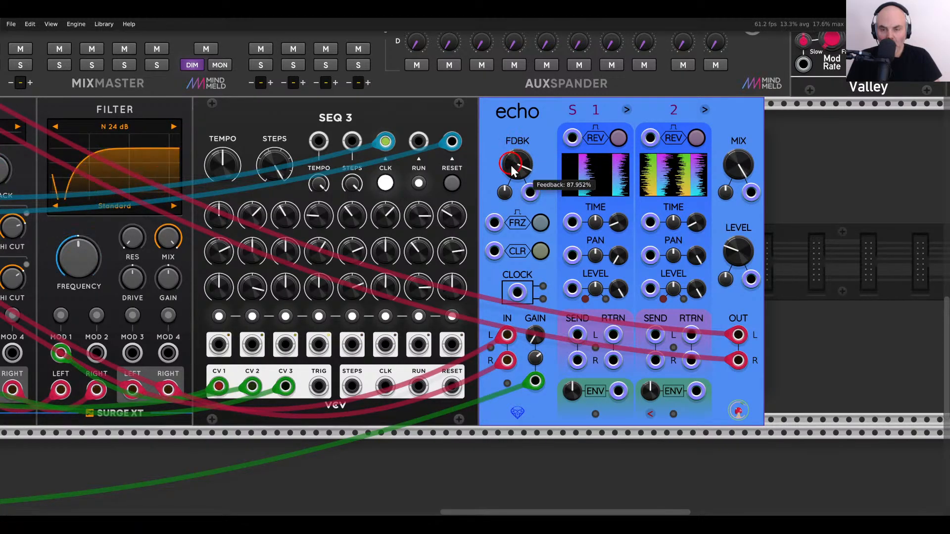
Search the module library for a phaser and add the VCV Phaser beside the Echo.
{"action": "scroll", "coordinate": [503, 199], "scroll_direction": "right", "scroll_amount": 1}
{"action": "scroll", "coordinate": [502, 203], "scroll_direction": "right", "scroll_amount": 5}
{"action": "right_click", "coordinate": [731, 236]}
{"action": "type", "text": "phas"}
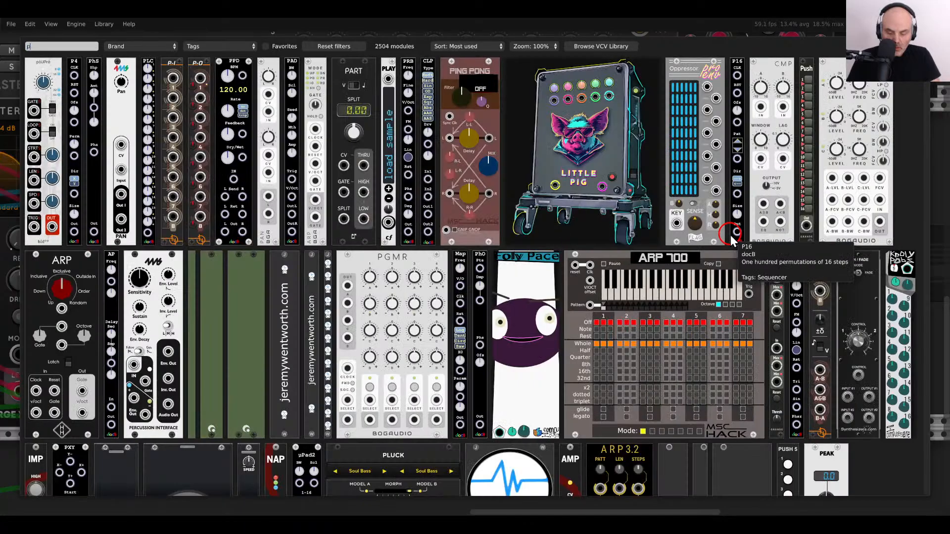
{"action": "type", "text": "er"}
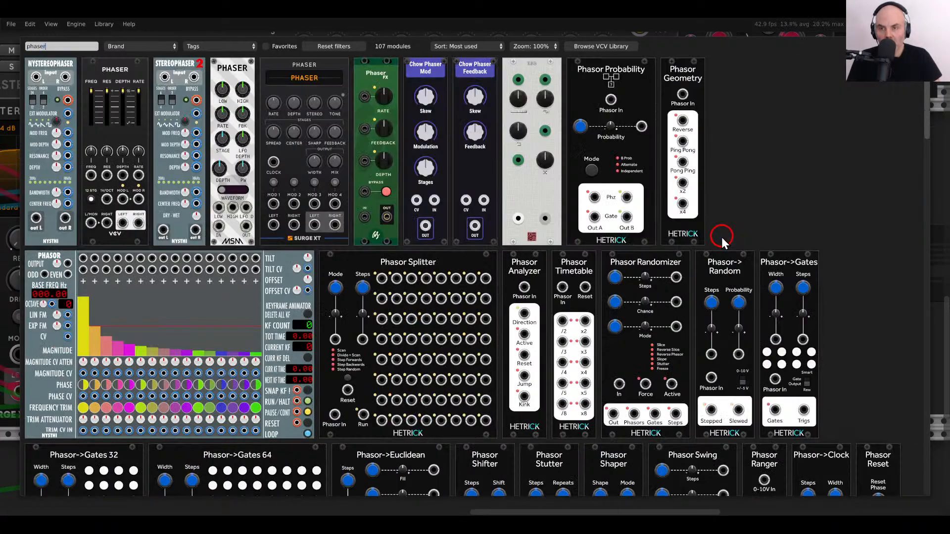
{"action": "left_click", "coordinate": [123, 143]}
Route the Echo's stereo outputs through the Phaser, feeding the Phaser's left and right outputs into mixer channel 2.
{"action": "left_click_drag", "start_coordinate": [626, 336], "coordinate": [724, 388]}
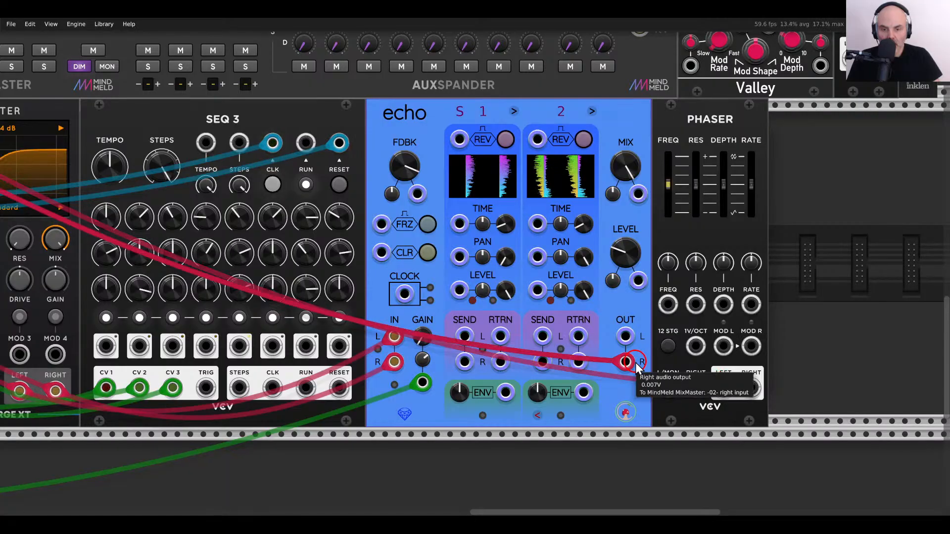
{"action": "left_click_drag", "start_coordinate": [626, 362], "coordinate": [751, 388]}
{"action": "left_click_drag", "start_coordinate": [626, 335], "coordinate": [632, 360]}
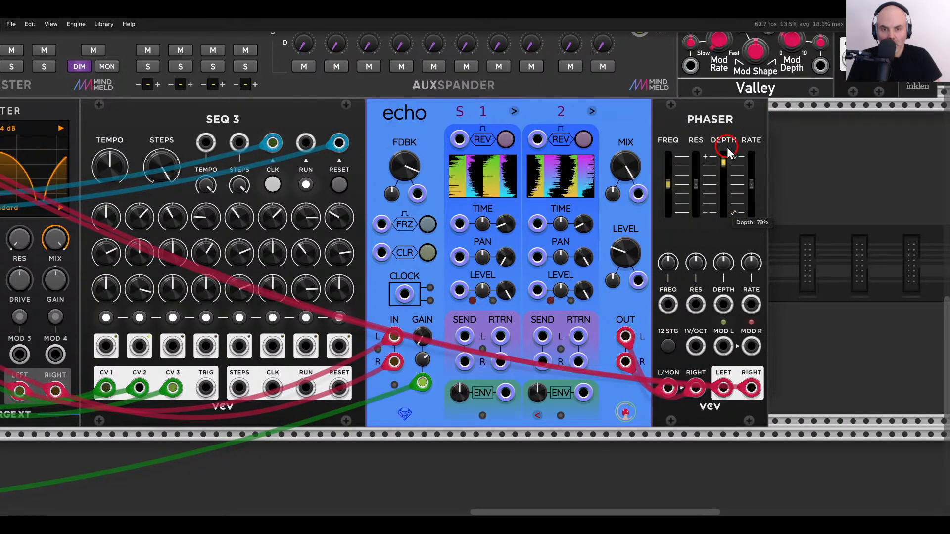
Set the Phaser to maximum depth, raised frequency, lowered rate and about 38% resonance, and enable its 12-stage mode.
{"action": "left_click_drag", "start_coordinate": [698, 167], "coordinate": [696, 187]}
{"action": "left_click", "coordinate": [699, 180]}
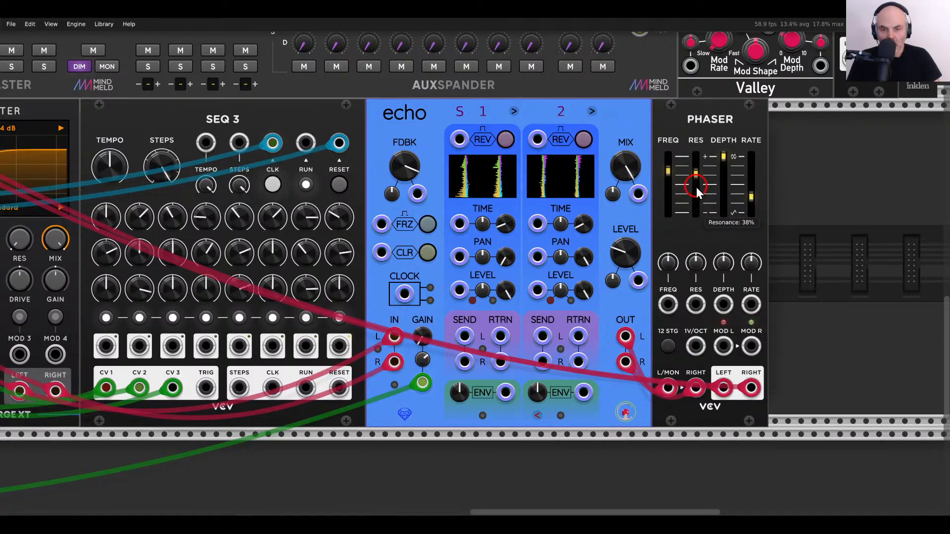
{"action": "left_click", "coordinate": [668, 346]}
Raise the Echo's output level slightly and turn off the solo on mixer channel 2.
{"action": "scroll", "coordinate": [677, 260], "scroll_direction": "down", "scroll_amount": 3}
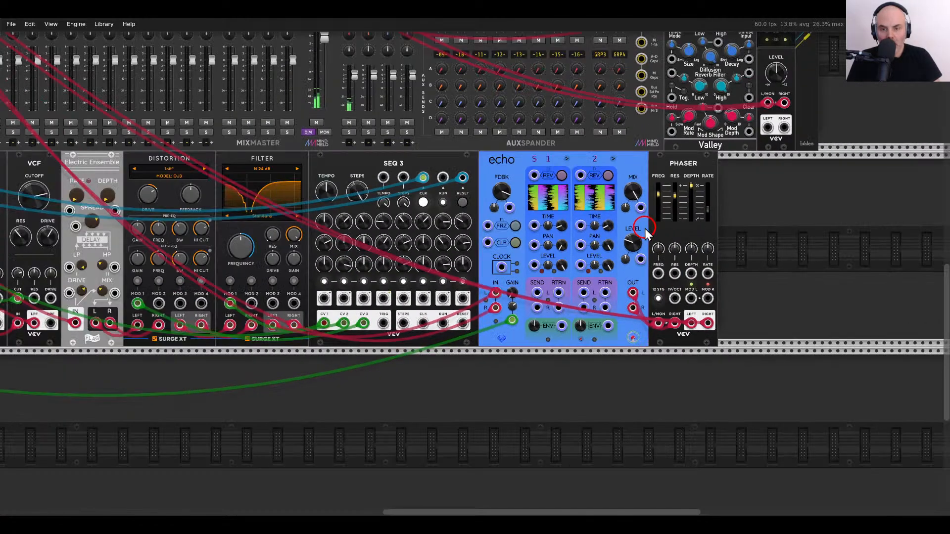
{"action": "mouse_move", "coordinate": [633, 242]}
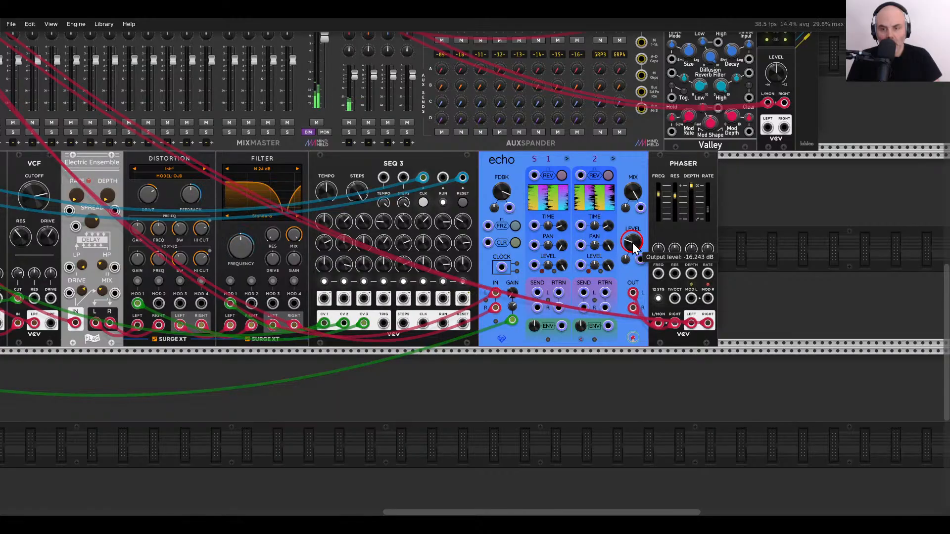
{"action": "left_click_drag", "start_coordinate": [636, 241], "coordinate": [635, 237]}
{"action": "scroll", "coordinate": [569, 231], "scroll_direction": "left", "scroll_amount": 7}
{"action": "scroll", "coordinate": [569, 232], "scroll_direction": "up", "scroll_amount": 2}
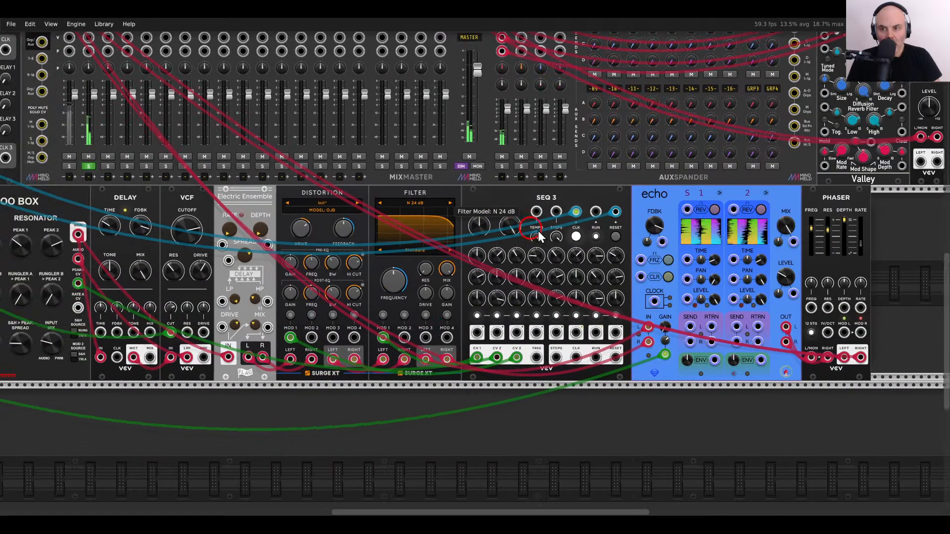
{"action": "left_click", "coordinate": [284, 212]}
{"action": "left_click", "coordinate": [285, 212]}
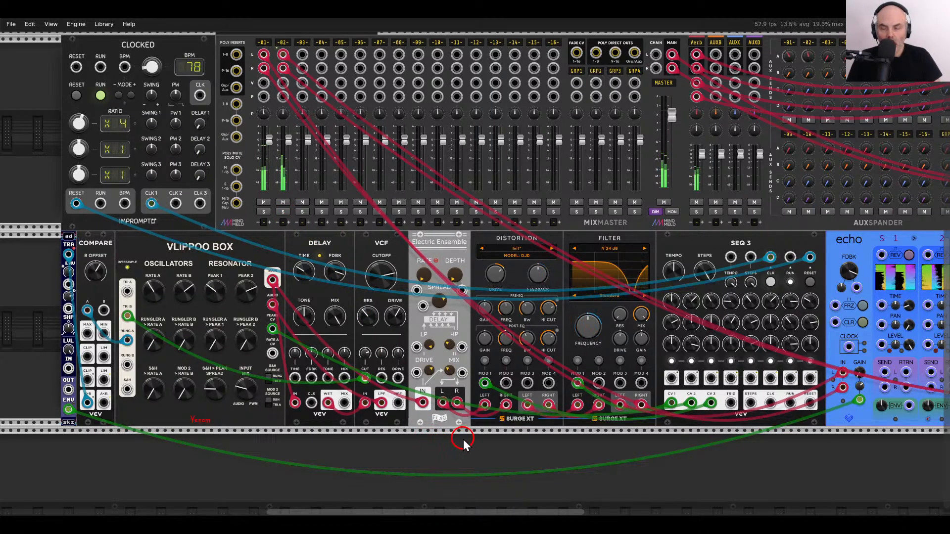
Move VLIPPOO BOX+ beside the ad envelope, and move the whole chain from ad to Phaser above the clock and mixer.
{"action": "scroll", "coordinate": [465, 437], "scroll_direction": "down", "scroll_amount": 2}
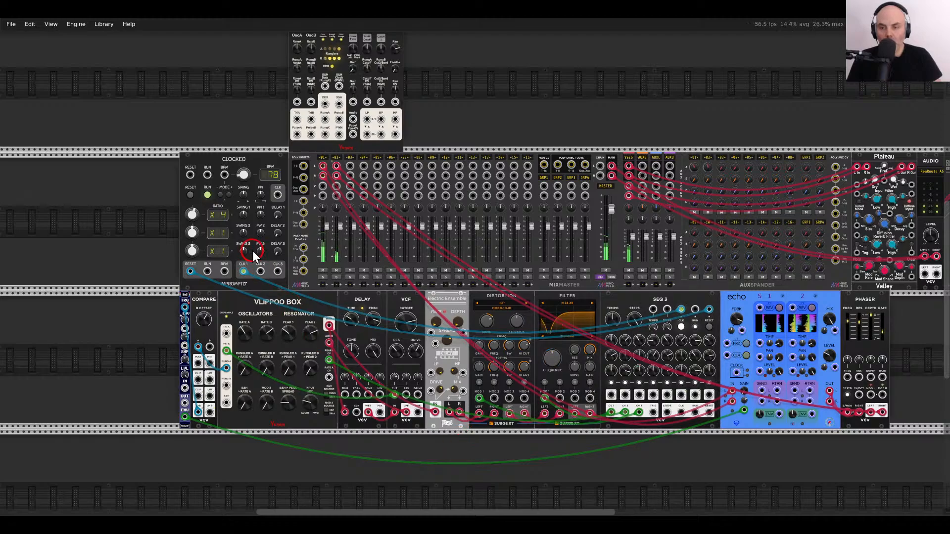
{"action": "left_click_drag", "start_coordinate": [366, 142], "coordinate": [108, 402]}
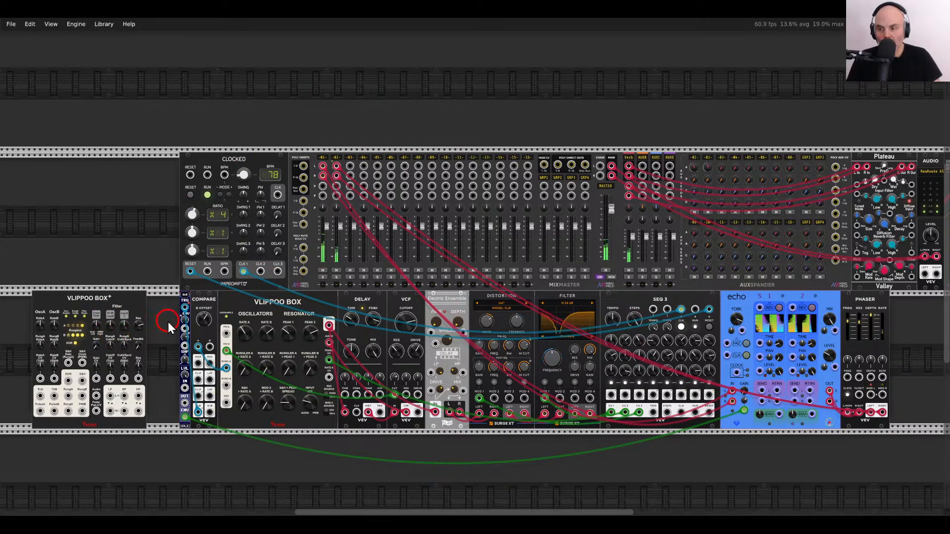
{"action": "left_click_drag", "start_coordinate": [168, 322], "coordinate": [872, 333]}
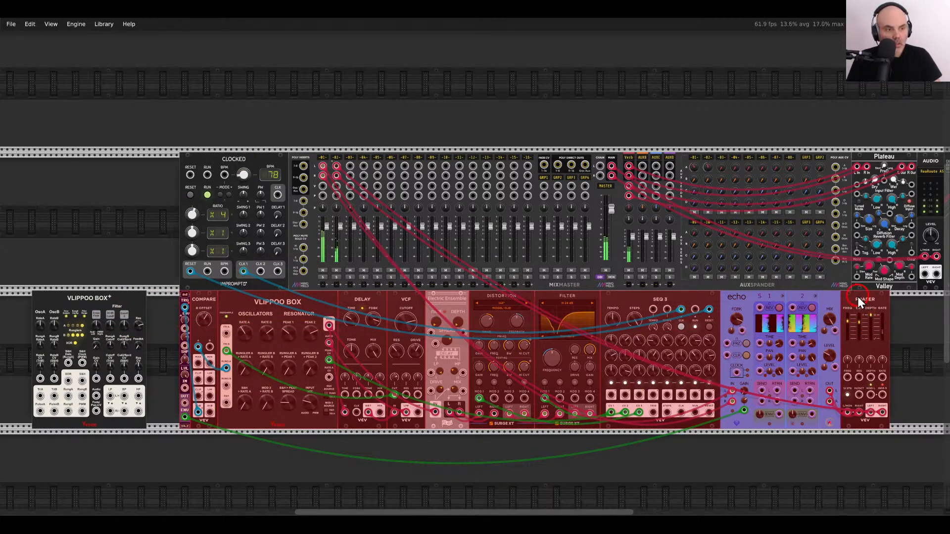
{"action": "left_click_drag", "start_coordinate": [859, 297], "coordinate": [812, 109]}
{"action": "left_click_drag", "start_coordinate": [243, 147], "coordinate": [279, 147]}
Move VLIPPOO BOX+ into the emptied row beneath the clock and mixer.
{"action": "left_click", "coordinate": [197, 377]}
{"action": "left_click_drag", "start_coordinate": [127, 309], "coordinate": [334, 304]}
{"action": "scroll", "coordinate": [262, 346], "scroll_direction": "up", "scroll_amount": 6}
{"action": "left_click_drag", "start_coordinate": [322, 386], "coordinate": [466, 284]}
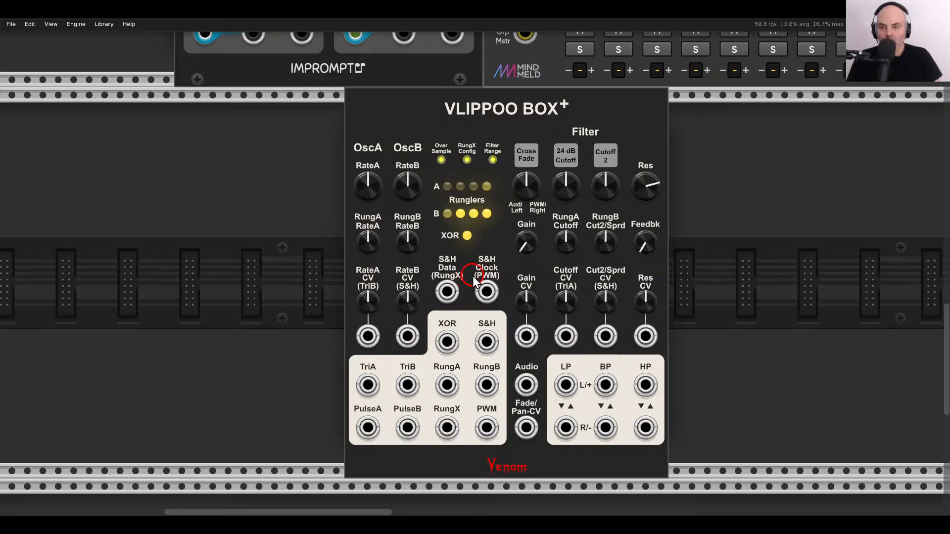
{"action": "scroll", "coordinate": [473, 281], "scroll_direction": "down", "scroll_amount": 1}
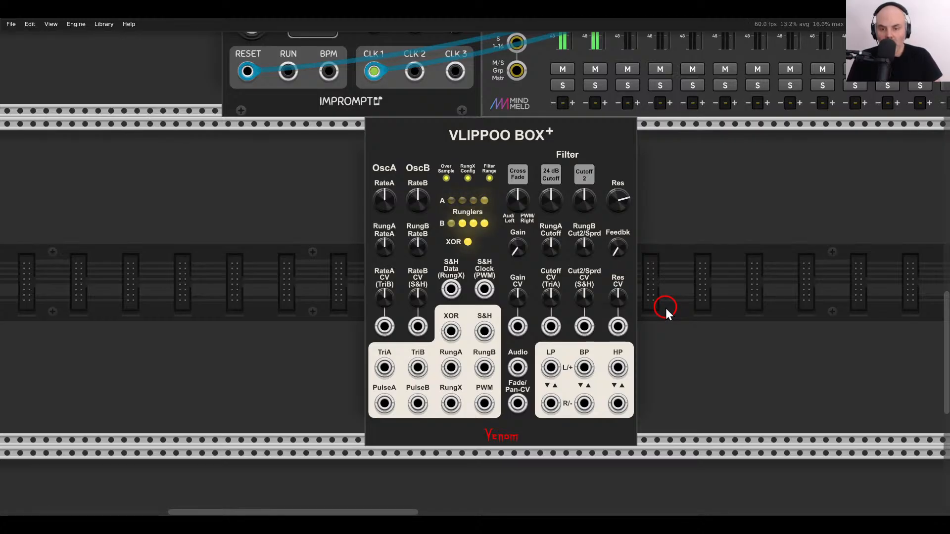
Patch VLIPPOO BOX+'s L/+ and R/- band-pass outputs into mixer channel 3's stereo inputs and solo that channel.
{"action": "left_click_drag", "start_coordinate": [584, 367], "coordinate": [627, 106]}
{"action": "scroll", "coordinate": [592, 347], "scroll_direction": "up", "scroll_amount": 10}
{"action": "left_click_drag", "start_coordinate": [627, 128], "coordinate": [584, 420]}
{"action": "scroll", "coordinate": [589, 359], "scroll_direction": "down", "scroll_amount": 10}
{"action": "left_click", "coordinate": [626, 101]}
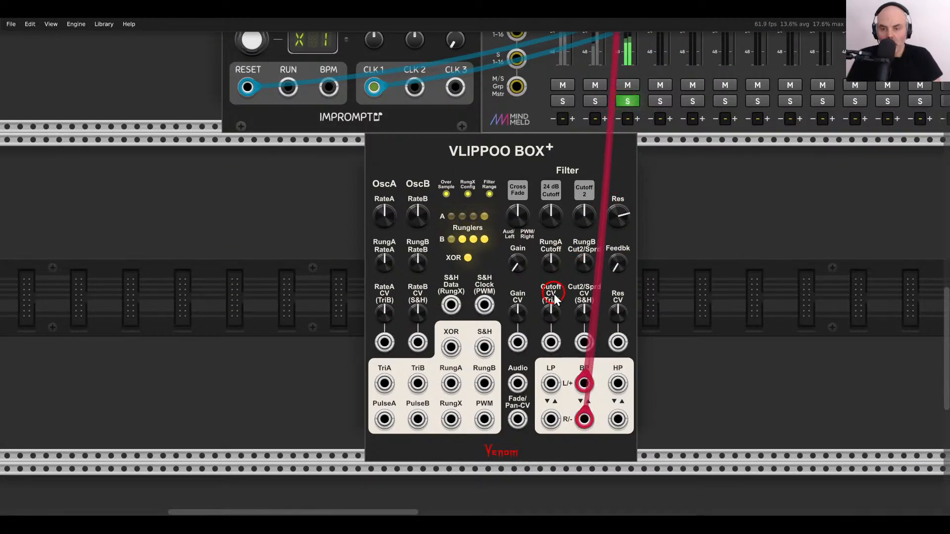
Raise the filter's two cutoffs, peak 1 to about 1.63 and peak 2 to about 2.41.
{"action": "left_click_drag", "start_coordinate": [542, 287], "coordinate": [616, 248]}
{"action": "scroll", "coordinate": [552, 256], "scroll_direction": "up", "scroll_amount": 3}
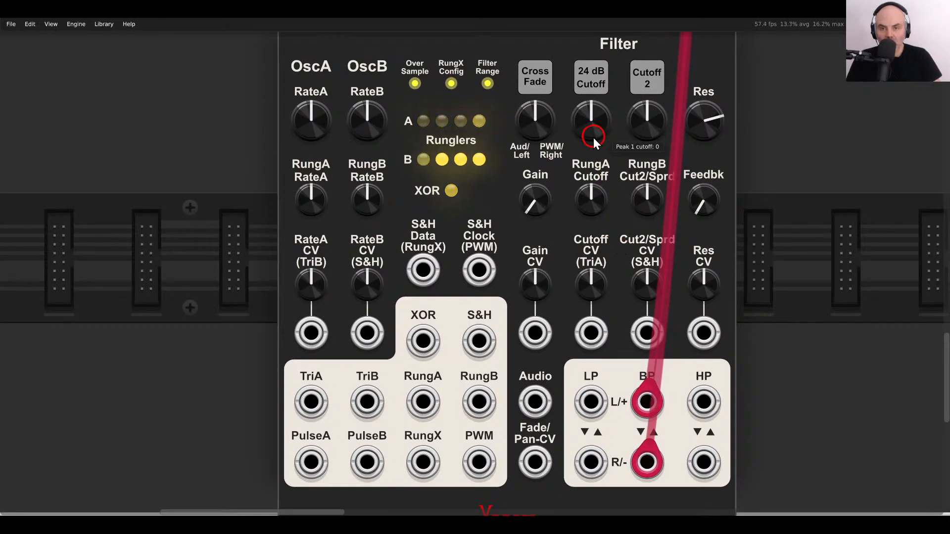
{"action": "left_click_drag", "start_coordinate": [594, 141], "coordinate": [642, 125]}
Set the filter input mix mode to Cross-pan, with the mix at about 50.6% PWM right.
{"action": "left_click", "coordinate": [539, 78]}
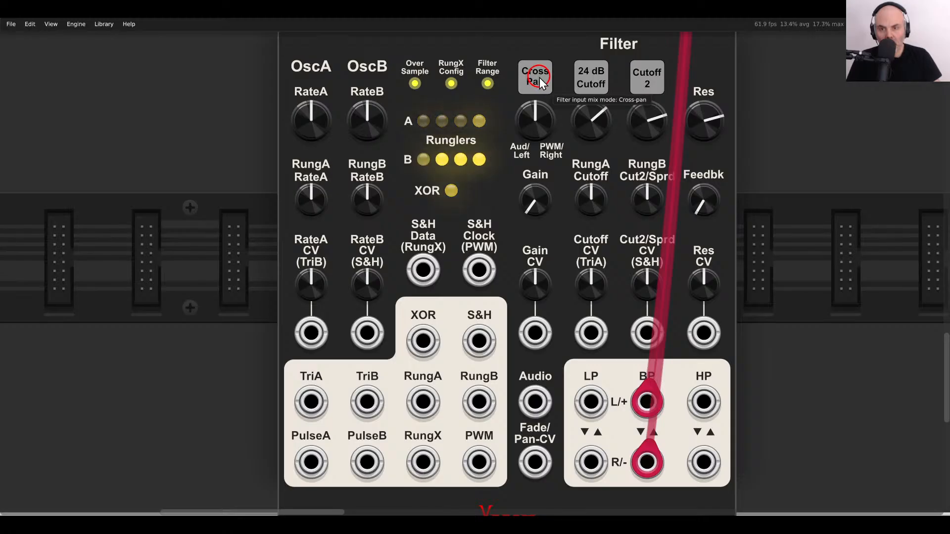
{"action": "left_click", "coordinate": [539, 77]}
{"action": "mouse_move", "coordinate": [539, 112]}
{"action": "left_mouse_down"}
{"action": "mouse_move", "coordinate": [545, 251]}
{"action": "mouse_move", "coordinate": [532, 36]}
{"action": "mouse_move", "coordinate": [541, 200]}
{"action": "mouse_move", "coordinate": [526, 148]}
{"action": "mouse_move", "coordinate": [550, 70]}
{"action": "mouse_move", "coordinate": [540, 205]}
{"action": "mouse_move", "coordinate": [531, 117]}
{"action": "mouse_move", "coordinate": [547, 117]}
{"action": "left_mouse_up"}
{"action": "left_click", "coordinate": [540, 79]}
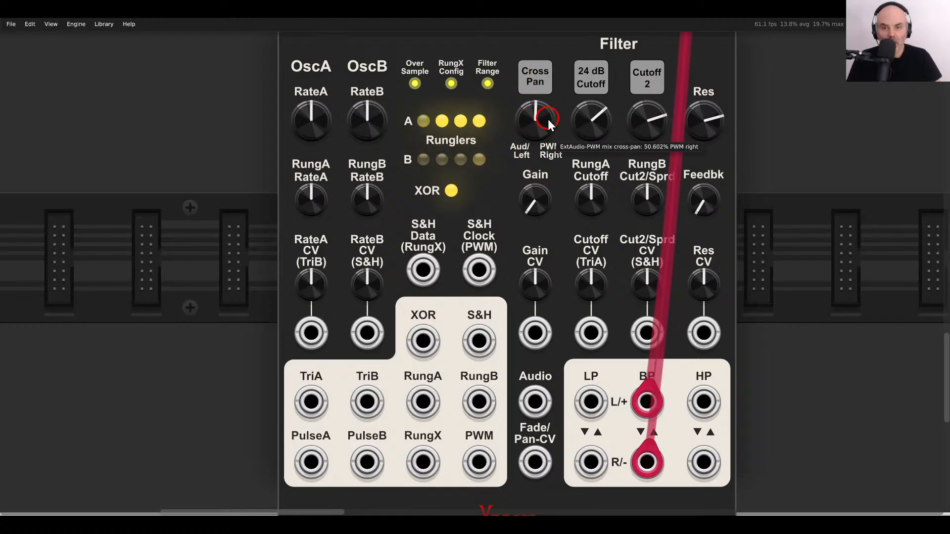
Raise the filter's resonance, peak 1 cutoff and gain, and lower the peak 2 cutoff slightly.
{"action": "left_click", "coordinate": [601, 123]}
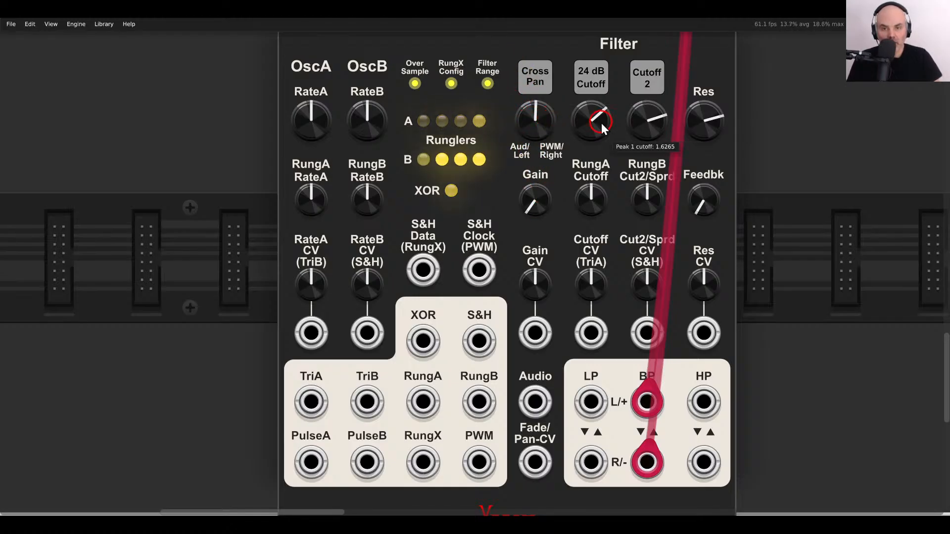
{"action": "left_click_drag", "start_coordinate": [697, 106], "coordinate": [697, 109]}
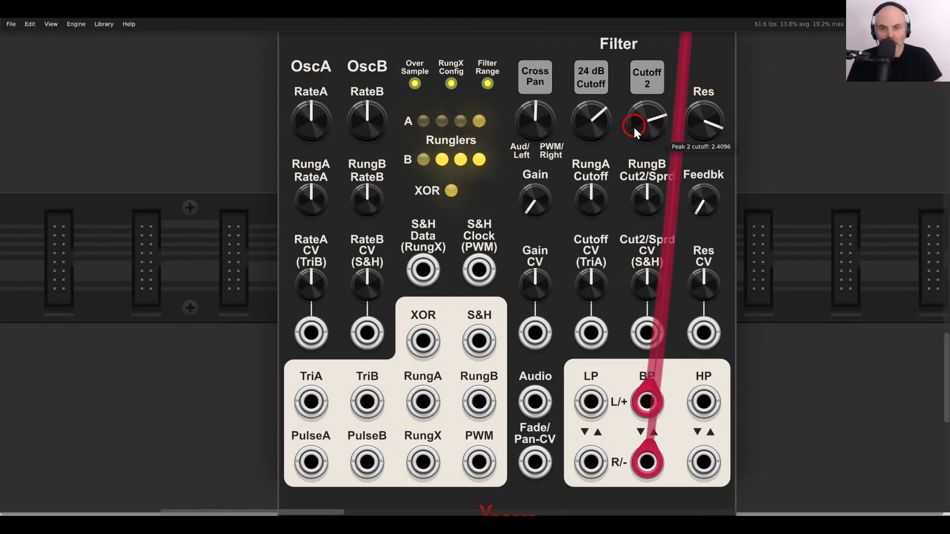
{"action": "left_click_drag", "start_coordinate": [595, 108], "coordinate": [649, 119]}
{"action": "left_click_drag", "start_coordinate": [528, 200], "coordinate": [556, 192]}
{"action": "left_click_drag", "start_coordinate": [595, 124], "coordinate": [636, 147]}
{"action": "left_click", "coordinate": [632, 129]}
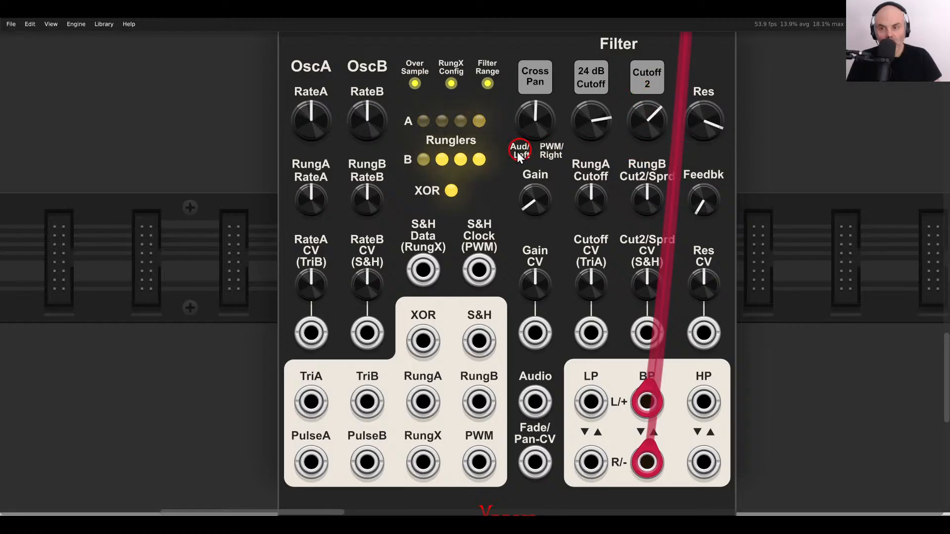
Try higher rates on oscillators A and B, with B at about 5.9, and reset both rates to 0.
{"action": "scroll", "coordinate": [441, 203], "scroll_direction": "down", "scroll_amount": 1}
{"action": "left_click_drag", "start_coordinate": [441, 204], "coordinate": [461, 216]}
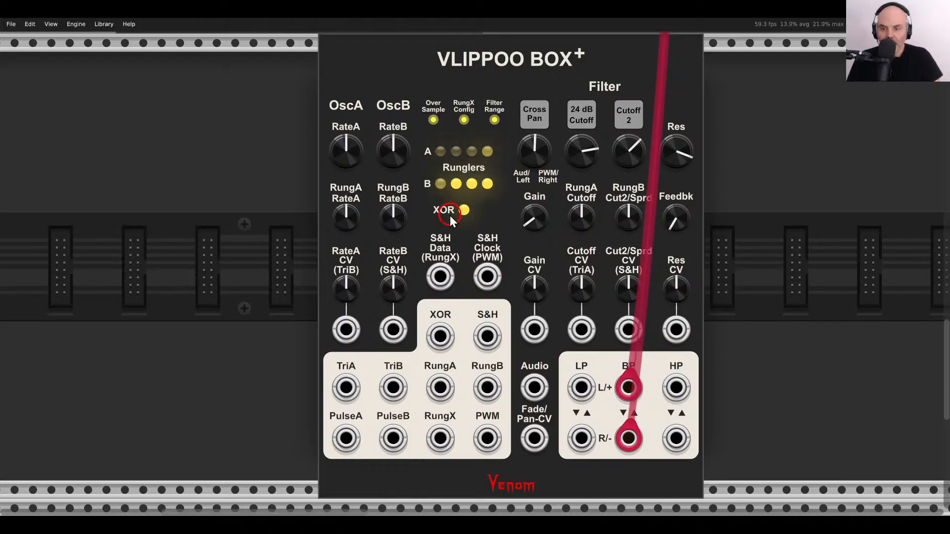
{"action": "mouse_move", "coordinate": [346, 148]}
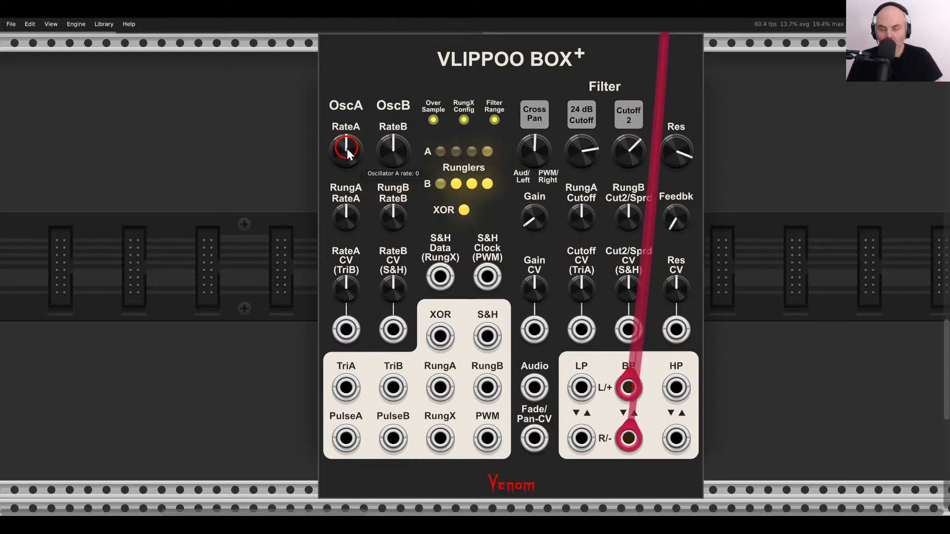
{"action": "left_click_drag", "start_coordinate": [346, 148], "coordinate": [343, 125]}
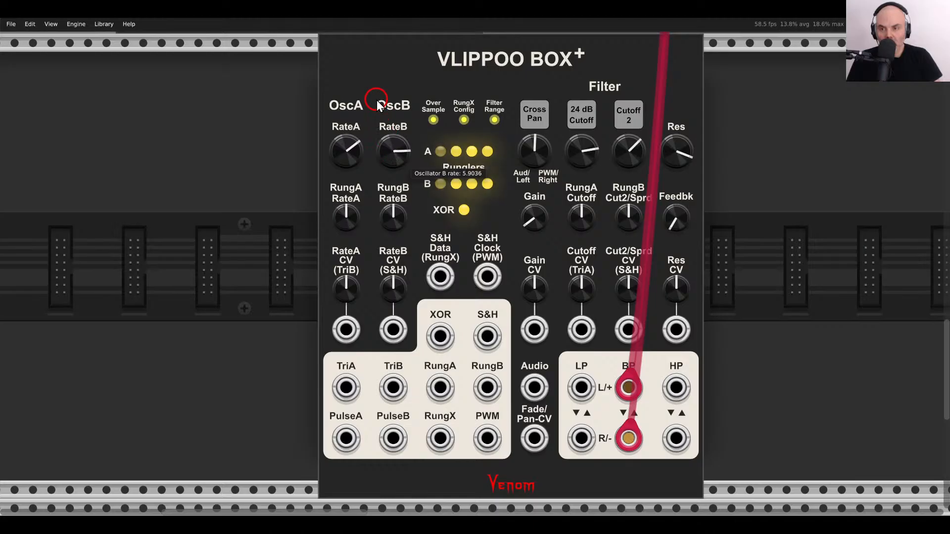
{"action": "double_click", "coordinate": [350, 151]}
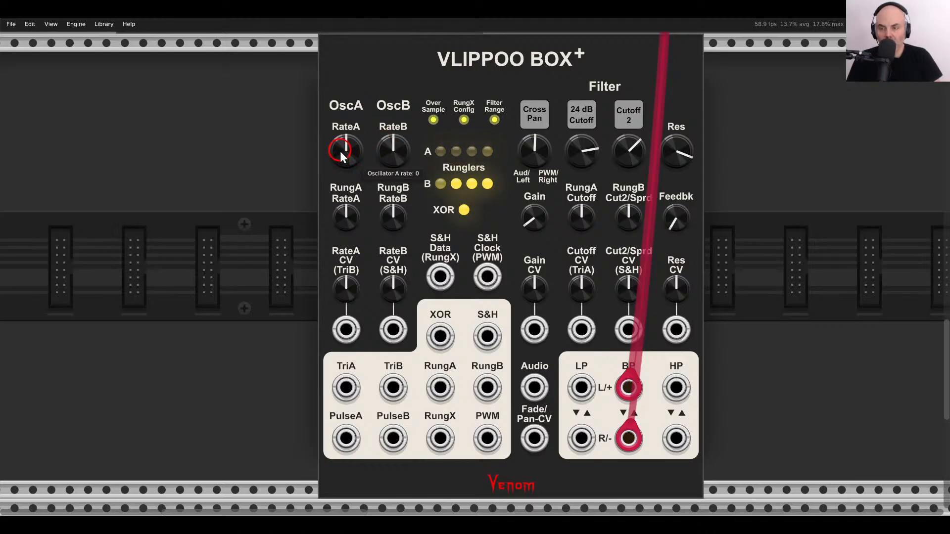
Lower both oscillators' rates slightly below zero, and add a little positive rungler modulation to RateA and RateB.
{"action": "left_click_drag", "start_coordinate": [343, 149], "coordinate": [379, 165]}
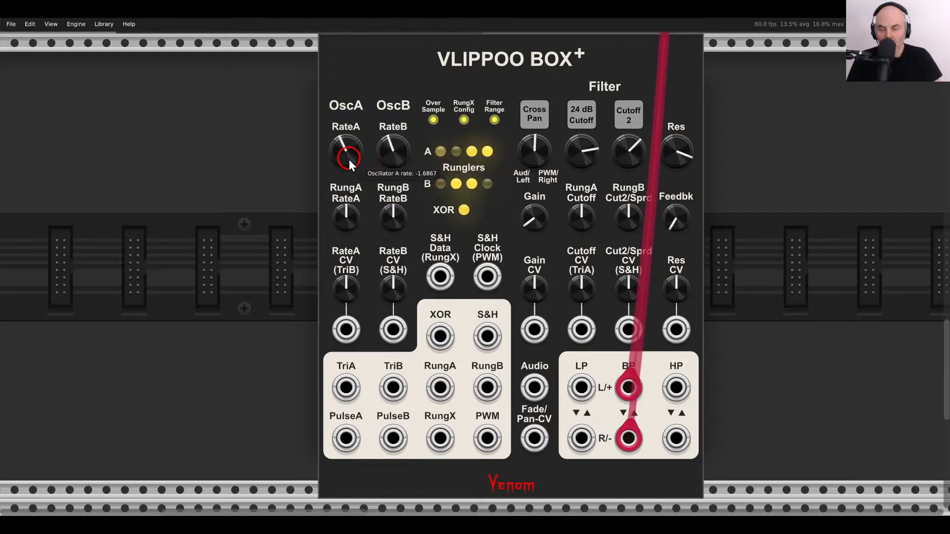
{"action": "mouse_move", "coordinate": [358, 214]}
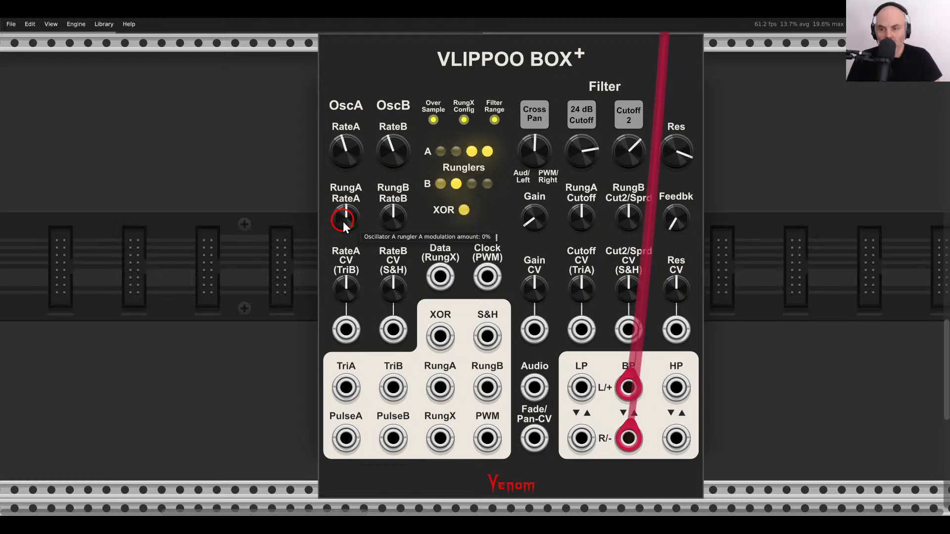
{"action": "left_click_drag", "start_coordinate": [343, 221], "coordinate": [381, 209]}
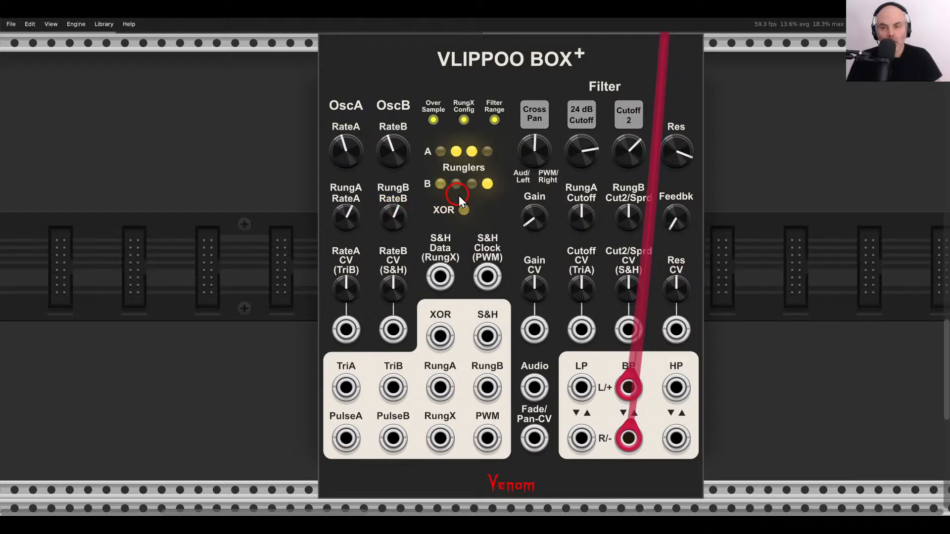
Nudge the gain up, try the 12 dB slope before returning to 24 dB, and raise the peak 1 cutoff to about 2.98.
{"action": "mouse_move", "coordinate": [536, 208]}
{"action": "left_click_drag", "start_coordinate": [536, 211], "coordinate": [536, 207]}
{"action": "mouse_move", "coordinate": [573, 216]}
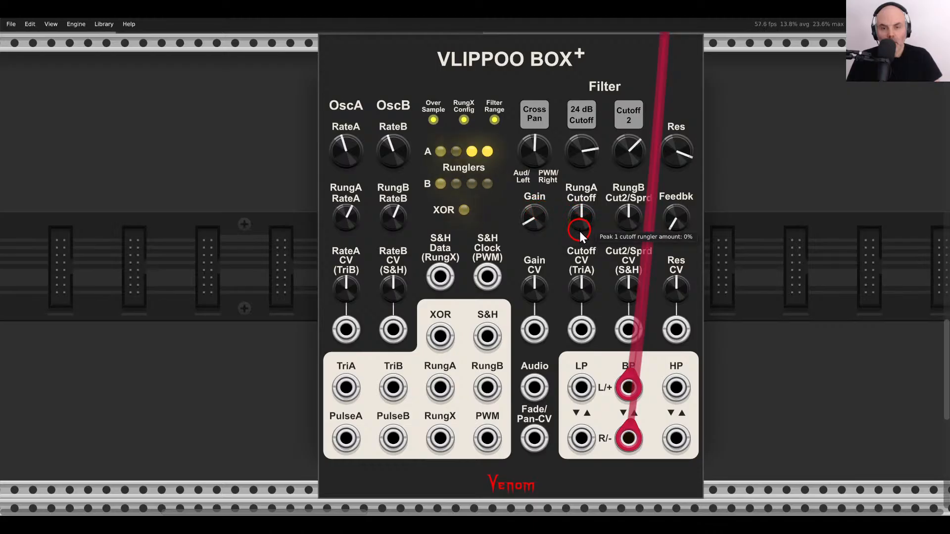
{"action": "scroll", "coordinate": [572, 242], "scroll_direction": "right", "scroll_amount": 1}
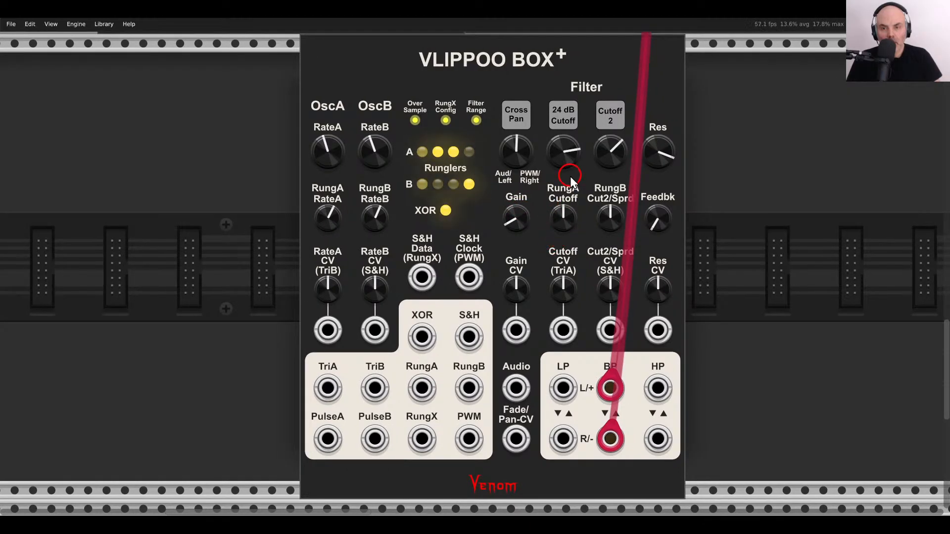
{"action": "mouse_move", "coordinate": [566, 167]}
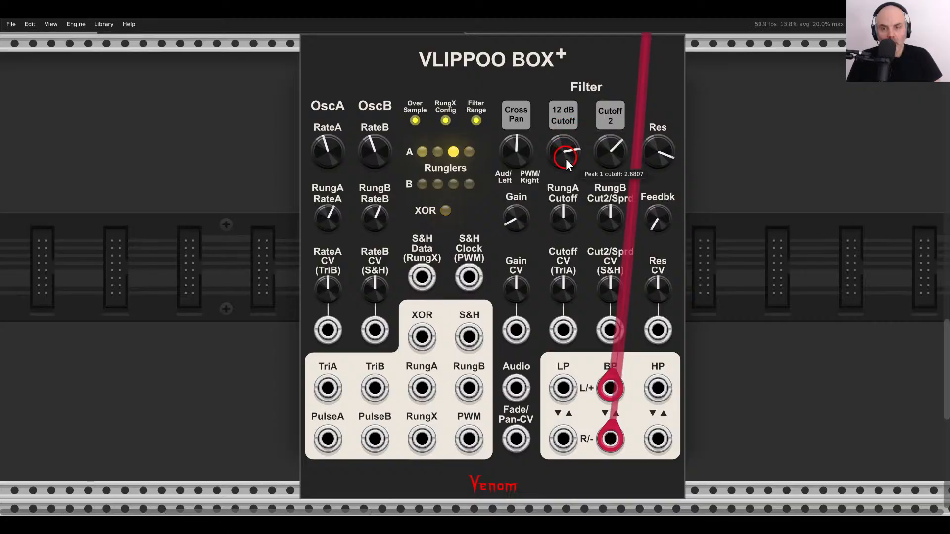
{"action": "mouse_move", "coordinate": [559, 158]}
{"action": "left_mouse_down"}
{"action": "mouse_move", "coordinate": [552, 177]}
{"action": "mouse_move", "coordinate": [559, 138]}
{"action": "mouse_move", "coordinate": [557, 174]}
{"action": "left_mouse_up"}
Raise the resonance slightly, lower the peak 1 cutoff, and sweep the peak 2 cutoff high and low, ending slightly above centre.
{"action": "left_click_drag", "start_coordinate": [607, 158], "coordinate": [606, 129]}
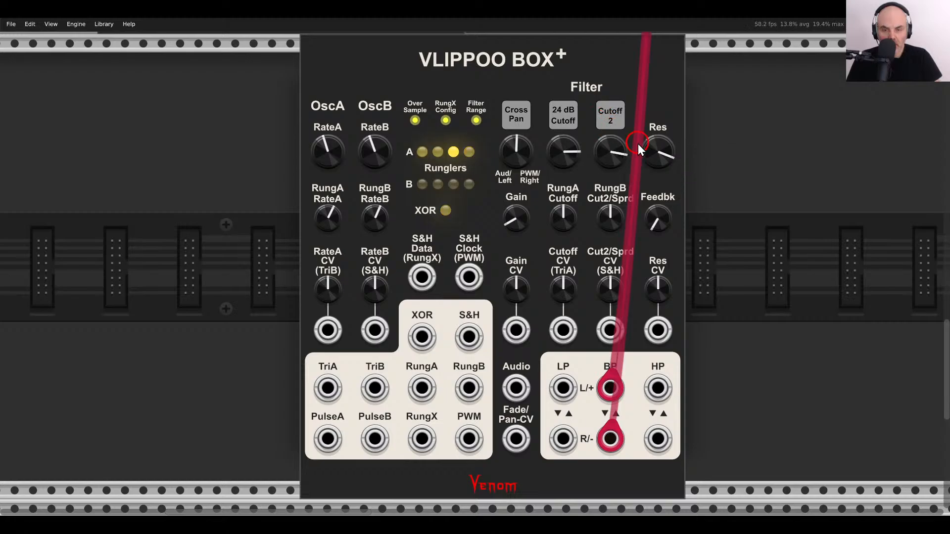
{"action": "left_click_drag", "start_coordinate": [657, 149], "coordinate": [657, 138]}
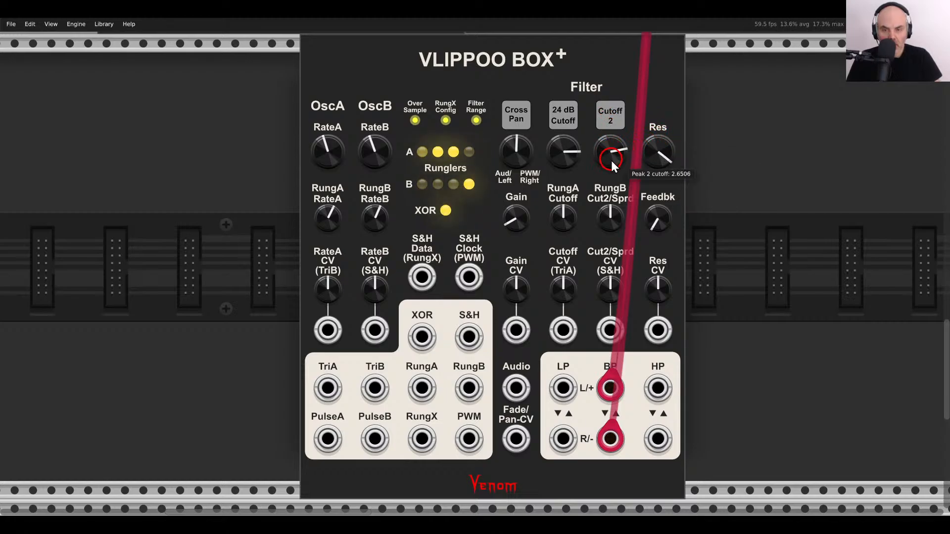
{"action": "left_click_drag", "start_coordinate": [611, 216], "coordinate": [612, 216]}
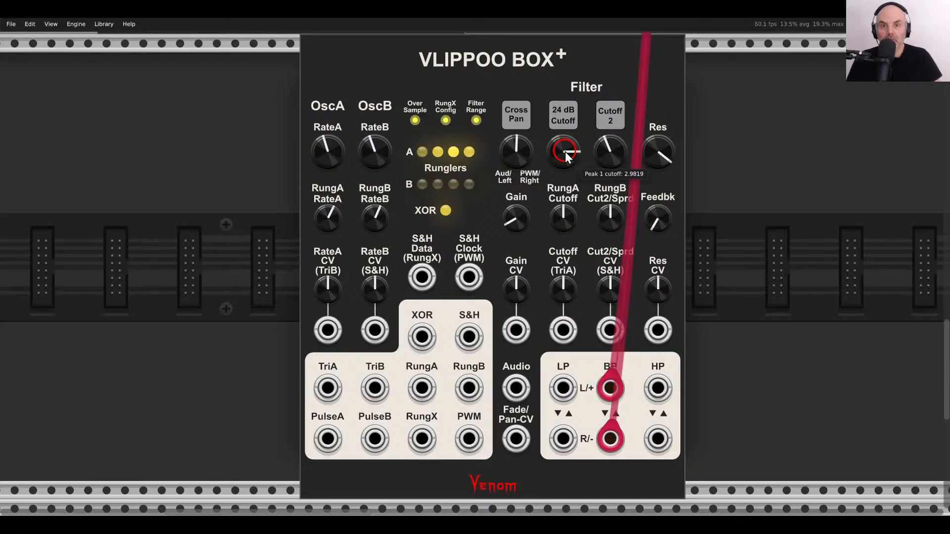
{"action": "mouse_move", "coordinate": [567, 155]}
{"action": "left_mouse_down"}
{"action": "mouse_move", "coordinate": [576, 239]}
{"action": "mouse_move", "coordinate": [563, 163]}
{"action": "left_mouse_up"}
{"action": "left_click_drag", "start_coordinate": [601, 157], "coordinate": [601, 150]}
Release the solo on the third mixer track and raise the peak 1 cutoff to about 1.72.
{"action": "scroll", "coordinate": [595, 141], "scroll_direction": "down", "scroll_amount": 3}
{"action": "scroll", "coordinate": [608, 154], "scroll_direction": "up", "scroll_amount": 3}
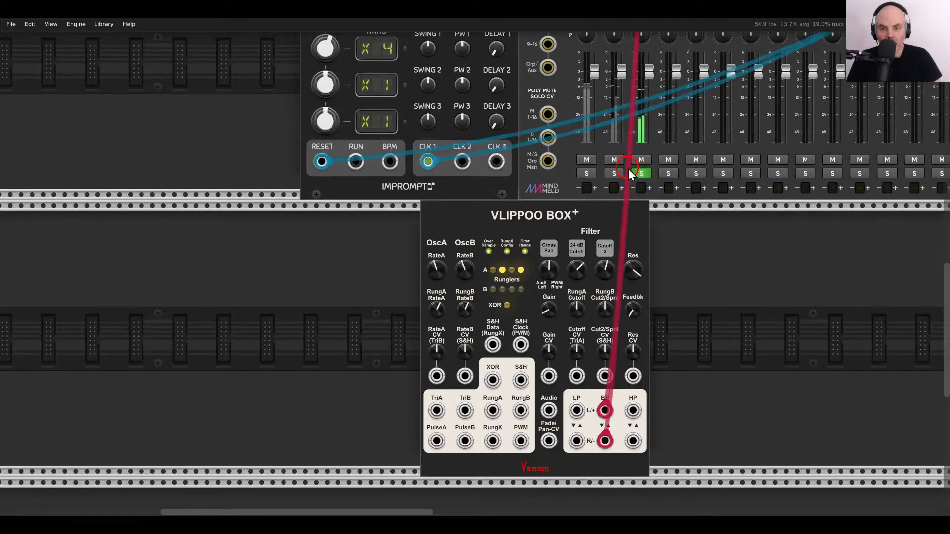
{"action": "scroll", "coordinate": [571, 210], "scroll_direction": "down", "scroll_amount": 2}
{"action": "scroll", "coordinate": [571, 212], "scroll_direction": "up", "scroll_amount": 2}
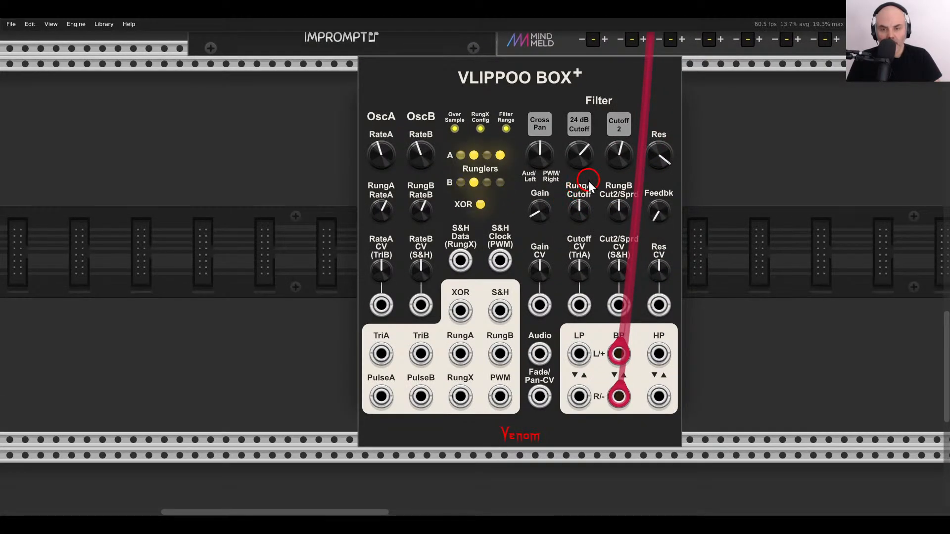
{"action": "scroll", "coordinate": [569, 181], "scroll_direction": "right", "scroll_amount": 1}
{"action": "scroll", "coordinate": [568, 181], "scroll_direction": "up", "scroll_amount": 1}
{"action": "scroll", "coordinate": [561, 193], "scroll_direction": "up", "scroll_amount": 1}
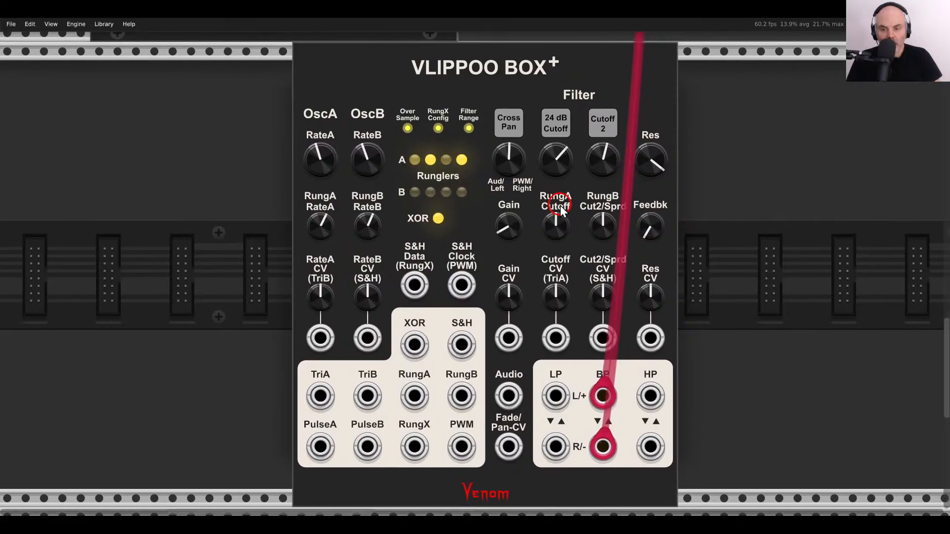
{"action": "mouse_move", "coordinate": [561, 171]}
{"action": "left_mouse_down"}
{"action": "mouse_move", "coordinate": [547, 144]}
{"action": "mouse_move", "coordinate": [554, 160]}
{"action": "left_mouse_up"}
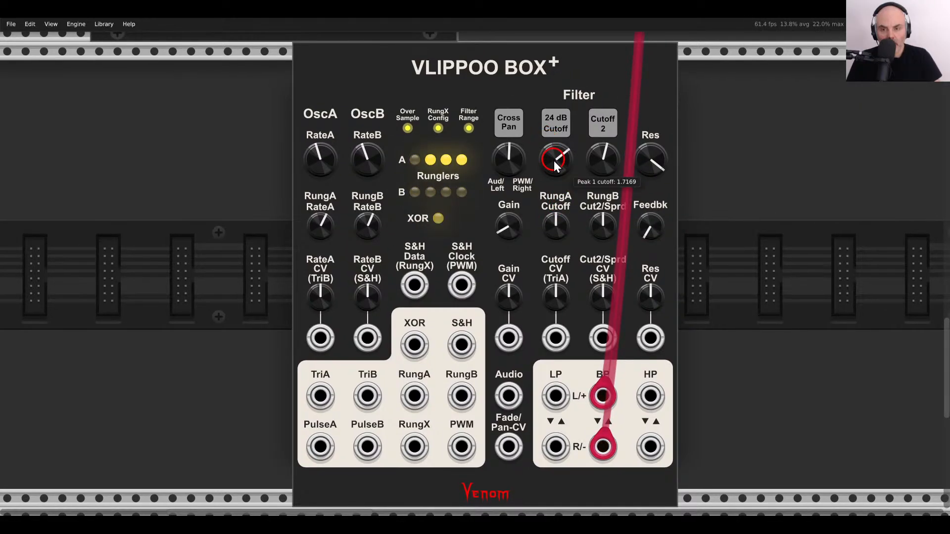
Add a VCV LFO beside VLIPPOO BOX+ and patch its TRI output into the Fade/Pan-CV input.
{"action": "right_click", "coordinate": [211, 200]}
{"action": "left_click_drag", "start_coordinate": [74, 90], "coordinate": [213, 174]}
{"action": "key", "text": "Delete"}
{"action": "right_click", "coordinate": [210, 170]}
{"action": "left_click", "coordinate": [346, 100]}
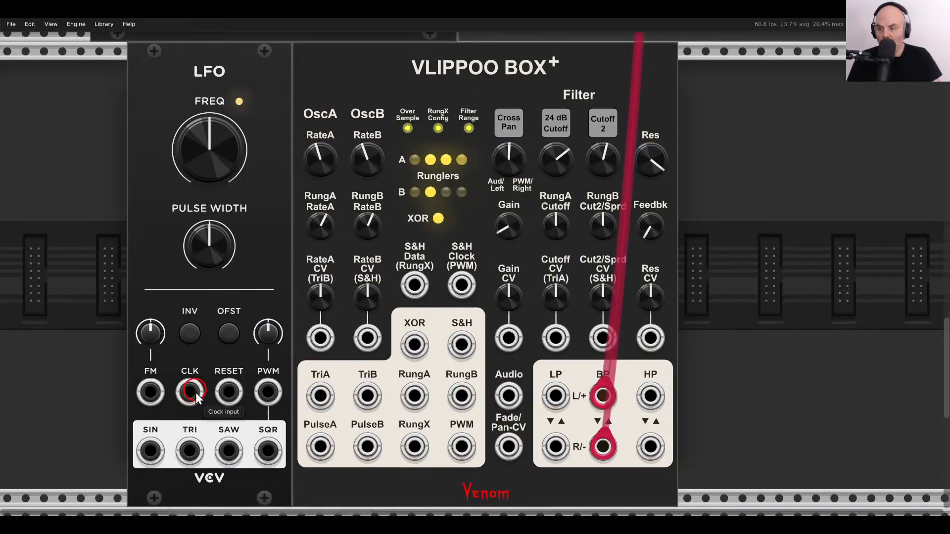
{"action": "left_click_drag", "start_coordinate": [189, 458], "coordinate": [509, 443]}
Solo the third mixer track and raise the LFO's frequency well above its default.
{"action": "scroll", "coordinate": [557, 205], "scroll_direction": "up", "scroll_amount": 5}
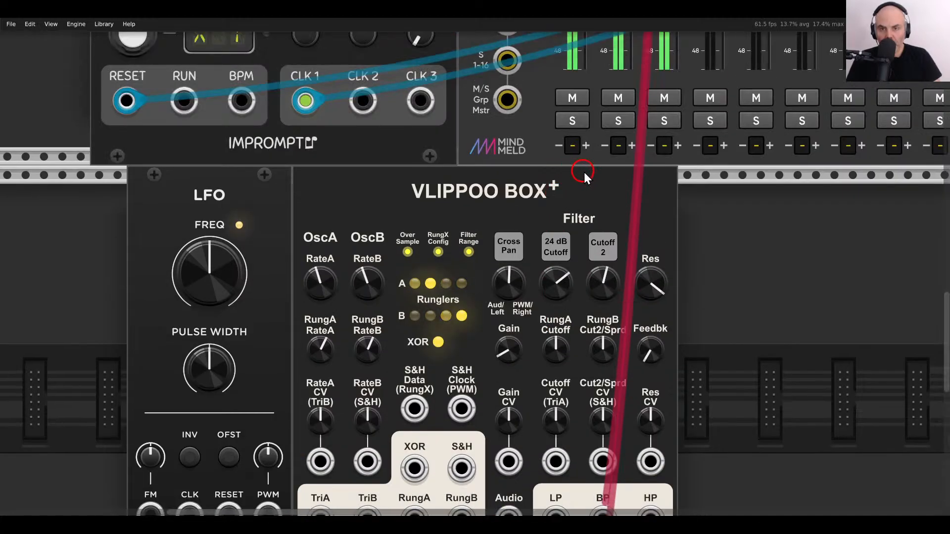
{"action": "left_click", "coordinate": [655, 127]}
{"action": "scroll", "coordinate": [655, 138], "scroll_direction": "down", "scroll_amount": 5}
{"action": "left_click_drag", "start_coordinate": [196, 122], "coordinate": [219, 109]}
Add the first mixer track to the solo and fine-tune the LFO's frequency to about 218.7 Hz.
{"action": "scroll", "coordinate": [390, 154], "scroll_direction": "down", "scroll_amount": 2}
{"action": "scroll", "coordinate": [467, 174], "scroll_direction": "up", "scroll_amount": 4}
{"action": "left_click", "coordinate": [516, 125]}
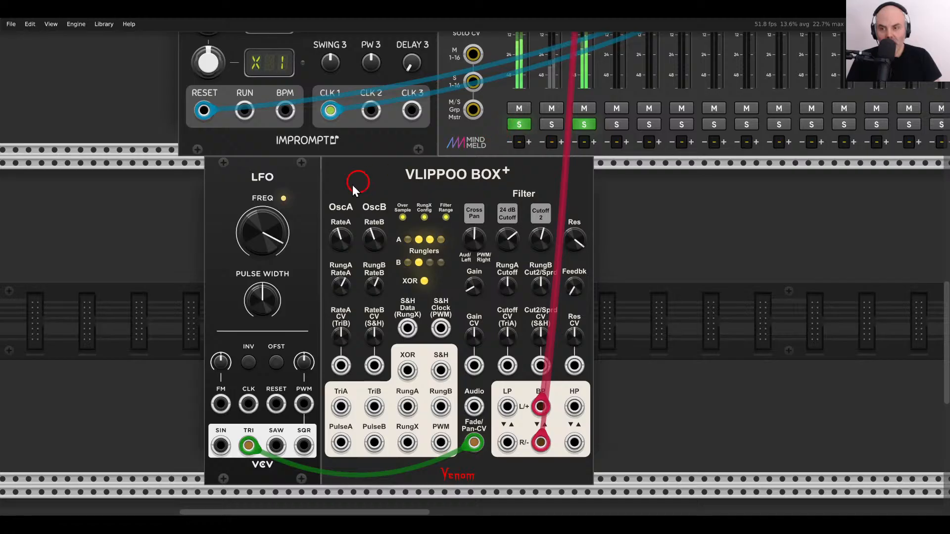
{"action": "mouse_move", "coordinate": [254, 225]}
{"action": "left_mouse_down"}
{"action": "mouse_move", "coordinate": [262, 317]}
{"action": "mouse_move", "coordinate": [262, 239]}
{"action": "left_mouse_up"}
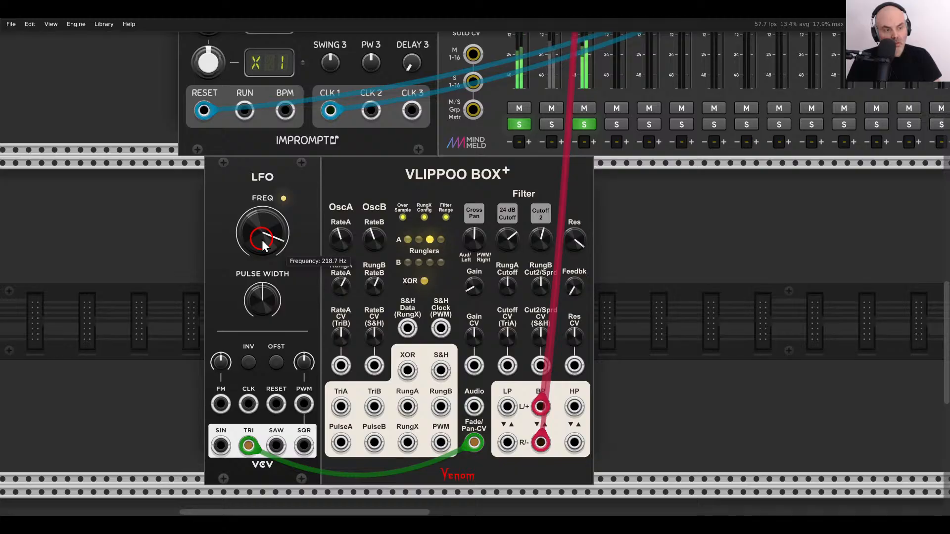
Set the frequency of the LFO feeding the Fade/Pan-CV input to about 218.7 Hz.
{"action": "left_click_drag", "start_coordinate": [262, 240], "coordinate": [262, 239]}
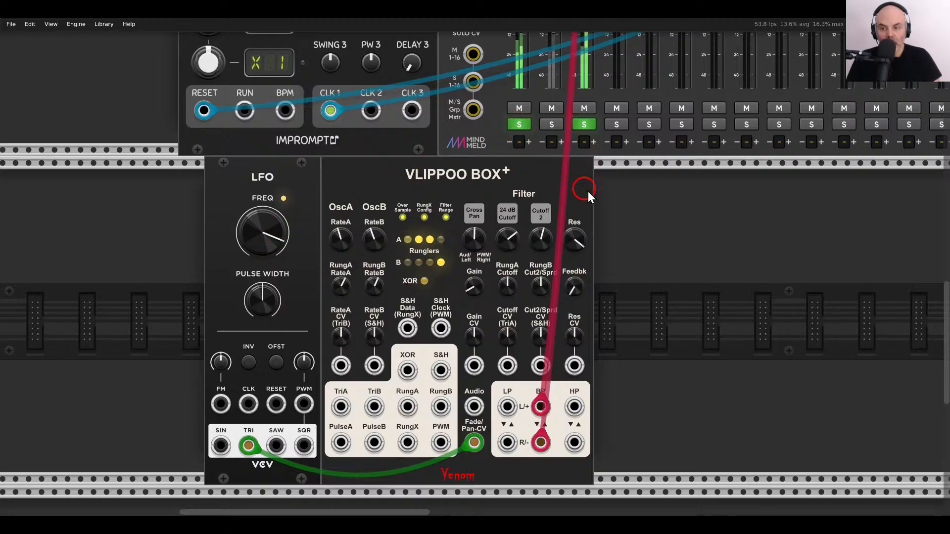
{"action": "left_click_drag", "start_coordinate": [596, 192], "coordinate": [268, 186]}
{"action": "left_click", "coordinate": [490, 184]}
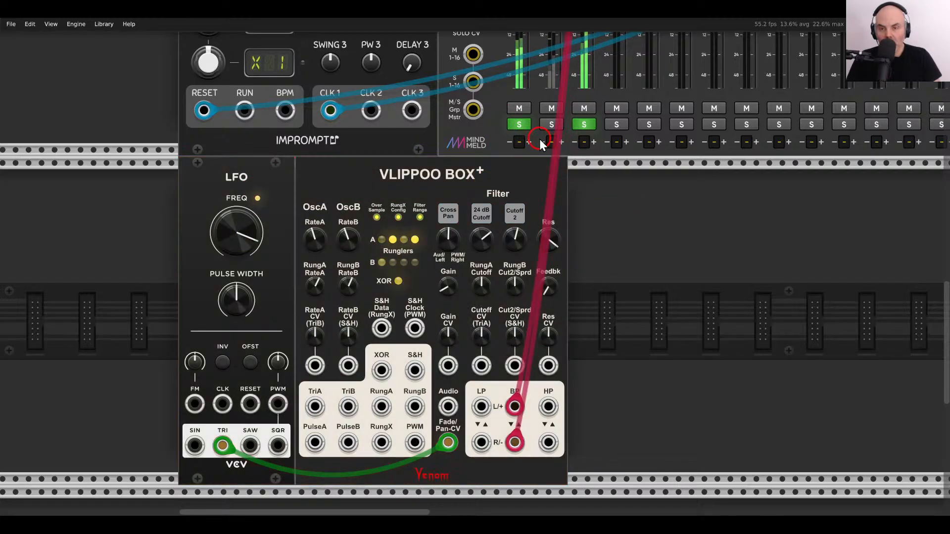
{"action": "scroll", "coordinate": [534, 234], "scroll_direction": "up", "scroll_amount": 5}
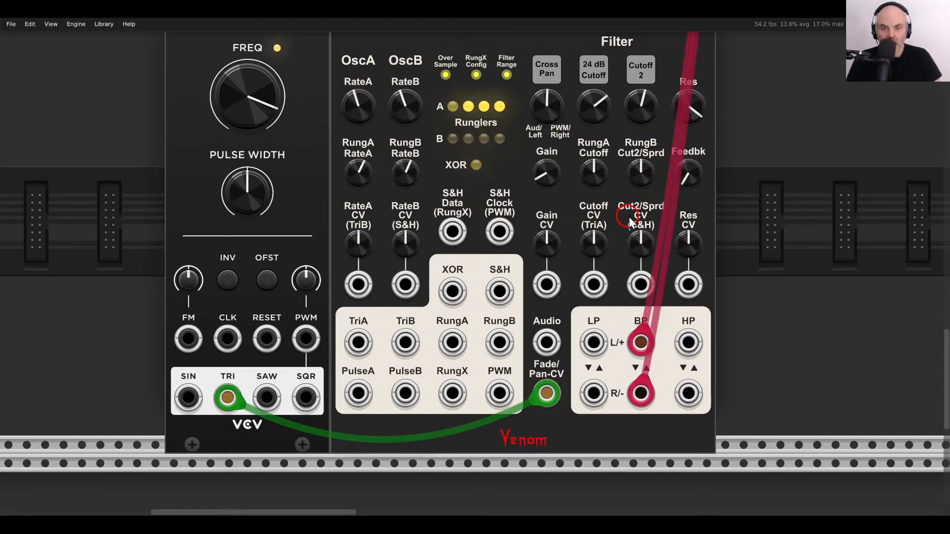
Raise the Vlippoo Box filter's band-pass feedback in stages to about 0.76.
{"action": "left_click_drag", "start_coordinate": [638, 217], "coordinate": [572, 288]}
{"action": "mouse_move", "coordinate": [623, 248]}
{"action": "left_mouse_down"}
{"action": "mouse_move", "coordinate": [578, 126]}
{"action": "mouse_move", "coordinate": [617, 242]}
{"action": "left_mouse_up"}
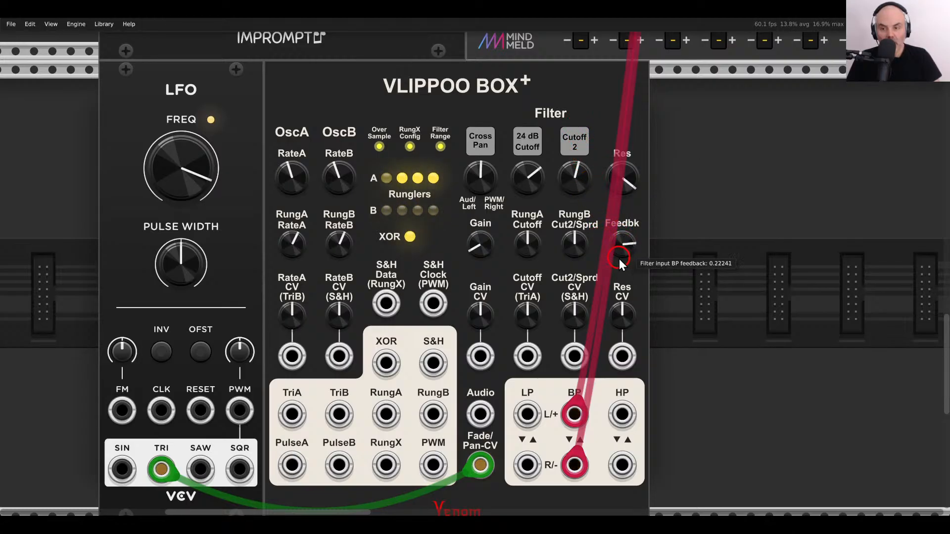
{"action": "left_click_drag", "start_coordinate": [618, 216], "coordinate": [618, 220]}
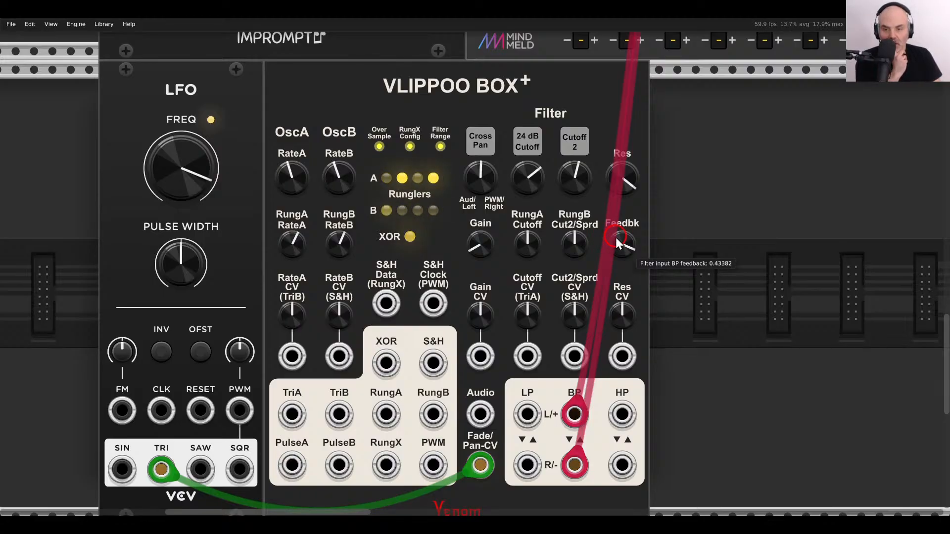
{"action": "left_click_drag", "start_coordinate": [616, 242], "coordinate": [620, 242]}
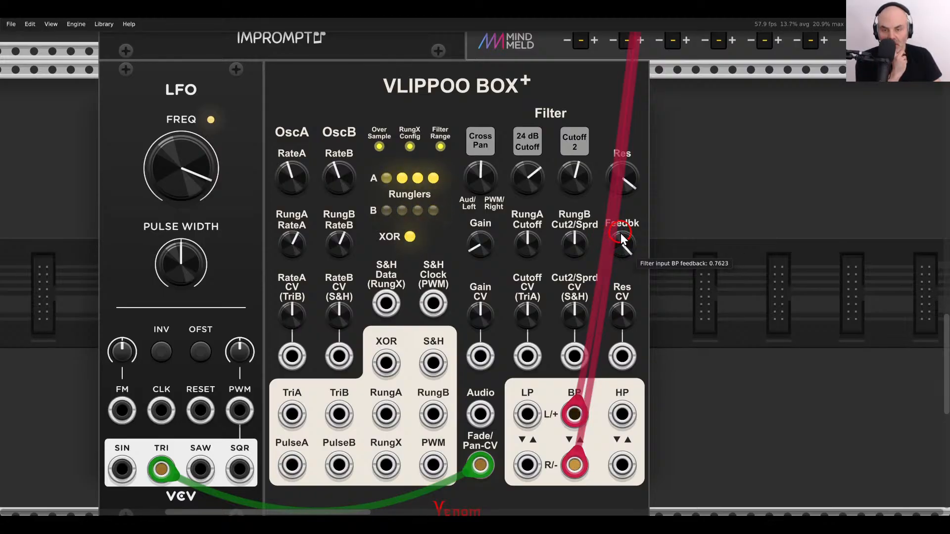
Sweep the Vlippoo Box filter resonance down to about 0.61 and back up to a higher setting.
{"action": "left_click_drag", "start_coordinate": [625, 200], "coordinate": [625, 229]}
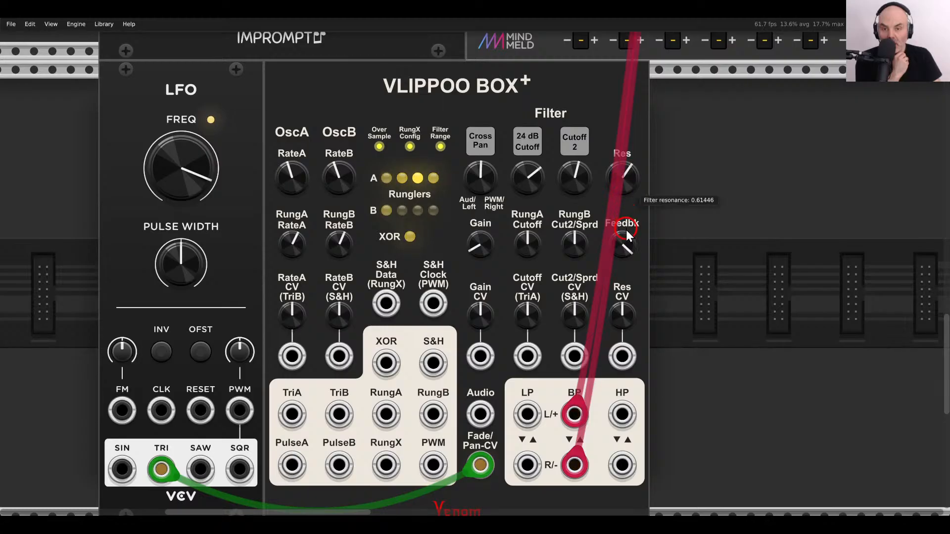
{"action": "left_click_drag", "start_coordinate": [620, 164], "coordinate": [620, 235]}
{"action": "left_click_drag", "start_coordinate": [617, 171], "coordinate": [618, 181]}
{"action": "left_click_drag", "start_coordinate": [619, 244], "coordinate": [595, 233]}
Adjust the filter's first and second cutoffs with mixer channel 1 temporarily soloed alongside channel 3.
{"action": "scroll", "coordinate": [596, 233], "scroll_direction": "down", "scroll_amount": 3}
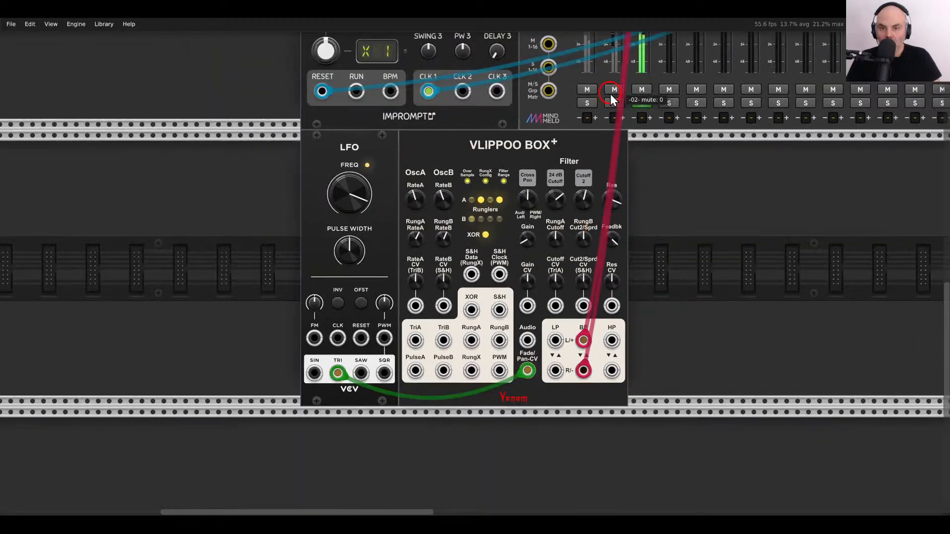
{"action": "left_click", "coordinate": [591, 103]}
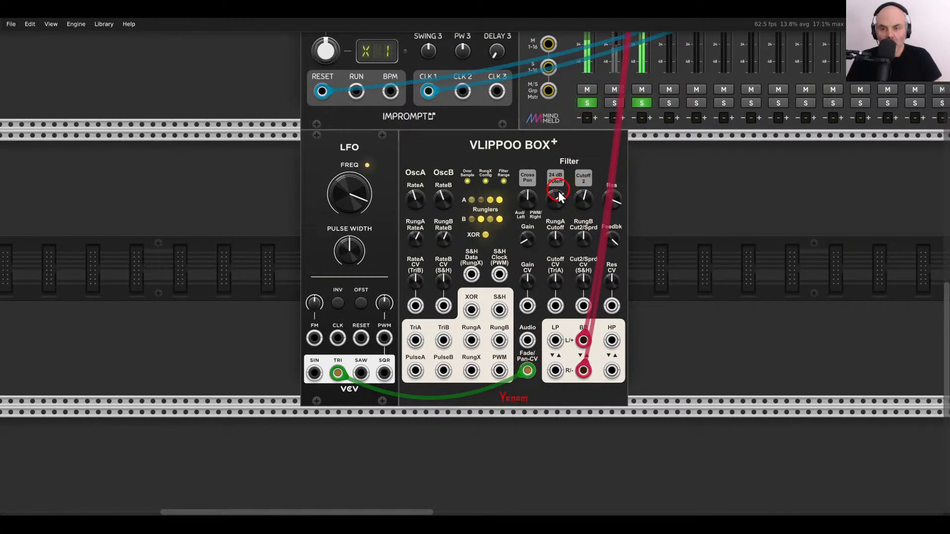
{"action": "left_click_drag", "start_coordinate": [554, 203], "coordinate": [550, 227]}
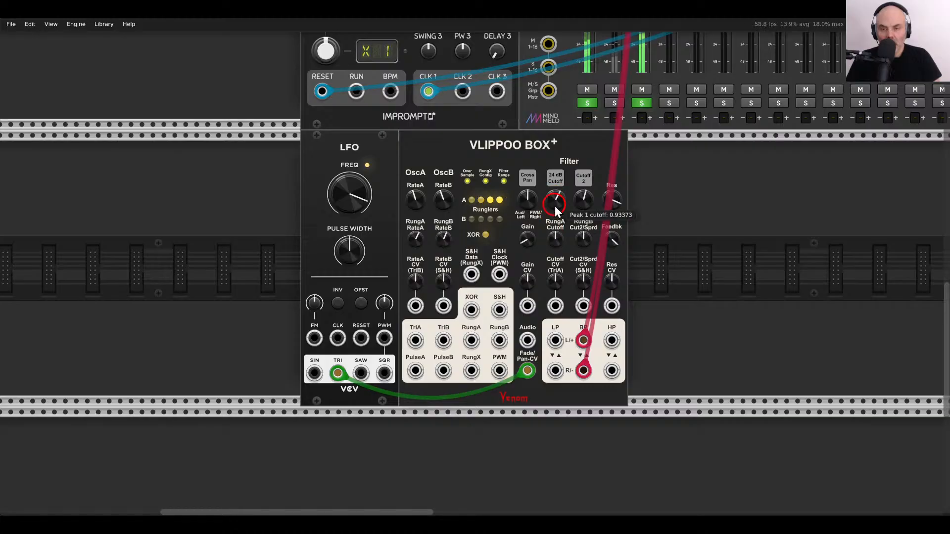
{"action": "left_click_drag", "start_coordinate": [554, 187], "coordinate": [577, 182]}
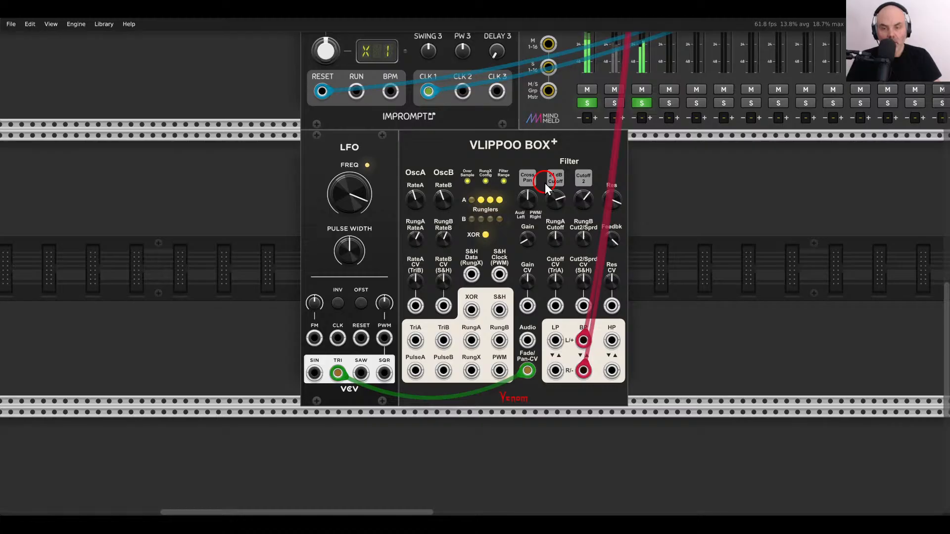
{"action": "left_click", "coordinate": [586, 104]}
Try the filter resonance at 1, and lower it to about 0.64.
{"action": "scroll", "coordinate": [449, 313], "scroll_direction": "up", "scroll_amount": 2}
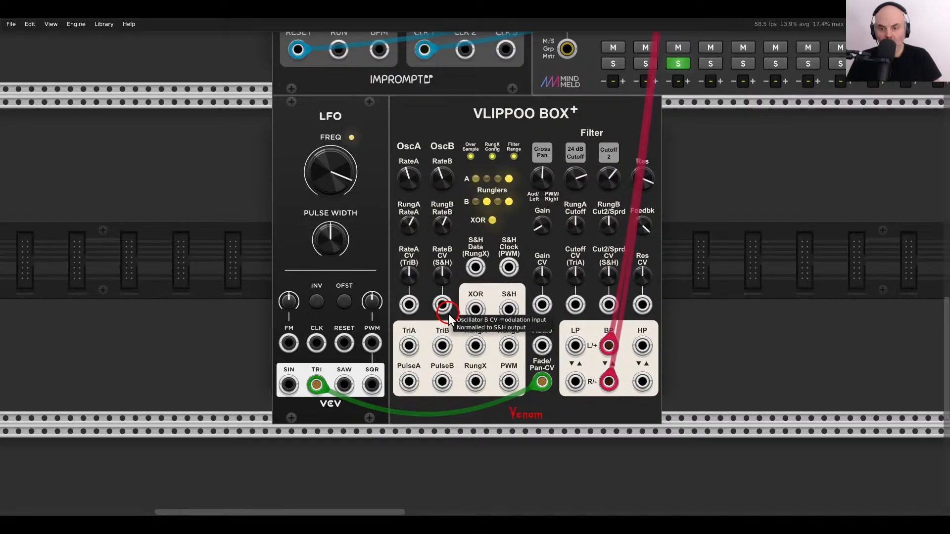
{"action": "left_click", "coordinate": [475, 304]}
{"action": "scroll", "coordinate": [505, 269], "scroll_direction": "up", "scroll_amount": 1}
{"action": "left_click", "coordinate": [505, 269]}
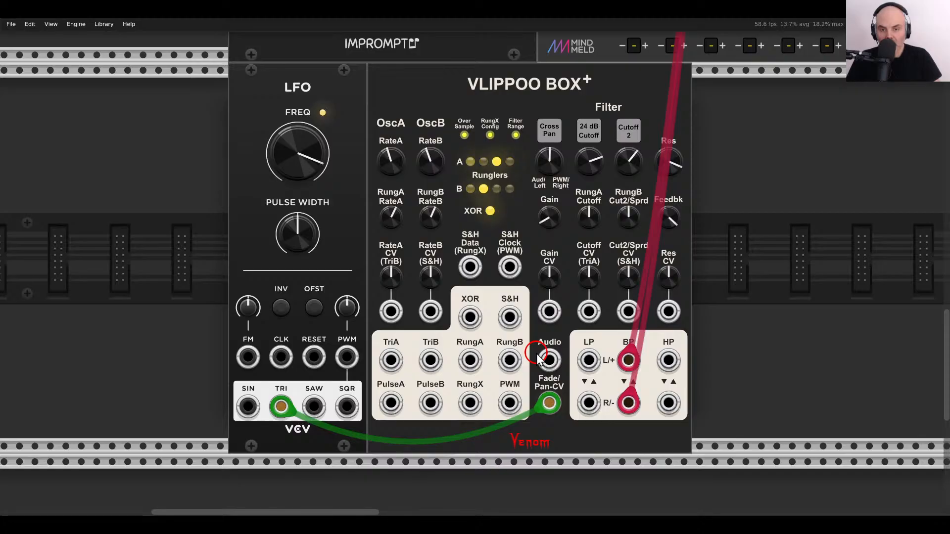
{"action": "left_click_drag", "start_coordinate": [672, 175], "coordinate": [670, 215]}
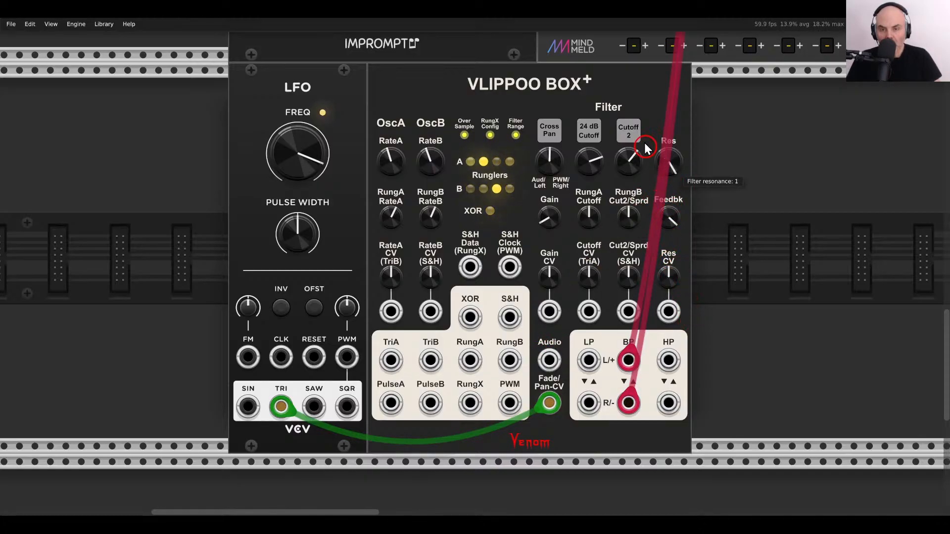
{"action": "left_click_drag", "start_coordinate": [654, 77], "coordinate": [660, 99]}
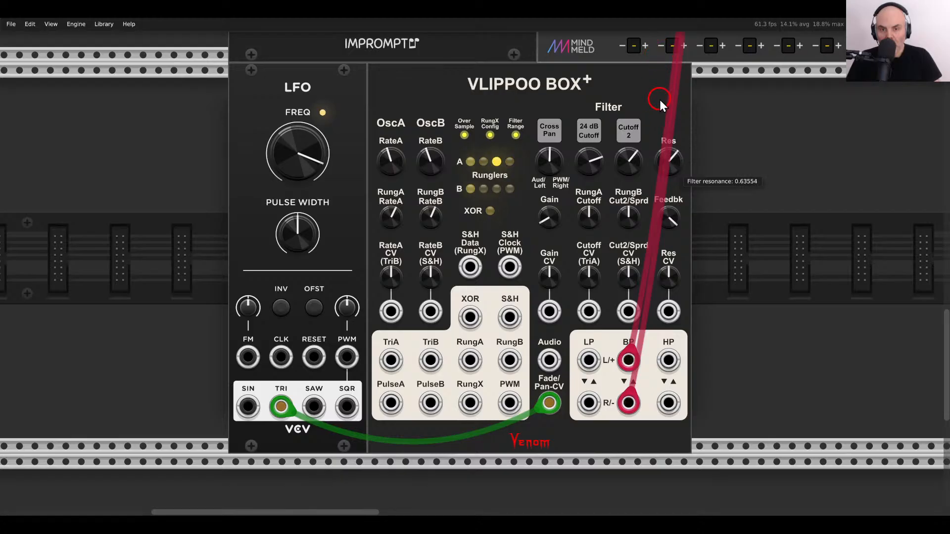
Add a SEQ 3 sequencer beside the Vlippoo Box and patch the clock's CLK 1 and RESET outputs into its CLK and RESET inputs.
{"action": "scroll", "coordinate": [743, 192], "scroll_direction": "down", "scroll_amount": 2}
{"action": "left_click_drag", "start_coordinate": [762, 198], "coordinate": [638, 200]}
{"action": "right_click", "coordinate": [639, 199]}
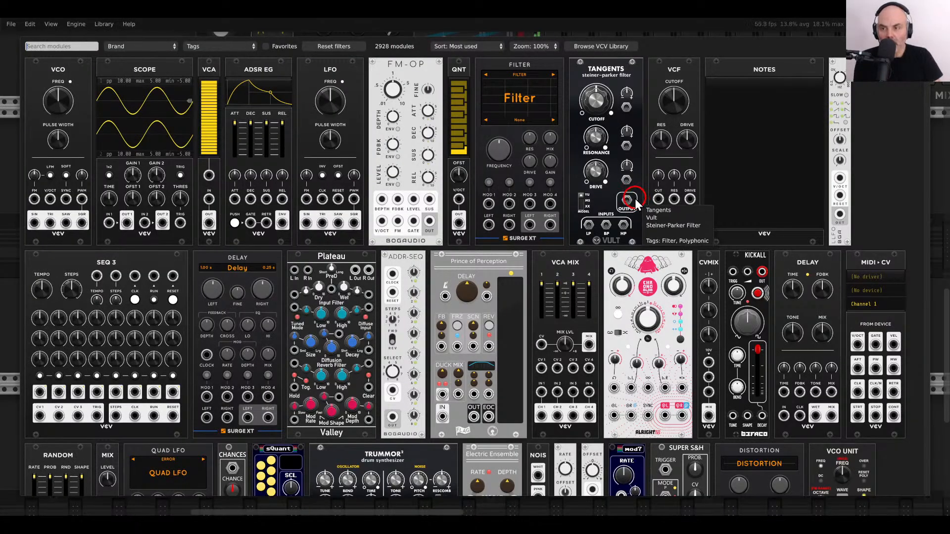
{"action": "left_click_drag", "start_coordinate": [178, 277], "coordinate": [324, 68]}
{"action": "left_click_drag", "start_coordinate": [741, 144], "coordinate": [217, 68]}
{"action": "scroll", "coordinate": [509, 292], "scroll_direction": "up", "scroll_amount": 1}
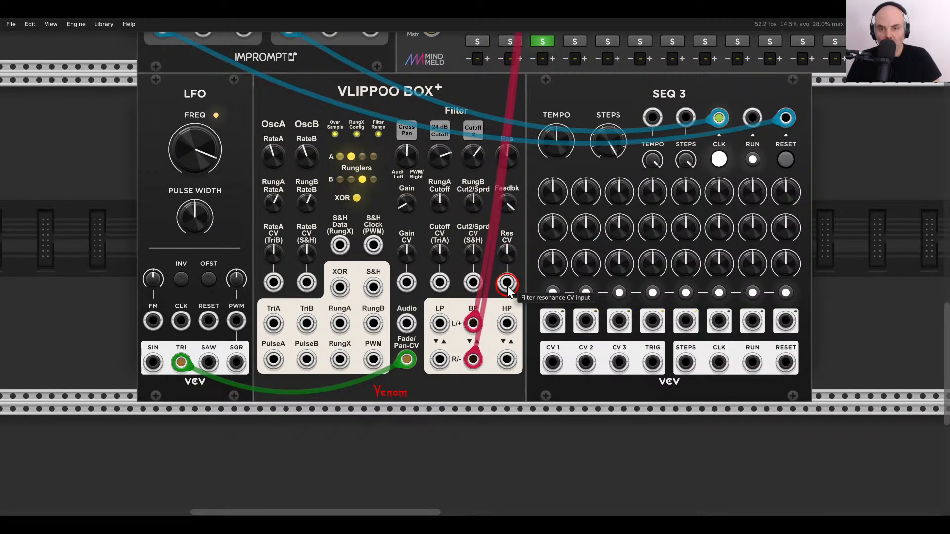
Patch SEQ 3's CV 1 output into the filter resonance CV input, with resonance at minimum and its CV amount at maximum.
{"action": "left_click_drag", "start_coordinate": [507, 286], "coordinate": [530, 301]}
{"action": "scroll", "coordinate": [529, 300], "scroll_direction": "up", "scroll_amount": 1}
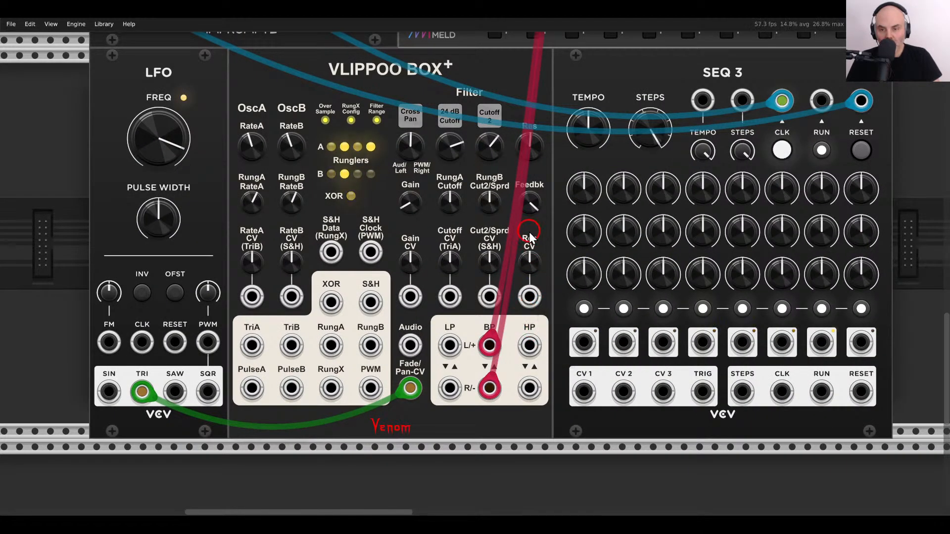
{"action": "left_click_drag", "start_coordinate": [584, 391], "coordinate": [529, 296]}
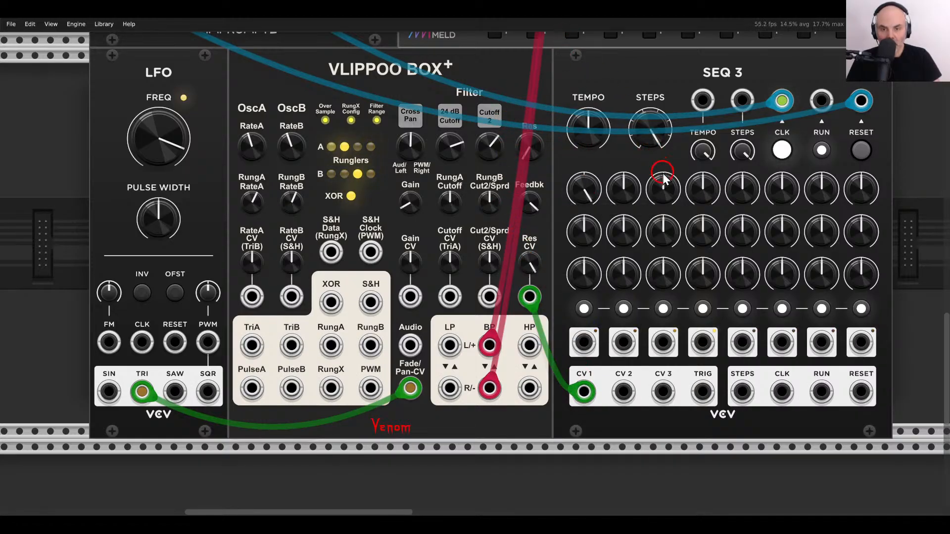
Set varied CV 1 levels on sequencer steps 3 to 7, with step 3 at about 9.16 V, and reduce the step count.
{"action": "left_click_drag", "start_coordinate": [663, 178], "coordinate": [666, 64]}
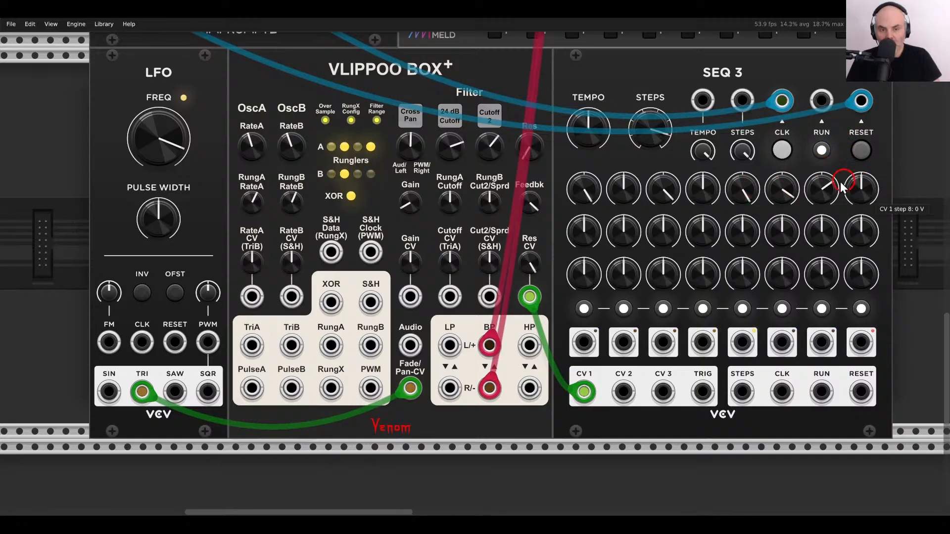
{"action": "left_click_drag", "start_coordinate": [705, 190], "coordinate": [693, 171]}
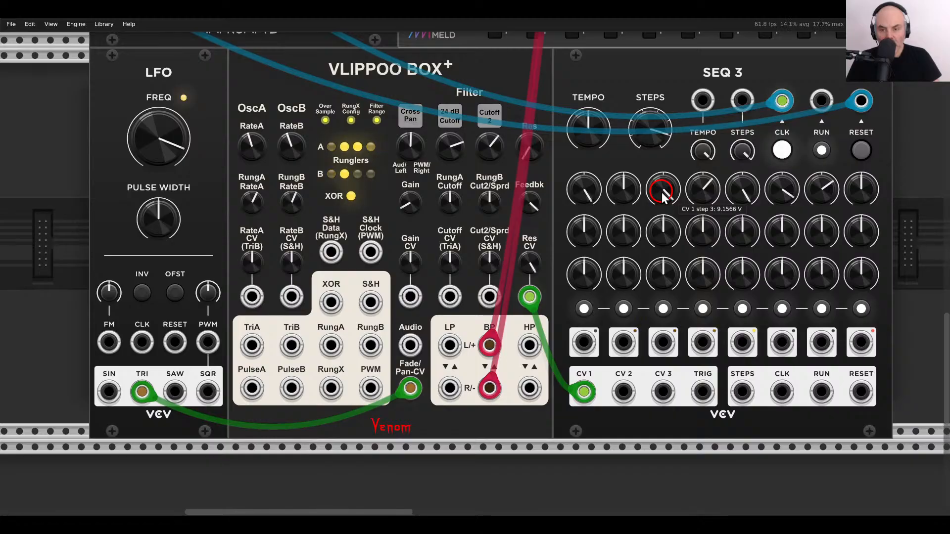
{"action": "scroll", "coordinate": [663, 194], "scroll_direction": "down", "scroll_amount": 3}
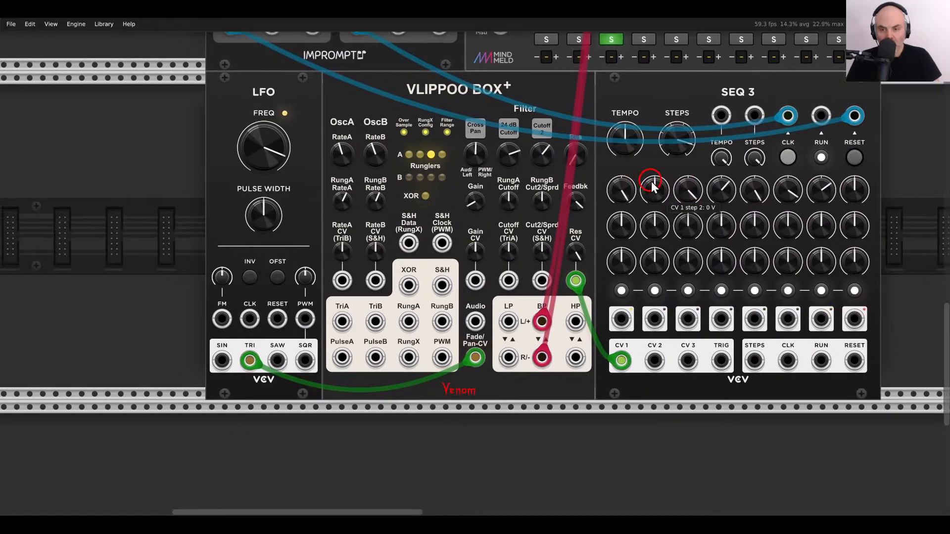
Switch the filter's second cutoff mode to cutoff spread and set the peaks spread to 0.
{"action": "scroll", "coordinate": [594, 170], "scroll_direction": "up", "scroll_amount": 4}
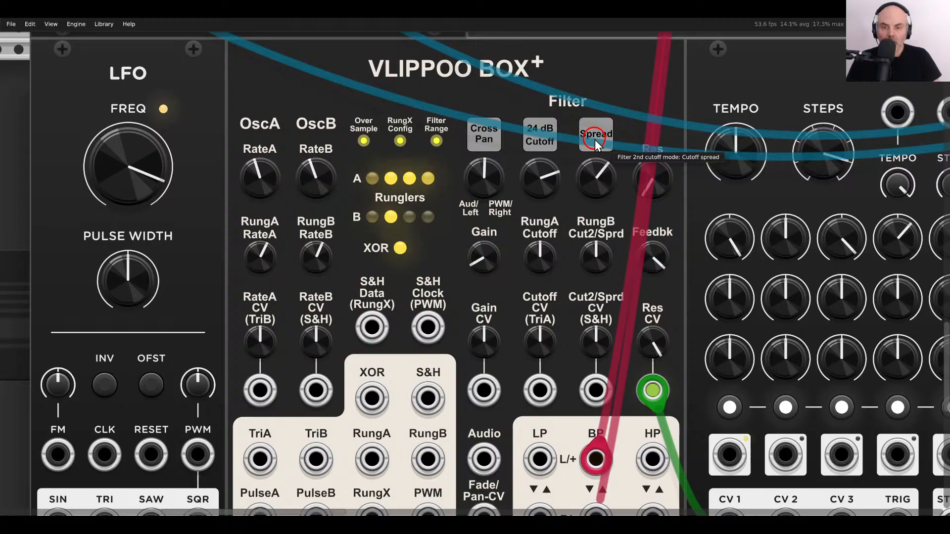
{"action": "left_click", "coordinate": [594, 139]}
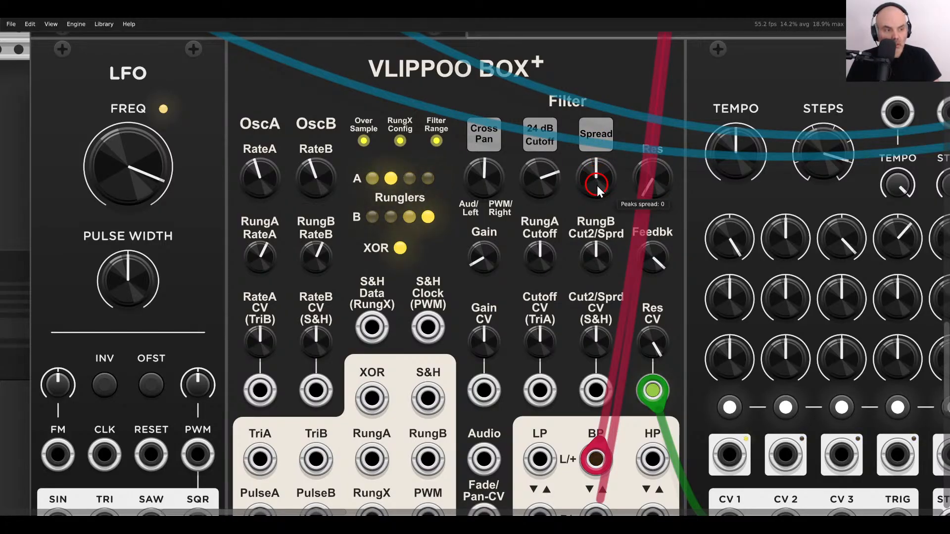
{"action": "mouse_move", "coordinate": [597, 185]}
{"action": "left_mouse_down"}
{"action": "mouse_move", "coordinate": [595, 168]}
{"action": "mouse_move", "coordinate": [596, 180]}
{"action": "left_mouse_up"}
{"action": "double_click", "coordinate": [598, 180]}
Duplicate the LFO and reset the copy's frequency to its default.
{"action": "scroll", "coordinate": [597, 180], "scroll_direction": "down", "scroll_amount": 4}
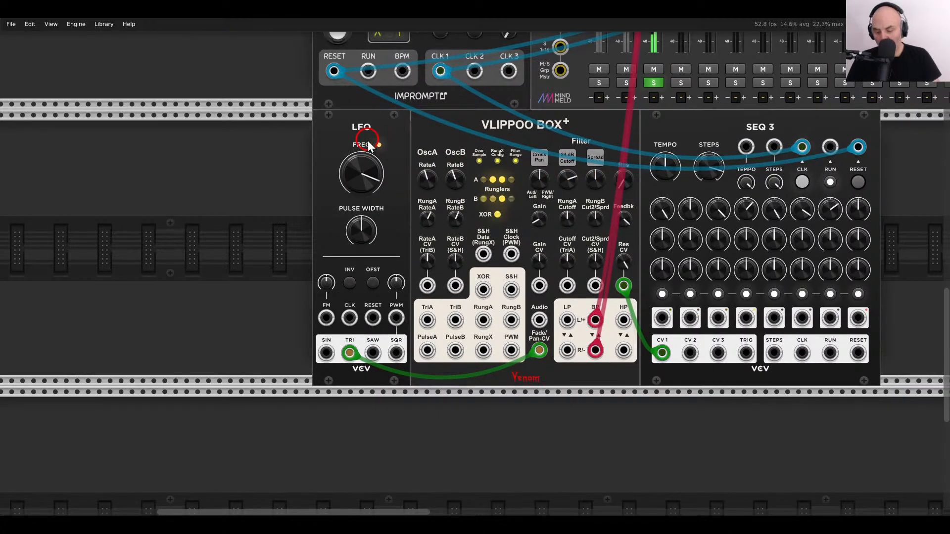
{"action": "key", "text": "ctrl+d"}
{"action": "double_click", "coordinate": [264, 170]}
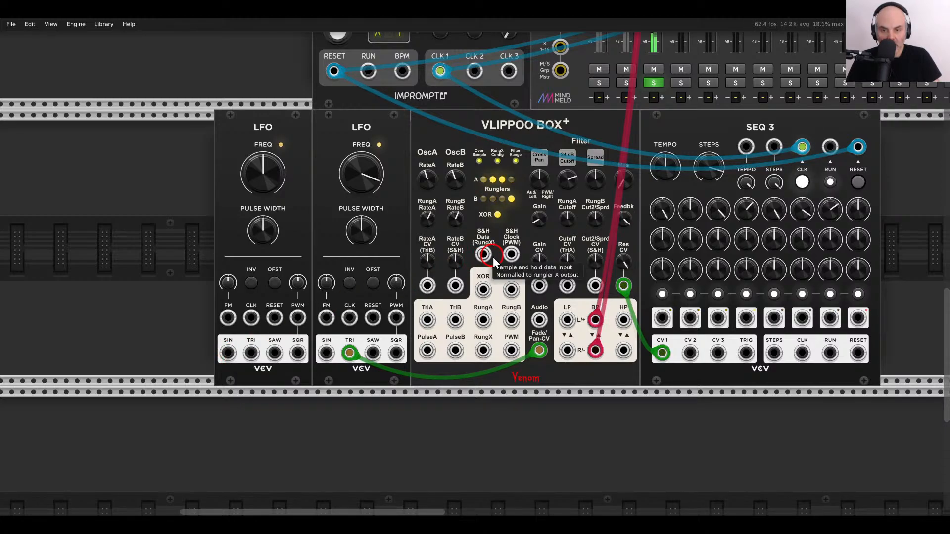
Patch the new LFO's SIN output into the peaks spread CV input and set the spread CV amount to about 29%.
{"action": "scroll", "coordinate": [490, 250], "scroll_direction": "up", "scroll_amount": 2}
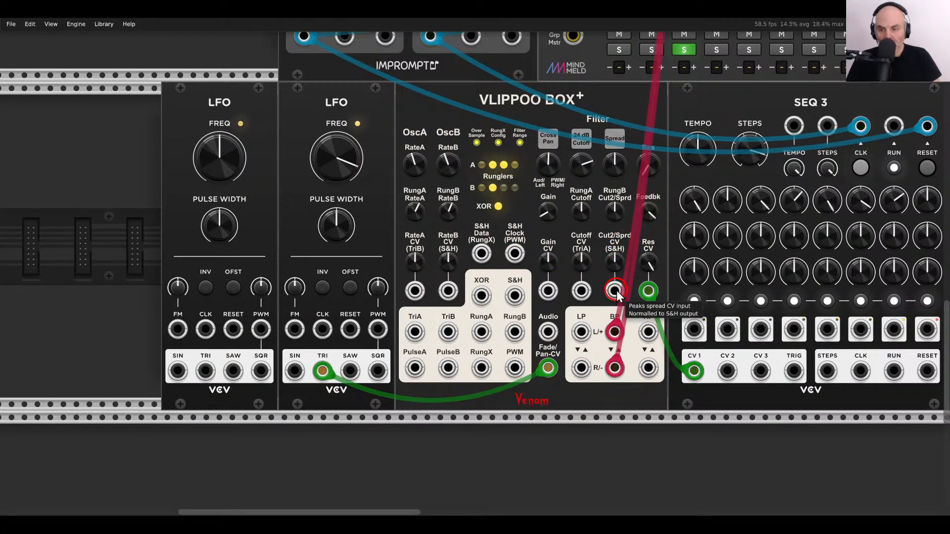
{"action": "left_click_drag", "start_coordinate": [614, 291], "coordinate": [178, 371]}
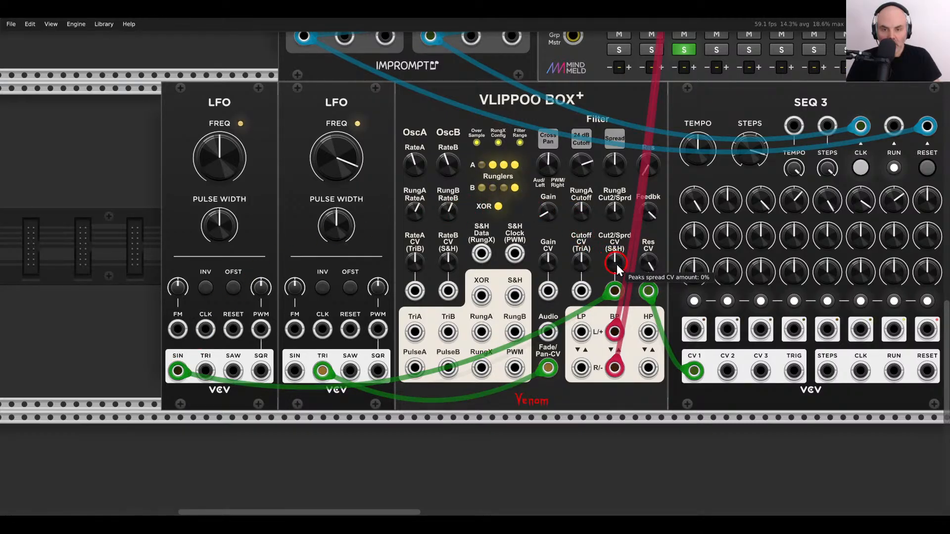
{"action": "left_click_drag", "start_coordinate": [616, 264], "coordinate": [613, 244]}
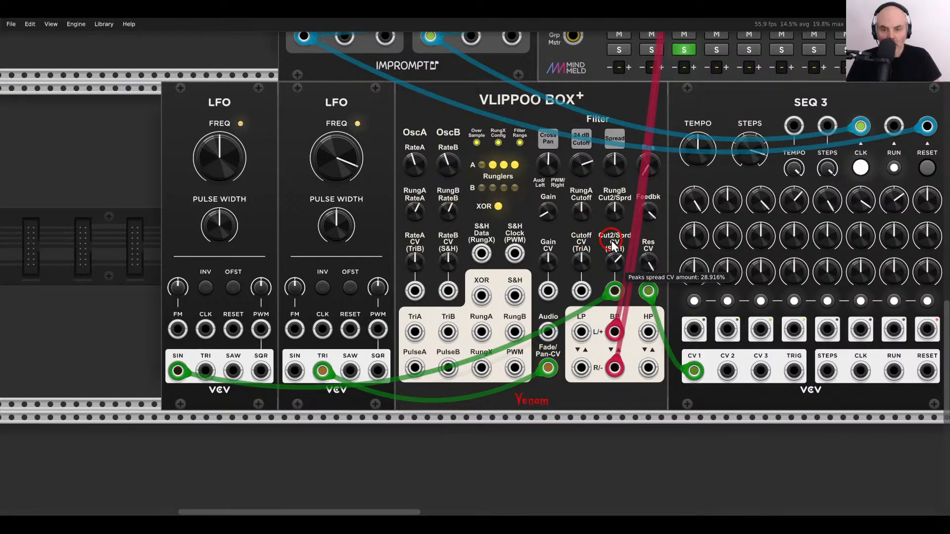
Raise the frequency of the LFO modulating the spread to 1024 Hz.
{"action": "left_click_drag", "start_coordinate": [238, 167], "coordinate": [220, 112]}
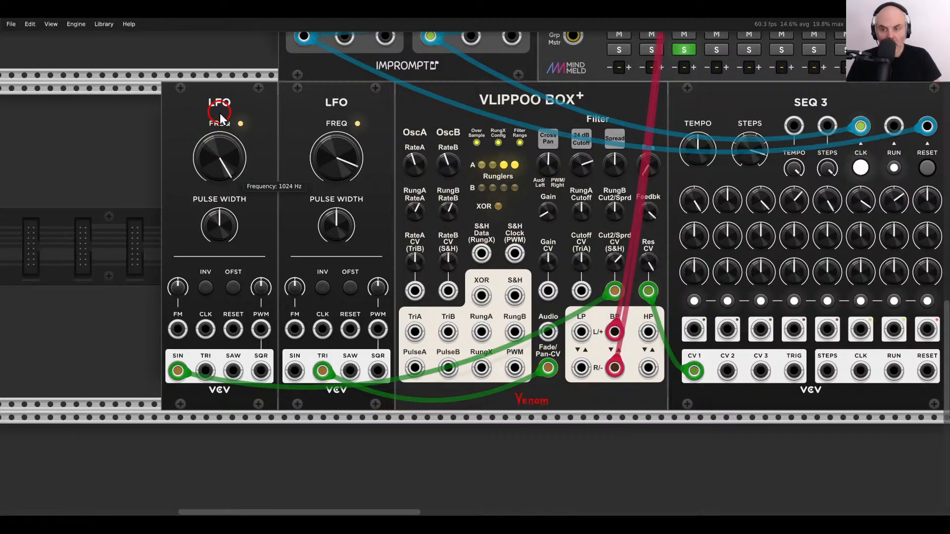
{"action": "left_click_drag", "start_coordinate": [199, 104], "coordinate": [313, 109]}
{"action": "left_click_drag", "start_coordinate": [540, 176], "coordinate": [364, 146]}
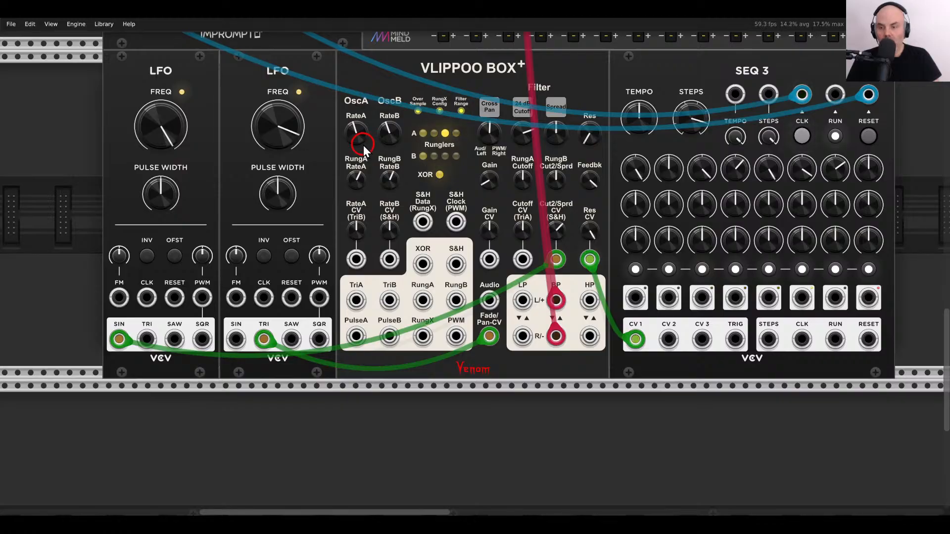
Lower the Vlippoo Box filter cutoff to about 0.
{"action": "scroll", "coordinate": [517, 144], "scroll_direction": "down", "scroll_amount": 2}
{"action": "left_click_drag", "start_coordinate": [529, 141], "coordinate": [424, 168]}
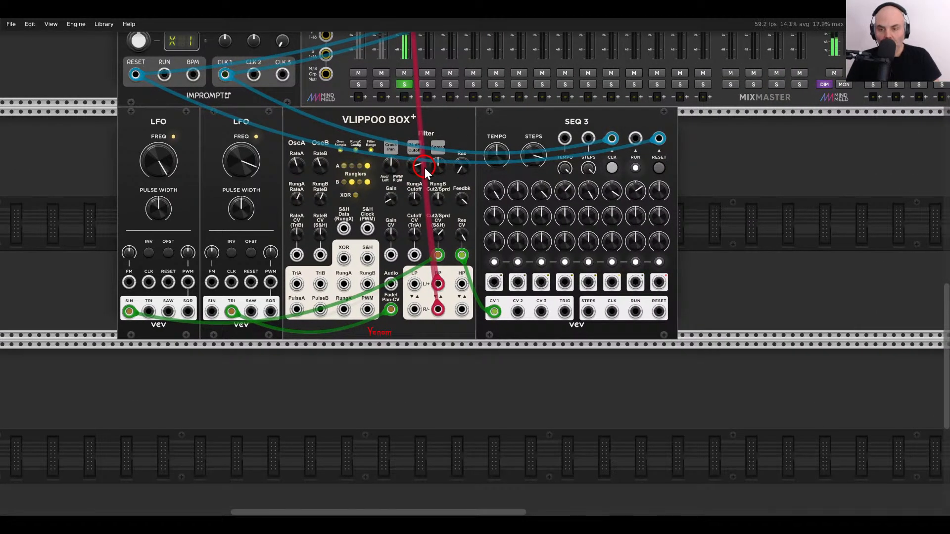
{"action": "scroll", "coordinate": [401, 252], "scroll_direction": "up", "scroll_amount": 3}
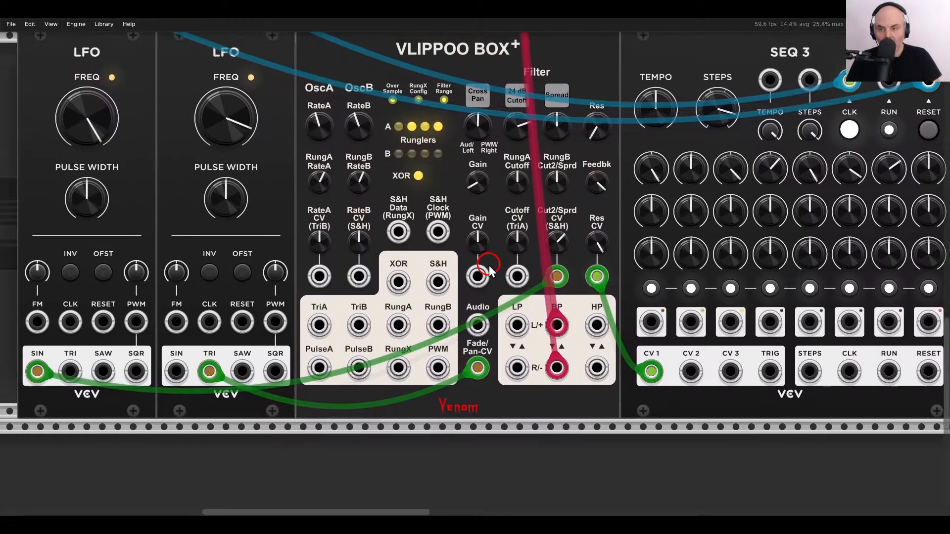
{"action": "left_click_drag", "start_coordinate": [488, 266], "coordinate": [488, 275]}
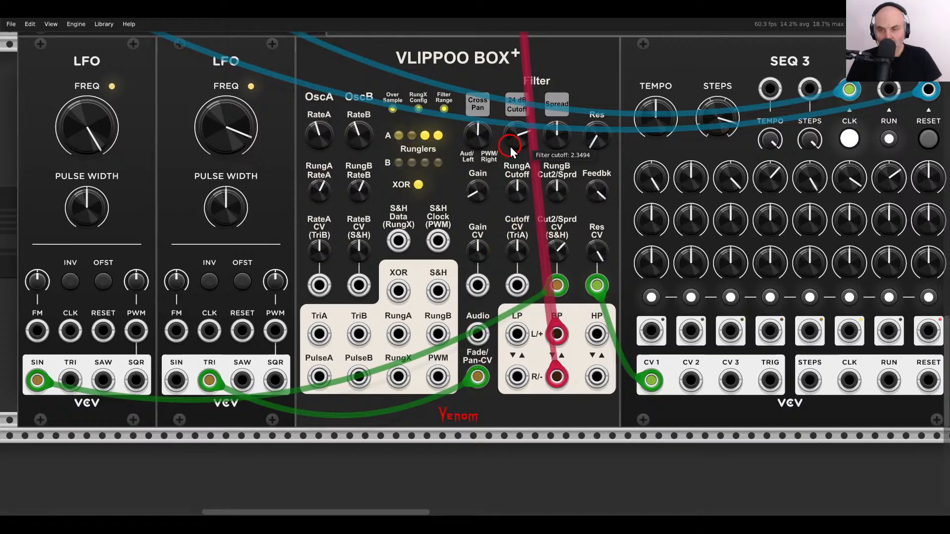
{"action": "left_click_drag", "start_coordinate": [514, 147], "coordinate": [516, 167]}
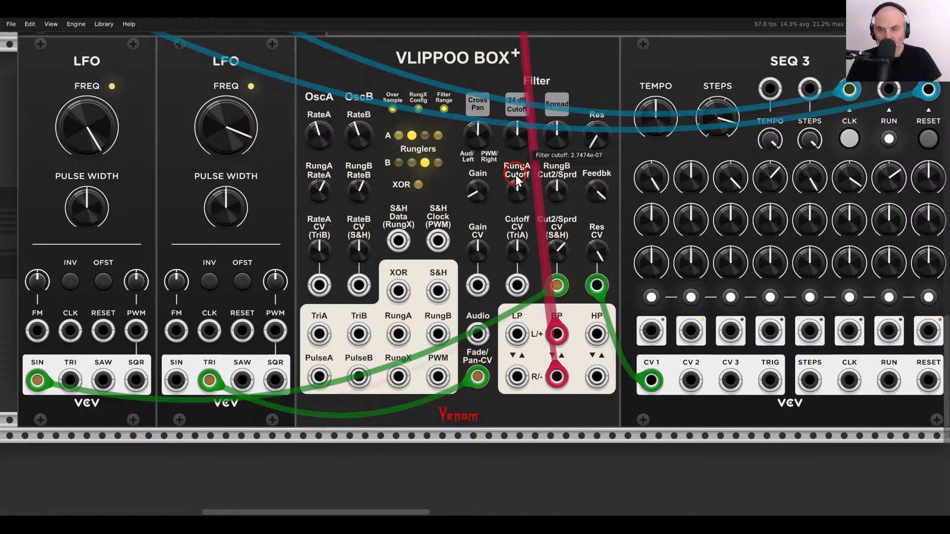
Reset the filter cutoff to its default, patch SEQ 3's CV 2 output into the cutoff CV input and raise the cutoff CV amount.
{"action": "double_click", "coordinate": [518, 144]}
{"action": "left_click_drag", "start_coordinate": [517, 285], "coordinate": [691, 380]}
{"action": "left_click_drag", "start_coordinate": [515, 252], "coordinate": [479, 159]}
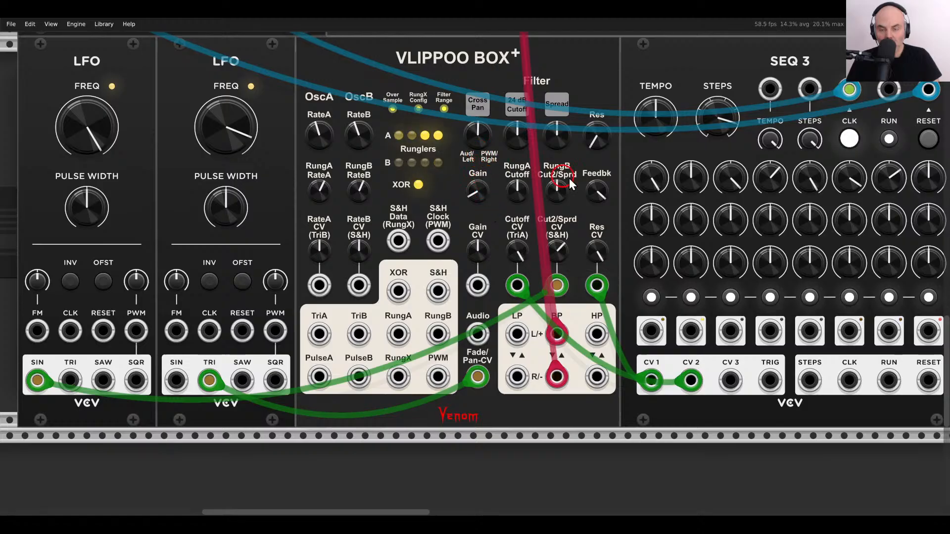
Give steps 1, 2, 5 and 6 of SEQ 3's CV 2 row different values to sequence the cutoff.
{"action": "left_click_drag", "start_coordinate": [692, 262], "coordinate": [522, 273]}
{"action": "left_click_drag", "start_coordinate": [484, 236], "coordinate": [509, 213]}
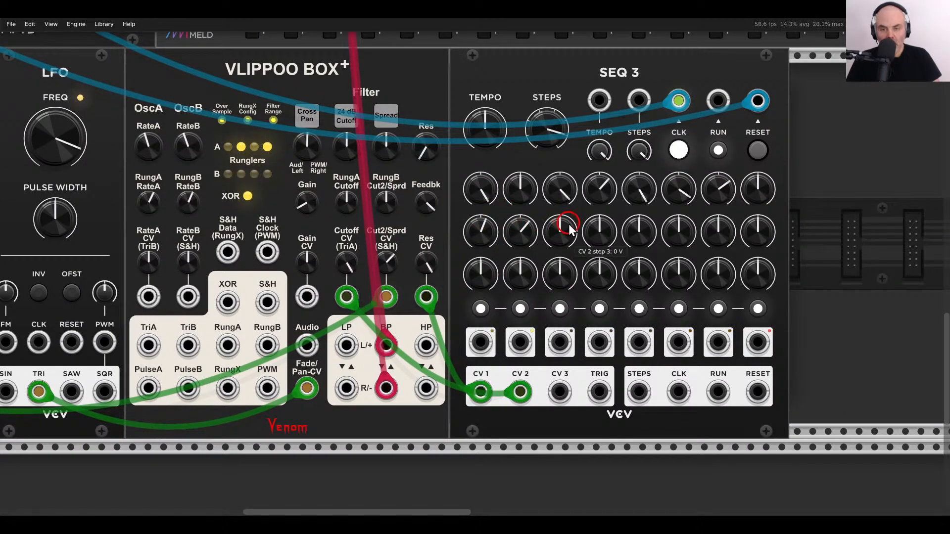
{"action": "left_click_drag", "start_coordinate": [631, 224], "coordinate": [625, 213]}
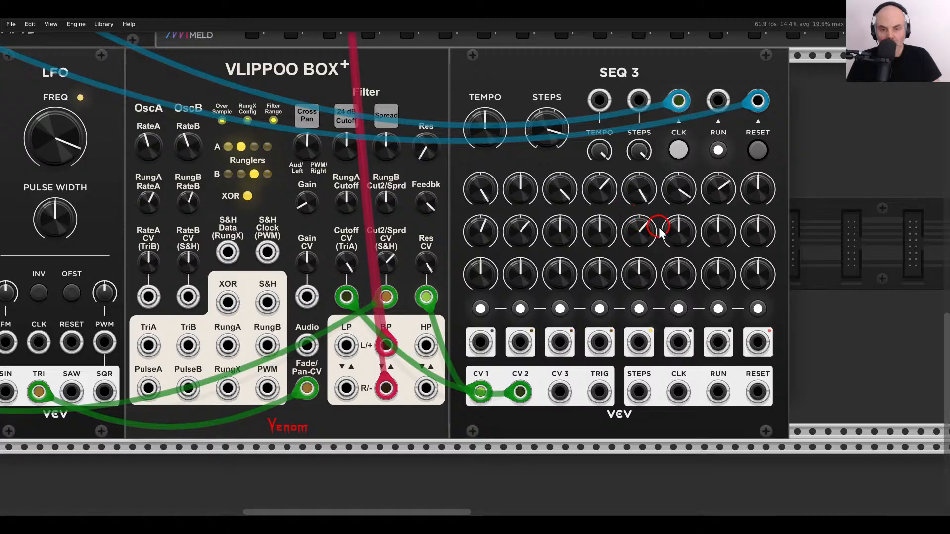
{"action": "left_click_drag", "start_coordinate": [669, 240], "coordinate": [648, 273]}
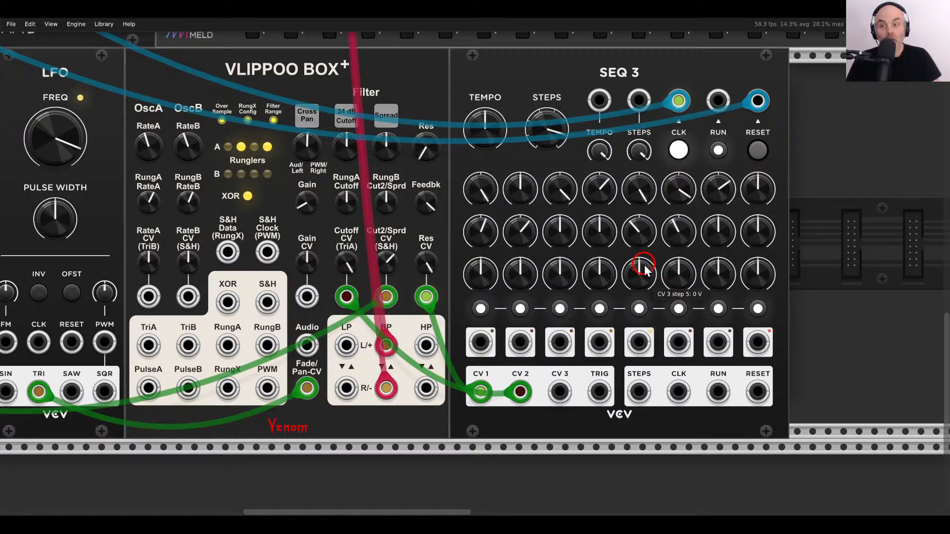
Solo mixer channel 3 and rearrange the module row so SEQ 3 sits before the two LFOs, starting under the clock module.
{"action": "scroll", "coordinate": [515, 223], "scroll_direction": "left", "scroll_amount": 3}
{"action": "scroll", "coordinate": [515, 223], "scroll_direction": "left", "scroll_amount": 2}
{"action": "scroll", "coordinate": [595, 226], "scroll_direction": "down", "scroll_amount": 2}
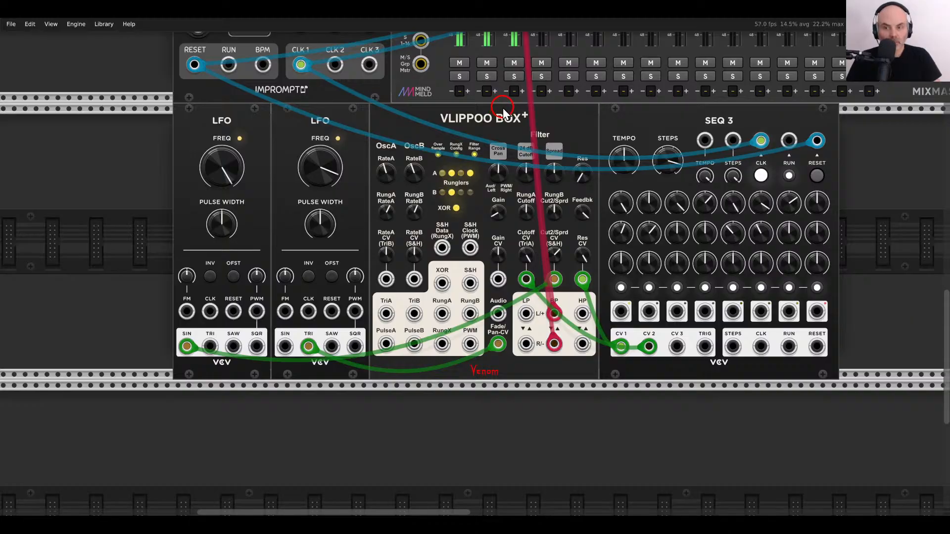
{"action": "left_click", "coordinate": [514, 77]}
{"action": "left_click_drag", "start_coordinate": [602, 132], "coordinate": [400, 137]}
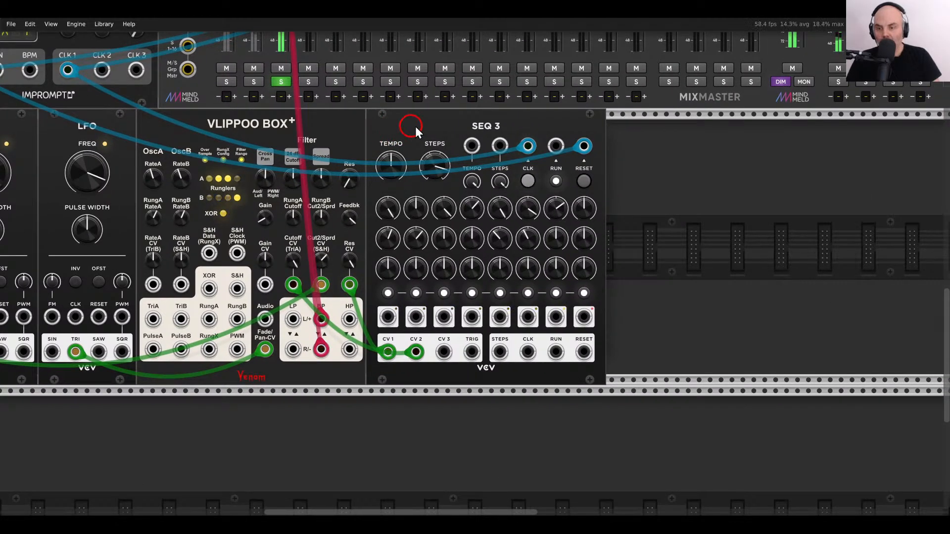
{"action": "scroll", "coordinate": [455, 129], "scroll_direction": "down", "scroll_amount": 1}
{"action": "left_click_drag", "start_coordinate": [455, 130], "coordinate": [286, 156]}
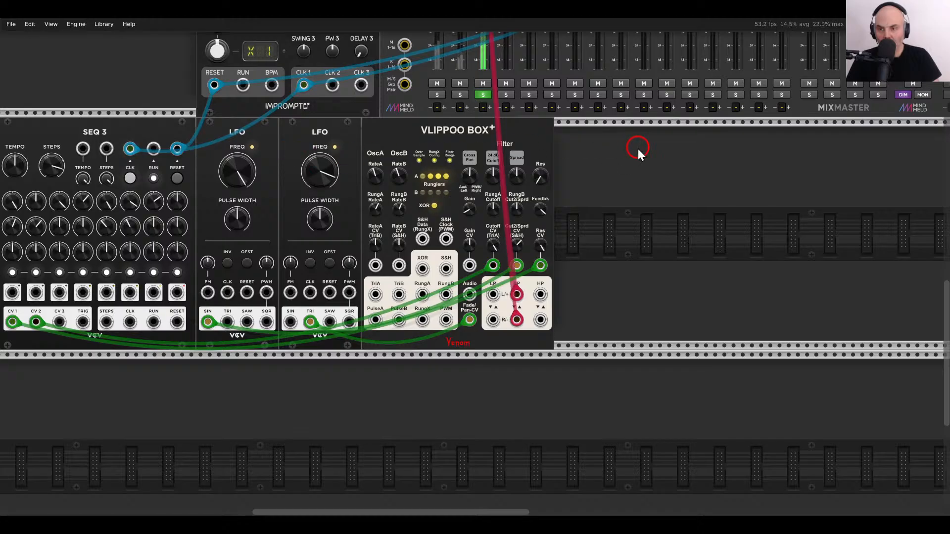
{"action": "left_click_drag", "start_coordinate": [638, 149], "coordinate": [328, 142]}
{"action": "left_click", "coordinate": [793, 181]}
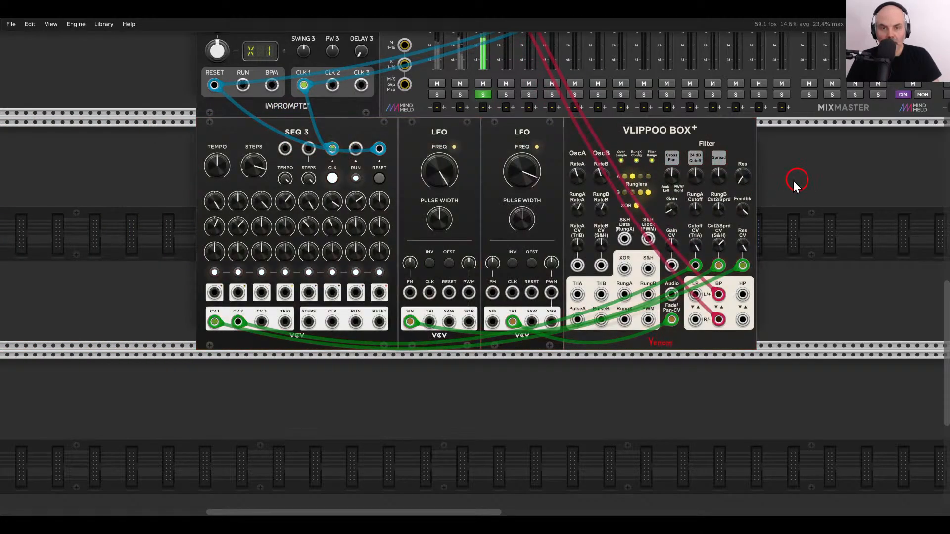
Add a left Chaos Volts expander (A clock) to the Vlippoo Box+ and shift the row to keep the modules together.
{"action": "scroll", "coordinate": [794, 180], "scroll_direction": "up", "scroll_amount": 2}
{"action": "right_click", "coordinate": [547, 128]}
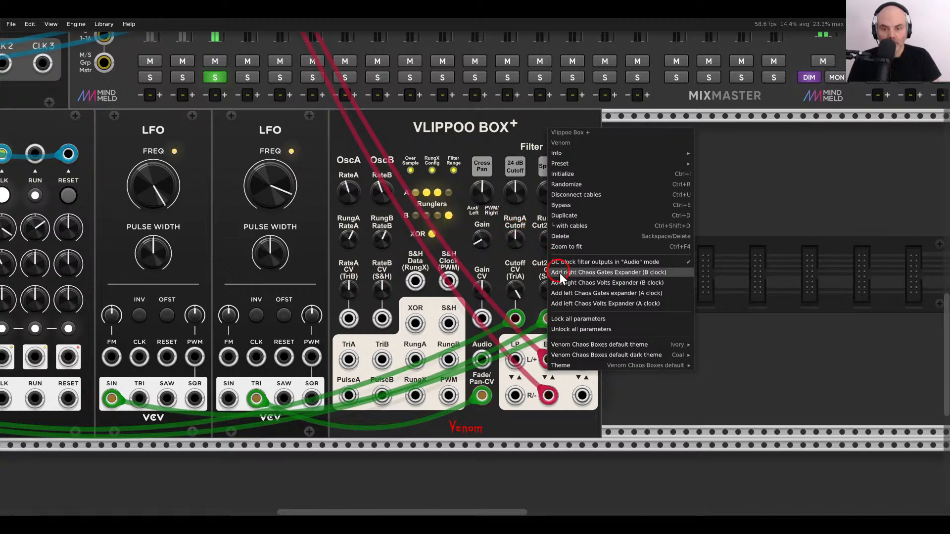
{"action": "left_click", "coordinate": [593, 303]}
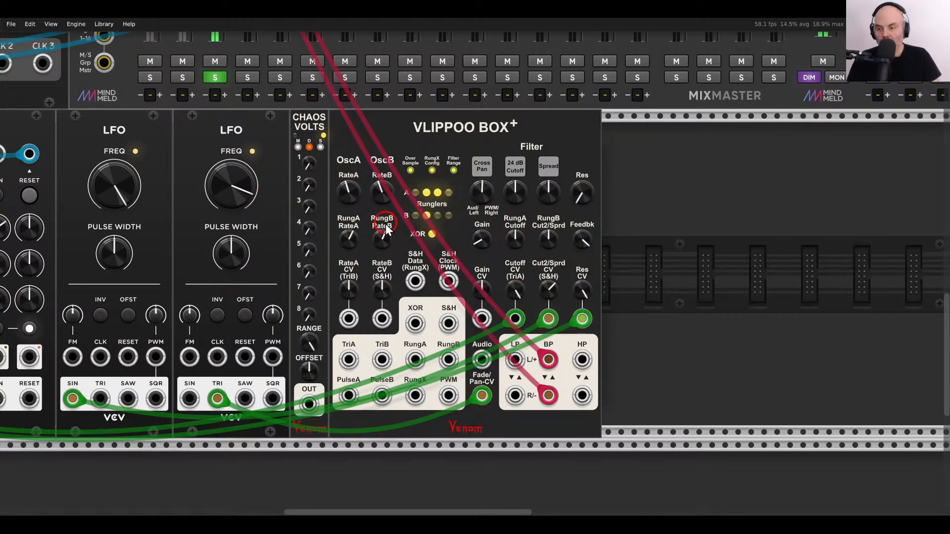
{"action": "scroll", "coordinate": [417, 219], "scroll_direction": "left", "scroll_amount": 5}
{"action": "scroll", "coordinate": [730, 177], "scroll_direction": "down", "scroll_amount": 1}
{"action": "left_click_drag", "start_coordinate": [779, 169], "coordinate": [231, 139]}
{"action": "left_click", "coordinate": [784, 199]}
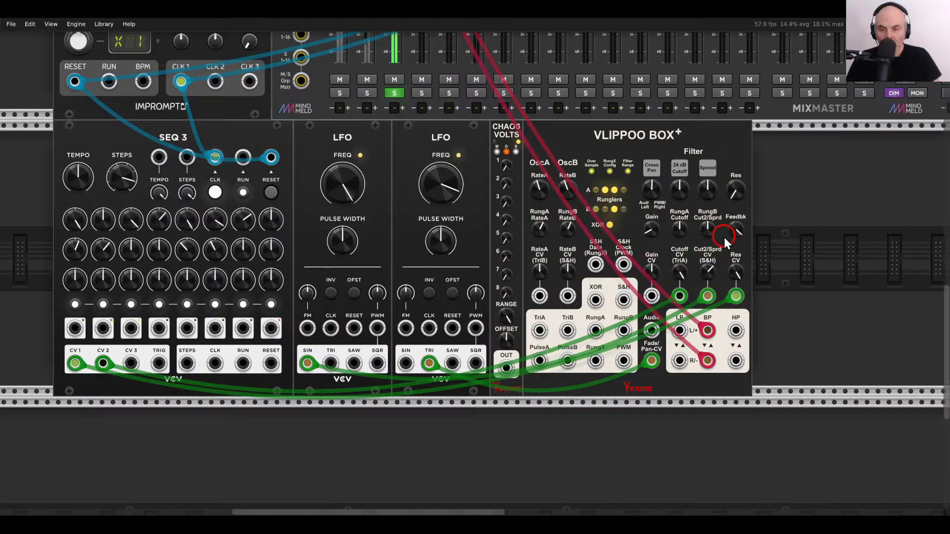
Add a Scope directly after the Vlippoo Box+ and patch the Chaos Volts OUT into its IN 1.
{"action": "scroll", "coordinate": [713, 220], "scroll_direction": "right", "scroll_amount": 3}
{"action": "right_click", "coordinate": [741, 228]}
{"action": "key", "text": "Escape"}
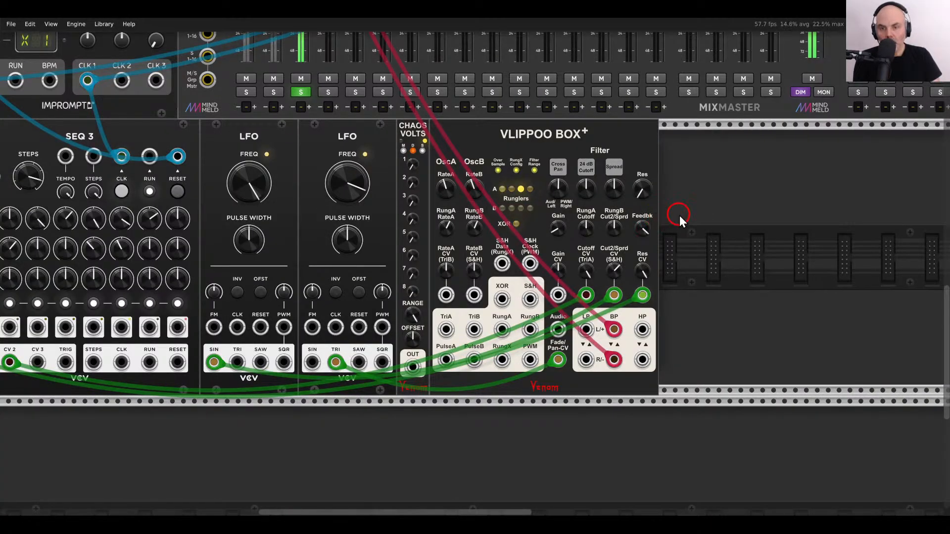
{"action": "key", "text": "Delete"}
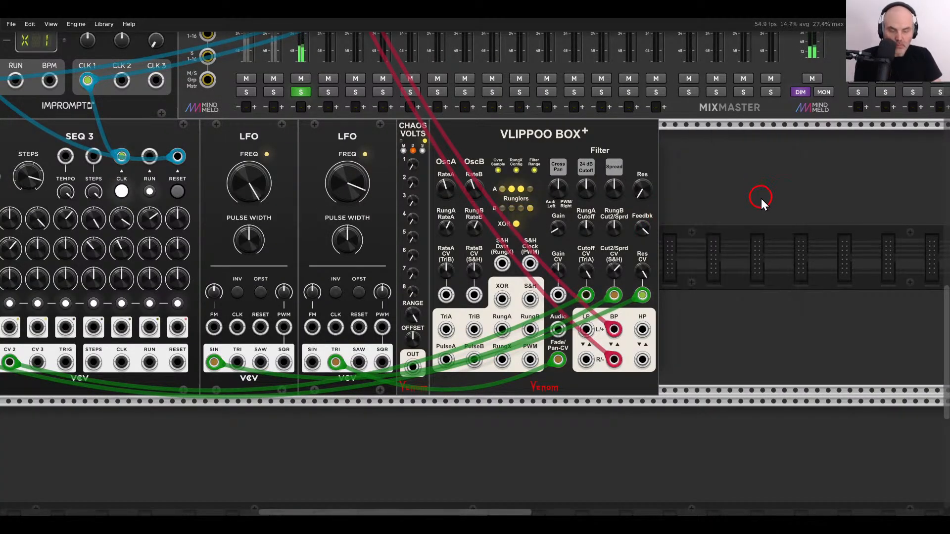
{"action": "right_click", "coordinate": [761, 198]}
{"action": "left_click", "coordinate": [193, 113]}
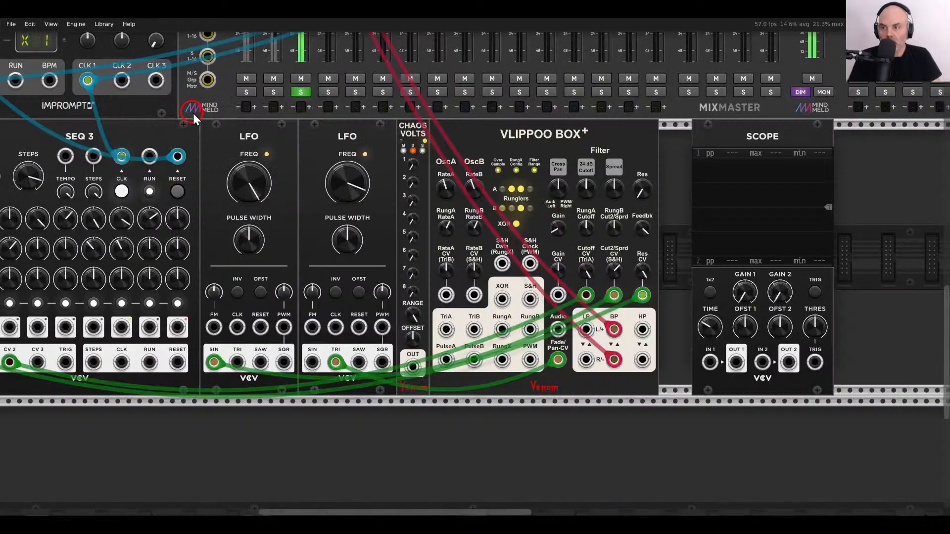
{"action": "left_click_drag", "start_coordinate": [193, 113], "coordinate": [630, 309]}
{"action": "scroll", "coordinate": [591, 357], "scroll_direction": "up", "scroll_amount": 1}
{"action": "left_click_drag", "start_coordinate": [693, 364], "coordinate": [378, 370]}
Vary the bit values on Chaos Volts, including bits 4 and 5, to shape its stepped voltage output.
{"action": "left_click_drag", "start_coordinate": [361, 255], "coordinate": [439, 281]}
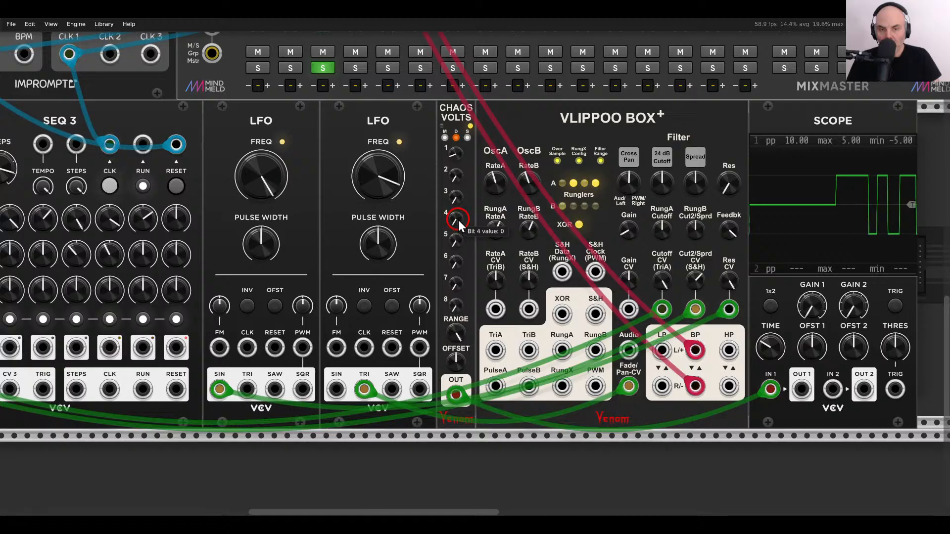
{"action": "left_click_drag", "start_coordinate": [458, 220], "coordinate": [455, 197]}
{"action": "left_click_drag", "start_coordinate": [459, 242], "coordinate": [453, 216]}
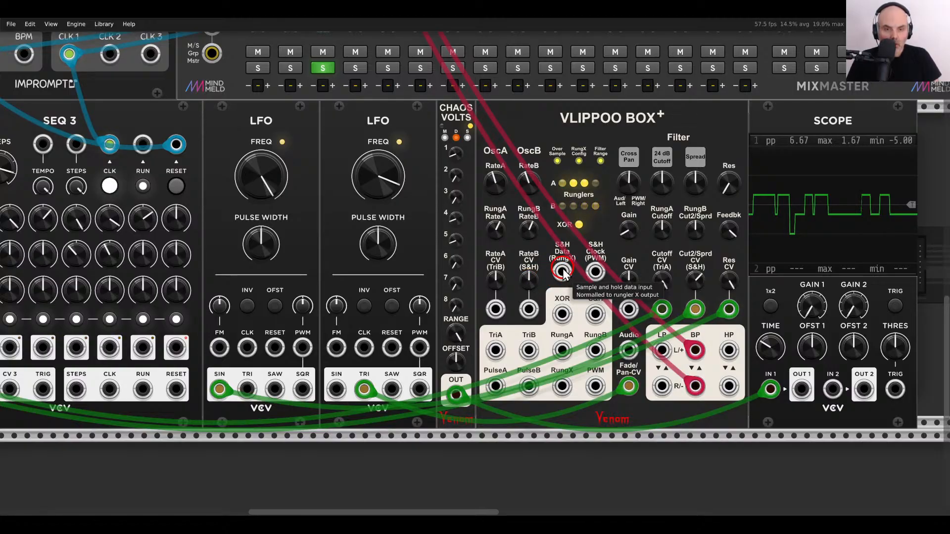
Set the Chaos Volts output range to 2 V and the value of bit 8 to 2.
{"action": "right_click", "coordinate": [457, 330]}
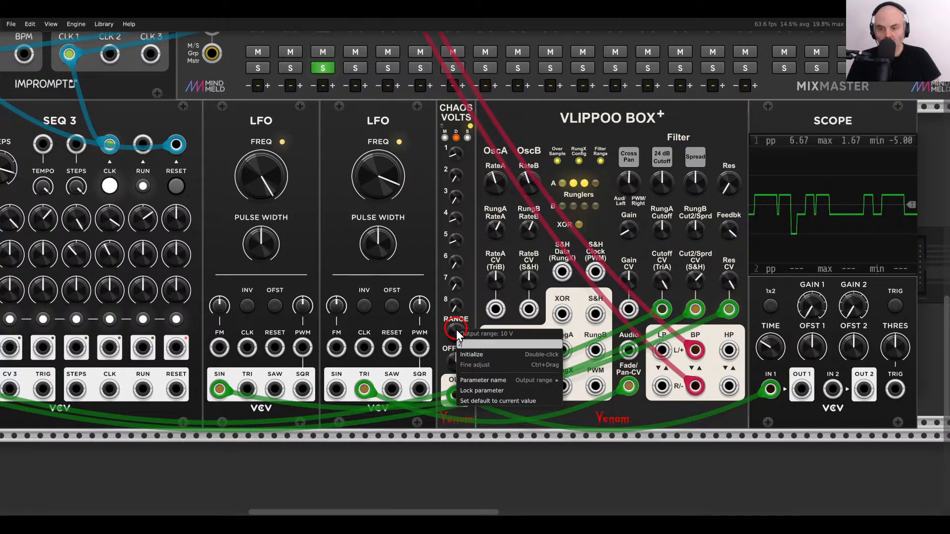
{"action": "type", "text": "2"}
{"action": "key", "text": "Return"}
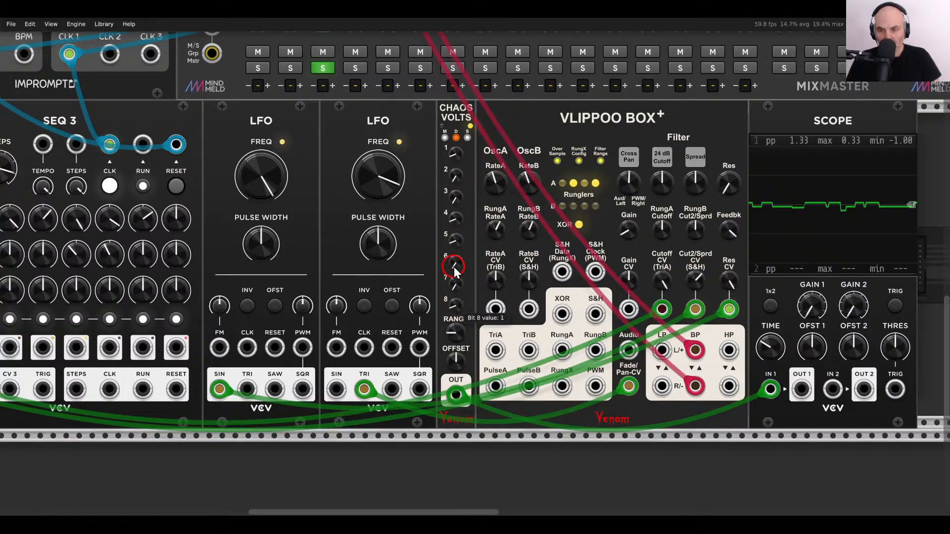
{"action": "left_click_drag", "start_coordinate": [455, 271], "coordinate": [456, 309]}
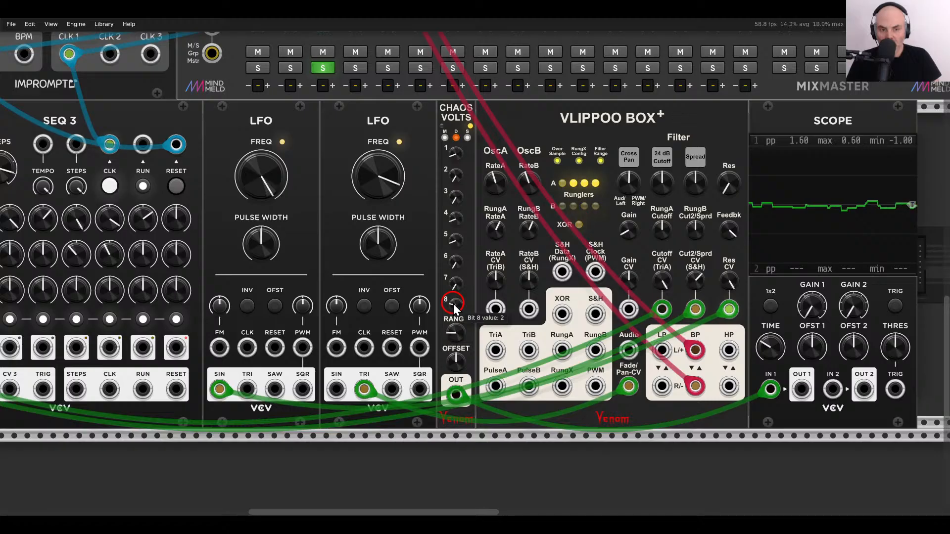
Replace the Scope after the Vlippoo Box+ with a VCV VCO module.
{"action": "scroll", "coordinate": [538, 292], "scroll_direction": "down", "scroll_amount": 1}
{"action": "scroll", "coordinate": [693, 287], "scroll_direction": "right", "scroll_amount": 8}
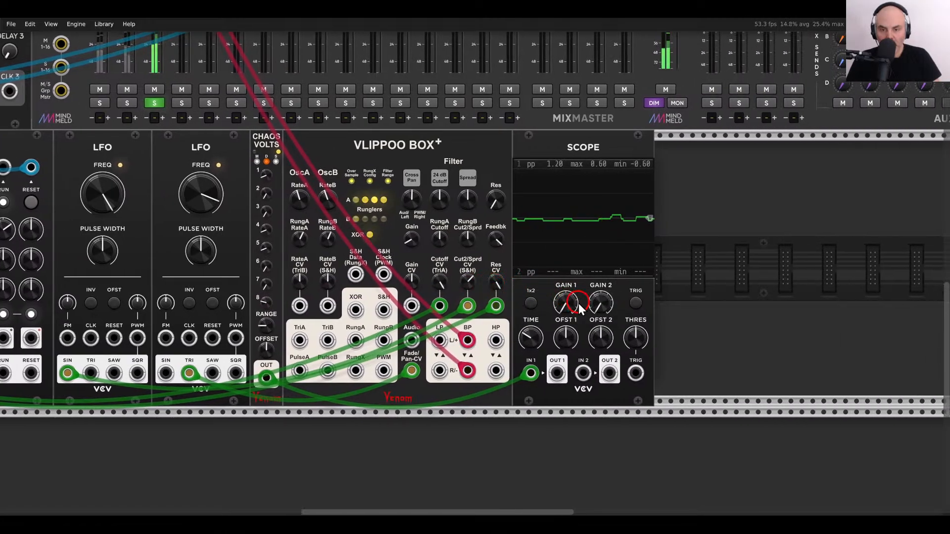
{"action": "key", "text": "Delete"}
{"action": "right_click", "coordinate": [581, 311]}
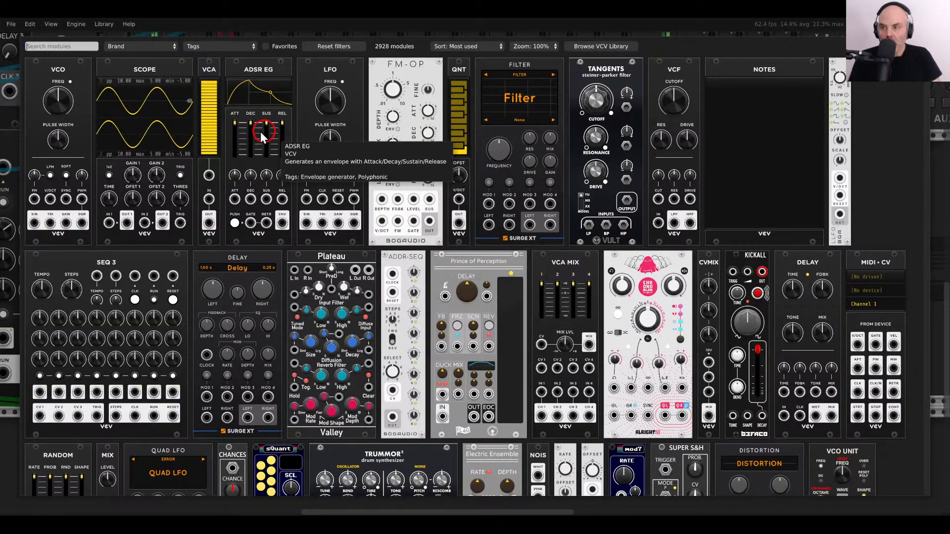
{"action": "left_click", "coordinate": [31, 91]}
{"action": "scroll", "coordinate": [643, 356], "scroll_direction": "up", "scroll_amount": 3}
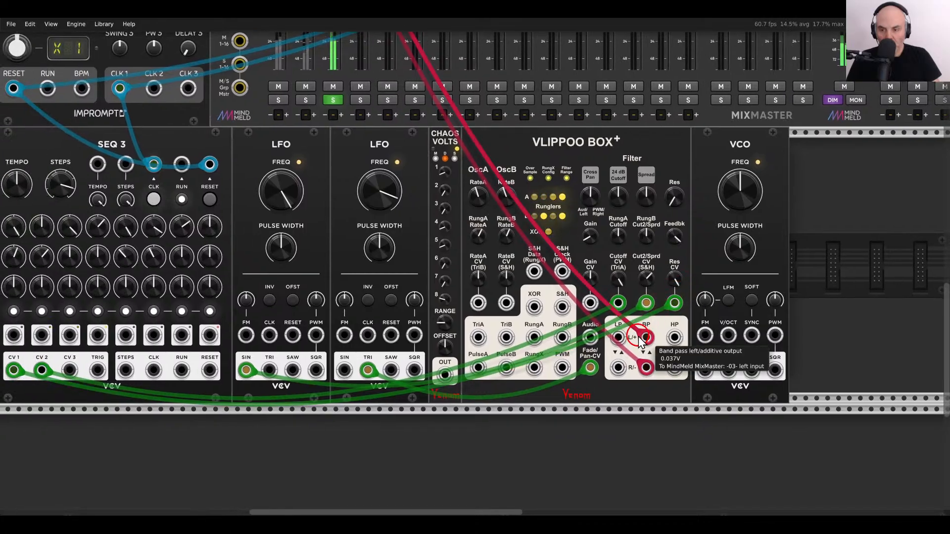
Patch the Chaos Volts OUT into the FM input of the VCO.
{"action": "left_click", "coordinate": [717, 363]}
{"action": "left_click_drag", "start_coordinate": [745, 335], "coordinate": [408, 383]}
{"action": "left_click_drag", "start_coordinate": [745, 335], "coordinate": [717, 335]}
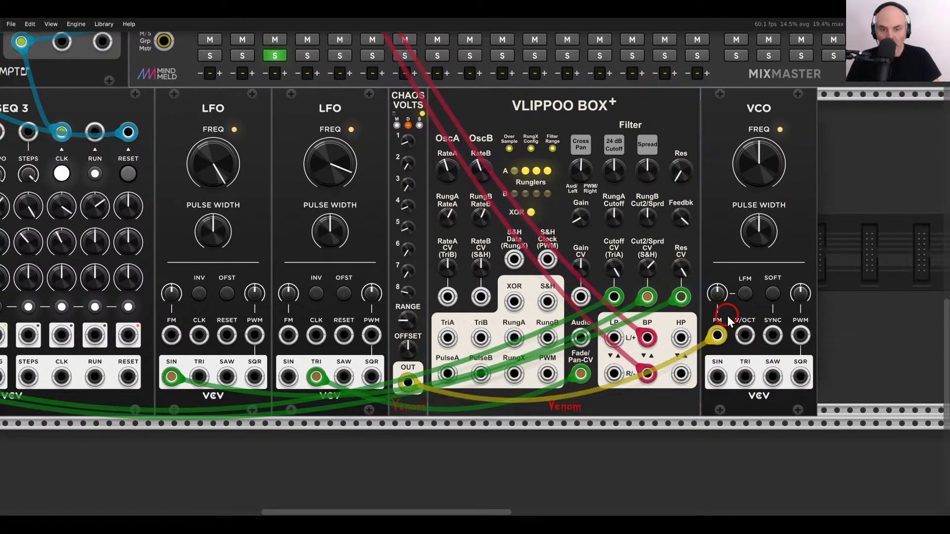
Patch the VCO's SIN output into the left input of mixer channel 4 and solo that channel too.
{"action": "scroll", "coordinate": [727, 316], "scroll_direction": "down", "scroll_amount": 2}
{"action": "scroll", "coordinate": [727, 298], "scroll_direction": "up", "scroll_amount": 2}
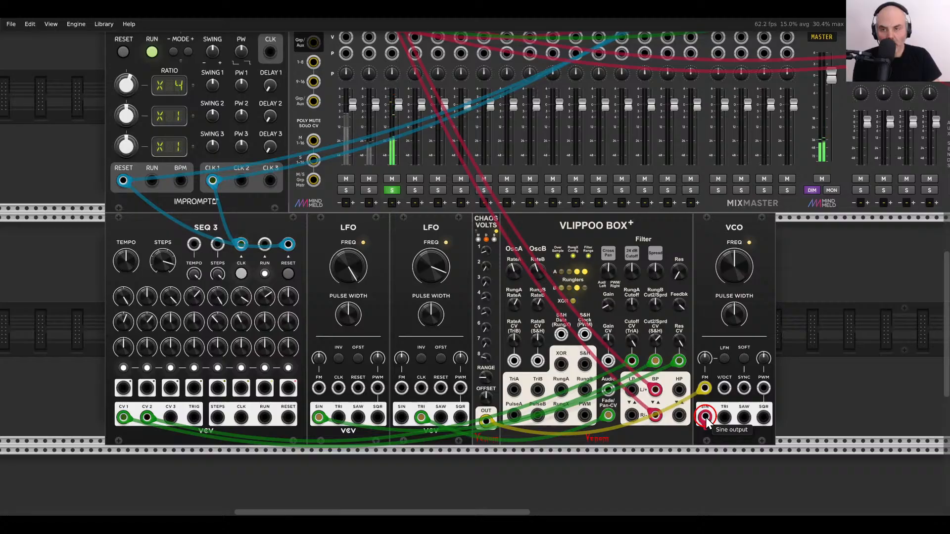
{"action": "scroll", "coordinate": [429, 154], "scroll_direction": "up", "scroll_amount": 2}
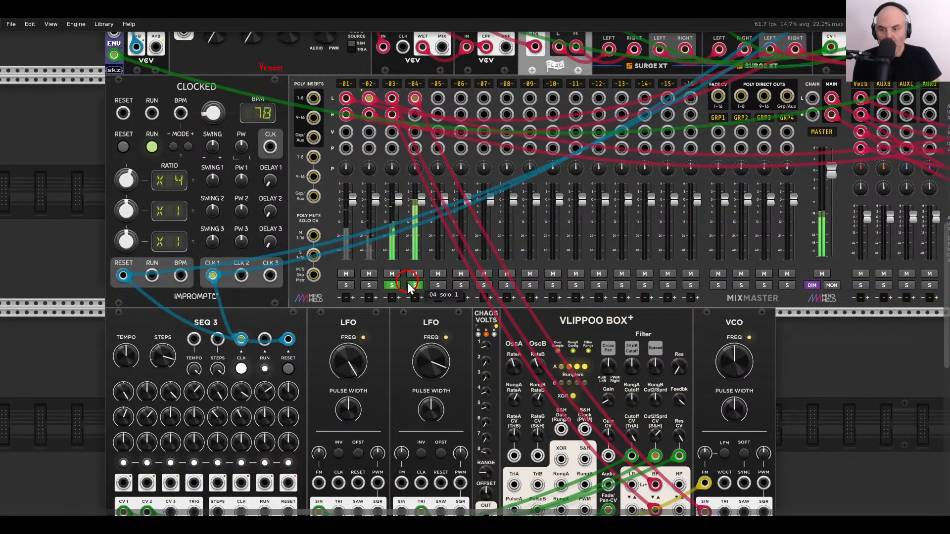
{"action": "scroll", "coordinate": [537, 273], "scroll_direction": "down", "scroll_amount": 4}
{"action": "scroll", "coordinate": [536, 273], "scroll_direction": "right", "scroll_amount": 3}
{"action": "scroll", "coordinate": [545, 233], "scroll_direction": "up", "scroll_amount": 2}
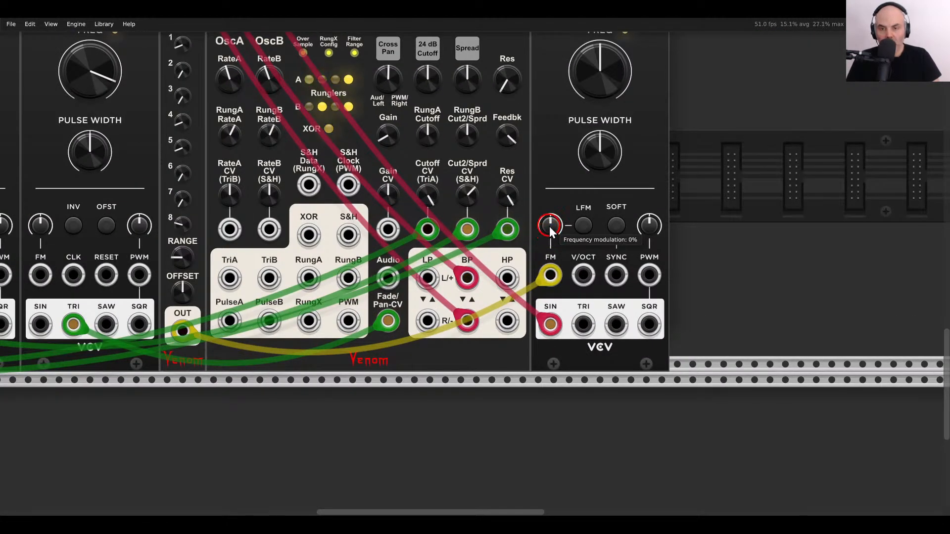
Add a Venom VCO Unit, moving the Chaos Volts cable to its V/OCT input and the mixer cable to its OUT.
{"action": "scroll", "coordinate": [549, 227], "scroll_direction": "up", "scroll_amount": 2}
{"action": "key", "text": "Return"}
{"action": "type", "text": "unit"}
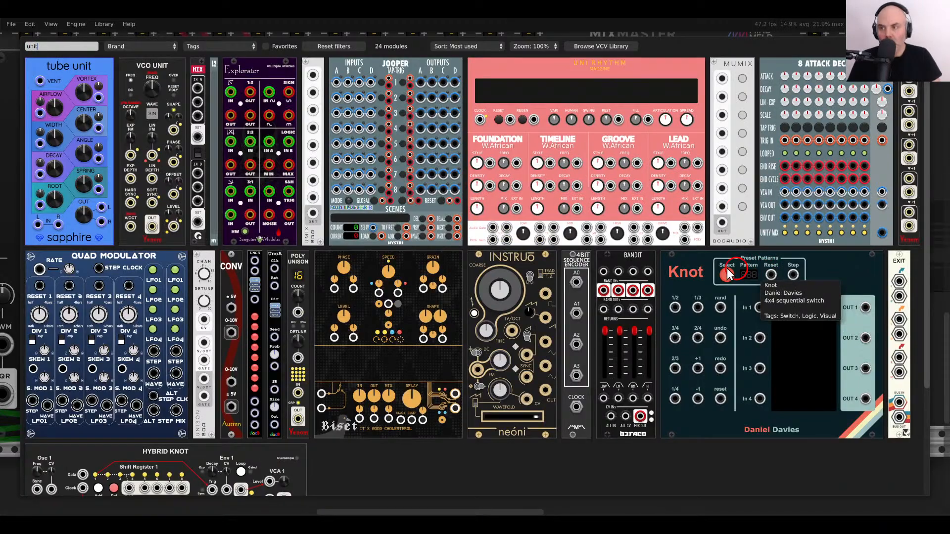
{"action": "left_click", "coordinate": [158, 144]}
{"action": "left_click_drag", "start_coordinate": [564, 341], "coordinate": [695, 401]}
{"action": "left_click_drag", "start_coordinate": [553, 395], "coordinate": [741, 410]}
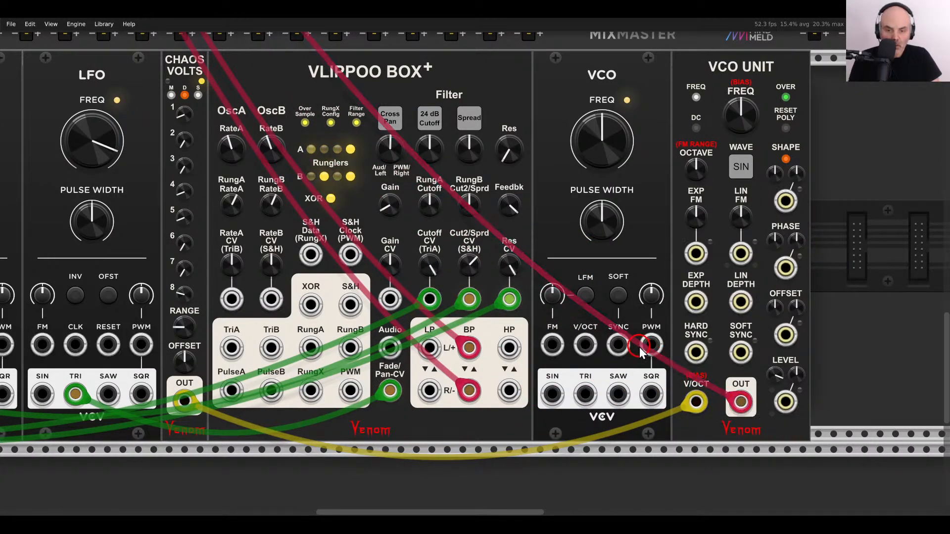
Delete the VCV VCO and move the VCO Unit directly against the Vlippoo Box+.
{"action": "key", "text": "Delete"}
{"action": "left_click_drag", "start_coordinate": [674, 329], "coordinate": [518, 260]}
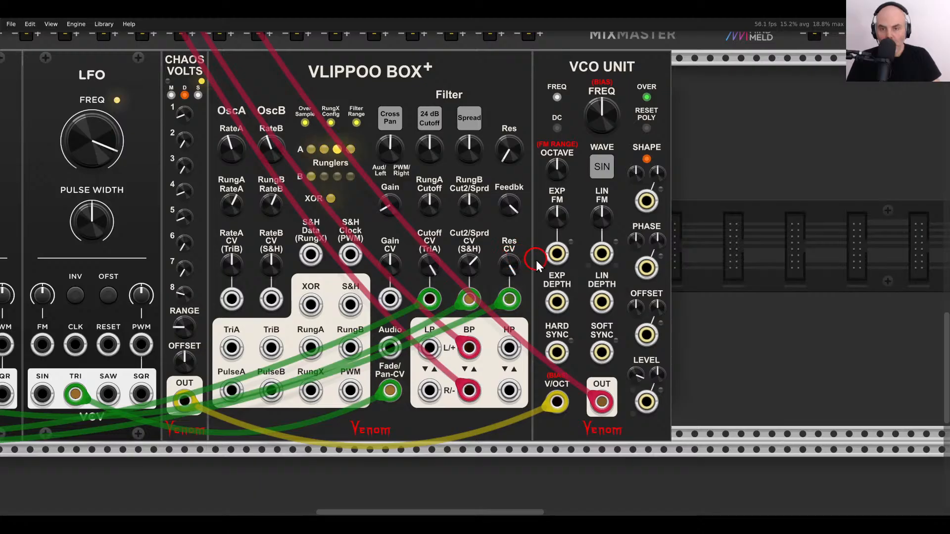
{"action": "scroll", "coordinate": [495, 251], "scroll_direction": "down", "scroll_amount": 2}
{"action": "scroll", "coordinate": [483, 252], "scroll_direction": "left", "scroll_amount": 5}
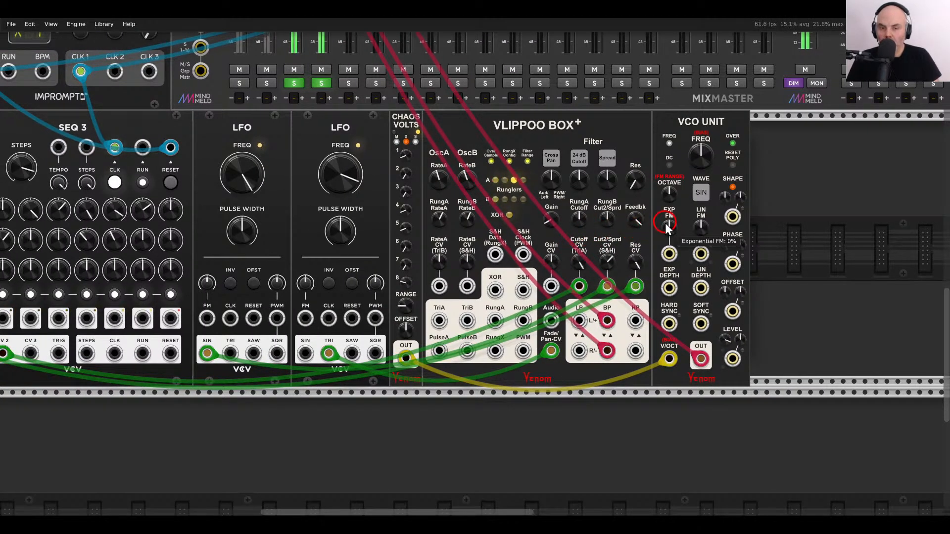
Search the module library for "venom filter" and add the Multimode Filter directly after the VCO Unit.
{"action": "scroll", "coordinate": [643, 223], "scroll_direction": "right", "scroll_amount": 7}
{"action": "right_click", "coordinate": [615, 220]}
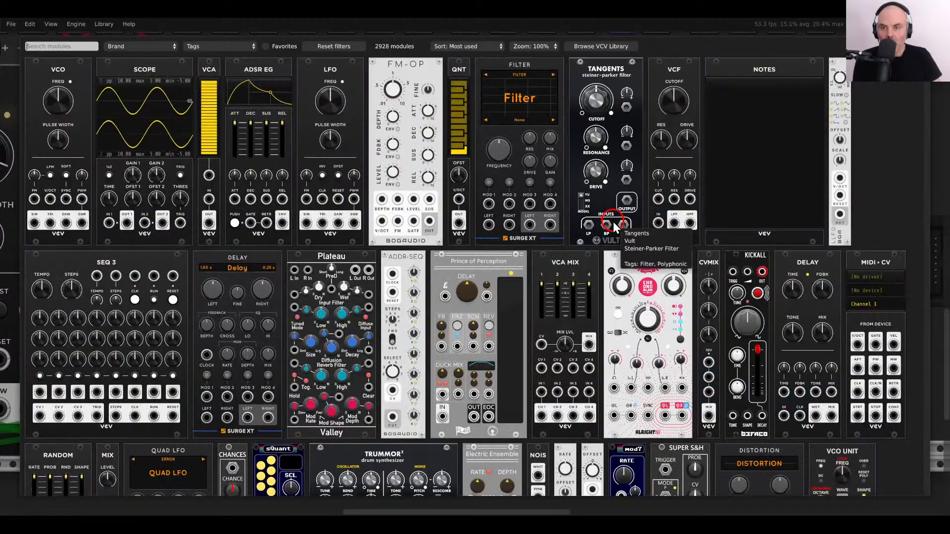
{"action": "scroll", "coordinate": [616, 222], "scroll_direction": "up", "scroll_amount": 5}
{"action": "type", "text": "venom filter"}
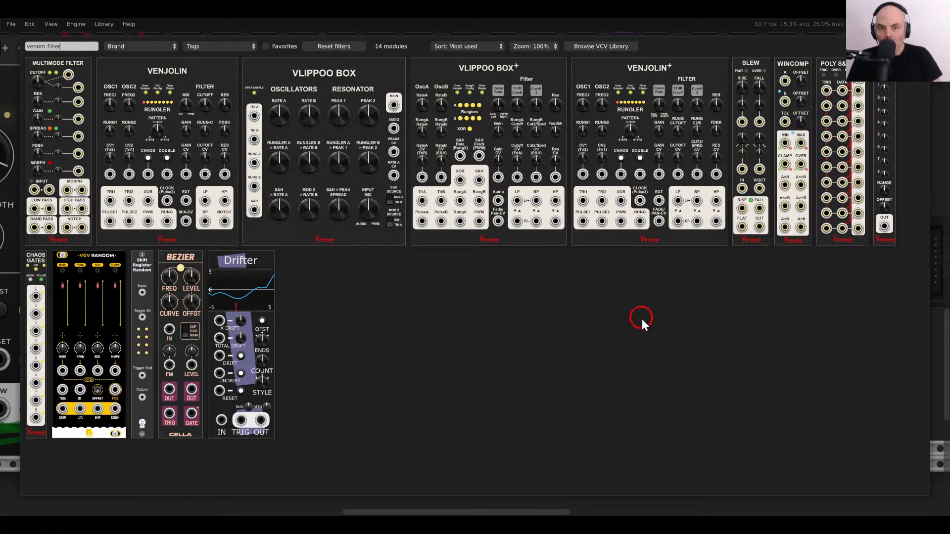
{"action": "left_click", "coordinate": [49, 99]}
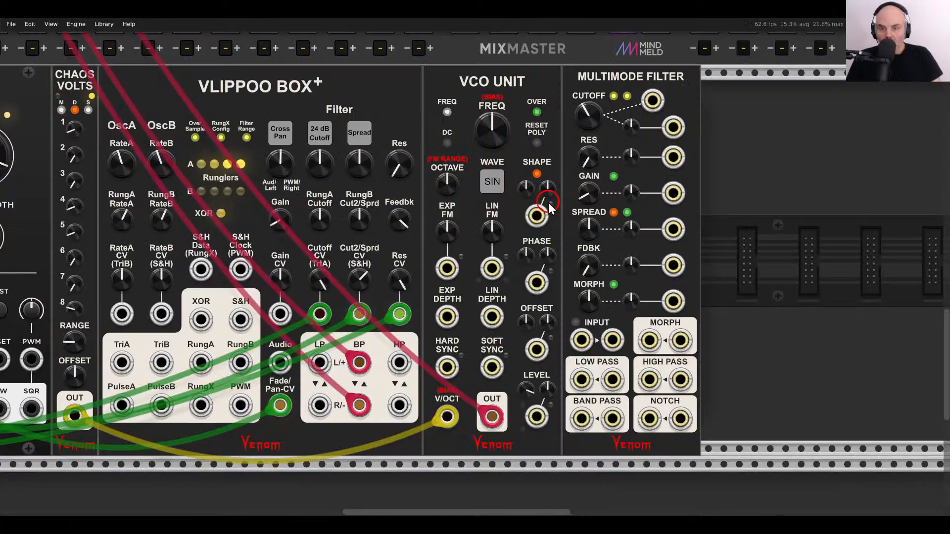
Patch the VCO Unit's OUT into the left input of the Multimode Filter instead of the mixer.
{"action": "scroll", "coordinate": [564, 255], "scroll_direction": "down", "scroll_amount": 2}
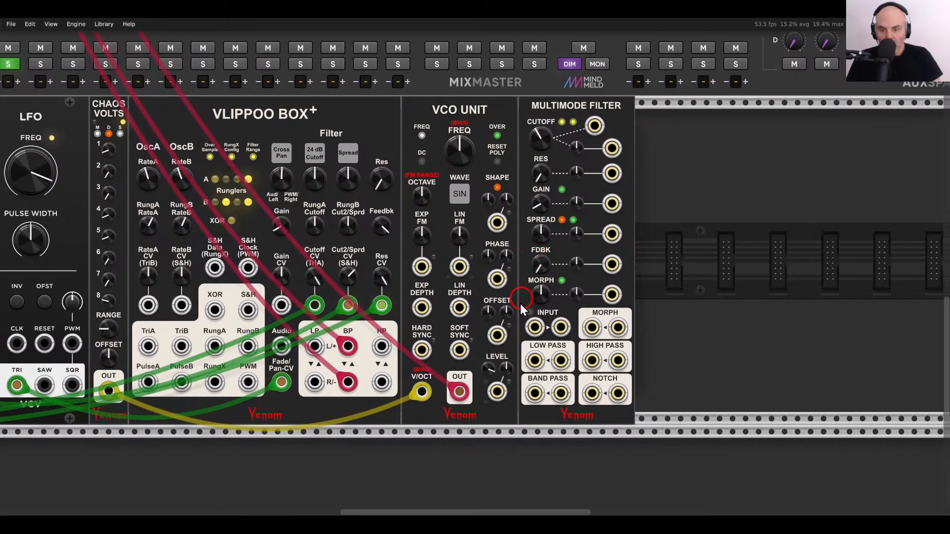
{"action": "left_click_drag", "start_coordinate": [460, 393], "coordinate": [534, 328]}
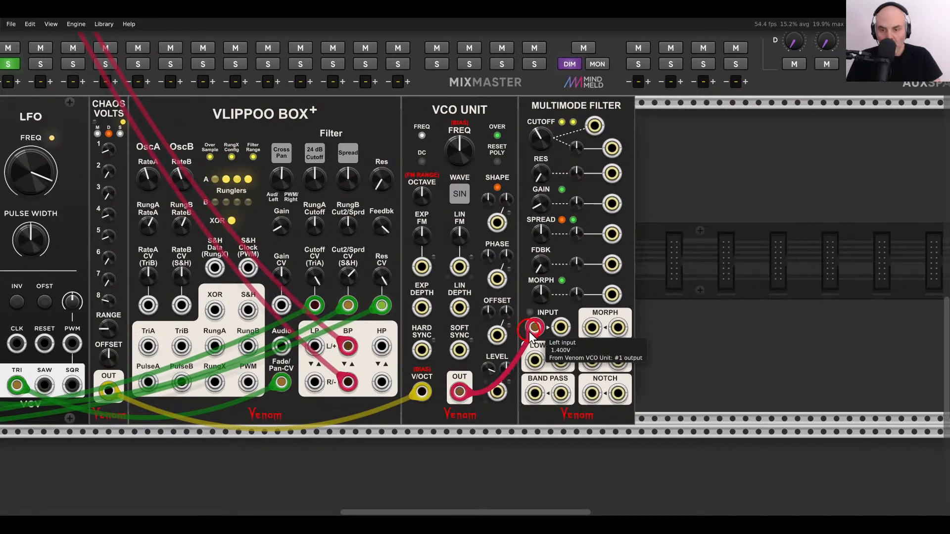
Patch the Multimode Filter's left and right band pass outputs into mixer channel 4 and turn off channel 3's solo.
{"action": "mouse_move", "coordinate": [530, 394]}
{"action": "left_mouse_down"}
{"action": "mouse_move", "coordinate": [532, 405]}
{"action": "mouse_move", "coordinate": [229, 102]}
{"action": "mouse_move", "coordinate": [312, 208]}
{"action": "mouse_move", "coordinate": [547, 394]}
{"action": "left_mouse_up"}
{"action": "scroll", "coordinate": [532, 403], "scroll_direction": "up", "scroll_amount": 8}
{"action": "scroll", "coordinate": [533, 404], "scroll_direction": "left", "scroll_amount": 6}
{"action": "scroll", "coordinate": [309, 203], "scroll_direction": "down", "scroll_amount": 6}
{"action": "scroll", "coordinate": [309, 203], "scroll_direction": "right", "scroll_amount": 6}
{"action": "scroll", "coordinate": [495, 346], "scroll_direction": "down", "scroll_amount": 2}
{"action": "scroll", "coordinate": [547, 386], "scroll_direction": "left", "scroll_amount": 6}
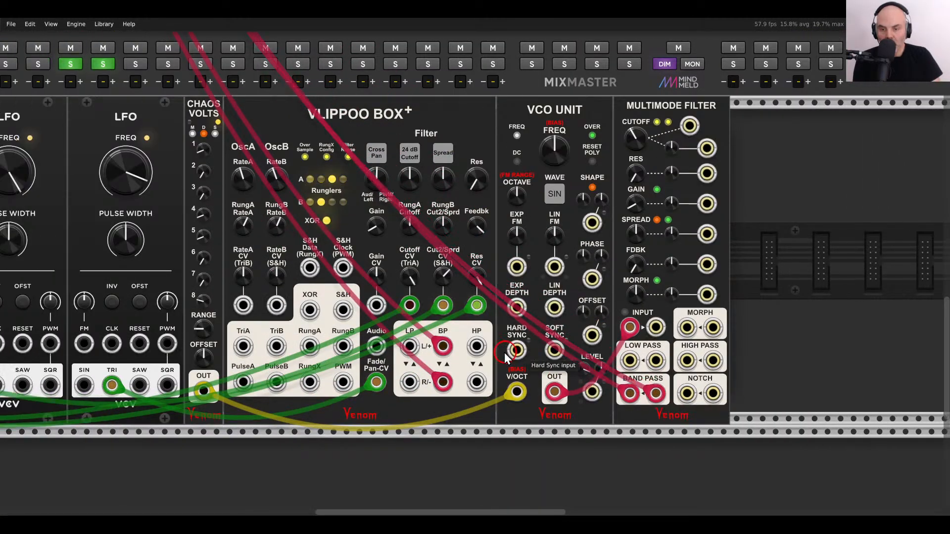
{"action": "scroll", "coordinate": [544, 362], "scroll_direction": "up", "scroll_amount": 4}
{"action": "left_click", "coordinate": [390, 302]}
{"action": "scroll", "coordinate": [390, 301], "scroll_direction": "right", "scroll_amount": 8}
{"action": "scroll", "coordinate": [390, 301], "scroll_direction": "down", "scroll_amount": 5}
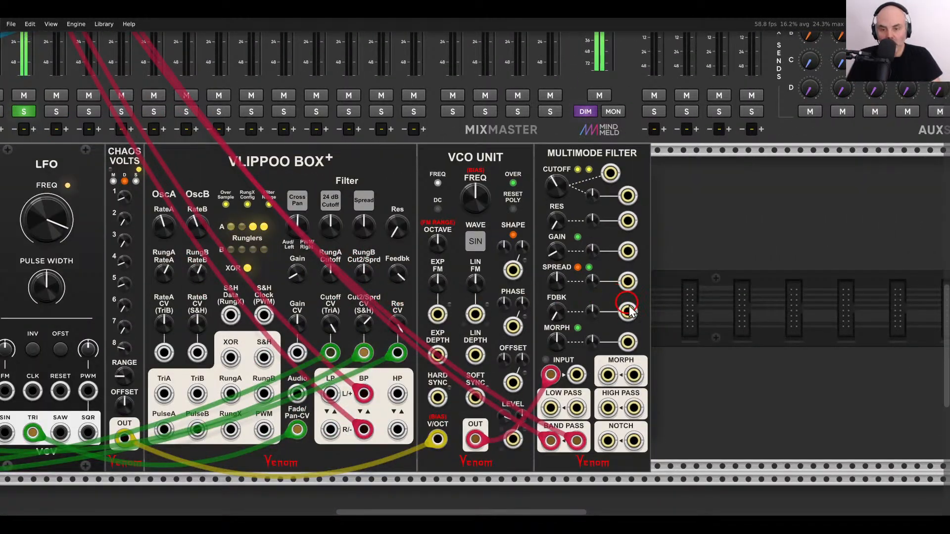
{"action": "scroll", "coordinate": [627, 304], "scroll_direction": "right", "scroll_amount": 2}
{"action": "scroll", "coordinate": [627, 305], "scroll_direction": "down", "scroll_amount": 2}
{"action": "scroll", "coordinate": [556, 267], "scroll_direction": "up", "scroll_amount": 1}
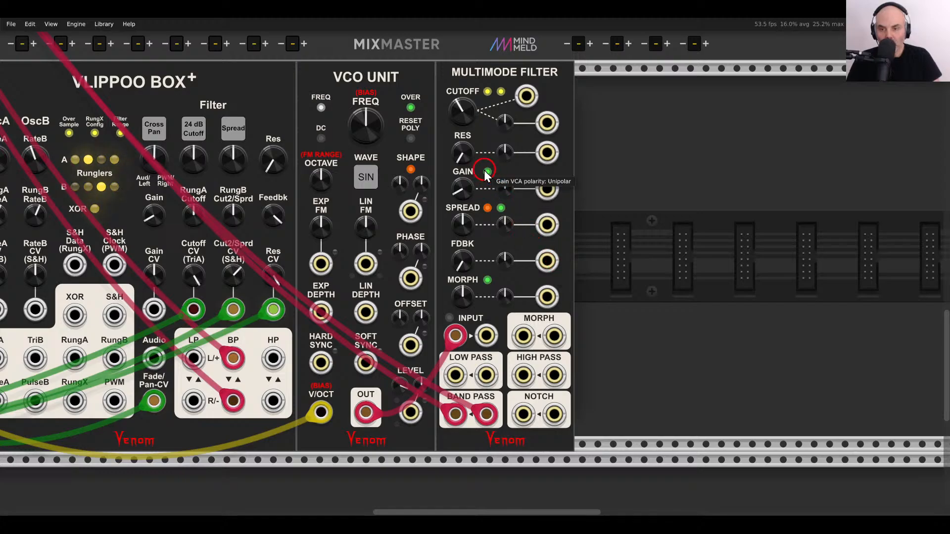
Raise the Multimode Filter's resonance, then adjust its cutoff and try out the cutoff spread.
{"action": "left_click_drag", "start_coordinate": [464, 156], "coordinate": [459, 135]}
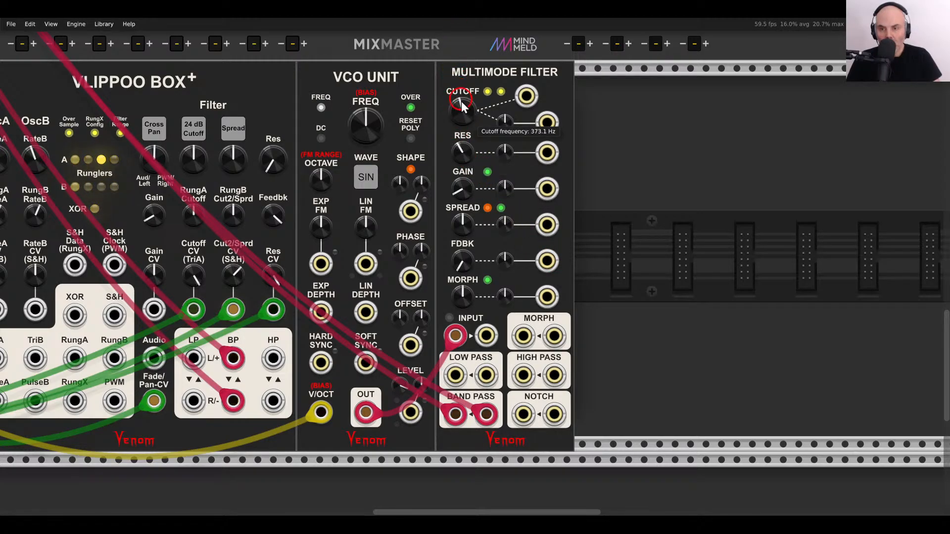
{"action": "left_click_drag", "start_coordinate": [468, 117], "coordinate": [467, 124]}
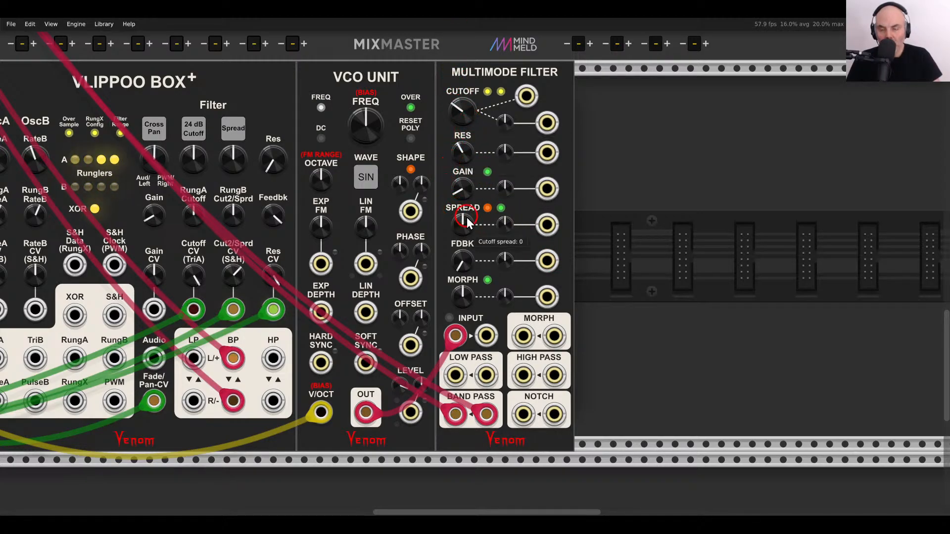
{"action": "left_click_drag", "start_coordinate": [461, 216], "coordinate": [457, 185]}
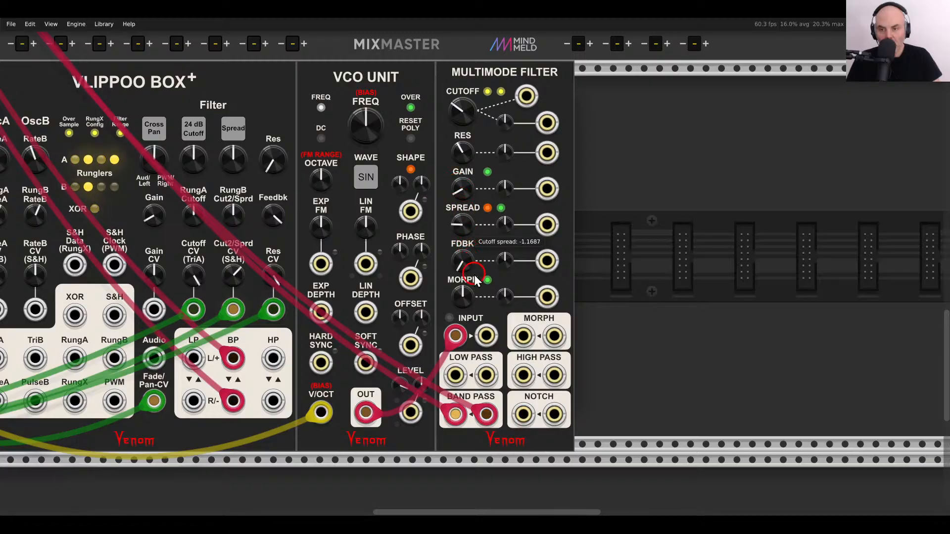
Add a VCV LFO directly after the Multimode Filter and patch its triangle output into the filter's spread CV input.
{"action": "right_click", "coordinate": [652, 212]}
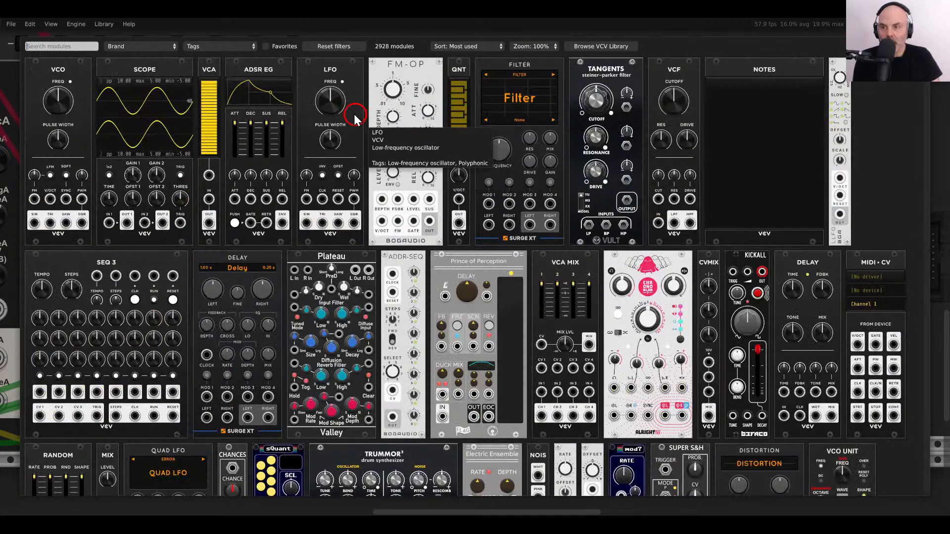
{"action": "left_click", "coordinate": [330, 99]}
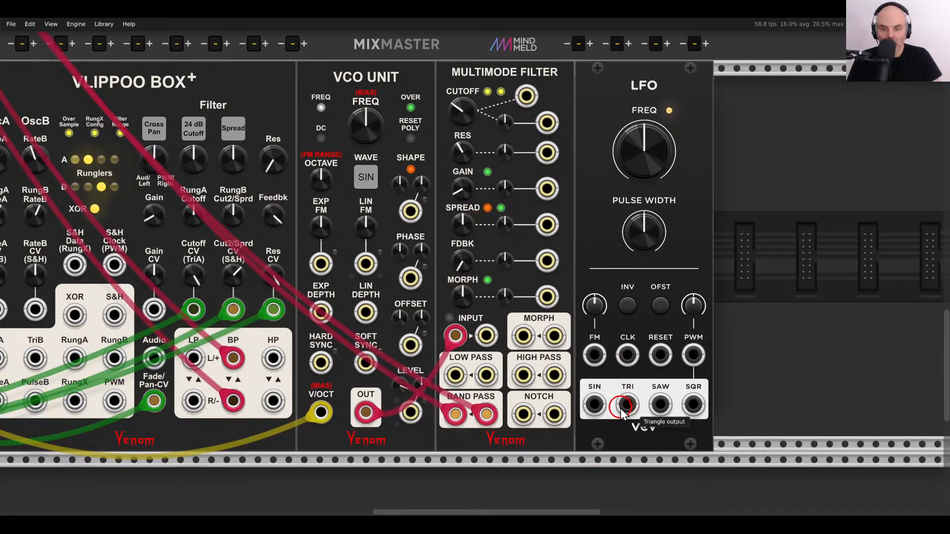
{"action": "left_click_drag", "start_coordinate": [628, 406], "coordinate": [503, 213]}
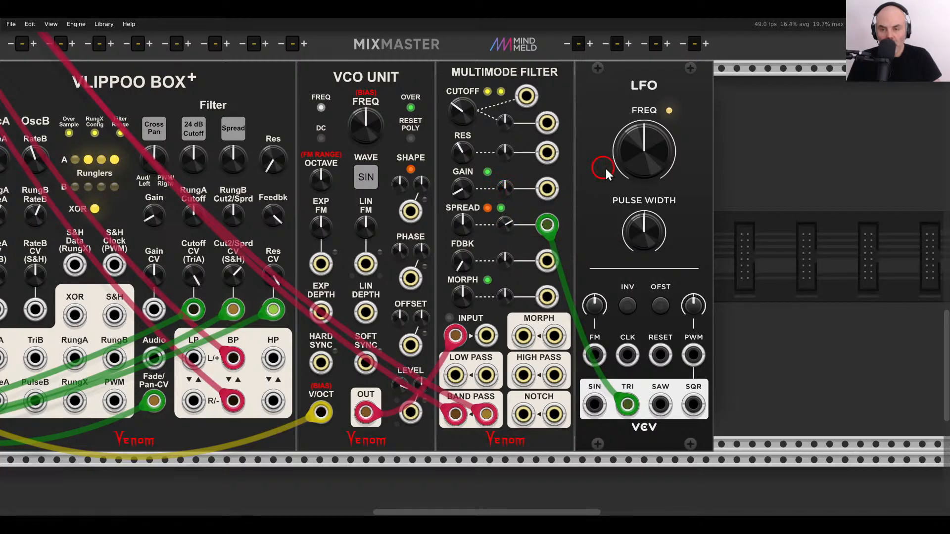
Set the new LFO's frequency to about 175 Hz and move its spread modulation cable to the sawtooth output.
{"action": "left_click_drag", "start_coordinate": [640, 170], "coordinate": [631, 129]}
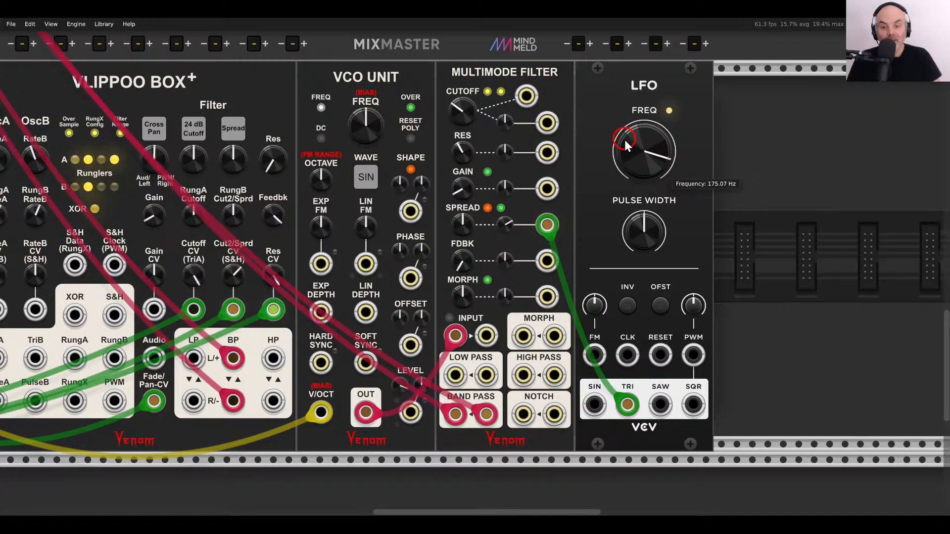
{"action": "left_click_drag", "start_coordinate": [628, 405], "coordinate": [657, 408]}
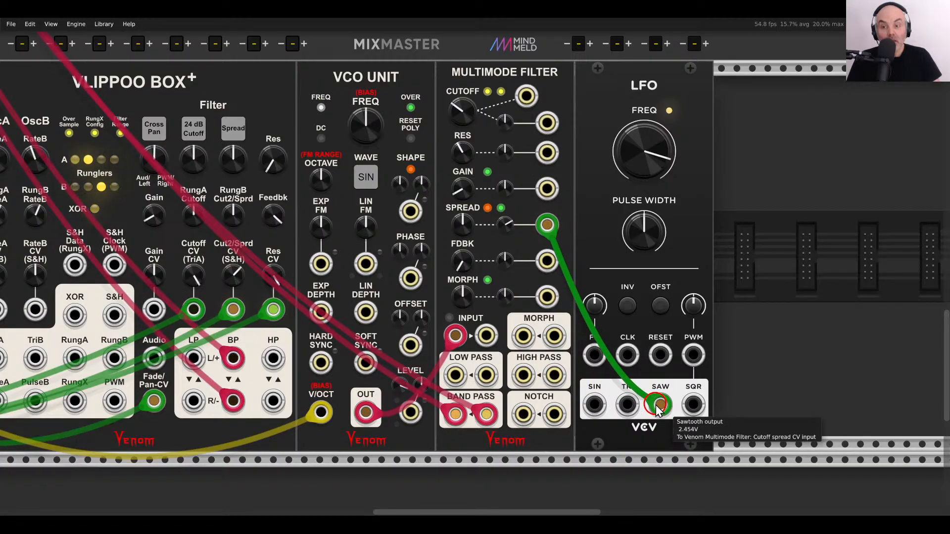
{"action": "scroll", "coordinate": [513, 246], "scroll_direction": "up", "scroll_amount": 2}
{"action": "scroll", "coordinate": [514, 246], "scroll_direction": "left", "scroll_amount": 3}
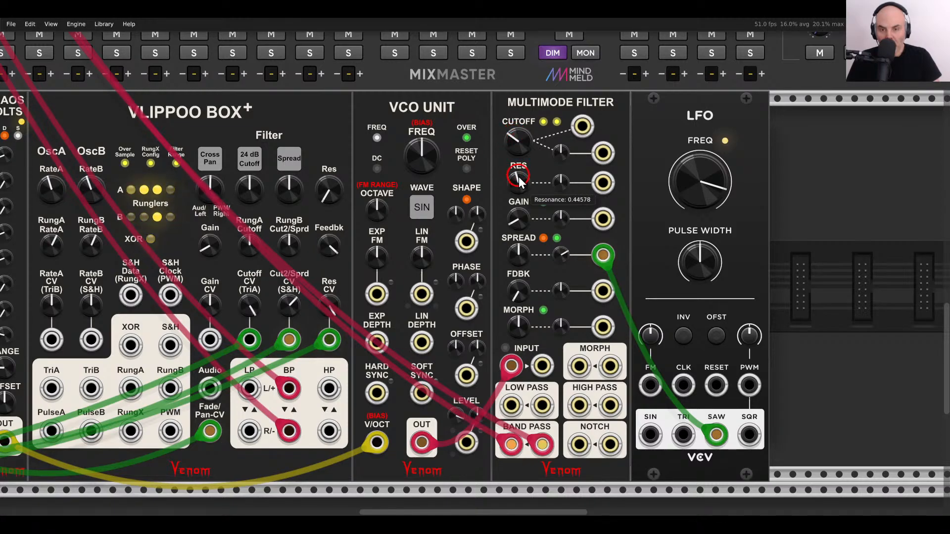
Duplicate the LFO and patch the copy's sine output into the Multimode Filter's cutoff CV input, switching the first cutoff option to orange.
{"action": "key", "text": "ctrl+d"}
{"action": "left_click_drag", "start_coordinate": [790, 436], "coordinate": [557, 147]}
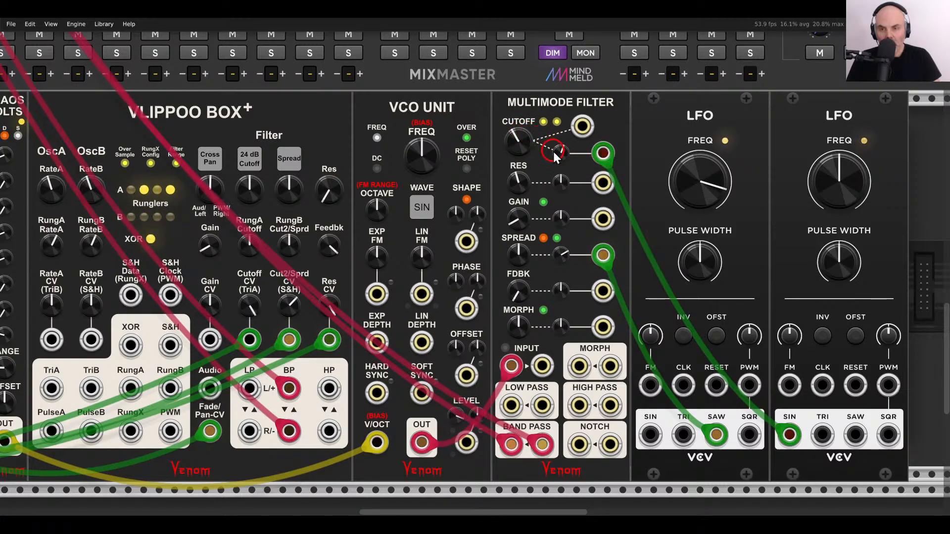
{"action": "left_click", "coordinate": [545, 122]}
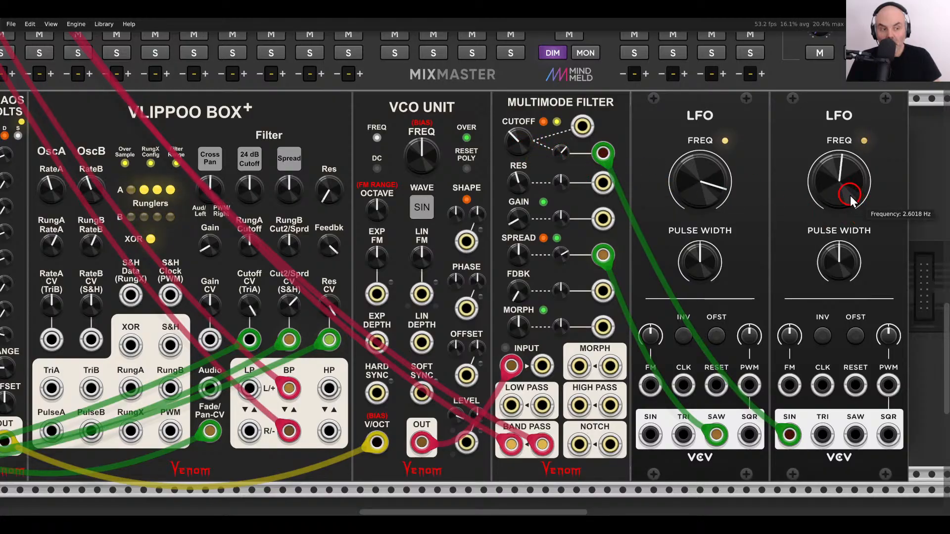
Raise the second LFO's frequency to about 25 Hz and lower mixer channel 4's fader to about -6.9 dB.
{"action": "left_click_drag", "start_coordinate": [851, 197], "coordinate": [846, 168]}
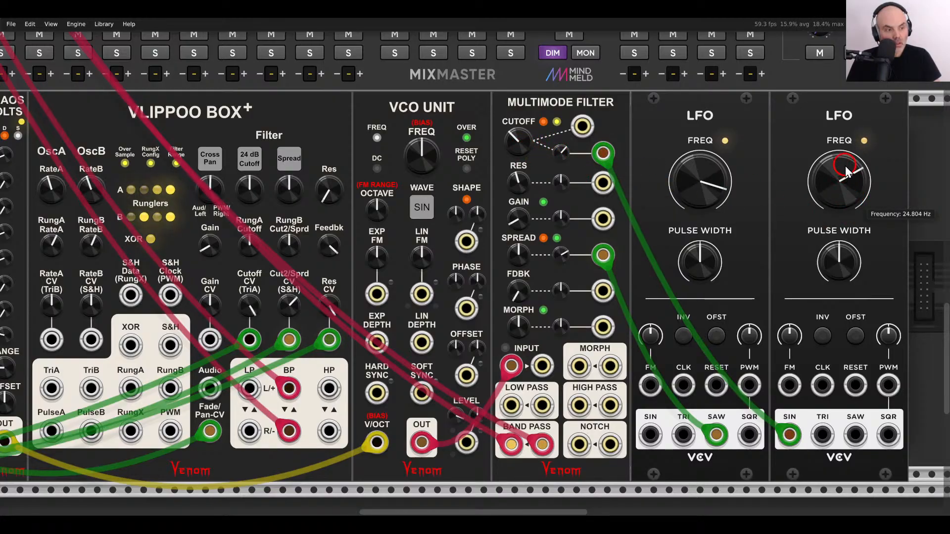
{"action": "scroll", "coordinate": [496, 195], "scroll_direction": "down", "scroll_amount": 3}
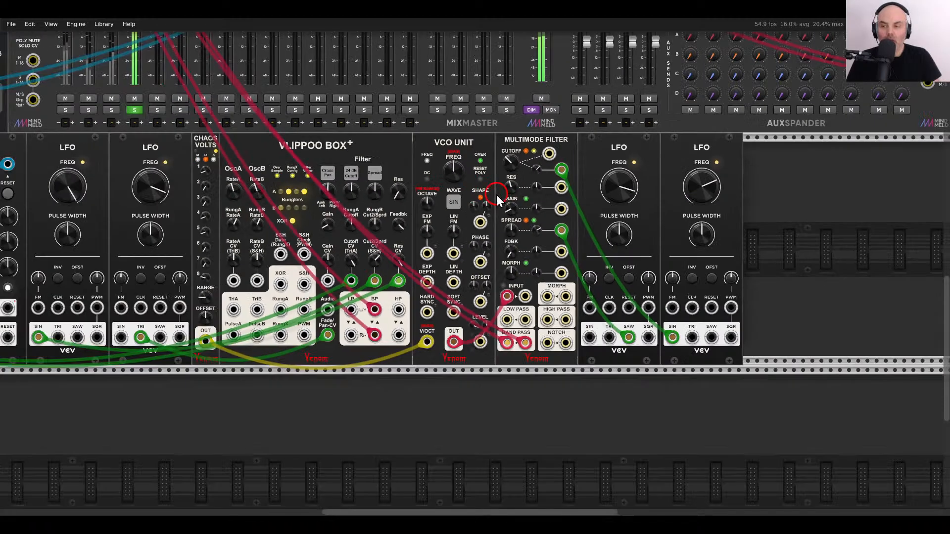
{"action": "scroll", "coordinate": [496, 195], "scroll_direction": "up", "scroll_amount": 3}
{"action": "scroll", "coordinate": [497, 195], "scroll_direction": "left", "scroll_amount": 4}
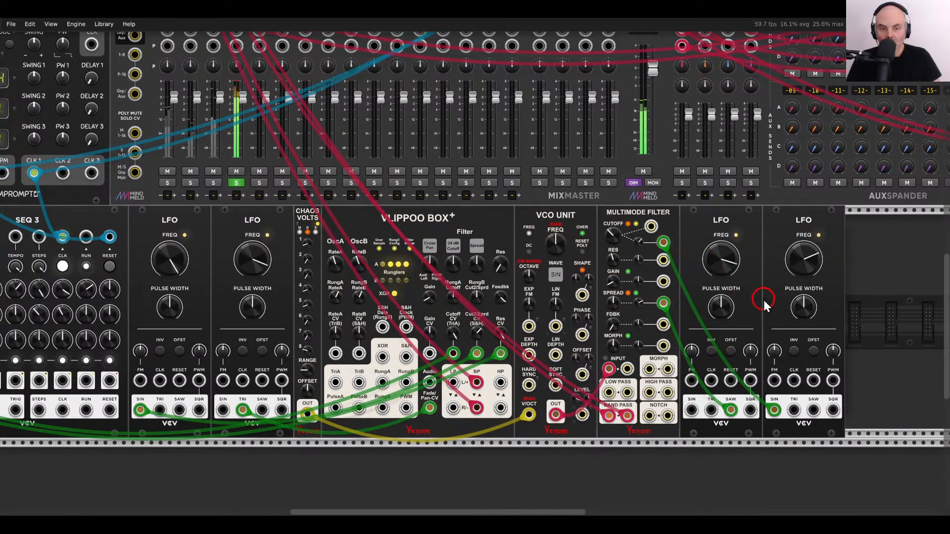
{"action": "scroll", "coordinate": [259, 197], "scroll_direction": "up", "scroll_amount": 5}
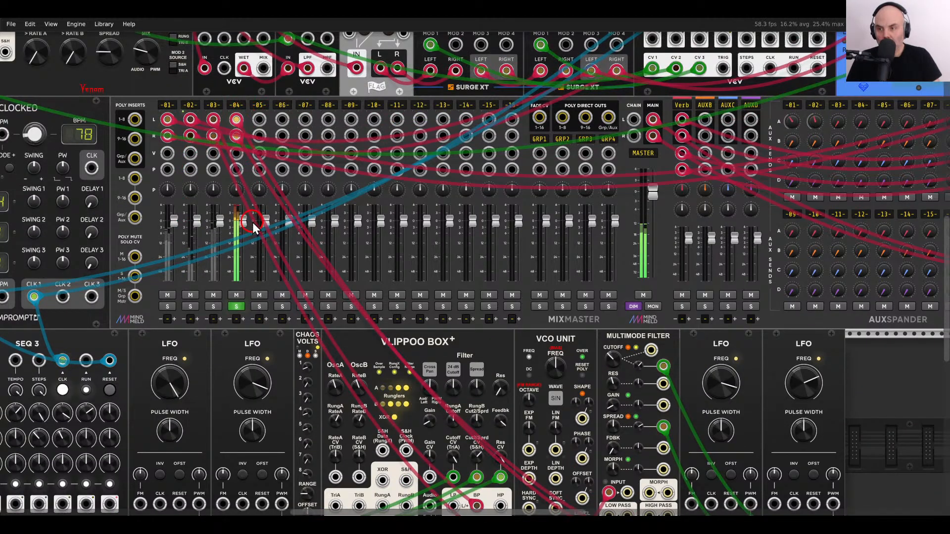
{"action": "scroll", "coordinate": [257, 248], "scroll_direction": "down", "scroll_amount": 4}
{"action": "scroll", "coordinate": [257, 248], "scroll_direction": "right", "scroll_amount": 3}
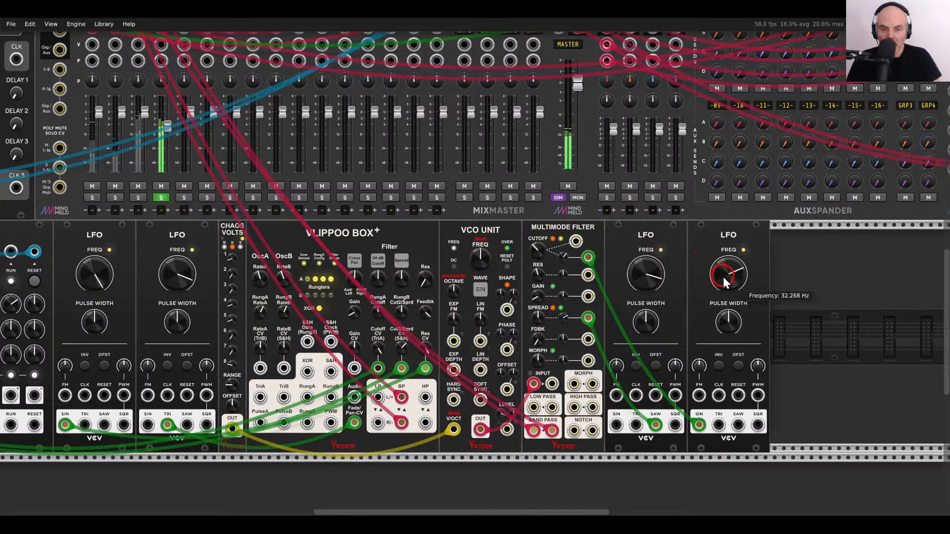
Set the second LFO's frequency to about 56.7 Hz and turn off mixer channel 4's solo.
{"action": "left_click_drag", "start_coordinate": [723, 277], "coordinate": [720, 268]}
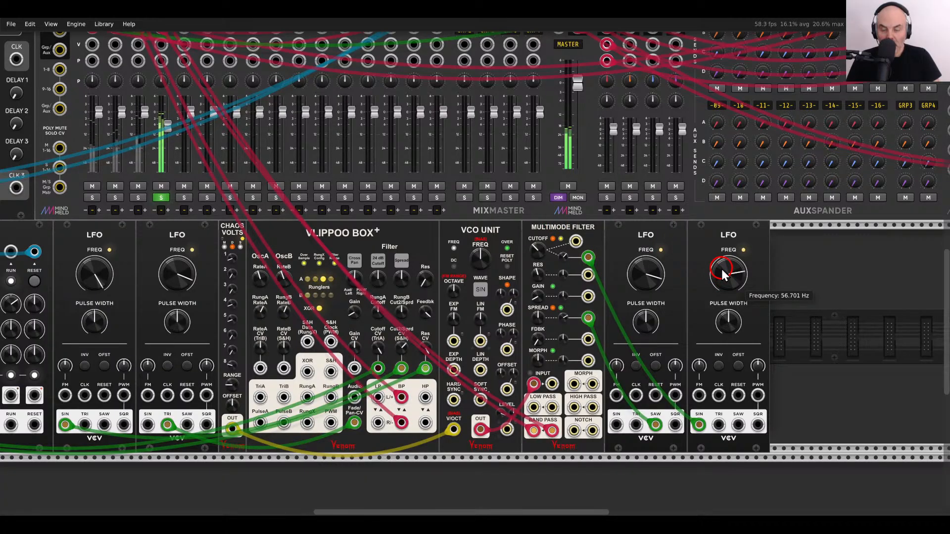
{"action": "mouse_move", "coordinate": [650, 260]}
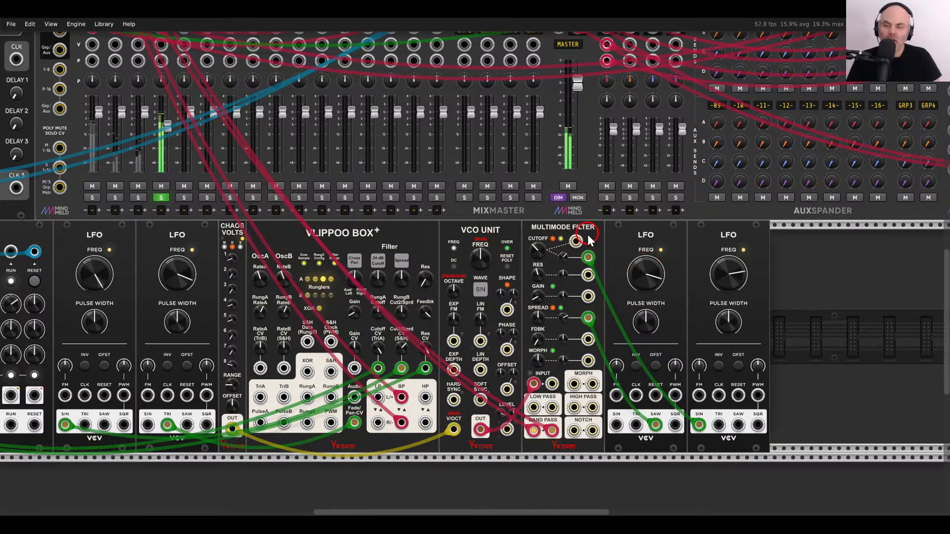
{"action": "left_click_drag", "start_coordinate": [549, 230], "coordinate": [707, 236]}
{"action": "left_click", "coordinate": [321, 201]}
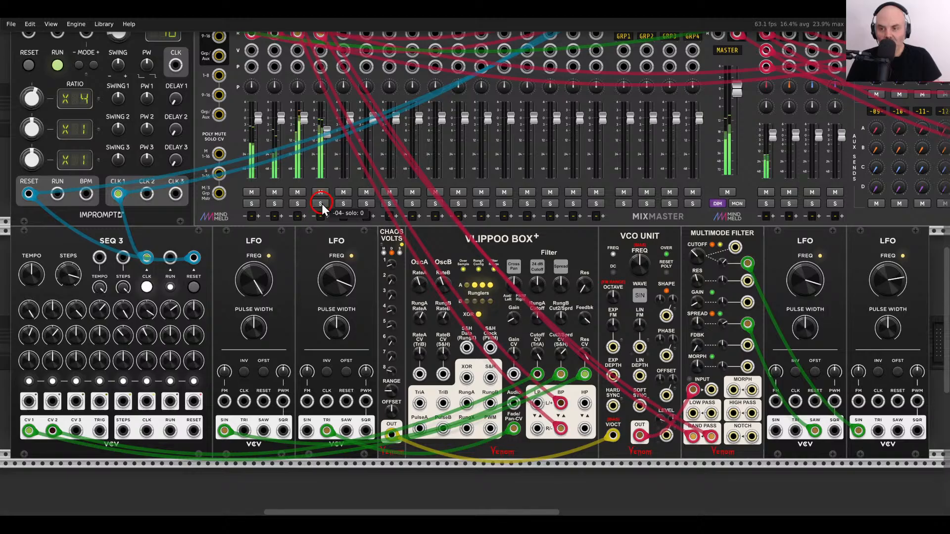
{"action": "scroll", "coordinate": [322, 202], "scroll_direction": "up", "scroll_amount": 2}
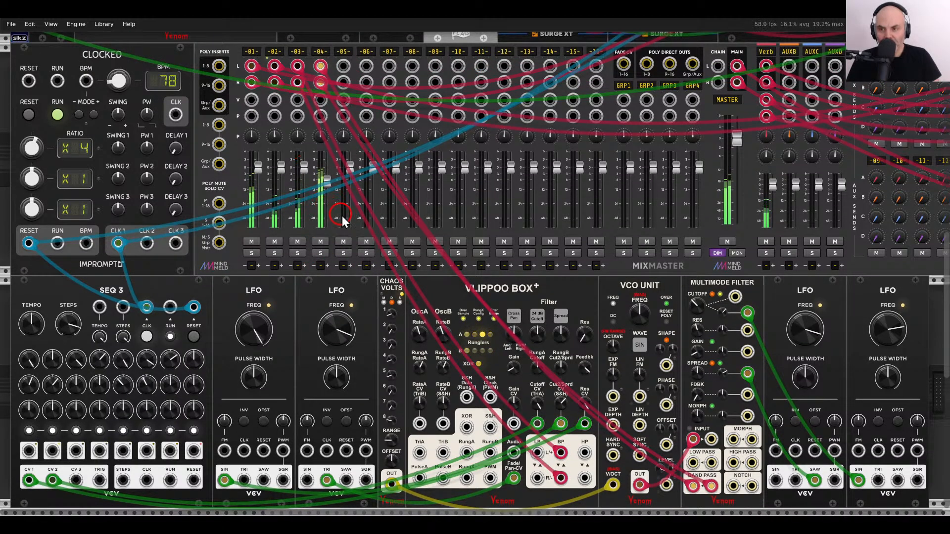
Adjust mixer channel 4's gain in its track settings and raise its fader level with the neighbouring channels.
{"action": "left_click_drag", "start_coordinate": [741, 308], "coordinate": [714, 297]}
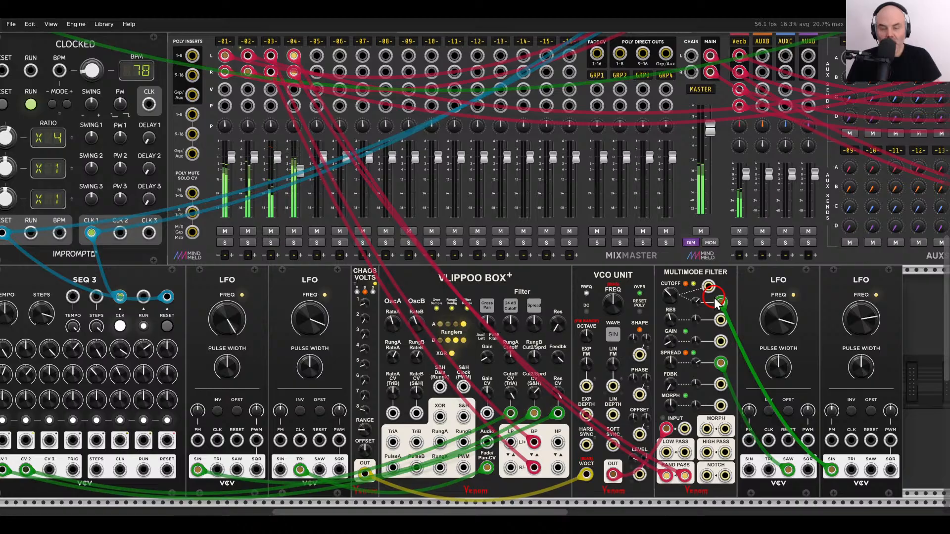
{"action": "scroll", "coordinate": [714, 298], "scroll_direction": "down", "scroll_amount": 4}
{"action": "scroll", "coordinate": [714, 298], "scroll_direction": "right", "scroll_amount": 8}
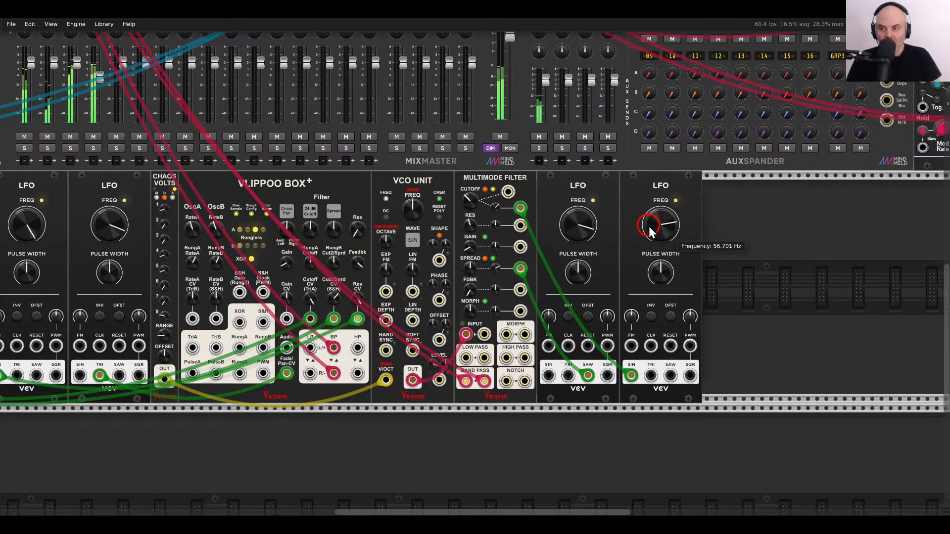
{"action": "scroll", "coordinate": [694, 258], "scroll_direction": "up", "scroll_amount": 4}
{"action": "scroll", "coordinate": [693, 258], "scroll_direction": "left", "scroll_amount": 18}
{"action": "scroll", "coordinate": [543, 186], "scroll_direction": "up", "scroll_amount": 3}
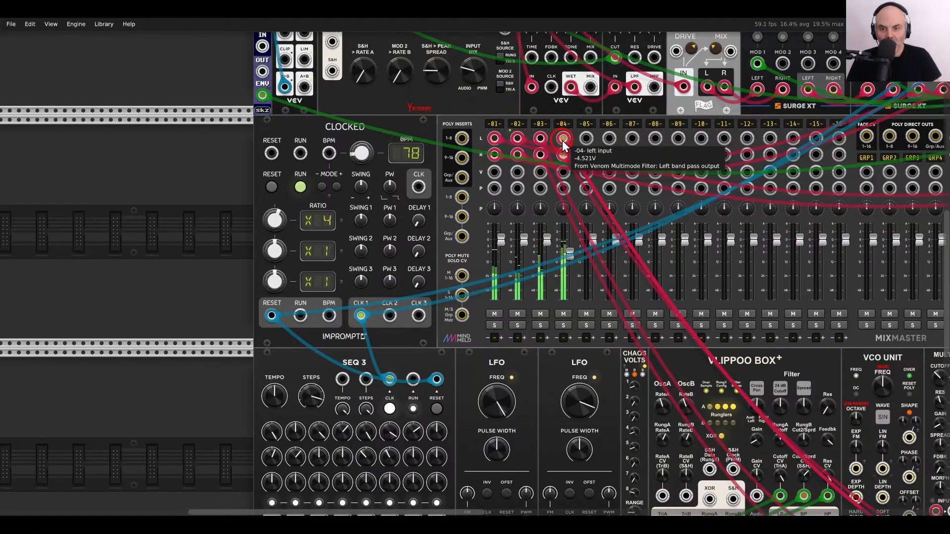
{"action": "right_click", "coordinate": [561, 125]}
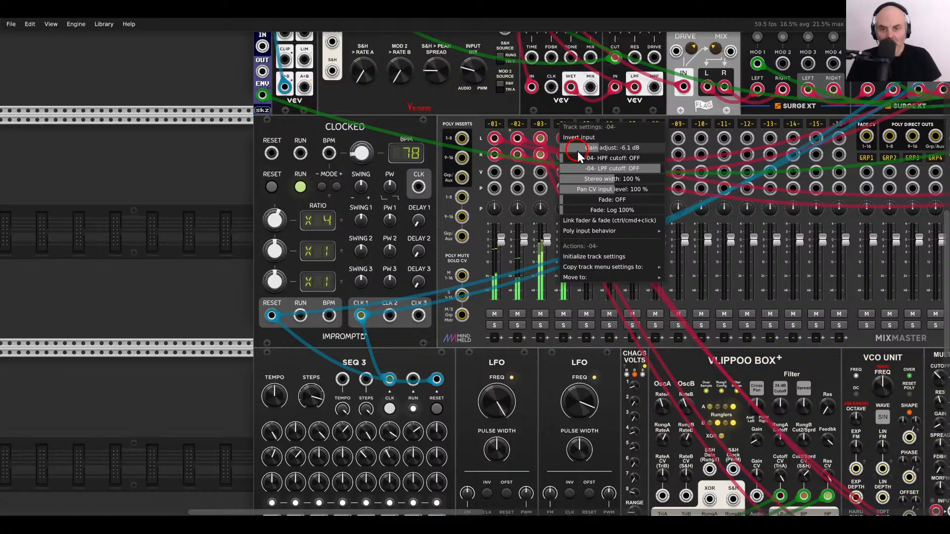
{"action": "left_click", "coordinate": [586, 103]}
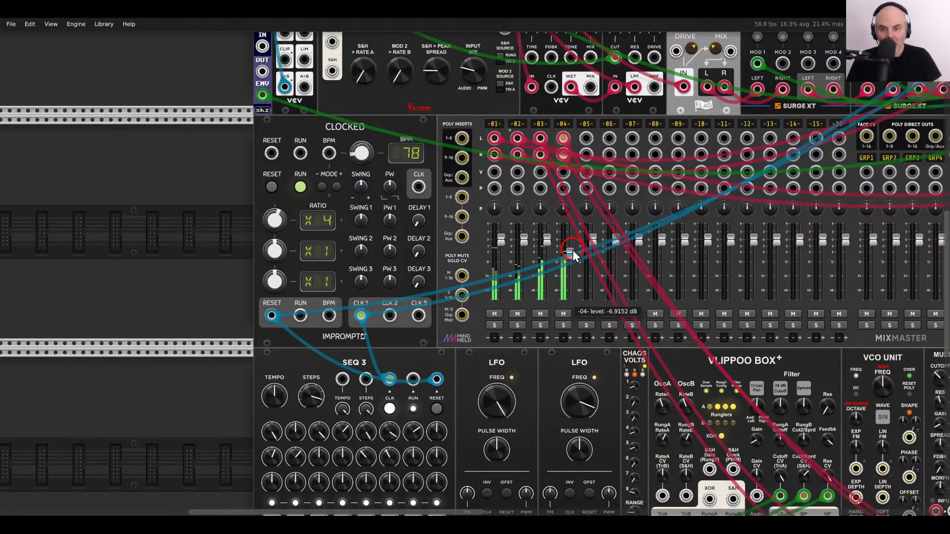
{"action": "right_click", "coordinate": [564, 124]}
{"action": "left_click_drag", "start_coordinate": [636, 152], "coordinate": [558, 104]}
{"action": "left_click", "coordinate": [558, 105]}
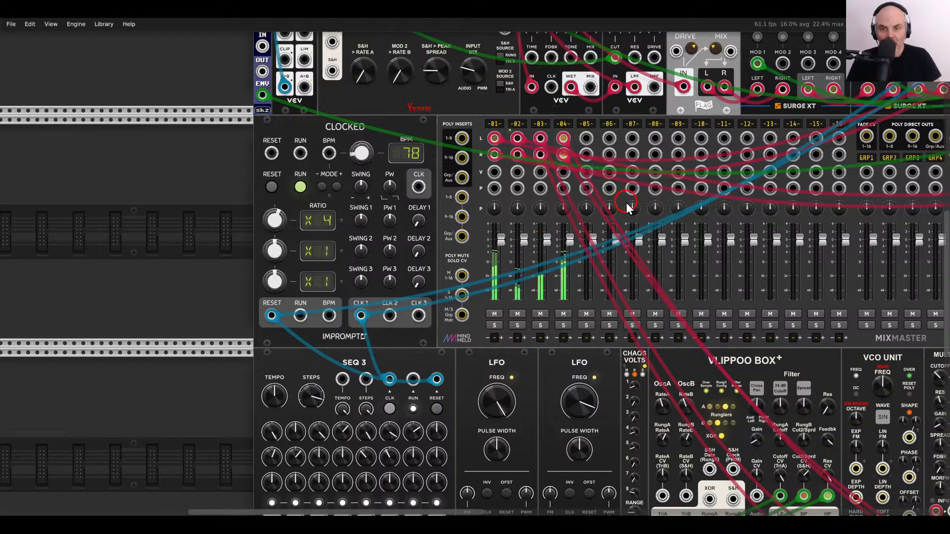
Search the module library for "filter venom" and add a second Multimode Filter directly after the last LFO.
{"action": "left_click_drag", "start_coordinate": [730, 361], "coordinate": [345, 245]}
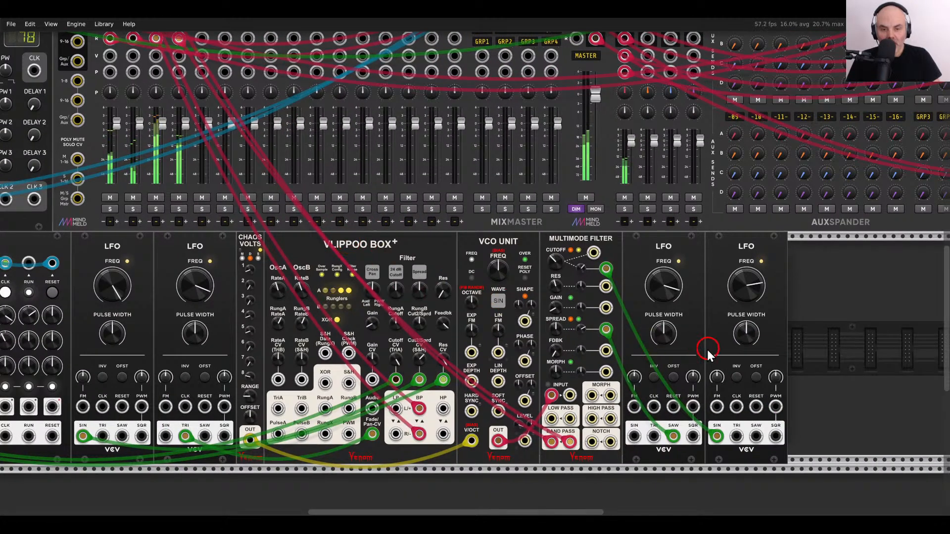
{"action": "left_click_drag", "start_coordinate": [707, 349], "coordinate": [550, 299]}
{"action": "right_click", "coordinate": [637, 287]}
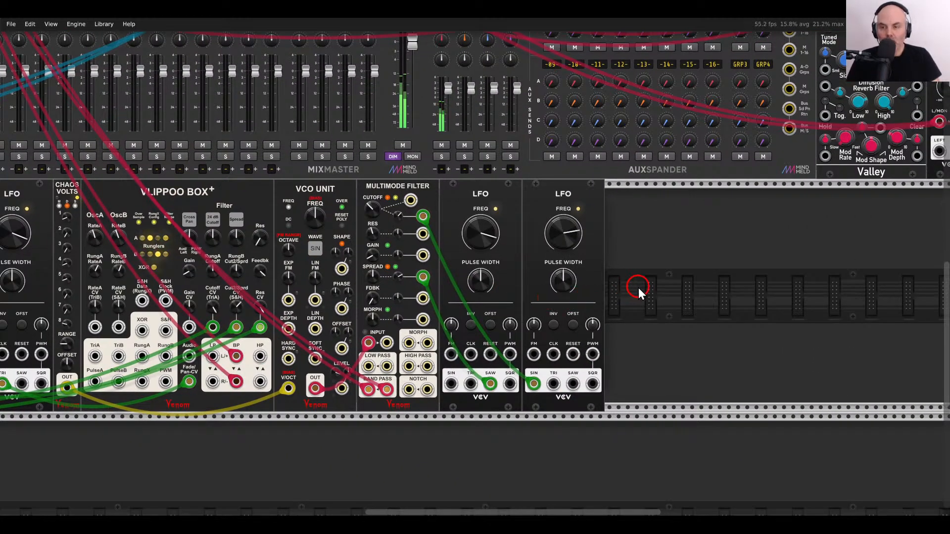
{"action": "type", "text": "filter venom"}
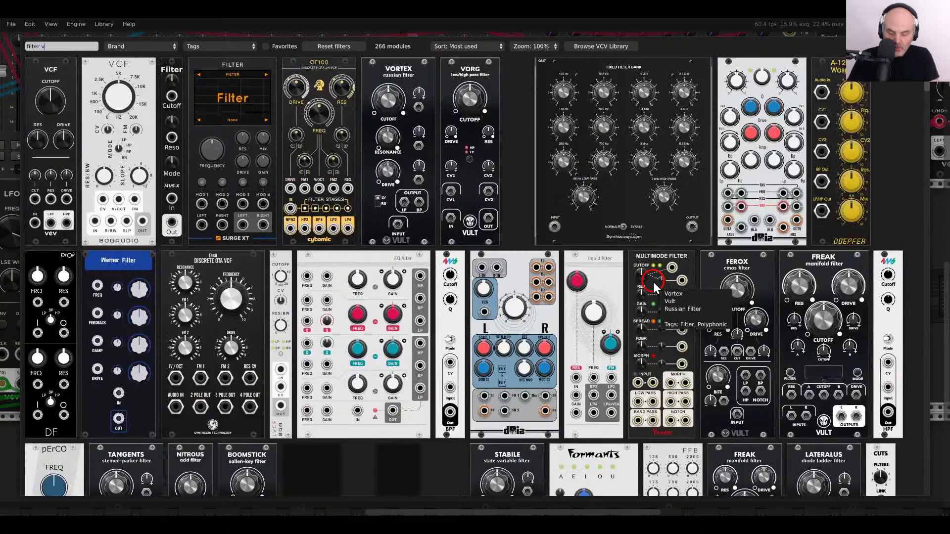
{"action": "key", "text": "Return"}
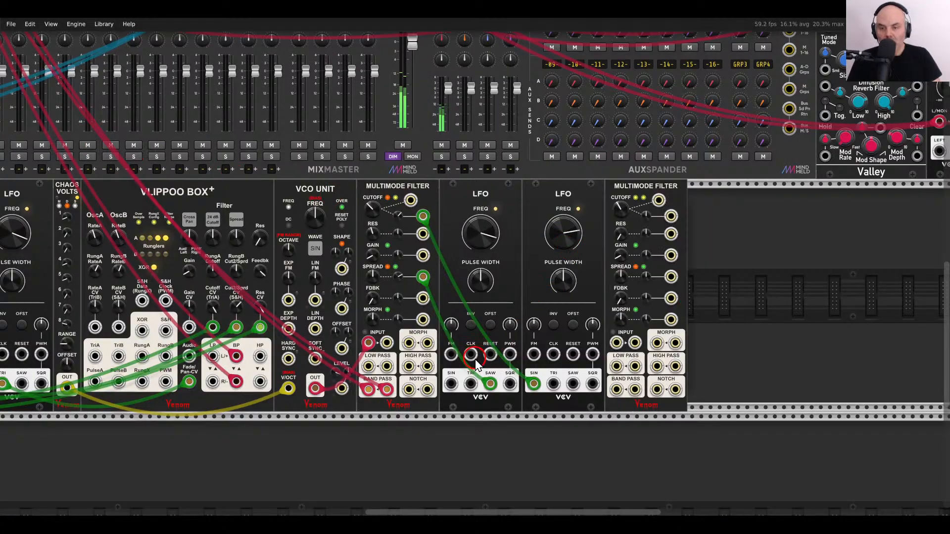
Move the mixer cables to the second filter's low pass outputs and patch the first filter's band pass outputs into its inputs.
{"action": "left_click_drag", "start_coordinate": [661, 400], "coordinate": [617, 367]}
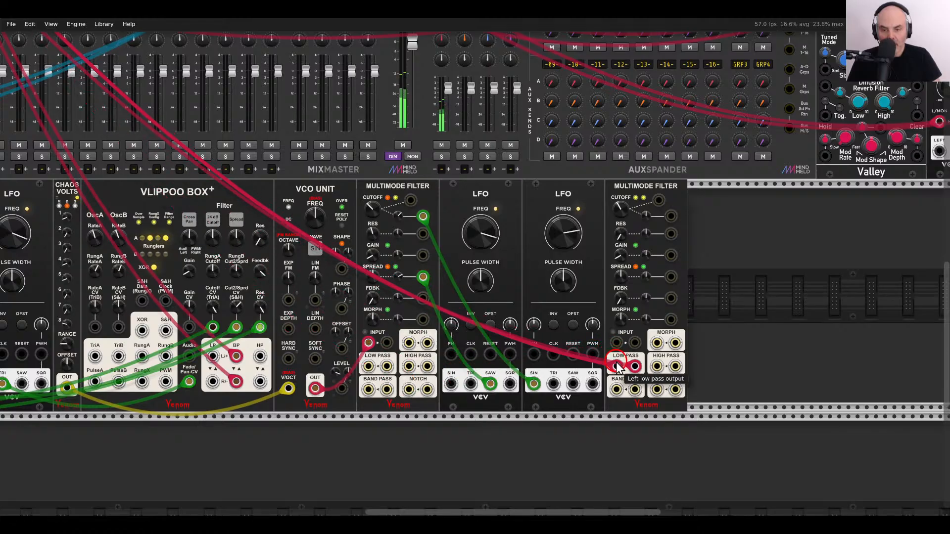
{"action": "mouse_move", "coordinate": [369, 390]}
{"action": "left_mouse_down"}
{"action": "mouse_move", "coordinate": [616, 342]}
{"action": "mouse_move", "coordinate": [449, 355]}
{"action": "mouse_move", "coordinate": [387, 390]}
{"action": "left_mouse_up"}
{"action": "left_click_drag", "start_coordinate": [163, 203], "coordinate": [339, 258]}
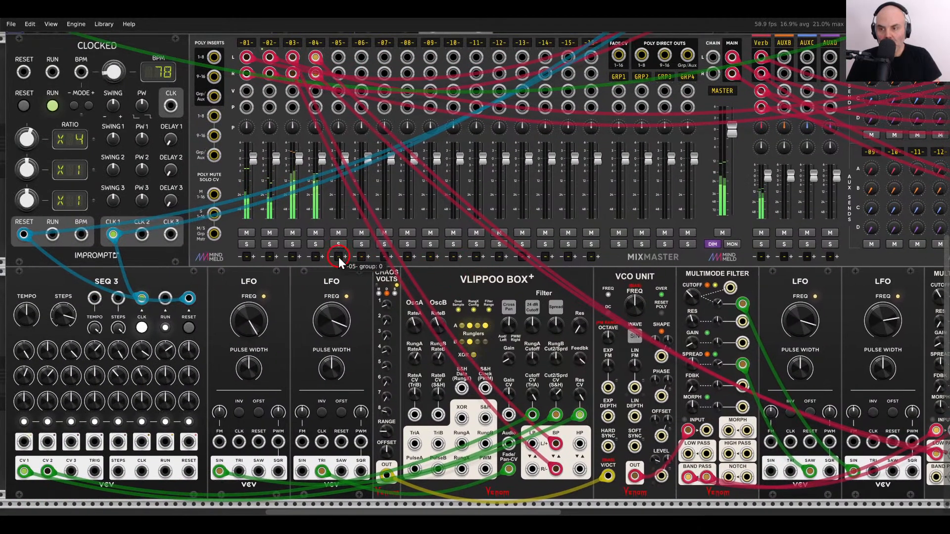
Raise the second Multimode Filter's resonance and sweep its cutoff, settling on a lower cutoff frequency.
{"action": "left_click_drag", "start_coordinate": [784, 345], "coordinate": [403, 286]}
{"action": "scroll", "coordinate": [592, 291], "scroll_direction": "up", "scroll_amount": 1}
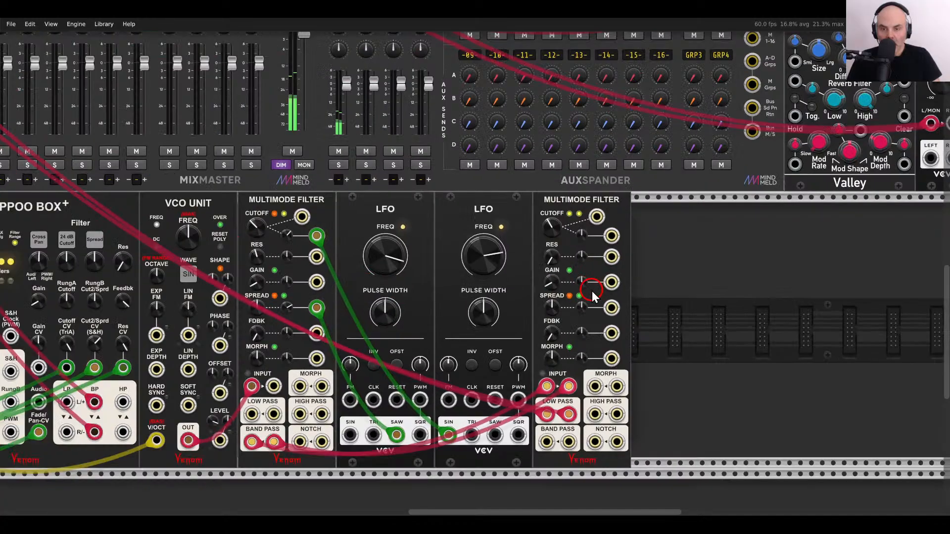
{"action": "scroll", "coordinate": [592, 291], "scroll_direction": "up", "scroll_amount": 1}
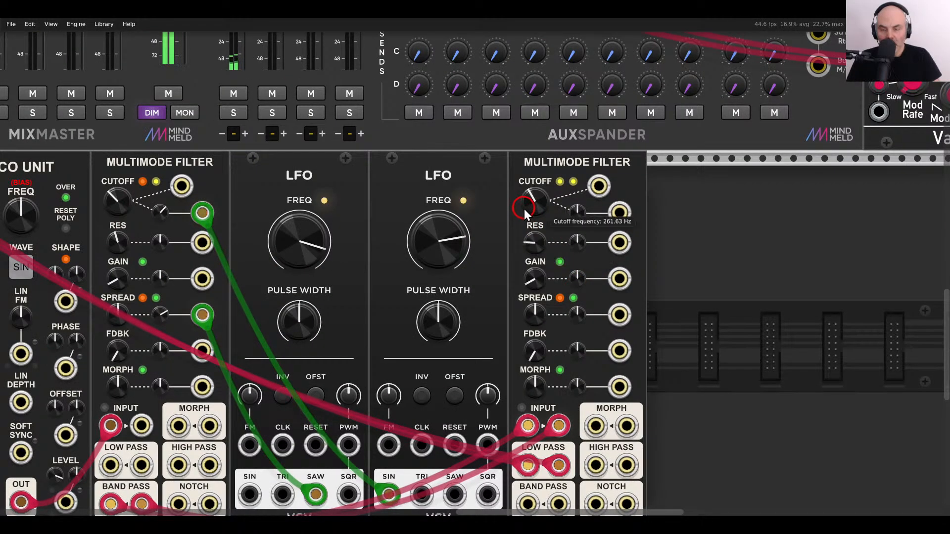
{"action": "left_click_drag", "start_coordinate": [524, 209], "coordinate": [504, 143]}
{"action": "left_click_drag", "start_coordinate": [502, 175], "coordinate": [505, 215]}
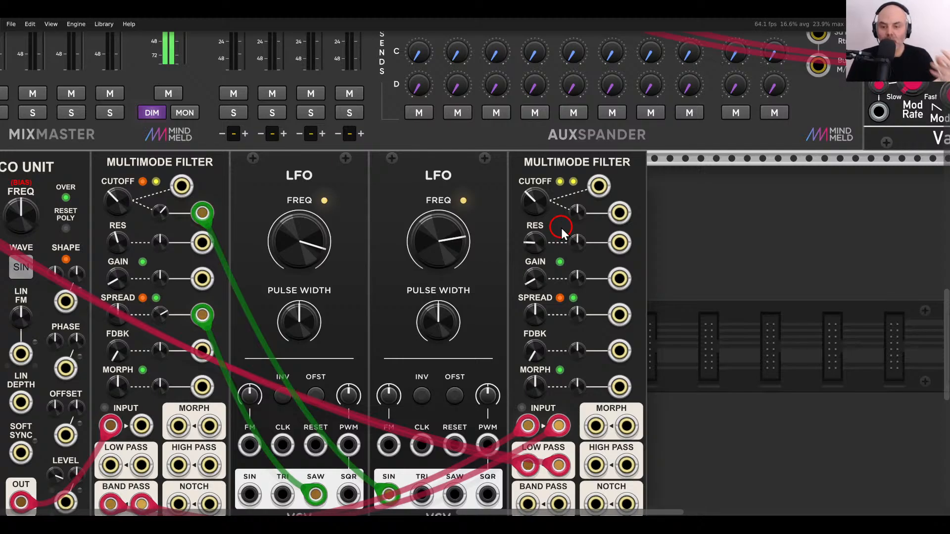
{"action": "left_click_drag", "start_coordinate": [630, 263], "coordinate": [581, 192]}
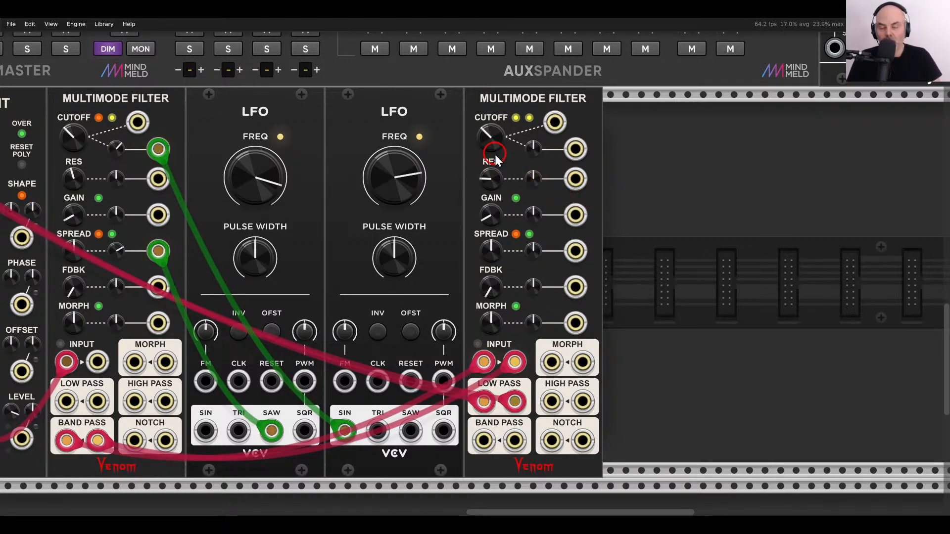
Patch SEQ 3's CV 3 output into the second Multimode Filter's cutoff CV input and set the cutoff CV amount to about 35%.
{"action": "scroll", "coordinate": [514, 227], "scroll_direction": "down", "scroll_amount": 1}
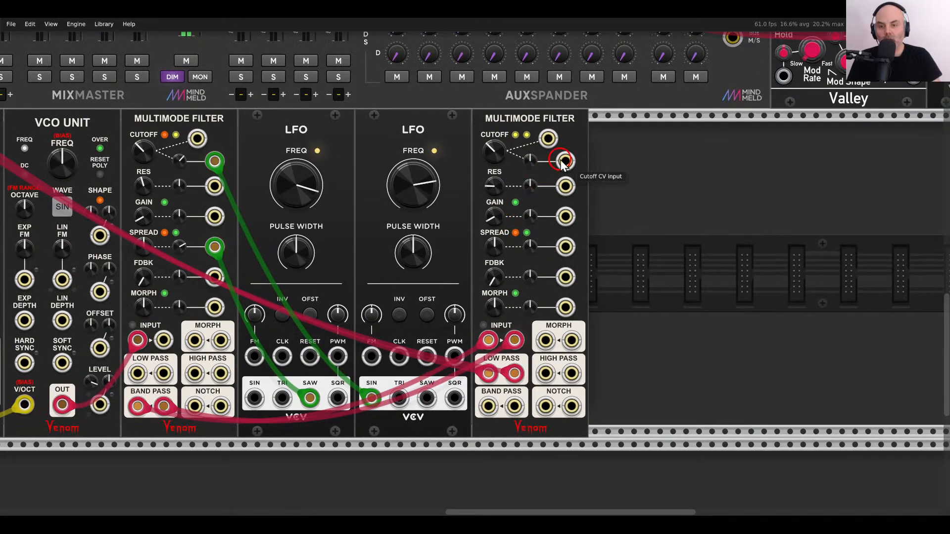
{"action": "left_click_drag", "start_coordinate": [562, 163], "coordinate": [358, 396]}
{"action": "scroll", "coordinate": [565, 163], "scroll_direction": "left", "scroll_amount": 15}
{"action": "scroll", "coordinate": [564, 162], "scroll_direction": "left", "scroll_amount": 1}
{"action": "scroll", "coordinate": [333, 312], "scroll_direction": "right", "scroll_amount": 15}
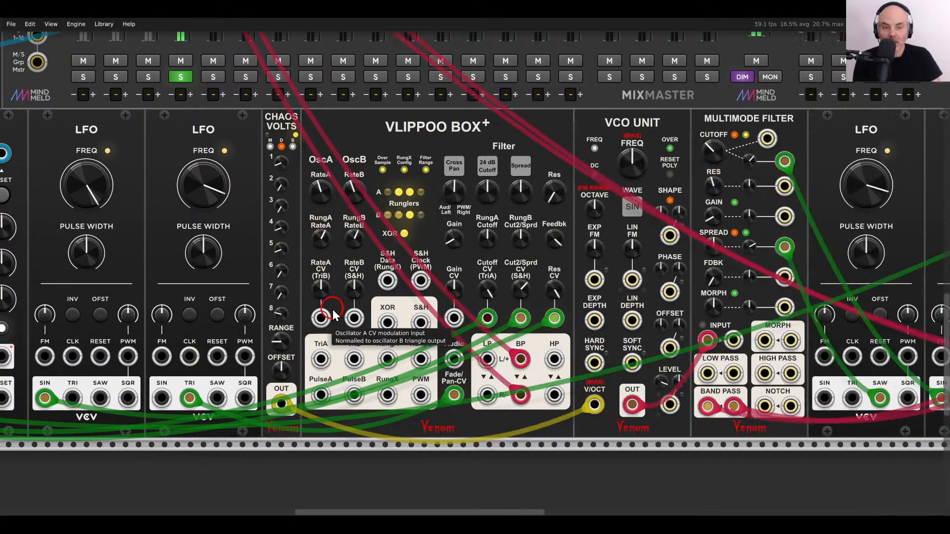
{"action": "scroll", "coordinate": [333, 309], "scroll_direction": "right", "scroll_amount": 10}
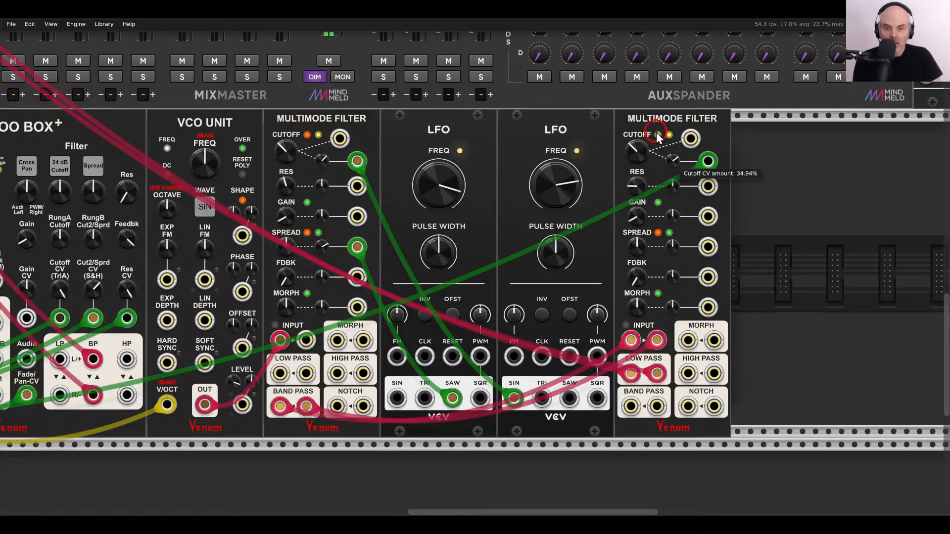
Set the steps of SEQ 3's CV 3 row to varied values to sequence the second filter's cutoff.
{"action": "scroll", "coordinate": [480, 286], "scroll_direction": "left", "scroll_amount": 20}
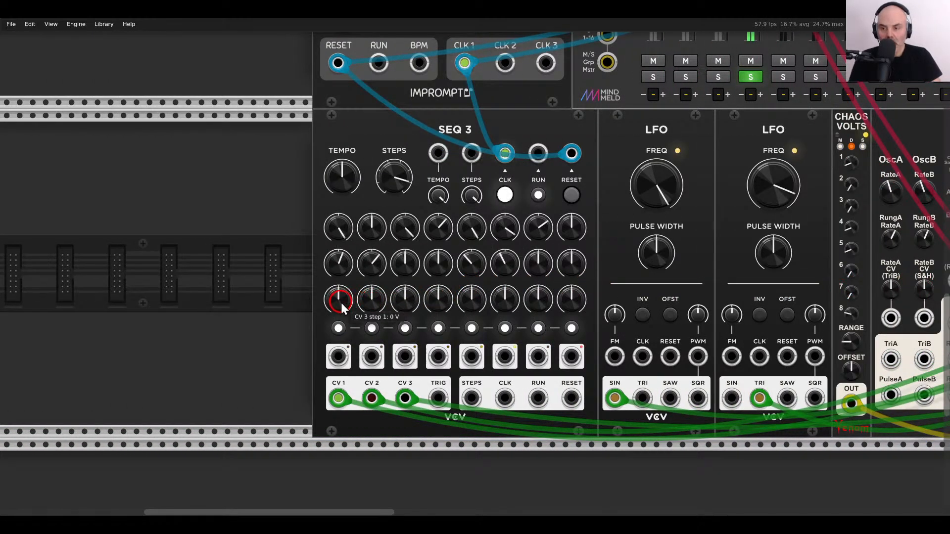
{"action": "left_click_drag", "start_coordinate": [341, 302], "coordinate": [366, 286]}
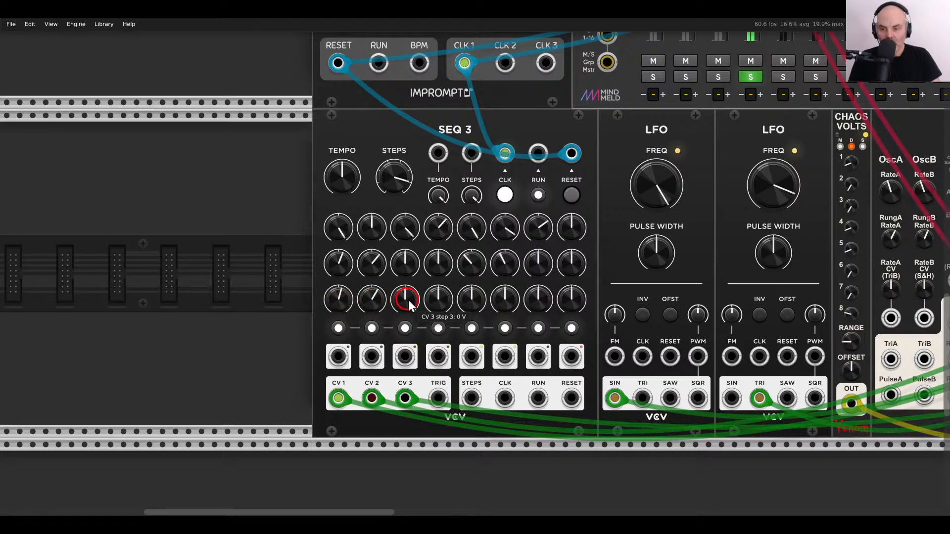
{"action": "left_click_drag", "start_coordinate": [438, 305], "coordinate": [466, 264]}
{"action": "left_click_drag", "start_coordinate": [495, 304], "coordinate": [488, 265]}
{"action": "scroll", "coordinate": [539, 289], "scroll_direction": "down", "scroll_amount": 2}
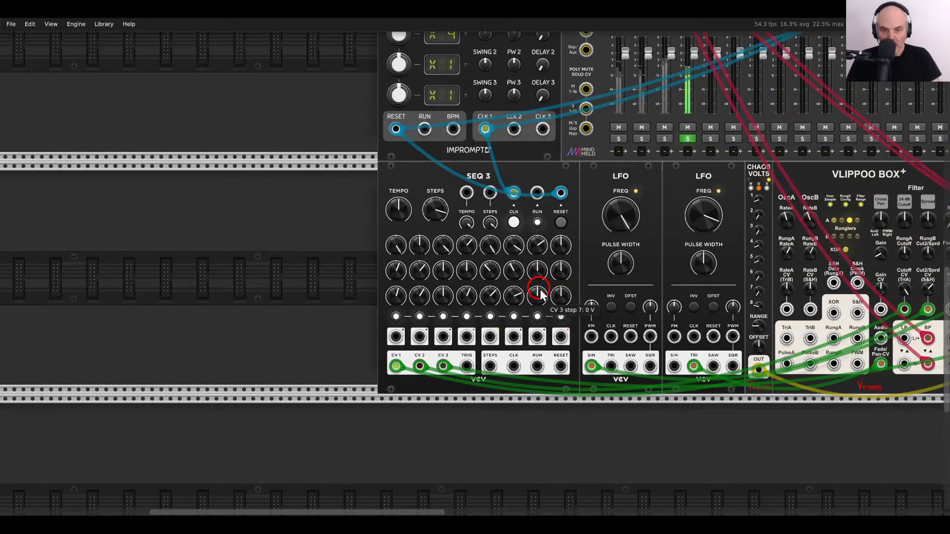
{"action": "scroll", "coordinate": [539, 289], "scroll_direction": "down", "scroll_amount": 1}
Duplicate the second Multimode Filter directly beside it and patch its low pass outputs into the third filter's inputs.
{"action": "left_click_drag", "start_coordinate": [593, 304], "coordinate": [184, 276]}
{"action": "left_click_drag", "start_coordinate": [703, 298], "coordinate": [547, 301]}
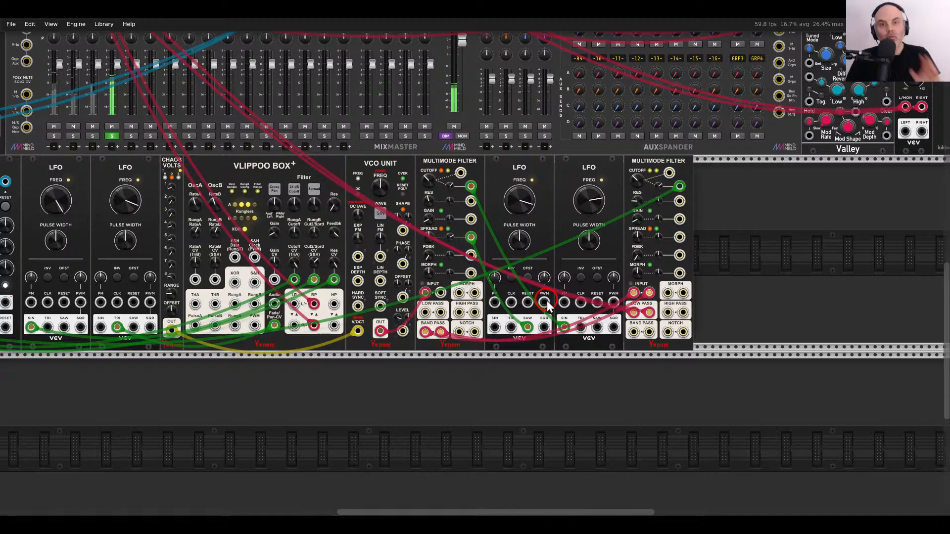
{"action": "left_click_drag", "start_coordinate": [722, 261], "coordinate": [631, 277]}
{"action": "scroll", "coordinate": [631, 277], "scroll_direction": "up", "scroll_amount": 1}
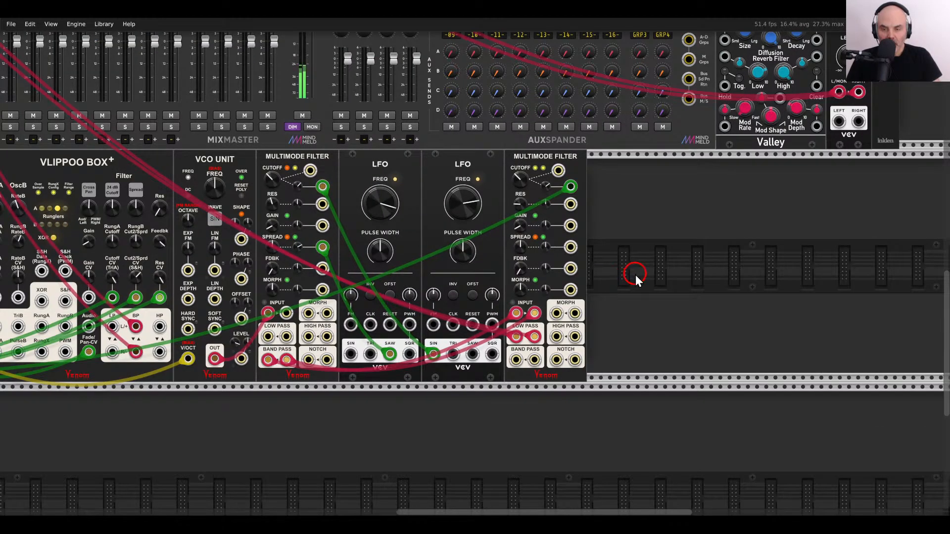
{"action": "right_click", "coordinate": [635, 275]}
{"action": "key", "text": "Escape"}
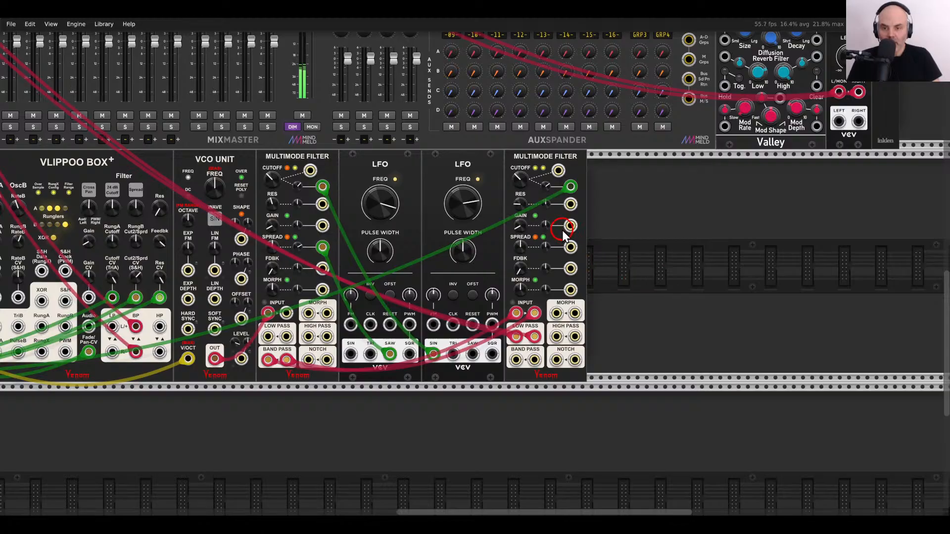
{"action": "key", "text": "ctrl+d"}
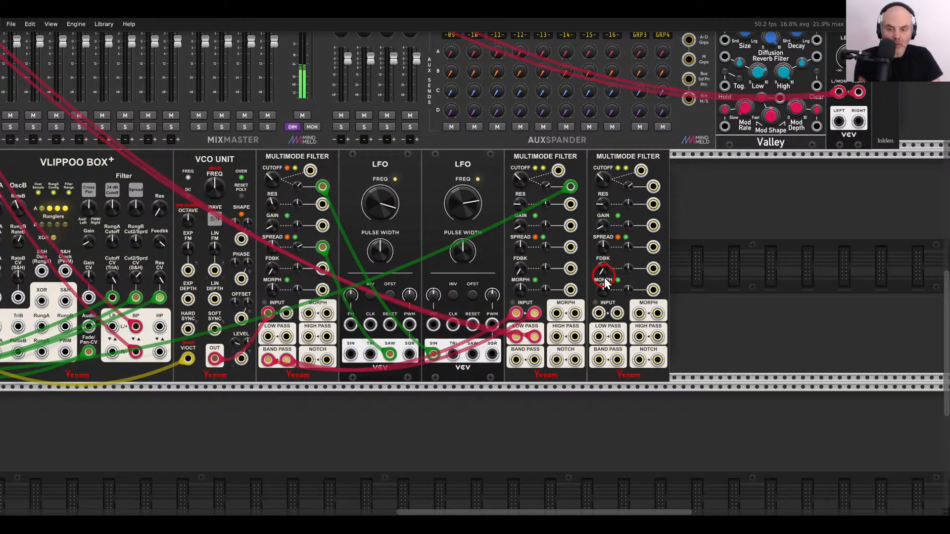
{"action": "left_click_drag", "start_coordinate": [599, 318], "coordinate": [555, 337]}
Search the module library for "basil" and add the Bastl Pizza Basil delay directly after the third Multimode Filter.
{"action": "right_click", "coordinate": [755, 279]}
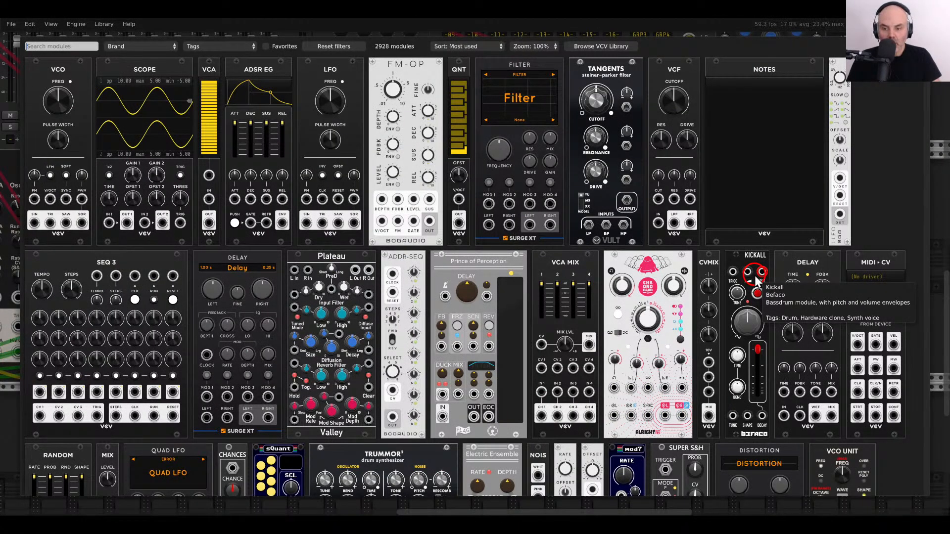
{"action": "type", "text": "delay"}
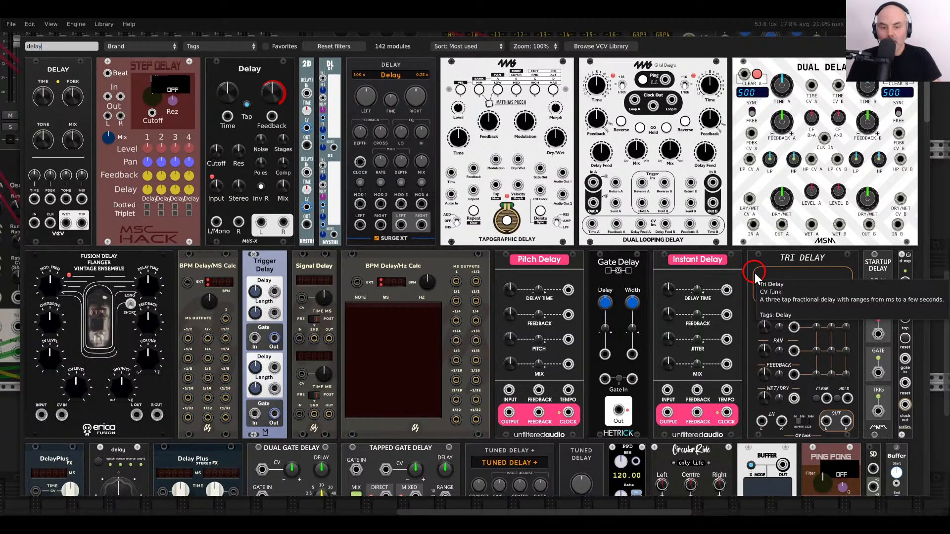
{"action": "key", "text": "BackSpace"}
{"action": "key", "text": "BackSpace"}
{"action": "key", "text": "BackSpace"}
{"action": "key", "text": "BackSpace"}
{"action": "key", "text": "BackSpace"}
{"action": "type", "text": "basil"}
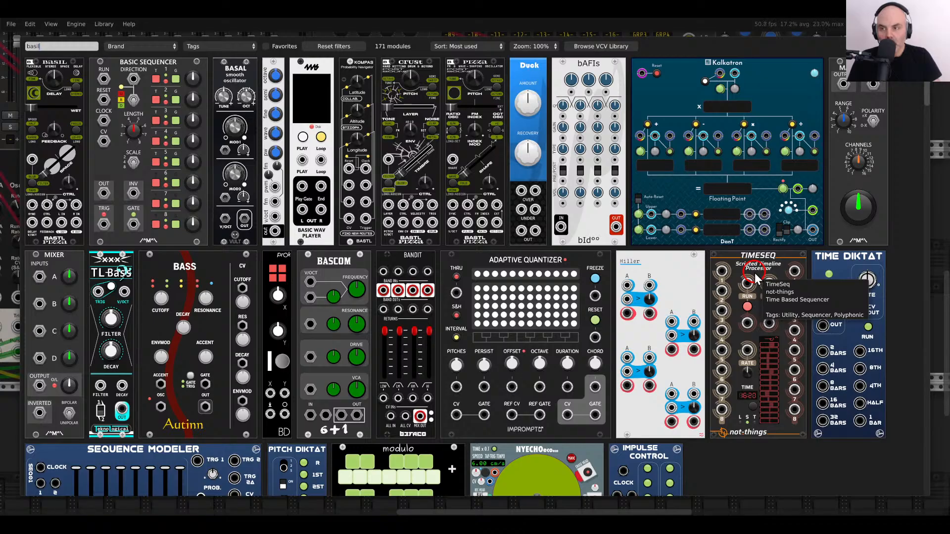
{"action": "left_click", "coordinate": [47, 151]}
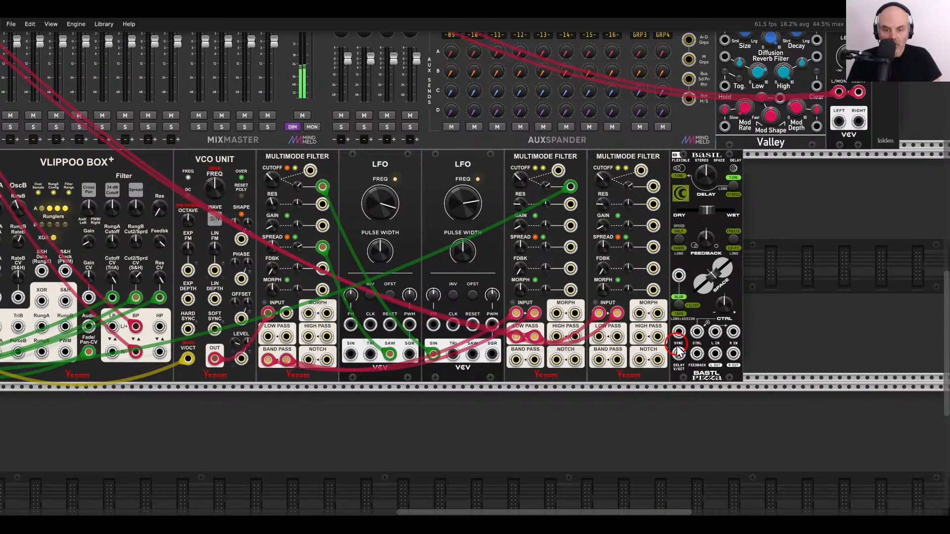
Route the third filter's high pass outputs through Basil into mixer channel 5 and switch the solo from channel 4 to channel 5.
{"action": "mouse_move", "coordinate": [639, 336]}
{"action": "left_mouse_down"}
{"action": "mouse_move", "coordinate": [678, 354]}
{"action": "mouse_move", "coordinate": [722, 338]}
{"action": "mouse_move", "coordinate": [657, 338]}
{"action": "left_mouse_up"}
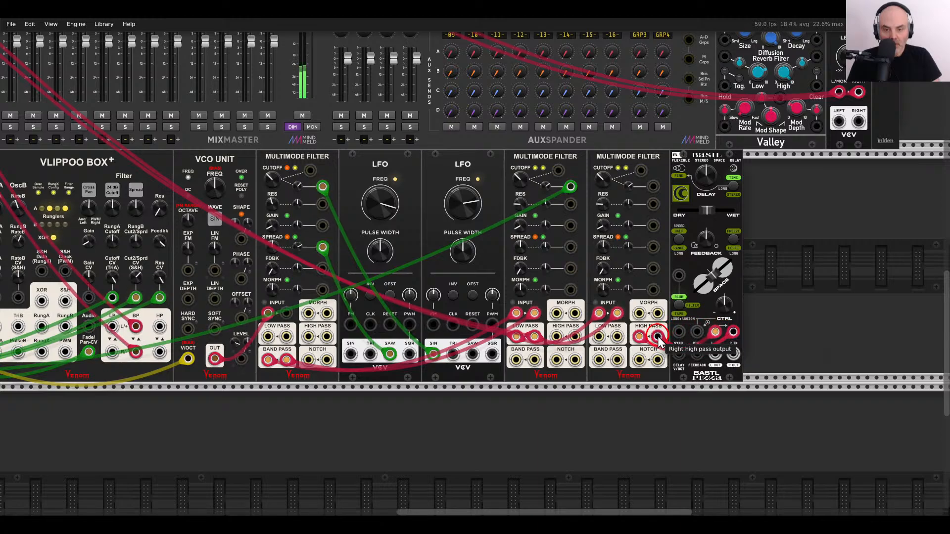
{"action": "left_click_drag", "start_coordinate": [715, 357], "coordinate": [593, 321]}
{"action": "scroll", "coordinate": [715, 359], "scroll_direction": "left", "scroll_amount": 20}
{"action": "scroll", "coordinate": [714, 360], "scroll_direction": "up", "scroll_amount": 11}
{"action": "scroll", "coordinate": [584, 223], "scroll_direction": "right", "scroll_amount": 15}
{"action": "scroll", "coordinate": [599, 251], "scroll_direction": "down", "scroll_amount": 5}
{"action": "scroll", "coordinate": [592, 321], "scroll_direction": "left", "scroll_amount": 5}
{"action": "scroll", "coordinate": [592, 319], "scroll_direction": "left", "scroll_amount": 10}
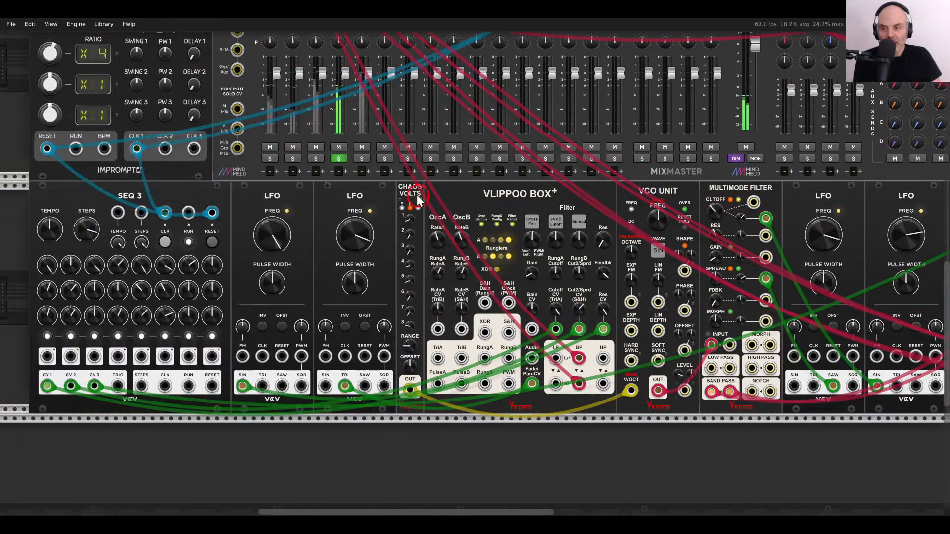
{"action": "left_click", "coordinate": [364, 160]}
{"action": "left_click", "coordinate": [341, 159]}
Lower the third Multimode Filter's gain and raise its cutoff frequency.
{"action": "scroll", "coordinate": [530, 245], "scroll_direction": "right", "scroll_amount": 3}
{"action": "scroll", "coordinate": [544, 255], "scroll_direction": "right", "scroll_amount": 12}
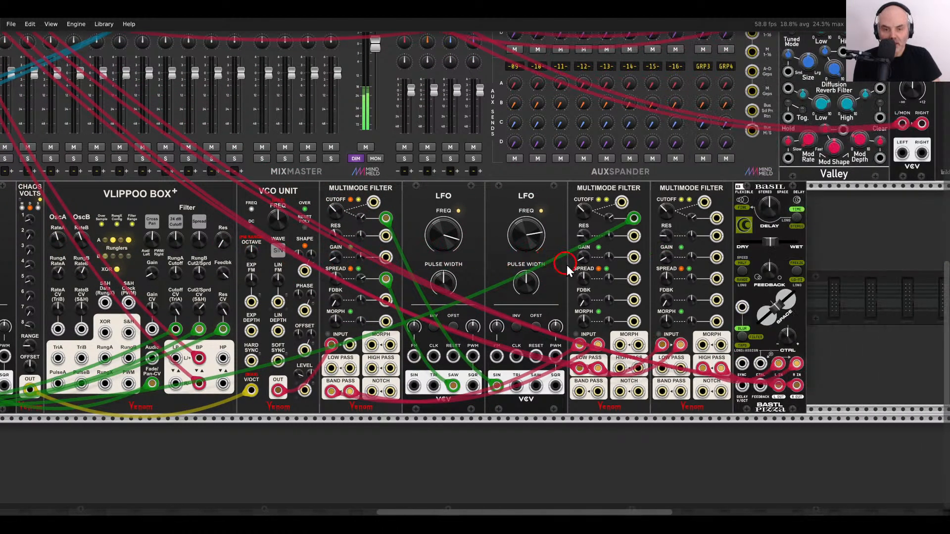
{"action": "scroll", "coordinate": [742, 313], "scroll_direction": "right", "scroll_amount": 3}
{"action": "scroll", "coordinate": [690, 313], "scroll_direction": "up", "scroll_amount": 3}
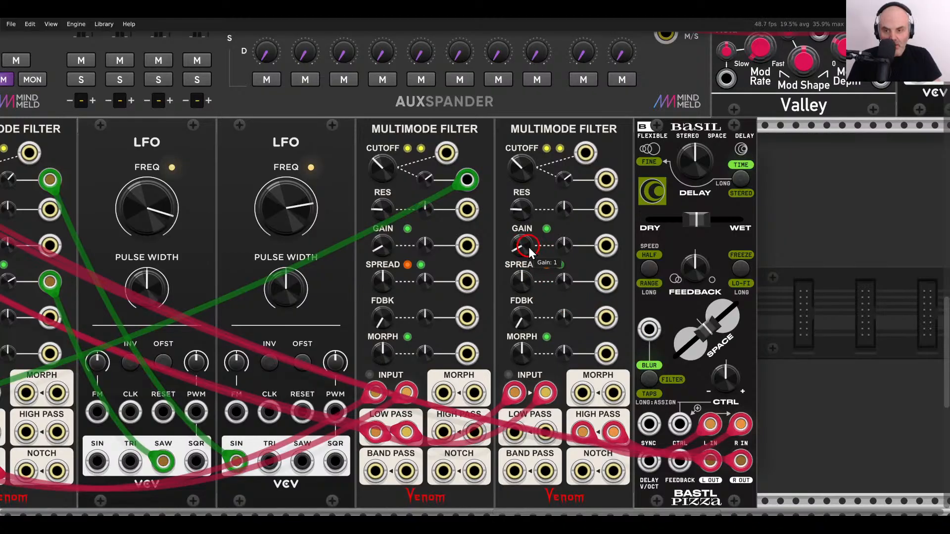
{"action": "left_click_drag", "start_coordinate": [527, 246], "coordinate": [526, 255]}
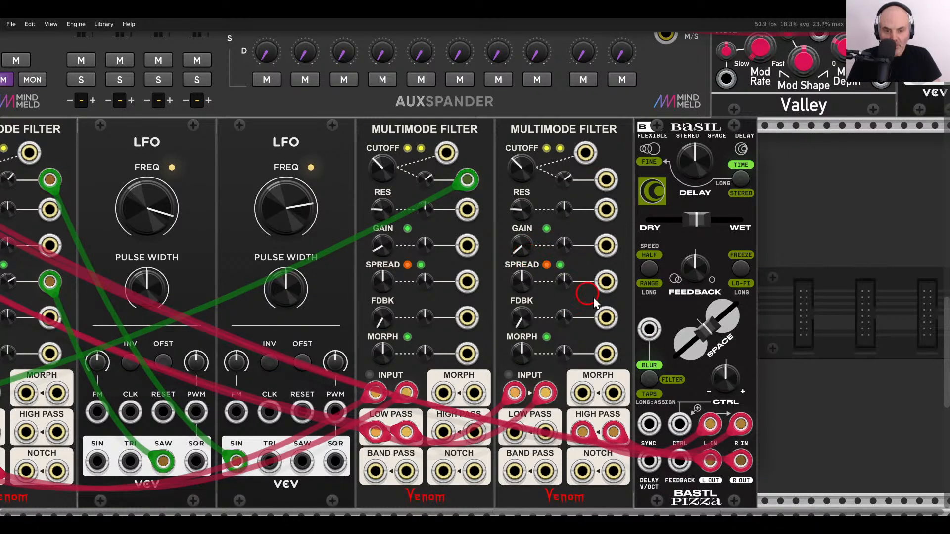
{"action": "scroll", "coordinate": [618, 306], "scroll_direction": "right", "scroll_amount": 3}
{"action": "scroll", "coordinate": [619, 306], "scroll_direction": "down", "scroll_amount": 1}
{"action": "left_click_drag", "start_coordinate": [453, 150], "coordinate": [442, 121]}
Set Basil fully wet with shifted space, raised stereo setting, lo-fi enabled and a ping-pong feedback of about -0.77.
{"action": "left_click_drag", "start_coordinate": [631, 205], "coordinate": [682, 217]}
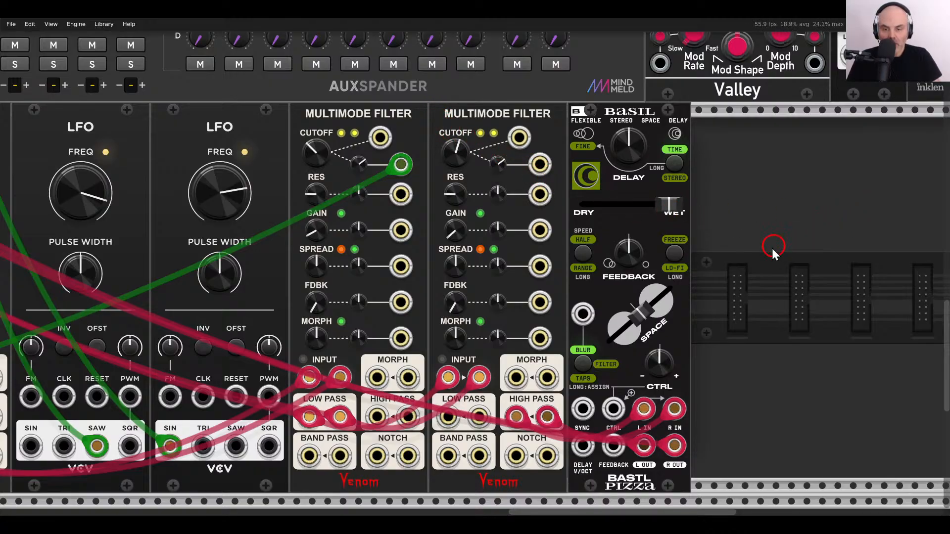
{"action": "left_click_drag", "start_coordinate": [746, 270], "coordinate": [691, 258]}
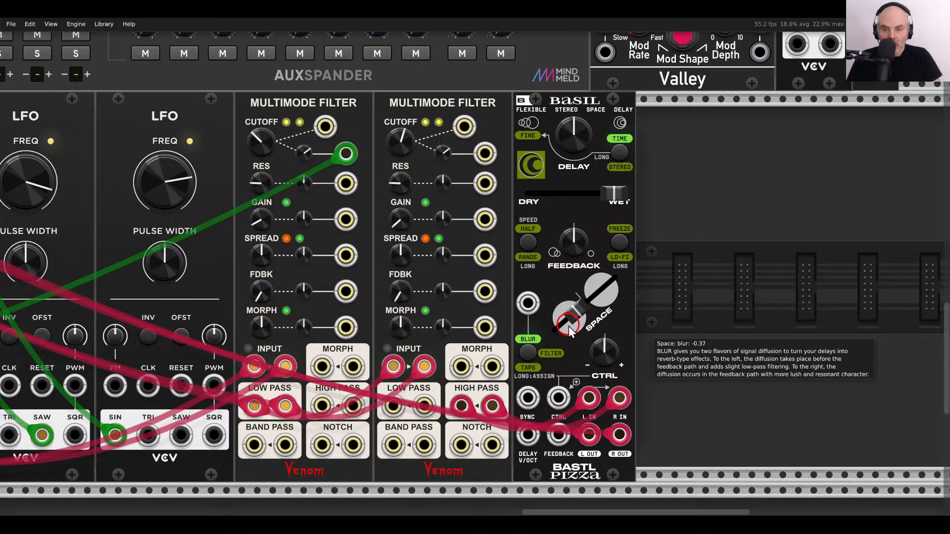
{"action": "double_click", "coordinate": [546, 350]}
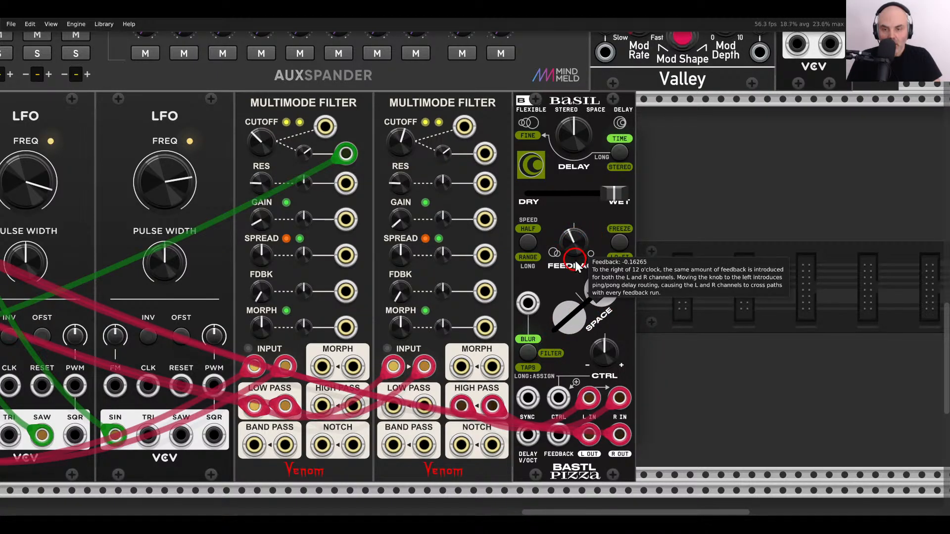
{"action": "left_click_drag", "start_coordinate": [577, 267], "coordinate": [577, 233]}
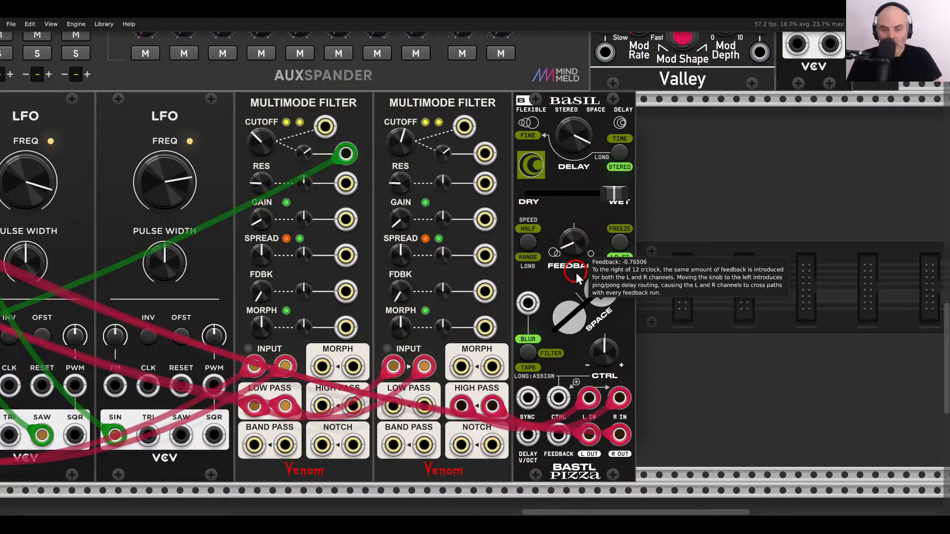
Raise mixer channel 5's aux A send to the reverb and turn off the channel's solo.
{"action": "scroll", "coordinate": [571, 272], "scroll_direction": "down", "scroll_amount": 2}
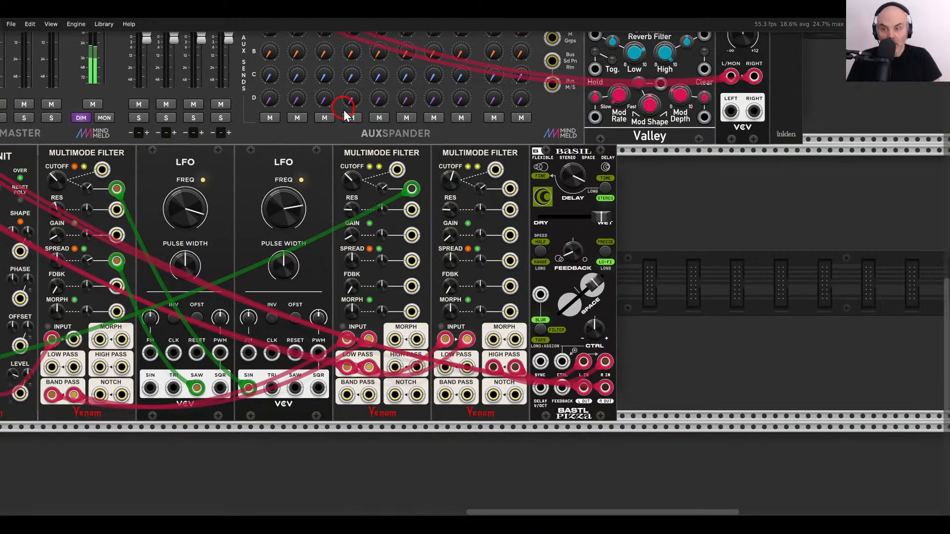
{"action": "left_click_drag", "start_coordinate": [344, 110], "coordinate": [684, 325]}
{"action": "left_click_drag", "start_coordinate": [542, 240], "coordinate": [591, 272]}
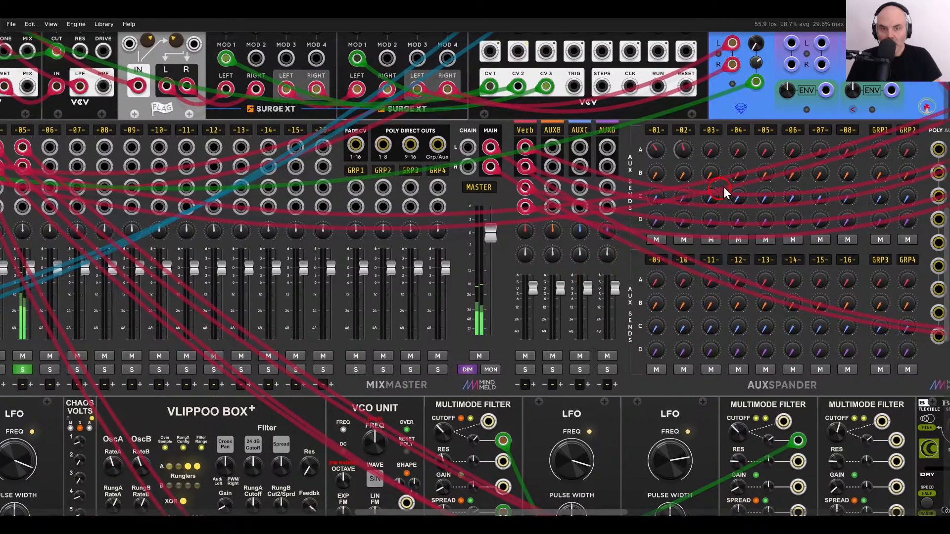
{"action": "left_click_drag", "start_coordinate": [768, 147], "coordinate": [735, 86]}
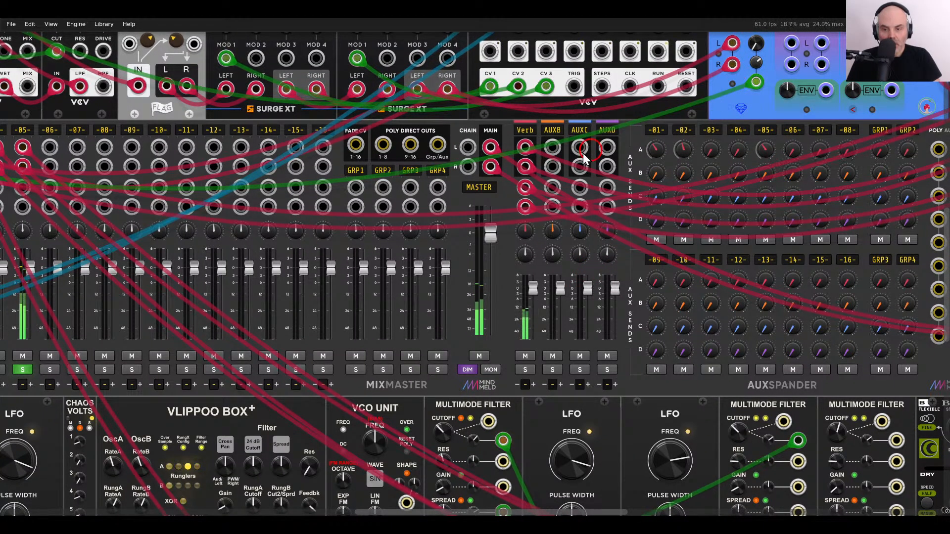
{"action": "scroll", "coordinate": [582, 153], "scroll_direction": "left", "scroll_amount": 10}
{"action": "left_click", "coordinate": [504, 366]}
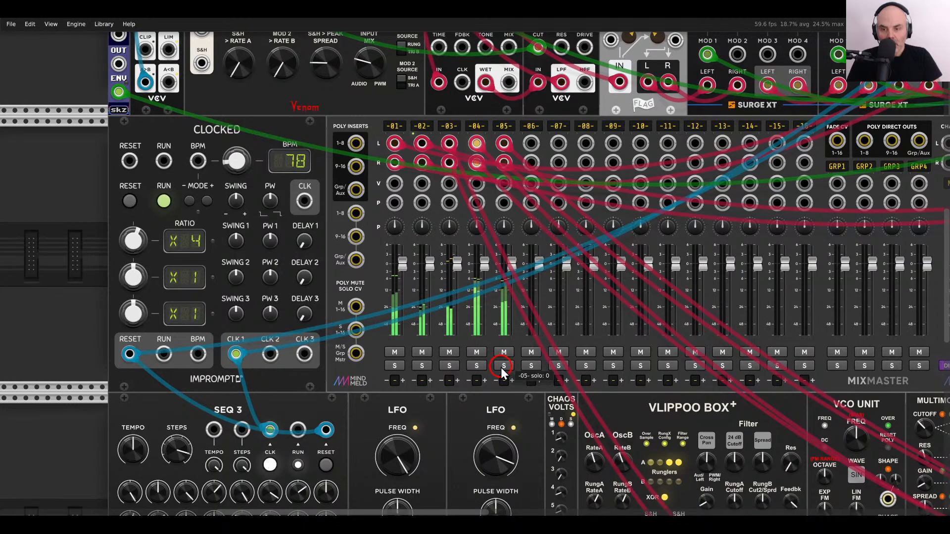
Select all modules in the lowest rack row, move them above the top row, and clear the selection.
{"action": "scroll", "coordinate": [530, 284], "scroll_direction": "down", "scroll_amount": 5}
{"action": "left_click_drag", "start_coordinate": [505, 296], "coordinate": [394, 286]}
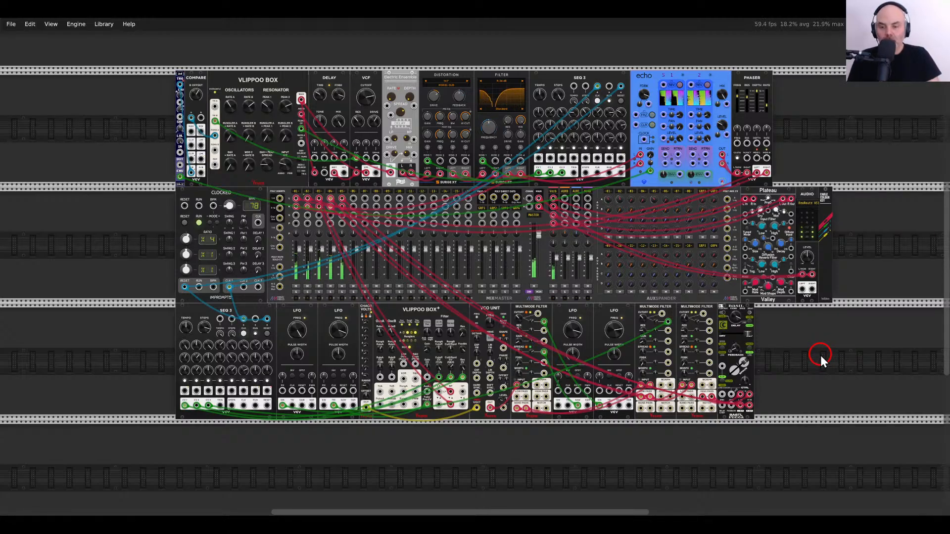
{"action": "left_click_drag", "start_coordinate": [786, 349], "coordinate": [246, 337]}
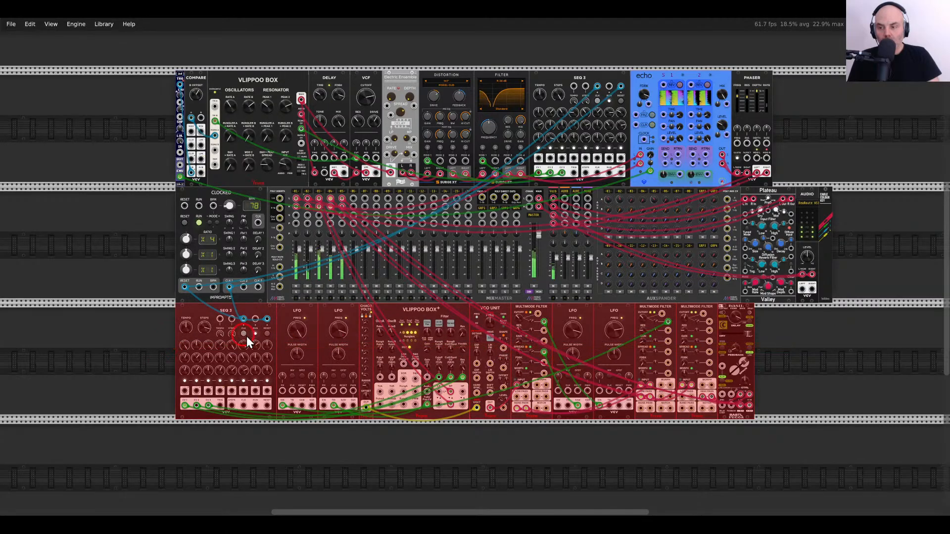
{"action": "scroll", "coordinate": [246, 336], "scroll_direction": "up", "scroll_amount": 5}
{"action": "left_click_drag", "start_coordinate": [295, 434], "coordinate": [295, 140]}
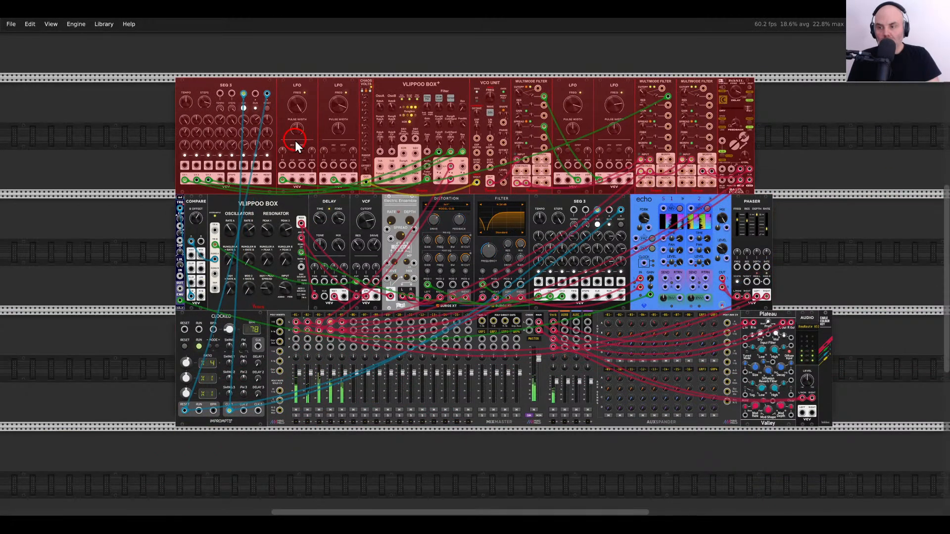
{"action": "left_click", "coordinate": [277, 449]}
Add a second Vlippoo Box+ to the empty rack row directly below the Clocked and MixMaster modules.
{"action": "scroll", "coordinate": [276, 449], "scroll_direction": "down", "scroll_amount": 8}
{"action": "right_click", "coordinate": [271, 398]}
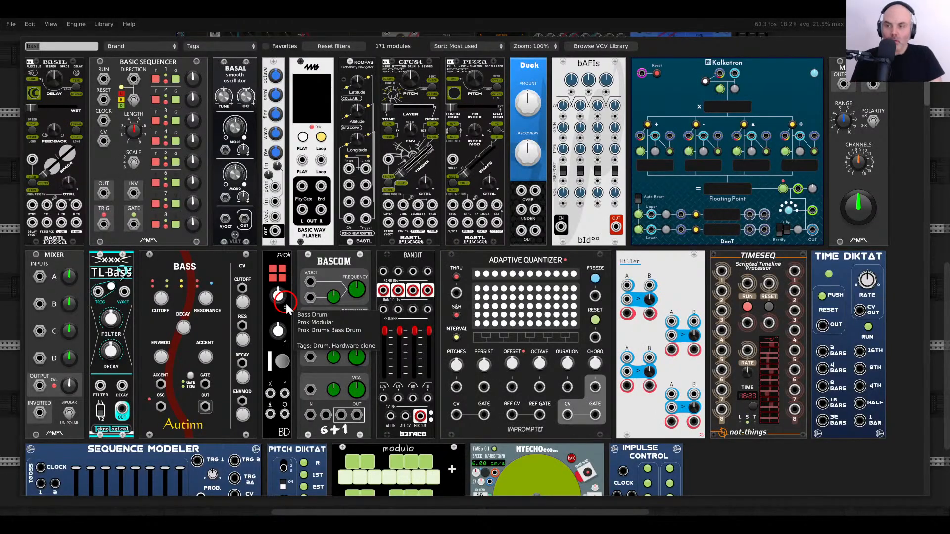
{"action": "type", "text": "vlipp"}
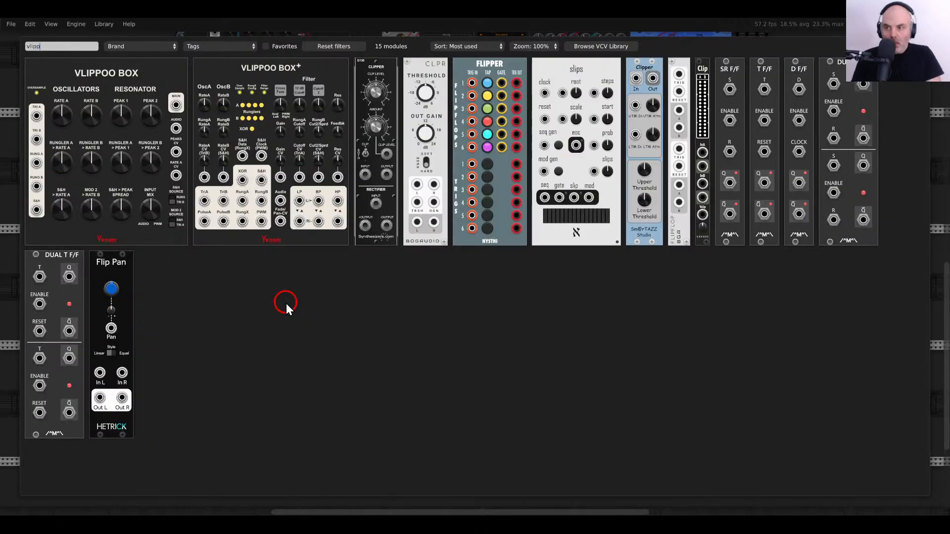
{"action": "left_click_drag", "start_coordinate": [320, 228], "coordinate": [315, 299]}
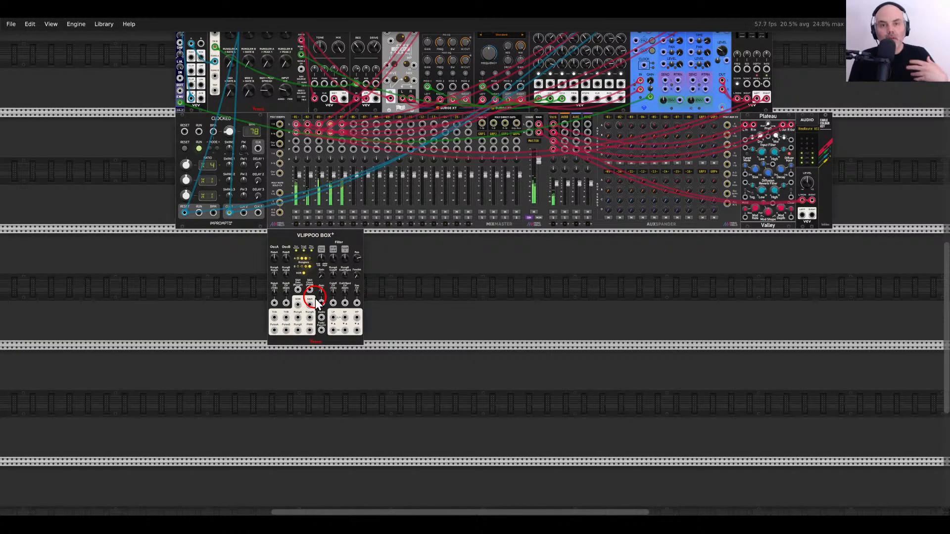
{"action": "scroll", "coordinate": [269, 316], "scroll_direction": "up", "scroll_amount": 4}
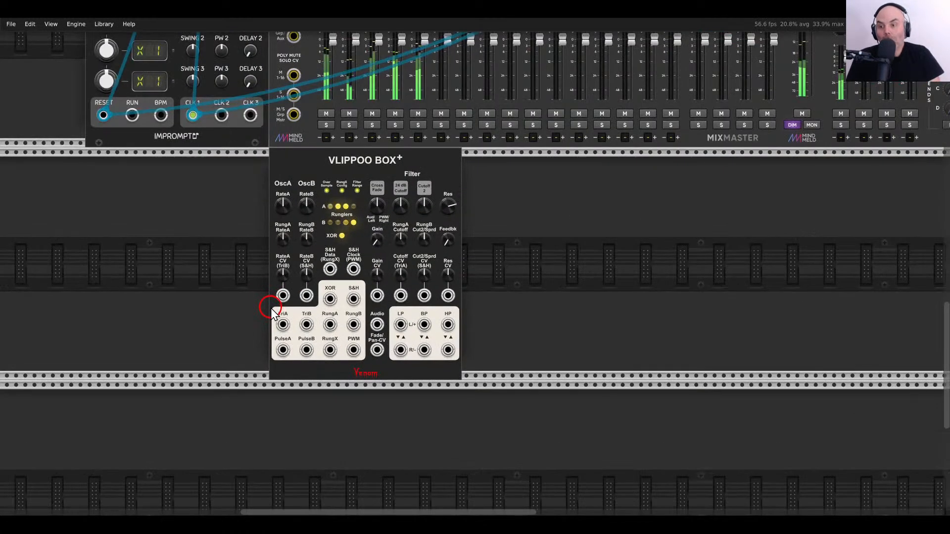
{"action": "scroll", "coordinate": [282, 308], "scroll_direction": "up", "scroll_amount": 2}
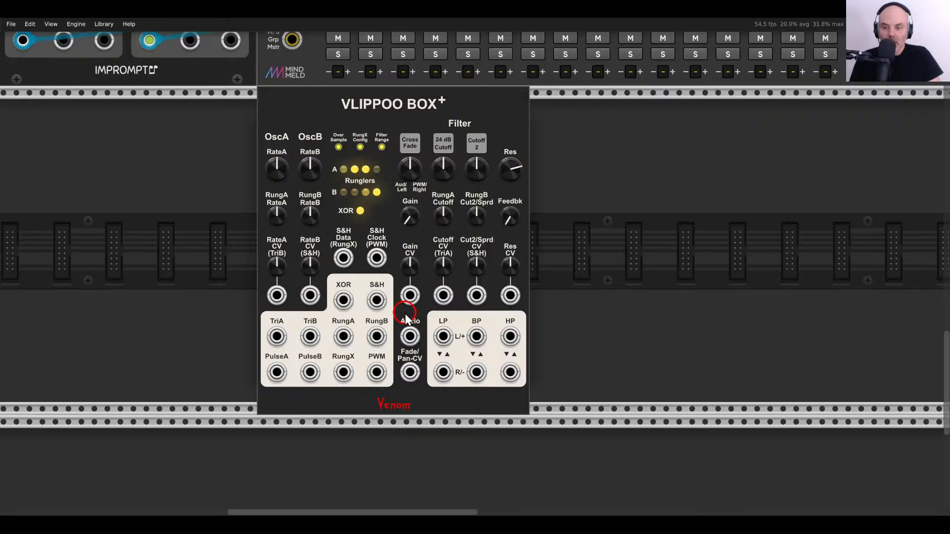
Patch the new Vlippoo Box+ low-pass outputs to the left and right inputs of mixer channel 6 and solo that channel.
{"action": "left_click_drag", "start_coordinate": [442, 337], "coordinate": [507, 112]}
{"action": "scroll", "coordinate": [442, 338], "scroll_direction": "up", "scroll_amount": 5}
{"action": "scroll", "coordinate": [499, 130], "scroll_direction": "down", "scroll_amount": 6}
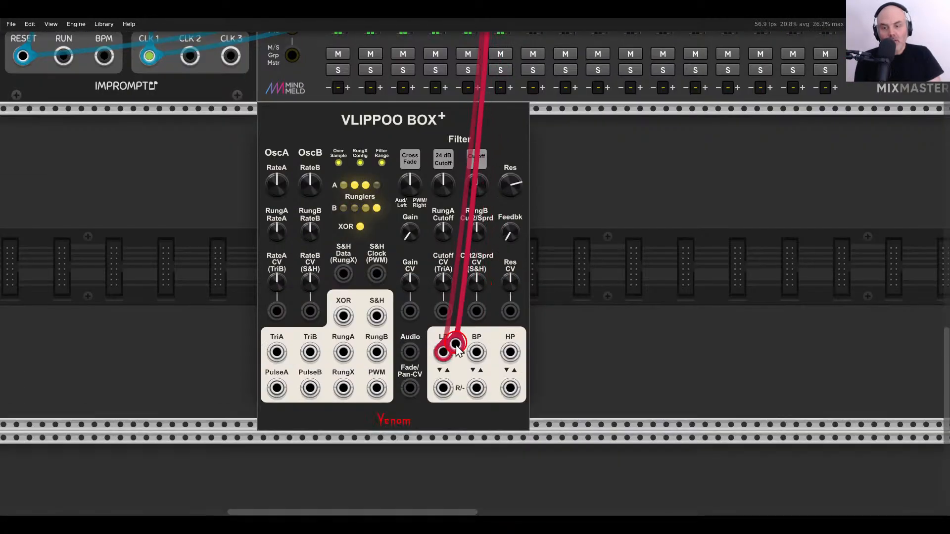
{"action": "left_click_drag", "start_coordinate": [442, 387], "coordinate": [500, 130]}
{"action": "scroll", "coordinate": [443, 385], "scroll_direction": "up", "scroll_amount": 6}
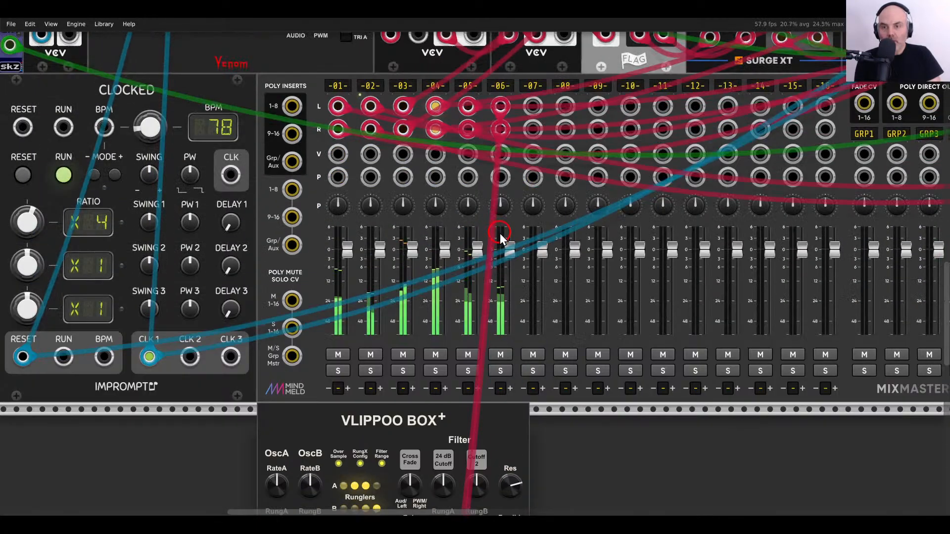
{"action": "left_click", "coordinate": [500, 371]}
Try higher settings for both filter cutoffs on the new Vlippoo Box+, and reset both to their defaults.
{"action": "scroll", "coordinate": [595, 310], "scroll_direction": "down", "scroll_amount": 3}
{"action": "scroll", "coordinate": [595, 311], "scroll_direction": "left", "scroll_amount": 2}
{"action": "scroll", "coordinate": [595, 310], "scroll_direction": "down", "scroll_amount": 5}
{"action": "scroll", "coordinate": [596, 310], "scroll_direction": "left", "scroll_amount": 1}
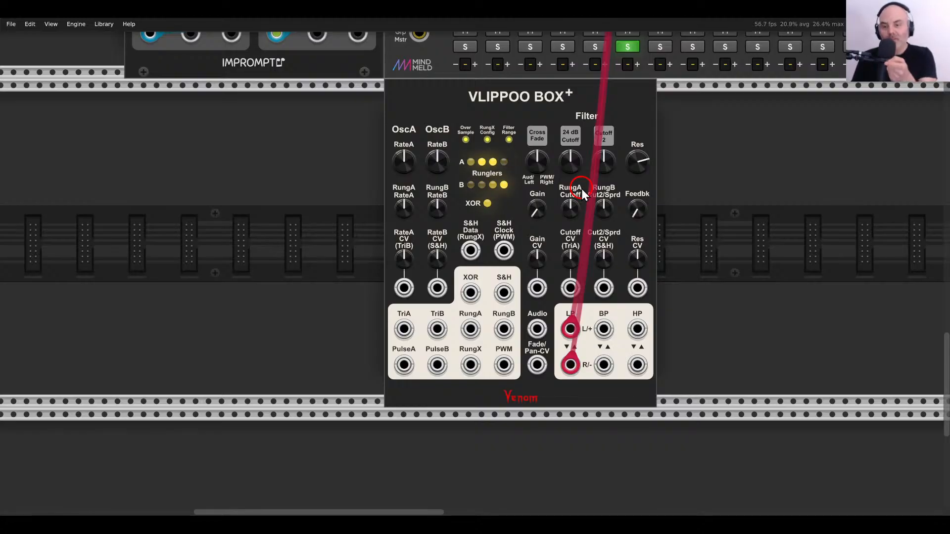
{"action": "left_click_drag", "start_coordinate": [570, 166], "coordinate": [591, 125]}
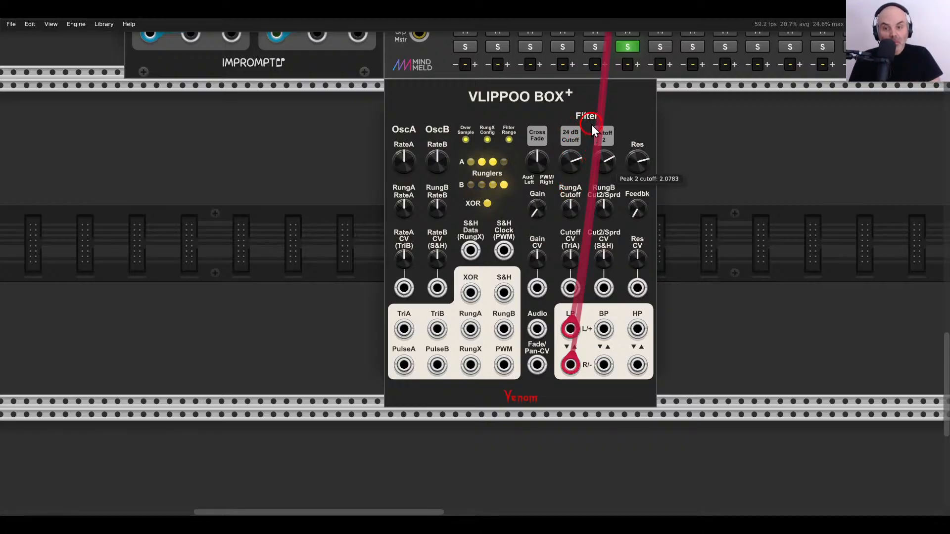
{"action": "double_click", "coordinate": [604, 171]}
{"action": "double_click", "coordinate": [579, 165]}
Raise the new Vlippoo Box+ filter gain slightly and increase the rates of oscillators A and B.
{"action": "scroll", "coordinate": [540, 213], "scroll_direction": "up", "scroll_amount": 2}
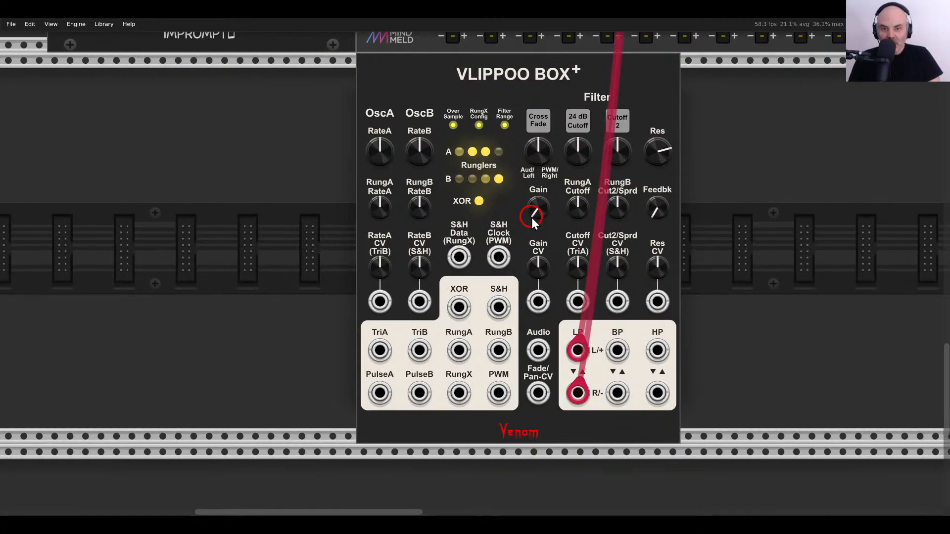
{"action": "right_click", "coordinate": [506, 84]}
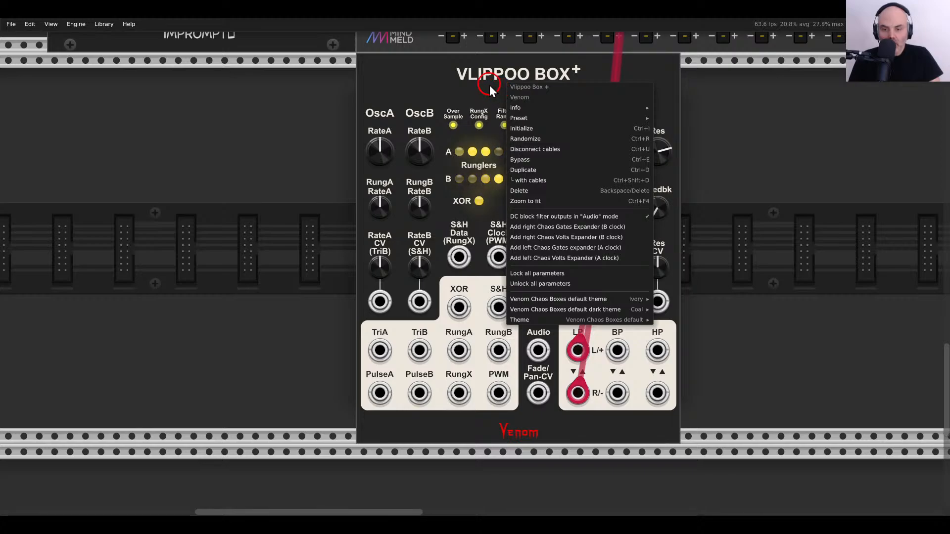
{"action": "left_click", "coordinate": [490, 86]}
{"action": "left_click_drag", "start_coordinate": [541, 212], "coordinate": [539, 190]}
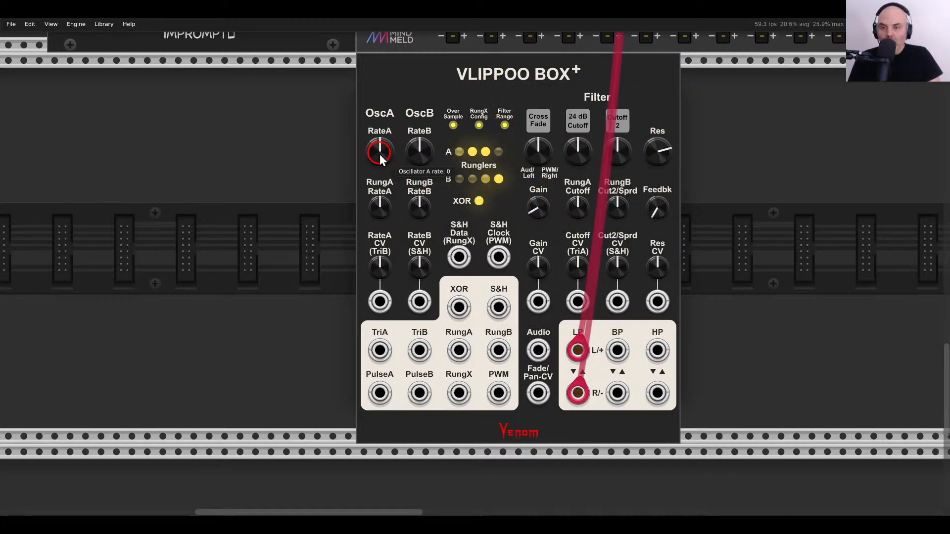
{"action": "left_click_drag", "start_coordinate": [378, 155], "coordinate": [364, 95]}
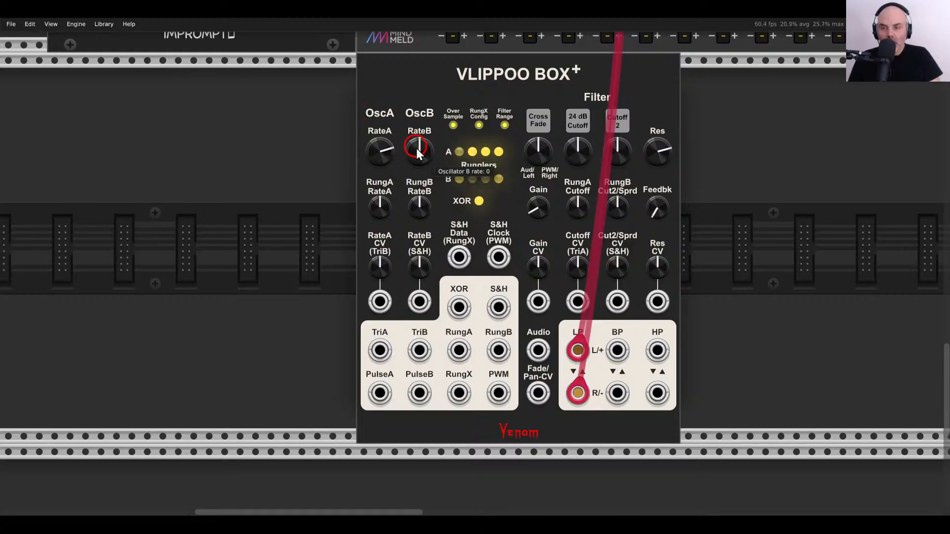
{"action": "left_click_drag", "start_coordinate": [417, 147], "coordinate": [409, 129]}
Raise the rungler modulation of the oscillator rates and increase both filter cutoffs on the new Vlippoo Box+.
{"action": "mouse_move", "coordinate": [379, 194]}
{"action": "left_mouse_down"}
{"action": "mouse_move", "coordinate": [375, 215]}
{"action": "mouse_move", "coordinate": [367, 193]}
{"action": "mouse_move", "coordinate": [408, 201]}
{"action": "mouse_move", "coordinate": [394, 159]}
{"action": "mouse_move", "coordinate": [394, 178]}
{"action": "mouse_move", "coordinate": [374, 191]}
{"action": "left_mouse_up"}
{"action": "left_click_drag", "start_coordinate": [572, 153], "coordinate": [569, 144]}
{"action": "left_click_drag", "start_coordinate": [563, 98], "coordinate": [564, 126]}
{"action": "left_click_drag", "start_coordinate": [616, 149], "coordinate": [615, 145]}
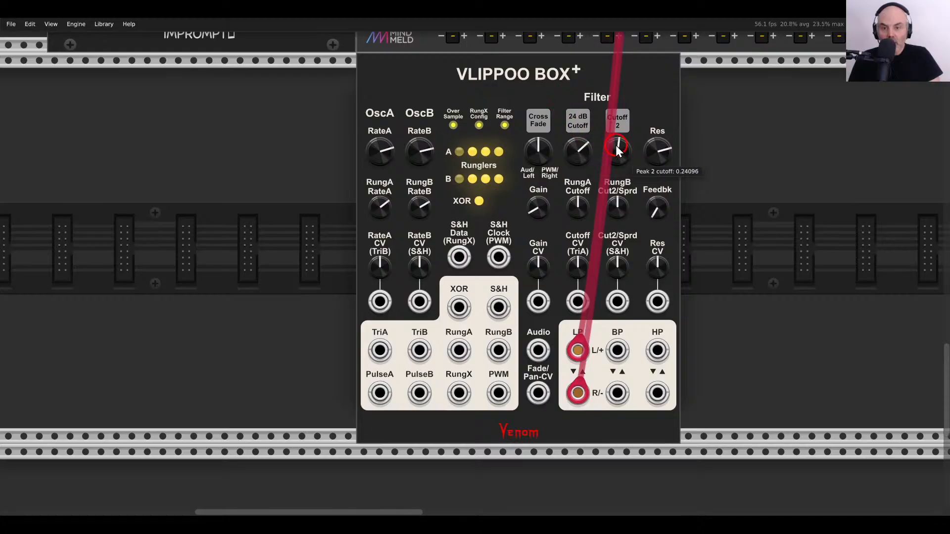
{"action": "left_click_drag", "start_coordinate": [606, 93], "coordinate": [607, 167]}
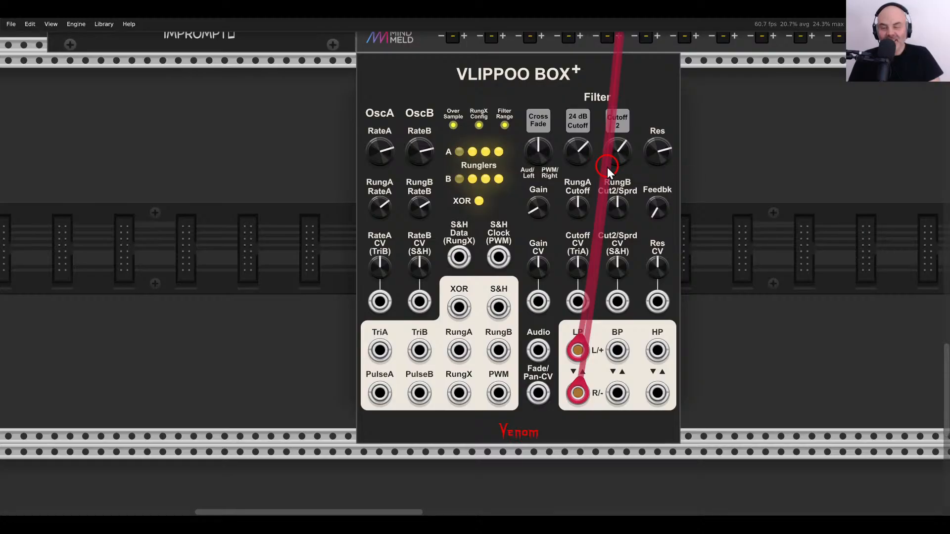
Reset the rungler modulation of both oscillator rates and set the crossfade slightly toward the external audio side.
{"action": "double_click", "coordinate": [379, 207]}
{"action": "double_click", "coordinate": [420, 206]}
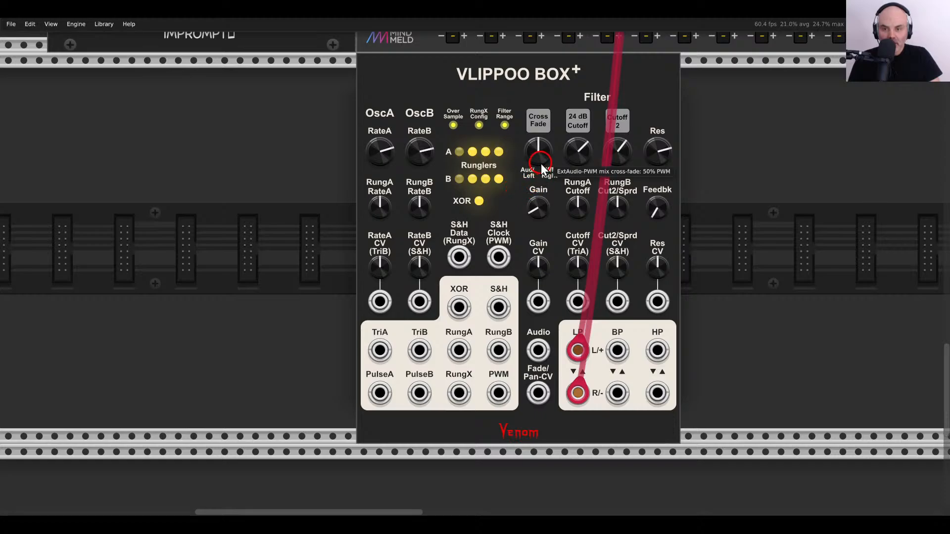
{"action": "left_click_drag", "start_coordinate": [537, 159], "coordinate": [542, 146]}
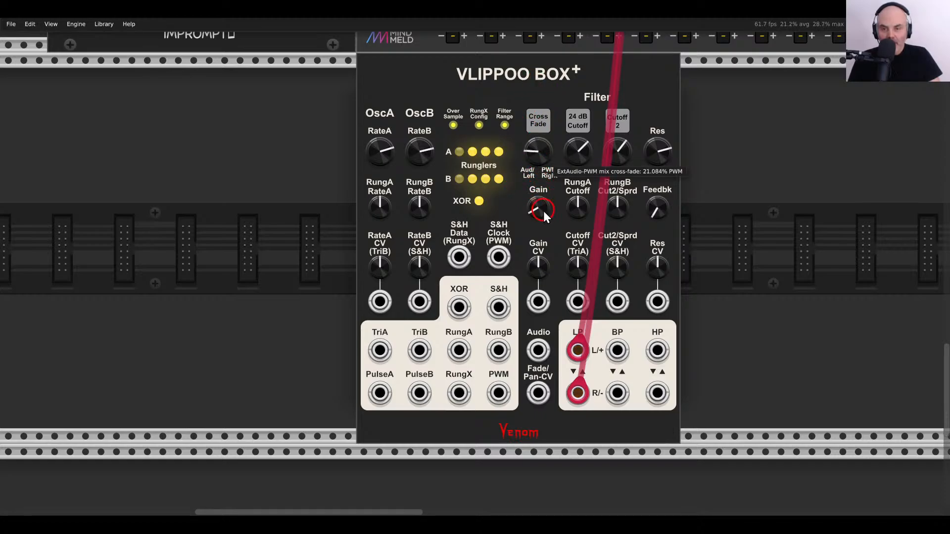
{"action": "left_click_drag", "start_coordinate": [533, 205], "coordinate": [539, 226]}
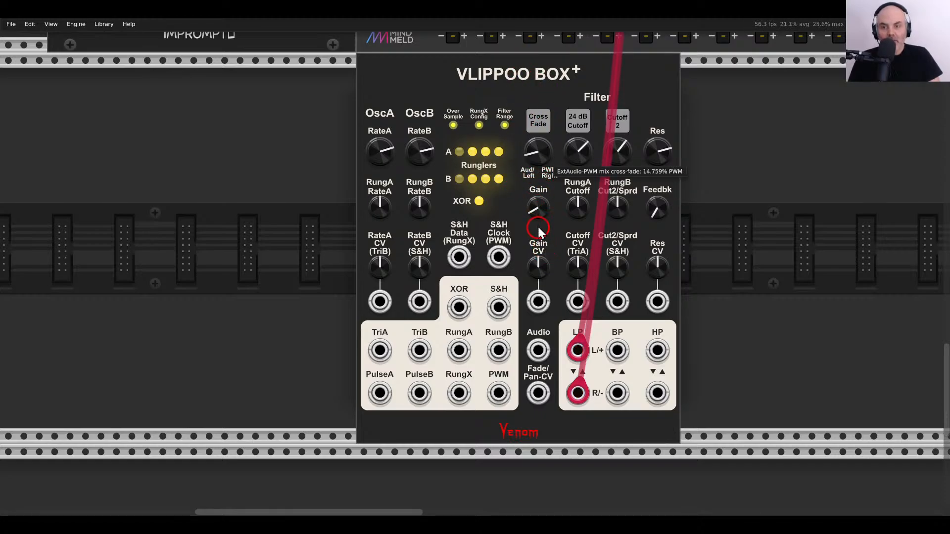
{"action": "left_click_drag", "start_coordinate": [522, 168], "coordinate": [534, 191]}
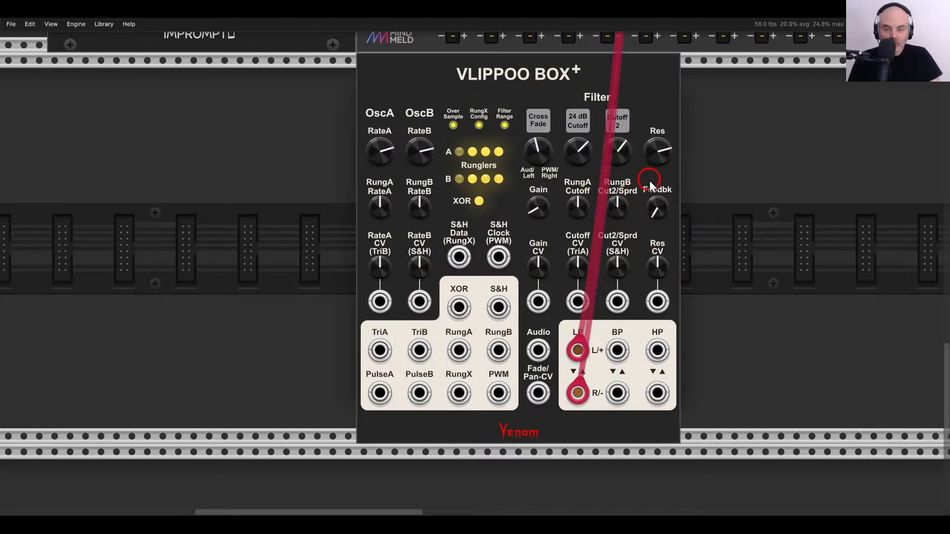
Raise the filter resonance to maximum, and try rungler A modulation of the cutoff before resetting it.
{"action": "left_click_drag", "start_coordinate": [657, 209], "coordinate": [655, 161]}
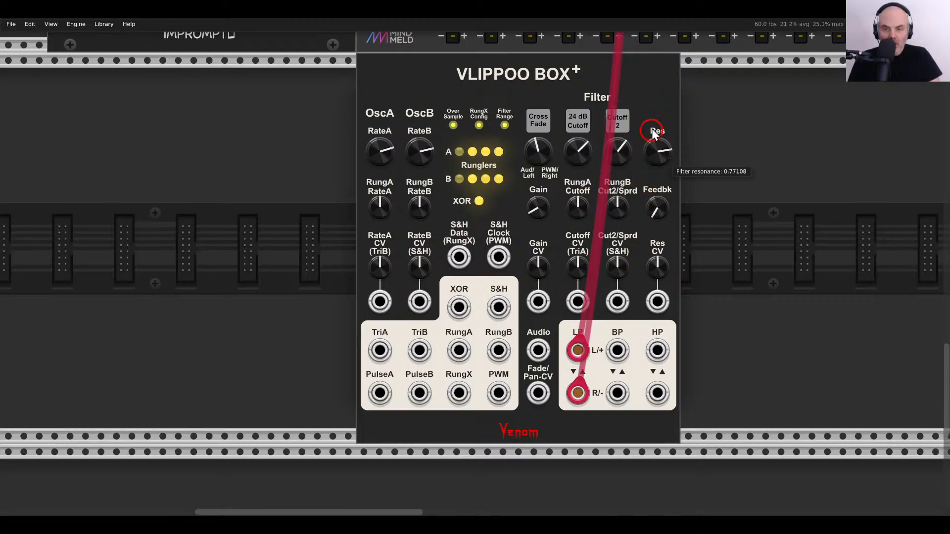
{"action": "left_click_drag", "start_coordinate": [572, 191], "coordinate": [604, 149]}
{"action": "double_click", "coordinate": [578, 203]}
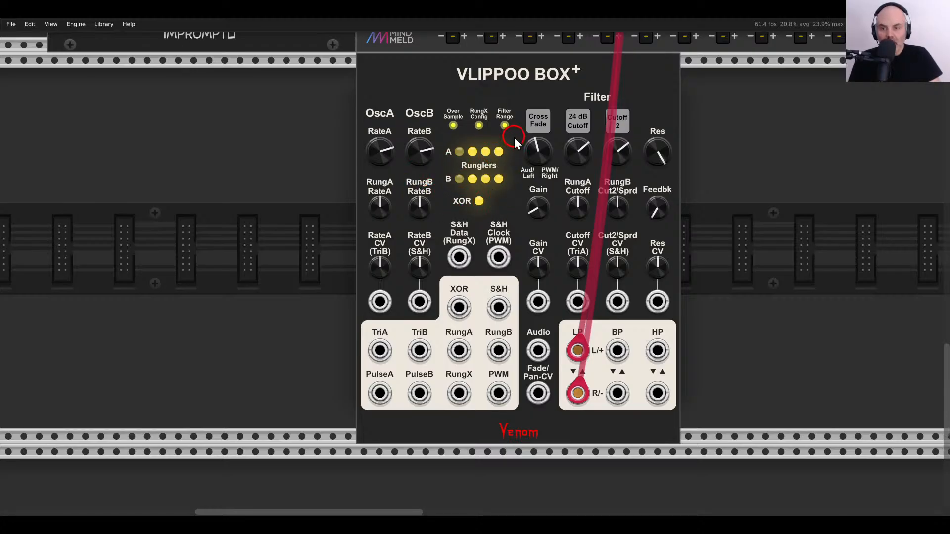
{"action": "right_click", "coordinate": [503, 126]}
{"action": "left_click", "coordinate": [506, 108]}
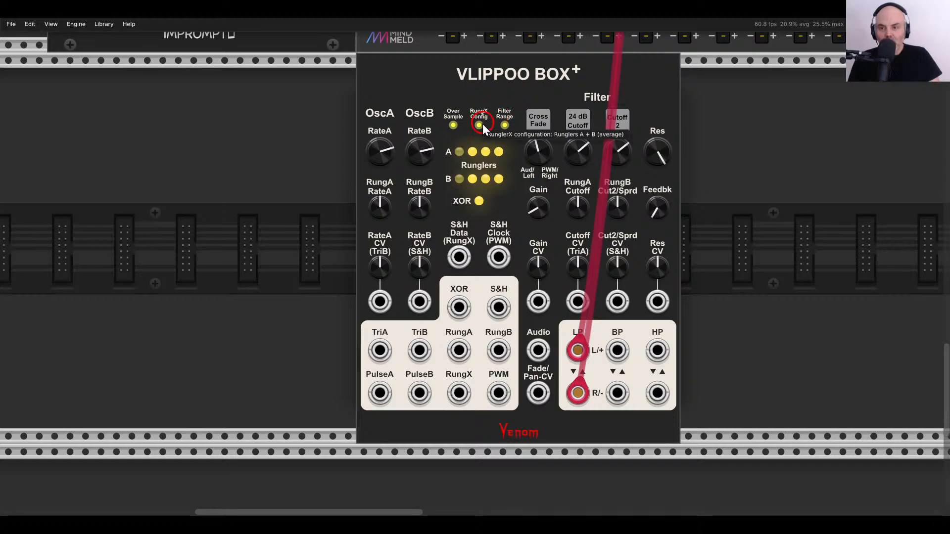
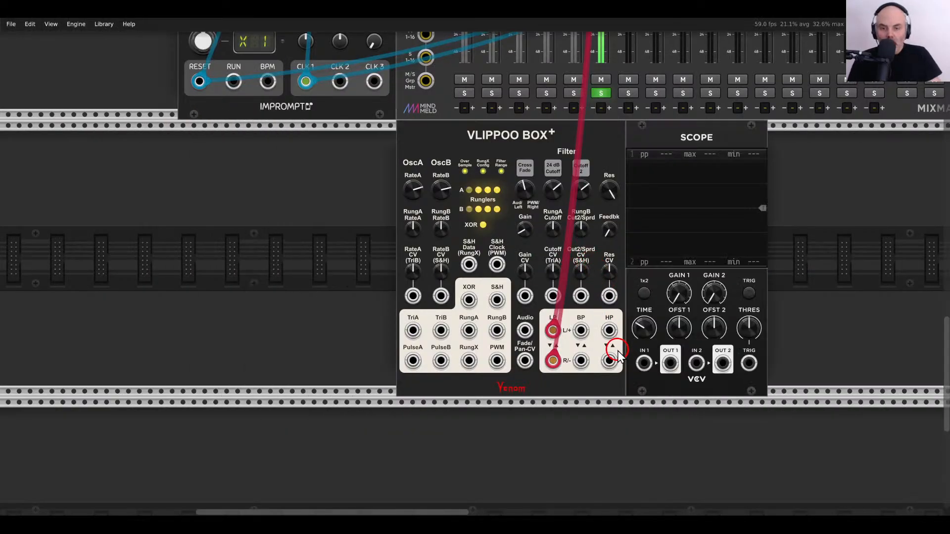
Patch the PWM output to the Scope, and reroute it to the clock input of a Clock Div. added beside the Vlippoo Box+.
{"action": "left_click_drag", "start_coordinate": [497, 361], "coordinate": [644, 363]}
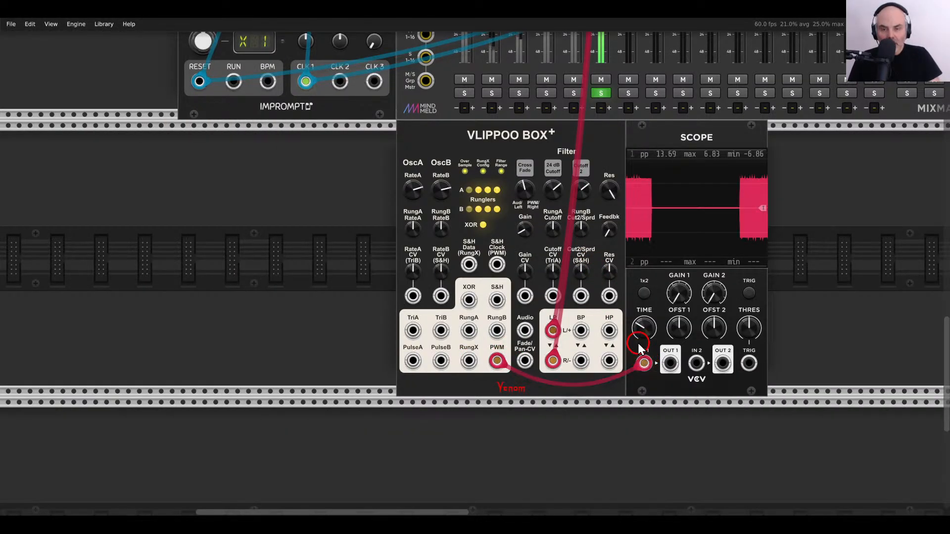
{"action": "left_click_drag", "start_coordinate": [604, 139], "coordinate": [363, 141]}
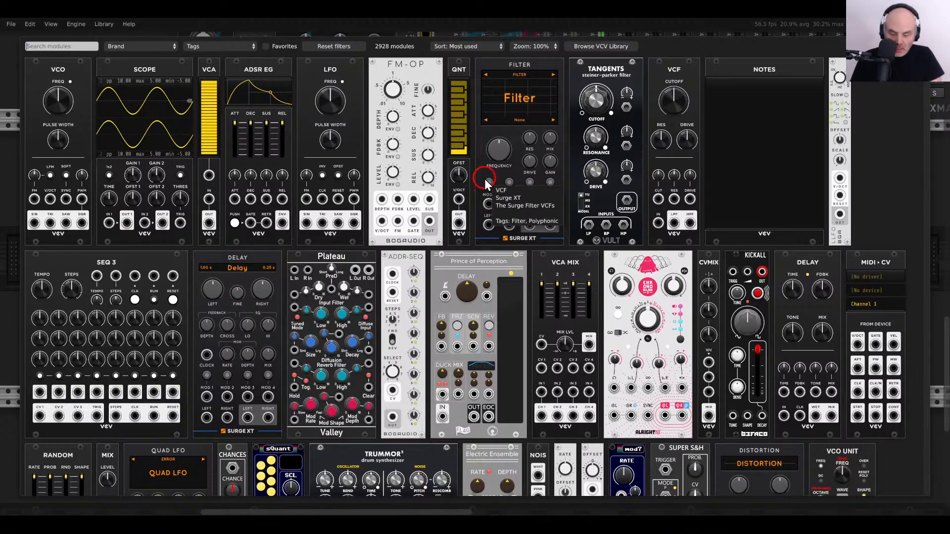
{"action": "type", "text": "clock di"}
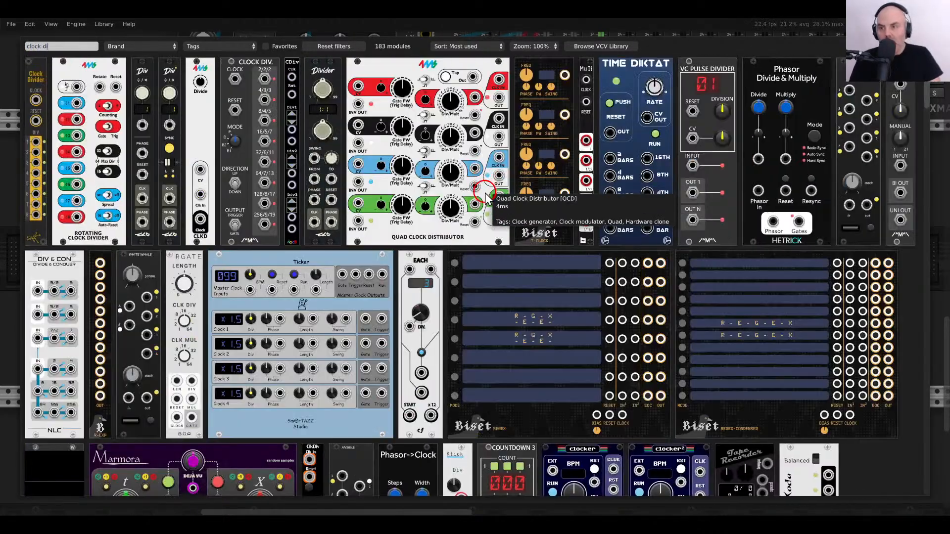
{"action": "left_click", "coordinate": [265, 101]}
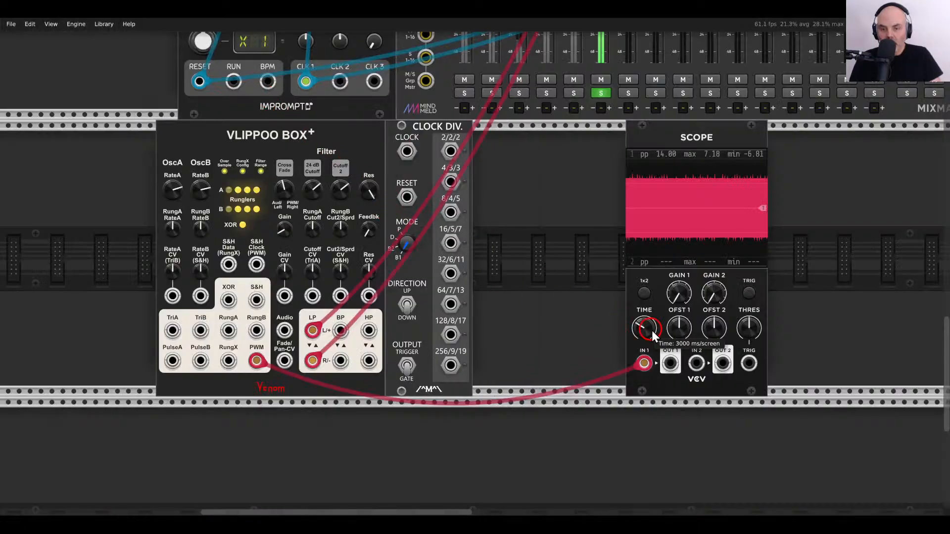
{"action": "left_click_drag", "start_coordinate": [644, 364], "coordinate": [405, 153]}
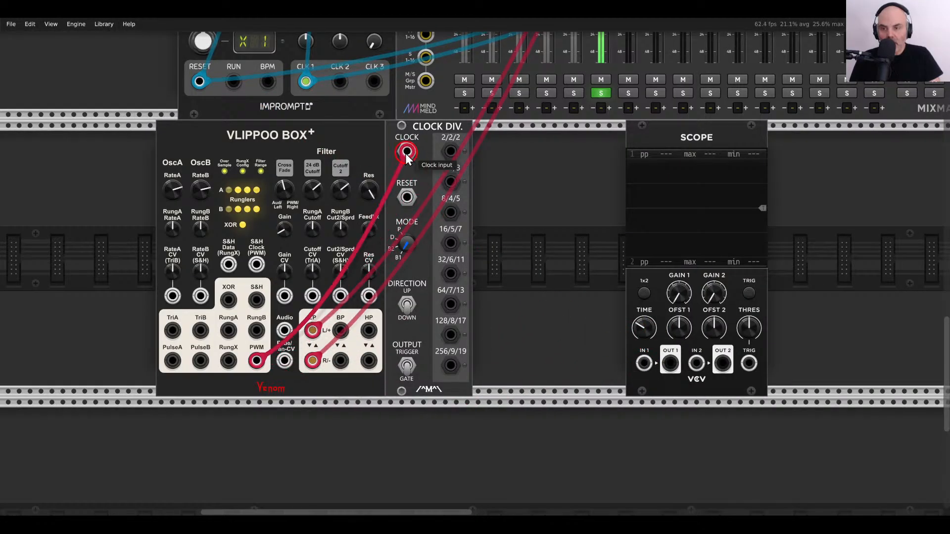
Add a Venom VCA Mix 4 Stereo directly beside the Clock Div. and move the Scope farther along the row.
{"action": "right_click", "coordinate": [506, 226]}
{"action": "type", "text": "ve"}
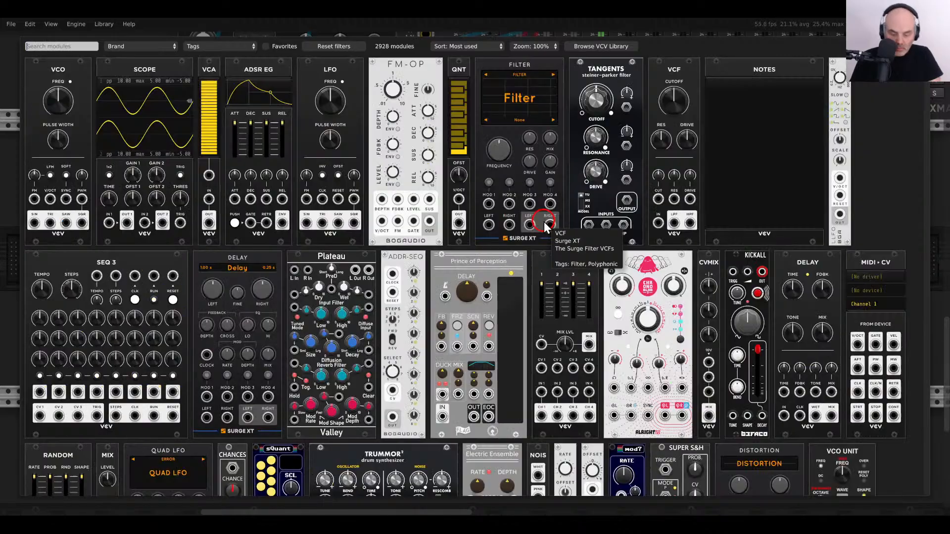
{"action": "type", "text": "nom mixer"}
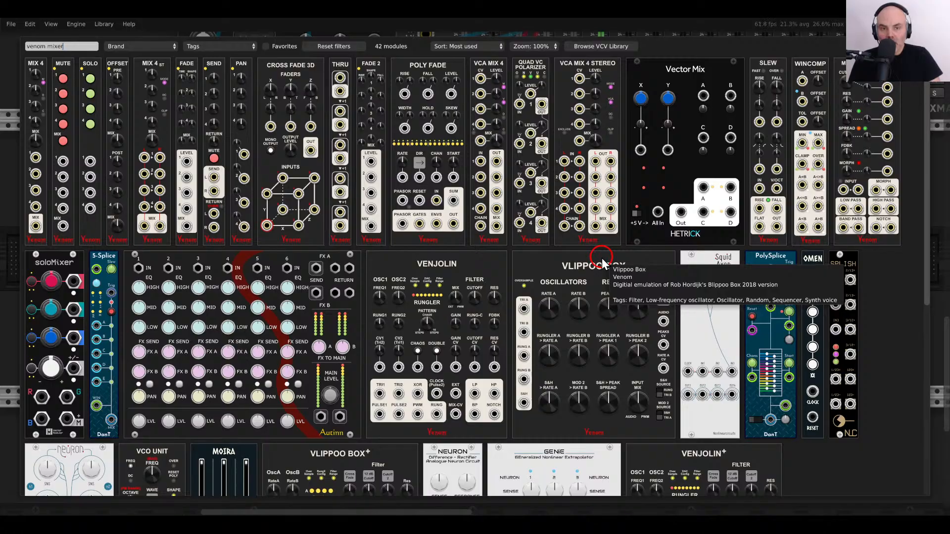
{"action": "left_click", "coordinate": [598, 242]}
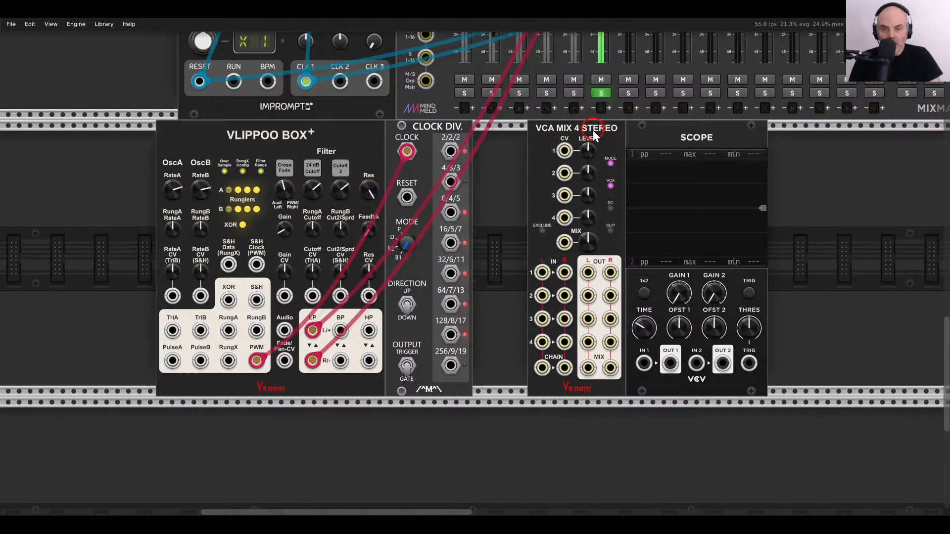
{"action": "left_click_drag", "start_coordinate": [593, 130], "coordinate": [537, 131]}
{"action": "left_click_drag", "start_coordinate": [648, 145], "coordinate": [793, 148]}
Add a Venom Multimode Filter beside the VCA Mix 4 Stereo and patch the stereo mix outputs into the filter's inputs.
{"action": "right_click", "coordinate": [686, 195]}
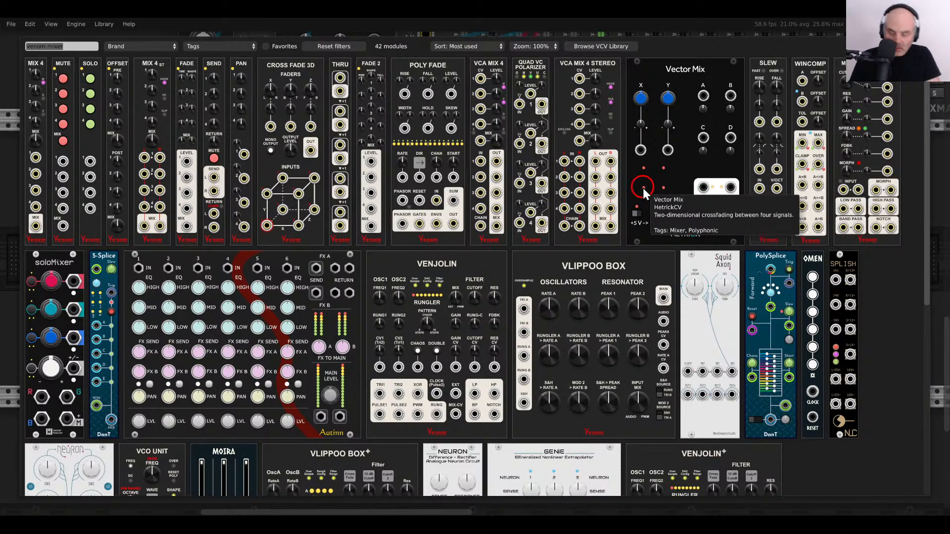
{"action": "type", "text": "filter venom"}
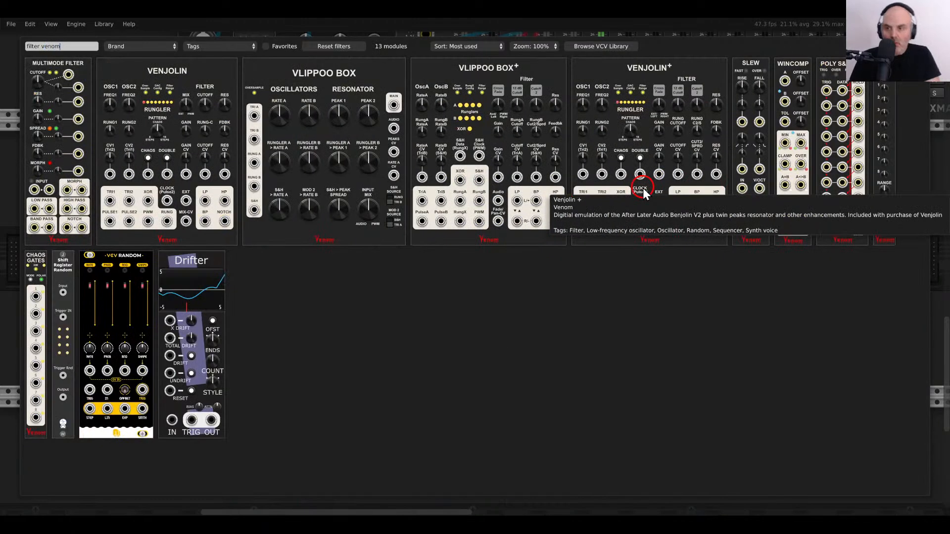
{"action": "left_click", "coordinate": [58, 143]}
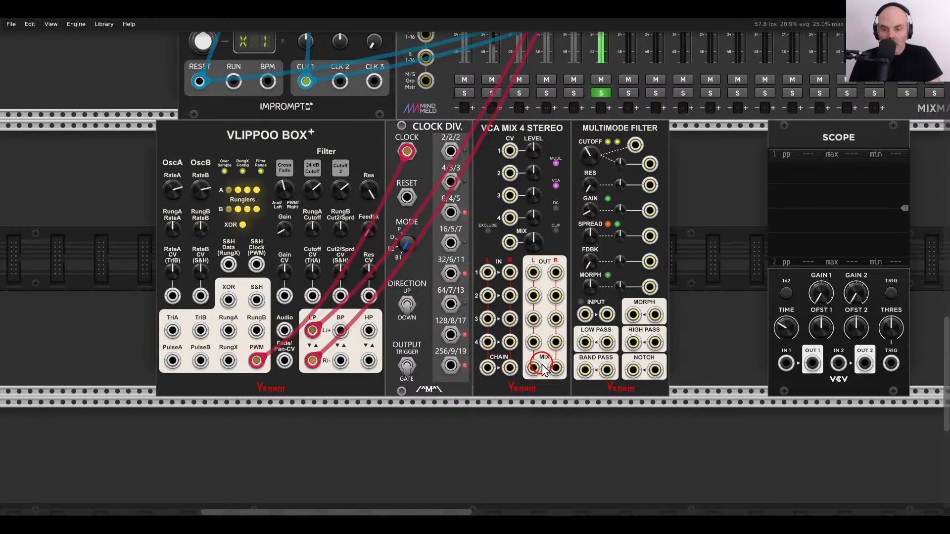
{"action": "left_click_drag", "start_coordinate": [537, 367], "coordinate": [607, 315]}
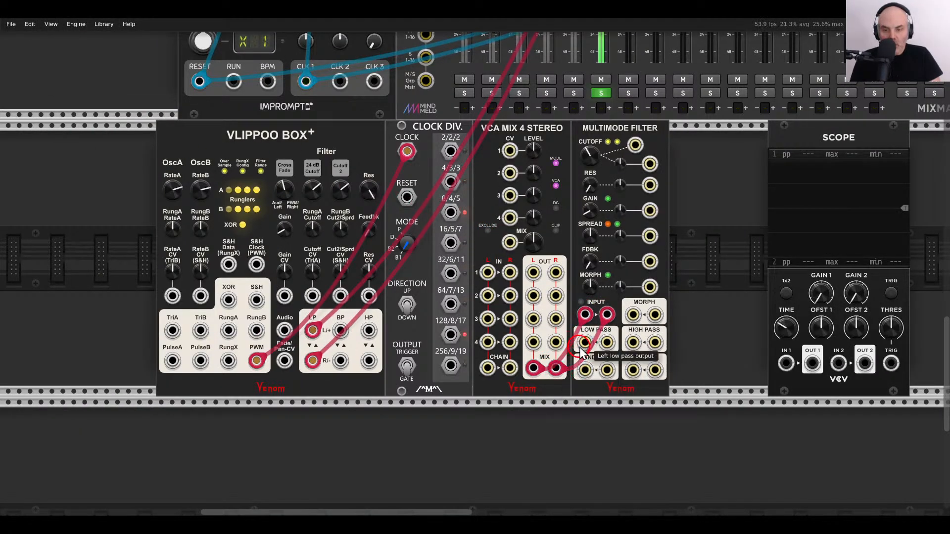
Move the mixer feed cables to the Multimode Filter's low pass outputs, and patch the Vlippoo Box+ LP outputs into VCA Mix channel 1.
{"action": "scroll", "coordinate": [582, 350], "scroll_direction": "up", "scroll_amount": 1}
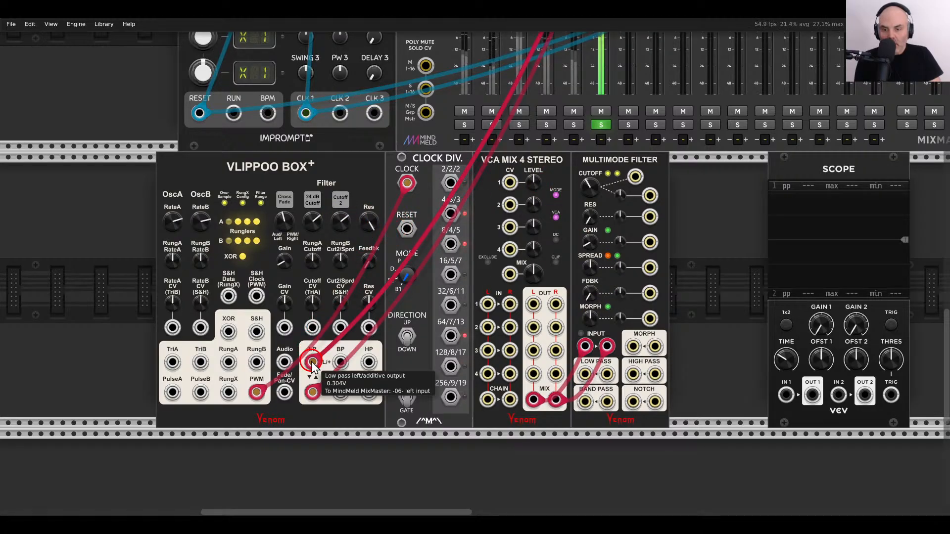
{"action": "left_click_drag", "start_coordinate": [312, 362], "coordinate": [584, 374]}
{"action": "left_click_drag", "start_coordinate": [312, 392], "coordinate": [607, 374]}
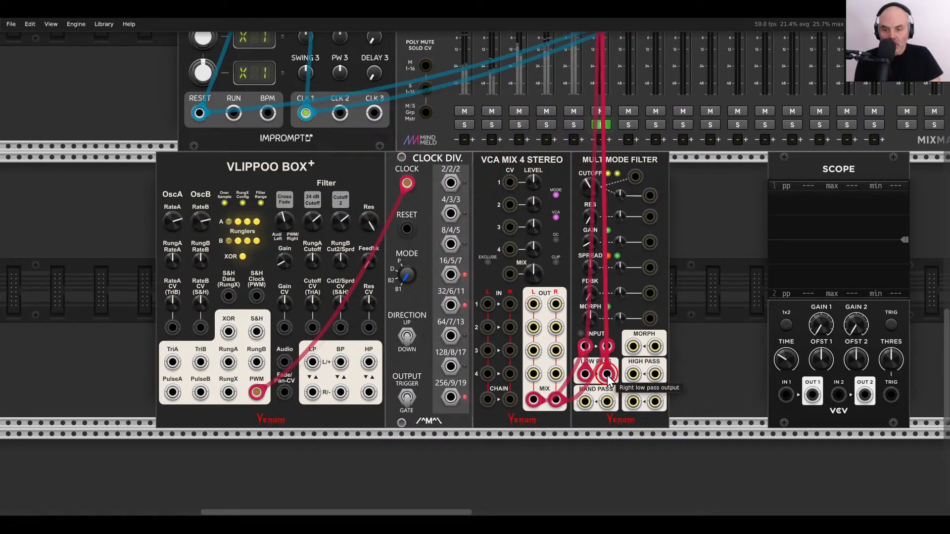
{"action": "left_click_drag", "start_coordinate": [312, 362], "coordinate": [488, 304]}
{"action": "left_click_drag", "start_coordinate": [312, 392], "coordinate": [510, 304]}
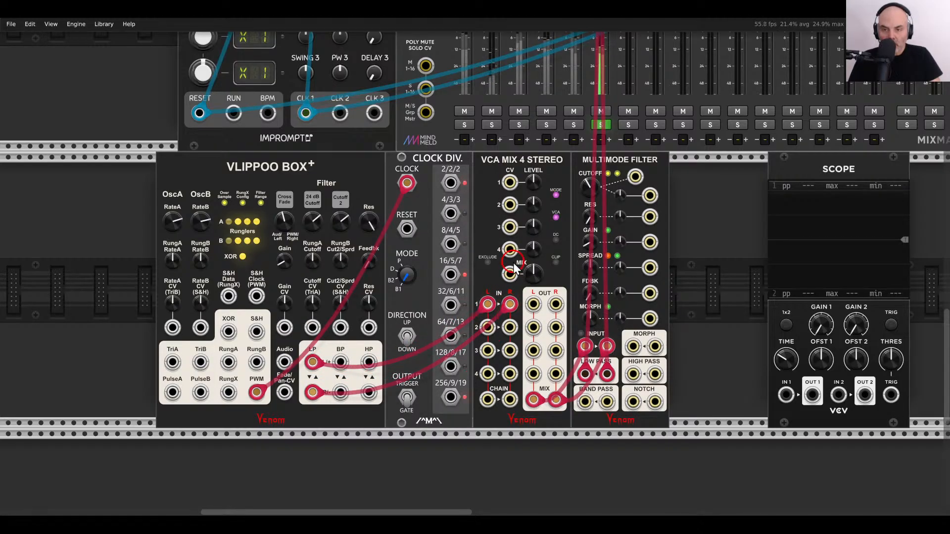
Patch the Clock Div. divide-by-2 output into VCA Mix channel 2's left input, and turn down the channel 1 and 2 levels.
{"action": "scroll", "coordinate": [515, 267], "scroll_direction": "up", "scroll_amount": 3}
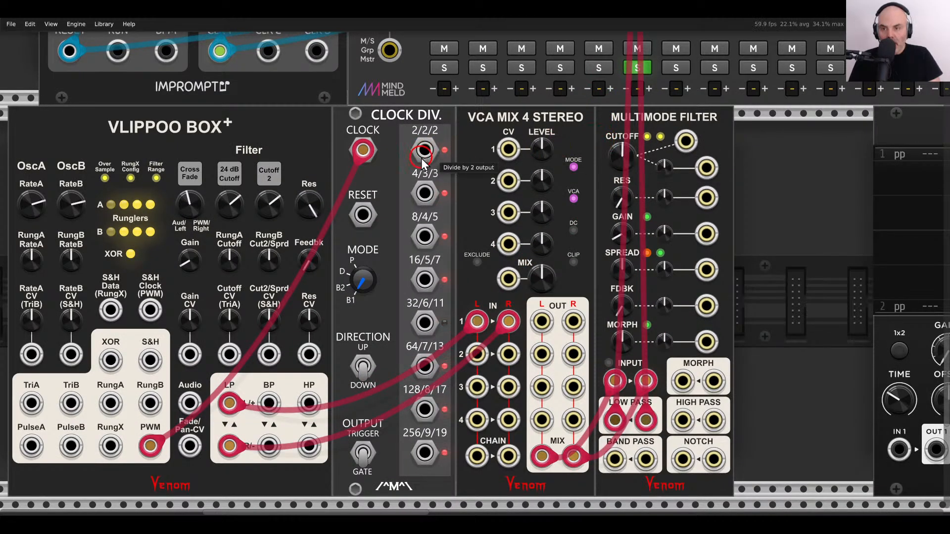
{"action": "left_click_drag", "start_coordinate": [423, 154], "coordinate": [477, 354]}
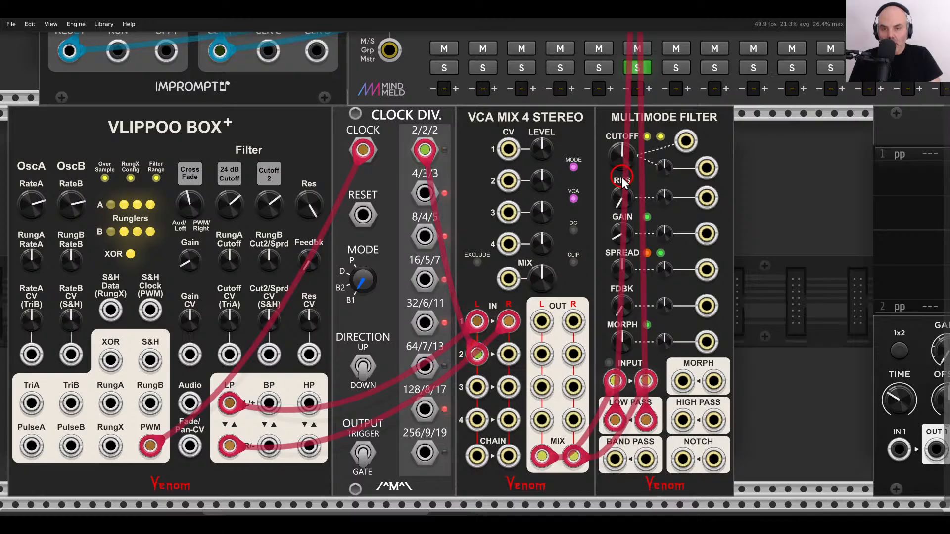
{"action": "scroll", "coordinate": [526, 262], "scroll_direction": "down", "scroll_amount": 2}
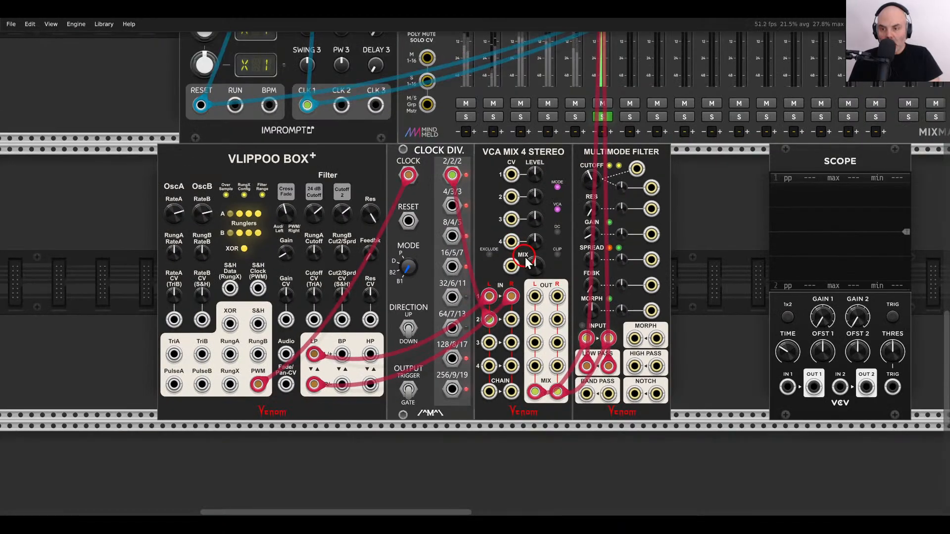
{"action": "scroll", "coordinate": [526, 262], "scroll_direction": "down", "scroll_amount": 2}
{"action": "scroll", "coordinate": [447, 289], "scroll_direction": "up", "scroll_amount": 4}
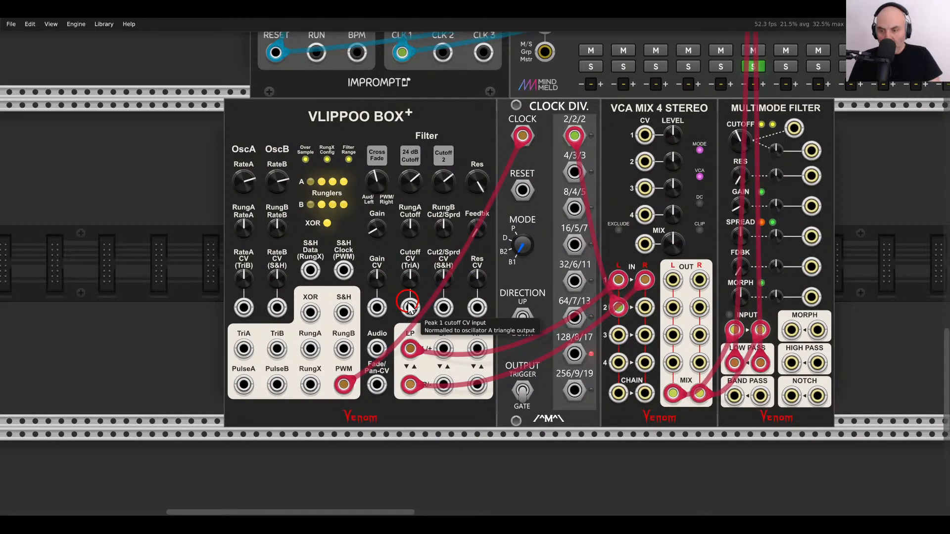
{"action": "left_click_drag", "start_coordinate": [672, 136], "coordinate": [682, 207]}
{"action": "left_click_drag", "start_coordinate": [672, 160], "coordinate": [677, 270]}
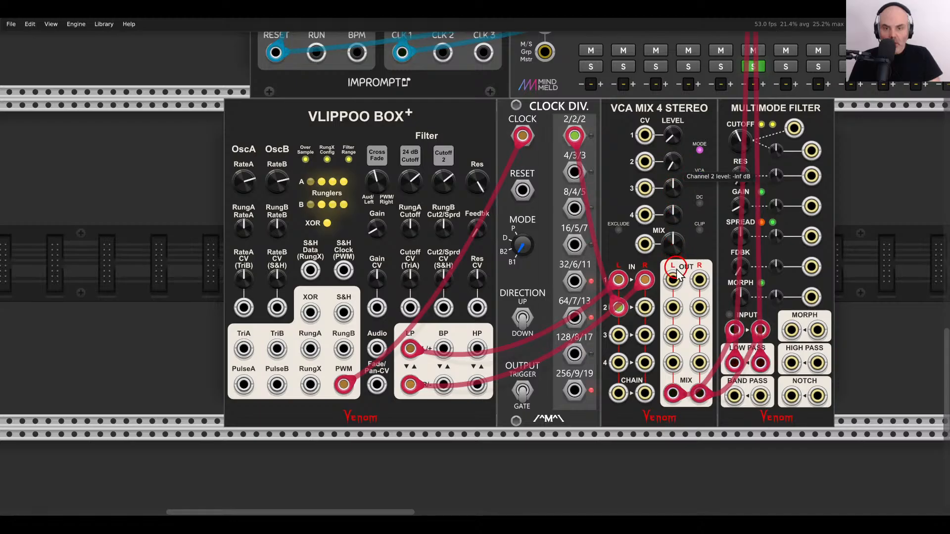
Try RungA as the source for VCA Mix channel 3's left input while adjusting its level, and switch that cable to the XOR output.
{"action": "left_click_drag", "start_coordinate": [674, 143], "coordinate": [310, 356]}
{"action": "left_click_drag", "start_coordinate": [673, 190], "coordinate": [649, 97]}
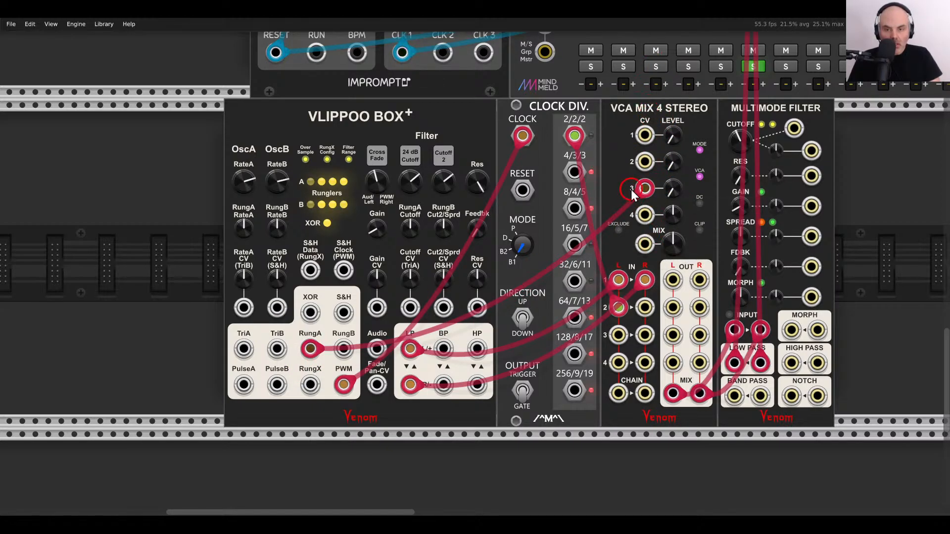
{"action": "left_click_drag", "start_coordinate": [644, 188], "coordinate": [619, 335]}
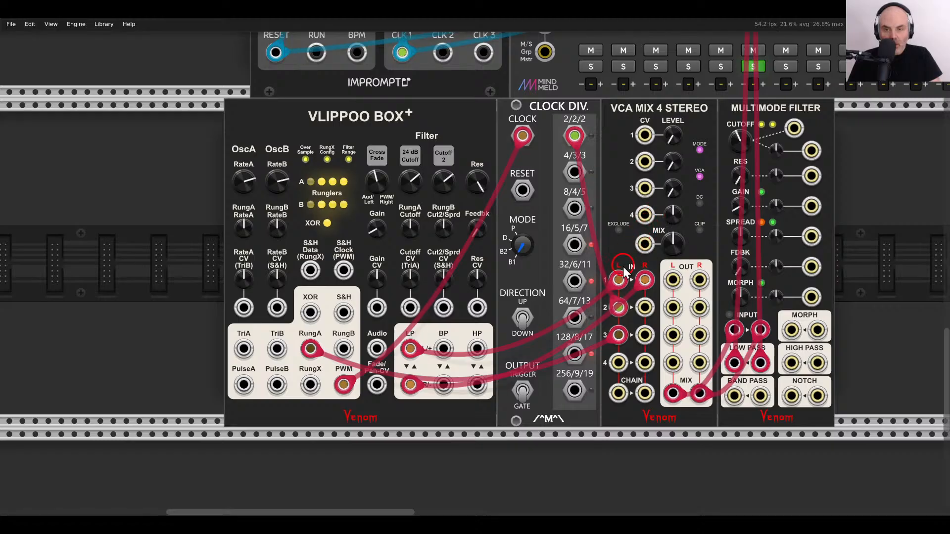
{"action": "left_click_drag", "start_coordinate": [673, 186], "coordinate": [666, 160]}
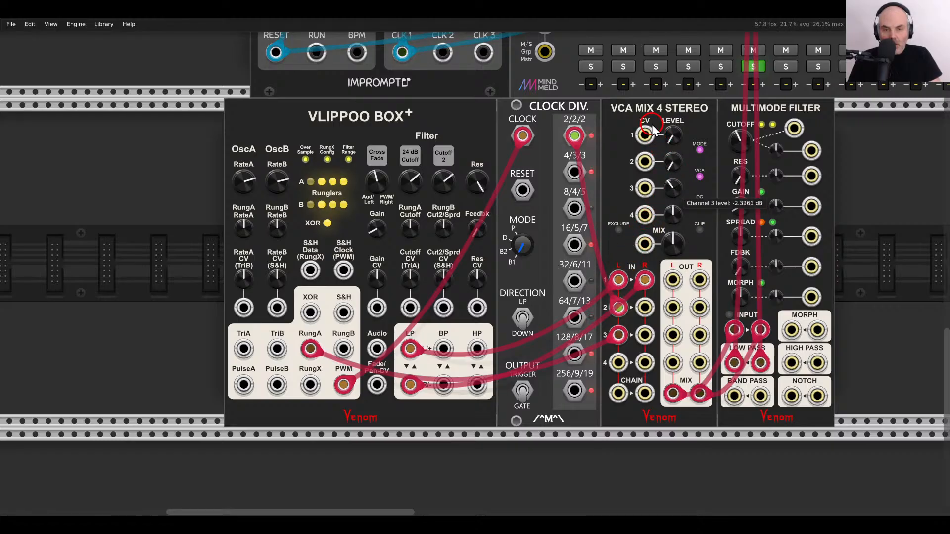
{"action": "left_click_drag", "start_coordinate": [647, 90], "coordinate": [642, 106]}
{"action": "left_click_drag", "start_coordinate": [310, 349], "coordinate": [311, 321]}
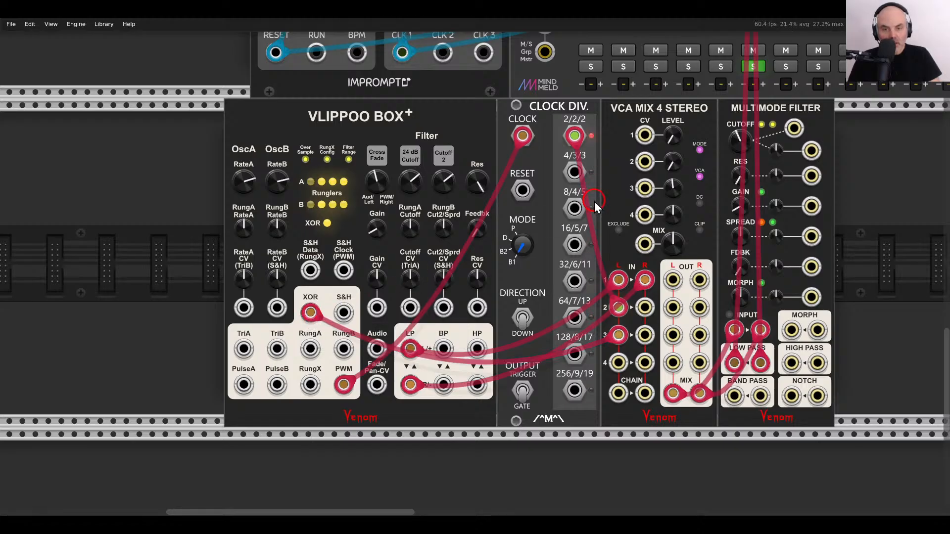
Rebalance the levels of VCA Mix channels 1 to 3 and raise the Multimode Filter's cutoff.
{"action": "left_click_drag", "start_coordinate": [672, 189], "coordinate": [689, 222]}
{"action": "left_click_drag", "start_coordinate": [676, 169], "coordinate": [658, 47]}
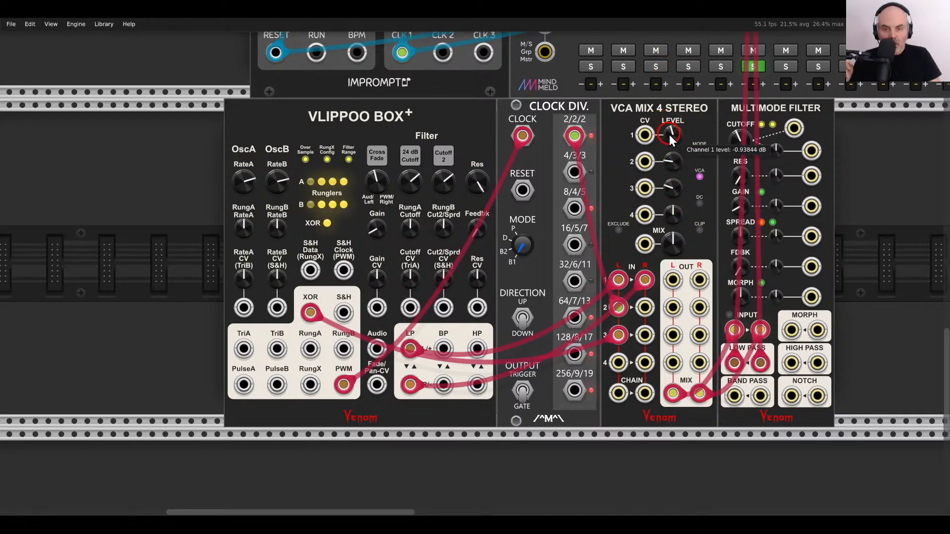
{"action": "left_click_drag", "start_coordinate": [672, 157], "coordinate": [674, 170]}
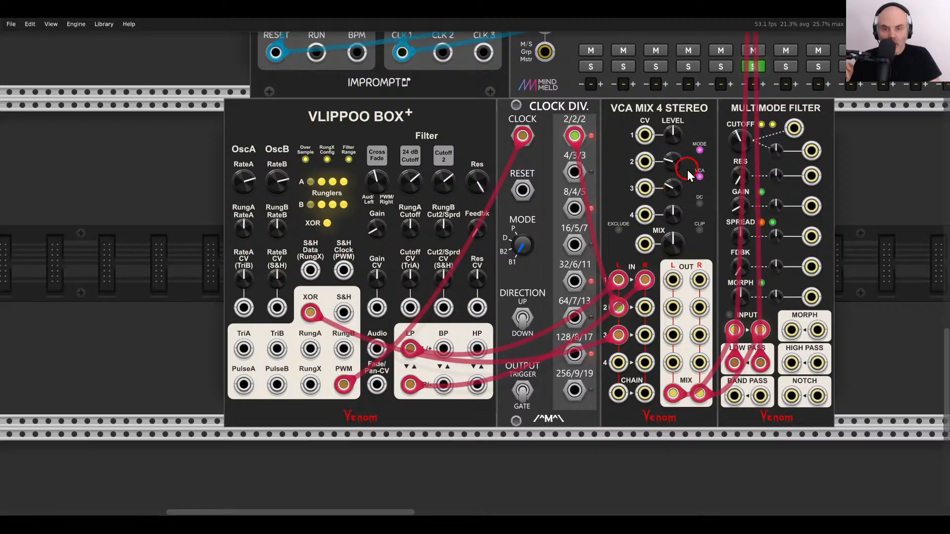
{"action": "mouse_move", "coordinate": [574, 136]}
{"action": "left_mouse_down"}
{"action": "mouse_move", "coordinate": [578, 170]}
{"action": "mouse_move", "coordinate": [574, 136]}
{"action": "left_mouse_up"}
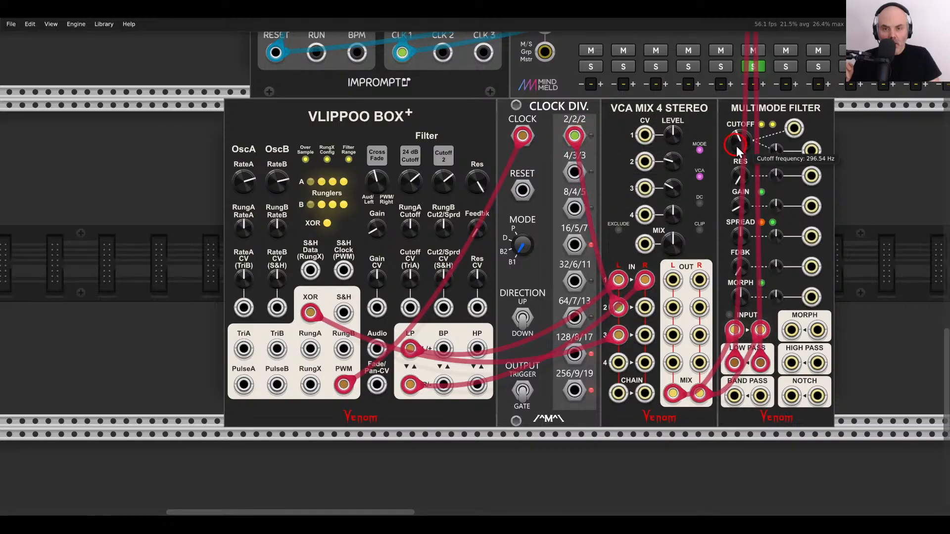
{"action": "left_click_drag", "start_coordinate": [739, 74], "coordinate": [740, 121]}
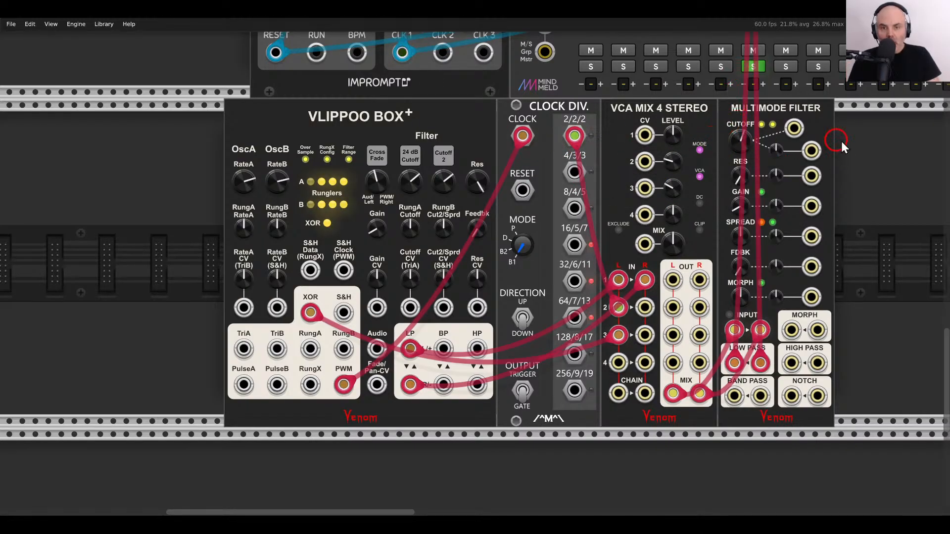
Shift the lower row of modules to make room, and add a Bogaudio ADDR-SEQ in front of the Vlippoo Box+.
{"action": "left_click_drag", "start_coordinate": [880, 140], "coordinate": [317, 129]}
{"action": "left_click_drag", "start_coordinate": [298, 148], "coordinate": [414, 148]}
{"action": "right_click", "coordinate": [284, 172]}
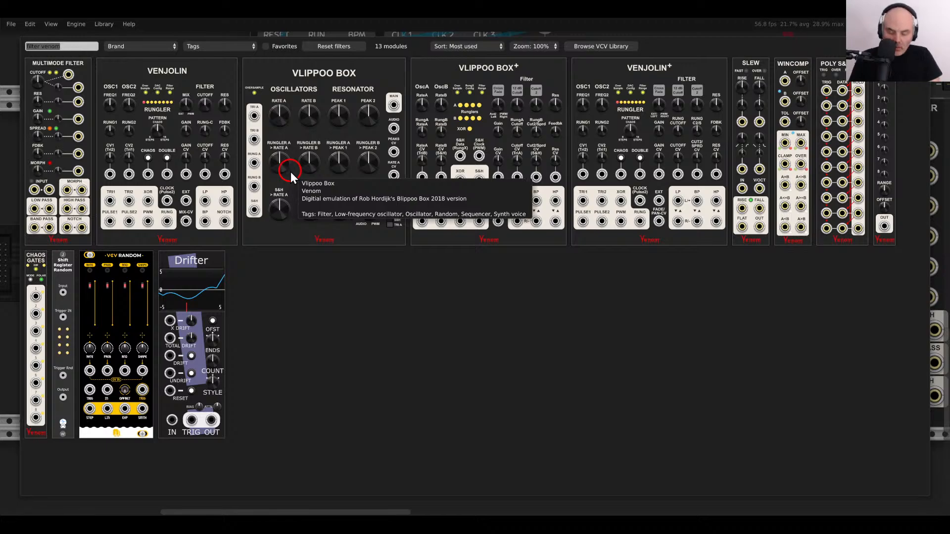
{"action": "type", "text": "addr"}
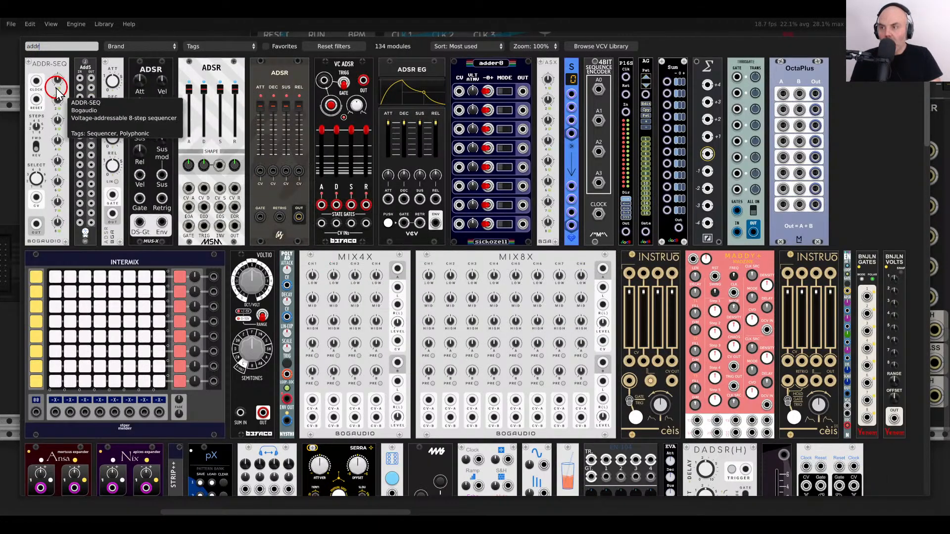
{"action": "left_click", "coordinate": [57, 92]}
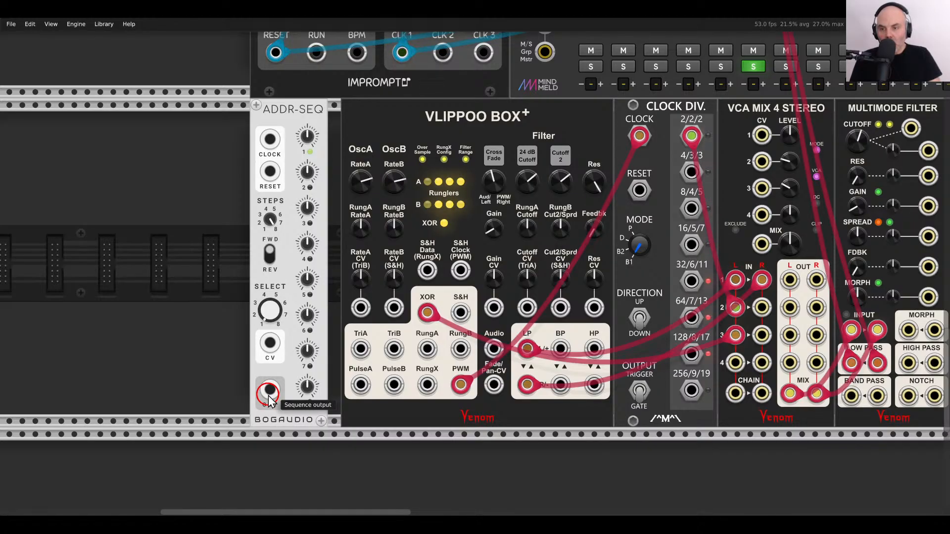
Patch the ADDR-SEQ output to the RateA and RateB CV inputs, raise both CV modulation amounts, and reset the step 1 knob.
{"action": "left_click_drag", "start_coordinate": [270, 393], "coordinate": [394, 307]}
{"action": "key", "text": "2"}
{"action": "left_click_drag", "start_coordinate": [360, 280], "coordinate": [337, 159]}
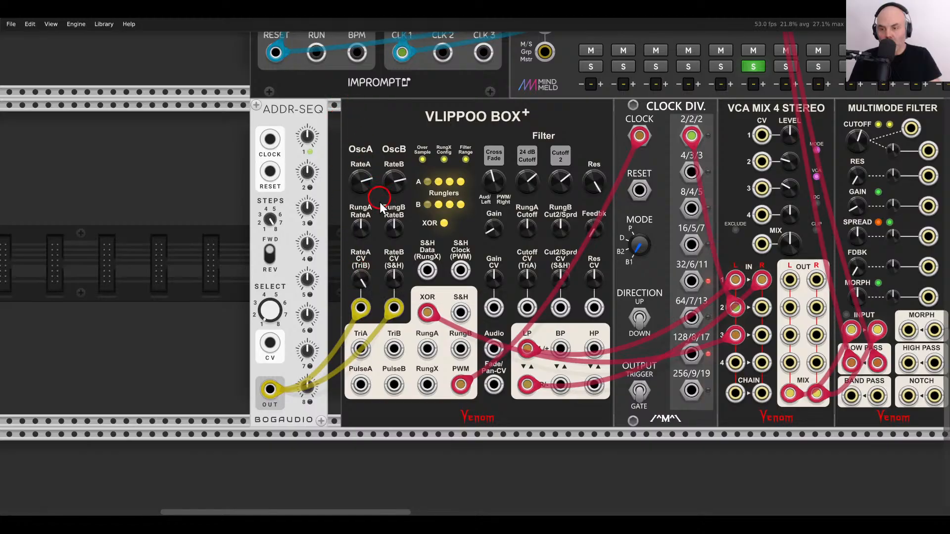
{"action": "left_click_drag", "start_coordinate": [394, 280], "coordinate": [392, 211]}
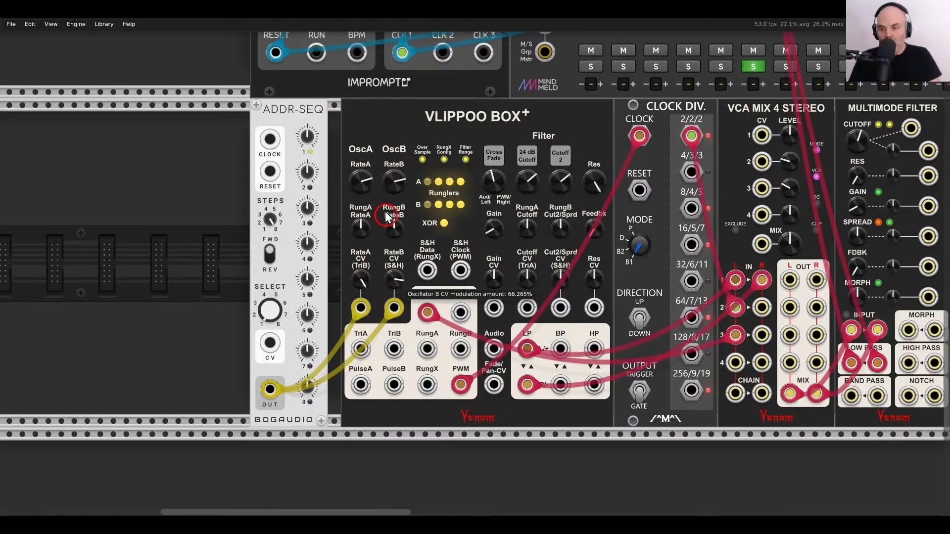
{"action": "double_click", "coordinate": [307, 135]}
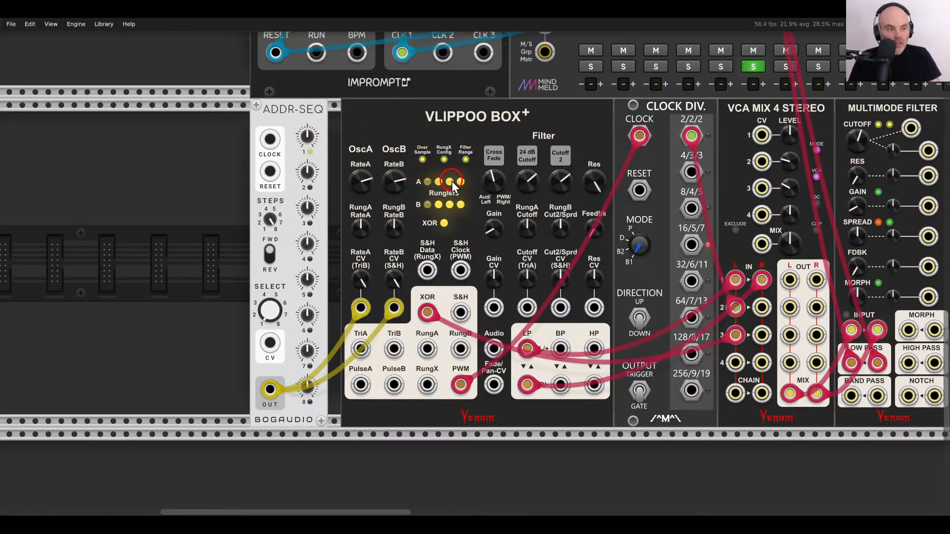
Delete the Scope and move the Vlippoo Box+ group flush against the ADDR-SEQ.
{"action": "scroll", "coordinate": [459, 182], "scroll_direction": "down", "scroll_amount": 2}
{"action": "left_click_drag", "start_coordinate": [526, 132], "coordinate": [456, 208]}
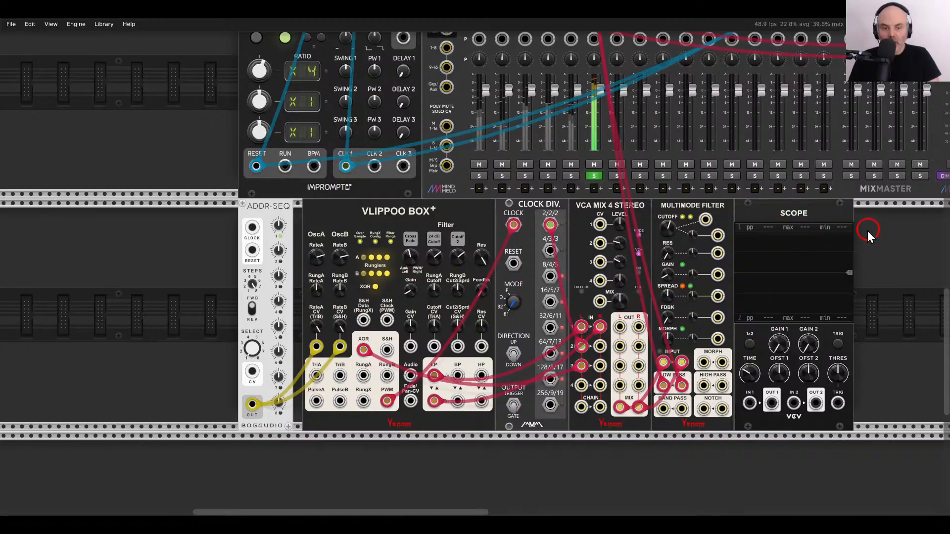
{"action": "key", "text": "Delete"}
{"action": "left_click_drag", "start_coordinate": [790, 253], "coordinate": [399, 214]}
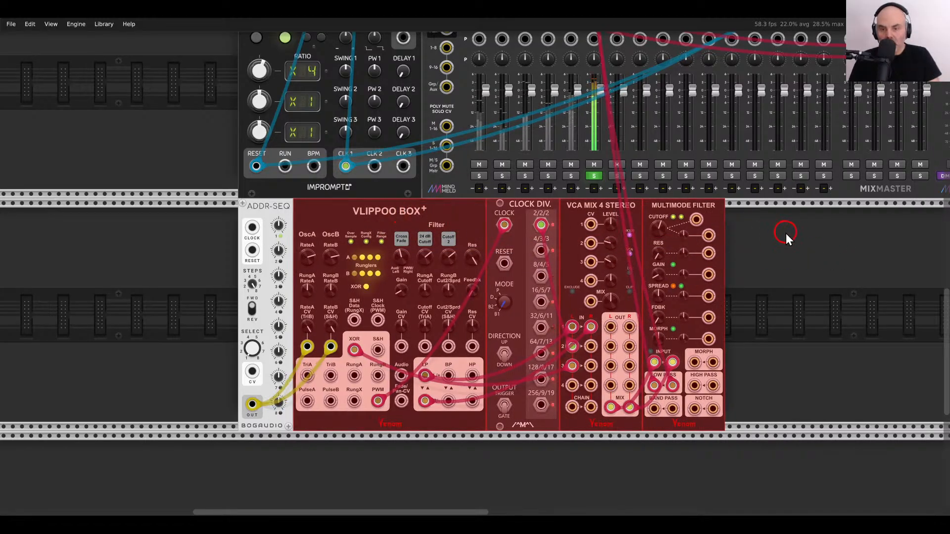
Turn off solo on MixMaster channel 06 to hear it with the rest of the mix.
{"action": "left_click", "coordinate": [585, 176]}
{"action": "left_click", "coordinate": [592, 177]}
{"action": "scroll", "coordinate": [597, 164], "scroll_direction": "up", "scroll_amount": 4}
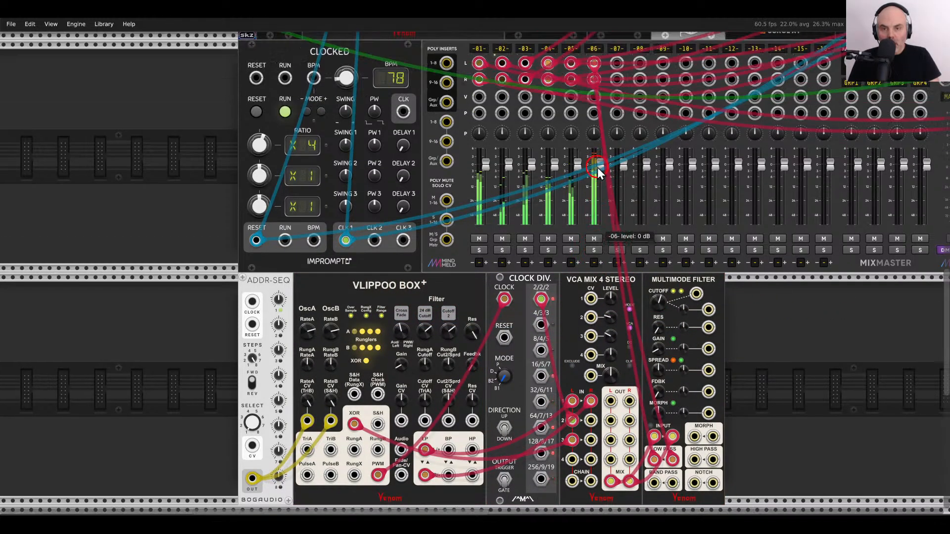
{"action": "right_click", "coordinate": [591, 75]}
{"action": "mouse_move", "coordinate": [621, 102]}
{"action": "left_mouse_down"}
{"action": "mouse_move", "coordinate": [599, 96]}
{"action": "mouse_move", "coordinate": [629, 111]}
{"action": "left_mouse_up"}
{"action": "left_click", "coordinate": [407, 363]}
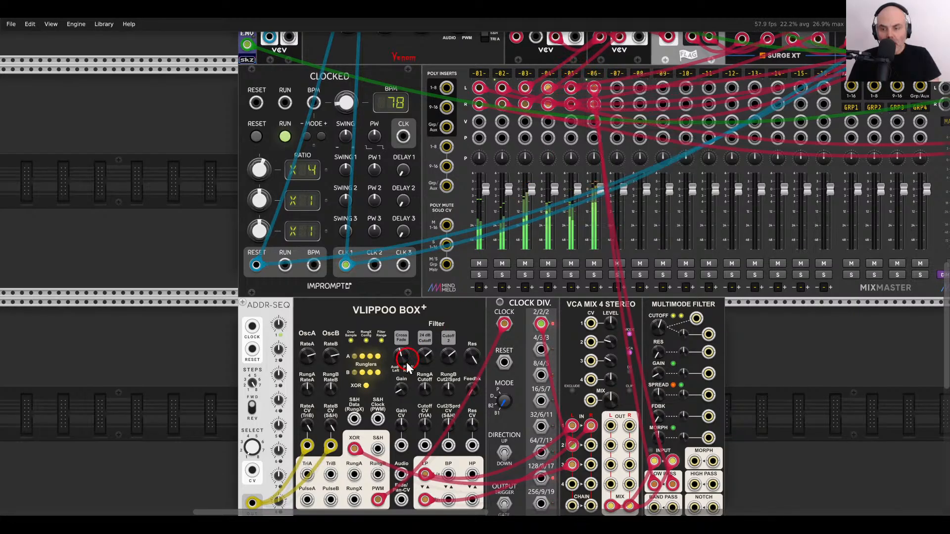
Set step 1 of the ADDR-SEQ to about 1.86 V.
{"action": "left_click_drag", "start_coordinate": [260, 365], "coordinate": [477, 201]}
{"action": "scroll", "coordinate": [477, 201], "scroll_direction": "up", "scroll_amount": 2}
{"action": "left_click_drag", "start_coordinate": [508, 149], "coordinate": [500, 73]}
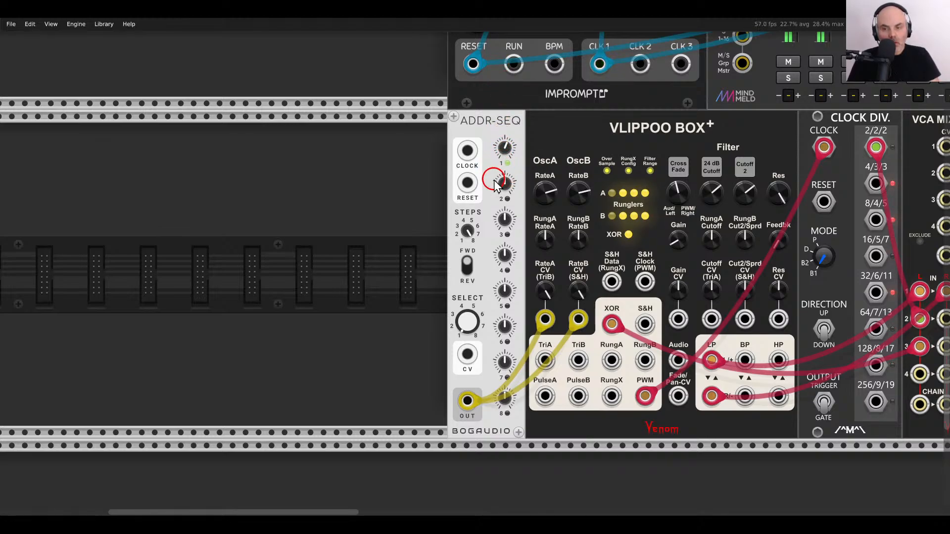
{"action": "mouse_move", "coordinate": [502, 149]}
{"action": "left_mouse_down"}
{"action": "mouse_move", "coordinate": [494, 121]}
{"action": "mouse_move", "coordinate": [504, 161]}
{"action": "left_mouse_up"}
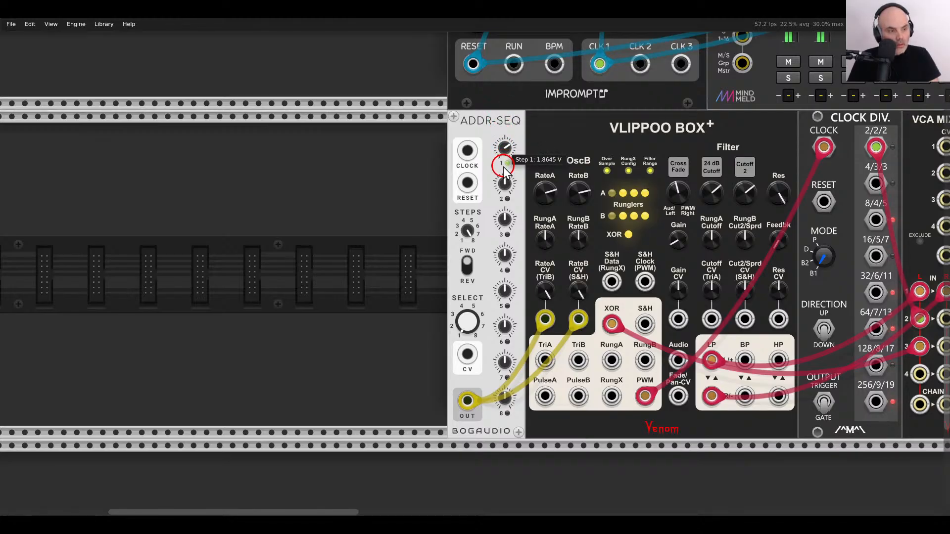
Raise the voltage of ADDR-SEQ step 2, changing the selected step to compare the resulting sounds.
{"action": "left_click_drag", "start_coordinate": [503, 197], "coordinate": [503, 193]}
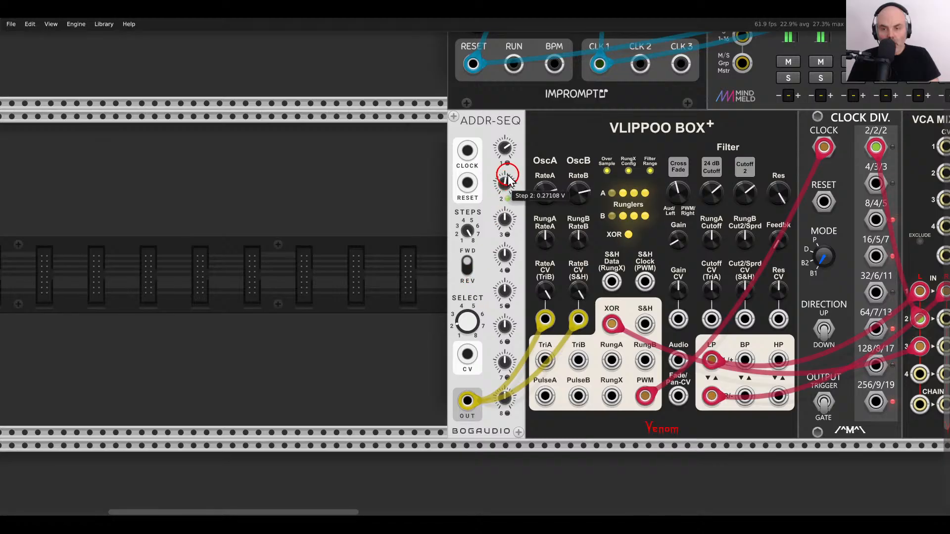
{"action": "left_click_drag", "start_coordinate": [505, 157], "coordinate": [509, 182]}
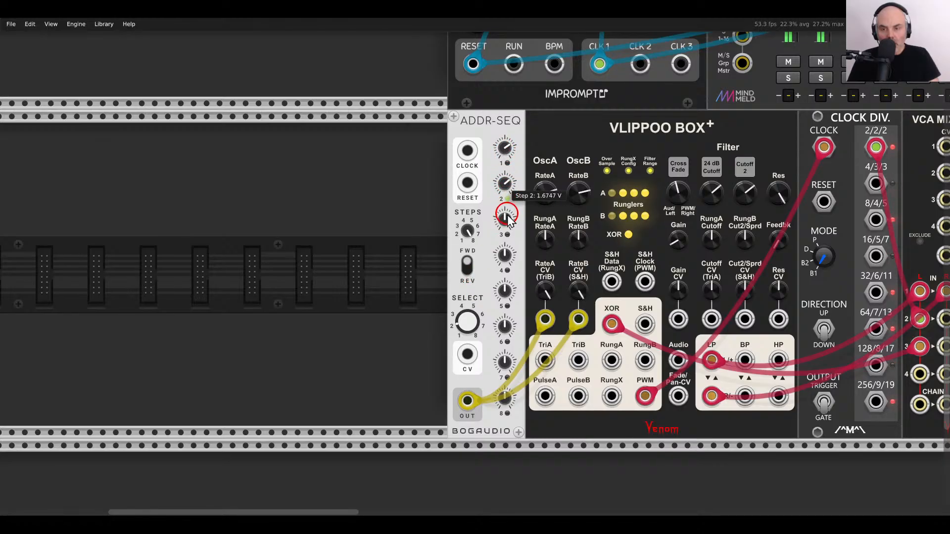
{"action": "left_click_drag", "start_coordinate": [508, 215], "coordinate": [507, 226]}
{"action": "left_click_drag", "start_coordinate": [472, 315], "coordinate": [476, 360]}
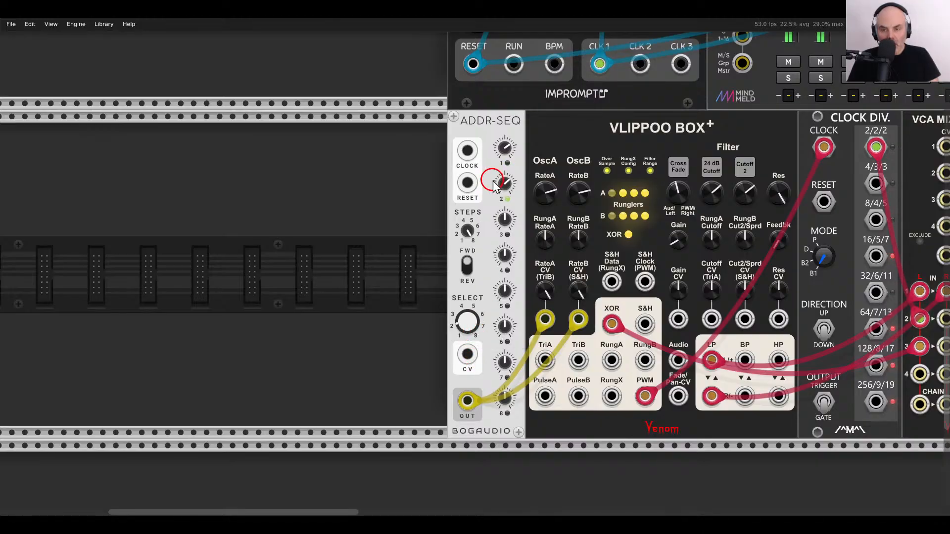
{"action": "left_click_drag", "start_coordinate": [510, 203], "coordinate": [507, 171]}
{"action": "left_click_drag", "start_coordinate": [464, 321], "coordinate": [476, 343]}
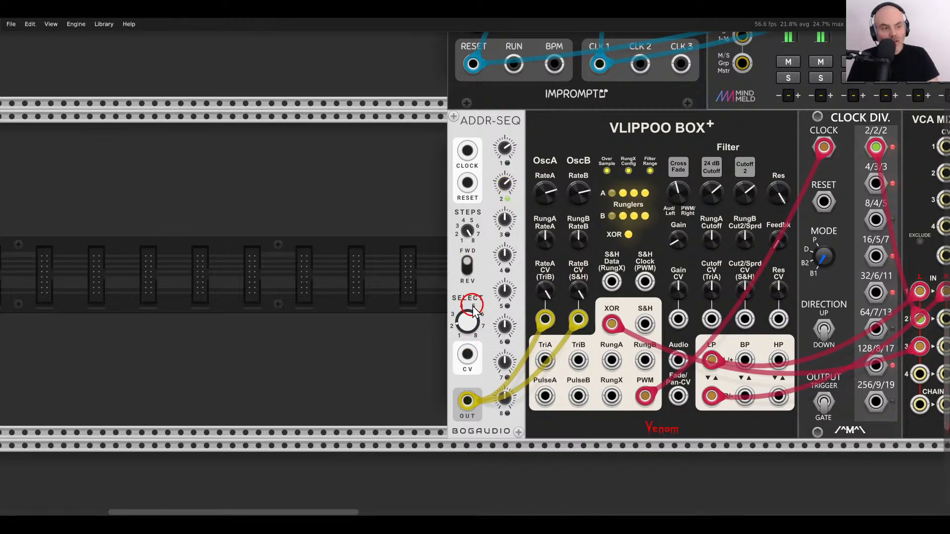
{"action": "left_click_drag", "start_coordinate": [467, 321], "coordinate": [481, 385]}
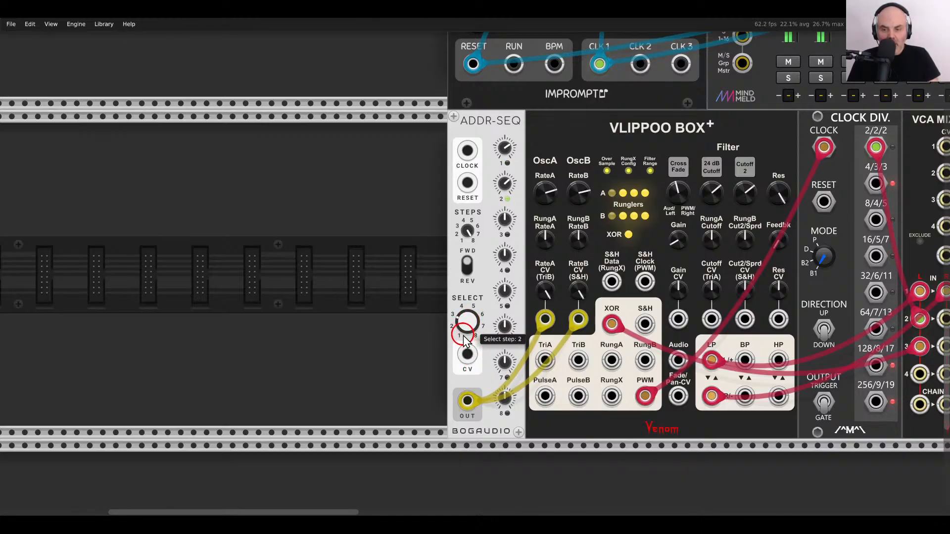
Select step 3 on the ADDR-SEQ and raise its voltage.
{"action": "left_click_drag", "start_coordinate": [463, 336], "coordinate": [465, 324]}
{"action": "left_click_drag", "start_coordinate": [506, 218], "coordinate": [505, 202]}
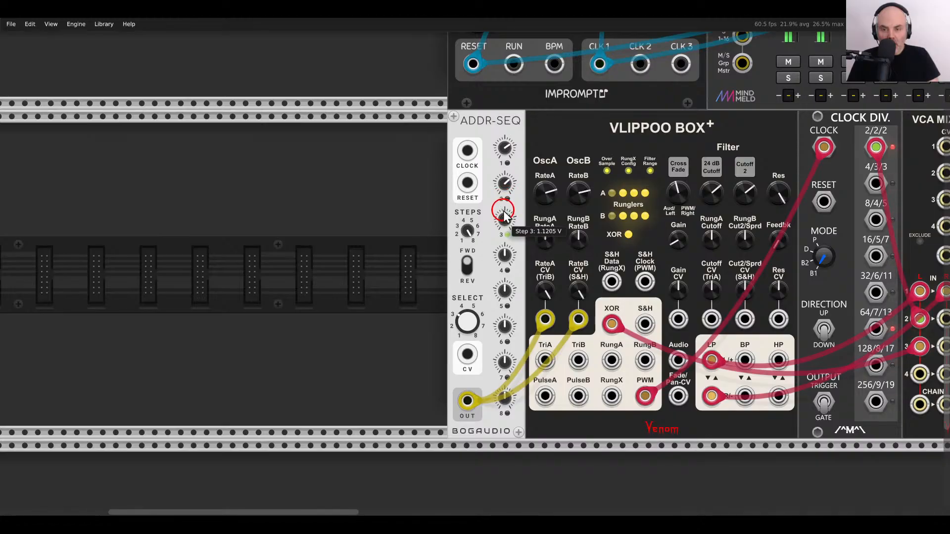
{"action": "mouse_move", "coordinate": [504, 196]}
{"action": "left_mouse_down"}
{"action": "mouse_move", "coordinate": [504, 179]}
{"action": "mouse_move", "coordinate": [504, 192]}
{"action": "left_mouse_up"}
{"action": "left_click_drag", "start_coordinate": [467, 322], "coordinate": [470, 352]}
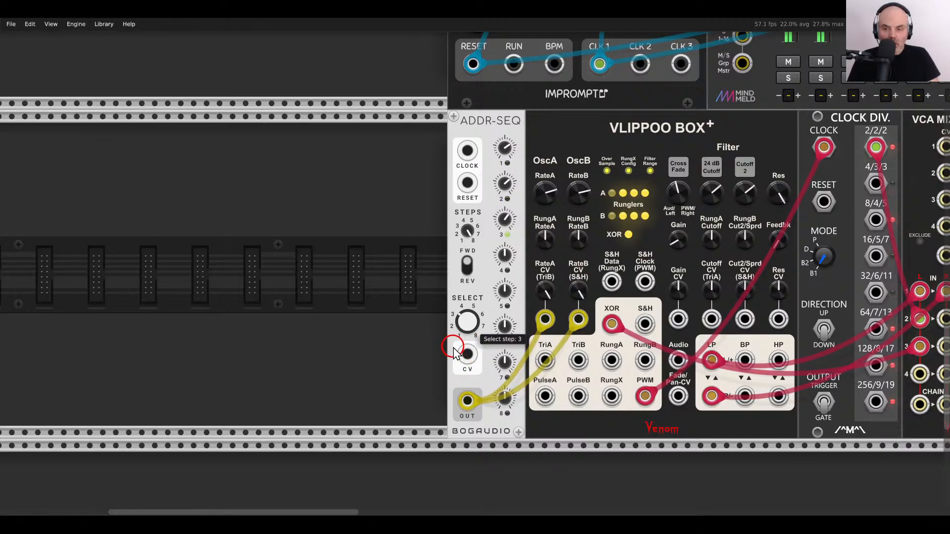
Select step 4 on the ADDR-SEQ and set its voltage to about 2.08 V.
{"action": "left_click_drag", "start_coordinate": [455, 346], "coordinate": [450, 322]}
{"action": "left_click_drag", "start_coordinate": [503, 255], "coordinate": [497, 205]}
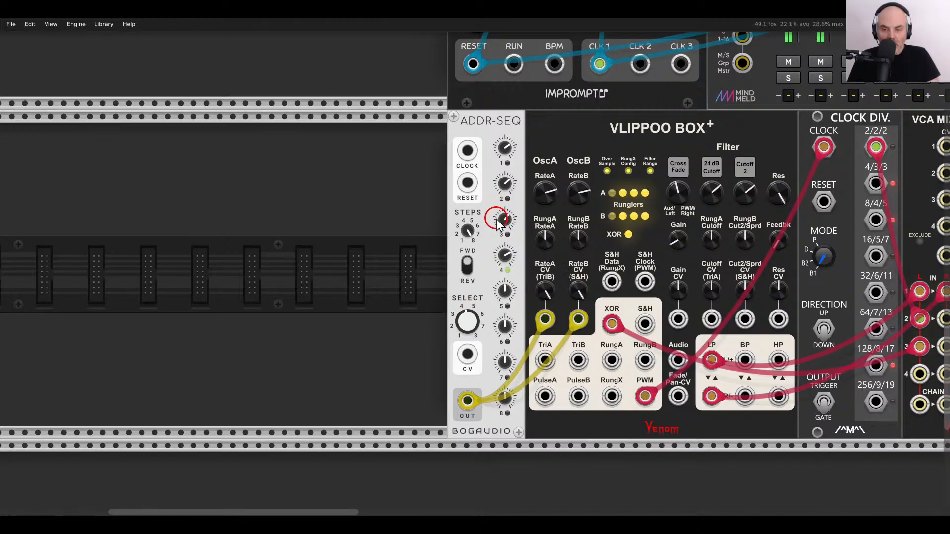
{"action": "left_click_drag", "start_coordinate": [504, 253], "coordinate": [507, 259]}
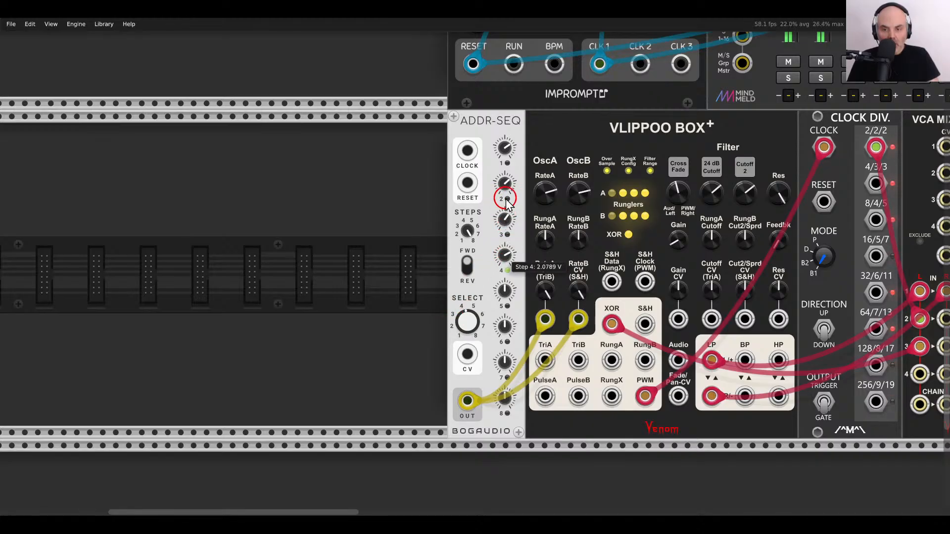
Set step 5 of the ADDR-SEQ to about 1.86 V, switching to step 2 in between to compare the sounds.
{"action": "left_click_drag", "start_coordinate": [467, 317], "coordinate": [500, 268]}
{"action": "left_click", "coordinate": [500, 293]}
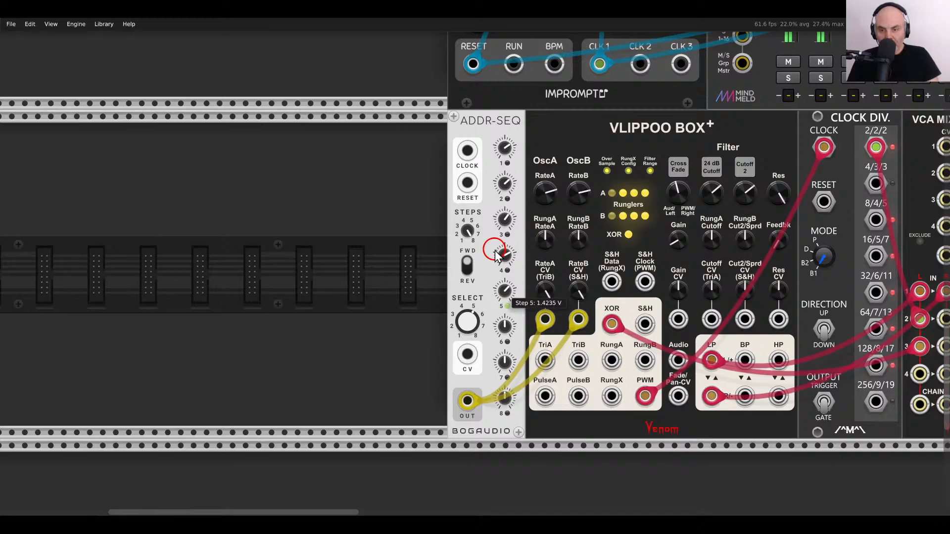
{"action": "left_click_drag", "start_coordinate": [498, 255], "coordinate": [484, 464]}
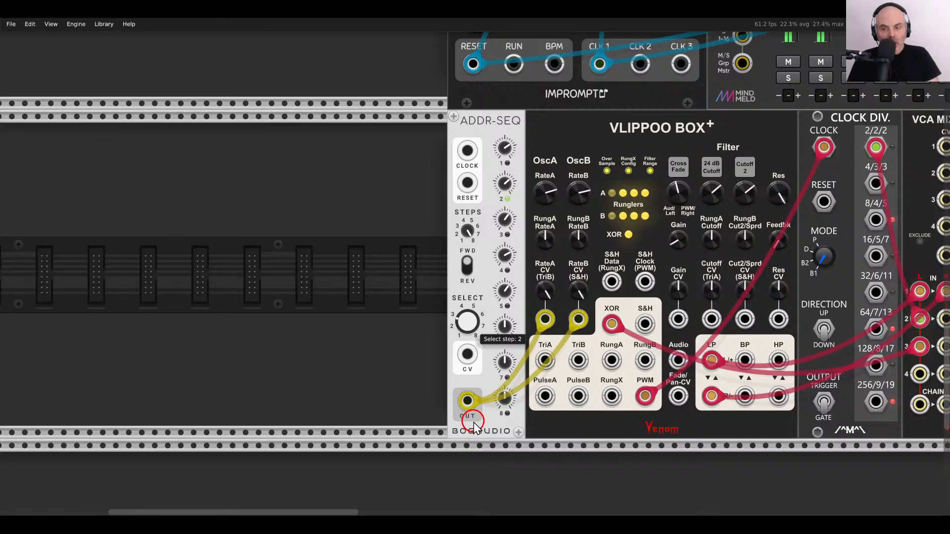
{"action": "left_click_drag", "start_coordinate": [473, 413], "coordinate": [502, 280]}
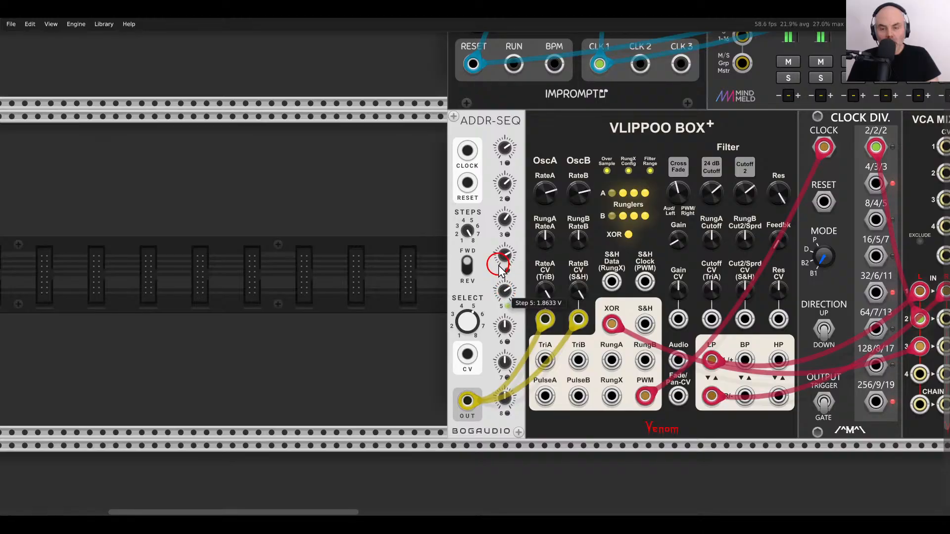
Switch the ADDR-SEQ through steps 2 and 3 to compare them, ending with step 1 selected.
{"action": "left_click_drag", "start_coordinate": [469, 316], "coordinate": [453, 346]}
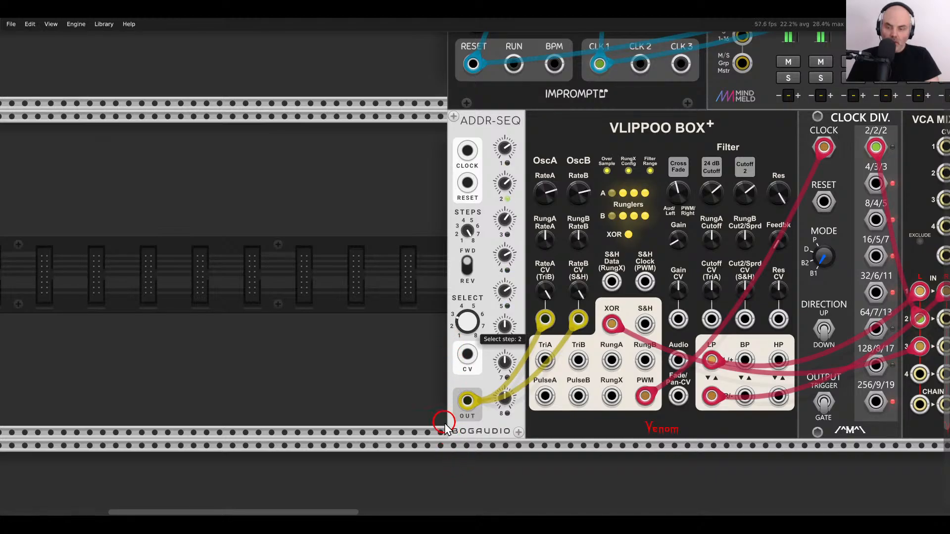
{"action": "left_click_drag", "start_coordinate": [437, 373], "coordinate": [438, 405]}
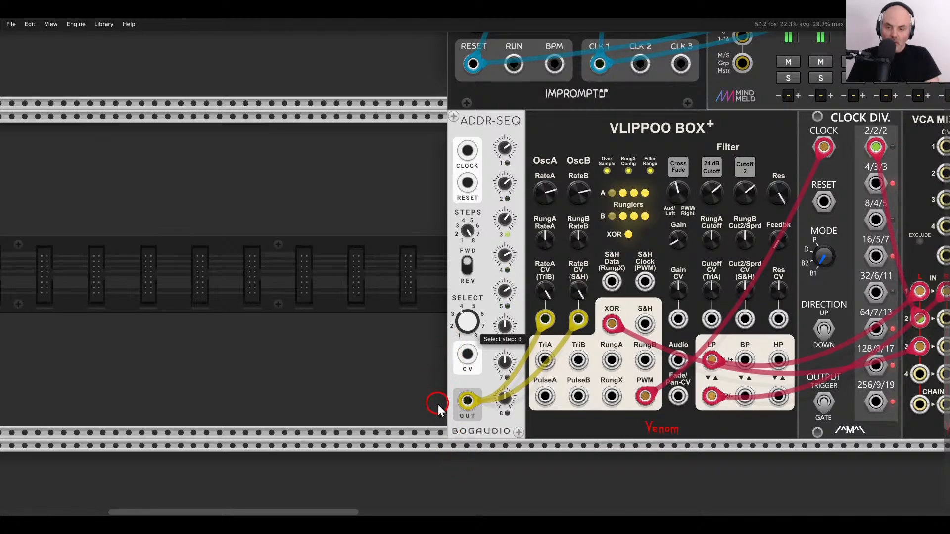
{"action": "left_click_drag", "start_coordinate": [442, 476], "coordinate": [441, 483]}
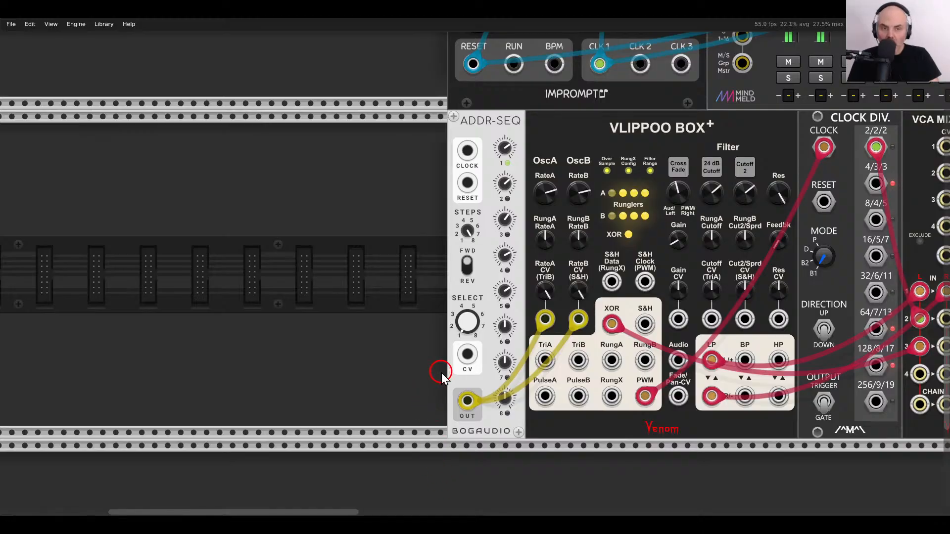
Solo MixMaster channel 06 and lower the Multimode Filter's cutoff.
{"action": "scroll", "coordinate": [441, 373], "scroll_direction": "down", "scroll_amount": 5}
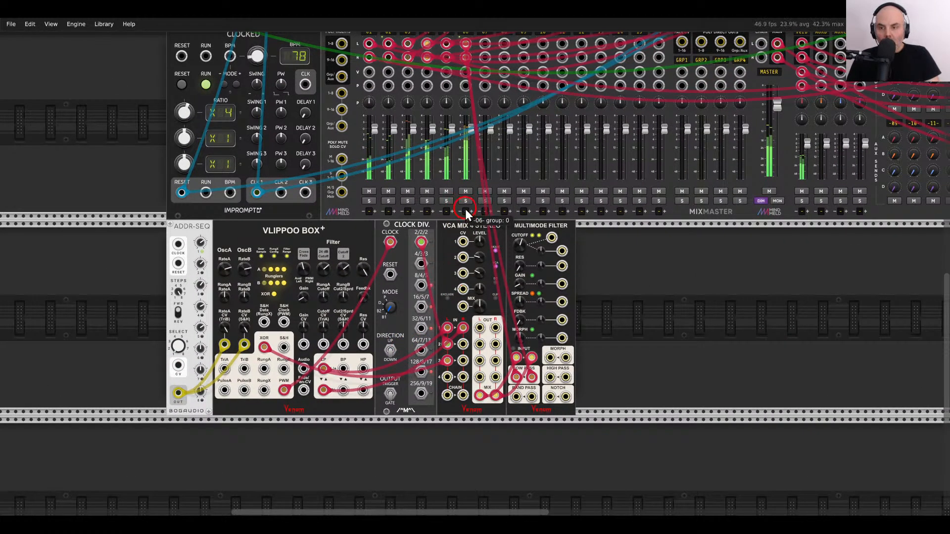
{"action": "left_click", "coordinate": [465, 203]}
{"action": "left_click_drag", "start_coordinate": [523, 247], "coordinate": [526, 275]}
Try the Vlippoo Box+ S&H output in channel 4 of the VCA Mix 4 Stereo with level and filter cutoff raised, and unplug it again.
{"action": "left_click_drag", "start_coordinate": [613, 347], "coordinate": [525, 325]}
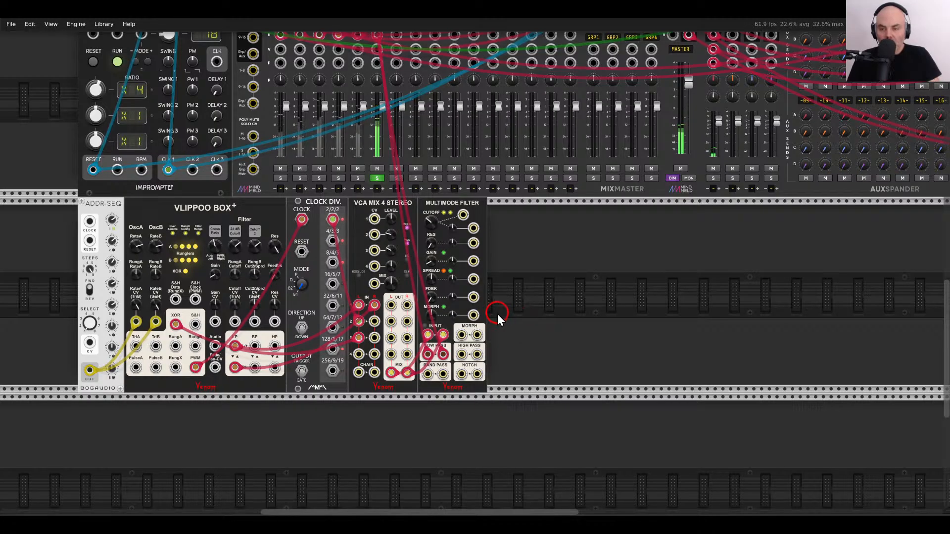
{"action": "scroll", "coordinate": [497, 313], "scroll_direction": "up", "scroll_amount": 5}
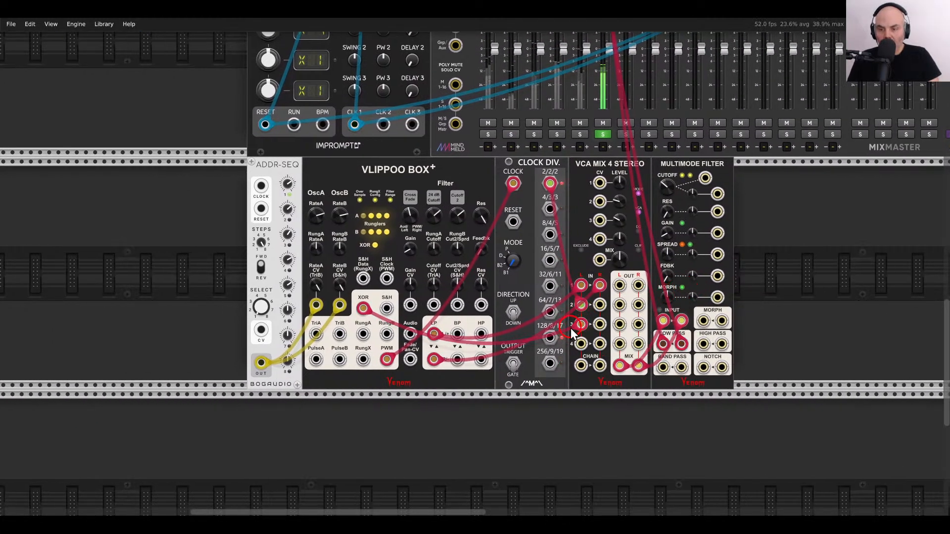
{"action": "scroll", "coordinate": [571, 328], "scroll_direction": "up", "scroll_amount": 2}
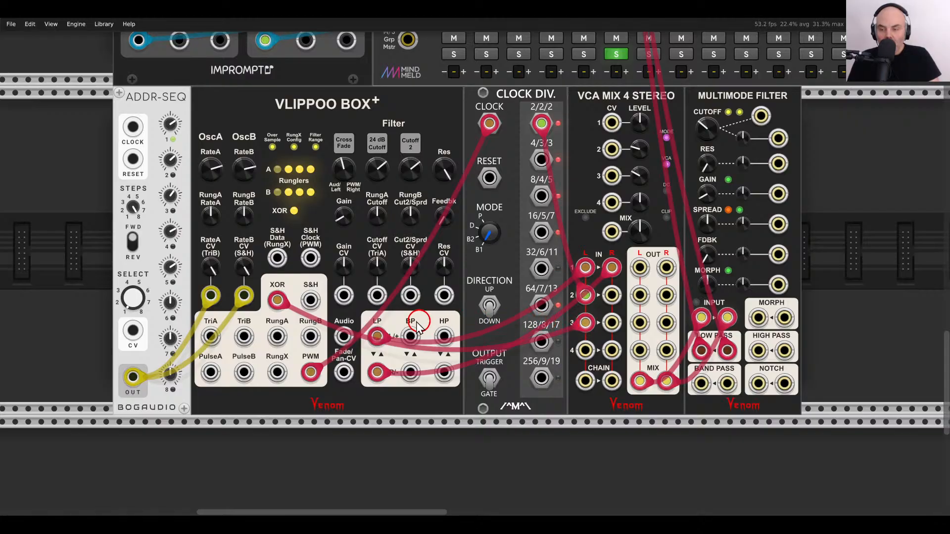
{"action": "left_click_drag", "start_coordinate": [311, 300], "coordinate": [583, 352]}
{"action": "key", "text": "grave"}
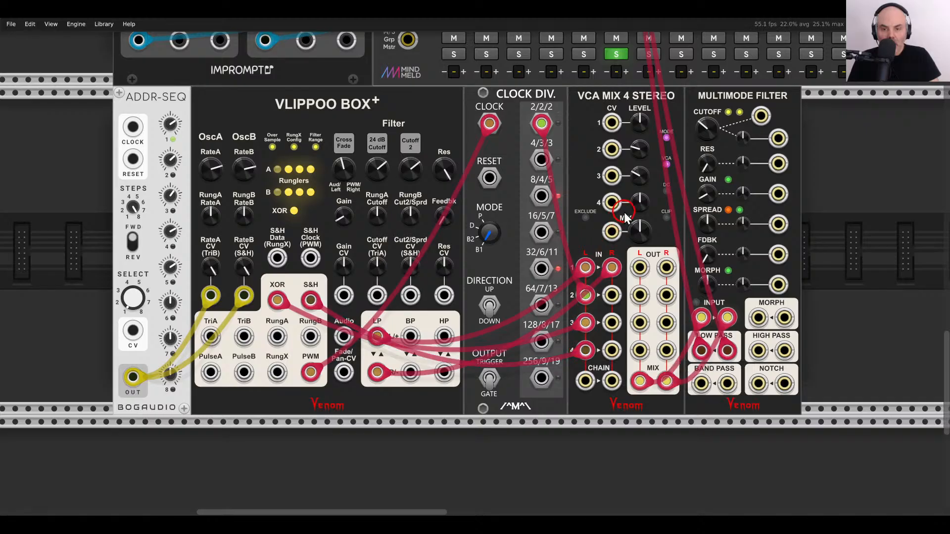
{"action": "left_click_drag", "start_coordinate": [715, 133], "coordinate": [708, 99]}
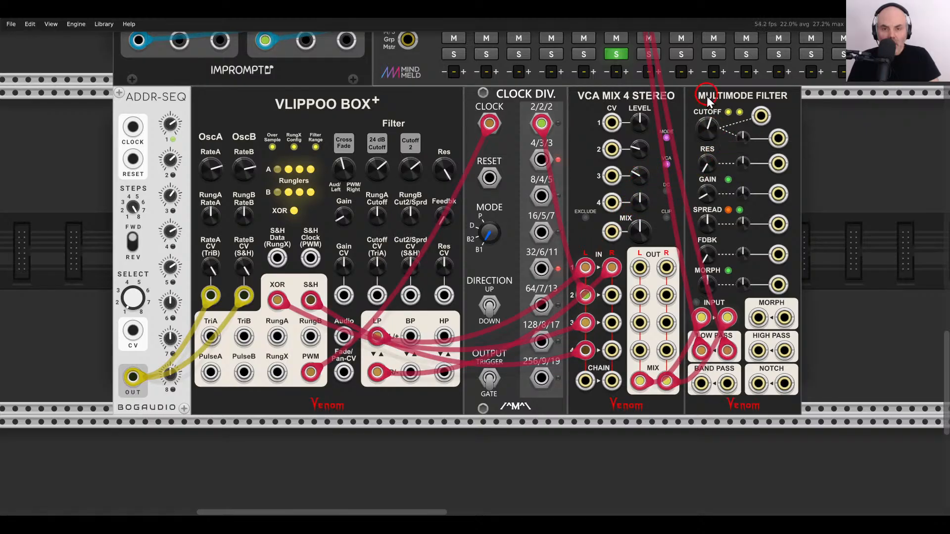
{"action": "left_click_drag", "start_coordinate": [642, 202], "coordinate": [644, 123]}
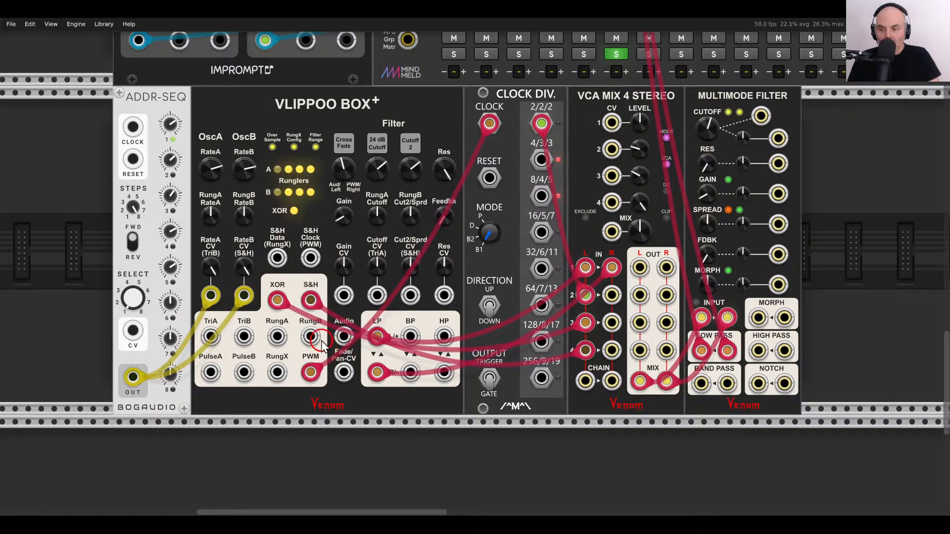
{"action": "left_click_drag", "start_coordinate": [312, 300], "coordinate": [229, 338]}
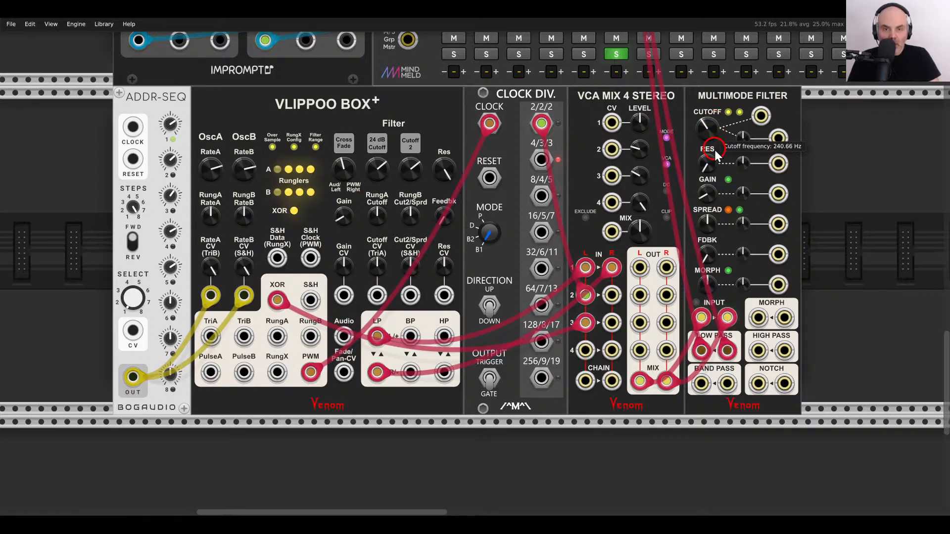
Make room after the Clock Div. by shifting the VCA Mix 4 Stereo and Multimode Filter, and add a VCV Noise module in the gap.
{"action": "left_click_drag", "start_coordinate": [842, 160], "coordinate": [621, 111]}
{"action": "left_click_drag", "start_coordinate": [606, 105], "coordinate": [683, 108]}
{"action": "right_click", "coordinate": [614, 125]}
{"action": "type", "text": "noise"}
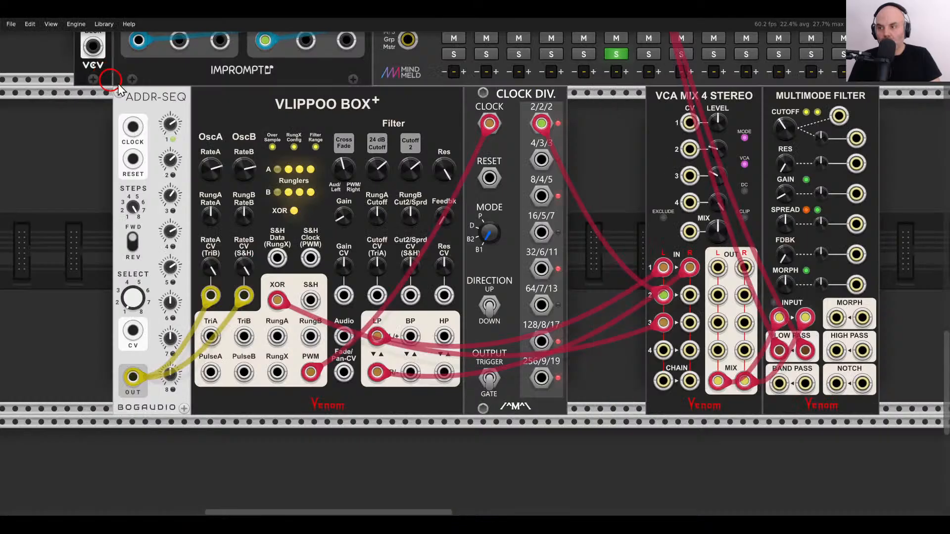
{"action": "left_click", "coordinate": [70, 89]}
Patch white noise into the left channel 4 input of the VCA Mix 4 Stereo, adjust channel 4's level and raise the filter cutoff to about 1609 Hz.
{"action": "left_click_drag", "start_coordinate": [587, 142], "coordinate": [688, 203]}
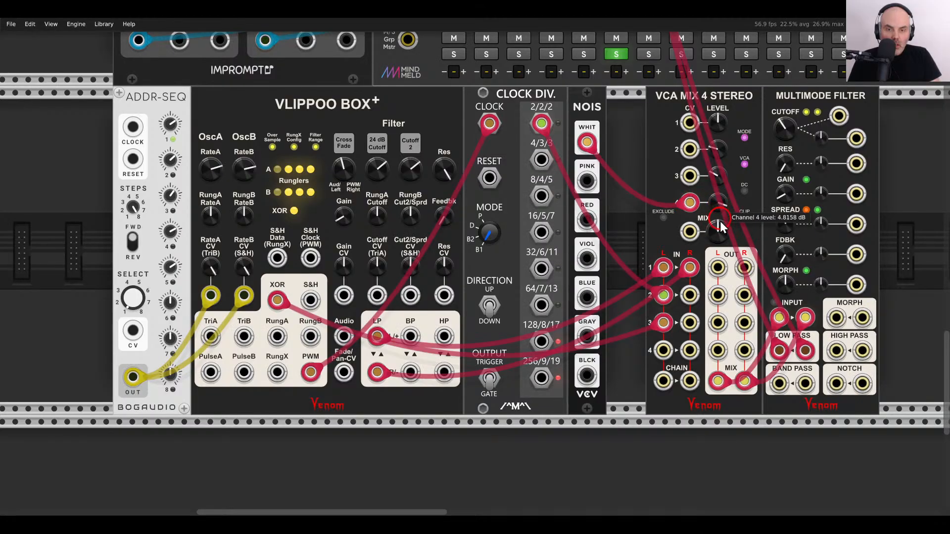
{"action": "left_click", "coordinate": [789, 127]}
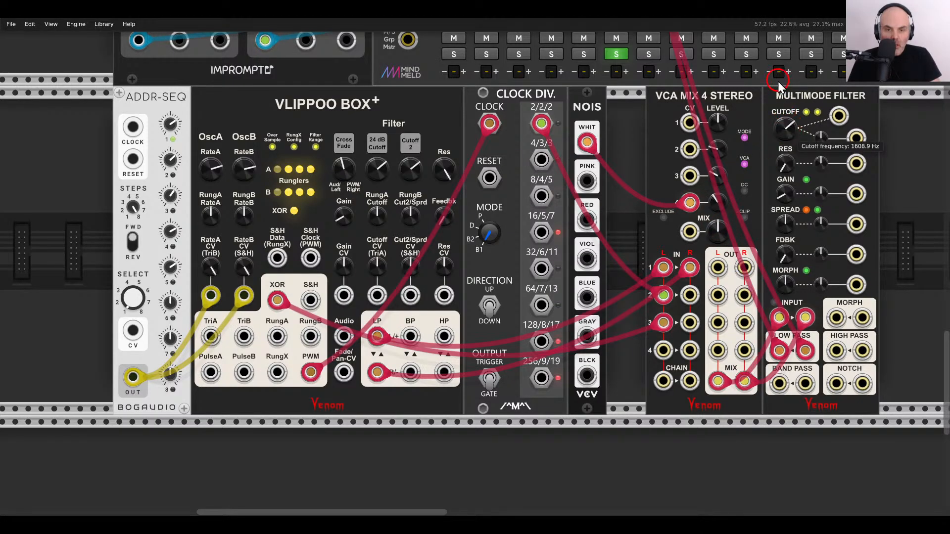
{"action": "left_click", "coordinate": [721, 207]}
{"action": "left_click_drag", "start_coordinate": [711, 147], "coordinate": [663, 350]}
{"action": "left_click_drag", "start_coordinate": [720, 207], "coordinate": [718, 228]}
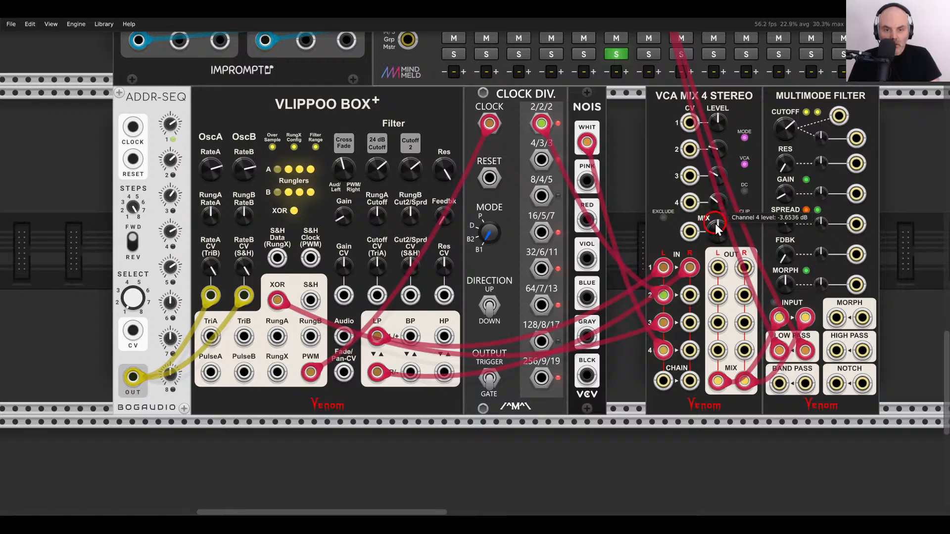
{"action": "left_click_drag", "start_coordinate": [707, 171], "coordinate": [708, 204]}
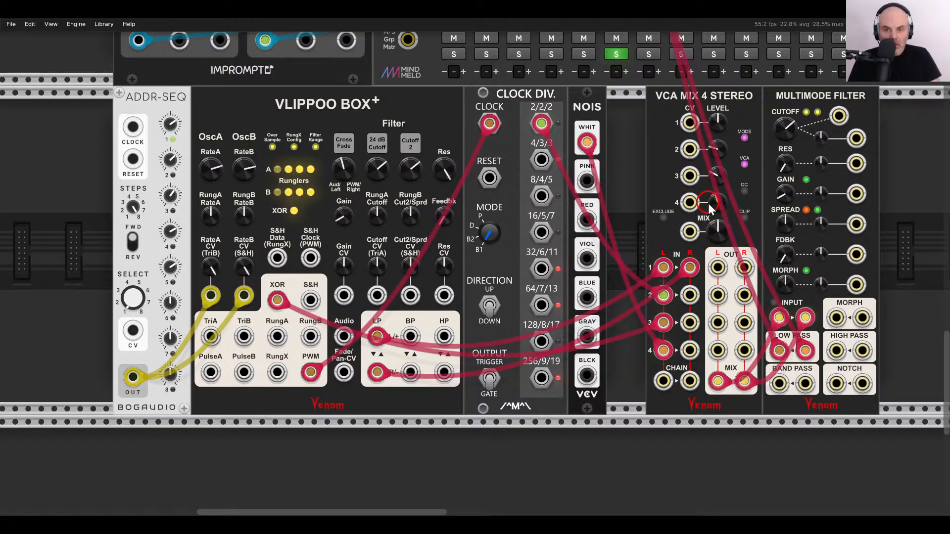
Move the noise cable from the white to the blue noise output and lower the Multimode Filter's cutoff to about 713 Hz.
{"action": "left_click", "coordinate": [785, 133]}
{"action": "left_click_drag", "start_coordinate": [785, 132], "coordinate": [786, 148]}
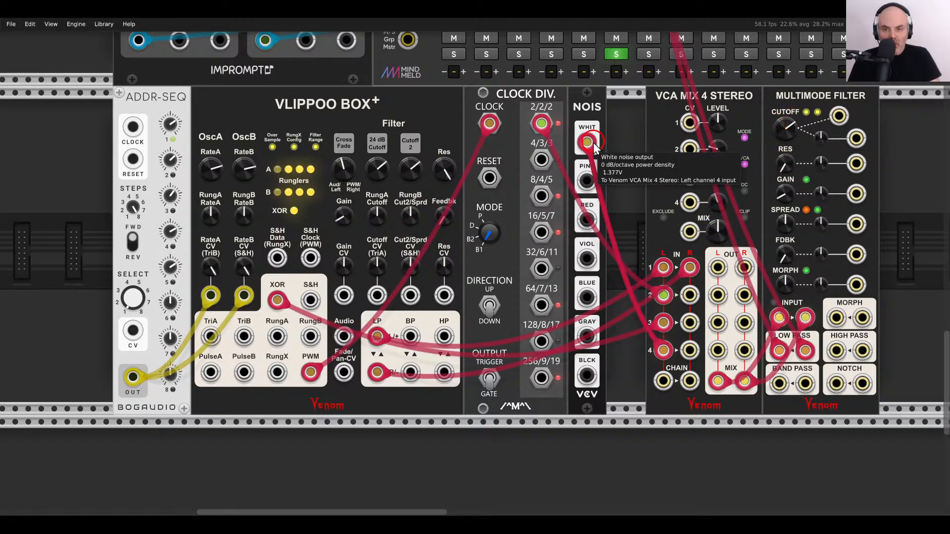
{"action": "left_click_drag", "start_coordinate": [587, 143], "coordinate": [588, 300]}
{"action": "left_click_drag", "start_coordinate": [784, 130], "coordinate": [785, 151]}
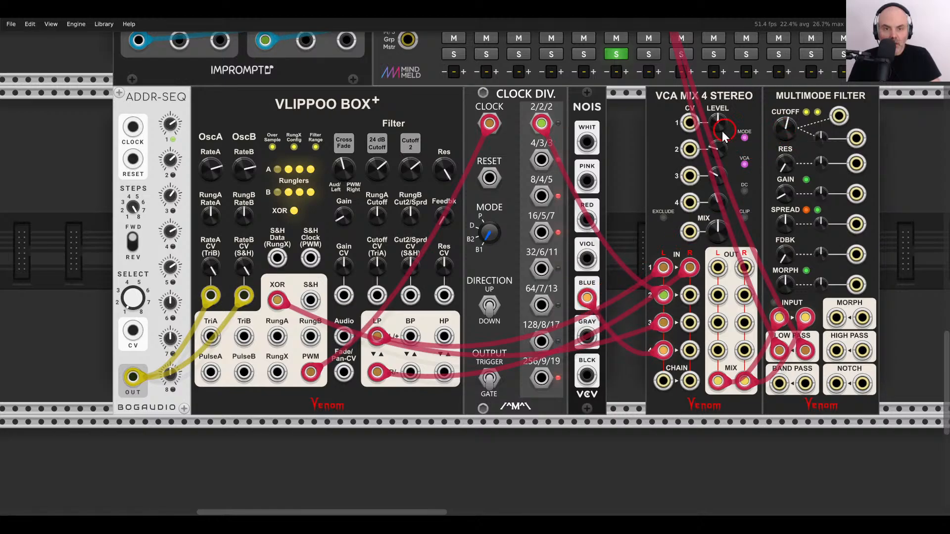
Select the VCA Mix 4 Stereo and Multimode Filter together and move them directly against the Noise module.
{"action": "left_click_drag", "start_coordinate": [630, 111], "coordinate": [703, 148]}
{"action": "left_click_drag", "start_coordinate": [905, 111], "coordinate": [742, 105]}
{"action": "left_click_drag", "start_coordinate": [807, 103], "coordinate": [767, 102]}
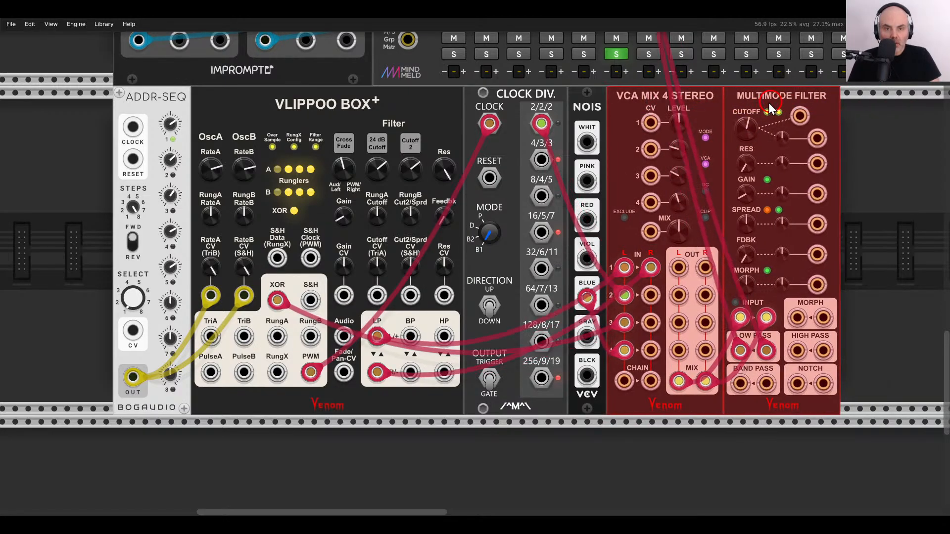
{"action": "left_click", "coordinate": [862, 157]}
Turn off solo on MixMaster channel 06 and adjust the Multimode Filter's cutoff to about 878 Hz.
{"action": "left_click_drag", "start_coordinate": [856, 195], "coordinate": [669, 211]}
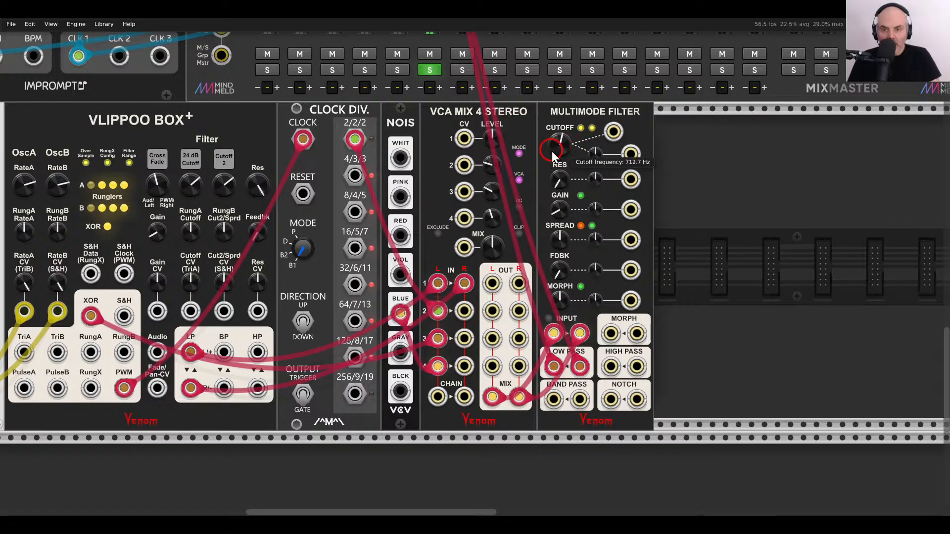
{"action": "left_click_drag", "start_coordinate": [550, 147], "coordinate": [556, 125]}
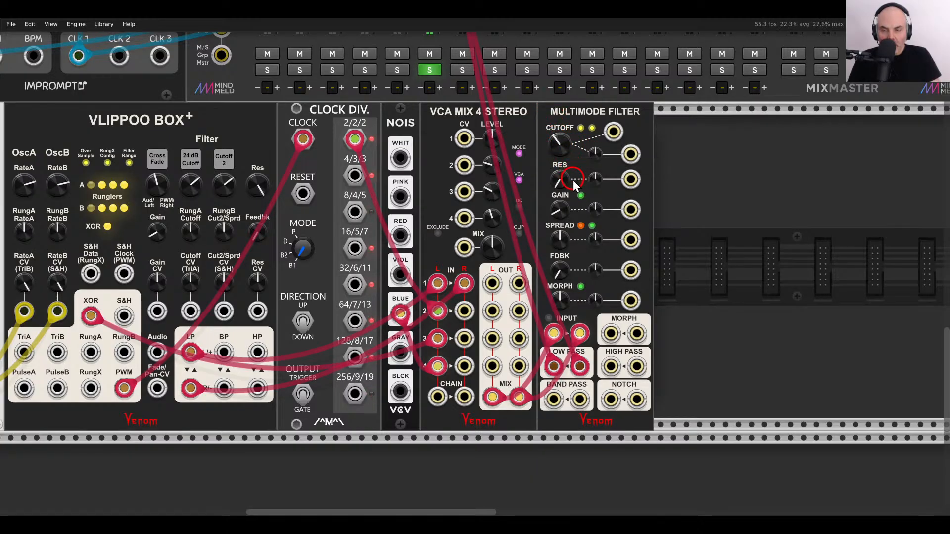
{"action": "scroll", "coordinate": [573, 180], "scroll_direction": "down", "scroll_amount": 6}
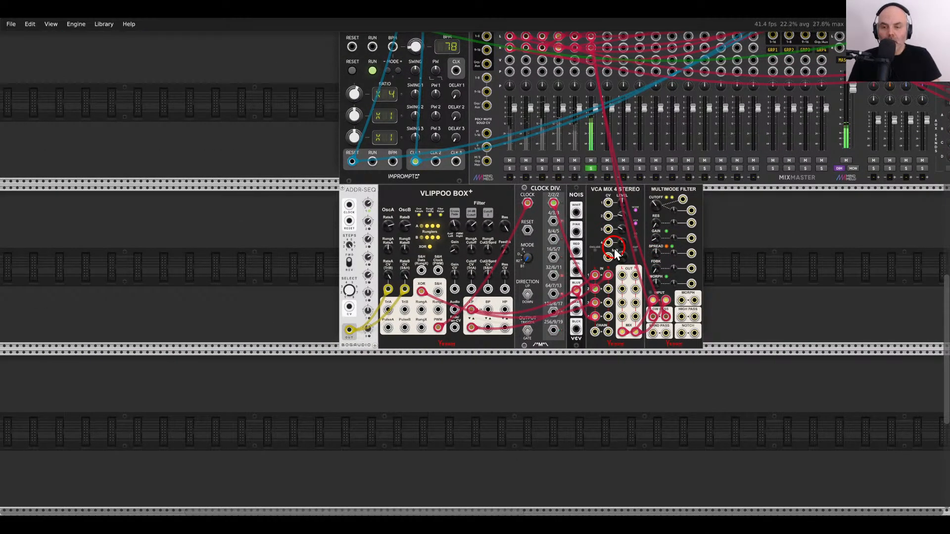
{"action": "left_click", "coordinate": [589, 169]}
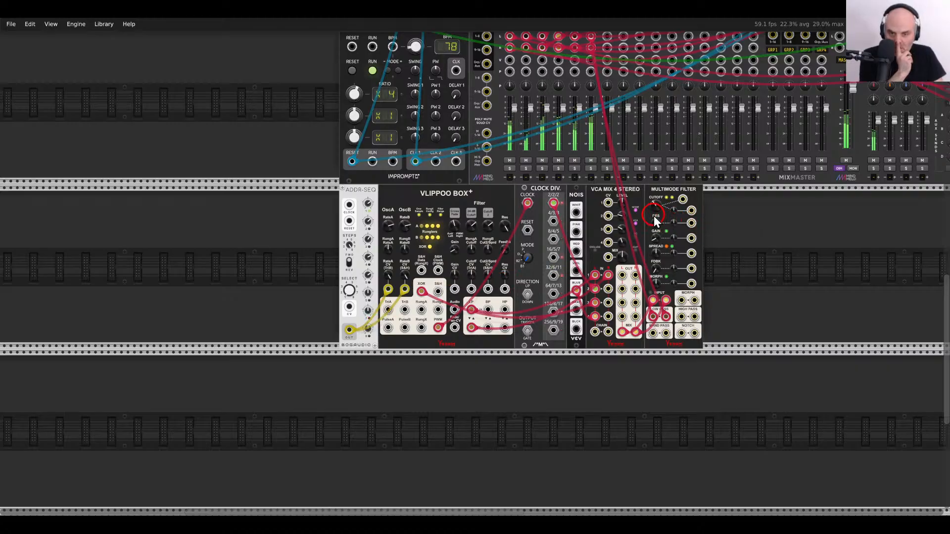
{"action": "mouse_move", "coordinate": [652, 202]}
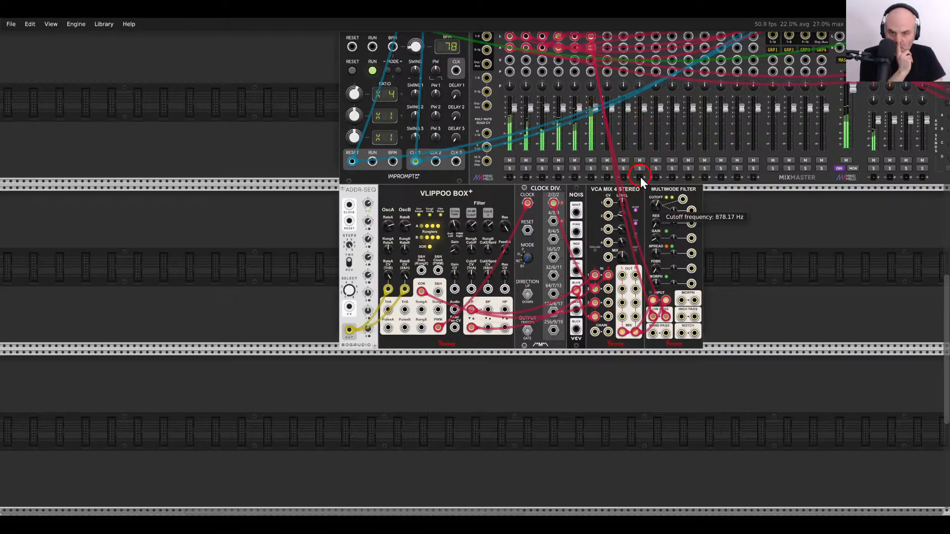
Add a Surge XT Delay beside the Multimode Filter and insert it in stereo between the filter's low-pass outputs and MixMaster channel 06.
{"action": "right_click", "coordinate": [750, 245]}
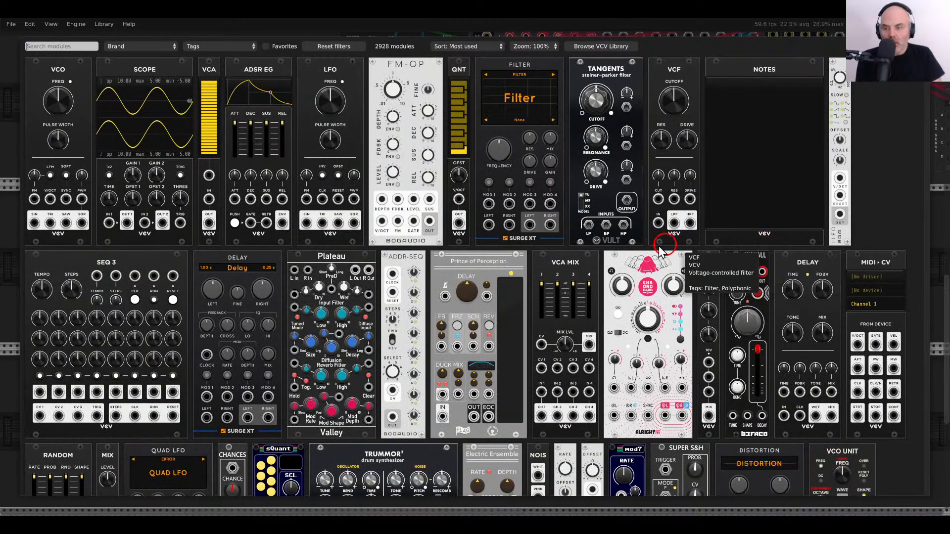
{"action": "key", "text": "Escape"}
{"action": "scroll", "coordinate": [638, 282], "scroll_direction": "up", "scroll_amount": 5}
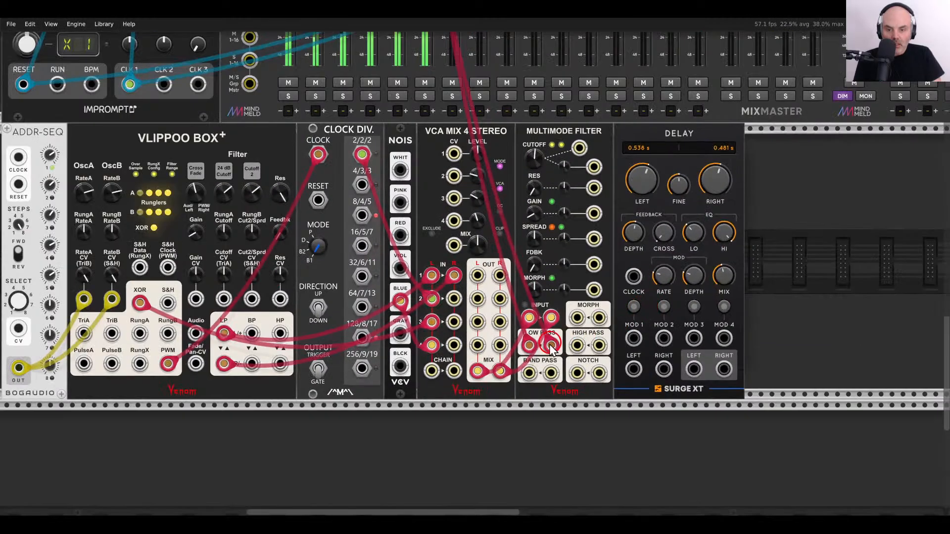
{"action": "left_click_drag", "start_coordinate": [551, 345], "coordinate": [724, 370]}
{"action": "left_click_drag", "start_coordinate": [531, 346], "coordinate": [552, 346]}
Set channel 06's Verb send on the AuxSpander to about -16 dB.
{"action": "scroll", "coordinate": [655, 241], "scroll_direction": "right", "scroll_amount": 14}
{"action": "scroll", "coordinate": [655, 241], "scroll_direction": "up", "scroll_amount": 10}
{"action": "scroll", "coordinate": [653, 241], "scroll_direction": "left", "scroll_amount": 8}
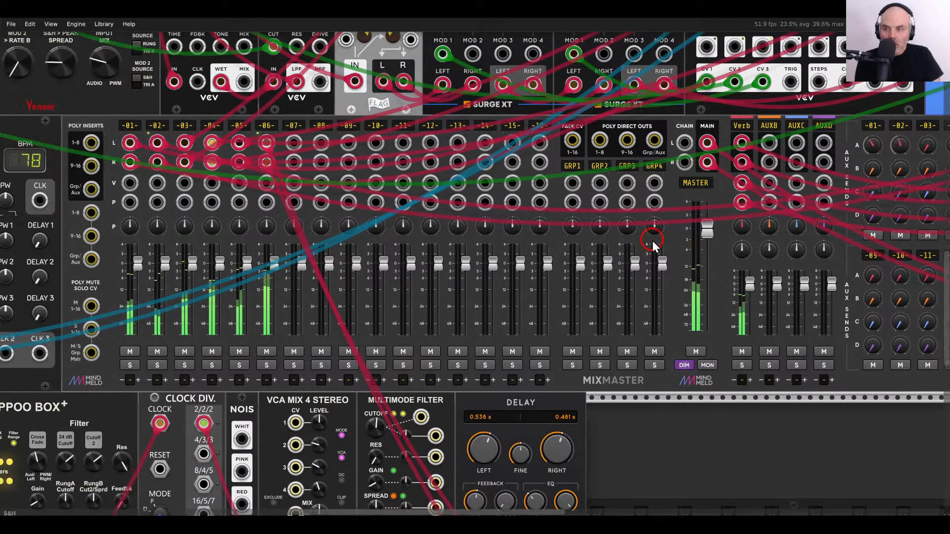
{"action": "scroll", "coordinate": [650, 240], "scroll_direction": "right", "scroll_amount": 10}
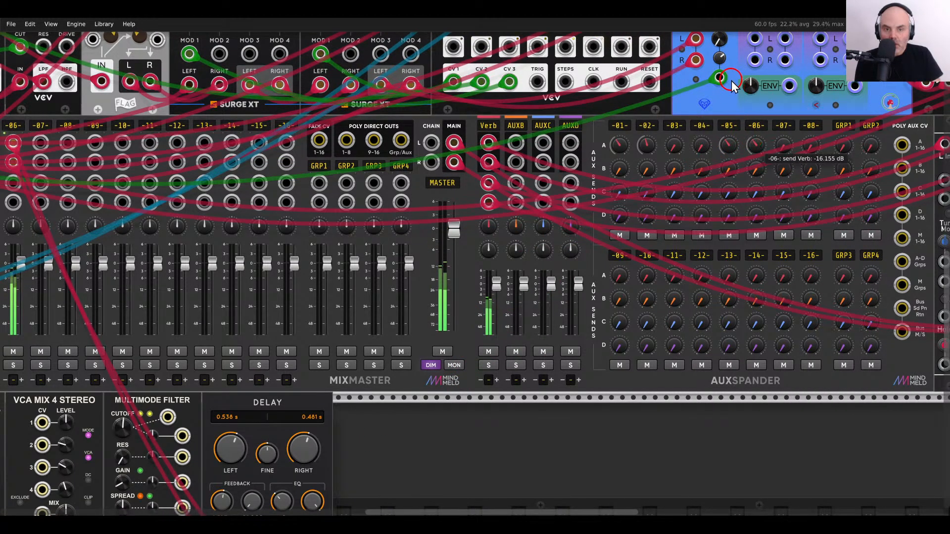
{"action": "scroll", "coordinate": [621, 143], "scroll_direction": "left", "scroll_amount": 8}
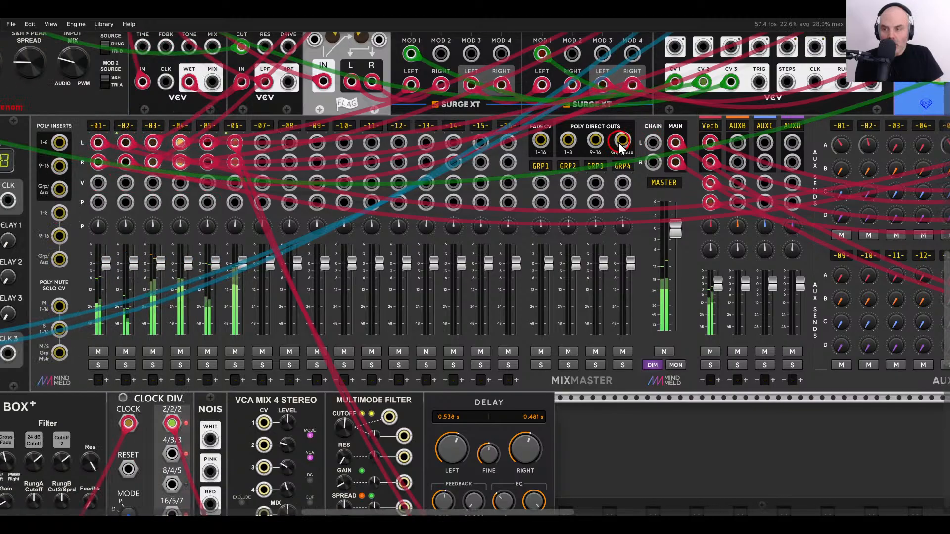
Try the Multimode Filter's cutoff at different settings up to about 2769 Hz while advancing the ADDR-SEQ's selected step.
{"action": "scroll", "coordinate": [499, 173], "scroll_direction": "left", "scroll_amount": 6}
{"action": "scroll", "coordinate": [503, 221], "scroll_direction": "down", "scroll_amount": 10}
{"action": "scroll", "coordinate": [523, 216], "scroll_direction": "left", "scroll_amount": 5}
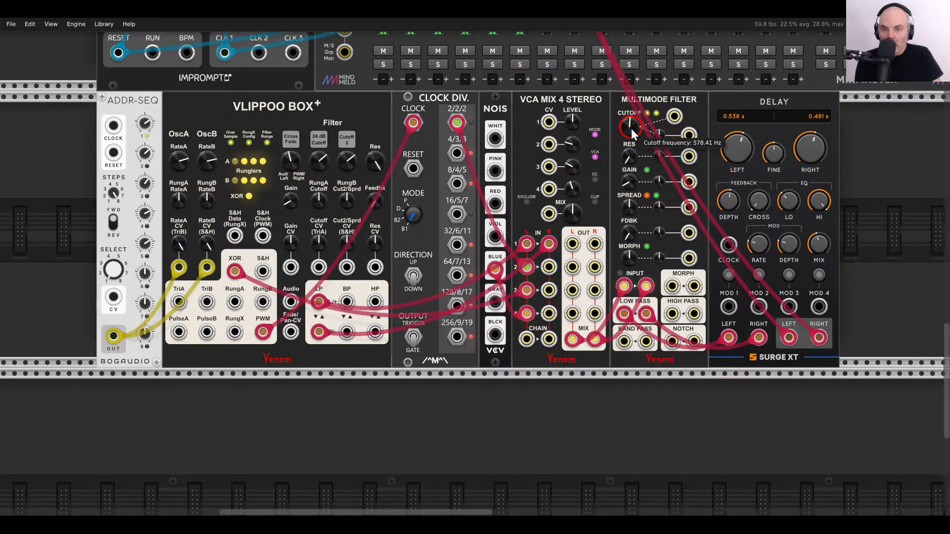
{"action": "left_click_drag", "start_coordinate": [631, 128], "coordinate": [627, 151]}
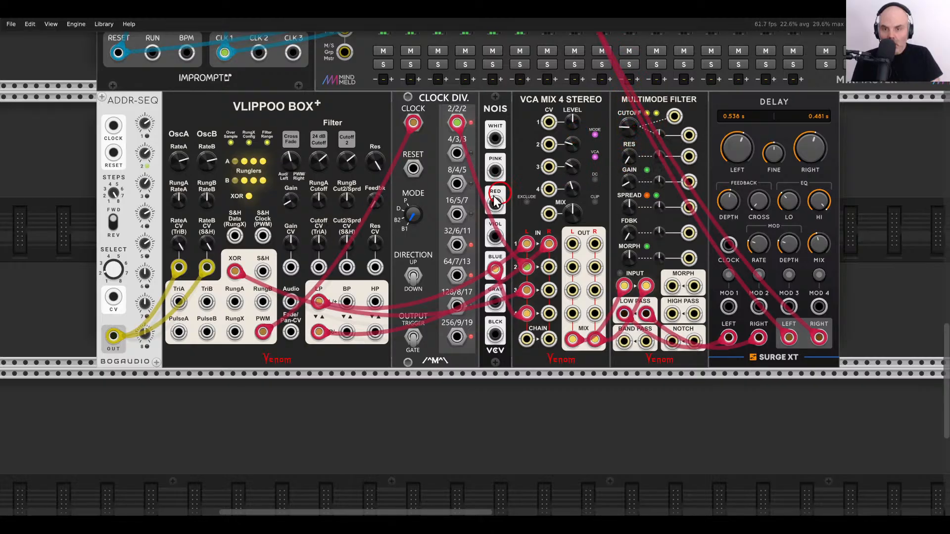
{"action": "left_click_drag", "start_coordinate": [104, 282], "coordinate": [110, 245]}
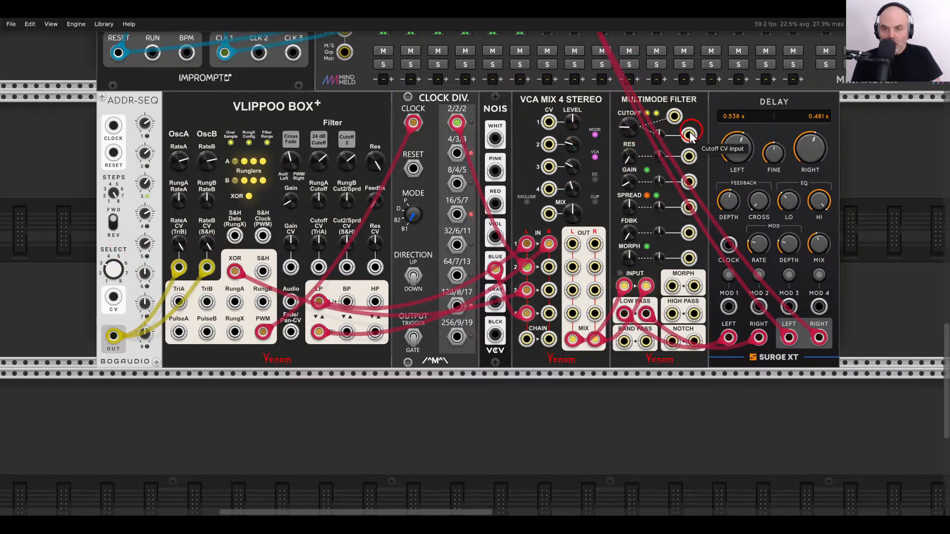
{"action": "left_click", "coordinate": [627, 122]}
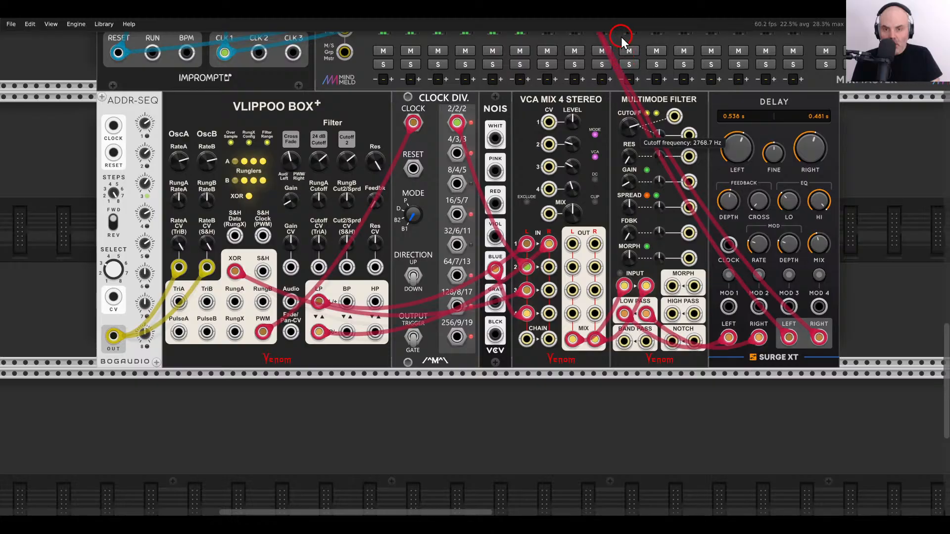
{"action": "left_click_drag", "start_coordinate": [627, 92], "coordinate": [627, 127]}
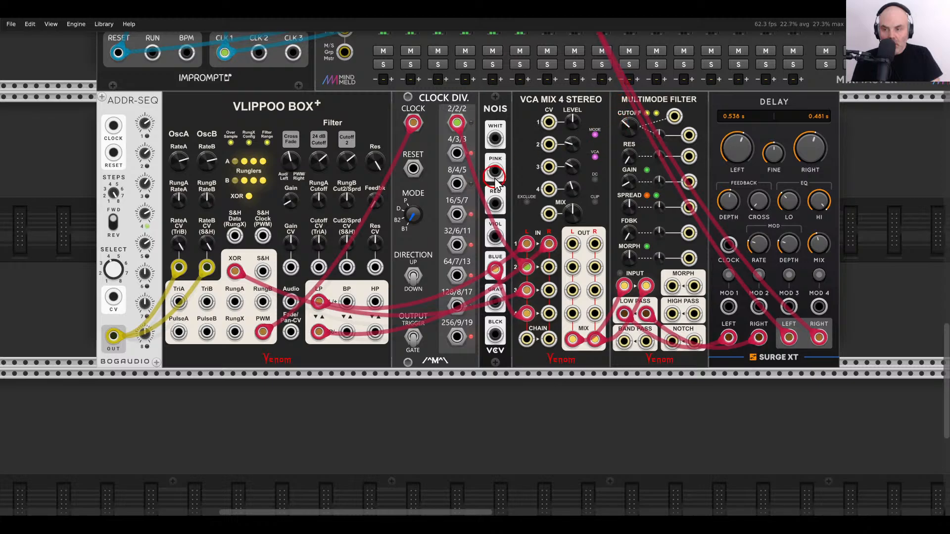
Select step 5 on the ADDR-SEQ, raise its voltage to about 2.339 V, and lower the Multimode Filter's cutoff to about 61 Hz.
{"action": "left_click_drag", "start_coordinate": [113, 269], "coordinate": [116, 245]}
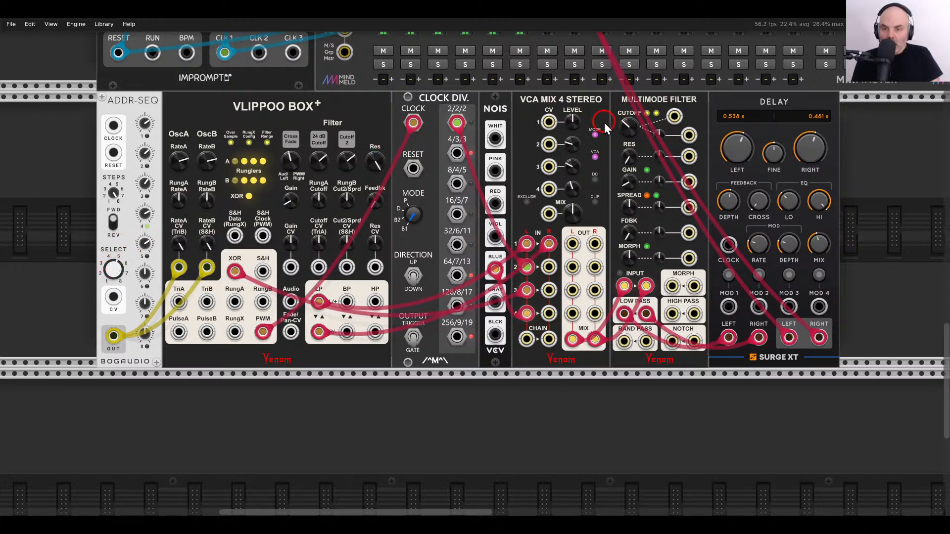
{"action": "left_click", "coordinate": [119, 273]}
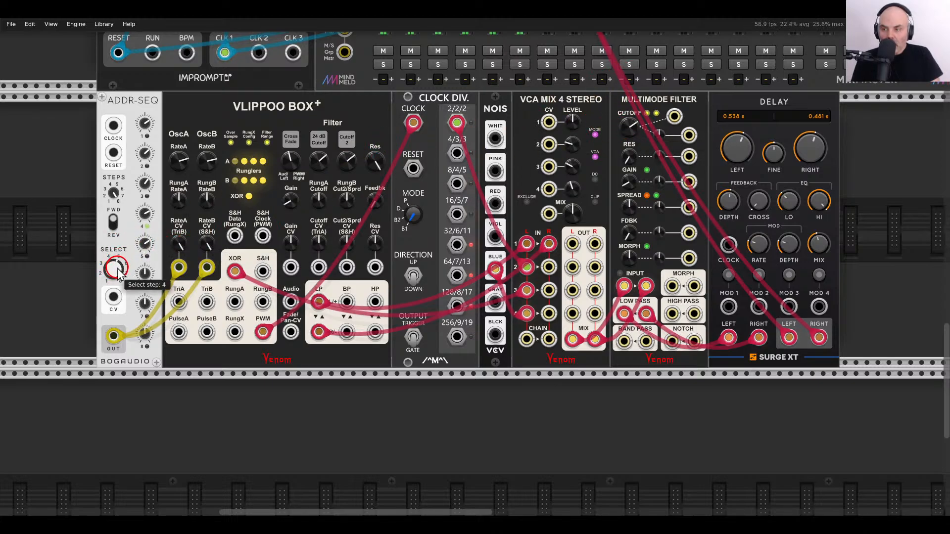
{"action": "left_click", "coordinate": [145, 242]}
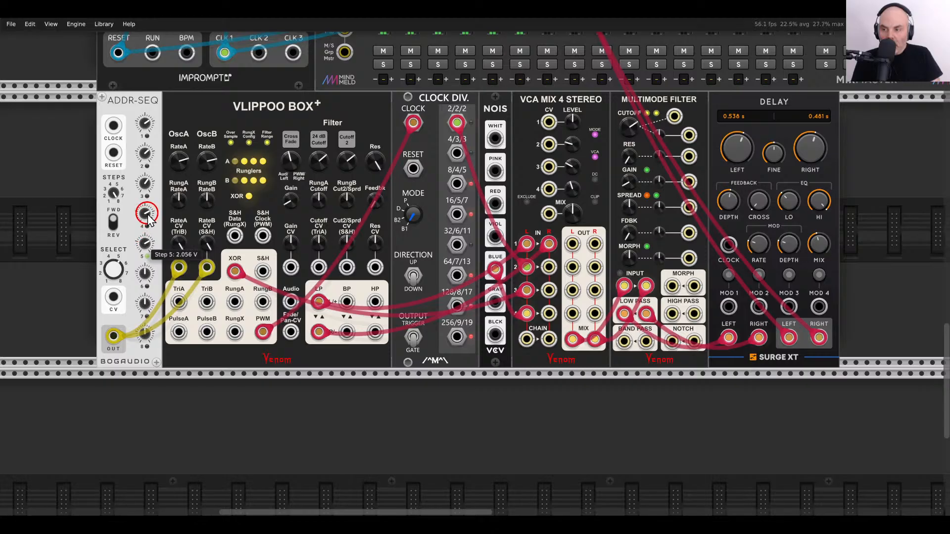
{"action": "left_click_drag", "start_coordinate": [149, 220], "coordinate": [146, 177]}
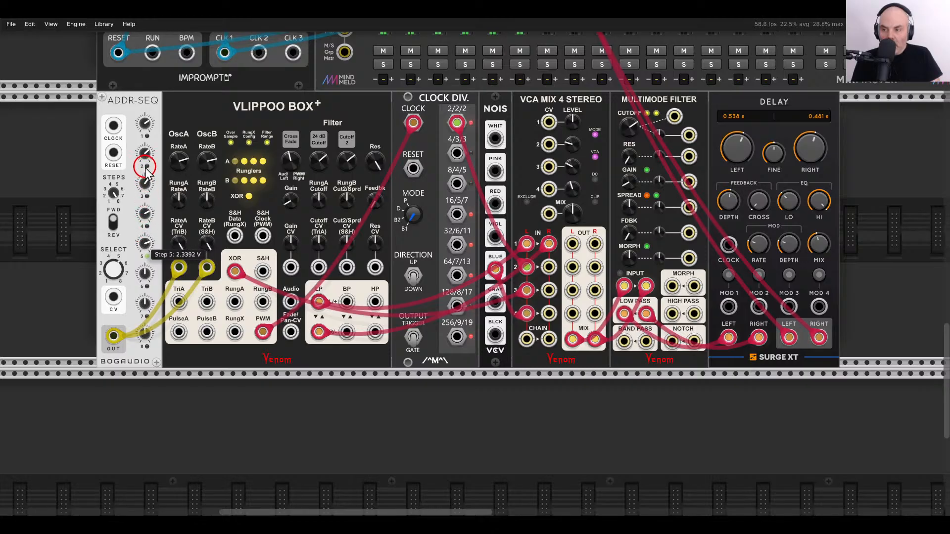
{"action": "left_click", "coordinate": [637, 130]}
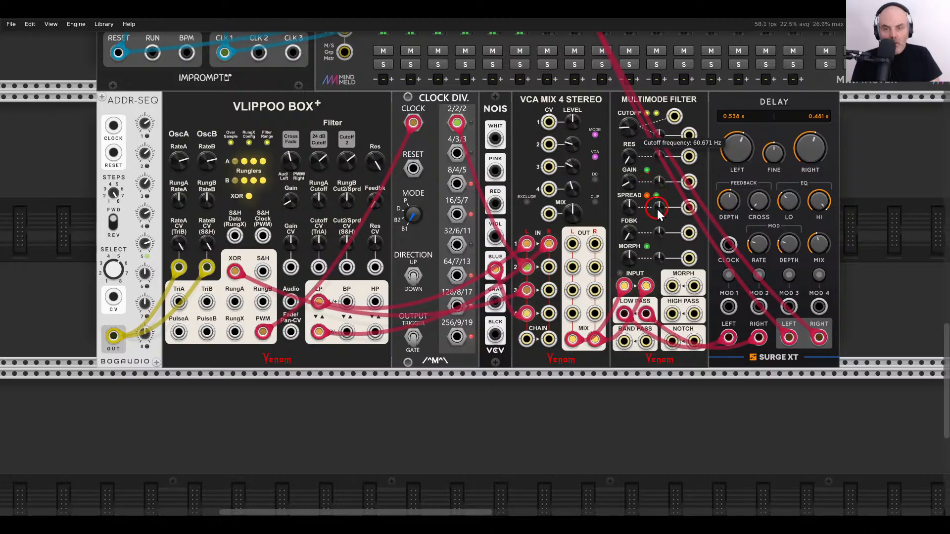
{"action": "left_click", "coordinate": [452, 346]}
Set Clocked's second clock ratio to /7 and patch CLK 2 and RESET to the ADDR-SEQ's clock and reset inputs.
{"action": "left_click_drag", "start_coordinate": [149, 269], "coordinate": [297, 486]}
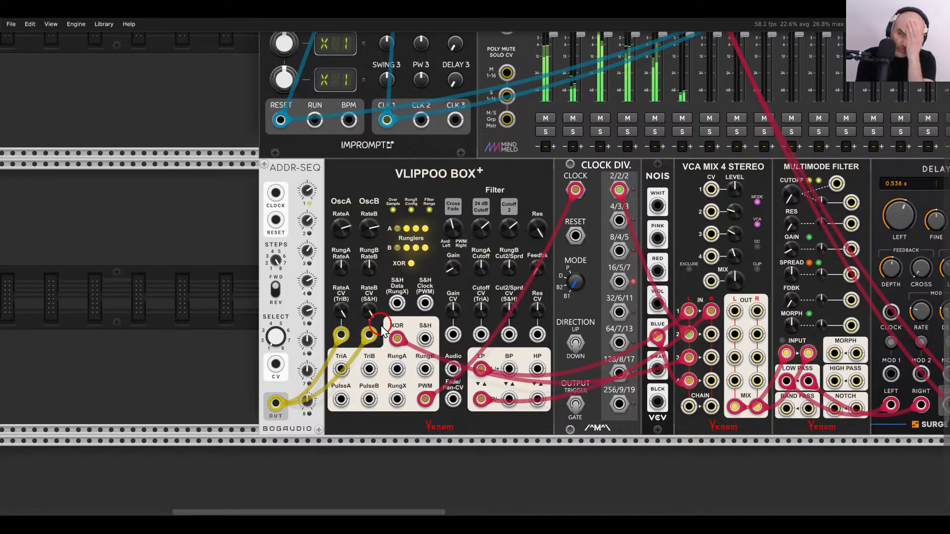
{"action": "scroll", "coordinate": [249, 259], "scroll_direction": "up", "scroll_amount": 5}
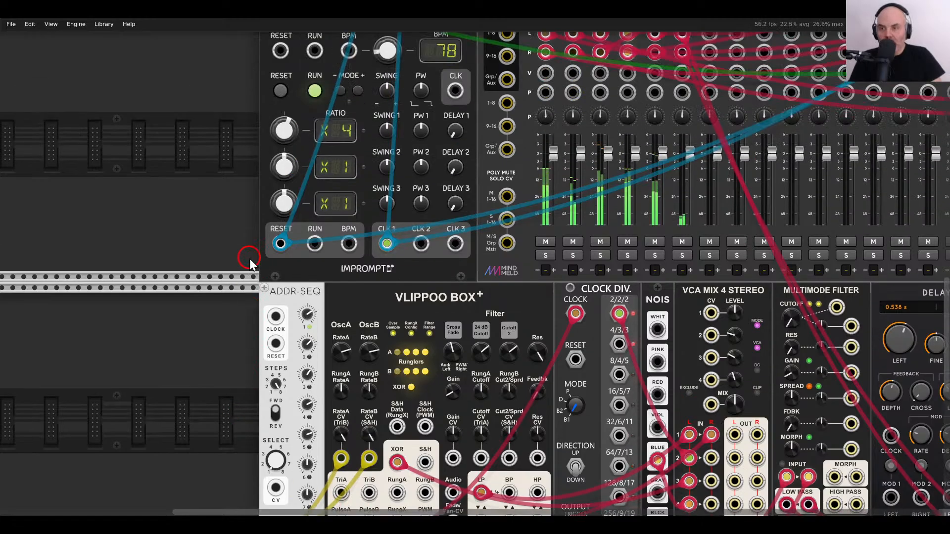
{"action": "left_click_drag", "start_coordinate": [280, 170], "coordinate": [285, 186]}
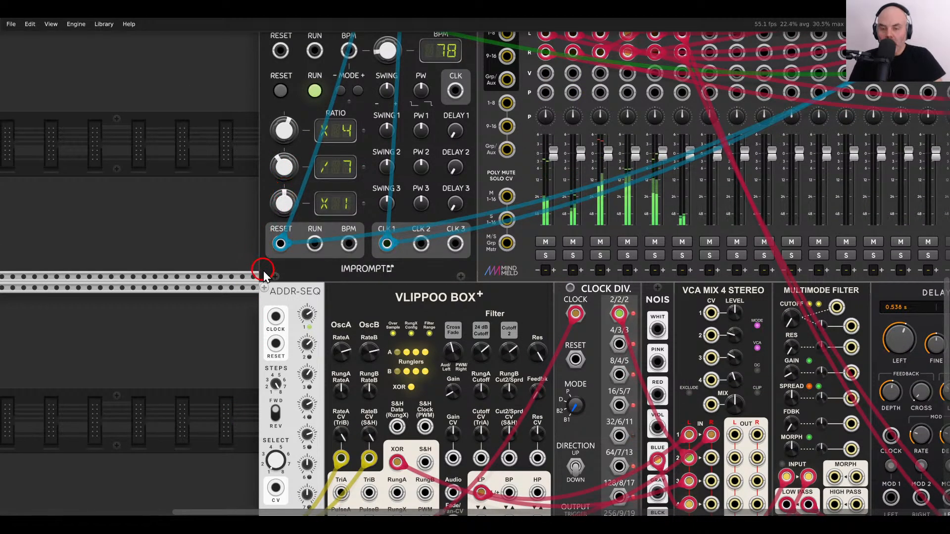
{"action": "scroll", "coordinate": [276, 284], "scroll_direction": "down", "scroll_amount": 2}
{"action": "left_click_drag", "start_coordinate": [292, 302], "coordinate": [230, 267]}
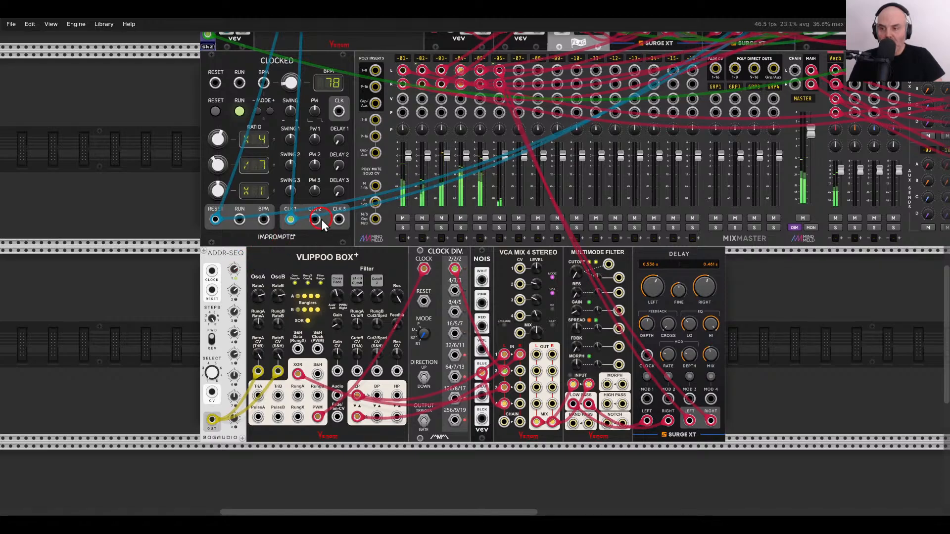
{"action": "left_click_drag", "start_coordinate": [315, 219], "coordinate": [215, 220]}
{"action": "key", "text": "4"}
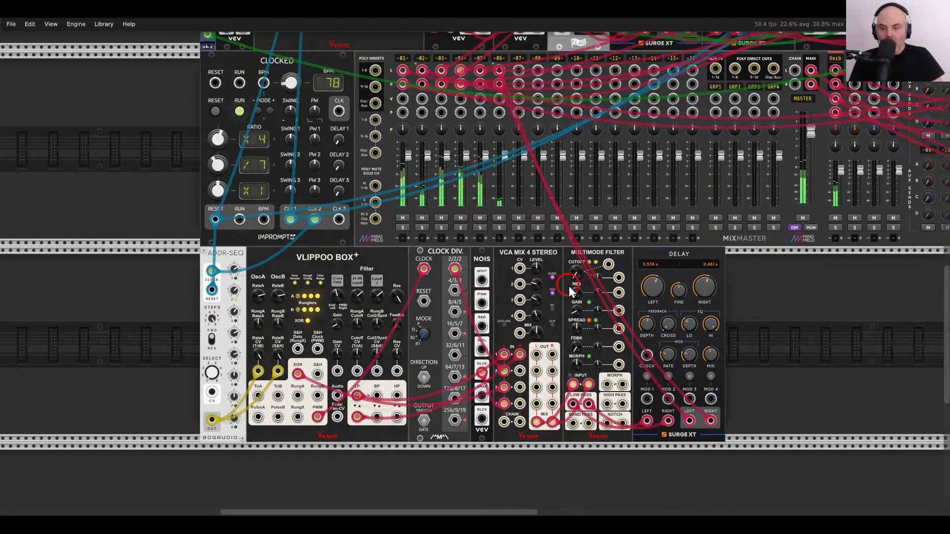
Move the Delay away to open a gap, add an ad envelope beside the Multimode Filter, and trigger it from Clocked's CLK 2.
{"action": "left_click_drag", "start_coordinate": [753, 306], "coordinate": [627, 293]}
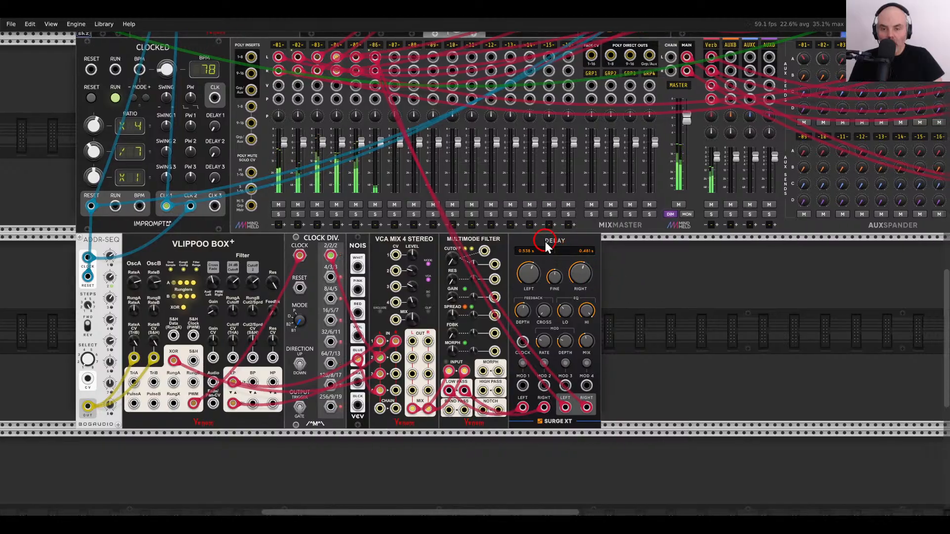
{"action": "left_click_drag", "start_coordinate": [545, 241], "coordinate": [631, 242]}
{"action": "right_click", "coordinate": [544, 273]}
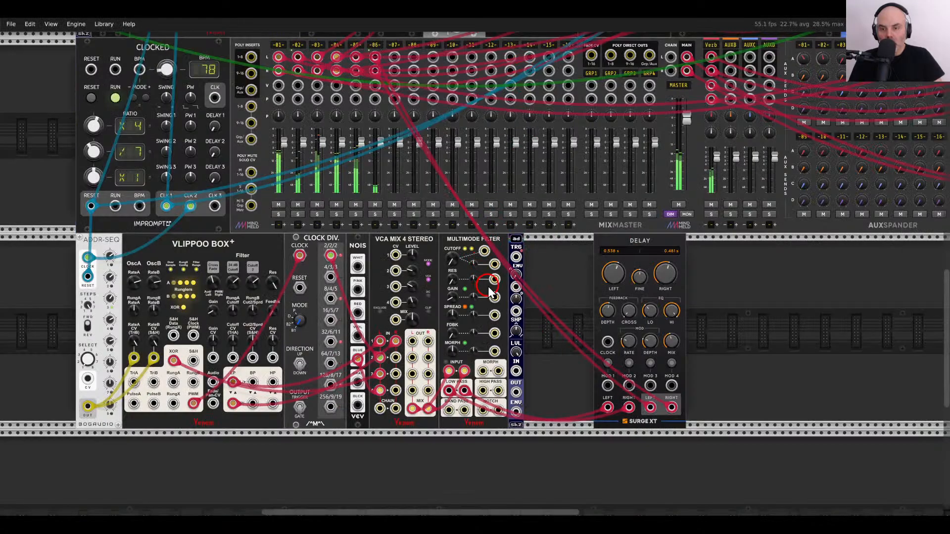
{"action": "scroll", "coordinate": [493, 348], "scroll_direction": "up", "scroll_amount": 2}
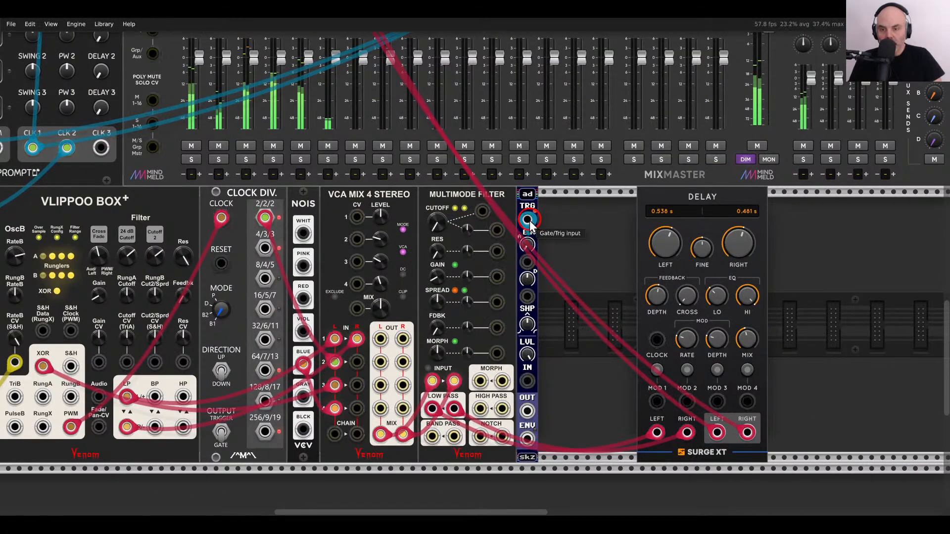
{"action": "scroll", "coordinate": [470, 210], "scroll_direction": "left", "scroll_amount": 8}
{"action": "left_click_drag", "start_coordinate": [530, 221], "coordinate": [273, 147]}
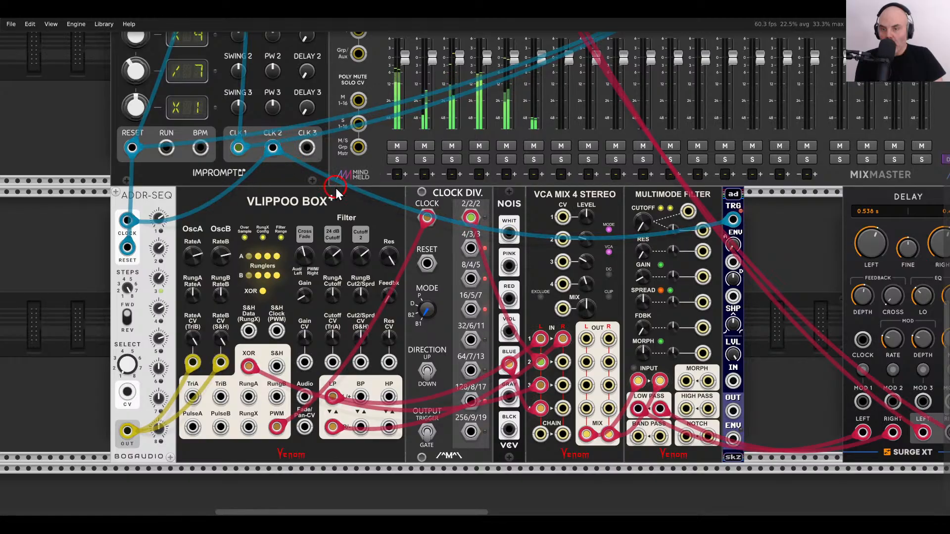
Patch the ad's envelope output to the filter's cutoff CV input, raise the CV amount, and set the attack to about 1791 ms.
{"action": "scroll", "coordinate": [654, 391], "scroll_direction": "right", "scroll_amount": 3}
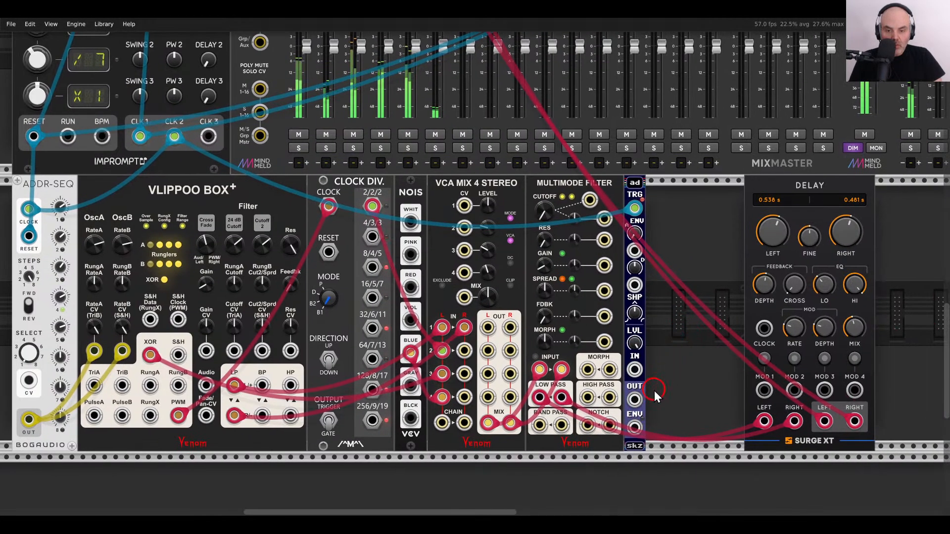
{"action": "scroll", "coordinate": [652, 393], "scroll_direction": "up", "scroll_amount": 1}
{"action": "left_click_drag", "start_coordinate": [636, 437], "coordinate": [555, 188]}
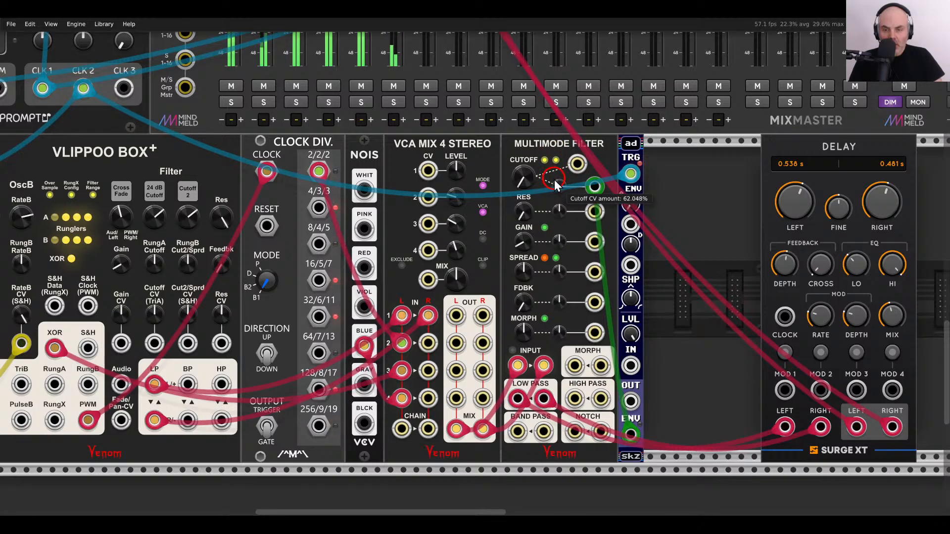
{"action": "left_click_drag", "start_coordinate": [631, 204], "coordinate": [624, 87]}
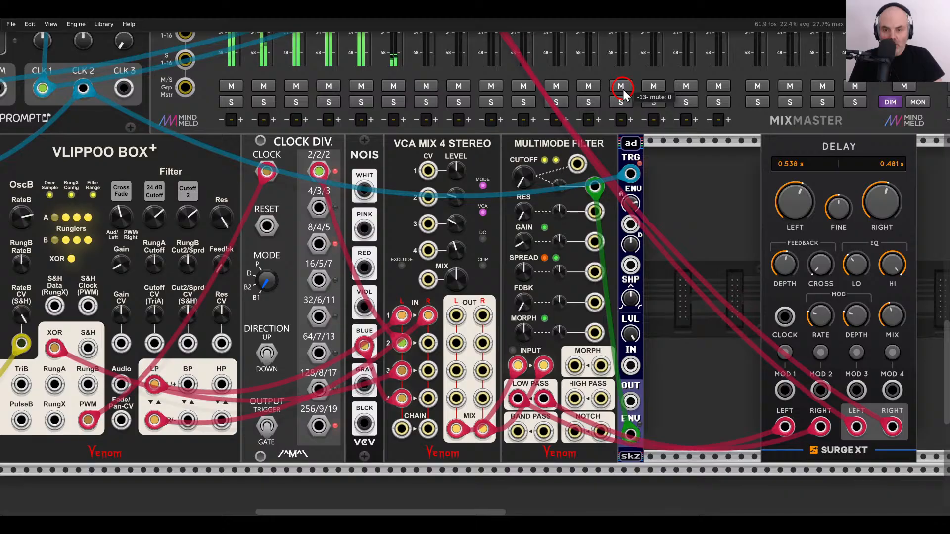
{"action": "left_click_drag", "start_coordinate": [560, 185], "coordinate": [561, 161]}
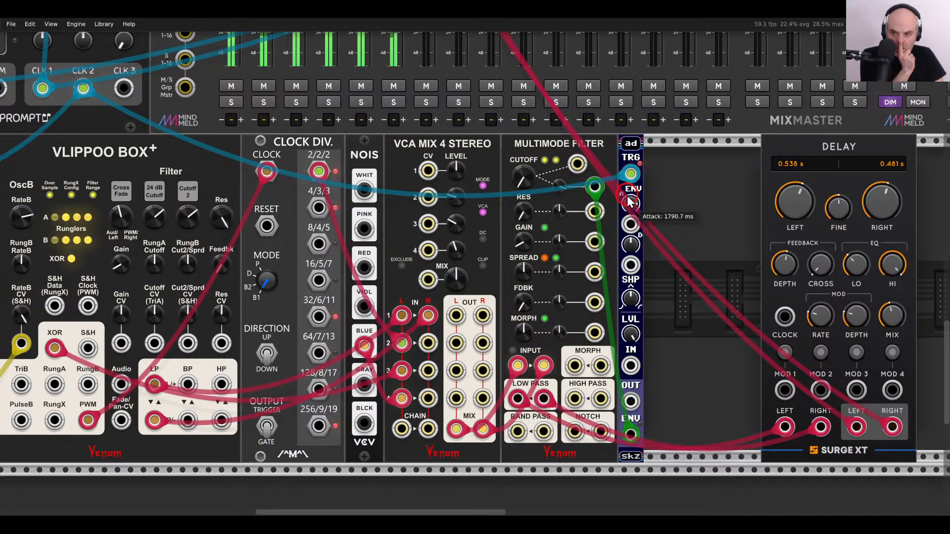
Move the Delay directly against the ad module and raise its feedback depth.
{"action": "scroll", "coordinate": [630, 202], "scroll_direction": "left", "scroll_amount": 10}
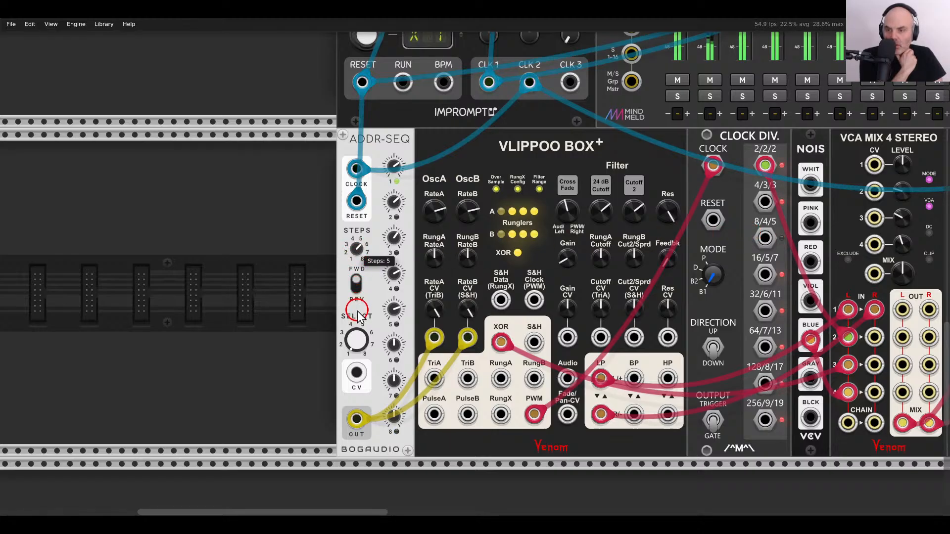
{"action": "left_click_drag", "start_coordinate": [747, 260], "coordinate": [415, 258]}
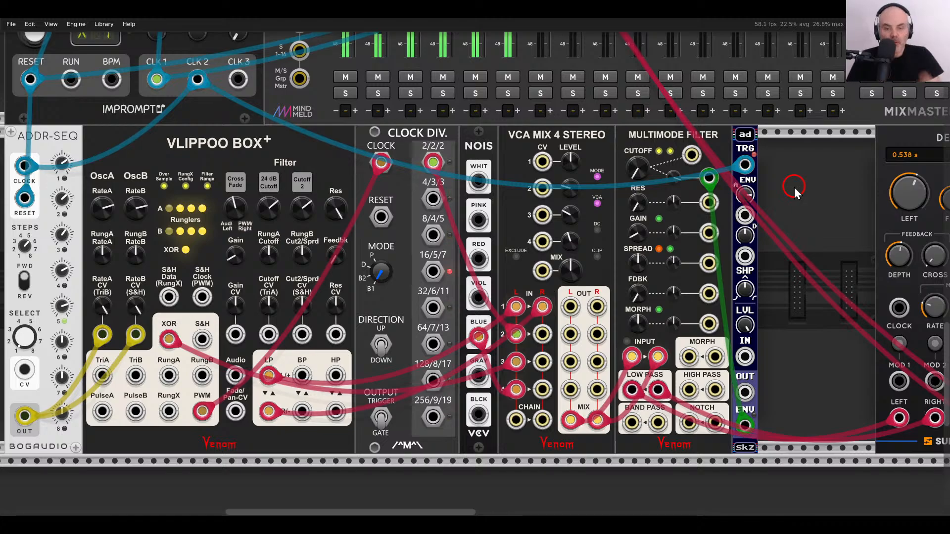
{"action": "scroll", "coordinate": [789, 207], "scroll_direction": "down", "scroll_amount": 1}
{"action": "left_click_drag", "start_coordinate": [787, 212], "coordinate": [575, 212]}
{"action": "left_click_drag", "start_coordinate": [683, 148], "coordinate": [588, 159]}
{"action": "left_click", "coordinate": [572, 252]}
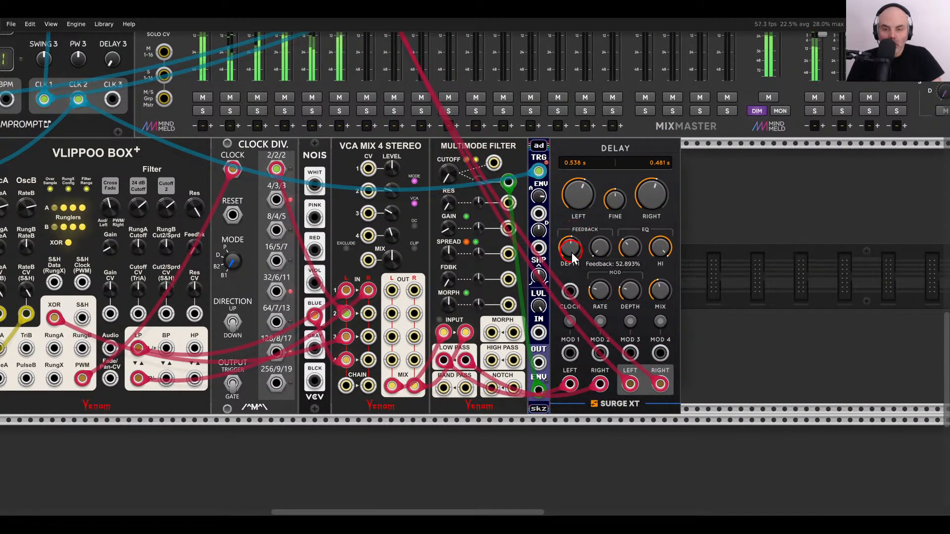
{"action": "left_click_drag", "start_coordinate": [571, 253], "coordinate": [717, 224]}
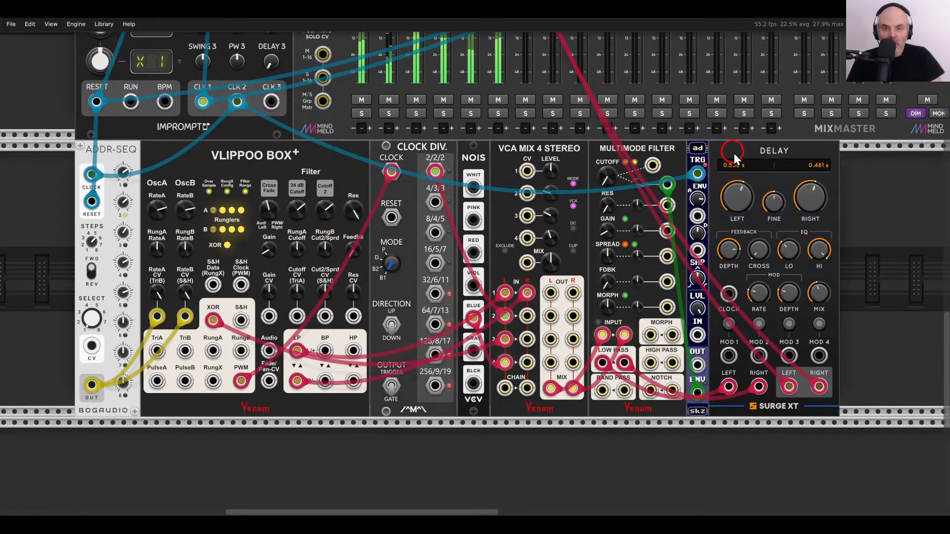
Move the ad and Delay modules away from the Multimode Filter and add a Bogaudio Walk in the gap.
{"action": "left_click_drag", "start_coordinate": [886, 165], "coordinate": [781, 162]}
{"action": "right_click", "coordinate": [734, 169]}
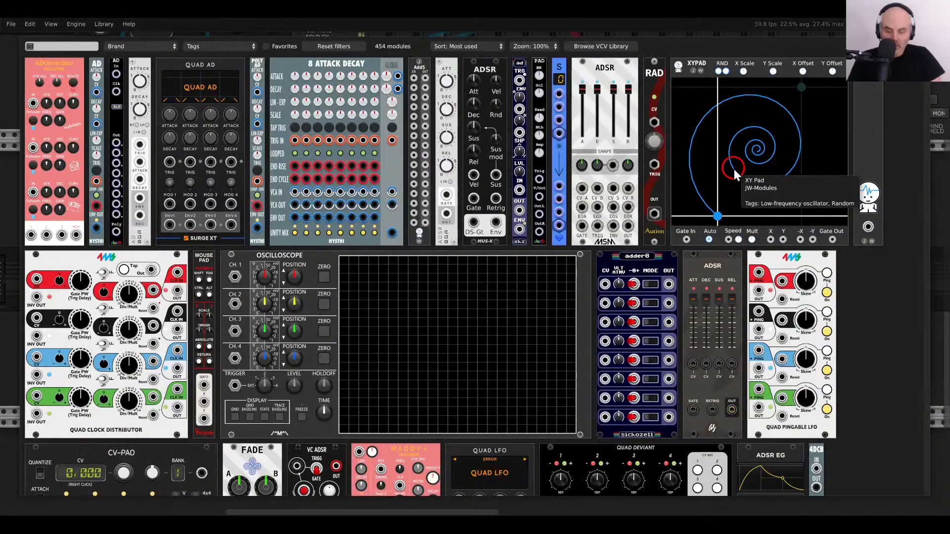
{"action": "type", "text": "walk"}
{"action": "left_click", "coordinate": [37, 68]}
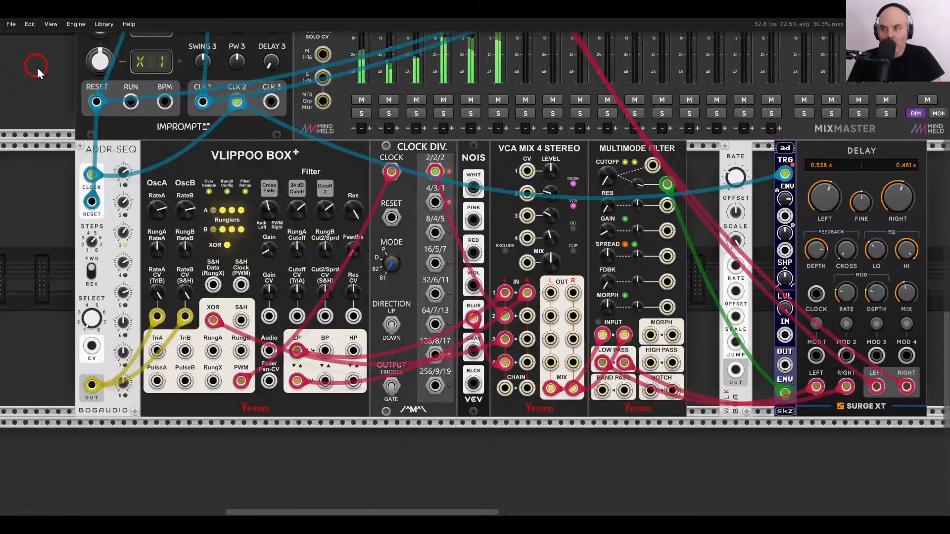
Patch the Walk's output to the Multimode Filter's uppermost cutoff input and set the Walk's scale to 15%.
{"action": "scroll", "coordinate": [729, 245], "scroll_direction": "up", "scroll_amount": 5}
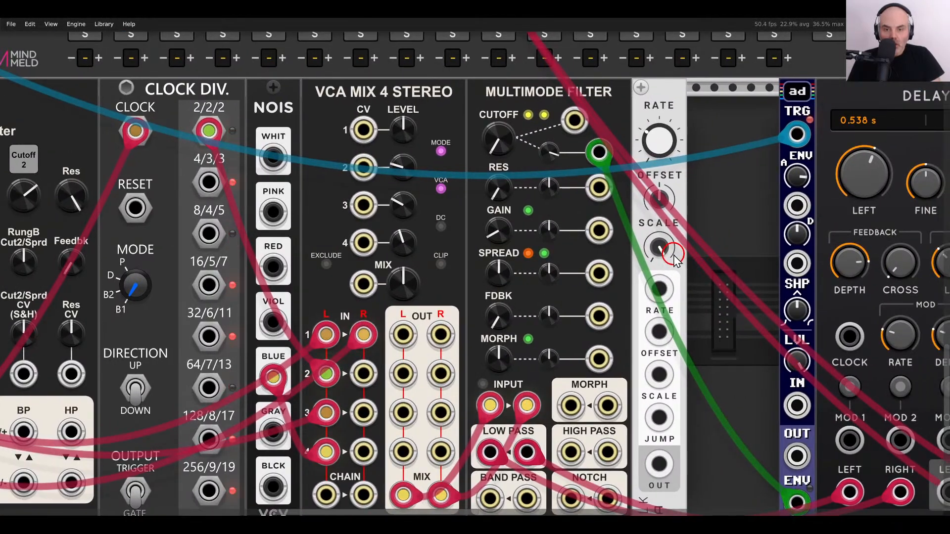
{"action": "left_click_drag", "start_coordinate": [659, 464], "coordinate": [574, 120]}
{"action": "right_click", "coordinate": [660, 251]}
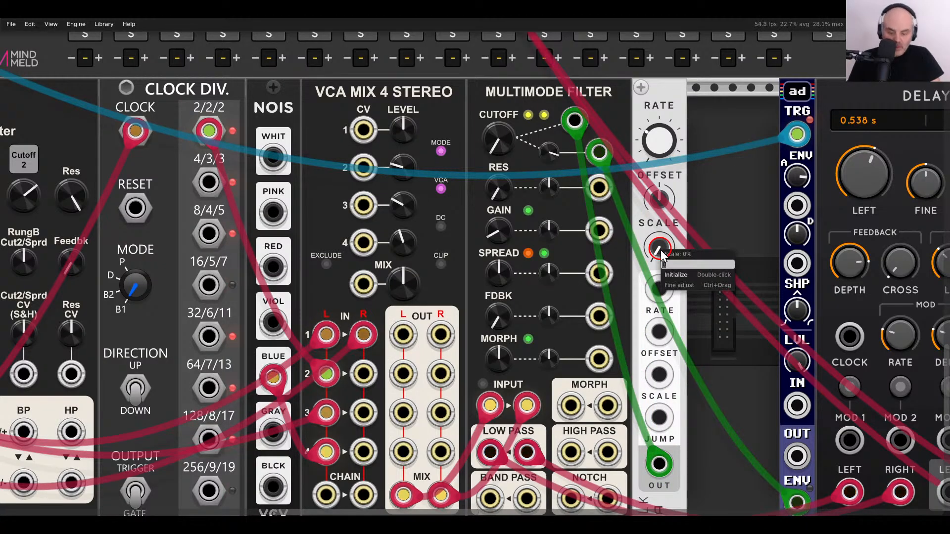
{"action": "type", "text": "15"}
{"action": "key", "text": "Return"}
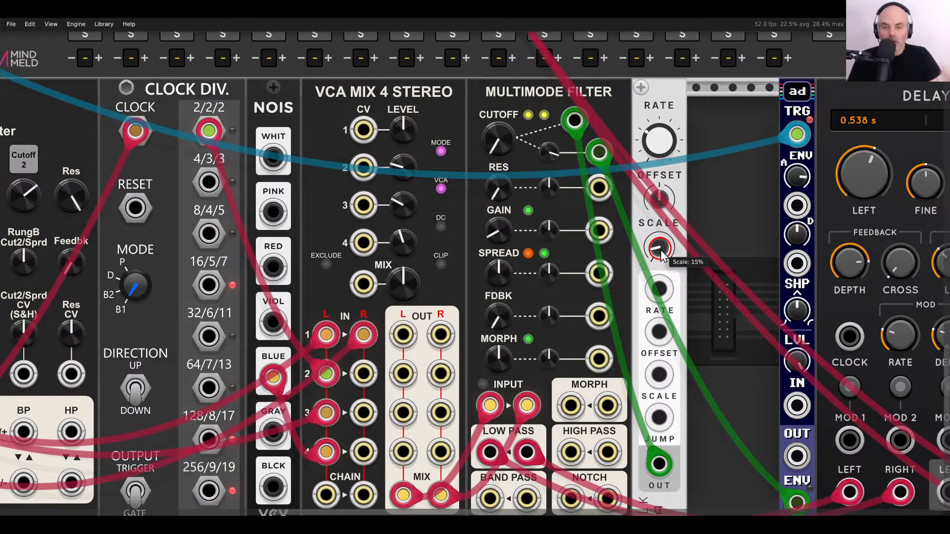
Select the ad and Delay modules together and move them directly against the Walk.
{"action": "scroll", "coordinate": [728, 215], "scroll_direction": "down", "scroll_amount": 3}
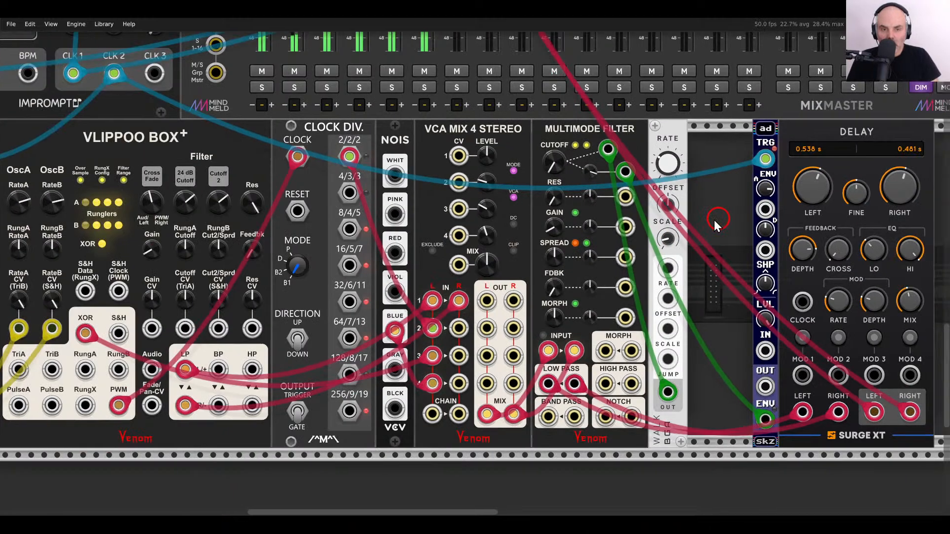
{"action": "scroll", "coordinate": [714, 219], "scroll_direction": "right", "scroll_amount": 5}
{"action": "left_click_drag", "start_coordinate": [543, 135], "coordinate": [616, 131]}
{"action": "left_click_drag", "start_coordinate": [616, 130], "coordinate": [551, 130]}
{"action": "left_click", "coordinate": [740, 191]}
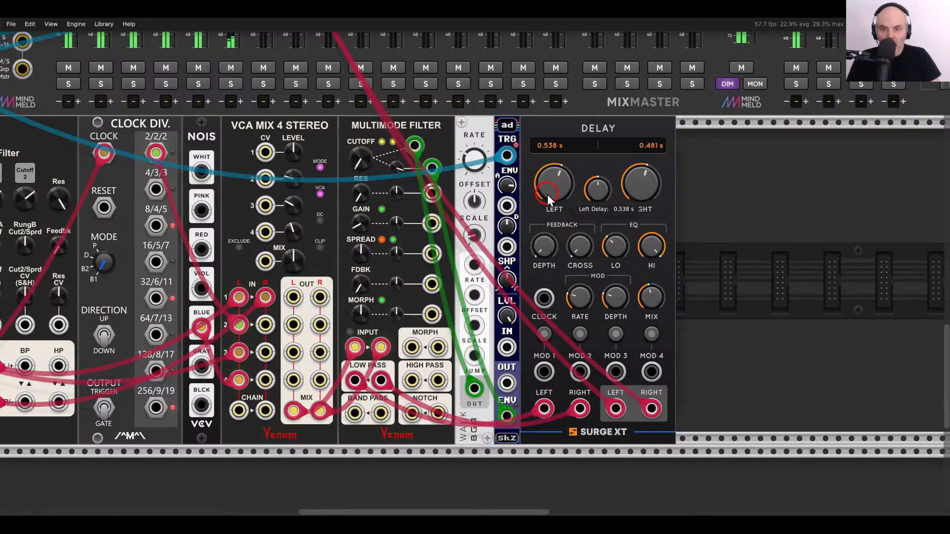
Set the Delay's left time to about 0.672 s and its right time to about 0.801 s.
{"action": "left_click_drag", "start_coordinate": [547, 195], "coordinate": [547, 189]}
{"action": "left_click_drag", "start_coordinate": [632, 188], "coordinate": [627, 176]}
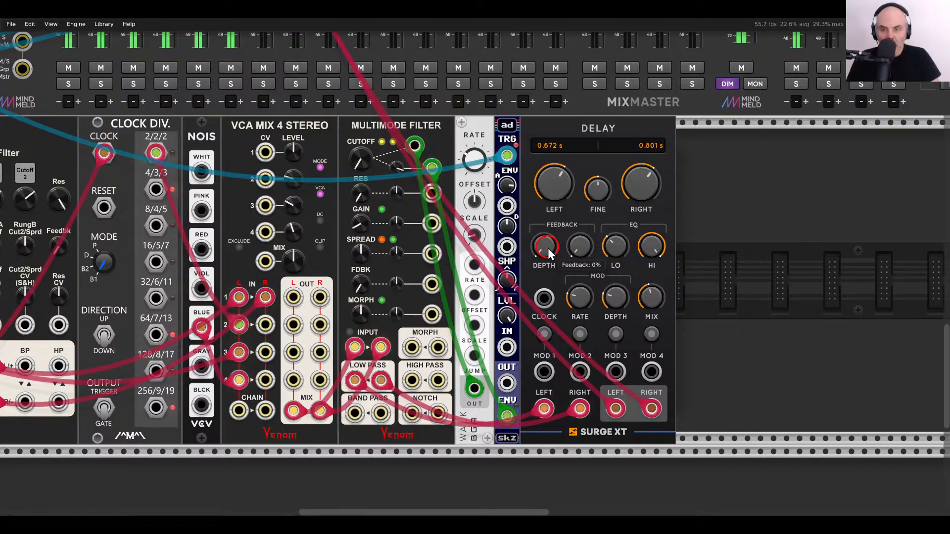
Set the Surge XT Delay's feedback depth to about 92%.
{"action": "left_click_drag", "start_coordinate": [549, 252], "coordinate": [527, 188]}
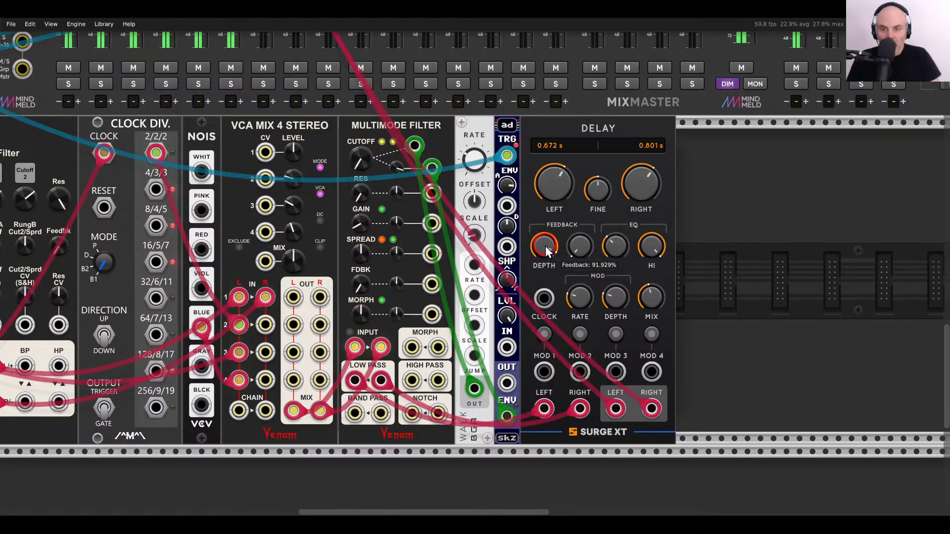
{"action": "scroll", "coordinate": [718, 198], "scroll_direction": "down", "scroll_amount": 2}
{"action": "scroll", "coordinate": [720, 198], "scroll_direction": "up", "scroll_amount": 2}
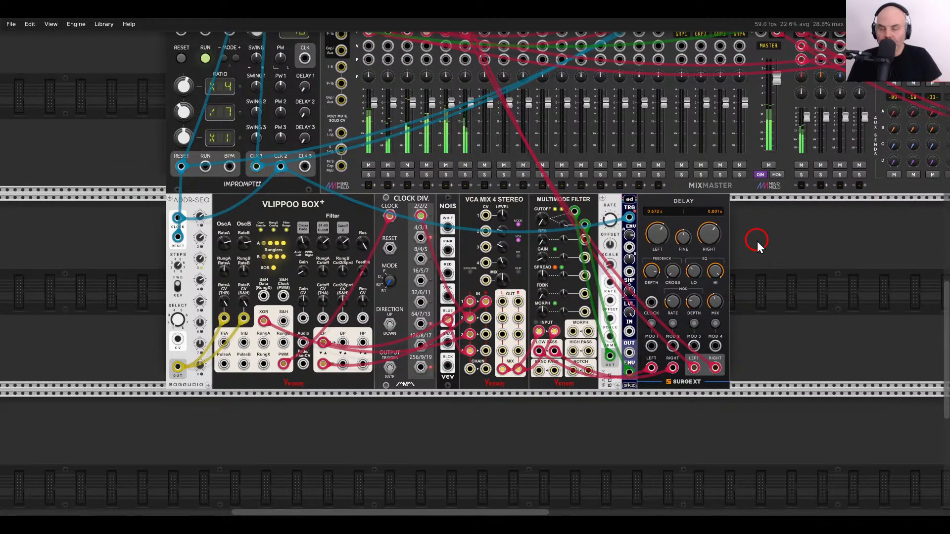
{"action": "scroll", "coordinate": [757, 241], "scroll_direction": "down", "scroll_amount": 3}
{"action": "scroll", "coordinate": [661, 352], "scroll_direction": "down", "scroll_amount": 1}
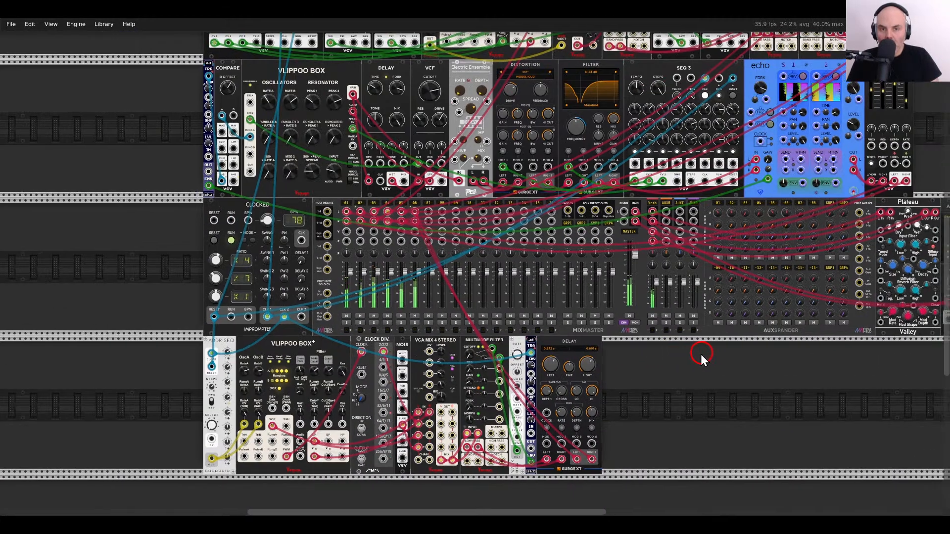
{"action": "left_click_drag", "start_coordinate": [701, 354], "coordinate": [705, 292]}
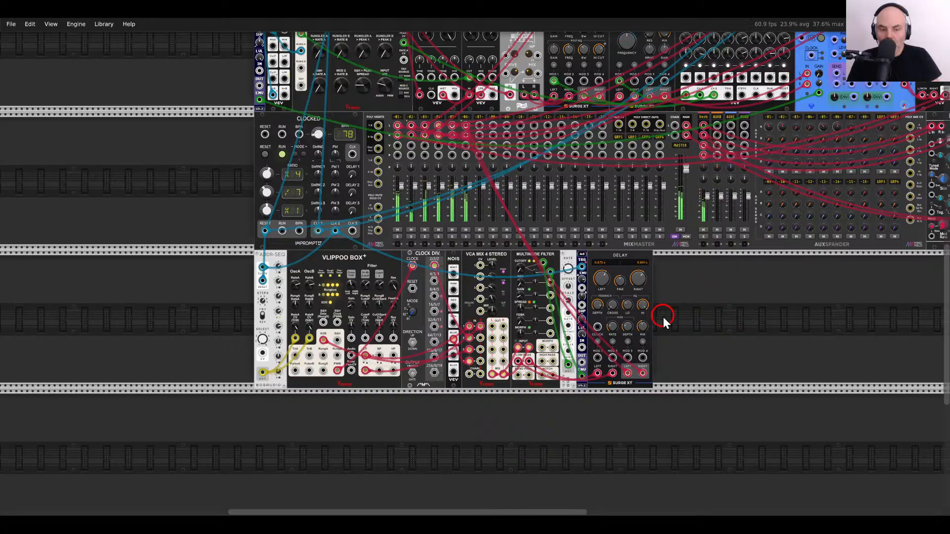
{"action": "scroll", "coordinate": [663, 317], "scroll_direction": "up", "scroll_amount": 3}
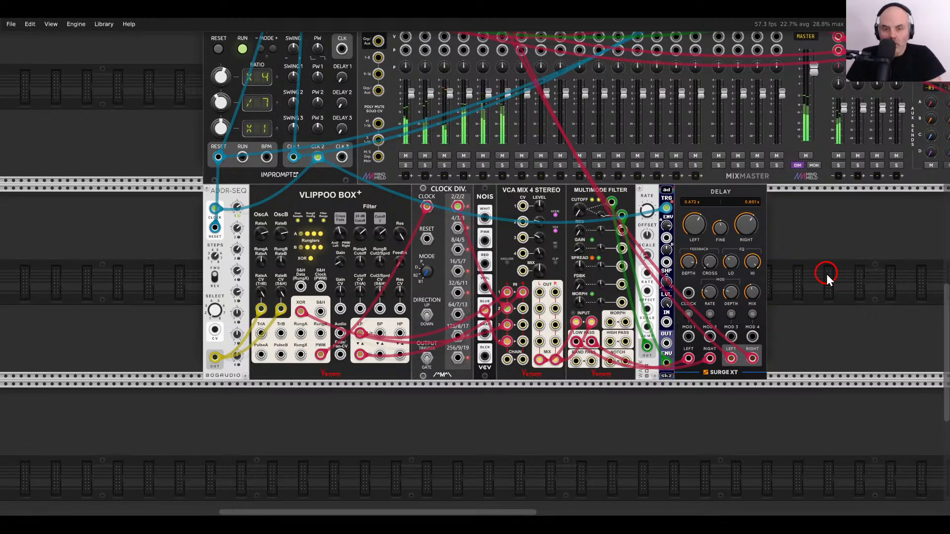
Set the cutoff CV amount of the Multimode Filter beside the Walk to about 60%.
{"action": "scroll", "coordinate": [603, 217], "scroll_direction": "up", "scroll_amount": 5}
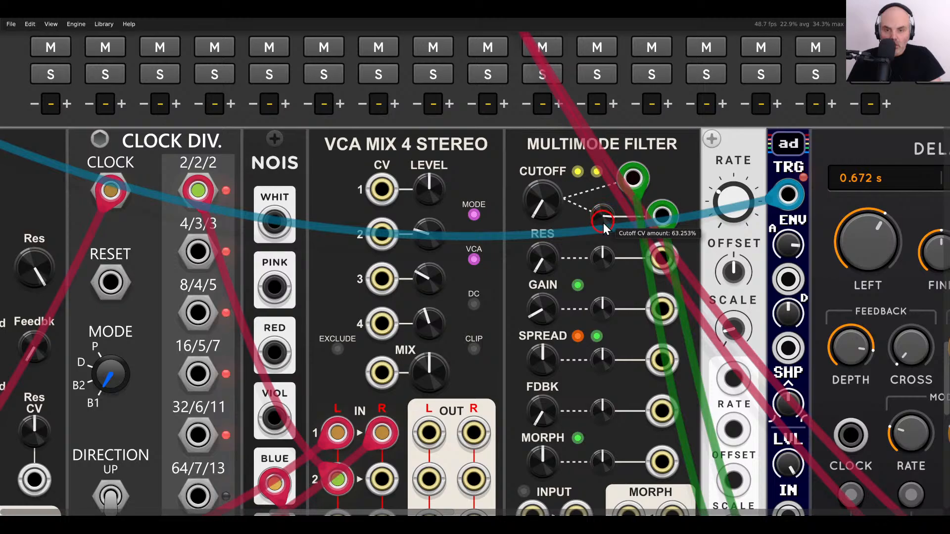
{"action": "left_click_drag", "start_coordinate": [604, 226], "coordinate": [602, 226]}
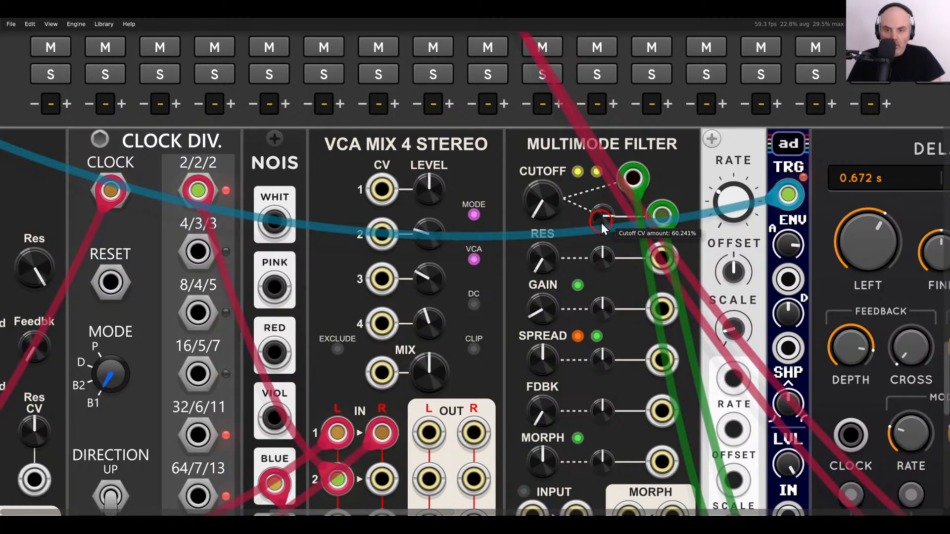
{"action": "right_click", "coordinate": [732, 330]}
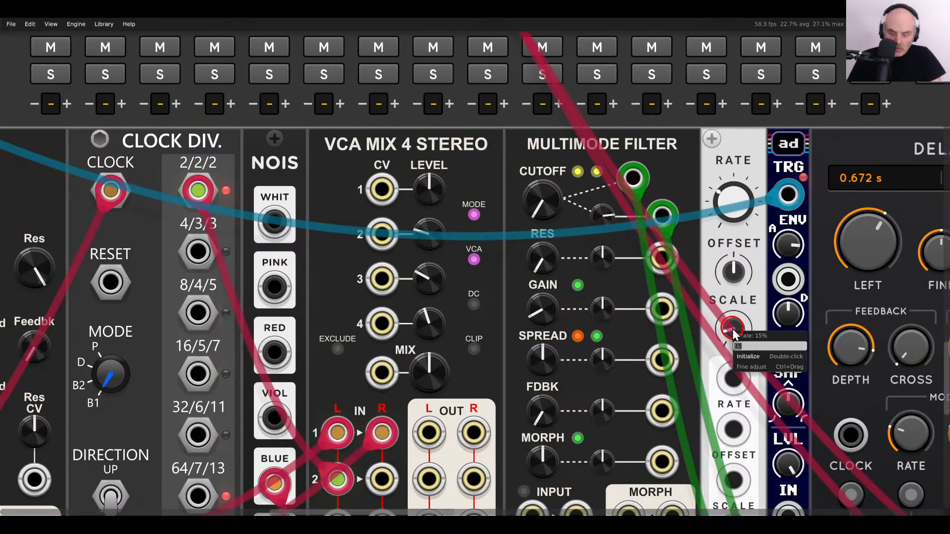
{"action": "key", "text": "Escape"}
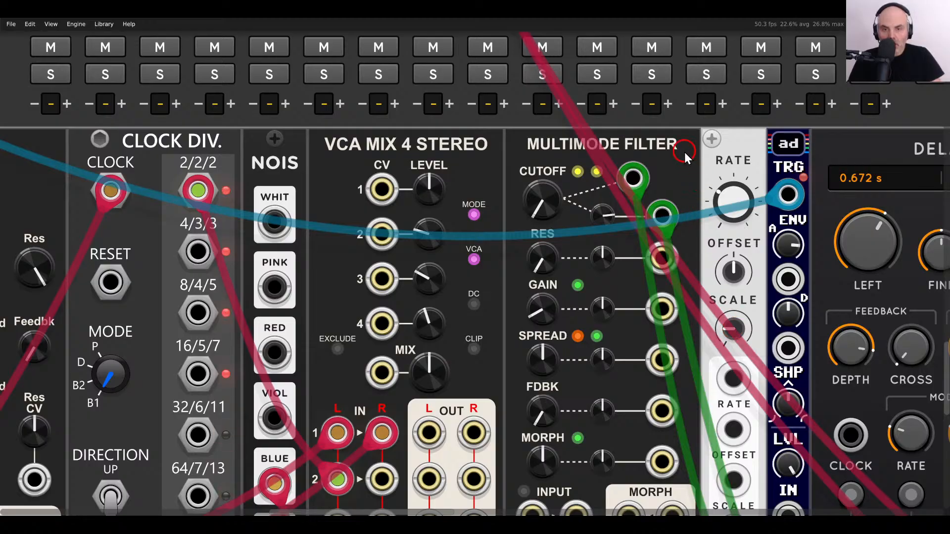
Set the Clocked module's Clk 2 ratio to a division of 10.
{"action": "scroll", "coordinate": [684, 153], "scroll_direction": "down", "scroll_amount": 5}
{"action": "scroll", "coordinate": [679, 157], "scroll_direction": "down", "scroll_amount": 2}
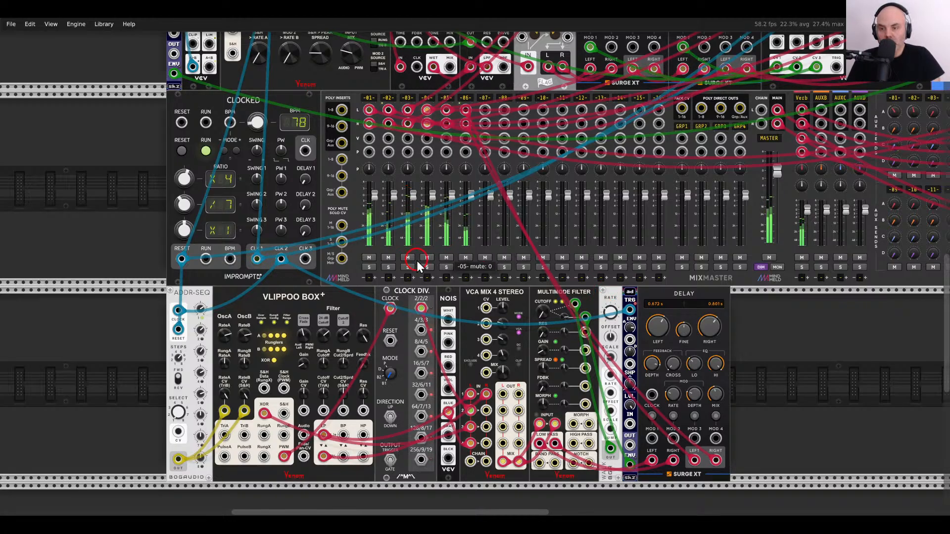
{"action": "left_click_drag", "start_coordinate": [221, 304], "coordinate": [354, 317]}
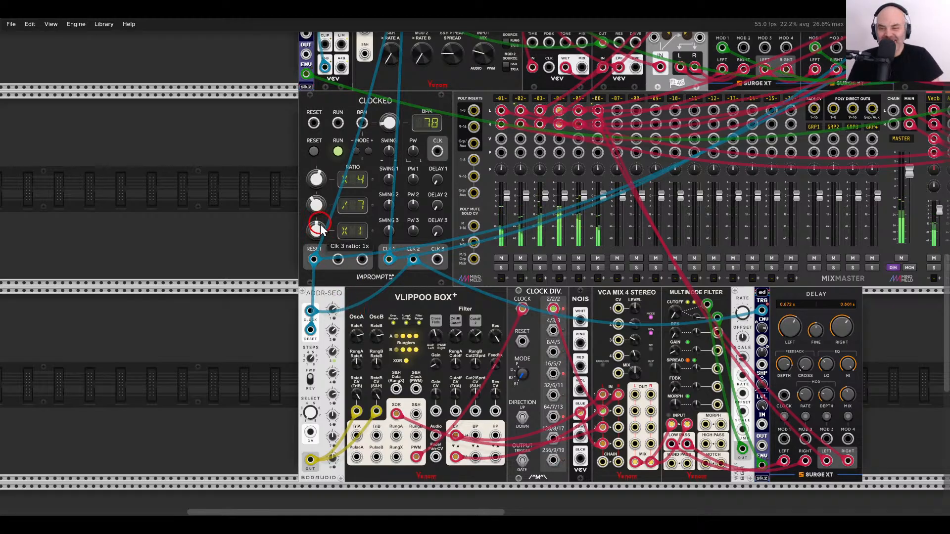
{"action": "scroll", "coordinate": [307, 198], "scroll_direction": "up", "scroll_amount": 4}
{"action": "left_click_drag", "start_coordinate": [321, 203], "coordinate": [323, 213]}
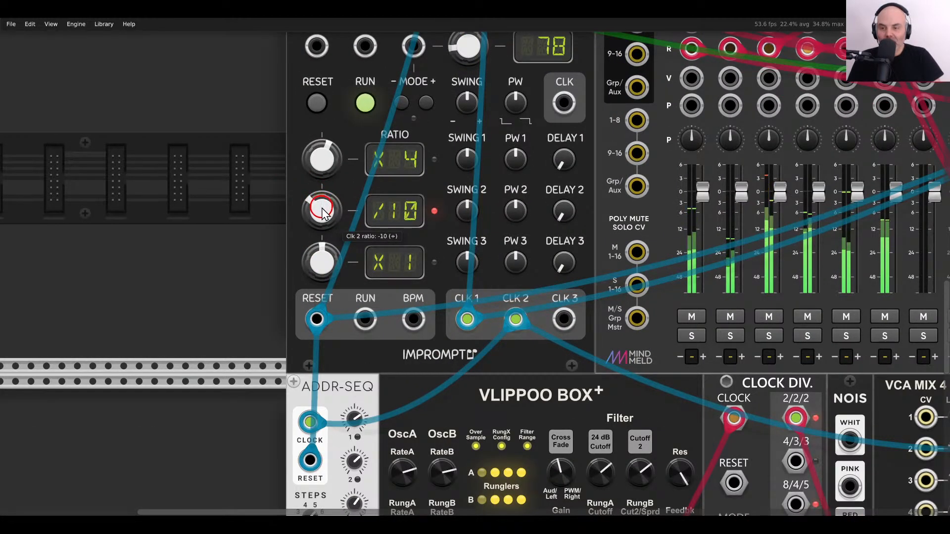
Raise the Surge XT Delay's crossfeed slightly.
{"action": "scroll", "coordinate": [267, 244], "scroll_direction": "down", "scroll_amount": 5}
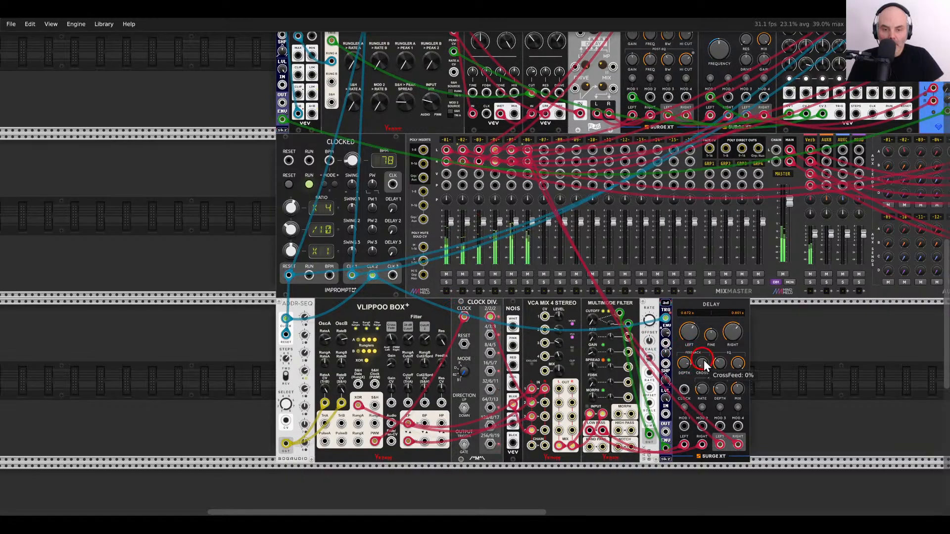
{"action": "scroll", "coordinate": [715, 364], "scroll_direction": "up", "scroll_amount": 5}
{"action": "left_click_drag", "start_coordinate": [595, 344], "coordinate": [597, 331]}
{"action": "scroll", "coordinate": [597, 333], "scroll_direction": "down", "scroll_amount": 5}
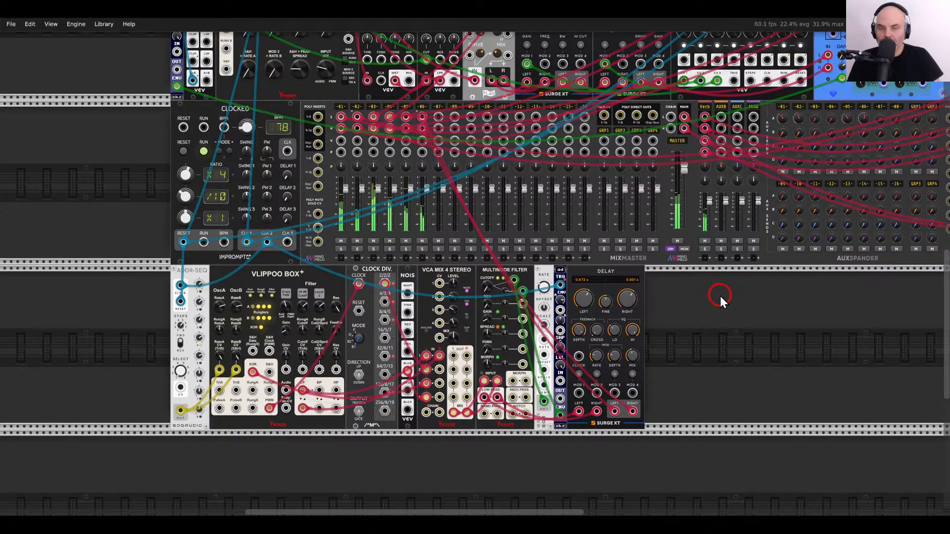
Add a Venom Multimode Filter directly against the left side of Clocked and solo mixer channel 1.
{"action": "scroll", "coordinate": [717, 297], "scroll_direction": "down", "scroll_amount": 5}
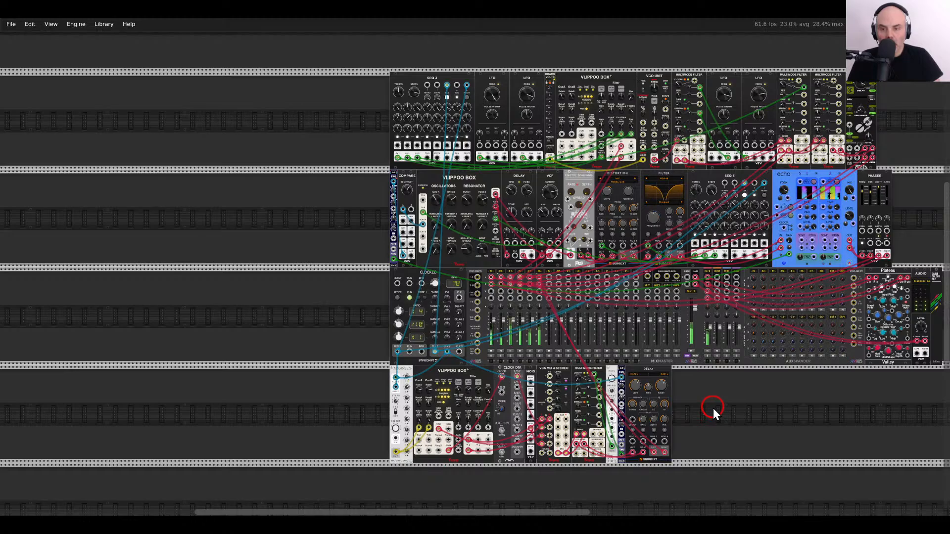
{"action": "scroll", "coordinate": [460, 314], "scroll_direction": "up", "scroll_amount": 4}
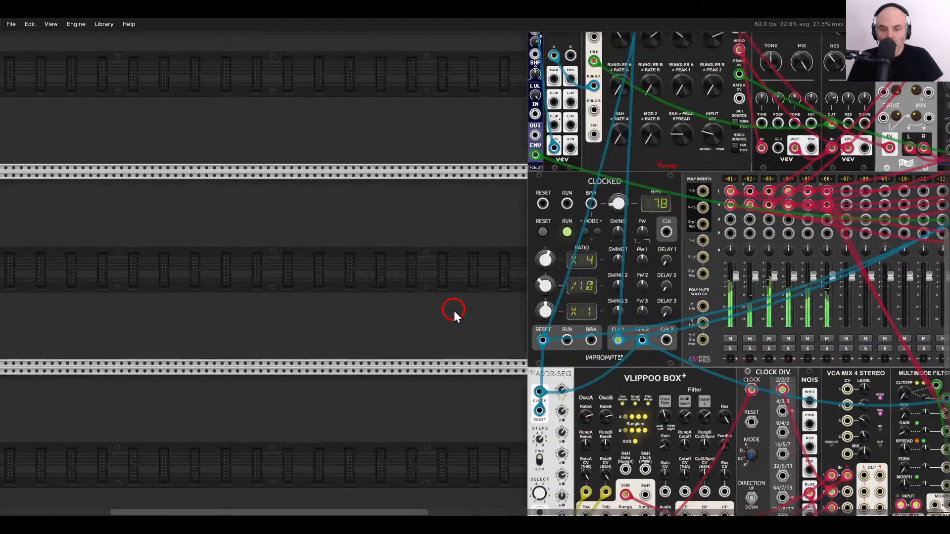
{"action": "right_click", "coordinate": [455, 310]}
{"action": "type", "text": "venom filter"}
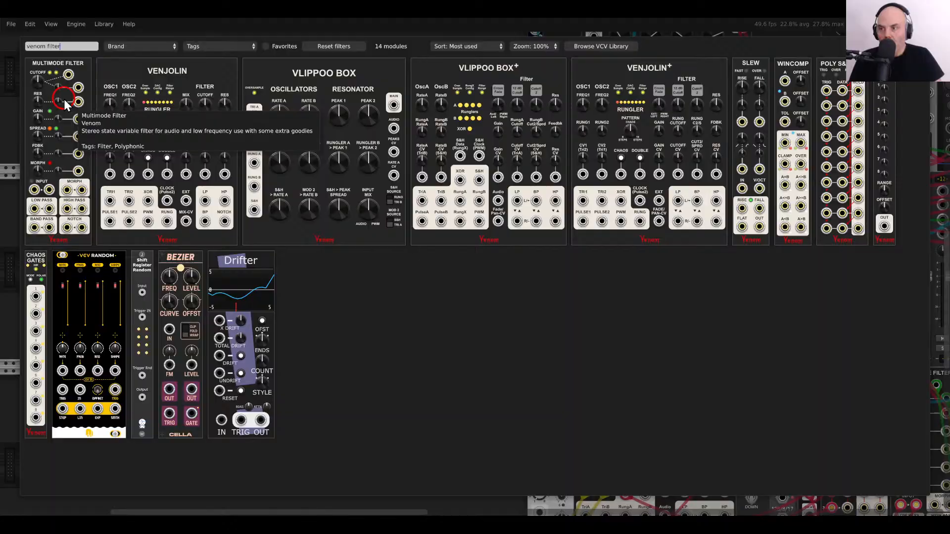
{"action": "left_click_drag", "start_coordinate": [66, 104], "coordinate": [473, 285]}
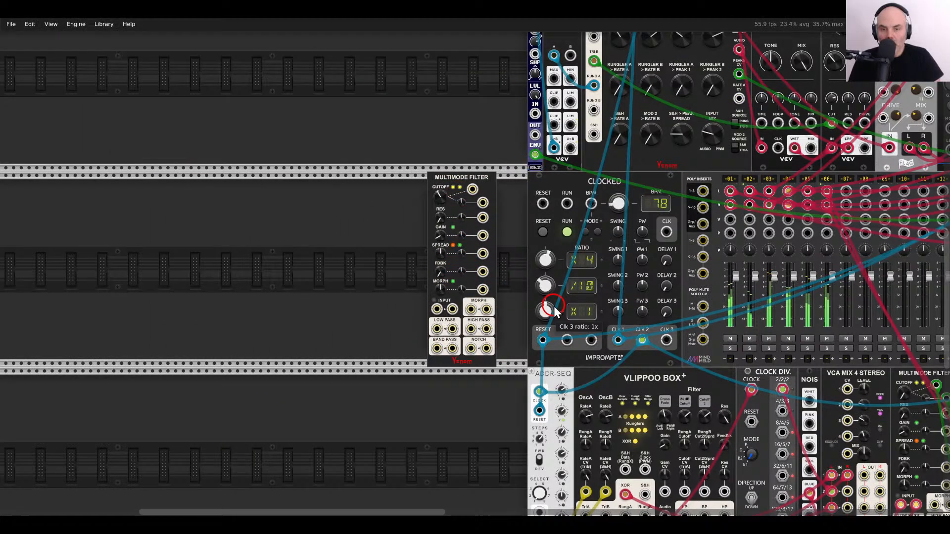
{"action": "left_click", "coordinate": [728, 349]}
{"action": "left_click_drag", "start_coordinate": [680, 319], "coordinate": [608, 305]}
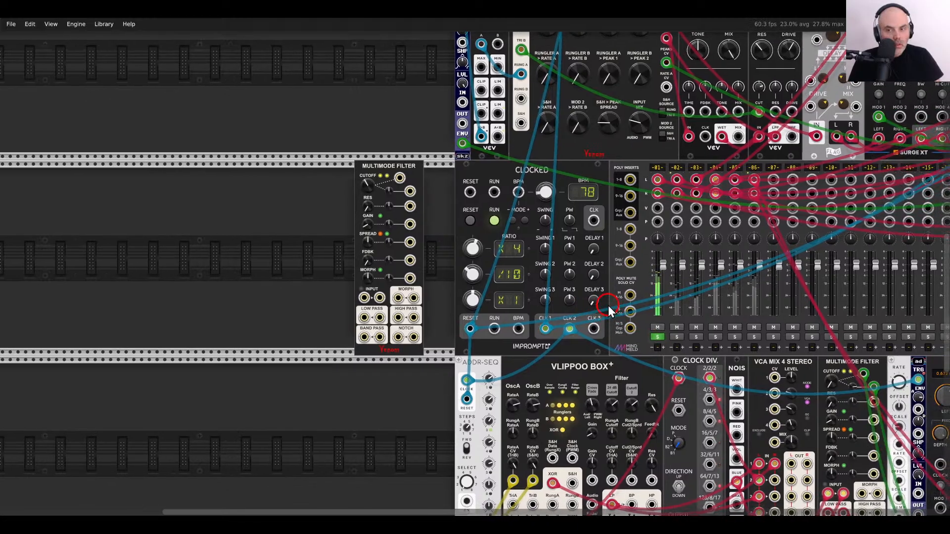
{"action": "scroll", "coordinate": [606, 292], "scroll_direction": "up", "scroll_amount": 2}
{"action": "left_click_drag", "start_coordinate": [337, 123], "coordinate": [404, 126]}
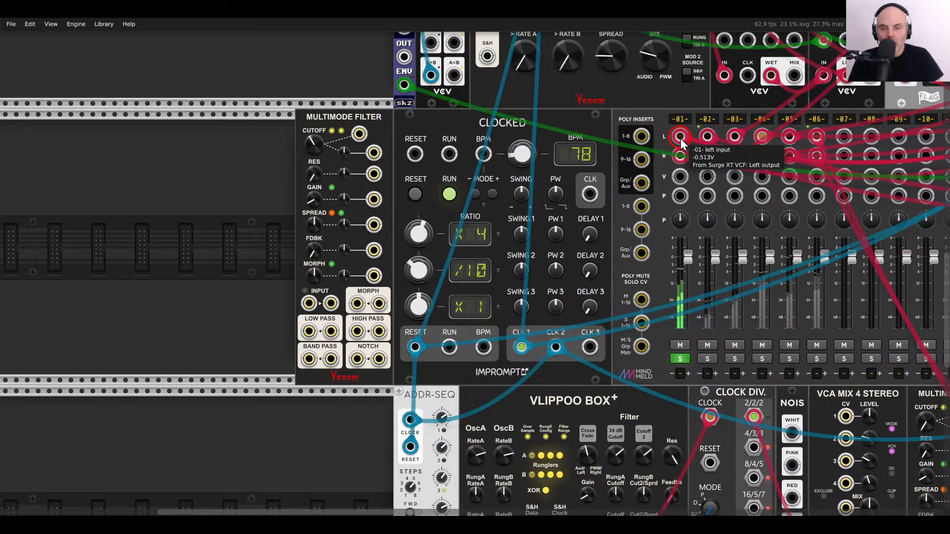
Route mixer channel 1's stereo source into the new Multimode Filter and patch its low-pass outputs back to channel 1.
{"action": "left_click_drag", "start_coordinate": [679, 138], "coordinate": [309, 304]}
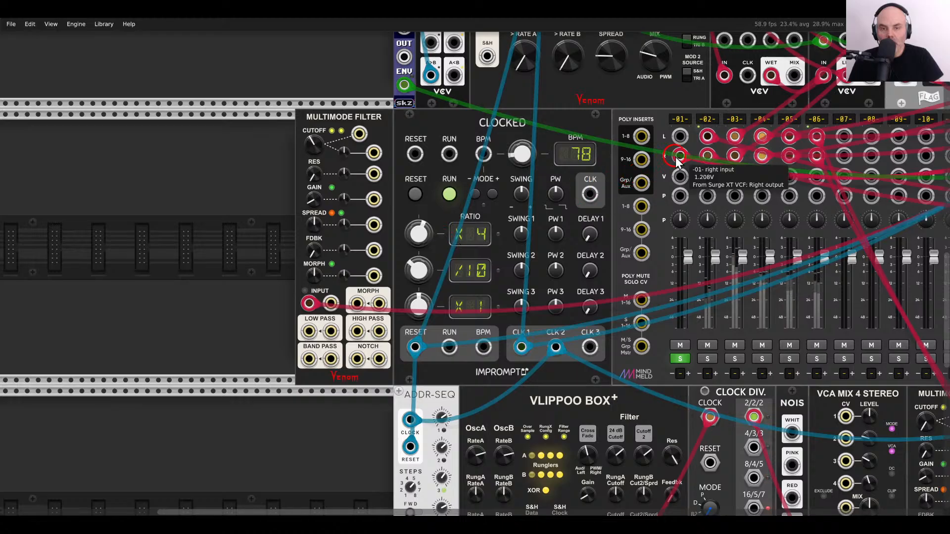
{"action": "left_click_drag", "start_coordinate": [680, 156], "coordinate": [330, 331]}
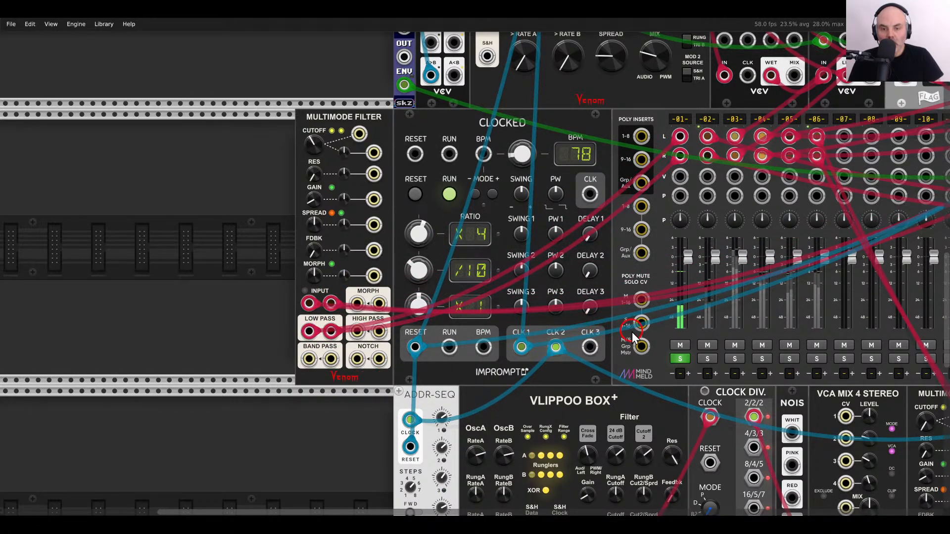
Listen to mixer channels 1, 2 and 3 by moving the solo from one to the next, ending on channel 3.
{"action": "left_click", "coordinate": [681, 358]}
{"action": "left_click", "coordinate": [707, 358]}
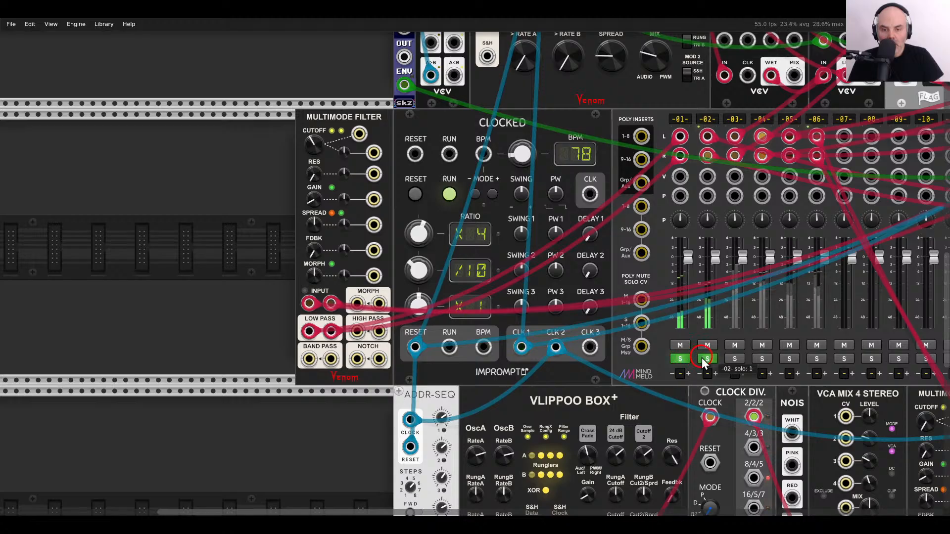
{"action": "left_click", "coordinate": [680, 357]}
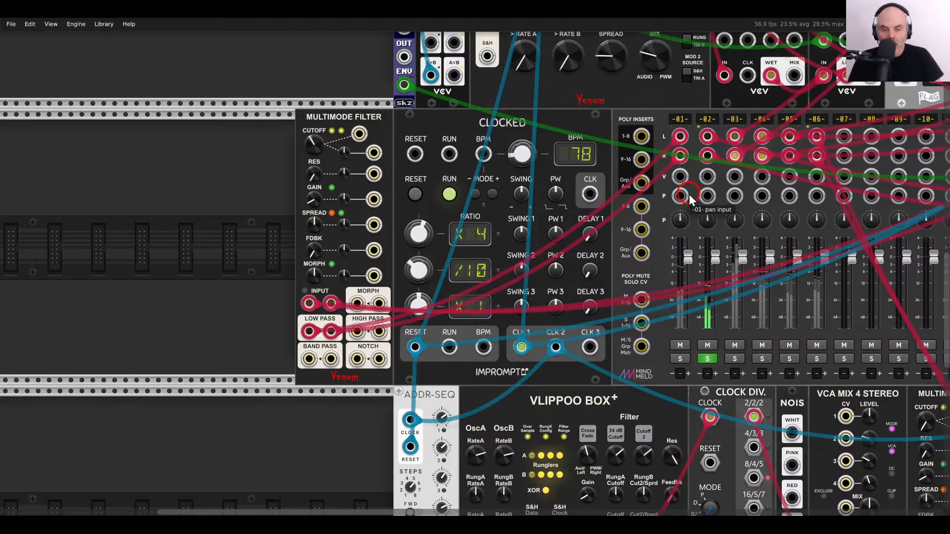
{"action": "left_click", "coordinate": [734, 359]}
{"action": "left_click", "coordinate": [708, 360]}
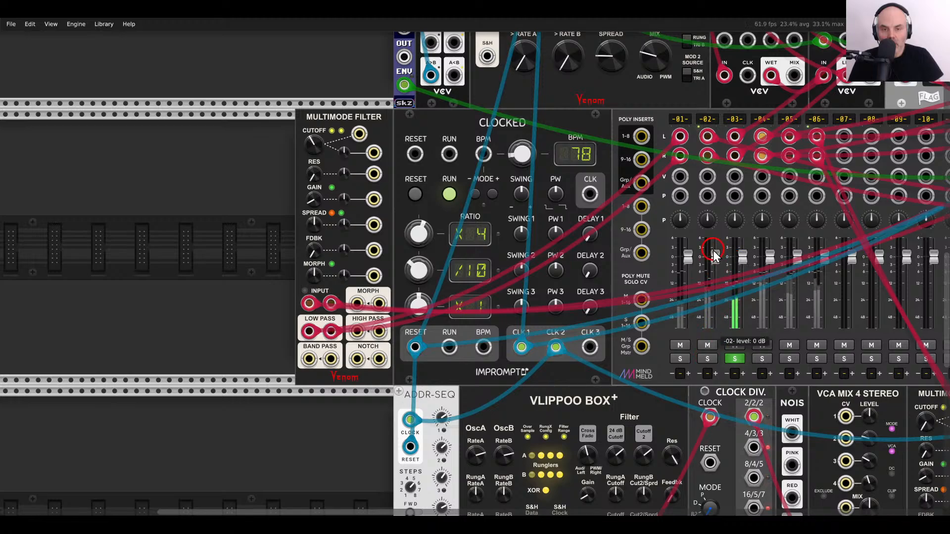
Duplicate the Multimode Filter beside Clocked and insert one of the pair on mixer channel 3 through its low-pass outputs.
{"action": "key", "text": "ctrl+d"}
{"action": "left_click_drag", "start_coordinate": [311, 128], "coordinate": [179, 121]}
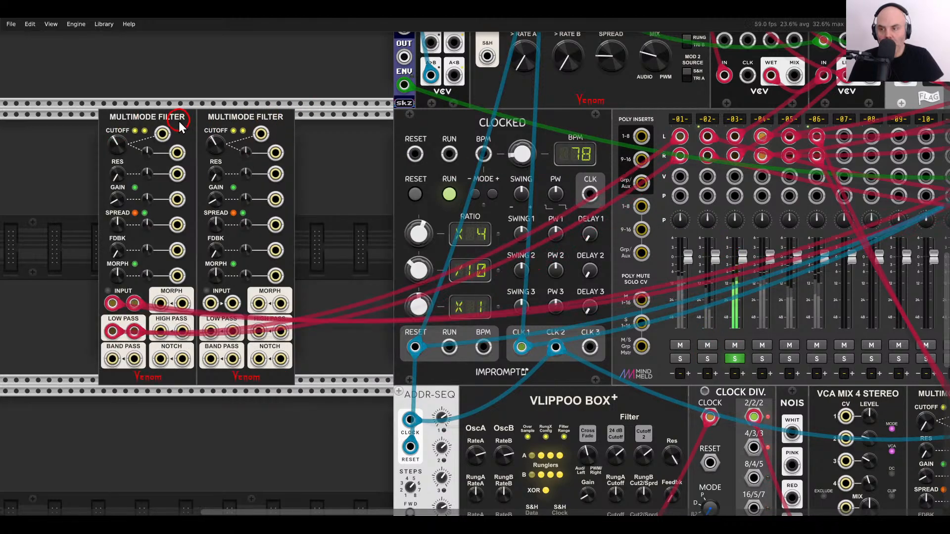
{"action": "left_click_drag", "start_coordinate": [735, 136], "coordinate": [210, 303]}
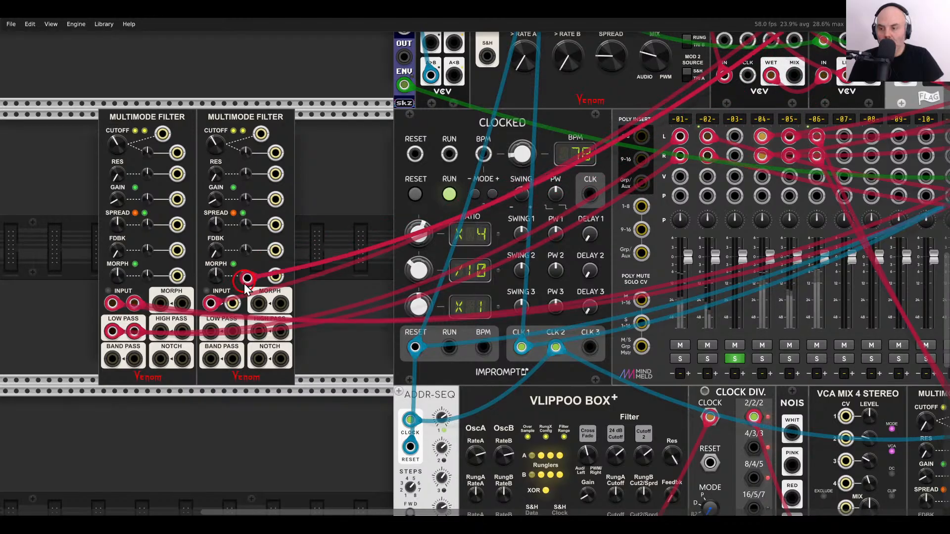
{"action": "mouse_move", "coordinate": [212, 331]}
{"action": "left_mouse_down"}
{"action": "mouse_move", "coordinate": [734, 137]}
{"action": "mouse_move", "coordinate": [280, 296]}
{"action": "mouse_move", "coordinate": [228, 335]}
{"action": "left_mouse_up"}
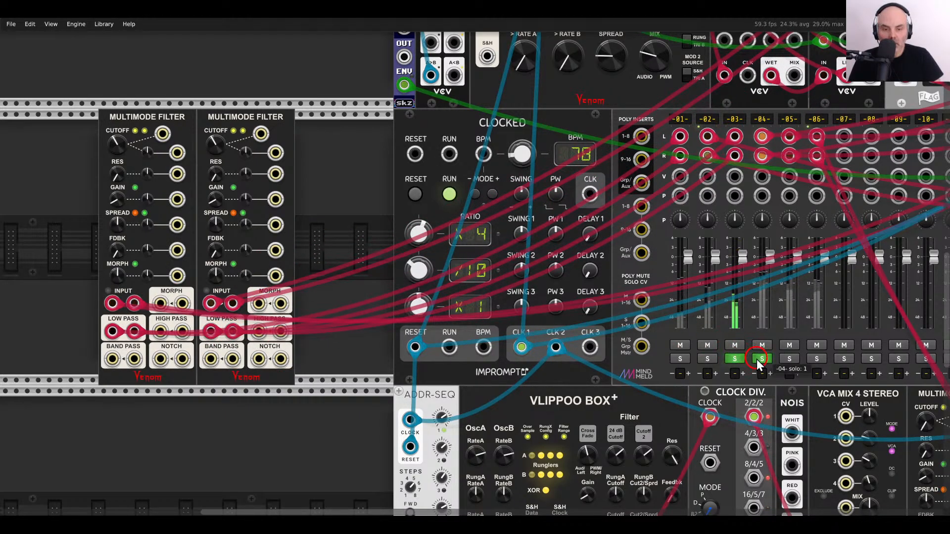
Listen to mixer channels 4, 5 and 6 with solo, and clear all the solos.
{"action": "left_click", "coordinate": [760, 359]}
{"action": "left_click", "coordinate": [735, 358]}
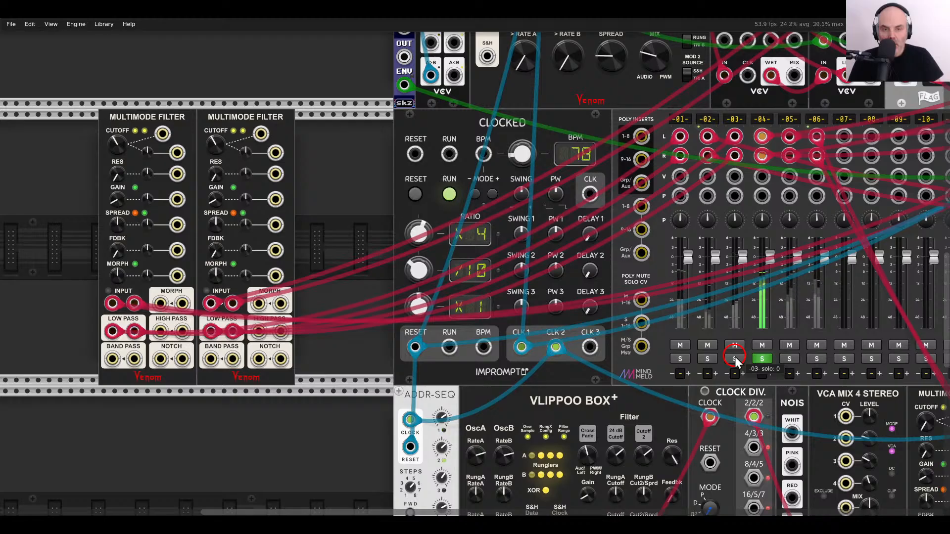
{"action": "left_click", "coordinate": [789, 359]}
{"action": "left_click", "coordinate": [790, 359]}
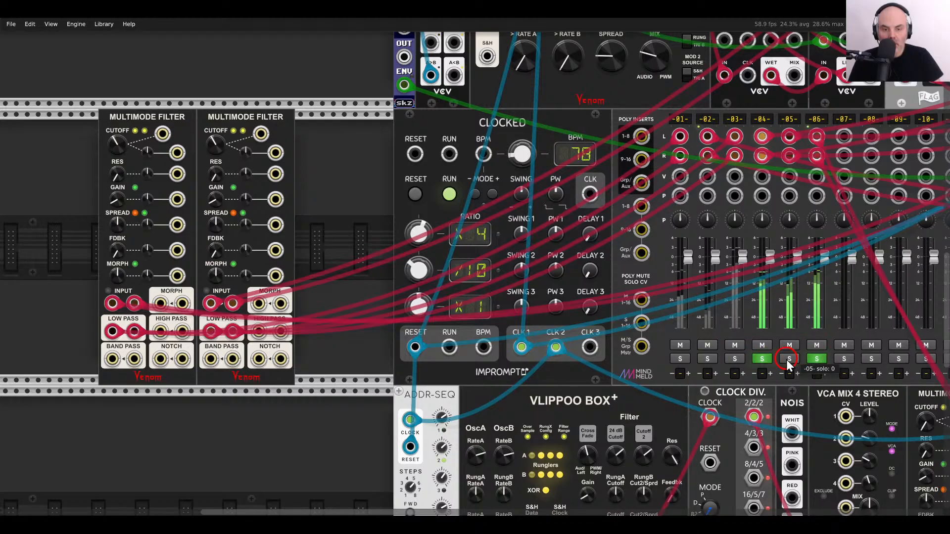
{"action": "left_click", "coordinate": [761, 358]}
Select both Multimode Filters together and move them directly against Clocked.
{"action": "left_click_drag", "start_coordinate": [365, 169], "coordinate": [174, 141]}
{"action": "left_click_drag", "start_coordinate": [171, 127], "coordinate": [257, 126]}
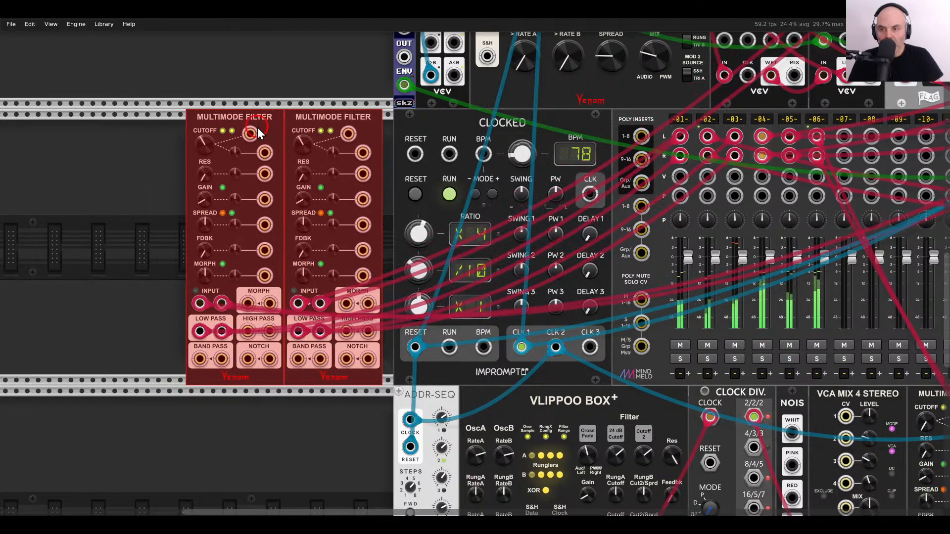
{"action": "left_click_drag", "start_coordinate": [233, 94], "coordinate": [295, 123]}
{"action": "left_click_drag", "start_coordinate": [297, 120], "coordinate": [324, 115]}
{"action": "left_click", "coordinate": [327, 93]}
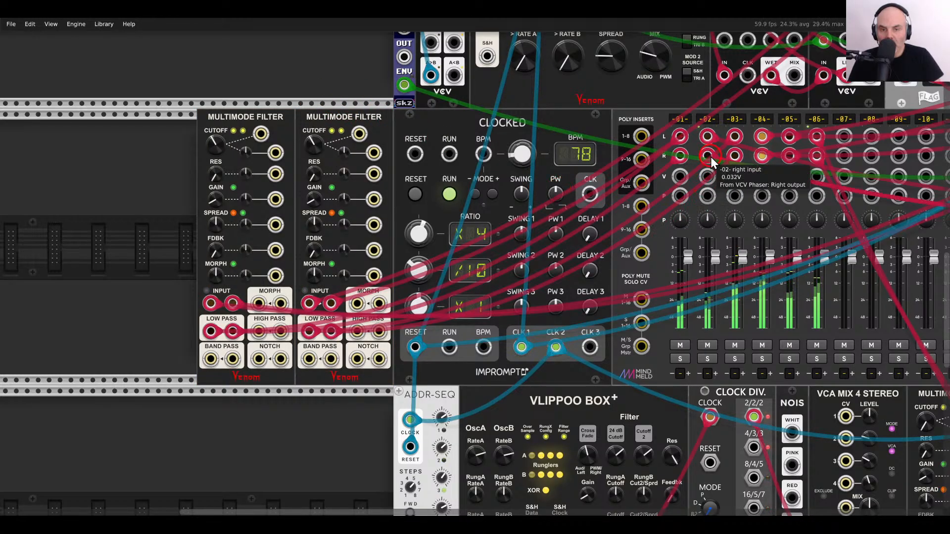
Solo mixer channel 2 and add a Multimode Filter directly to the right of the Phaser.
{"action": "left_click", "coordinate": [713, 360]}
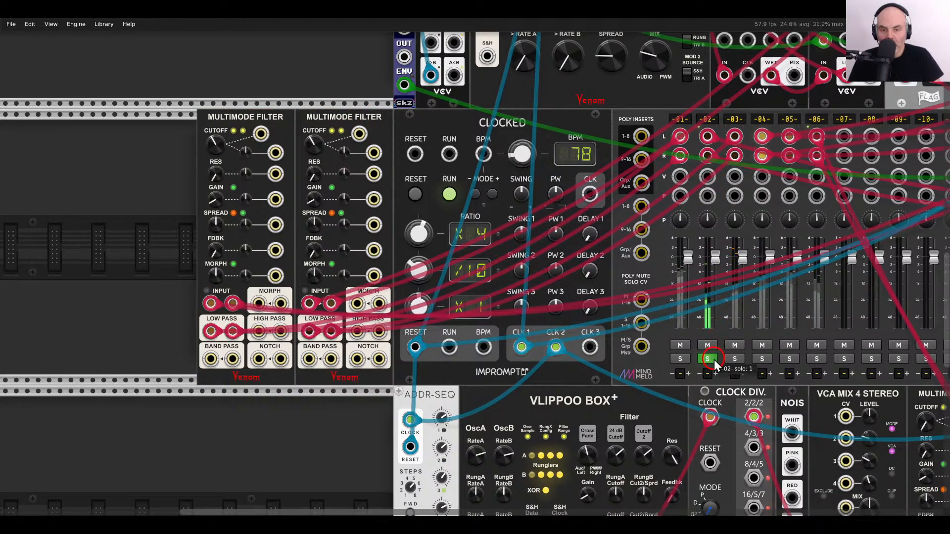
{"action": "left_click_drag", "start_coordinate": [757, 210], "coordinate": [293, 301]}
{"action": "scroll", "coordinate": [435, 273], "scroll_direction": "down", "scroll_amount": 2}
{"action": "left_click_drag", "start_coordinate": [644, 278], "coordinate": [218, 286]}
{"action": "scroll", "coordinate": [626, 195], "scroll_direction": "down", "scroll_amount": 2}
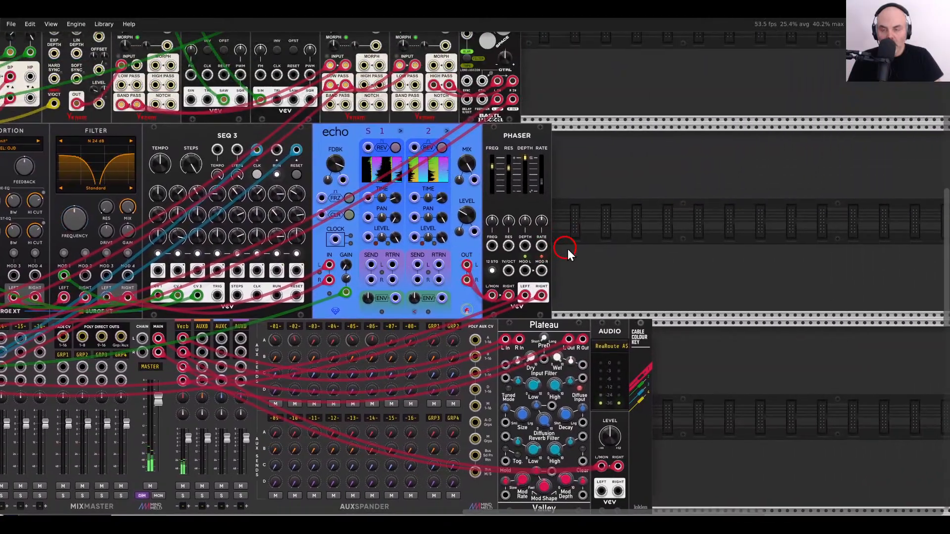
{"action": "right_click", "coordinate": [590, 224]}
{"action": "left_click", "coordinate": [75, 108]}
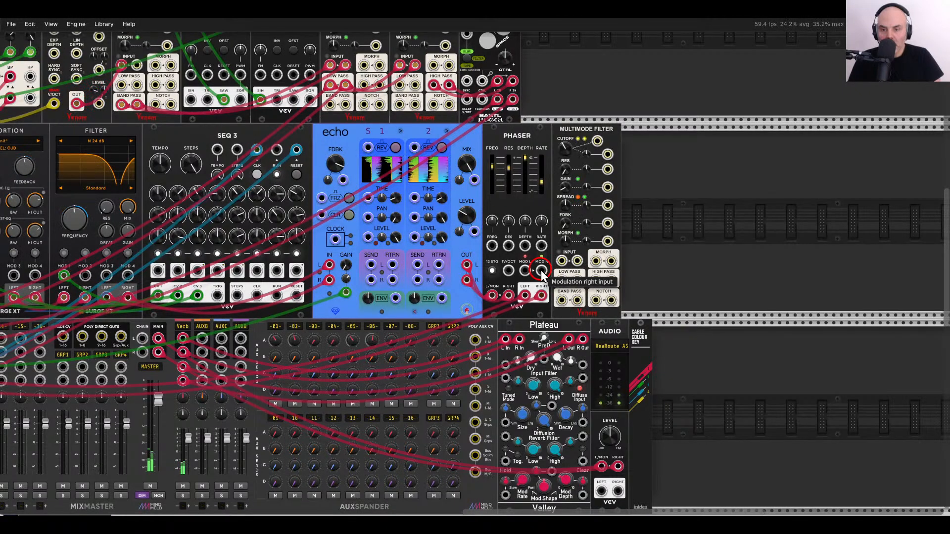
Route the Phaser's stereo output through the adjacent Multimode Filter's low-pass outputs and modulate its cutoff from an added Bogaudio WALK.
{"action": "scroll", "coordinate": [541, 270], "scroll_direction": "up", "scroll_amount": 2}
{"action": "left_click_drag", "start_coordinate": [544, 307], "coordinate": [571, 285]}
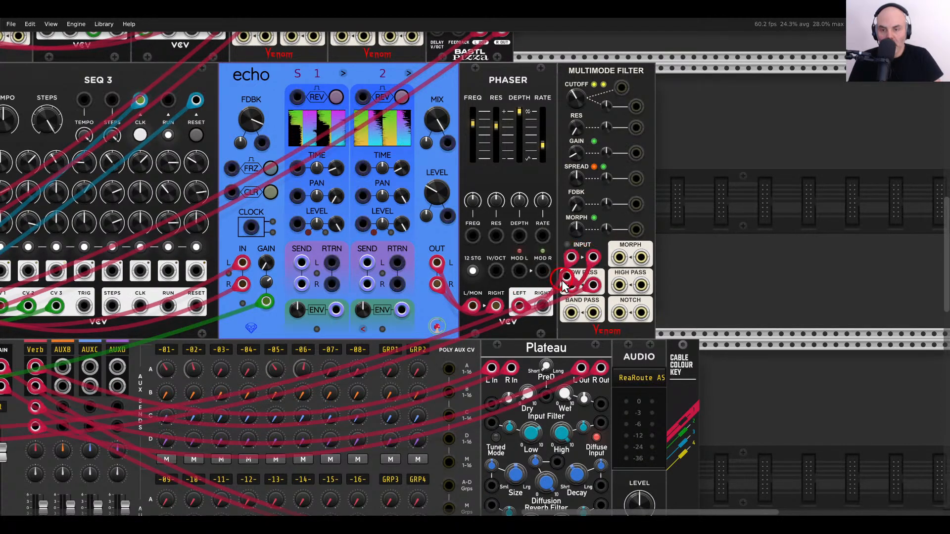
{"action": "right_click", "coordinate": [696, 195]}
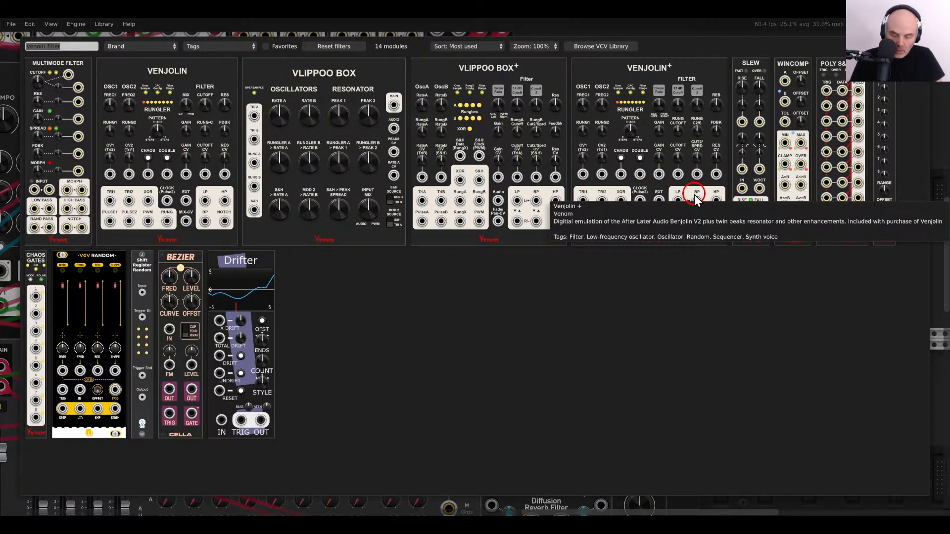
{"action": "type", "text": "walk"}
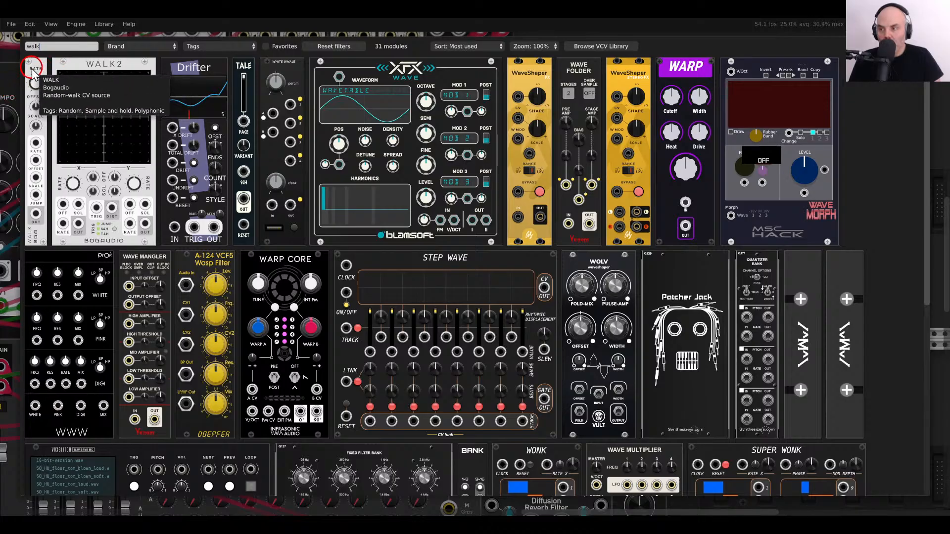
{"action": "left_click", "coordinate": [33, 71]}
{"action": "left_click_drag", "start_coordinate": [672, 294], "coordinate": [635, 108]}
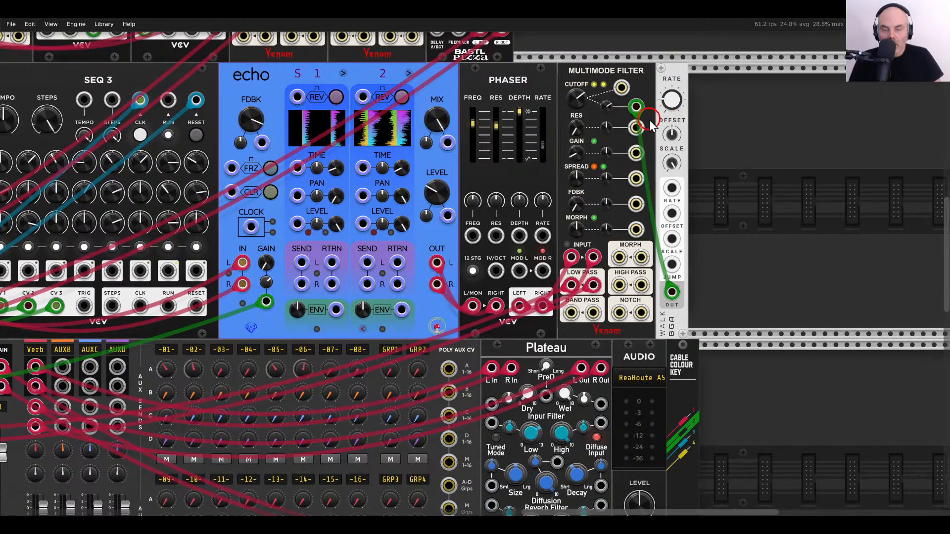
Lower the cutoff frequency of the leftmost Multimode Filter beside Clocked to about 1543 Hz.
{"action": "scroll", "coordinate": [584, 163], "scroll_direction": "down", "scroll_amount": 5}
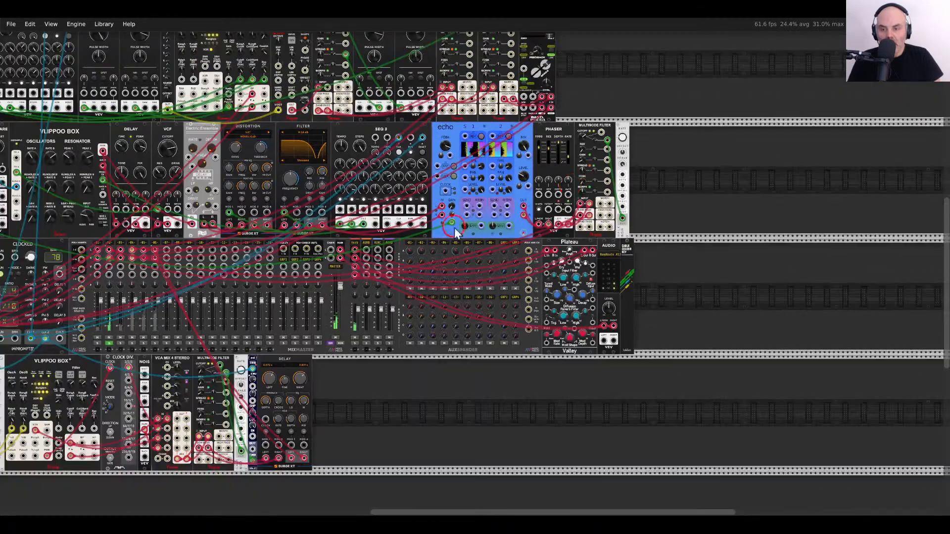
{"action": "left_click_drag", "start_coordinate": [282, 277], "coordinate": [658, 205]}
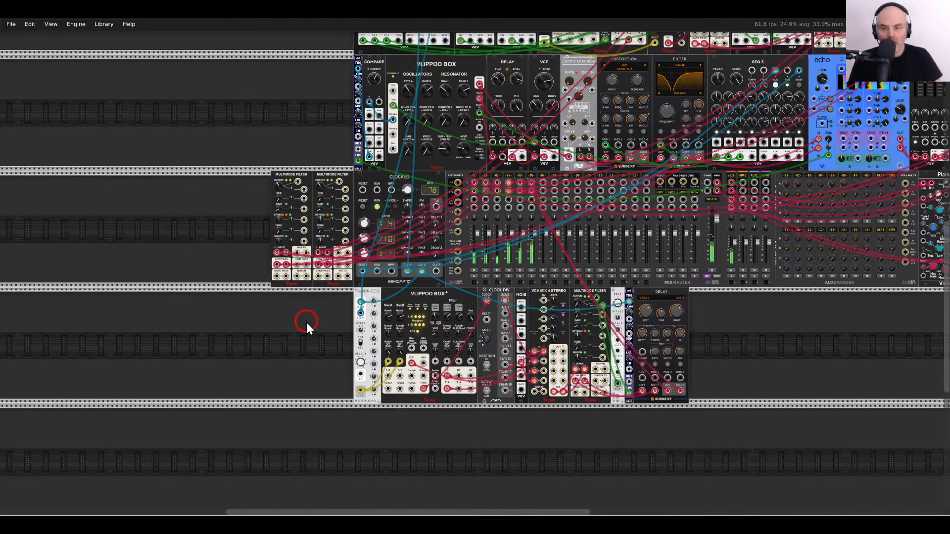
{"action": "scroll", "coordinate": [297, 298], "scroll_direction": "down", "scroll_amount": 1}
{"action": "left_click_drag", "start_coordinate": [647, 354], "coordinate": [579, 431]}
{"action": "left_click_drag", "start_coordinate": [210, 287], "coordinate": [196, 220]}
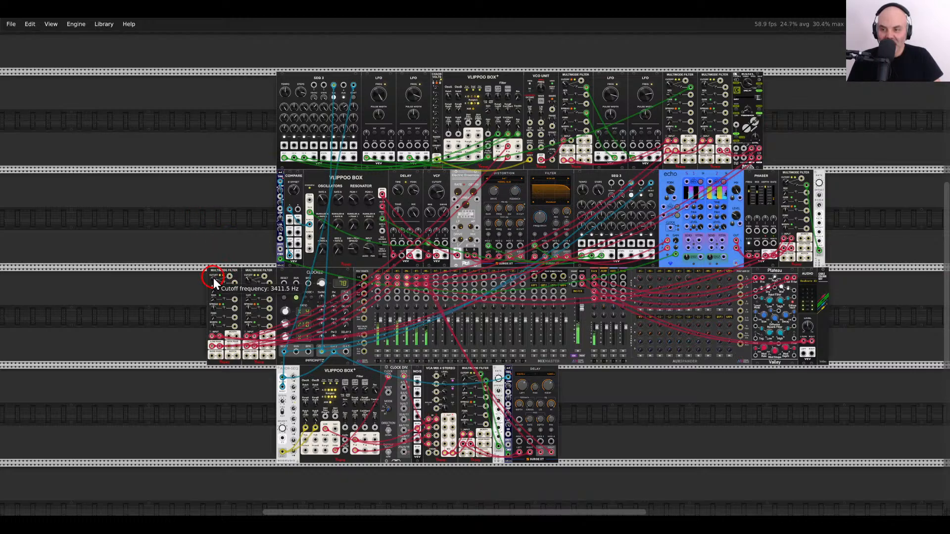
{"action": "left_click_drag", "start_coordinate": [212, 279], "coordinate": [225, 247]}
{"action": "left_click", "coordinate": [211, 279]}
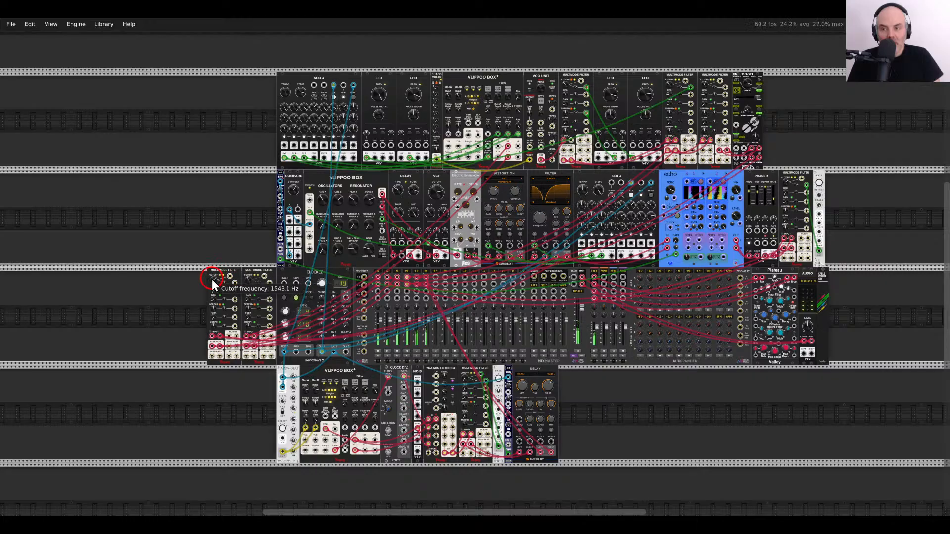
{"action": "left_click_drag", "start_coordinate": [213, 290], "coordinate": [213, 291]}
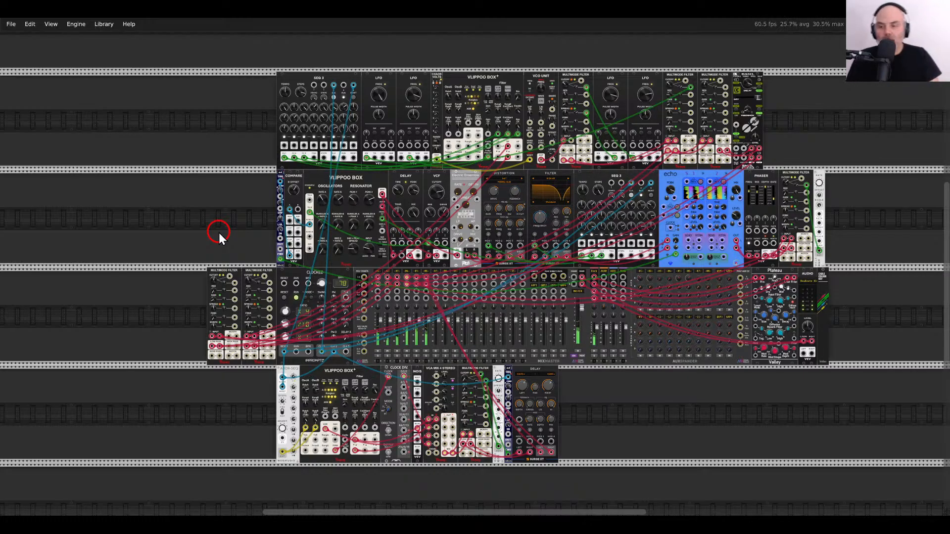
Add a Vlippoo Box in the empty space of the bottom row, to the right of the Delay.
{"action": "left_click_drag", "start_coordinate": [647, 402], "coordinate": [532, 265]}
{"action": "scroll", "coordinate": [553, 279], "scroll_direction": "up", "scroll_amount": 3}
{"action": "right_click", "coordinate": [553, 278]}
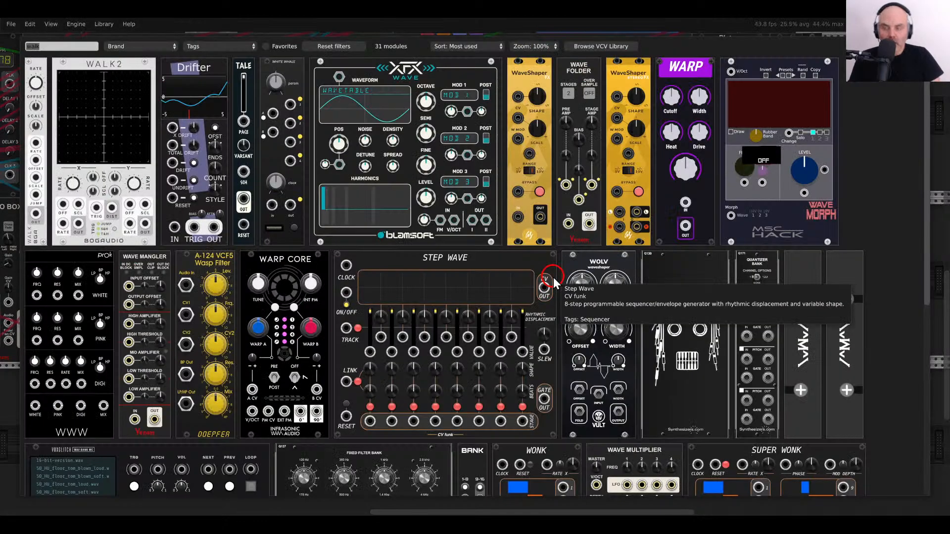
{"action": "type", "text": "vlippo"}
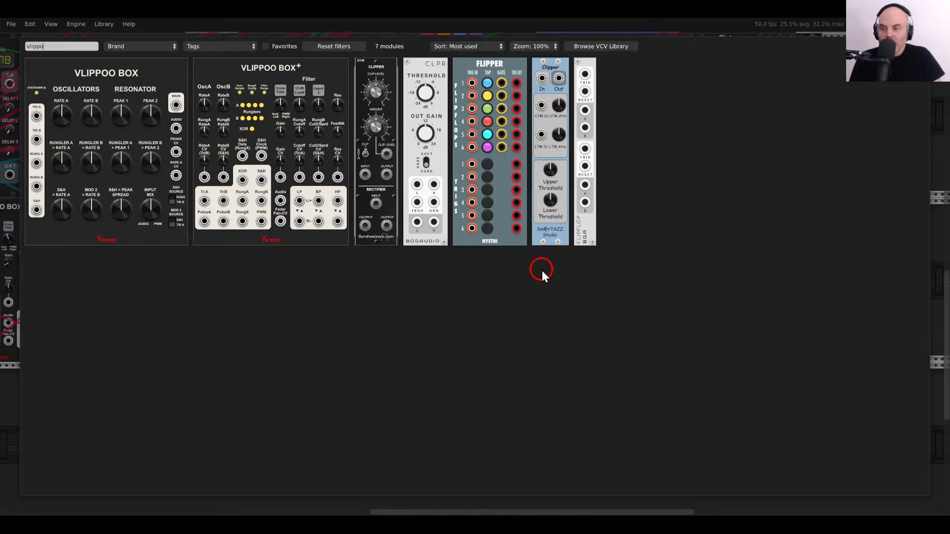
{"action": "left_click_drag", "start_coordinate": [178, 124], "coordinate": [525, 263]}
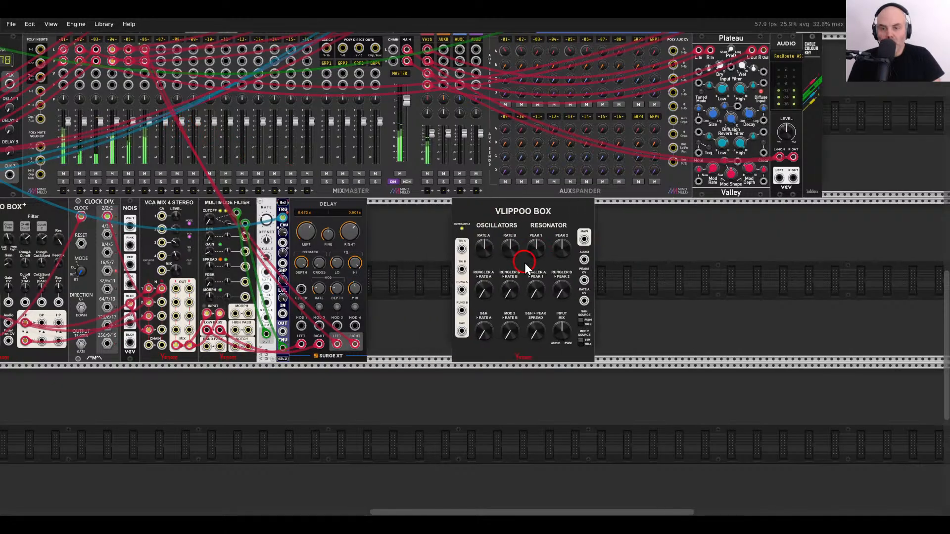
Add a VCV Kick directly to the right of the new Vlippoo Box and patch the box's MAIN output to its TRIG input.
{"action": "right_click", "coordinate": [641, 285]}
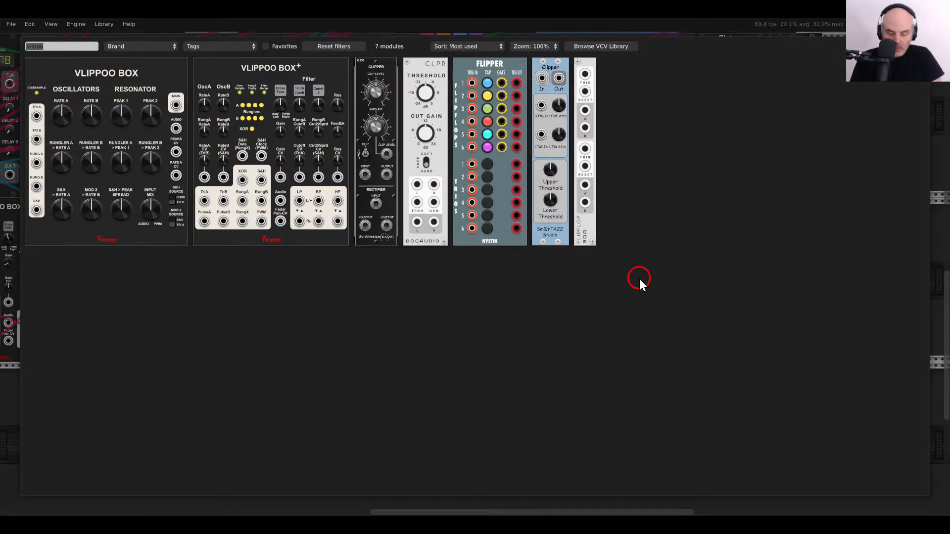
{"action": "key", "text": "BackSpace"}
{"action": "scroll", "coordinate": [641, 286], "scroll_direction": "down", "scroll_amount": 10}
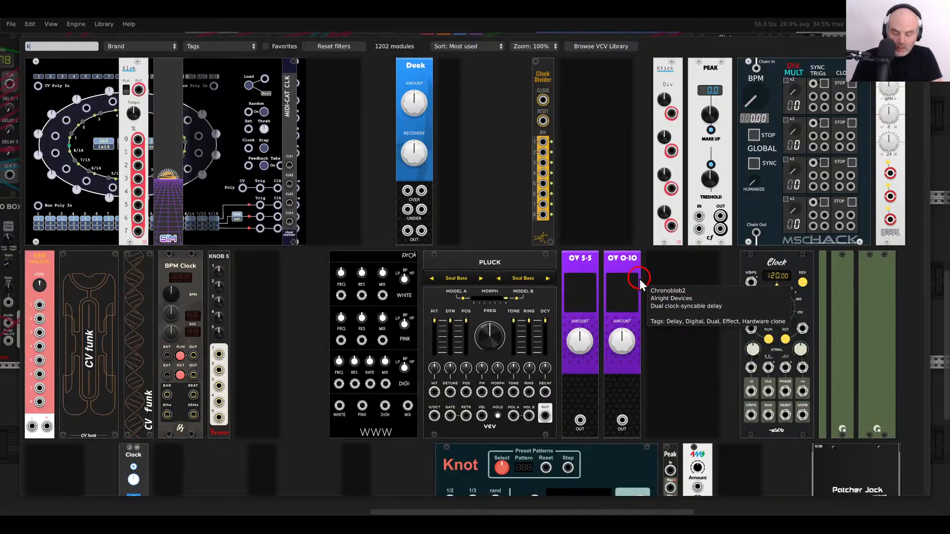
{"action": "key", "text": "Escape"}
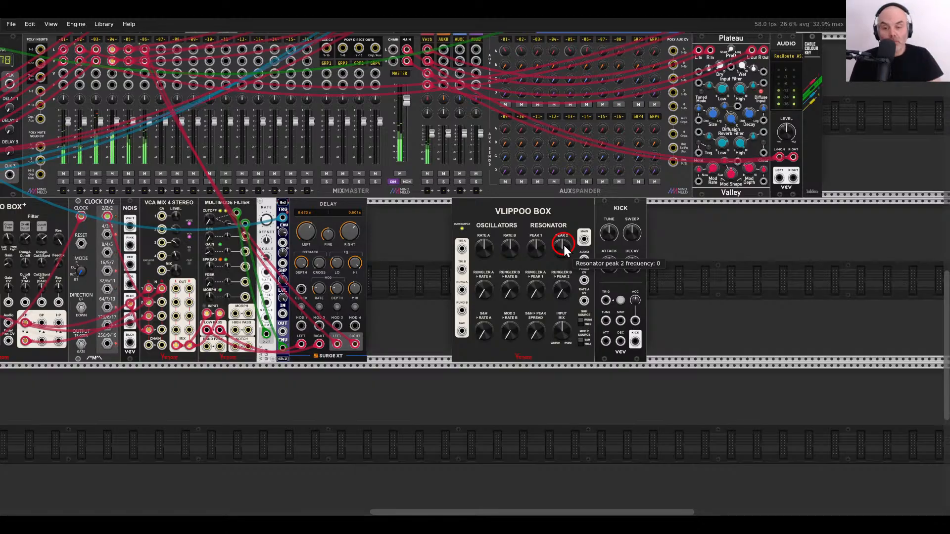
{"action": "scroll", "coordinate": [565, 291], "scroll_direction": "up", "scroll_amount": 3}
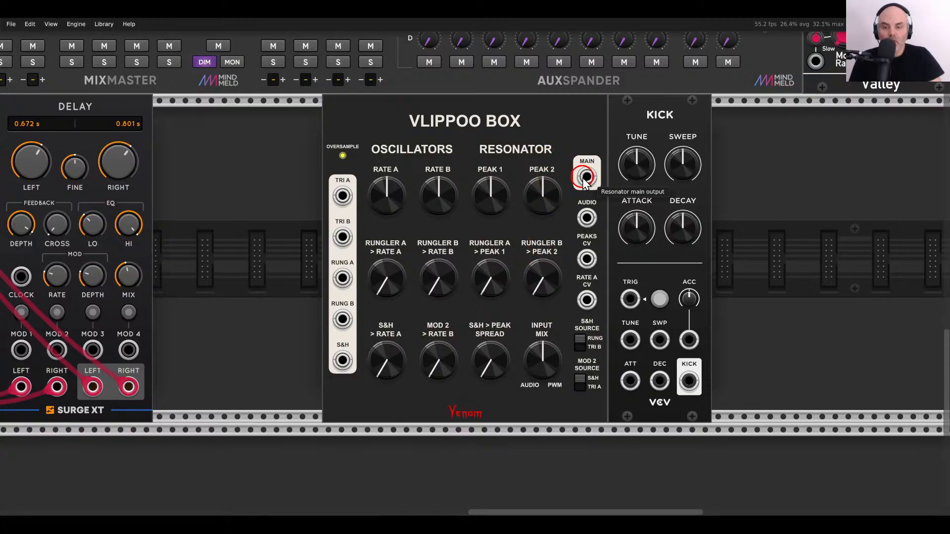
{"action": "left_click_drag", "start_coordinate": [586, 177], "coordinate": [630, 299]}
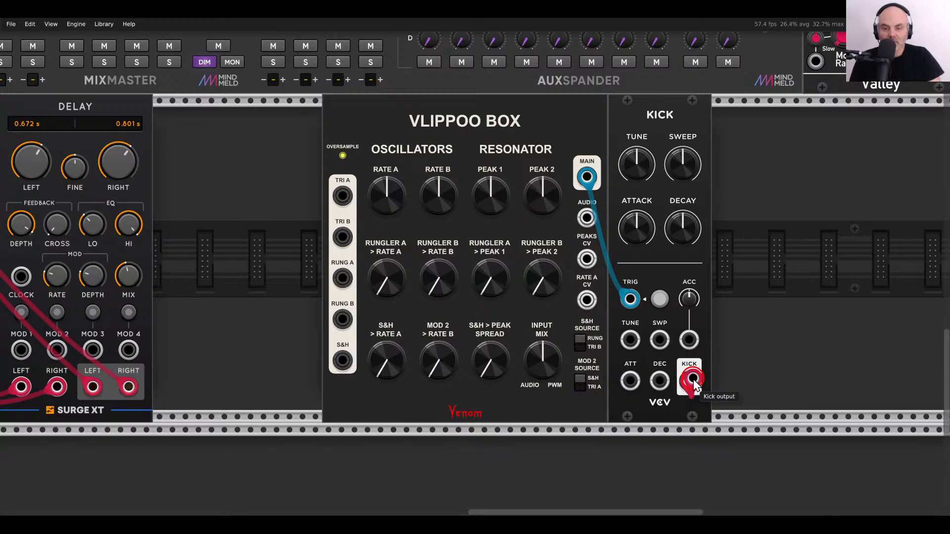
Patch the Kick module's output to the left input of MixMaster track 7.
{"action": "left_click_drag", "start_coordinate": [693, 379], "coordinate": [259, 102]}
{"action": "scroll", "coordinate": [693, 379], "scroll_direction": "left", "scroll_amount": 10}
{"action": "scroll", "coordinate": [702, 387], "scroll_direction": "up", "scroll_amount": 6}
{"action": "scroll", "coordinate": [289, 266], "scroll_direction": "right", "scroll_amount": 10}
{"action": "scroll", "coordinate": [432, 229], "scroll_direction": "down", "scroll_amount": 6}
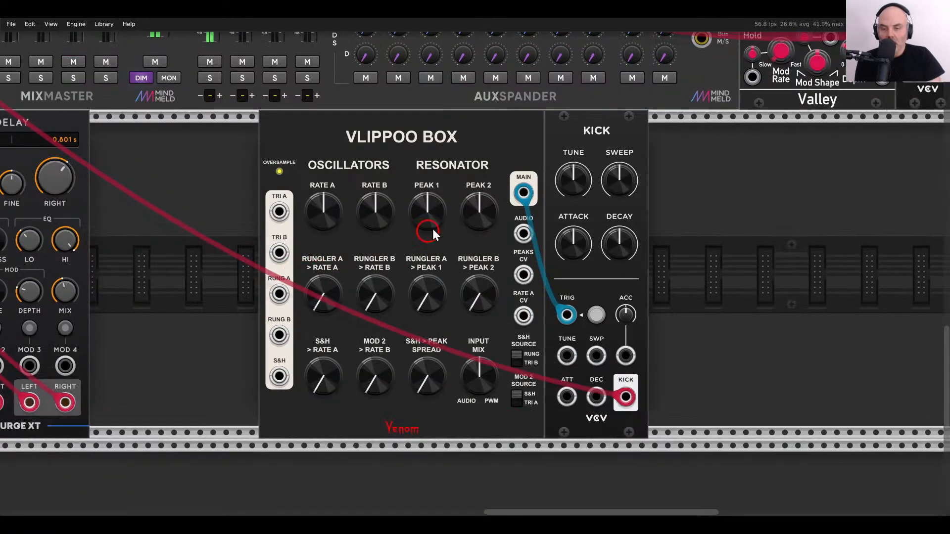
Raise the Vlippoo Box's Peak 1 and Peak 2 resonator frequencies and set its volume option to Full.
{"action": "left_click_drag", "start_coordinate": [433, 228], "coordinate": [484, 198]}
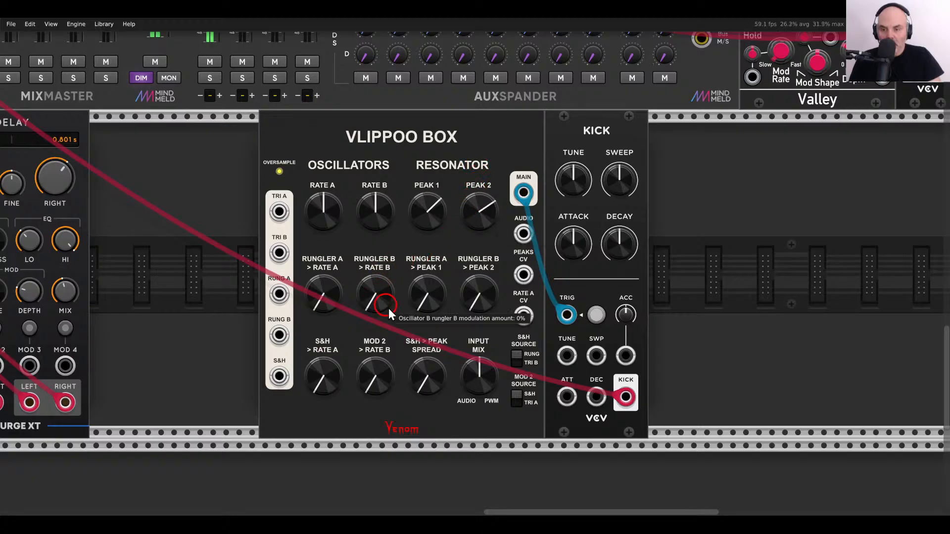
{"action": "right_click", "coordinate": [442, 150]}
{"action": "mouse_move", "coordinate": [491, 293]}
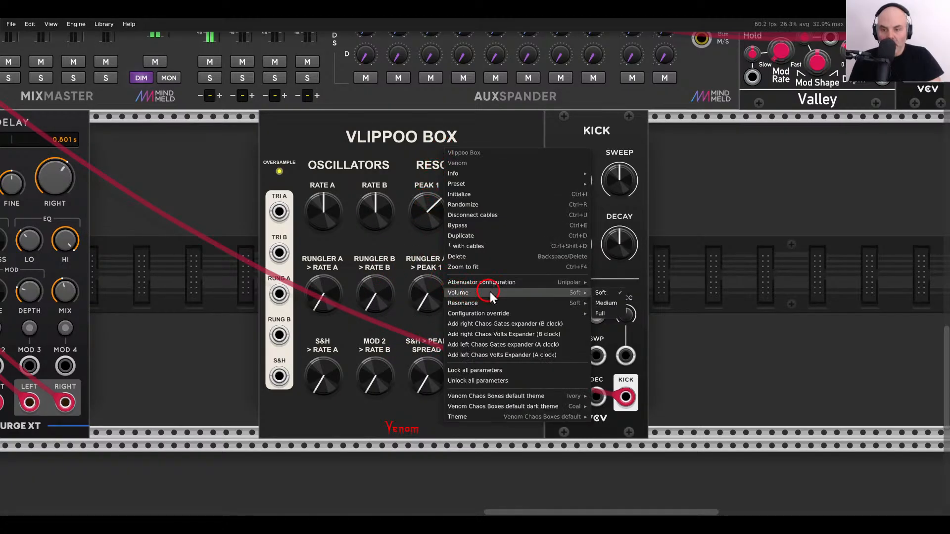
{"action": "left_click", "coordinate": [609, 311]}
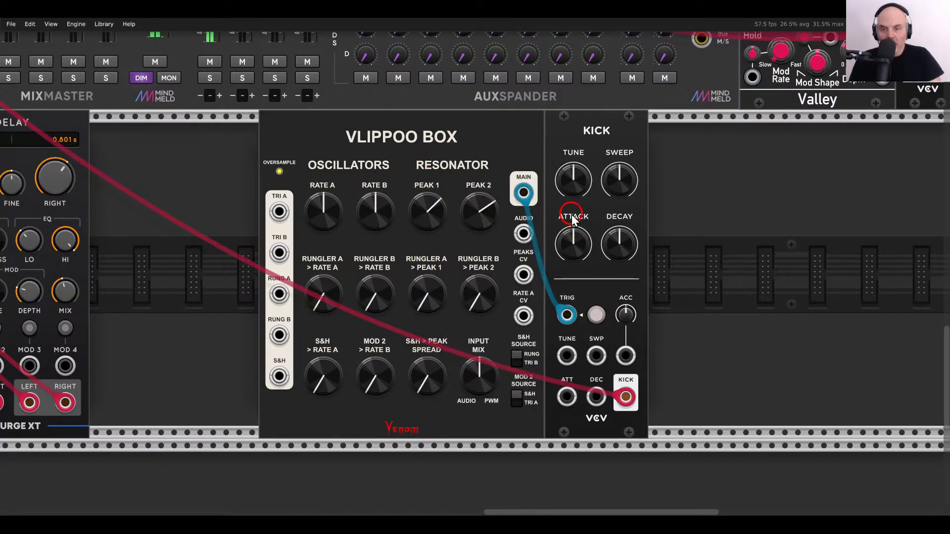
Shape the Kick with 100% attack, shorter decay and more sweep, and lower oscillator Rate A and Rate B, with Rate B at about -1.99.
{"action": "left_click_drag", "start_coordinate": [573, 221], "coordinate": [580, 130]}
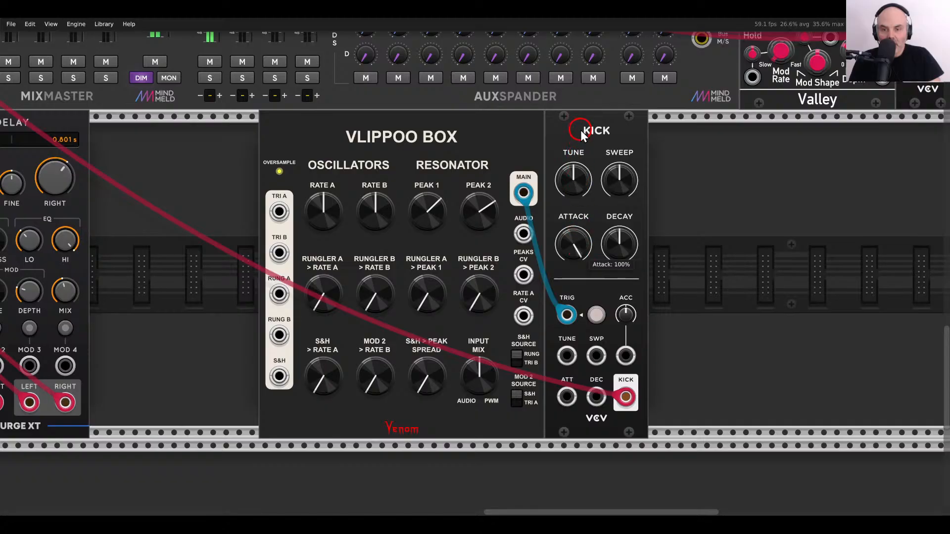
{"action": "left_click_drag", "start_coordinate": [617, 245], "coordinate": [625, 272]}
{"action": "left_click_drag", "start_coordinate": [620, 182], "coordinate": [571, 171]}
{"action": "left_click_drag", "start_coordinate": [339, 241], "coordinate": [379, 230]}
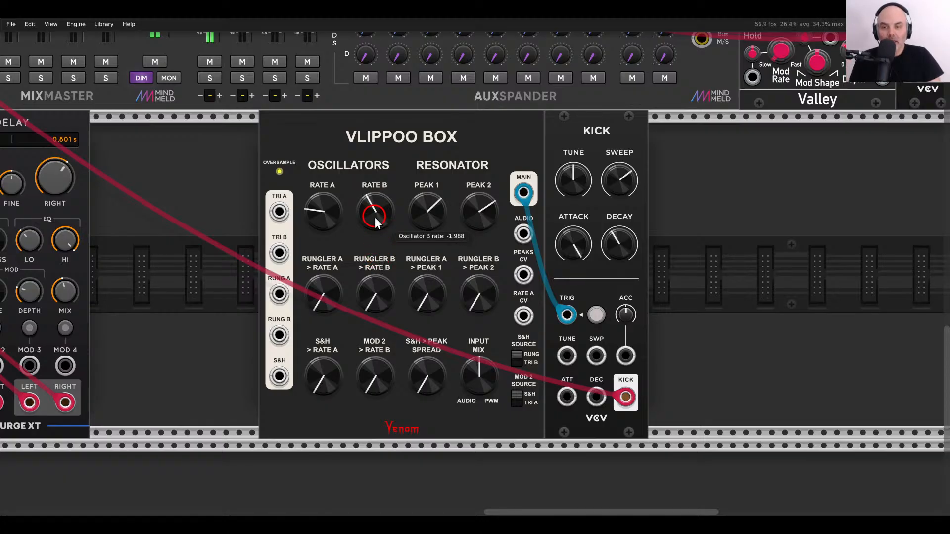
Solo the kick's track on the MixMaster.
{"action": "left_click_drag", "start_coordinate": [212, 119], "coordinate": [716, 148]}
{"action": "left_click", "coordinate": [194, 106]}
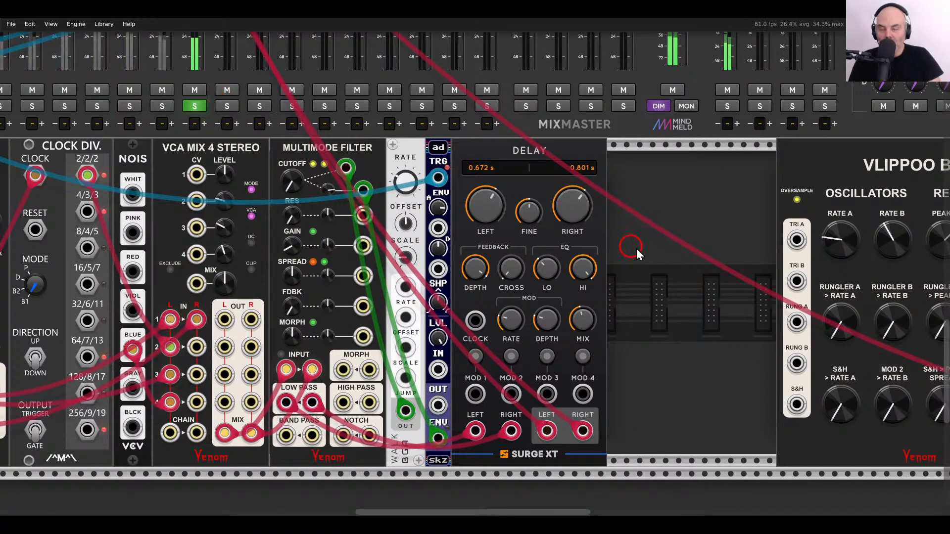
{"action": "left_click_drag", "start_coordinate": [648, 257], "coordinate": [206, 147]}
{"action": "scroll", "coordinate": [588, 161], "scroll_direction": "up", "scroll_amount": 1}
{"action": "scroll", "coordinate": [562, 219], "scroll_direction": "up", "scroll_amount": 2}
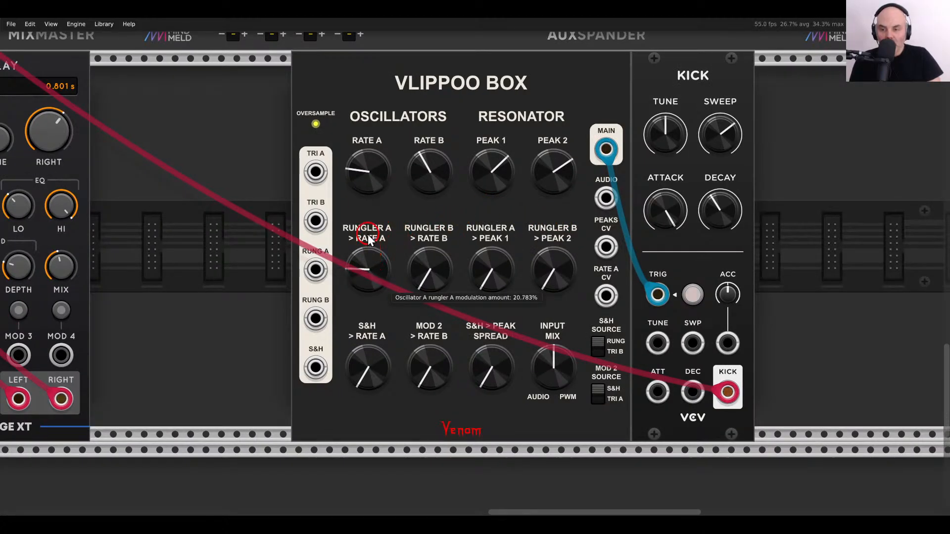
Increase the Rungler A > Rate A and Rungler B > Rate B modulation, readjust the oscillator rates, and turn Input Mix fully to PWM.
{"action": "left_click_drag", "start_coordinate": [372, 266], "coordinate": [372, 223]}
{"action": "left_click_drag", "start_coordinate": [418, 254], "coordinate": [421, 204]}
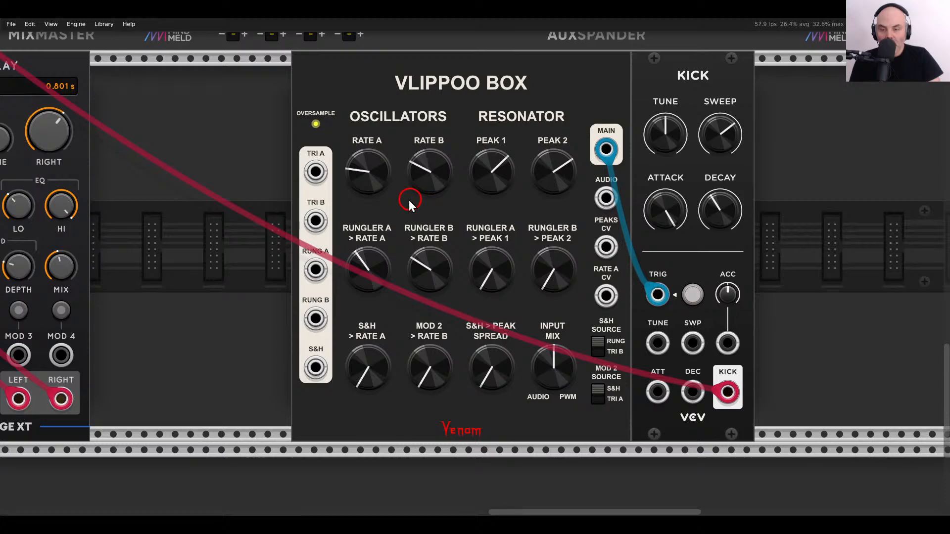
{"action": "mouse_move", "coordinate": [366, 175]}
{"action": "left_mouse_down"}
{"action": "mouse_move", "coordinate": [361, 144]}
{"action": "mouse_move", "coordinate": [360, 168]}
{"action": "left_mouse_up"}
{"action": "left_click_drag", "start_coordinate": [568, 378], "coordinate": [539, 252]}
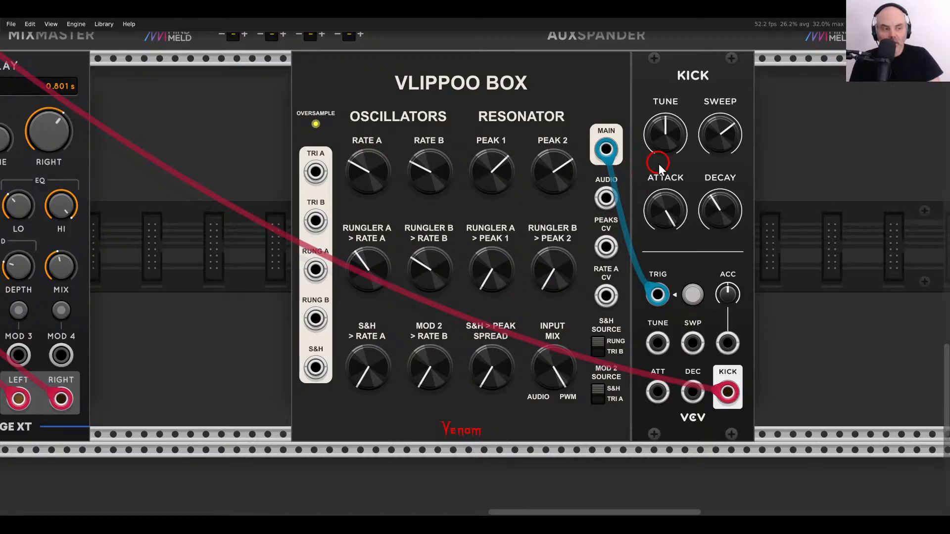
Try higher settings for the Kick's tune, oscillator Rate B and resonator Peak 1.
{"action": "left_click_drag", "start_coordinate": [660, 150], "coordinate": [666, 116]}
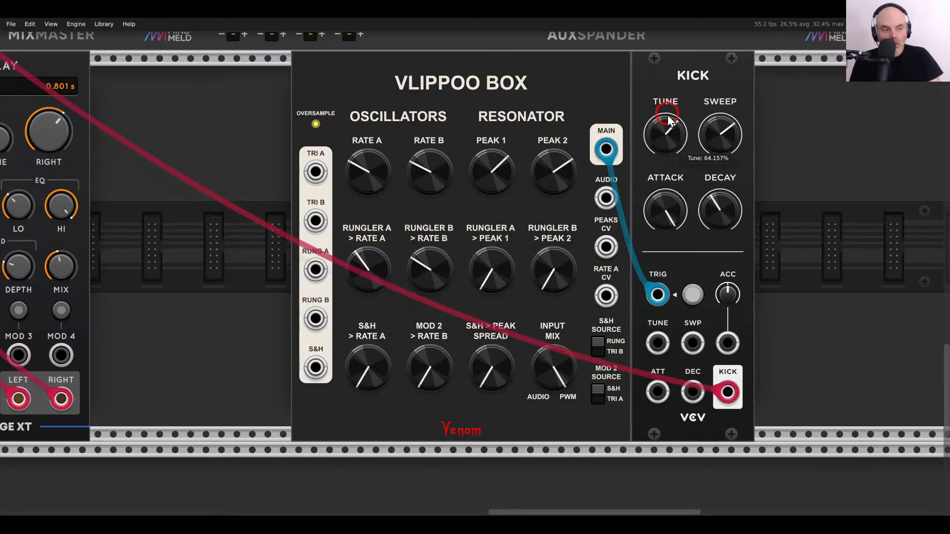
{"action": "double_click", "coordinate": [674, 134]}
{"action": "left_click", "coordinate": [417, 187]}
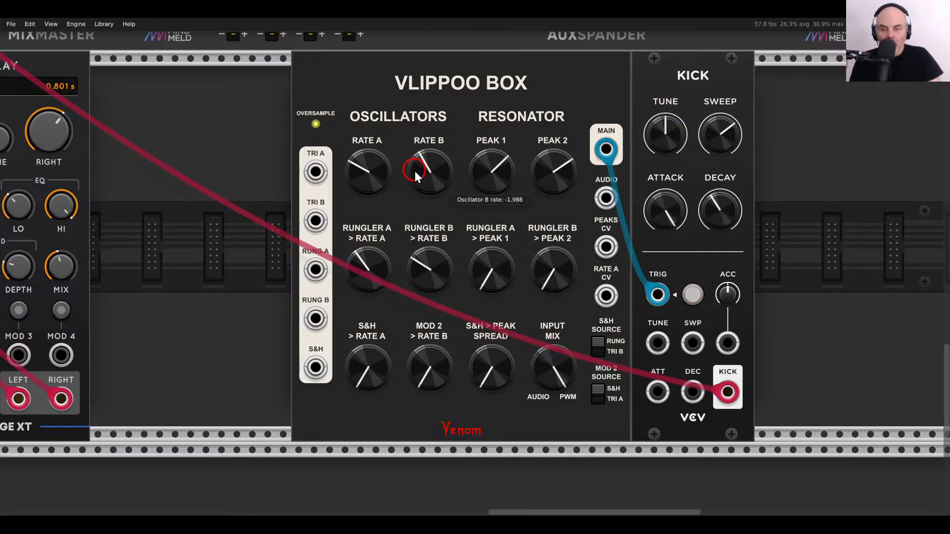
{"action": "left_click_drag", "start_coordinate": [491, 173], "coordinate": [494, 166]}
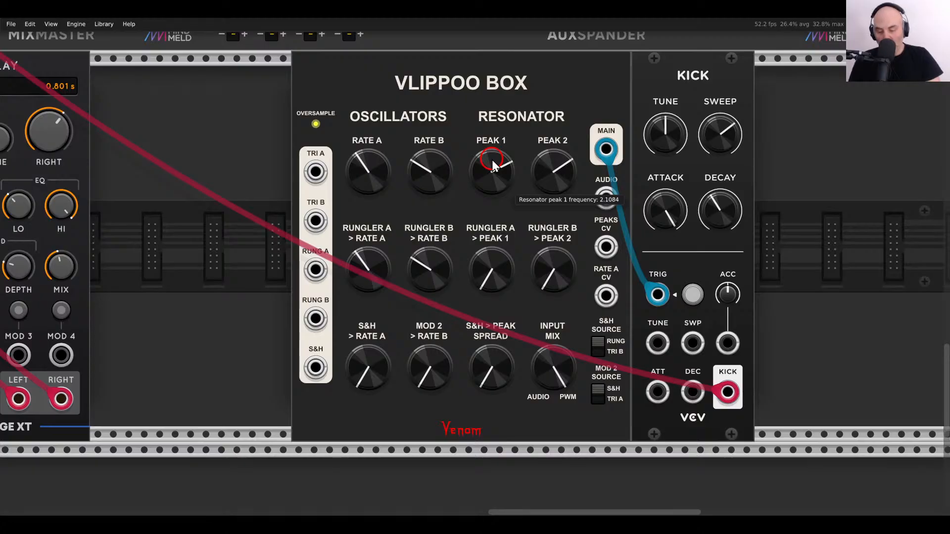
{"action": "key", "text": "ctrl+z"}
Raise oscillator Rate A and increase the Rungler A > Rate A, Rungler B > Rate B and Mod 2 > Rate B amounts.
{"action": "left_click", "coordinate": [367, 180]}
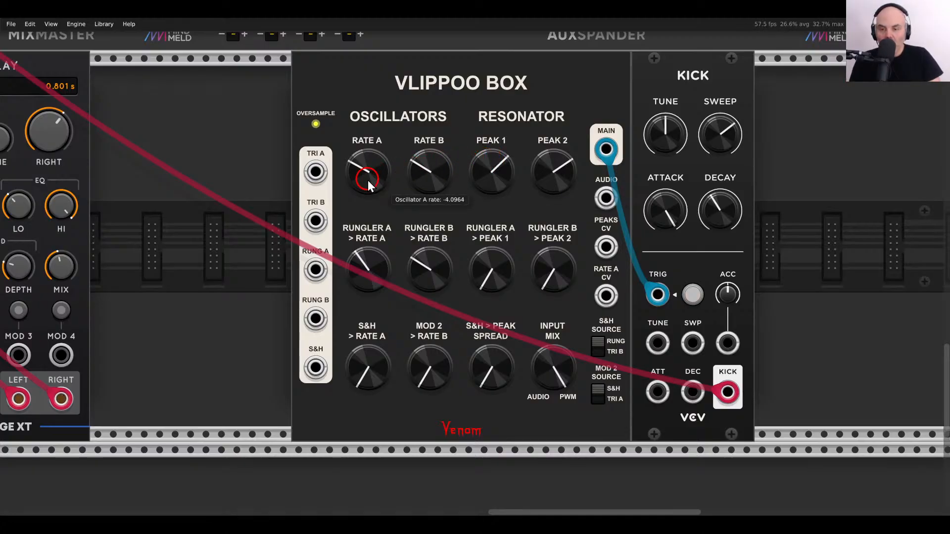
{"action": "mouse_move", "coordinate": [367, 182]}
{"action": "left_mouse_down"}
{"action": "mouse_move", "coordinate": [357, 76]}
{"action": "mouse_move", "coordinate": [366, 170]}
{"action": "mouse_move", "coordinate": [355, 141]}
{"action": "mouse_move", "coordinate": [367, 175]}
{"action": "left_mouse_up"}
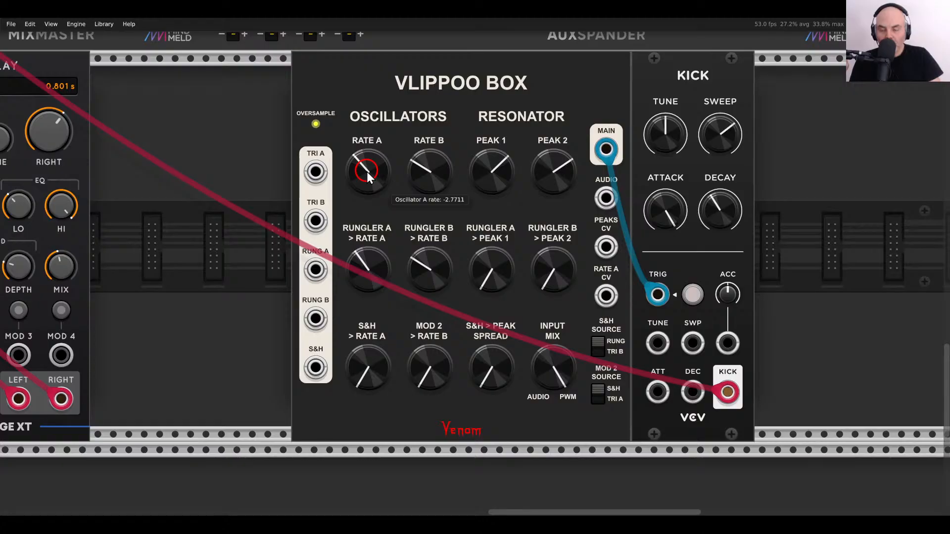
{"action": "left_click_drag", "start_coordinate": [363, 252], "coordinate": [365, 167]}
{"action": "left_click_drag", "start_coordinate": [424, 262], "coordinate": [427, 254]}
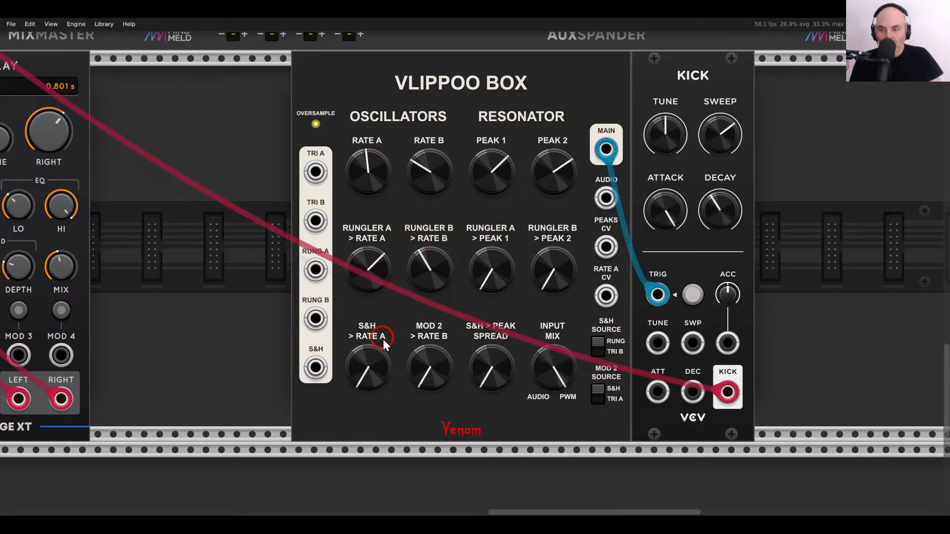
{"action": "left_click_drag", "start_coordinate": [421, 354], "coordinate": [411, 310]}
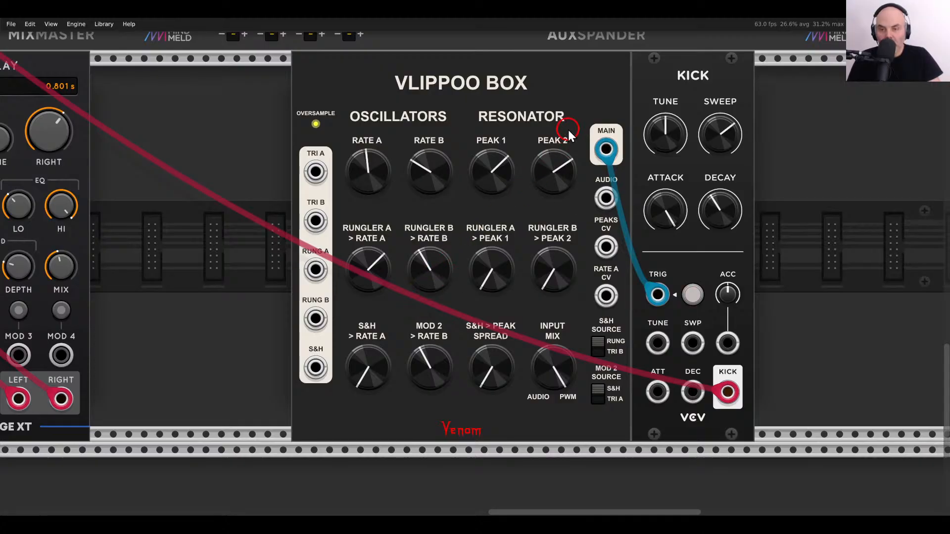
Try the High oversampling setting on the Vlippoo Box.
{"action": "scroll", "coordinate": [562, 125], "scroll_direction": "down", "scroll_amount": 2}
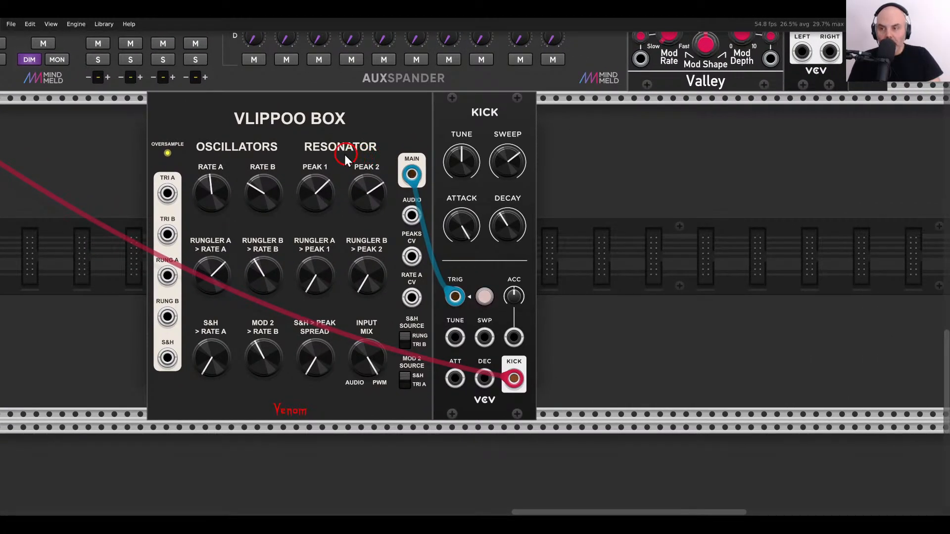
{"action": "left_click", "coordinate": [167, 152]}
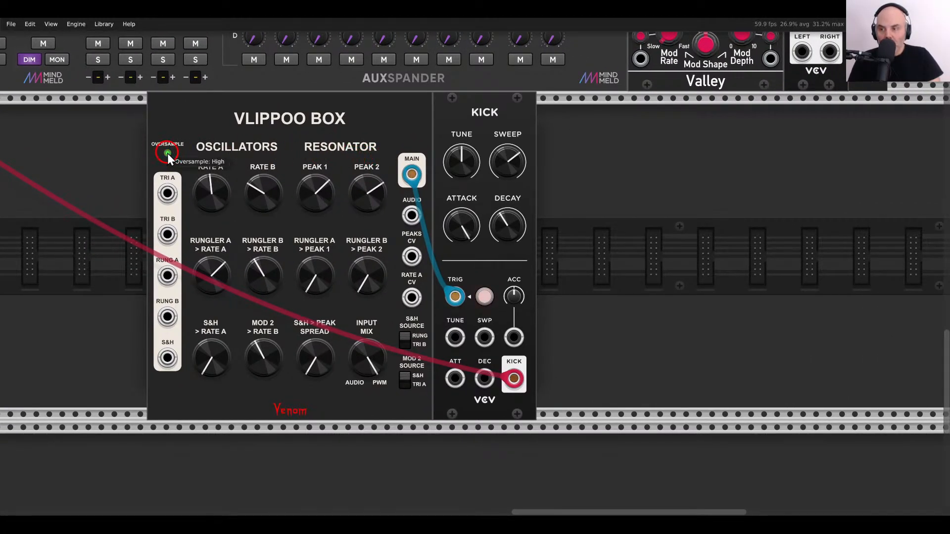
{"action": "left_click", "coordinate": [168, 153]}
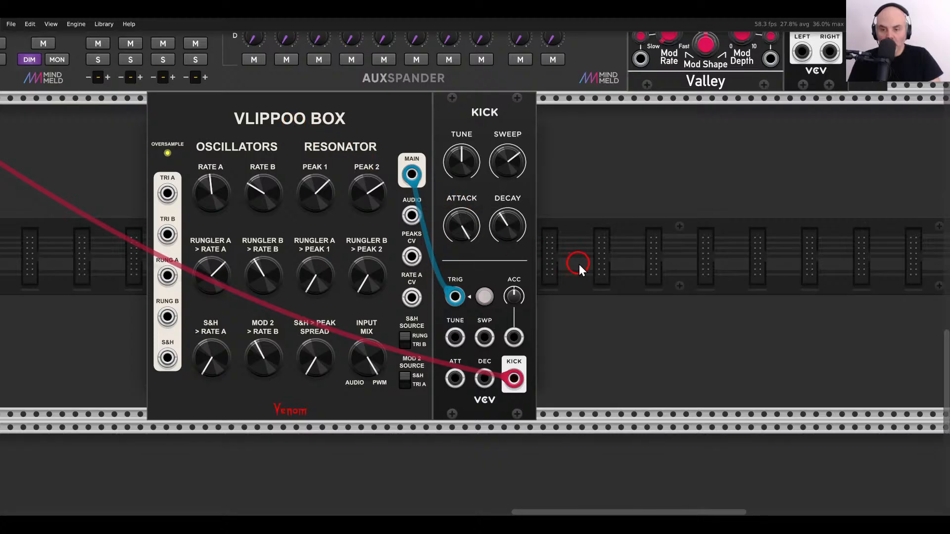
{"action": "scroll", "coordinate": [470, 218], "scroll_direction": "down", "scroll_amount": 1}
{"action": "right_click", "coordinate": [351, 128]}
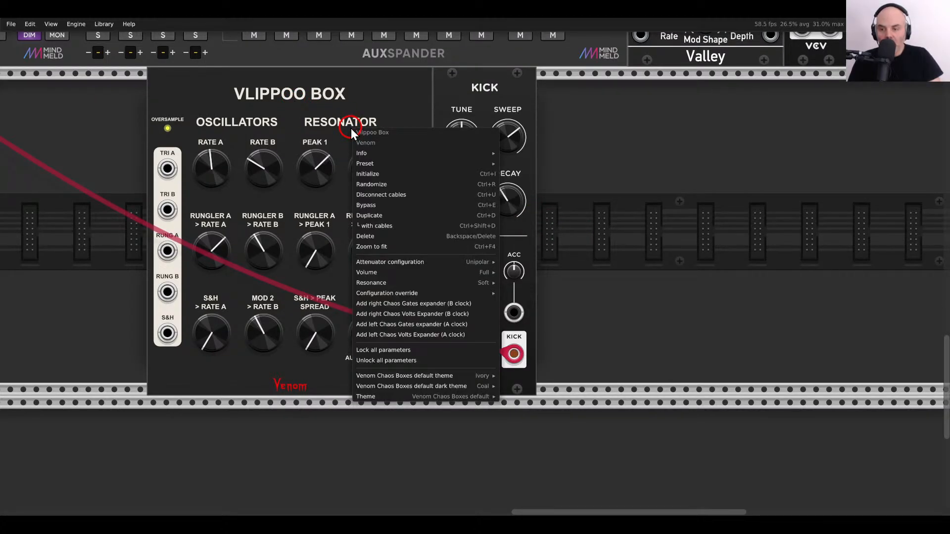
{"action": "left_click", "coordinate": [405, 173]}
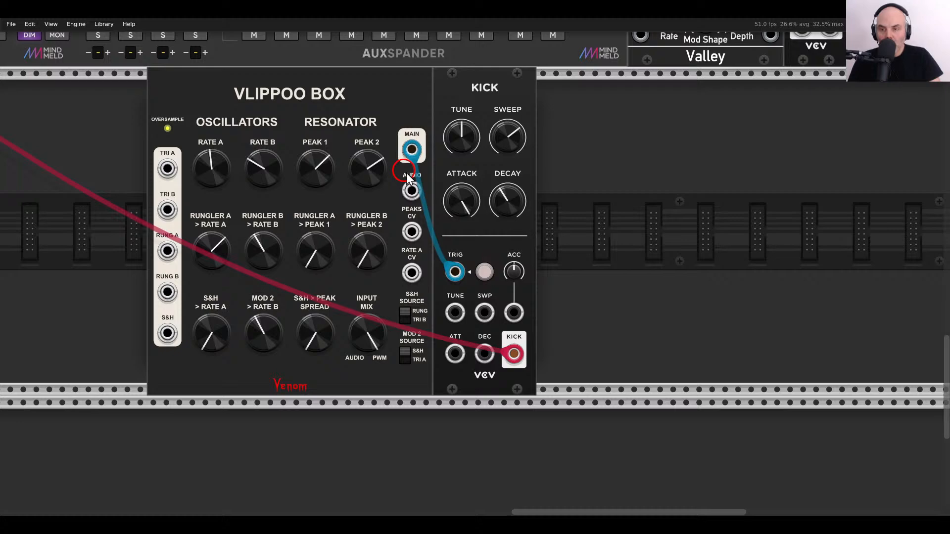
Search the module library for "filter venom", add the Multimode Filter beside the Kick, and feed the Kick output into its left input.
{"action": "right_click", "coordinate": [574, 197]}
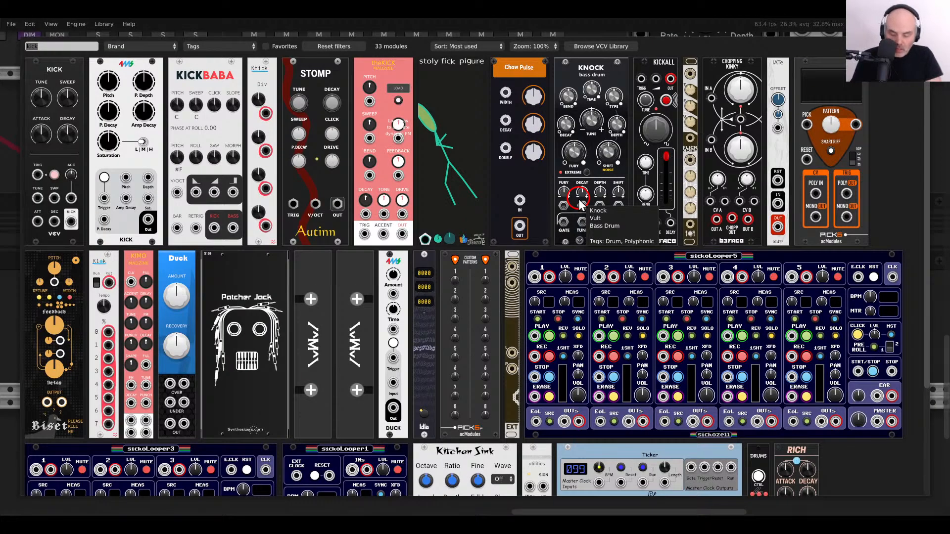
{"action": "type", "text": "filter venom"}
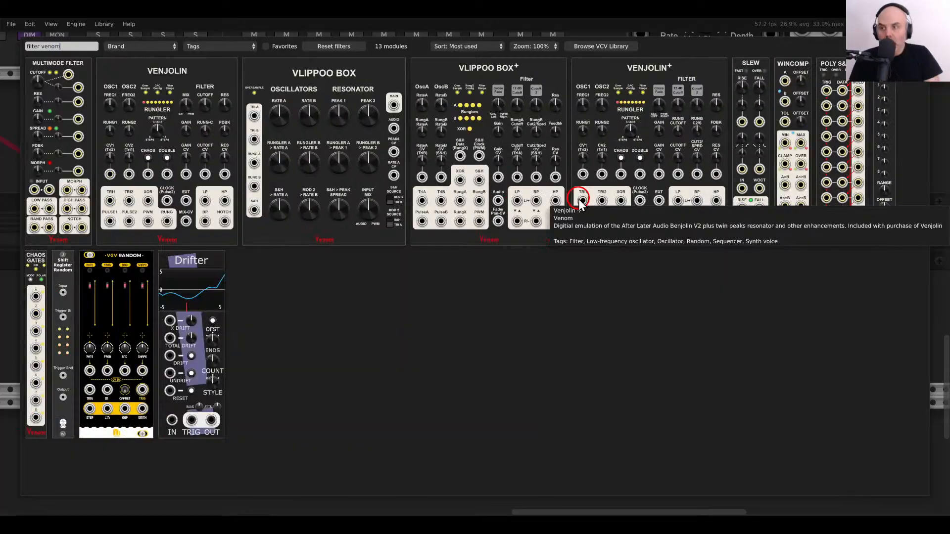
{"action": "left_click", "coordinate": [322, 149]}
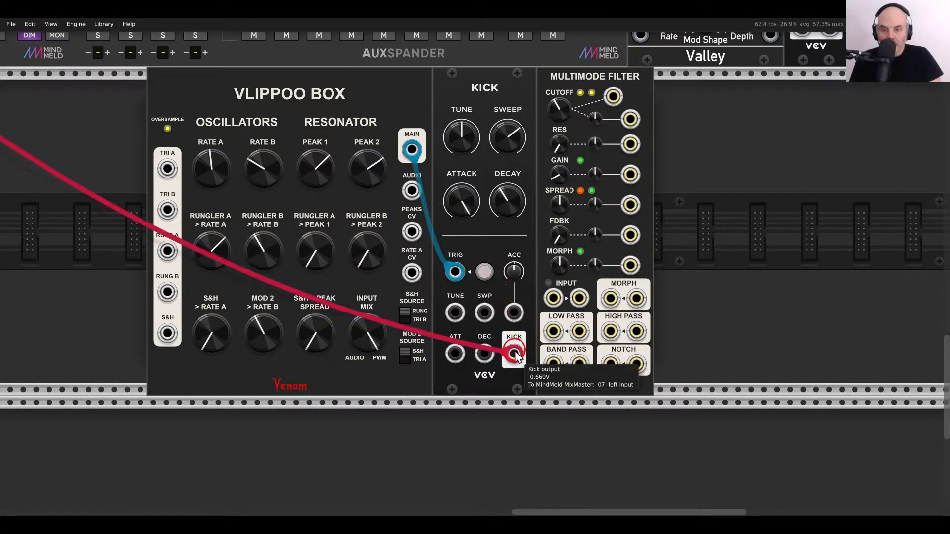
{"action": "left_click_drag", "start_coordinate": [516, 356], "coordinate": [559, 303]}
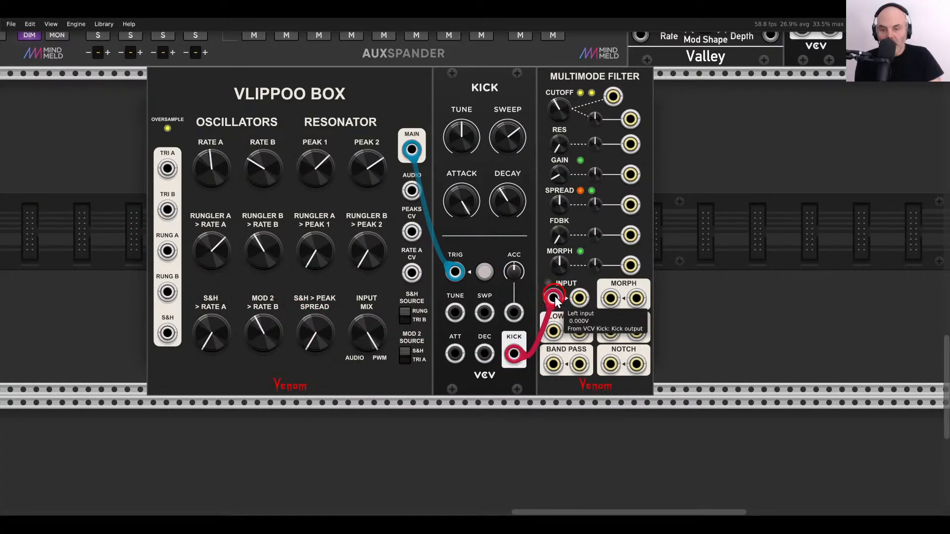
Connect the Multimode Filter's left and right Band Pass outputs to the kick's MixMaster track.
{"action": "scroll", "coordinate": [559, 365], "scroll_direction": "left", "scroll_amount": 20}
{"action": "left_click_drag", "start_coordinate": [557, 365], "coordinate": [376, 238]}
{"action": "scroll", "coordinate": [559, 365], "scroll_direction": "up", "scroll_amount": 15}
{"action": "scroll", "coordinate": [376, 244], "scroll_direction": "right", "scroll_amount": 20}
{"action": "scroll", "coordinate": [376, 244], "scroll_direction": "down", "scroll_amount": 15}
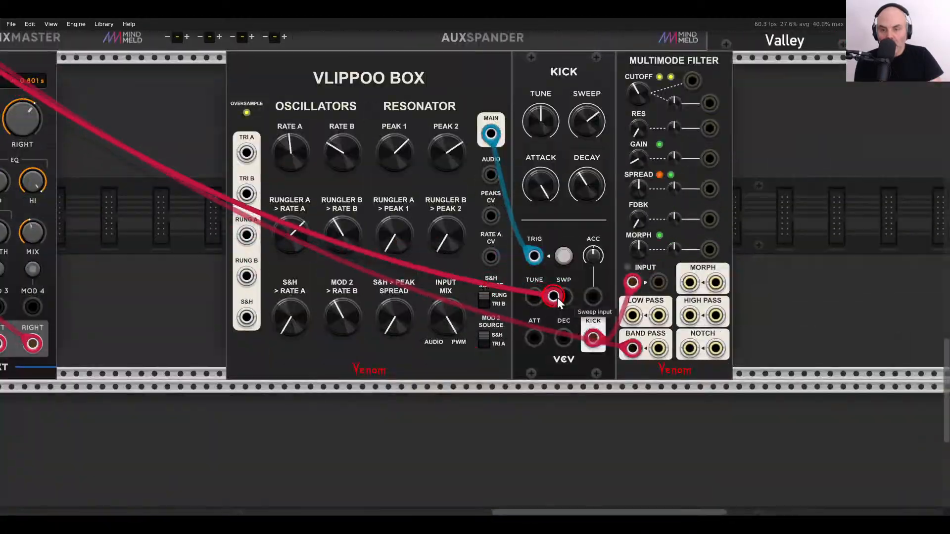
{"action": "left_click_drag", "start_coordinate": [668, 342], "coordinate": [664, 345]}
{"action": "key", "text": "Right"}
{"action": "key", "text": "Right"}
{"action": "key", "text": "Right"}
{"action": "key", "text": "Right"}
{"action": "key", "text": "Right"}
{"action": "key", "text": "Up"}
{"action": "key", "text": "Up"}
{"action": "key", "text": "Up"}
{"action": "key", "text": "Up"}
Raise the Multimode Filter's resonance and adjust its cutoff frequency to about 267 Hz.
{"action": "mouse_move", "coordinate": [552, 196]}
{"action": "left_mouse_down"}
{"action": "mouse_move", "coordinate": [540, 98]}
{"action": "mouse_move", "coordinate": [554, 187]}
{"action": "left_mouse_up"}
{"action": "mouse_move", "coordinate": [551, 148]}
{"action": "left_mouse_down"}
{"action": "mouse_move", "coordinate": [540, 90]}
{"action": "mouse_move", "coordinate": [563, 176]}
{"action": "mouse_move", "coordinate": [557, 151]}
{"action": "left_mouse_up"}
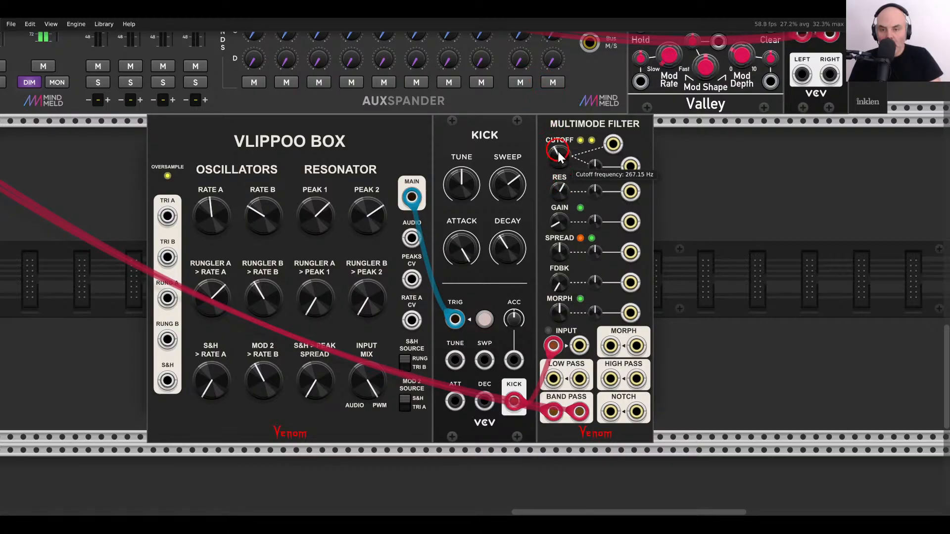
{"action": "double_click", "coordinate": [719, 239]}
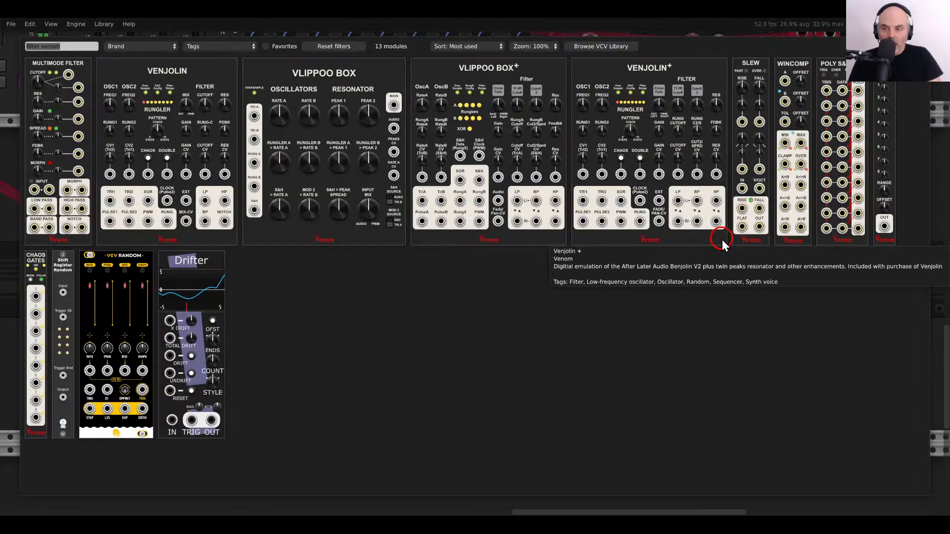
{"action": "type", "text": "walk"}
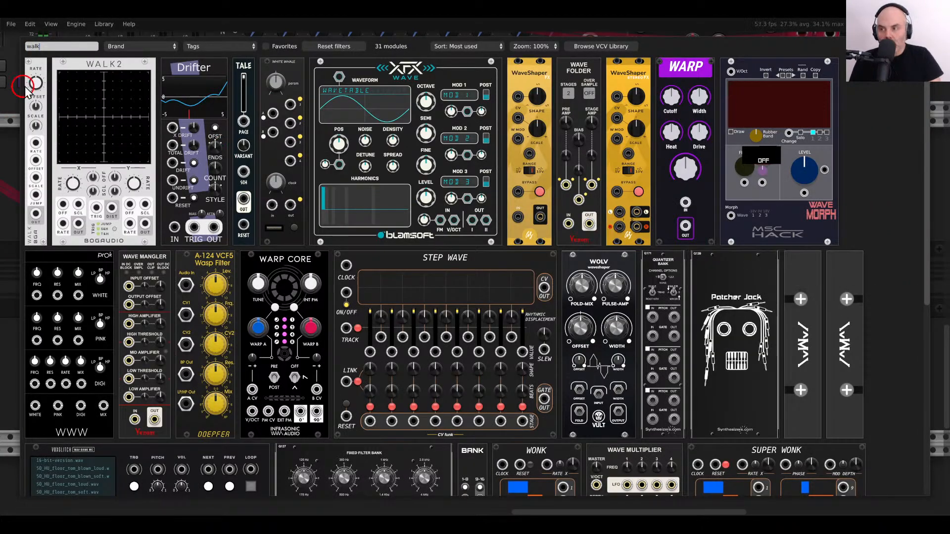
{"action": "left_click_drag", "start_coordinate": [42, 72], "coordinate": [672, 185]}
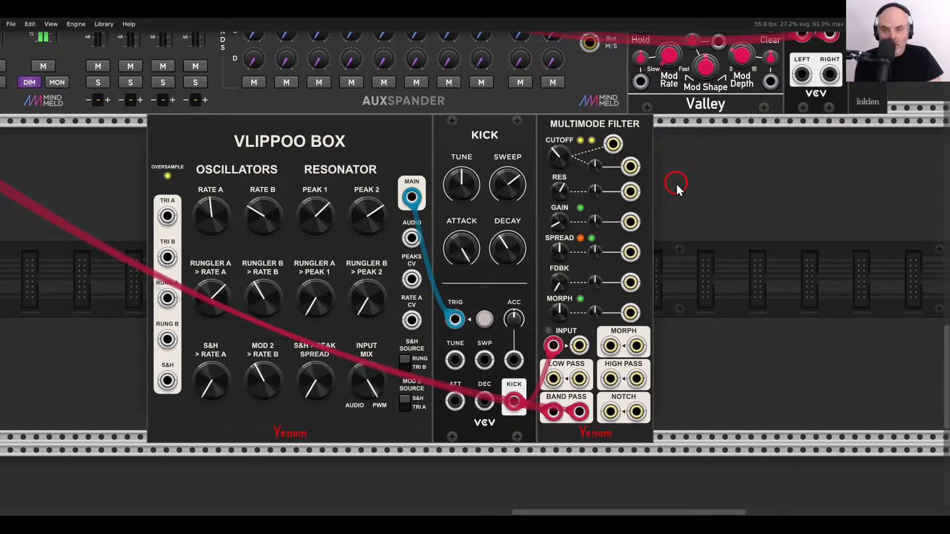
Search for "quad", add the Surge XT Quad LFO beside the filter, and patch LFO1 to lightly modulate the filter cutoff.
{"action": "double_click", "coordinate": [689, 184]}
{"action": "type", "text": "quad"}
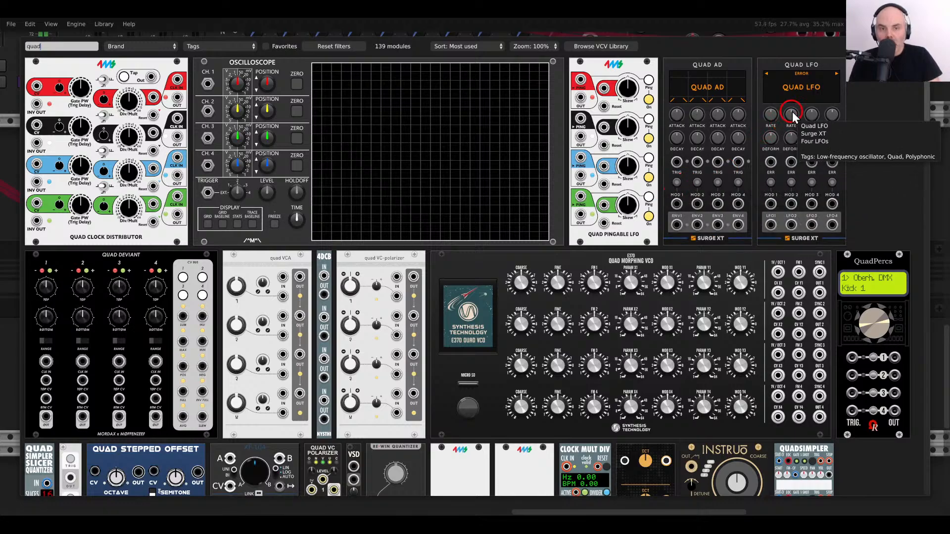
{"action": "left_click_drag", "start_coordinate": [793, 117], "coordinate": [676, 310]}
{"action": "left_click_drag", "start_coordinate": [676, 406], "coordinate": [573, 133]}
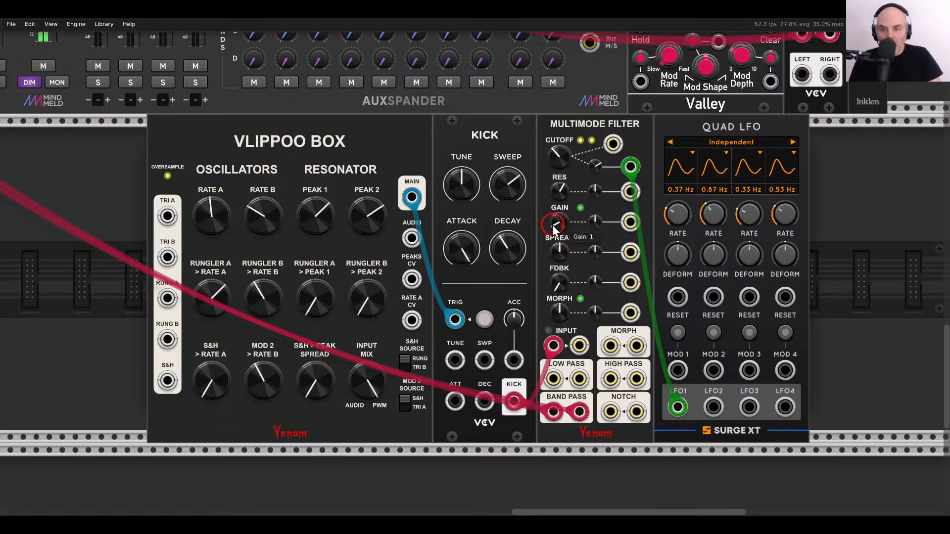
Rework the Kick's sound with a shorter decay and its tune raised to about 72%.
{"action": "left_click_drag", "start_coordinate": [496, 224], "coordinate": [497, 229]}
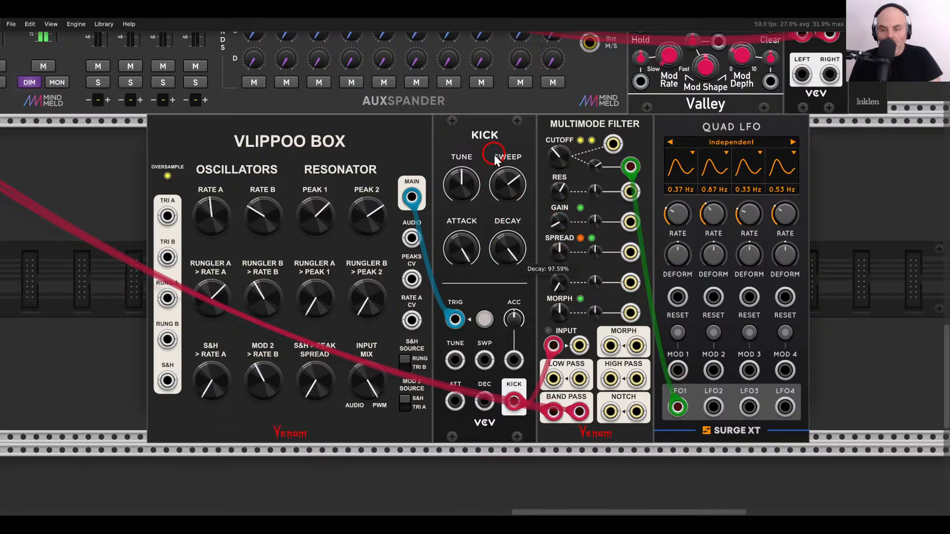
{"action": "left_click_drag", "start_coordinate": [494, 154], "coordinate": [506, 301]}
{"action": "left_click_drag", "start_coordinate": [495, 253], "coordinate": [493, 273]}
{"action": "left_click_drag", "start_coordinate": [458, 189], "coordinate": [450, 134]}
{"action": "left_click_drag", "start_coordinate": [480, 244], "coordinate": [482, 263]}
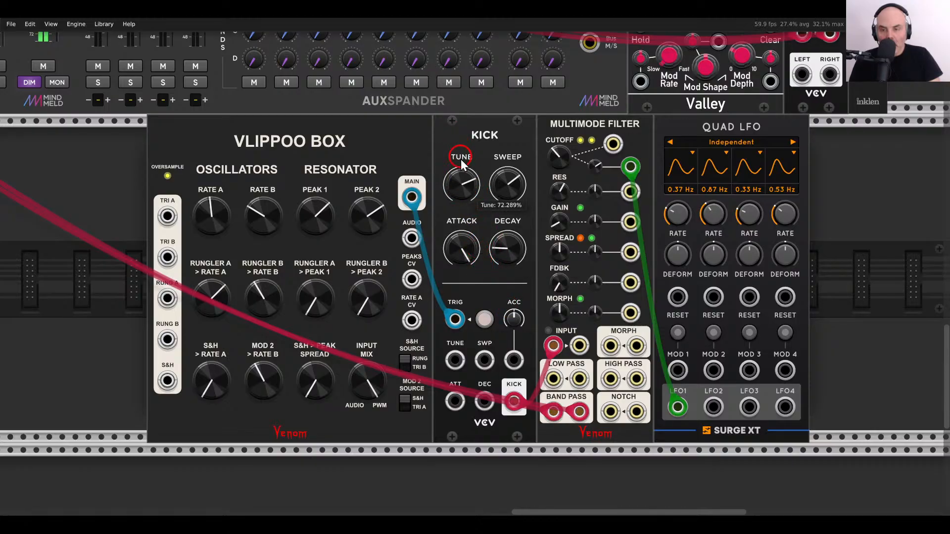
Return the Kick's tune to centre and patch LFO2 to its tune input and LFO3 to modulate the Multimode Filter's spread.
{"action": "left_click_drag", "start_coordinate": [461, 163], "coordinate": [467, 189]}
{"action": "left_click_drag", "start_coordinate": [454, 360], "coordinate": [714, 408]}
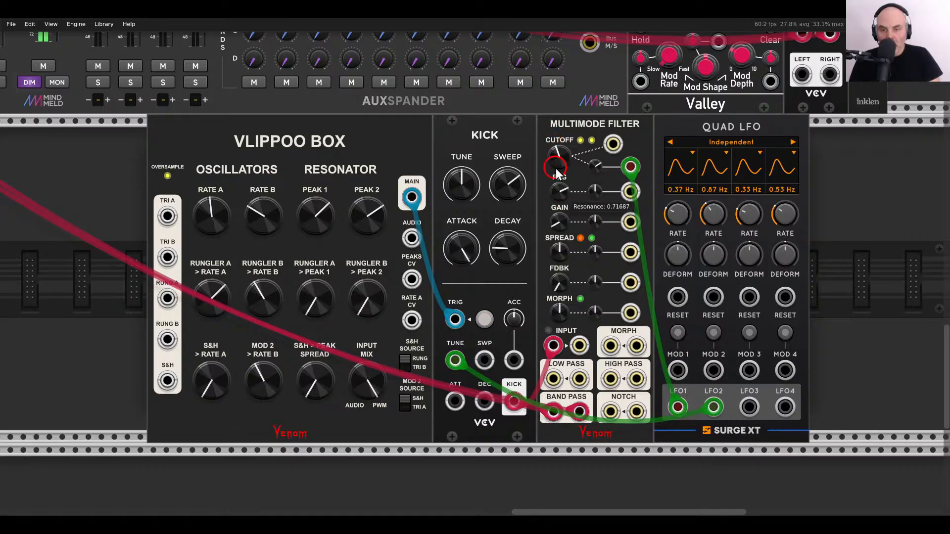
{"action": "left_click_drag", "start_coordinate": [631, 253], "coordinate": [749, 406]}
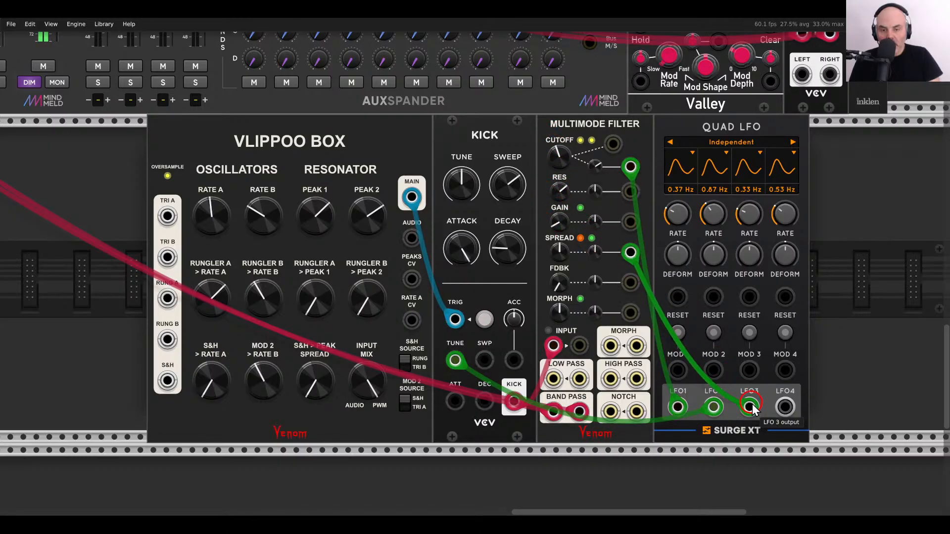
{"action": "left_click_drag", "start_coordinate": [595, 252], "coordinate": [578, 231]}
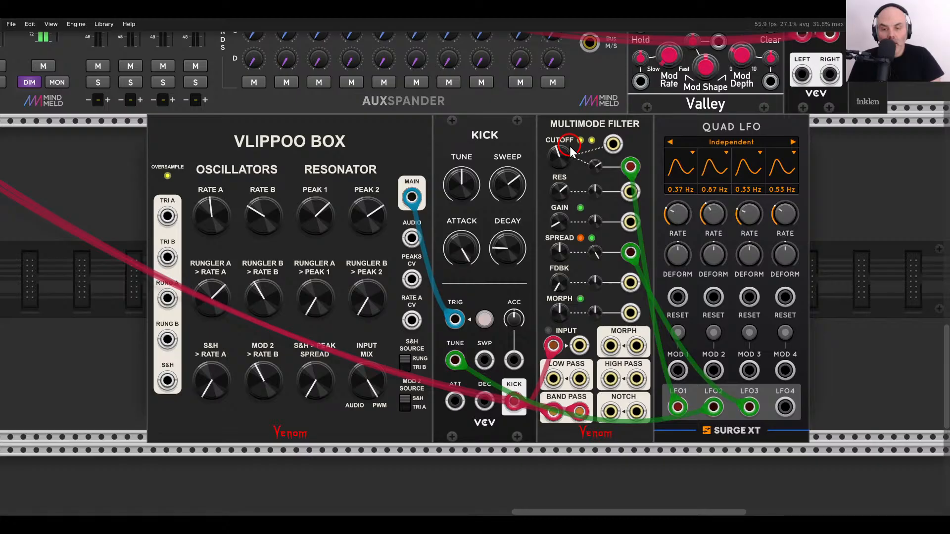
Make room after the Kick, search the modules for "vlipp" and add a second Vlippoo Box between the Kick and the Multimode Filter.
{"action": "left_click_drag", "start_coordinate": [827, 166], "coordinate": [864, 143]}
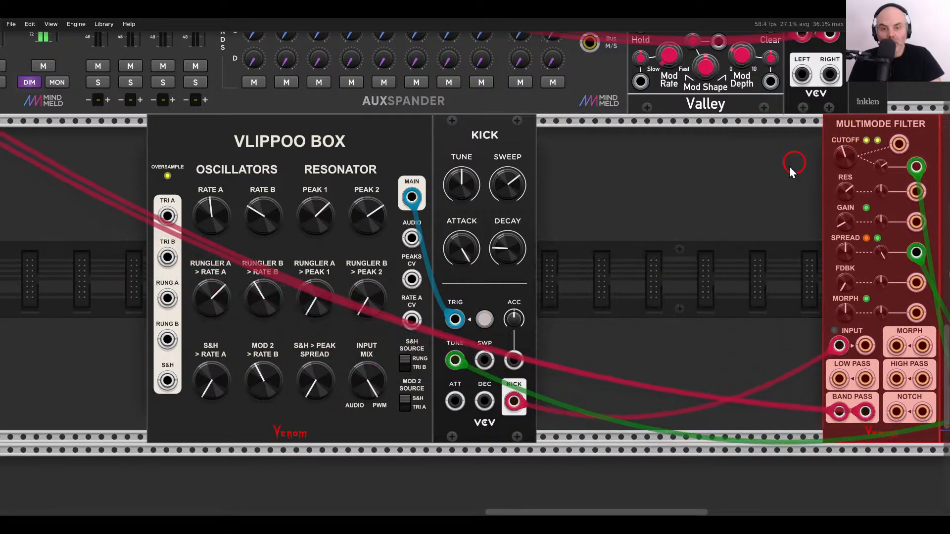
{"action": "right_click", "coordinate": [789, 166]}
{"action": "type", "text": "vlip"}
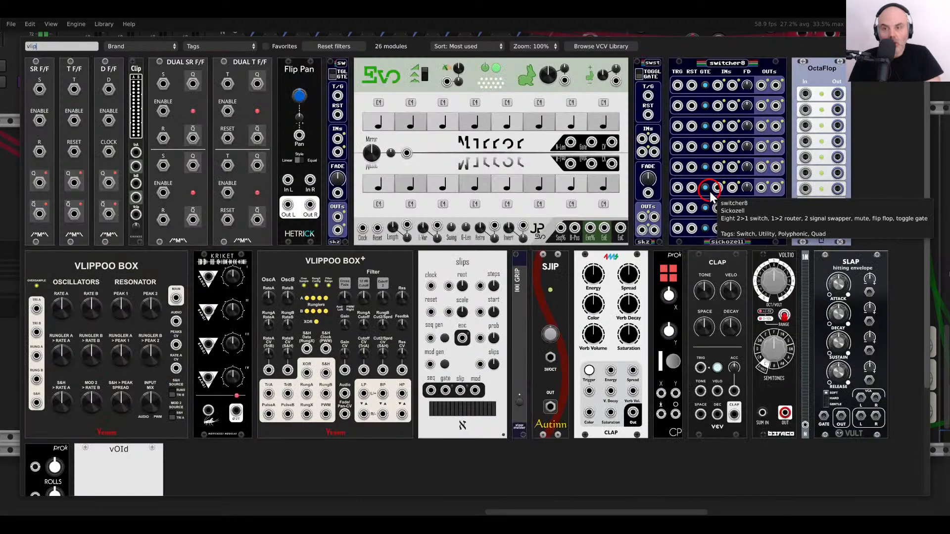
{"action": "type", "text": "p"}
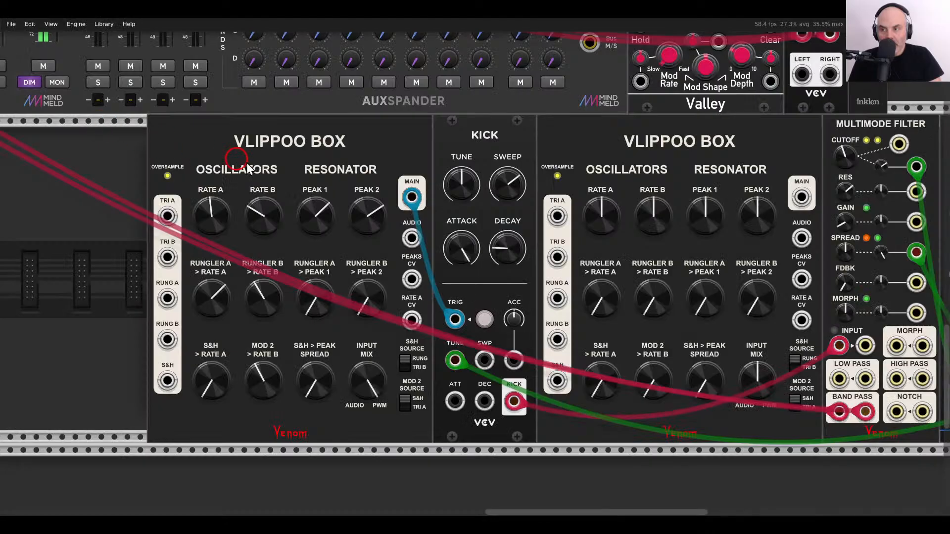
{"action": "left_click", "coordinate": [129, 154]}
Route the Kick output into the second Vlippoo Box's audio input and that box's Main output into the Multimode Filter's input.
{"action": "left_click_drag", "start_coordinate": [731, 321], "coordinate": [599, 304]}
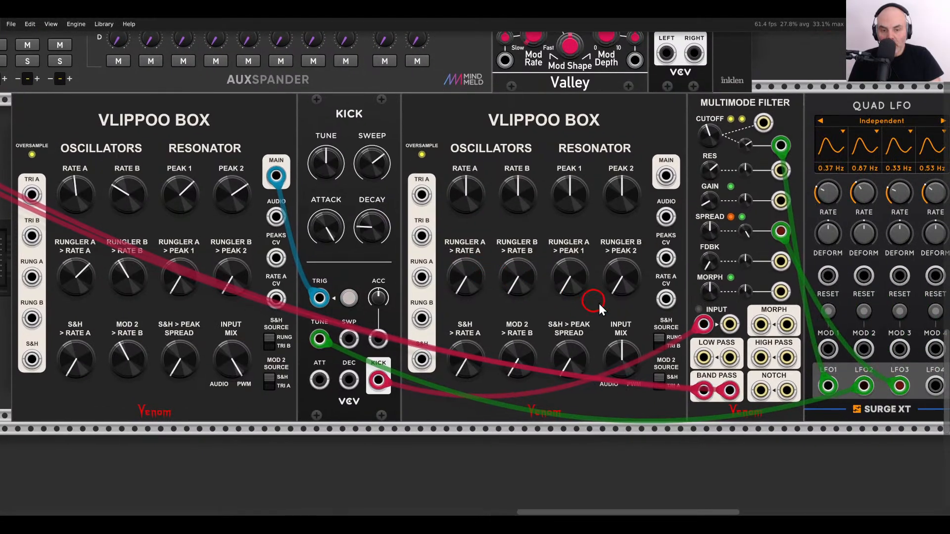
{"action": "left_click_drag", "start_coordinate": [701, 326], "coordinate": [666, 218]}
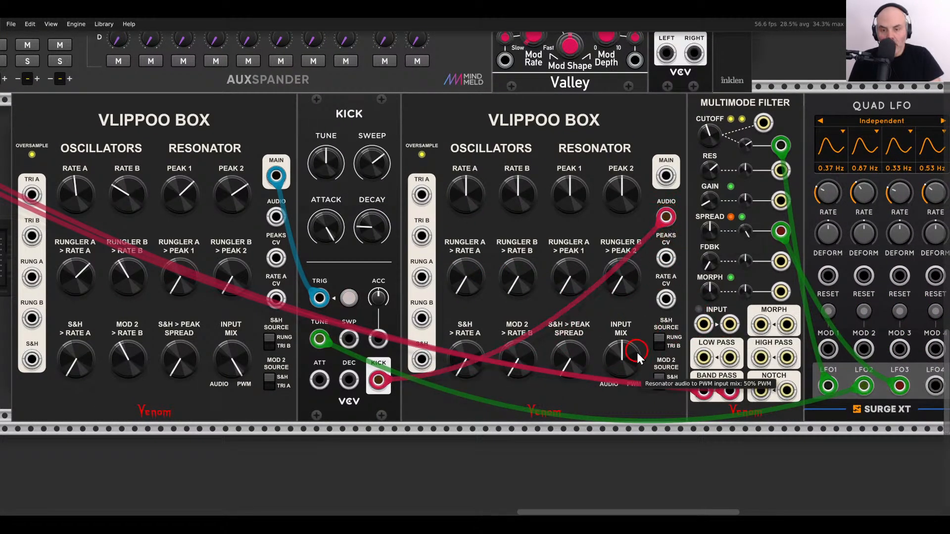
{"action": "left_click_drag", "start_coordinate": [666, 176], "coordinate": [703, 324]}
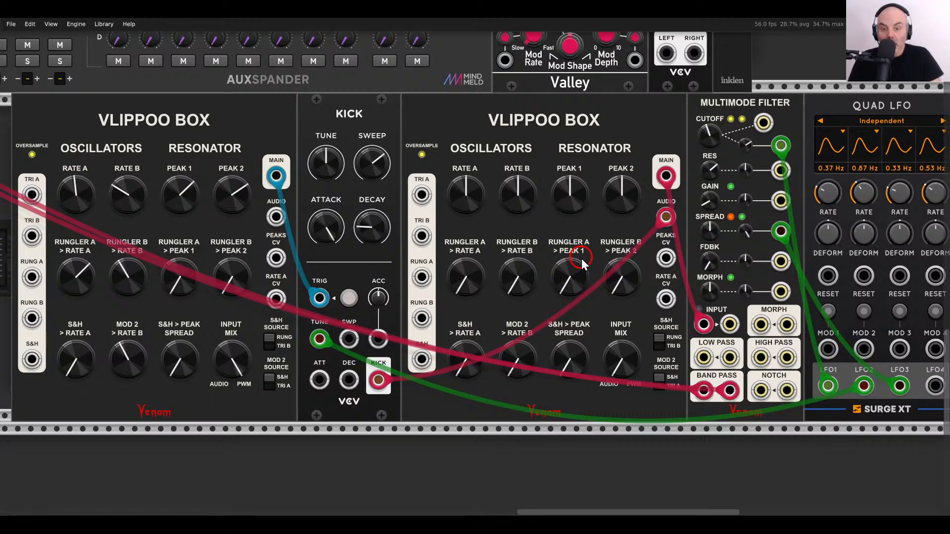
Add rungler modulation to both resonator peaks of the second Vlippoo Box and raise the peak frequencies, peak 1 to about 0.63.
{"action": "left_click_drag", "start_coordinate": [582, 259], "coordinate": [577, 242]}
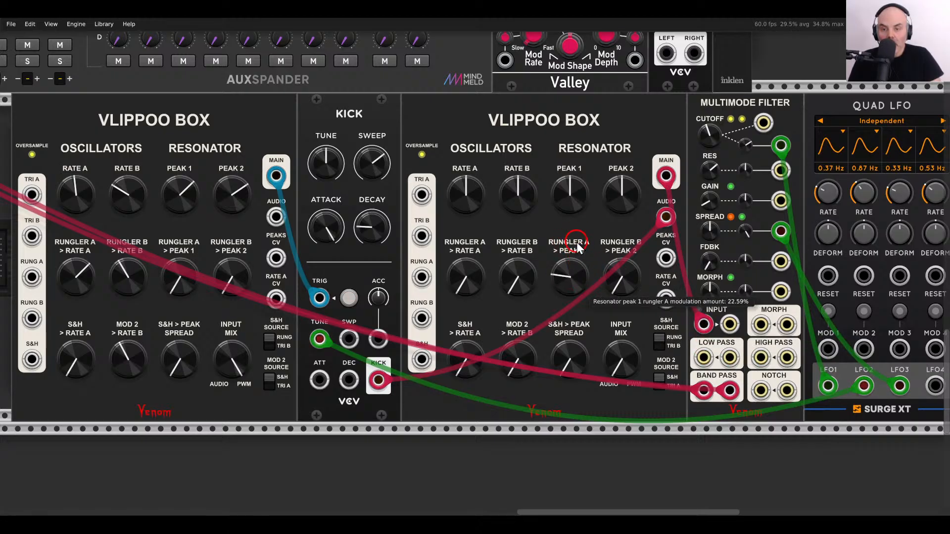
{"action": "left_click_drag", "start_coordinate": [613, 267], "coordinate": [579, 182]}
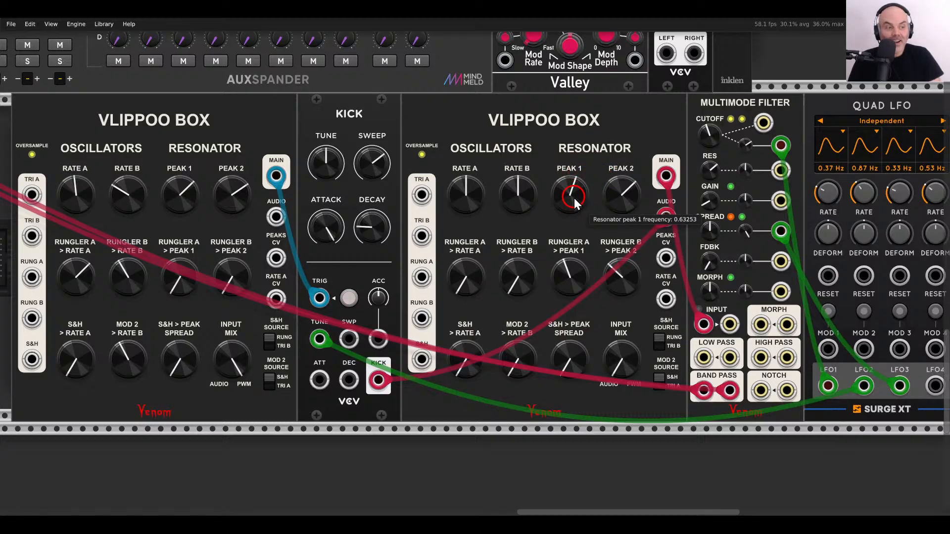
Change the second Vlippoo Box's volume option and lower its oscillator rates, oscillator A to about -2.23.
{"action": "right_click", "coordinate": [560, 141]}
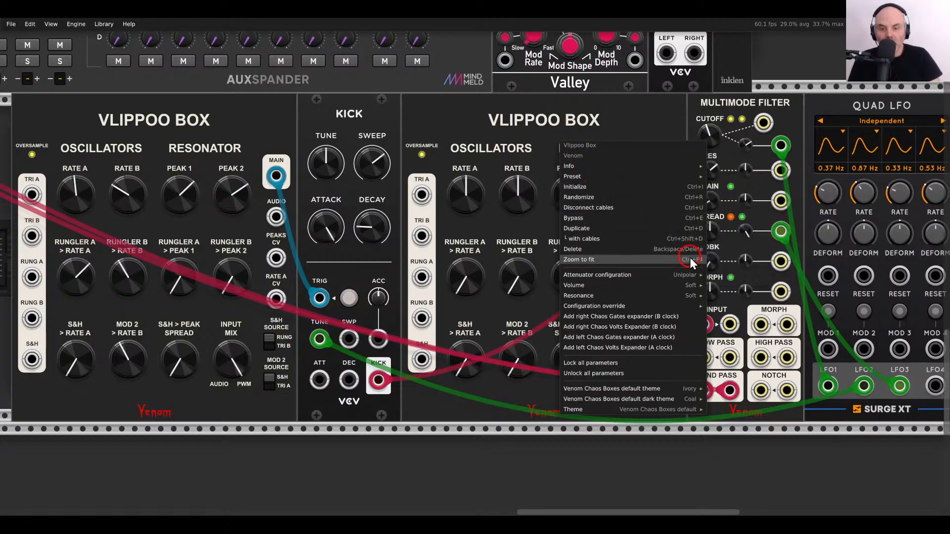
{"action": "mouse_move", "coordinate": [704, 285]}
{"action": "left_click", "coordinate": [725, 303]}
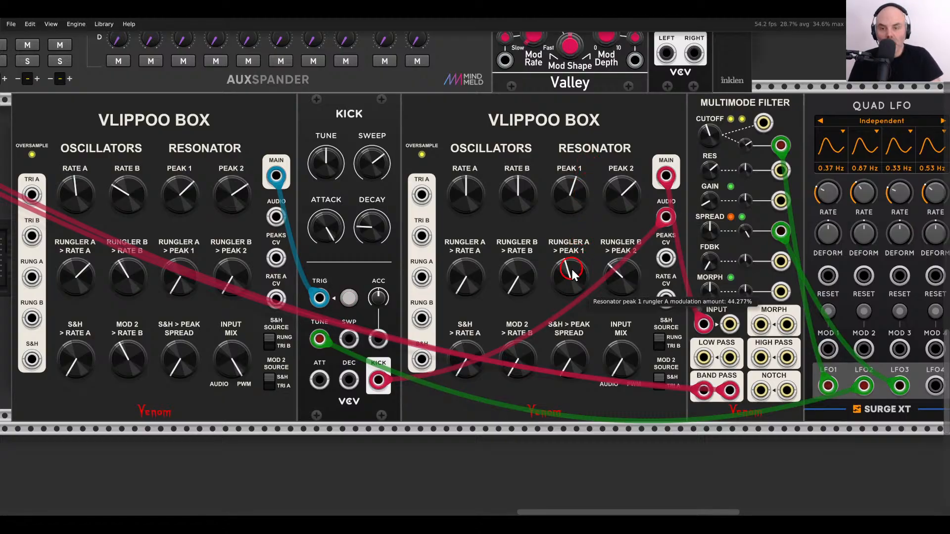
{"action": "left_click_drag", "start_coordinate": [461, 201], "coordinate": [461, 207]}
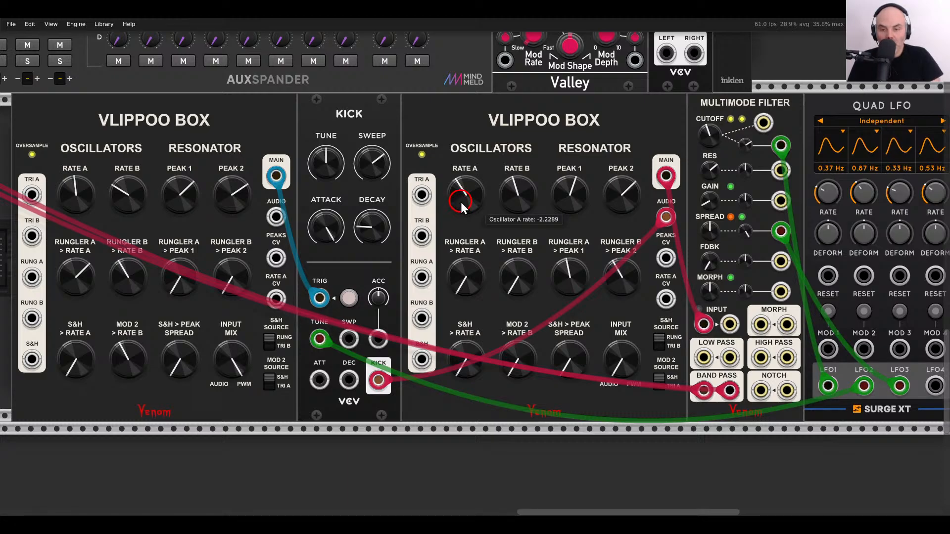
Adjust the track settings of MixMaster track 7, the channel carrying the kick voice.
{"action": "scroll", "coordinate": [461, 206], "scroll_direction": "down", "scroll_amount": 3}
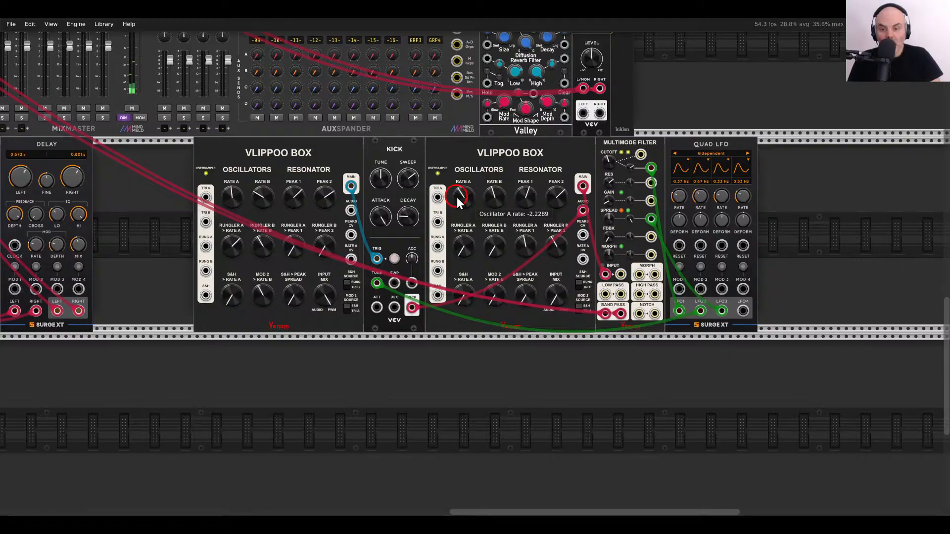
{"action": "left_click_drag", "start_coordinate": [244, 138], "coordinate": [699, 292]}
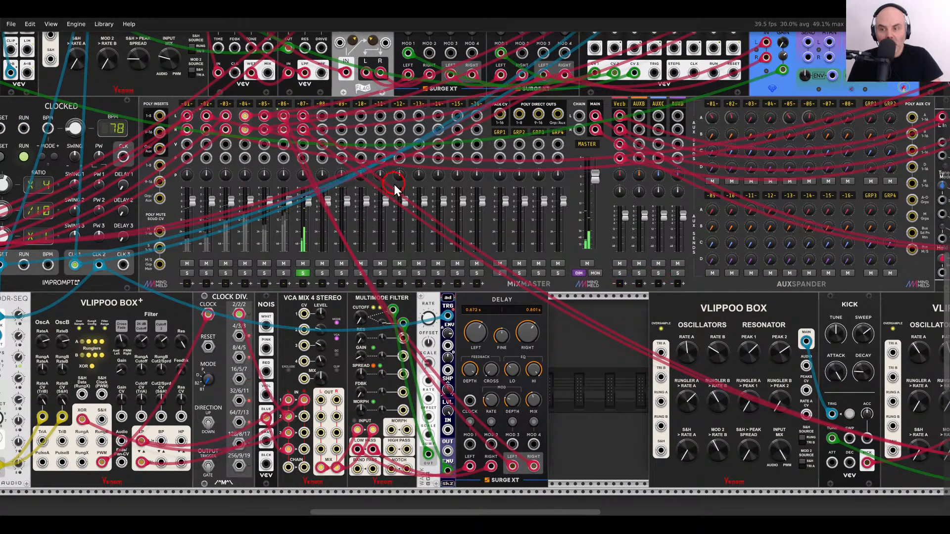
{"action": "right_click", "coordinate": [303, 103]}
{"action": "left_click_drag", "start_coordinate": [318, 141], "coordinate": [406, 144]}
{"action": "left_click", "coordinate": [400, 98]}
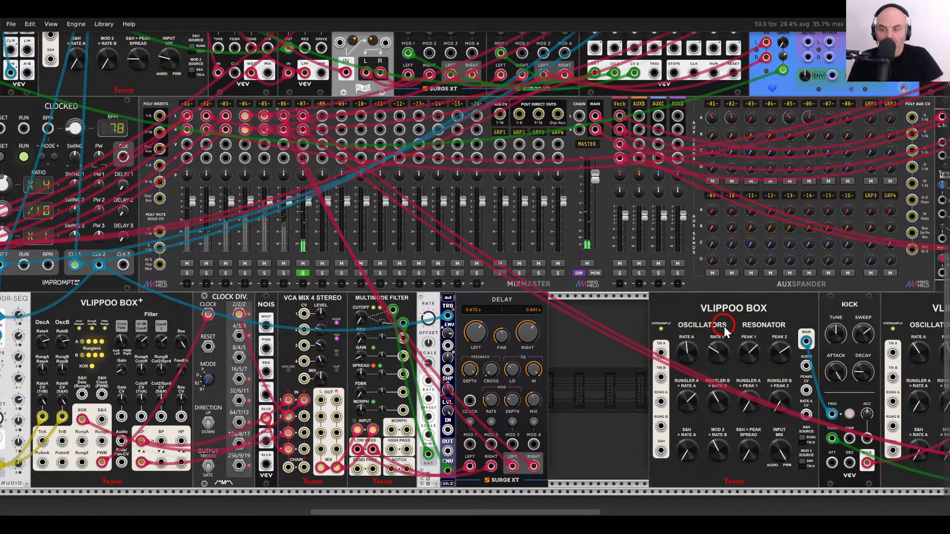
Raise the cutoff frequency of the kick voice's Multimode Filter and set its resonance to about 0.74.
{"action": "left_click_drag", "start_coordinate": [723, 326], "coordinate": [705, 322]}
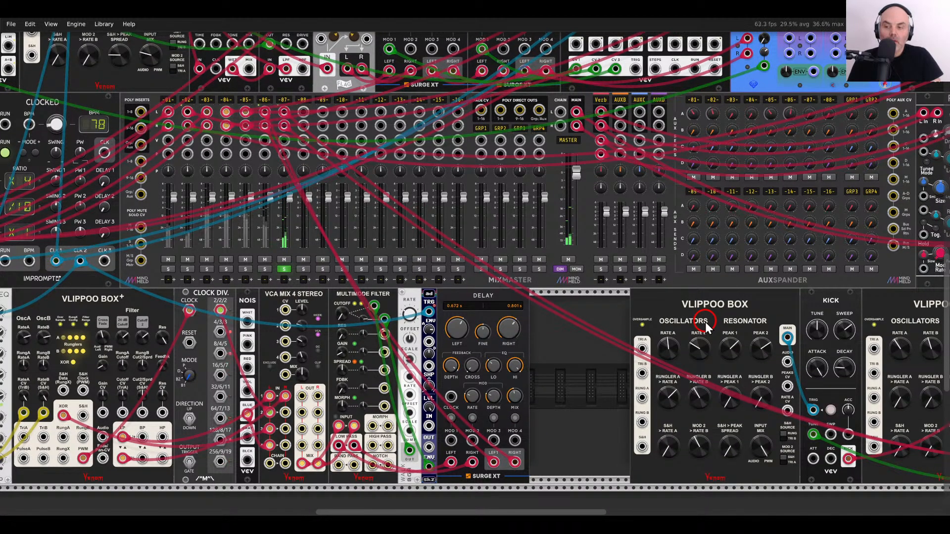
{"action": "left_click_drag", "start_coordinate": [705, 322], "coordinate": [309, 294]}
{"action": "left_click_drag", "start_coordinate": [641, 388], "coordinate": [496, 352]}
{"action": "scroll", "coordinate": [515, 249], "scroll_direction": "up", "scroll_amount": 3}
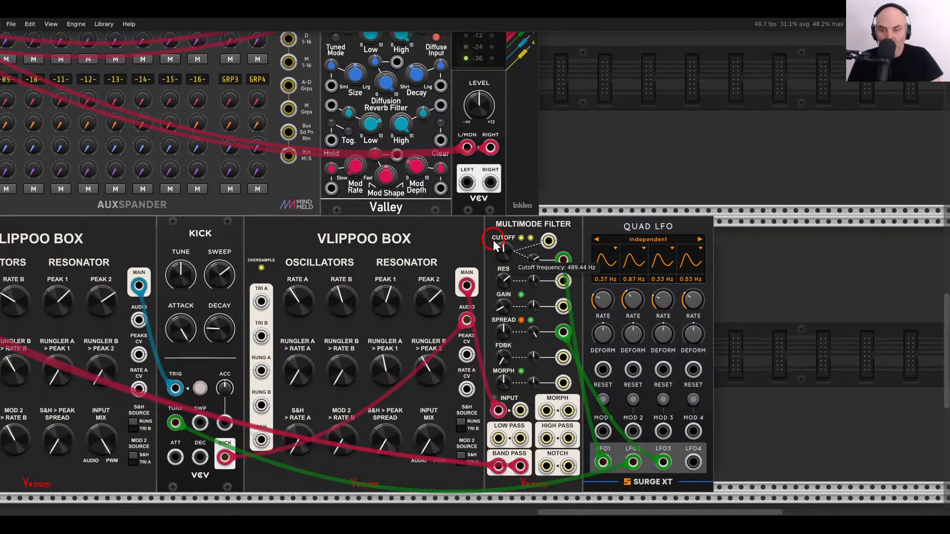
{"action": "left_click_drag", "start_coordinate": [484, 229], "coordinate": [505, 252]}
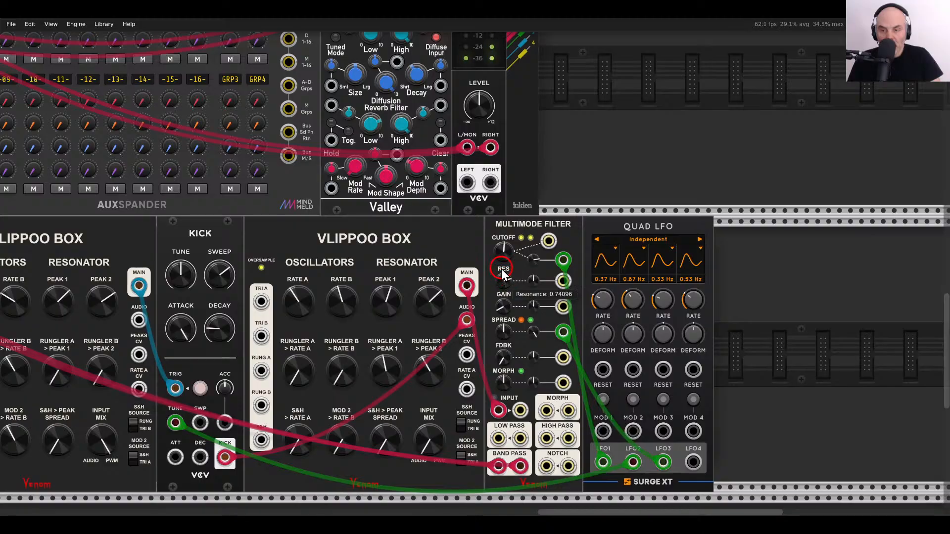
{"action": "left_click", "coordinate": [506, 273]}
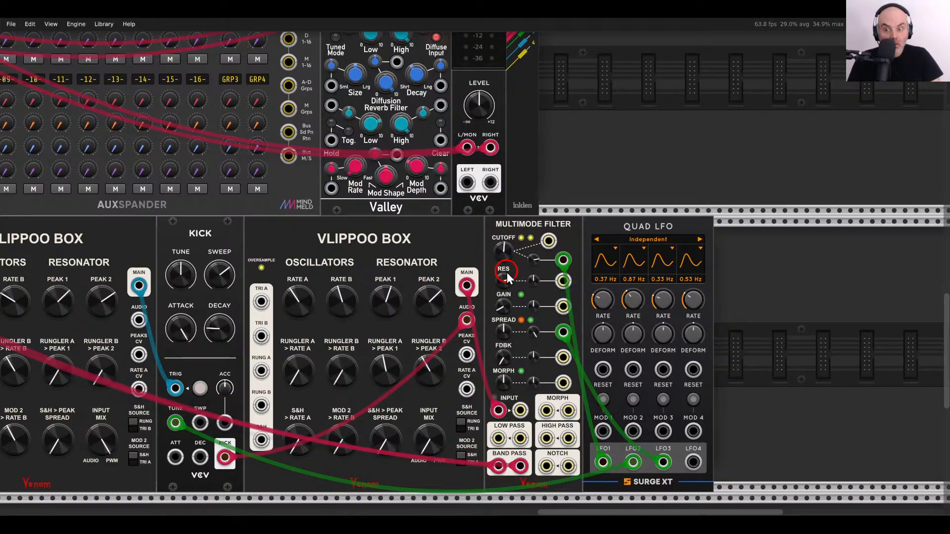
Search for "comb", add Rescomb 2 beside the Quad LFO, and insert it between the filter's Band Pass outputs and the MixMaster.
{"action": "scroll", "coordinate": [506, 273], "scroll_direction": "down", "scroll_amount": 3}
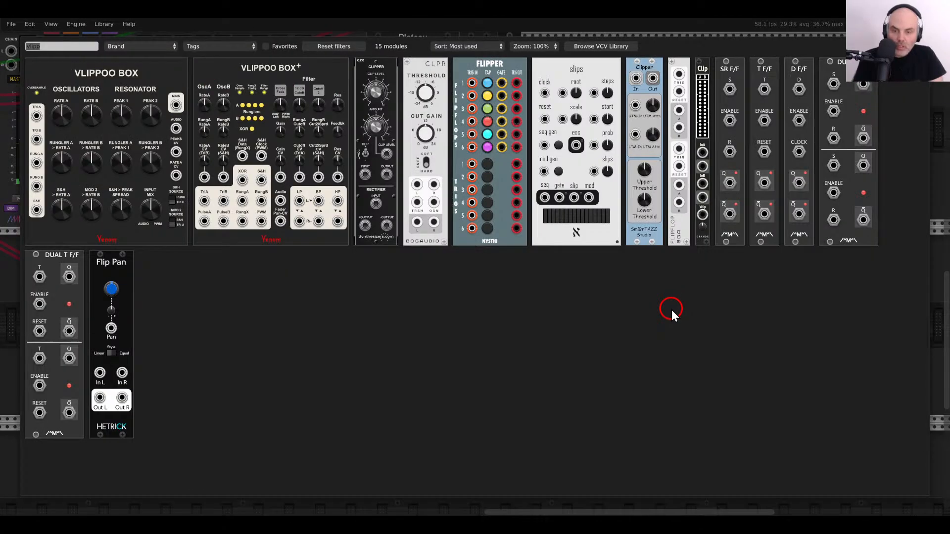
{"action": "right_click", "coordinate": [672, 310]}
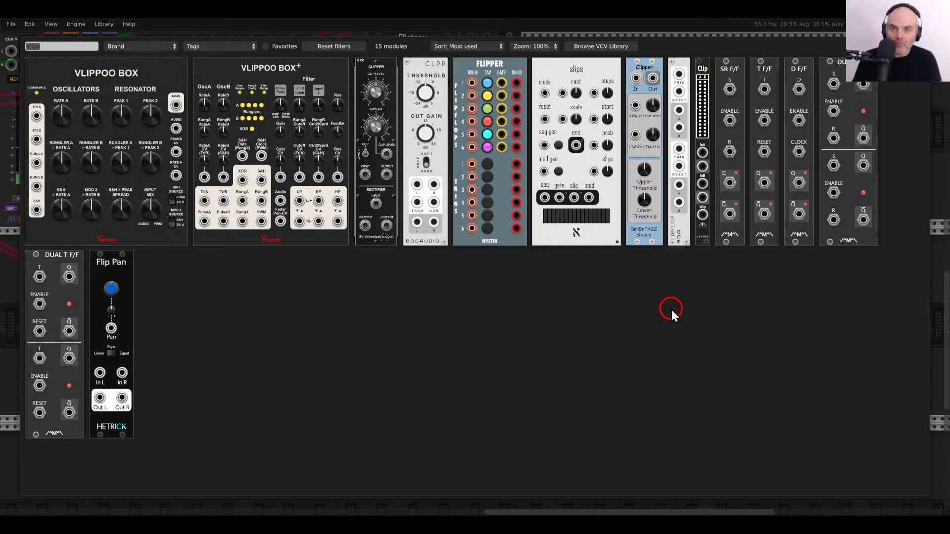
{"action": "type", "text": "comb"}
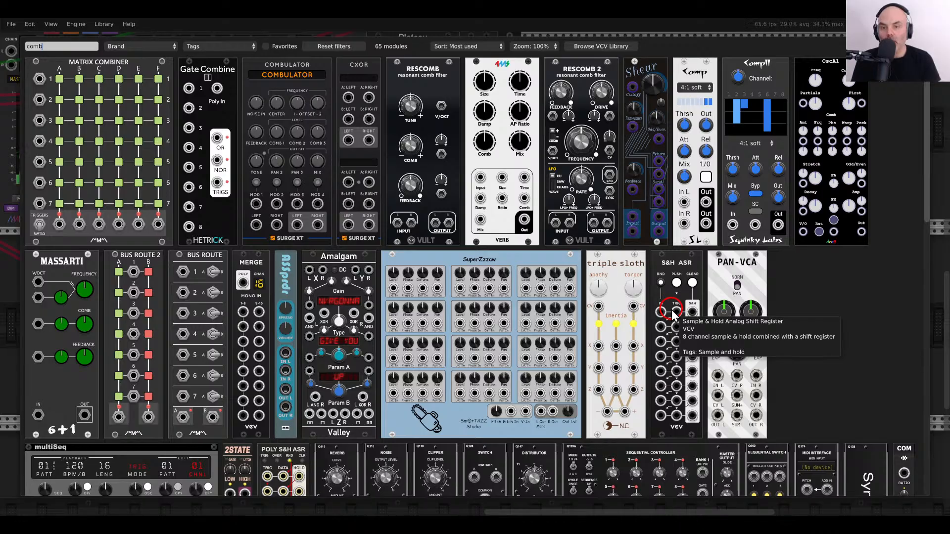
{"action": "left_click", "coordinate": [593, 193]}
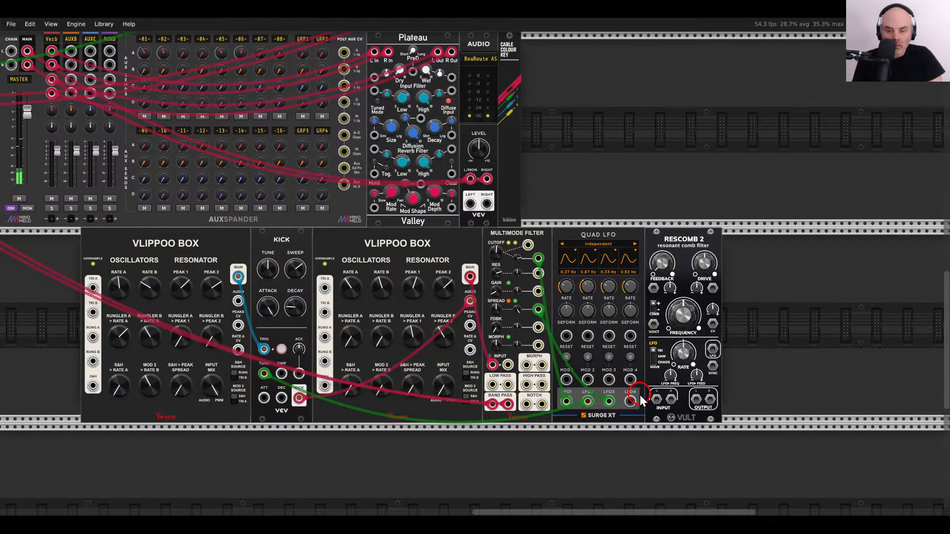
{"action": "scroll", "coordinate": [640, 395], "scroll_direction": "up", "scroll_amount": 1}
{"action": "mouse_move", "coordinate": [481, 408]}
{"action": "left_mouse_down"}
{"action": "mouse_move", "coordinate": [723, 400]}
{"action": "mouse_move", "coordinate": [474, 410]}
{"action": "mouse_move", "coordinate": [666, 400]}
{"action": "mouse_move", "coordinate": [483, 405]}
{"action": "left_mouse_up"}
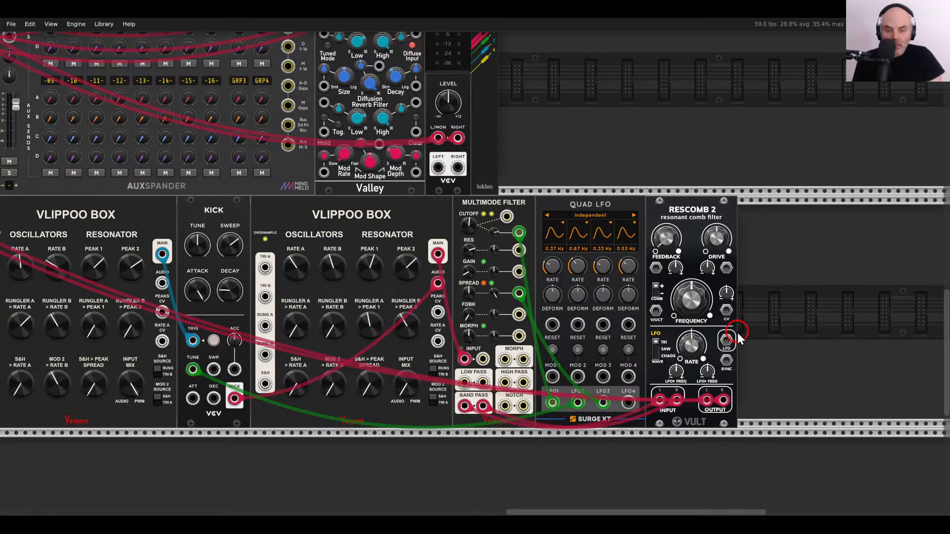
Raise Rescomb 2's feedback and sweep its frequency from zero back up to a low-to-mid setting.
{"action": "left_click_drag", "start_coordinate": [737, 332], "coordinate": [643, 337]}
{"action": "scroll", "coordinate": [625, 305], "scroll_direction": "up", "scroll_amount": 2}
{"action": "left_click_drag", "start_coordinate": [552, 224], "coordinate": [548, 192]}
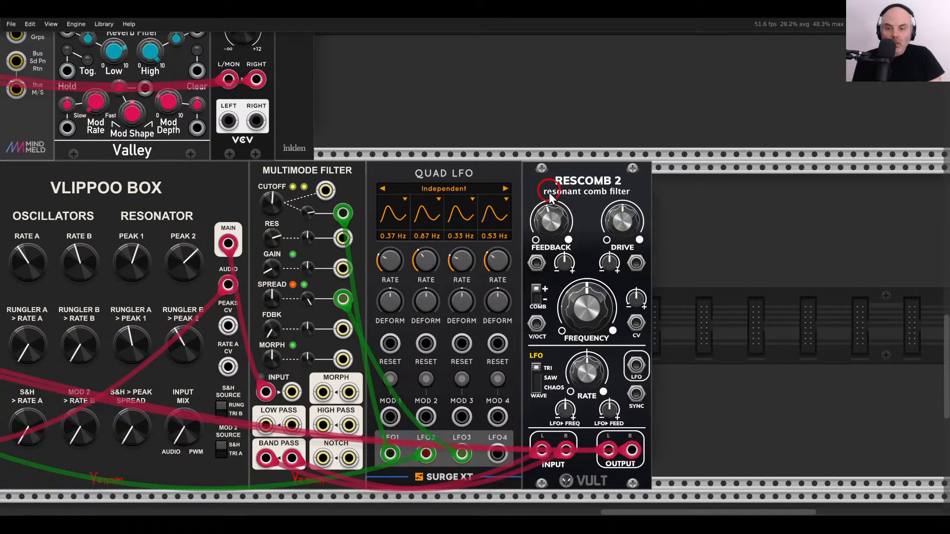
{"action": "left_click_drag", "start_coordinate": [544, 157], "coordinate": [543, 156]}
{"action": "left_click_drag", "start_coordinate": [586, 307], "coordinate": [597, 409]}
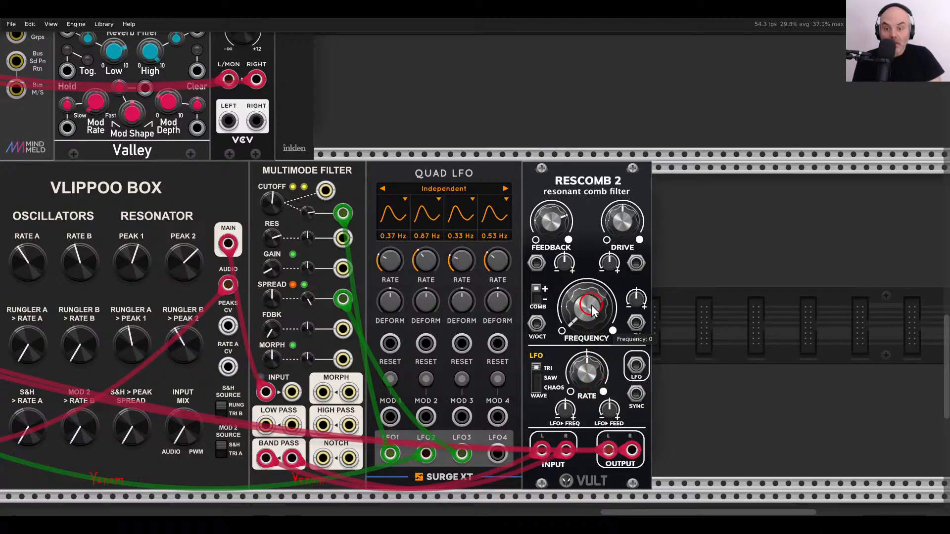
{"action": "mouse_move", "coordinate": [560, 228]}
{"action": "left_mouse_down"}
{"action": "mouse_move", "coordinate": [552, 198]}
{"action": "mouse_move", "coordinate": [556, 228]}
{"action": "left_mouse_up"}
{"action": "left_click_drag", "start_coordinate": [587, 307], "coordinate": [586, 233]}
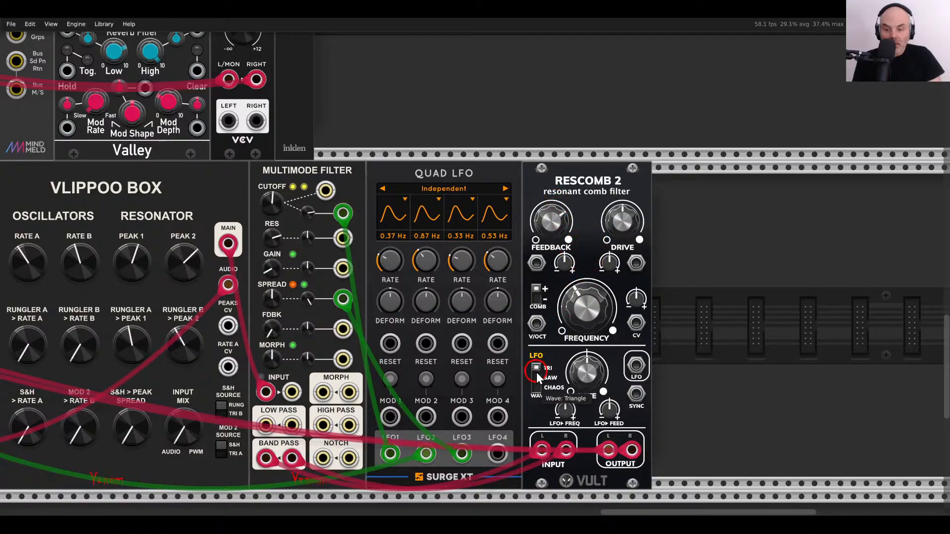
Switch Rescomb 2's LFO wave to Chaos, let it lightly modulate the frequency, and set the frequency to about 0.33.
{"action": "left_click", "coordinate": [583, 370]}
{"action": "left_click_drag", "start_coordinate": [585, 322], "coordinate": [585, 366]}
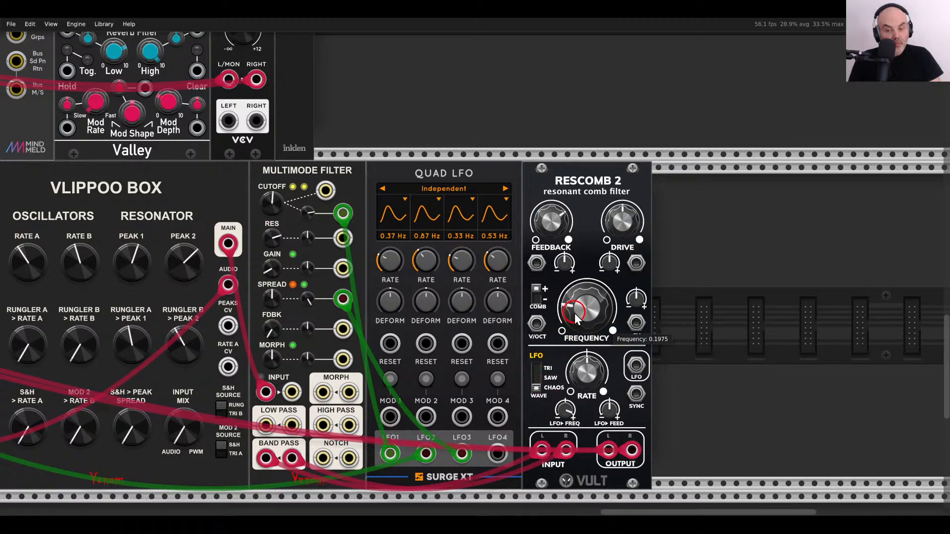
{"action": "left_click_drag", "start_coordinate": [583, 308], "coordinate": [564, 248]}
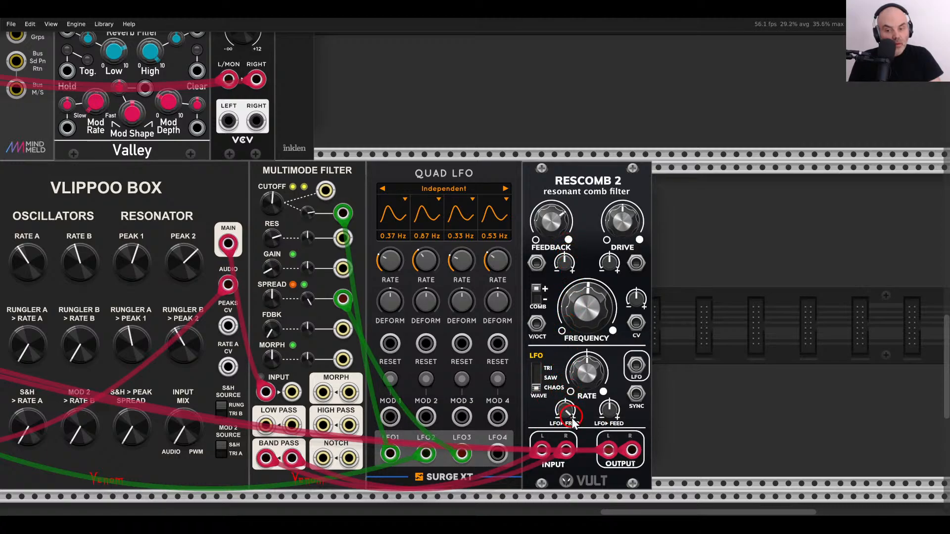
{"action": "left_click_drag", "start_coordinate": [571, 418], "coordinate": [562, 443]}
{"action": "mouse_move", "coordinate": [580, 311]}
{"action": "left_mouse_down"}
{"action": "mouse_move", "coordinate": [566, 260]}
{"action": "mouse_move", "coordinate": [581, 308]}
{"action": "left_mouse_up"}
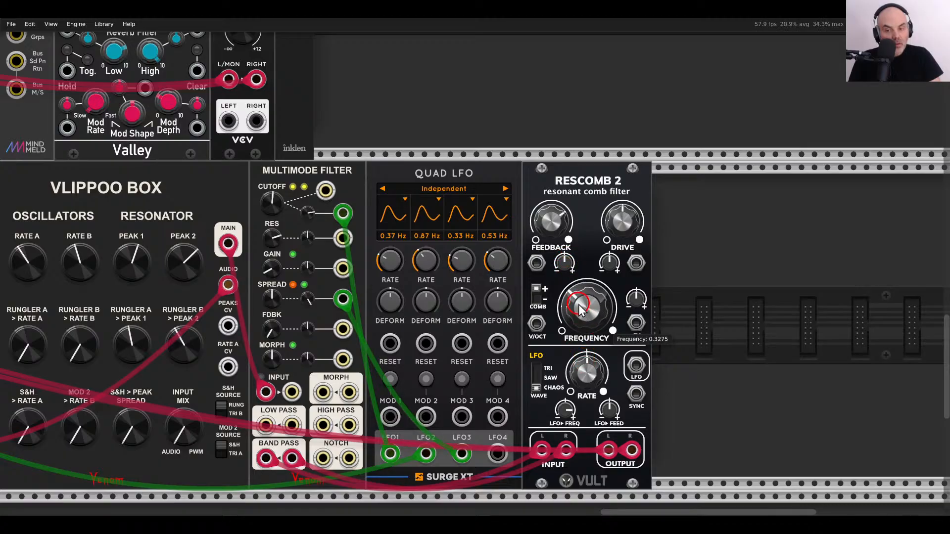
{"action": "mouse_move", "coordinate": [622, 221]}
{"action": "left_mouse_down"}
{"action": "mouse_move", "coordinate": [604, 177]}
{"action": "mouse_move", "coordinate": [616, 228]}
{"action": "left_mouse_up"}
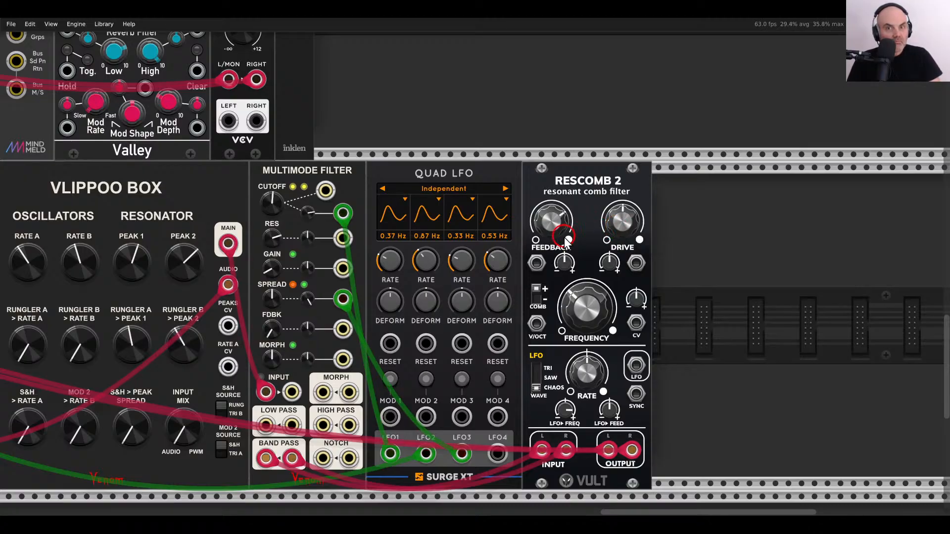
Add a second Plateau reverb from the module browser beside Rescomb 2.
{"action": "scroll", "coordinate": [530, 250], "scroll_direction": "down", "scroll_amount": 3}
{"action": "left_click_drag", "start_coordinate": [195, 209], "coordinate": [283, 242]}
{"action": "right_click", "coordinate": [785, 326]}
{"action": "scroll", "coordinate": [785, 325], "scroll_direction": "up", "scroll_amount": 10}
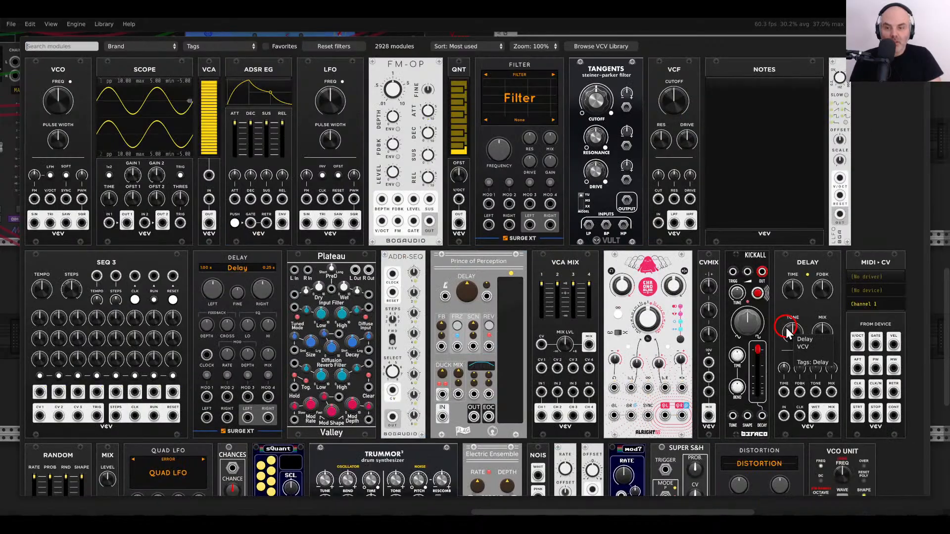
{"action": "left_click", "coordinate": [365, 291]}
{"action": "left_click_drag", "start_coordinate": [542, 325], "coordinate": [596, 256]}
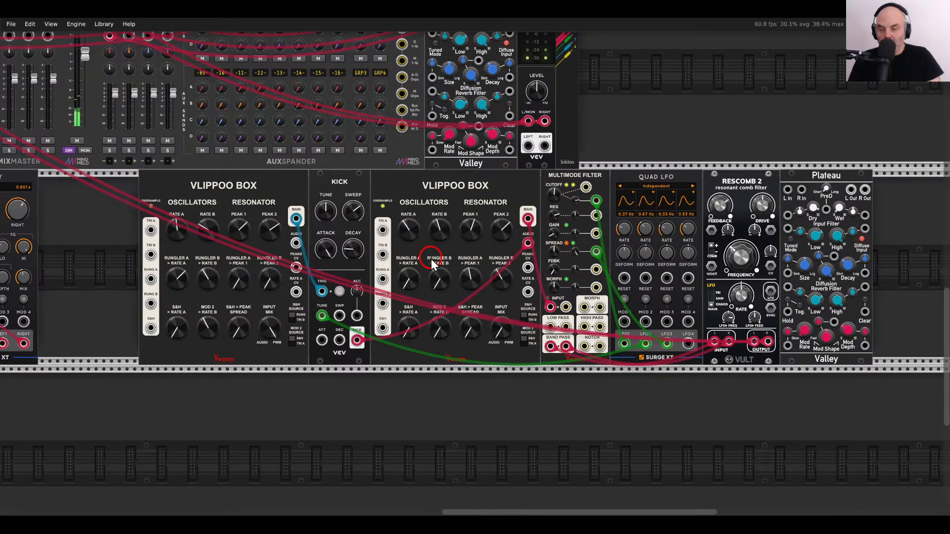
Add a right Chaos Gates expander (B clock) to the second Vlippoo Box and patch its gate 1 to the new Plateau's Clear input.
{"action": "scroll", "coordinate": [431, 264], "scroll_direction": "up", "scroll_amount": 2}
{"action": "right_click", "coordinate": [465, 161]}
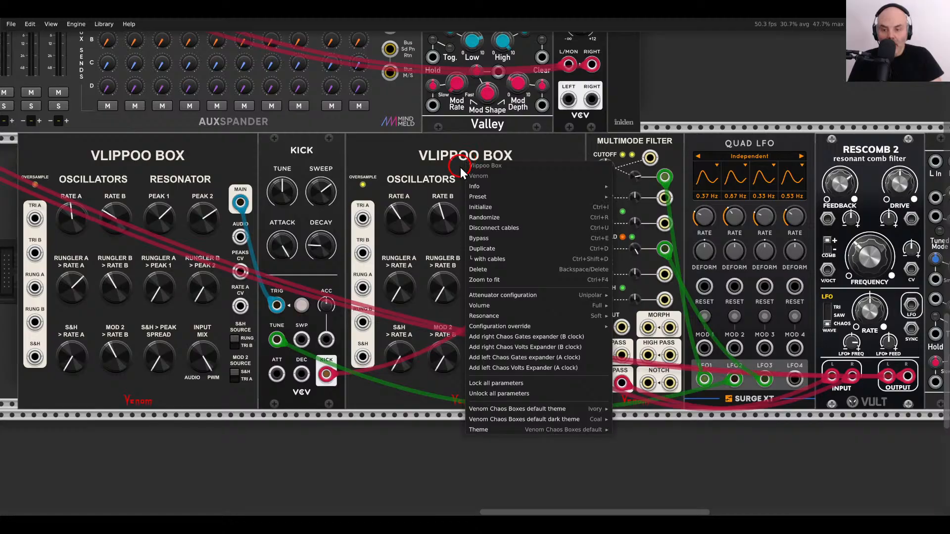
{"action": "left_click", "coordinate": [542, 336]}
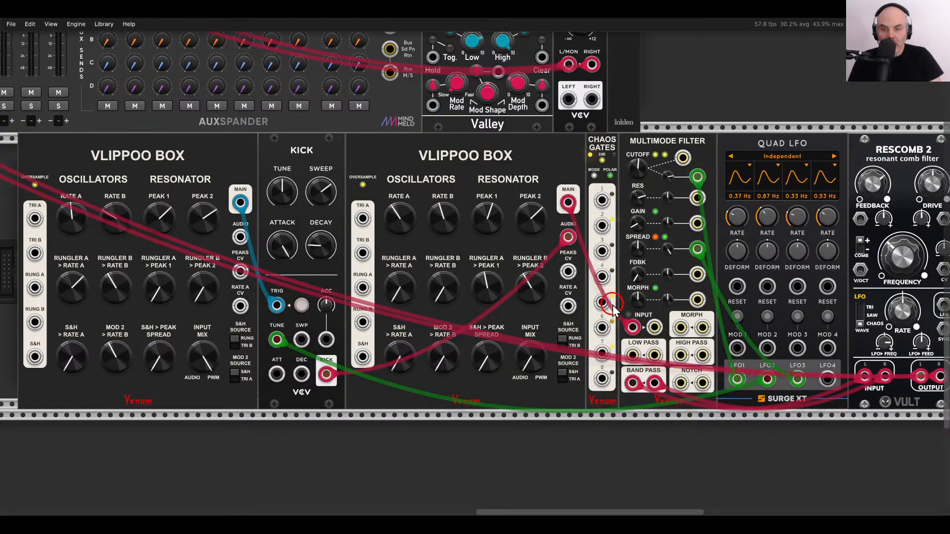
{"action": "scroll", "coordinate": [646, 301], "scroll_direction": "down", "scroll_amount": 1}
{"action": "left_click_drag", "start_coordinate": [646, 302], "coordinate": [352, 289]}
{"action": "left_click_drag", "start_coordinate": [332, 218], "coordinate": [726, 322]}
{"action": "scroll", "coordinate": [707, 320], "scroll_direction": "up", "scroll_amount": 1}
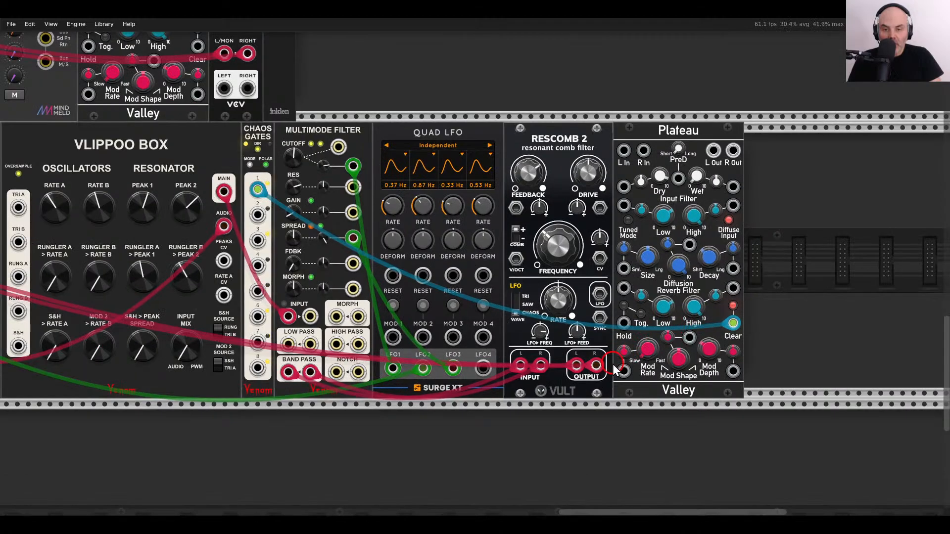
Insert the new Plateau in stereo between Rescomb 2's outputs and the MixMaster.
{"action": "left_click_drag", "start_coordinate": [597, 365], "coordinate": [733, 152]}
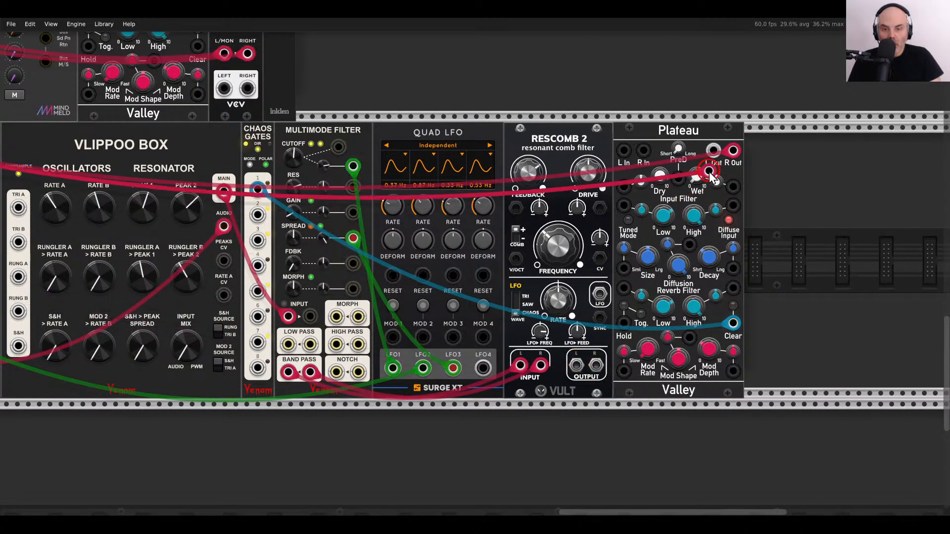
{"action": "left_click_drag", "start_coordinate": [624, 150], "coordinate": [643, 150]}
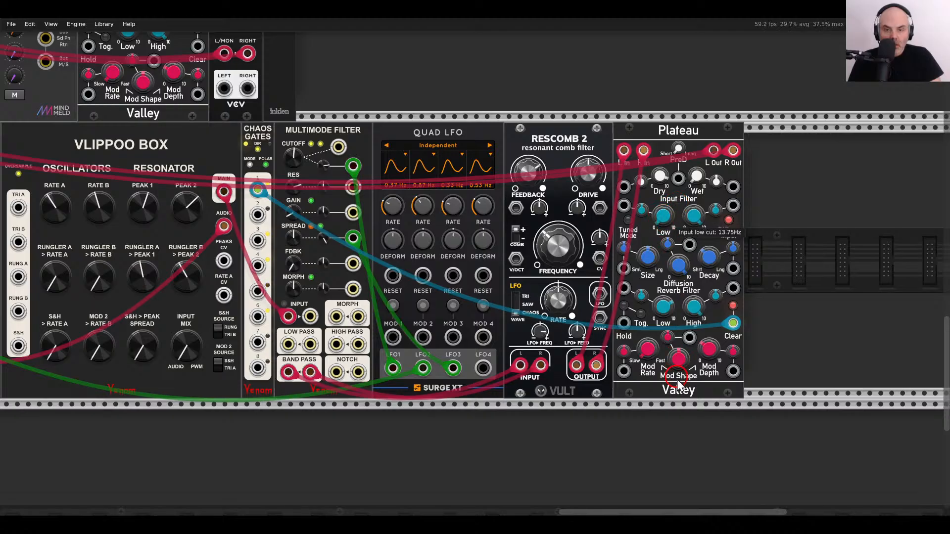
Unpatch the new Plateau's Clear input, adjust its wet level and decay, and reconnect Clear to Chaos Gates output 1.
{"action": "left_click_drag", "start_coordinate": [733, 323], "coordinate": [762, 336]}
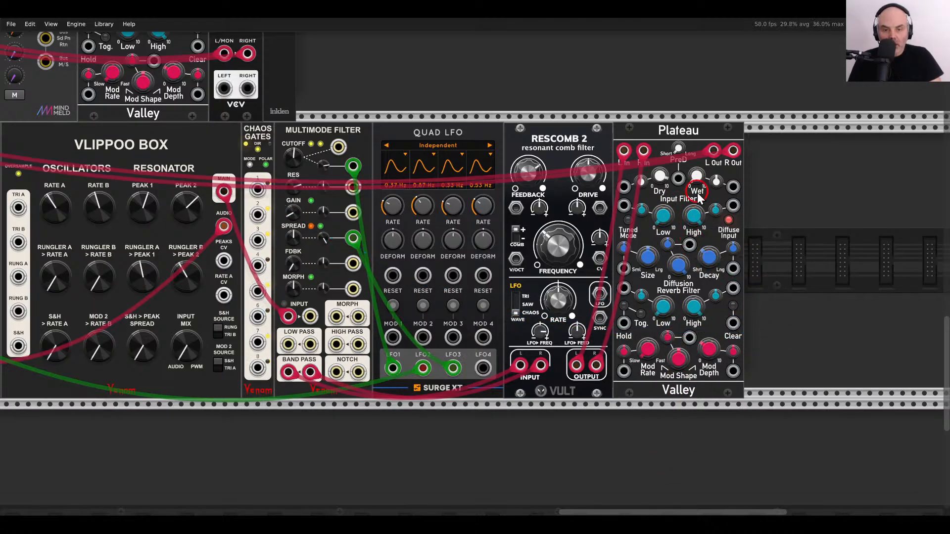
{"action": "left_click_drag", "start_coordinate": [697, 174], "coordinate": [691, 149]}
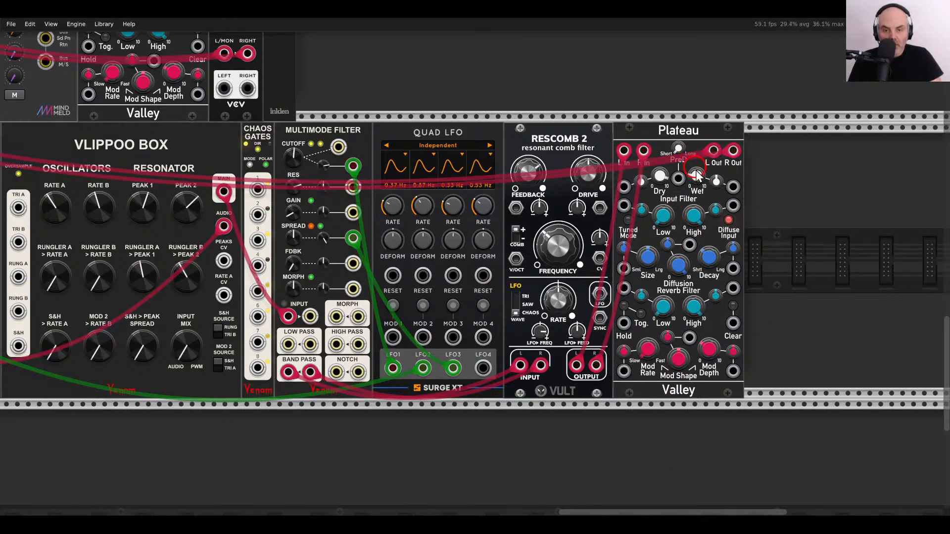
{"action": "left_click_drag", "start_coordinate": [709, 257], "coordinate": [697, 241]}
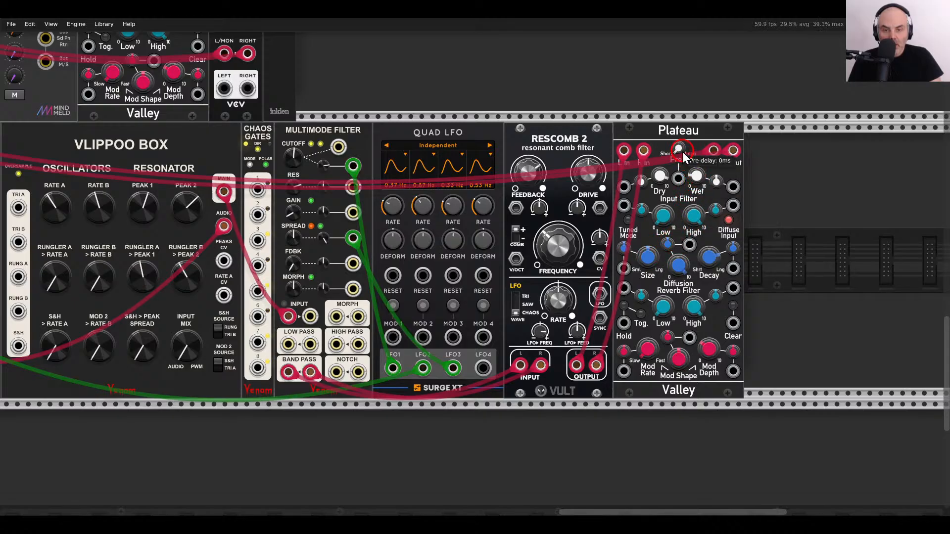
{"action": "left_click_drag", "start_coordinate": [733, 323], "coordinate": [258, 189]}
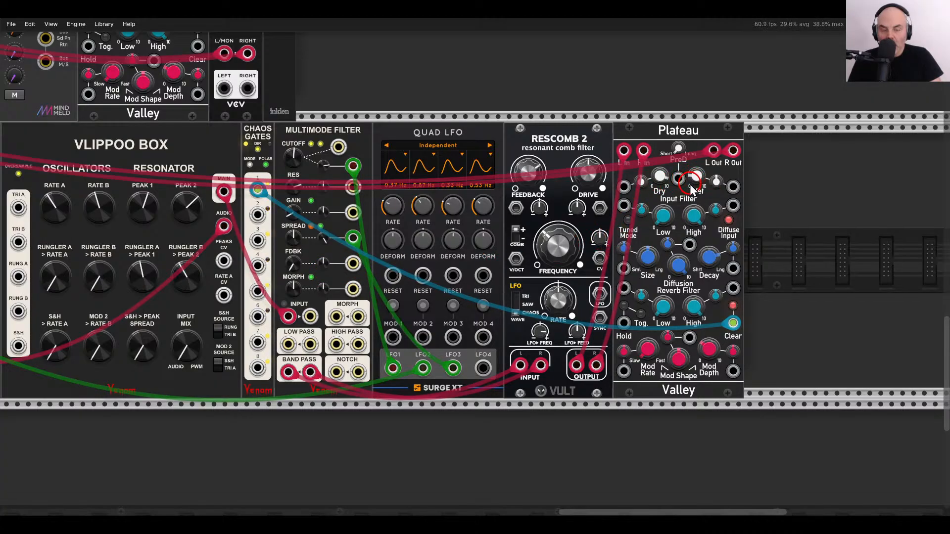
Set the high-pass filter cutoff of MixMaster track 07 to 558 Hz.
{"action": "scroll", "coordinate": [291, 227], "scroll_direction": "down", "scroll_amount": 3}
{"action": "left_click_drag", "start_coordinate": [141, 183], "coordinate": [757, 207]}
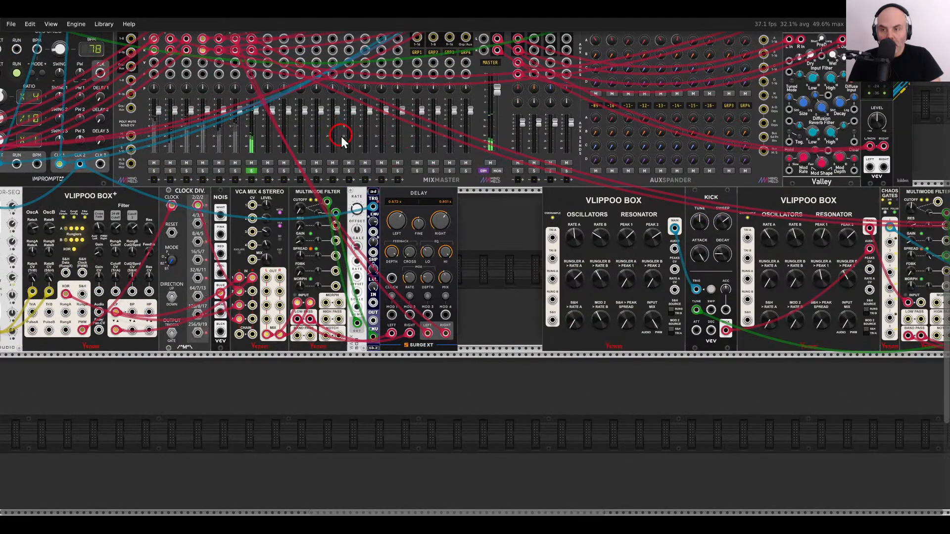
{"action": "scroll", "coordinate": [330, 170], "scroll_direction": "up", "scroll_amount": 3}
{"action": "scroll", "coordinate": [394, 203], "scroll_direction": "up", "scroll_amount": 4}
{"action": "right_click", "coordinate": [398, 200]}
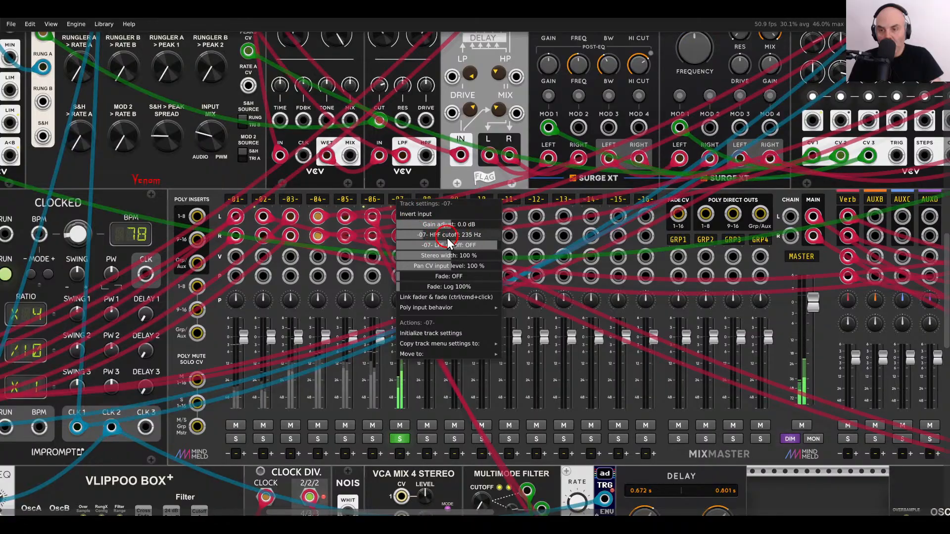
{"action": "left_click_drag", "start_coordinate": [448, 239], "coordinate": [600, 235]}
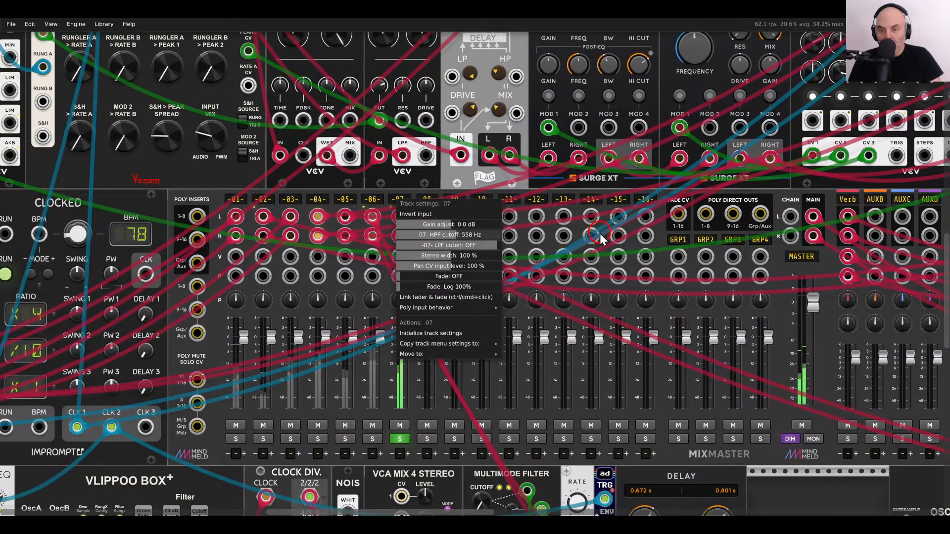
{"action": "left_click", "coordinate": [454, 184]}
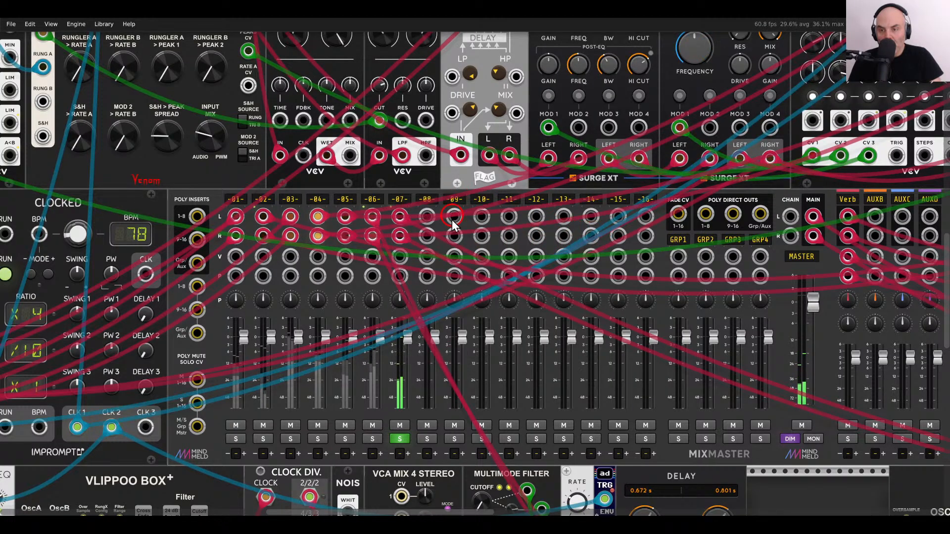
Unsolo MixMaster track 07 and set its gain adjust to -2.5 dB.
{"action": "left_click", "coordinate": [401, 439]}
{"action": "scroll", "coordinate": [490, 272], "scroll_direction": "down", "scroll_amount": 5}
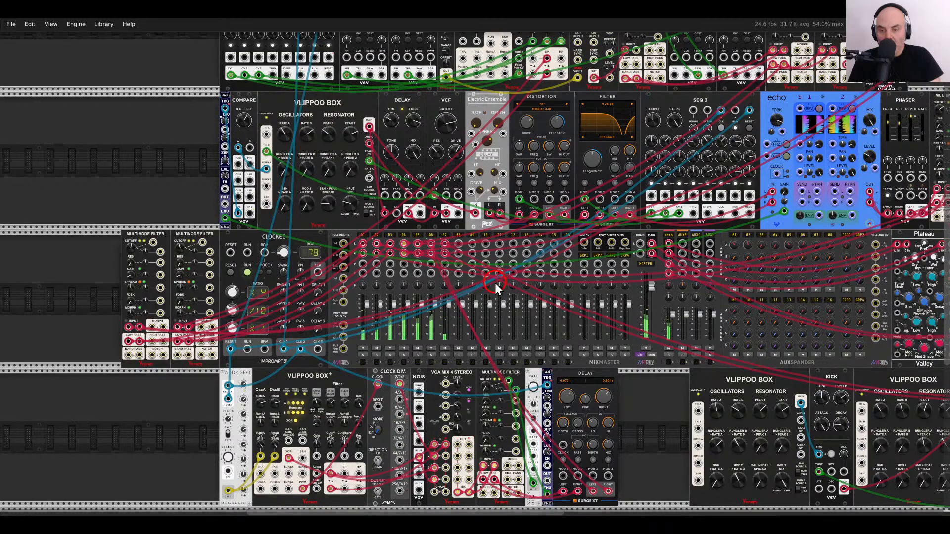
{"action": "right_click", "coordinate": [446, 236]}
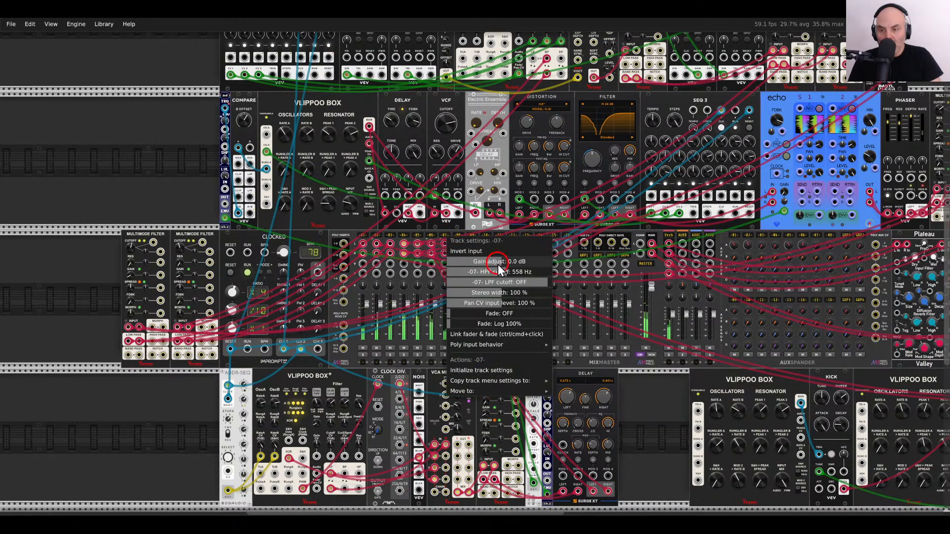
{"action": "left_click_drag", "start_coordinate": [498, 269], "coordinate": [478, 271]}
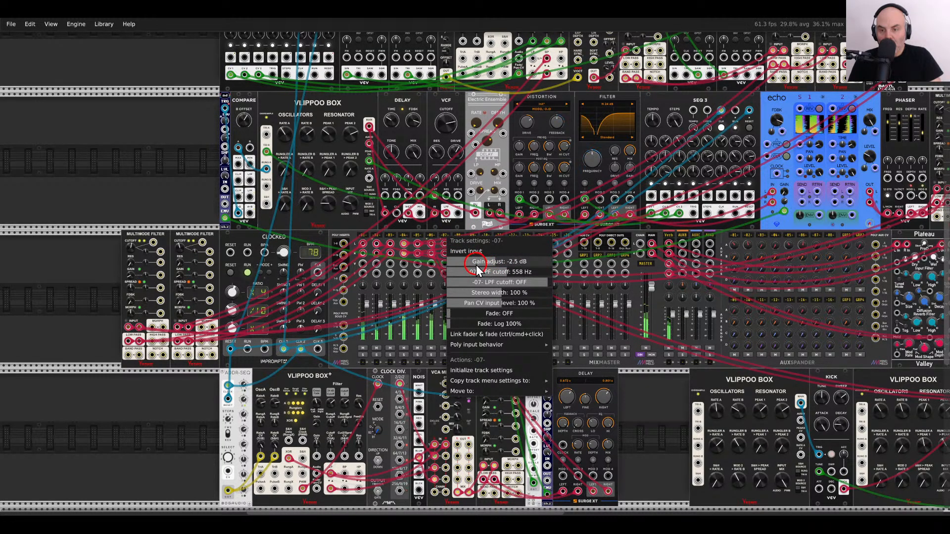
{"action": "left_click", "coordinate": [205, 218]}
Search the module browser for "vlip" and add another Vlippoo Box in the empty row below the kick voice.
{"action": "scroll", "coordinate": [250, 216], "scroll_direction": "down", "scroll_amount": 1}
{"action": "left_click_drag", "start_coordinate": [519, 345], "coordinate": [387, 281]}
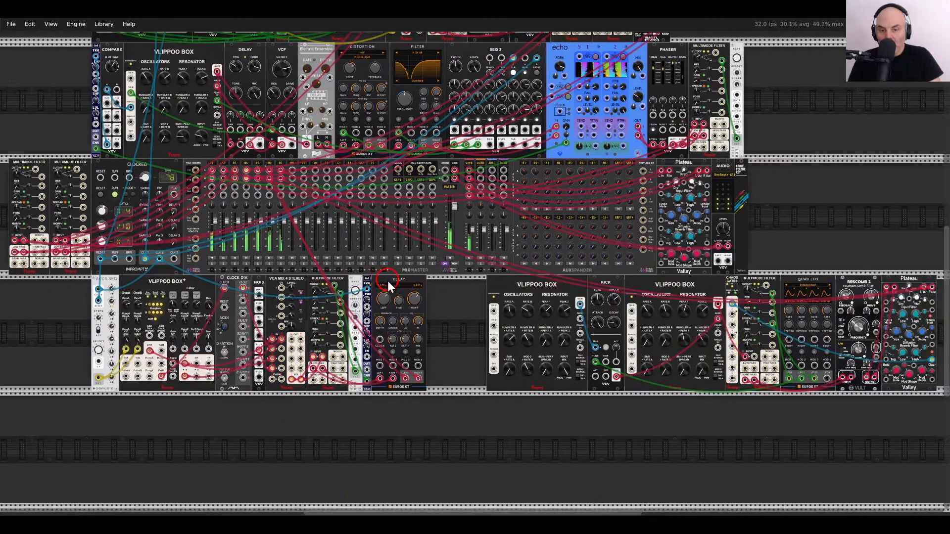
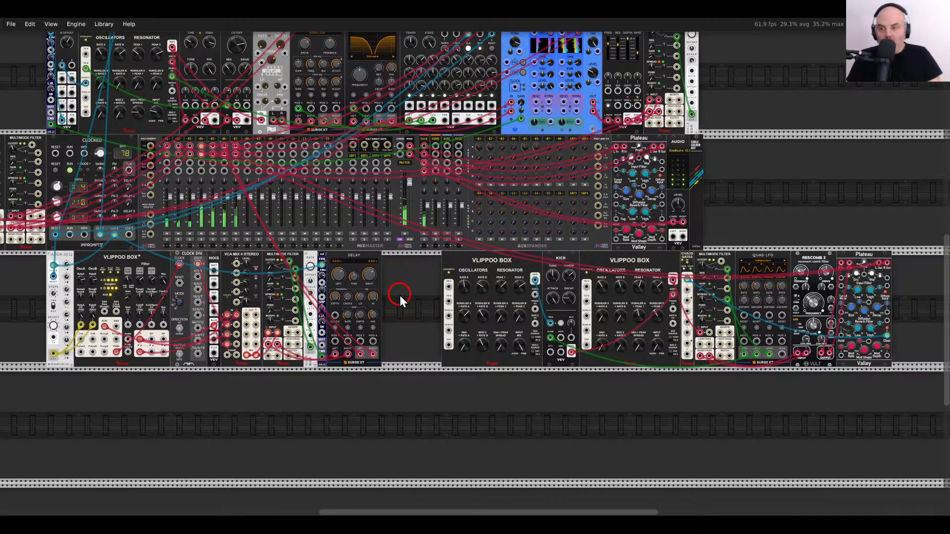
{"action": "left_click_drag", "start_coordinate": [401, 281], "coordinate": [431, 300]}
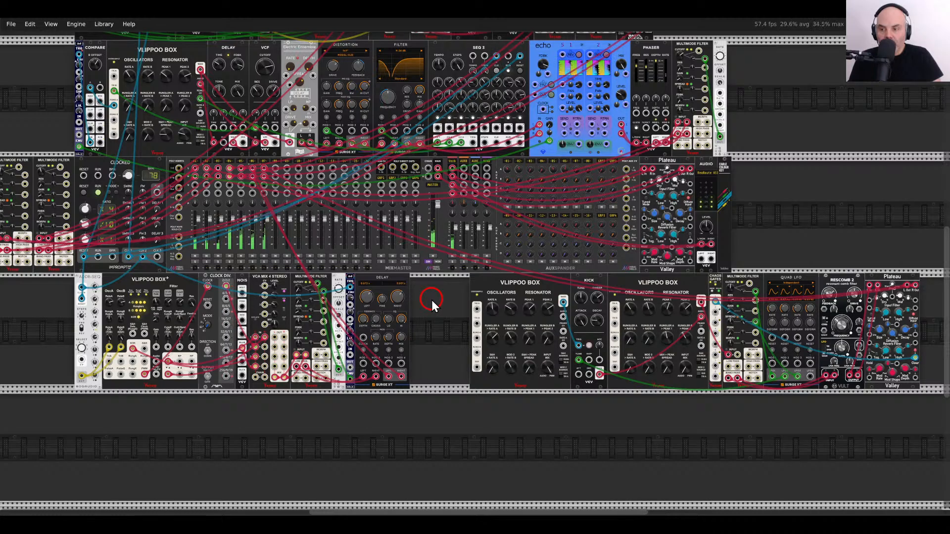
{"action": "left_click_drag", "start_coordinate": [433, 300], "coordinate": [319, 182]}
{"action": "right_click", "coordinate": [577, 329]}
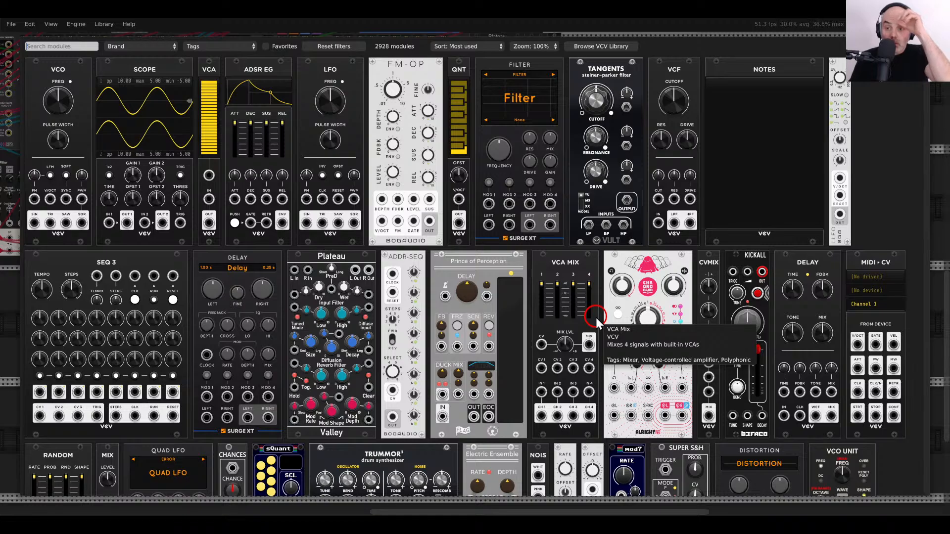
{"action": "type", "text": "vlip"}
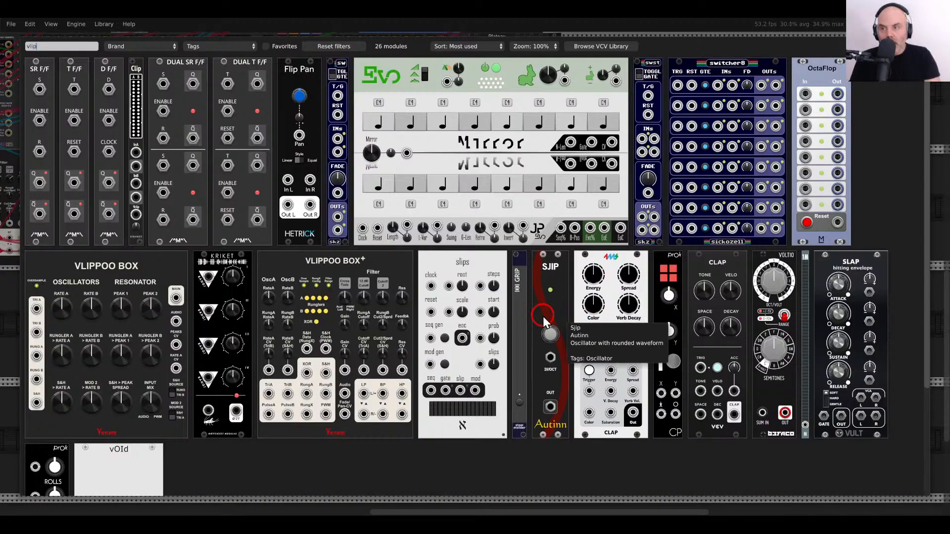
{"action": "left_click_drag", "start_coordinate": [162, 283], "coordinate": [565, 348]}
Turn the new Vlippoo Box's input mix fully to PWM and patch its main output into the MixMaster.
{"action": "scroll", "coordinate": [566, 348], "scroll_direction": "up", "scroll_amount": 3}
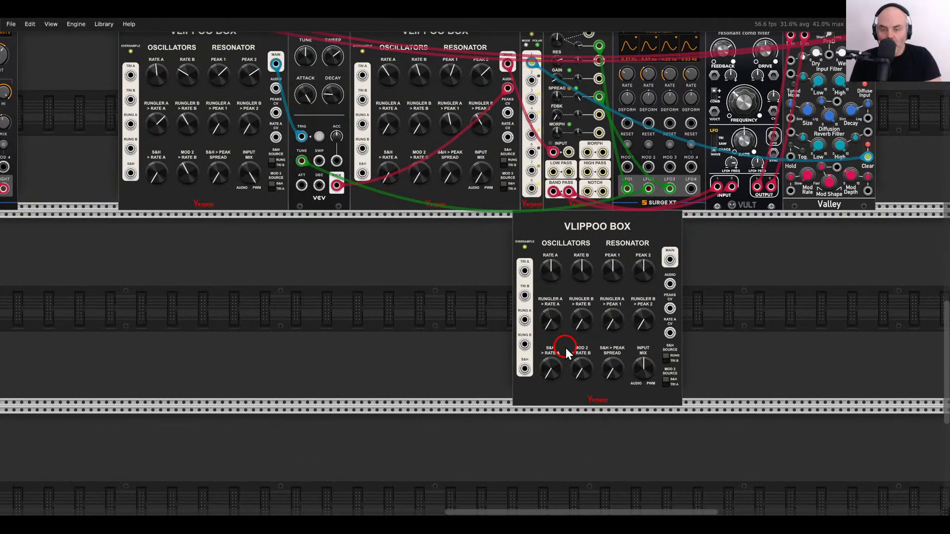
{"action": "scroll", "coordinate": [589, 297], "scroll_direction": "up", "scroll_amount": 3}
{"action": "scroll", "coordinate": [589, 297], "scroll_direction": "right", "scroll_amount": 2}
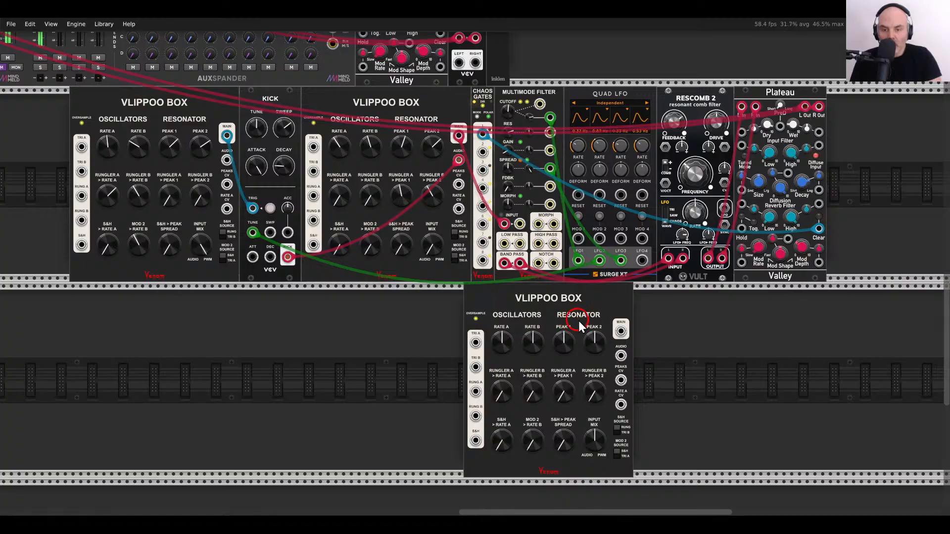
{"action": "scroll", "coordinate": [580, 324], "scroll_direction": "down", "scroll_amount": 1}
{"action": "scroll", "coordinate": [580, 324], "scroll_direction": "right", "scroll_amount": 4}
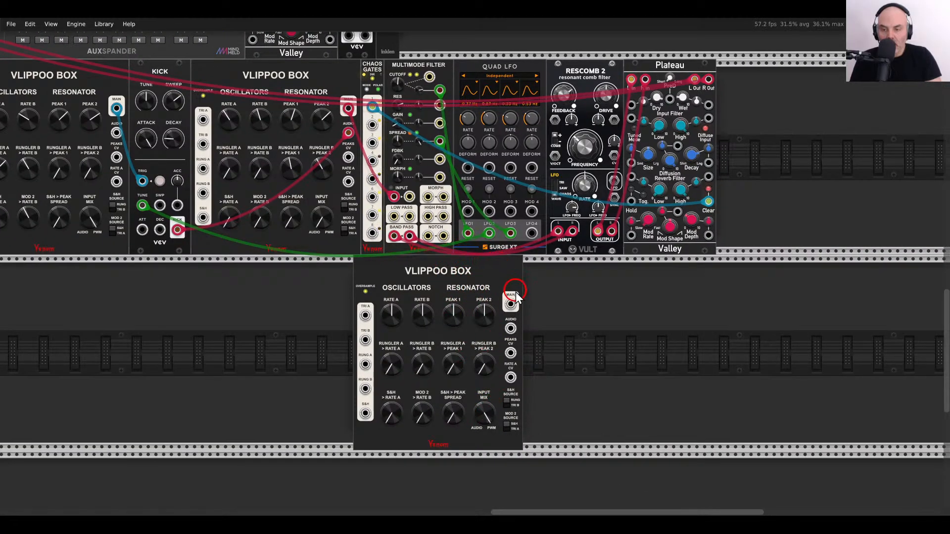
{"action": "left_click_drag", "start_coordinate": [510, 304], "coordinate": [233, 105]}
{"action": "scroll", "coordinate": [505, 310], "scroll_direction": "left", "scroll_amount": 20}
{"action": "scroll", "coordinate": [506, 311], "scroll_direction": "up", "scroll_amount": 8}
{"action": "scroll", "coordinate": [234, 244], "scroll_direction": "right", "scroll_amount": 14}
{"action": "scroll", "coordinate": [235, 245], "scroll_direction": "down", "scroll_amount": 5}
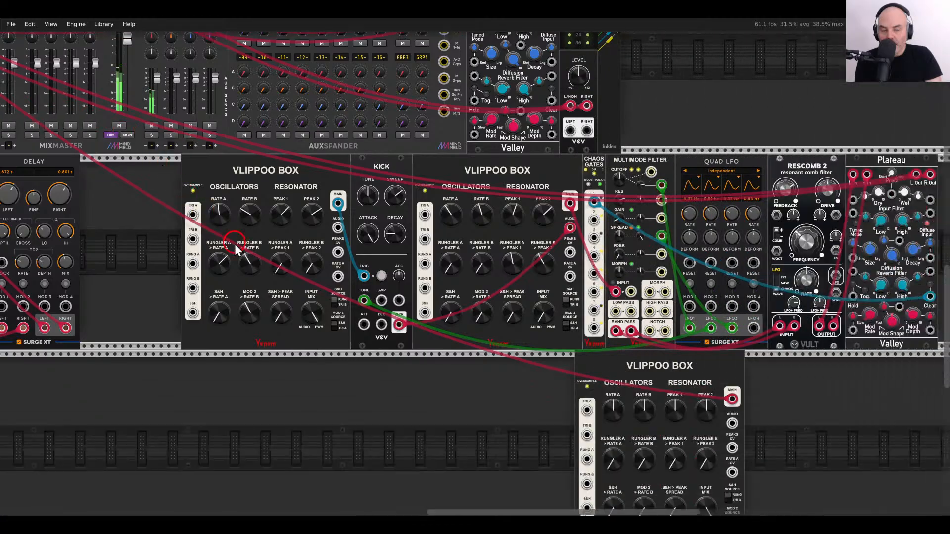
Set the new Vlippoo Box's volume option to Full.
{"action": "scroll", "coordinate": [235, 244], "scroll_direction": "right", "scroll_amount": 7}
{"action": "scroll", "coordinate": [234, 244], "scroll_direction": "down", "scroll_amount": 7}
{"action": "scroll", "coordinate": [504, 248], "scroll_direction": "up", "scroll_amount": 2}
{"action": "right_click", "coordinate": [501, 145]}
{"action": "mouse_move", "coordinate": [610, 292]}
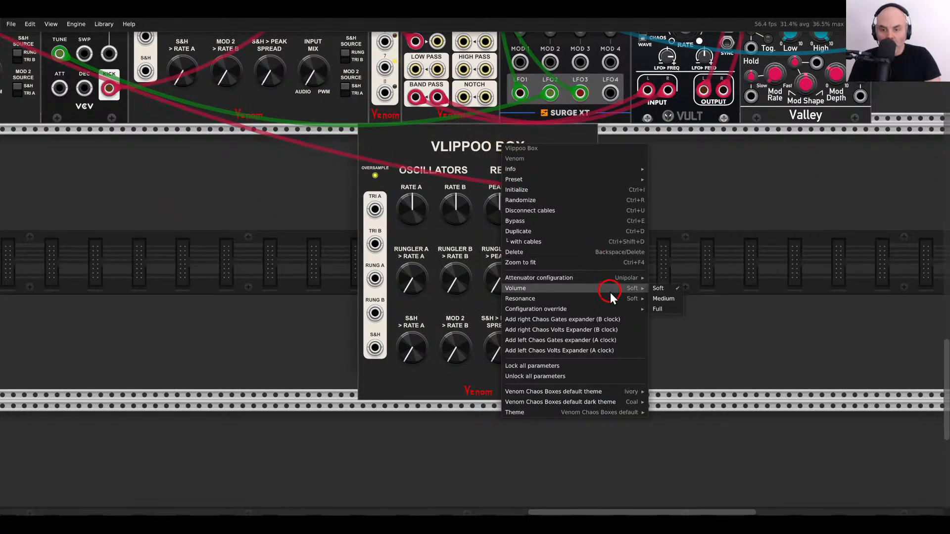
{"action": "left_click", "coordinate": [663, 309]}
{"action": "scroll", "coordinate": [551, 245], "scroll_direction": "left", "scroll_amount": 2}
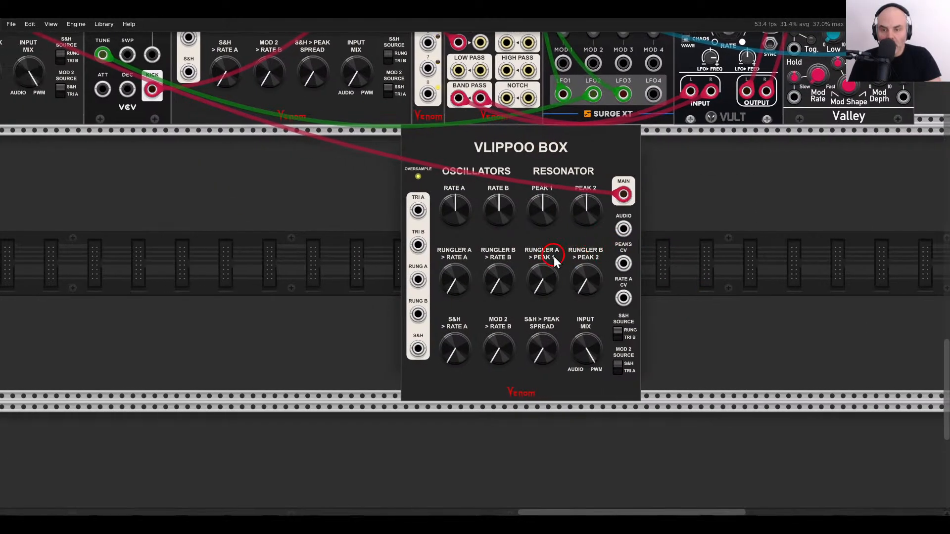
Raise the new Vlippoo Box's oscillator rates A and B and both resonator peak frequencies.
{"action": "scroll", "coordinate": [554, 256], "scroll_direction": "up", "scroll_amount": 2}
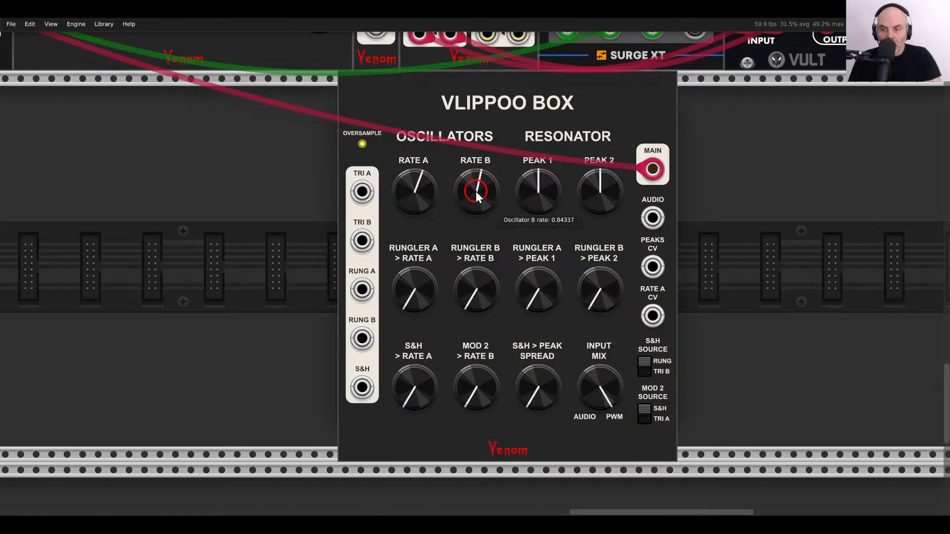
{"action": "scroll", "coordinate": [419, 184], "scroll_direction": "up", "scroll_amount": 4}
{"action": "scroll", "coordinate": [535, 189], "scroll_direction": "up", "scroll_amount": 1}
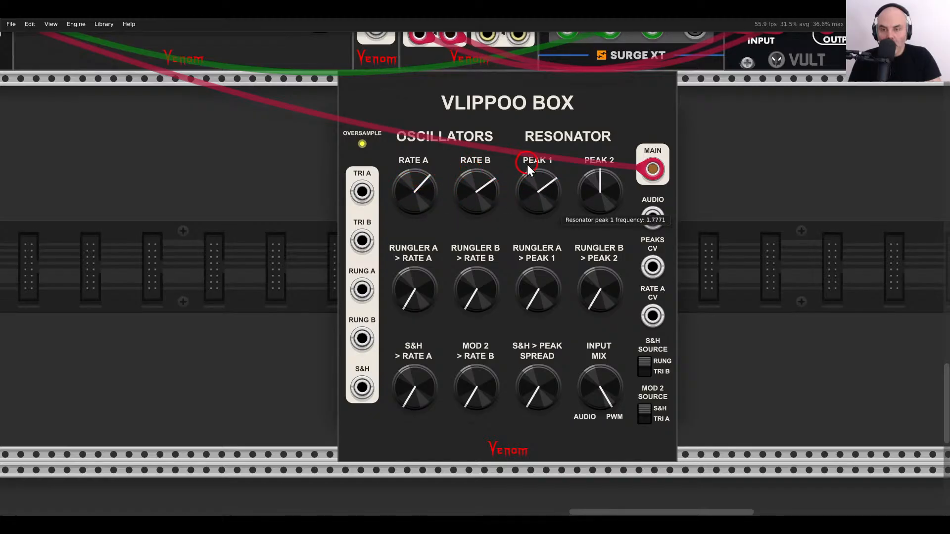
{"action": "scroll", "coordinate": [601, 187], "scroll_direction": "up", "scroll_amount": 1}
{"action": "scroll", "coordinate": [539, 191], "scroll_direction": "up", "scroll_amount": 3}
{"action": "scroll", "coordinate": [595, 159], "scroll_direction": "up", "scroll_amount": 3}
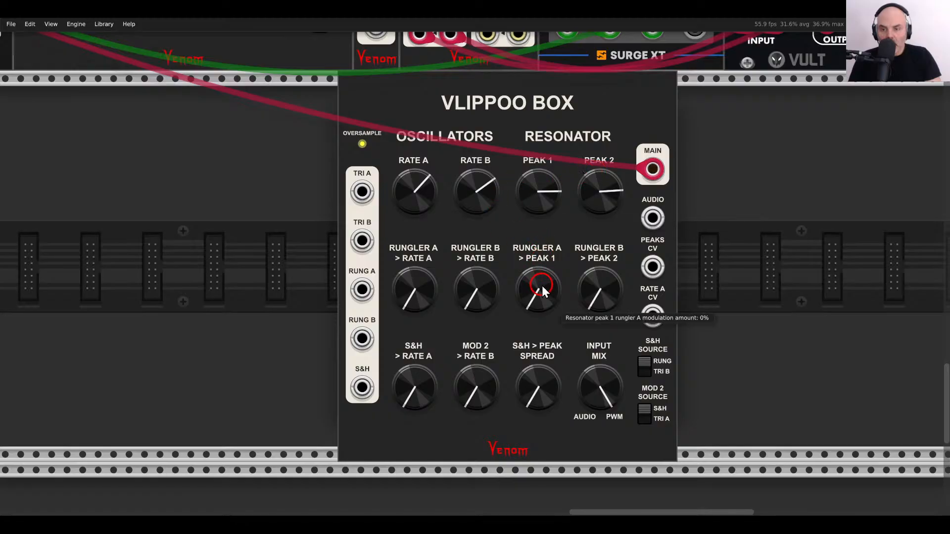
Add slight rungler A and B modulation to resonator peaks 1 and 2, and patch Tri A to Peaks CV.
{"action": "left_click_drag", "start_coordinate": [538, 205], "coordinate": [543, 263]}
{"action": "left_click_drag", "start_coordinate": [591, 287], "coordinate": [587, 245]}
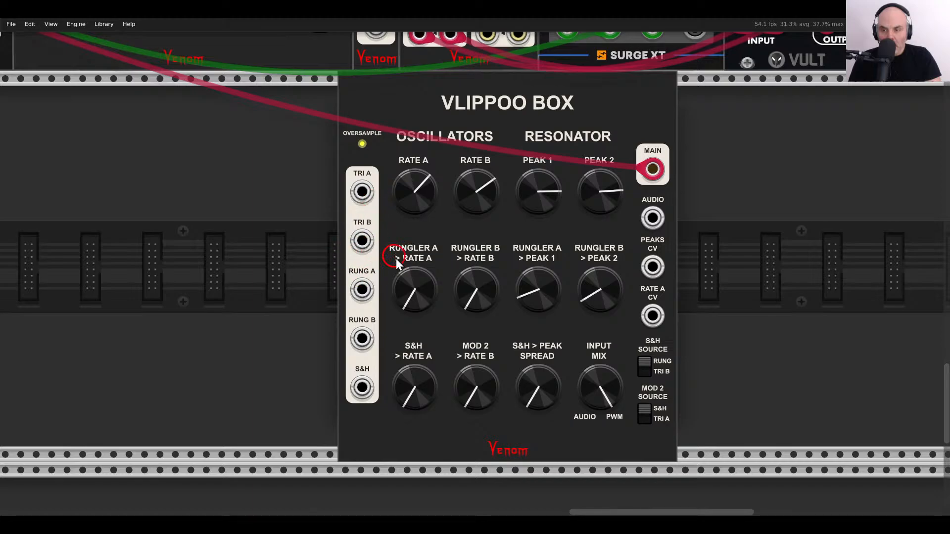
{"action": "left_click_drag", "start_coordinate": [361, 192], "coordinate": [652, 266]}
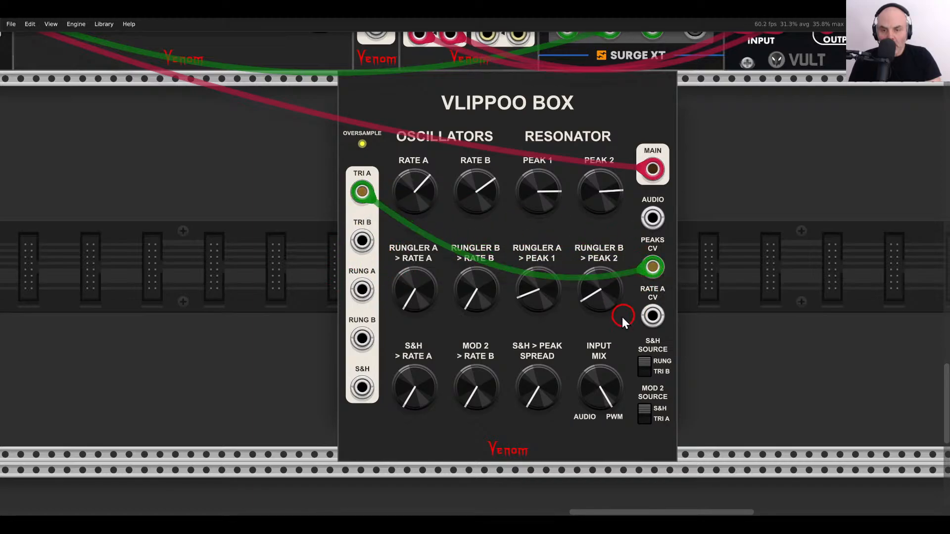
Raise rungler modulation of both oscillator rates to around half, and increase rates A and B, with B at about 5.9.
{"action": "left_click_drag", "start_coordinate": [402, 196], "coordinate": [411, 220]}
{"action": "left_click", "coordinate": [491, 296]}
{"action": "left_click_drag", "start_coordinate": [466, 180], "coordinate": [412, 178]}
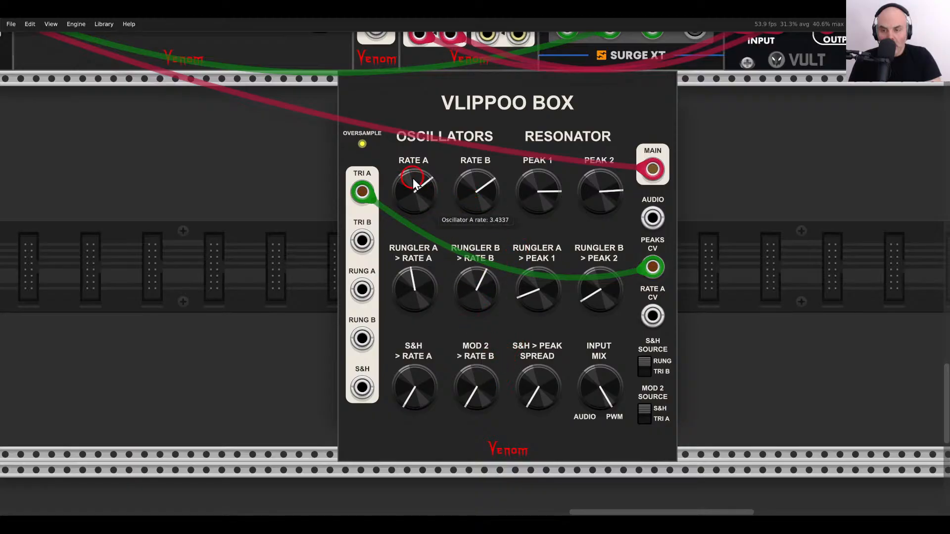
{"action": "left_click_drag", "start_coordinate": [478, 188], "coordinate": [470, 150]}
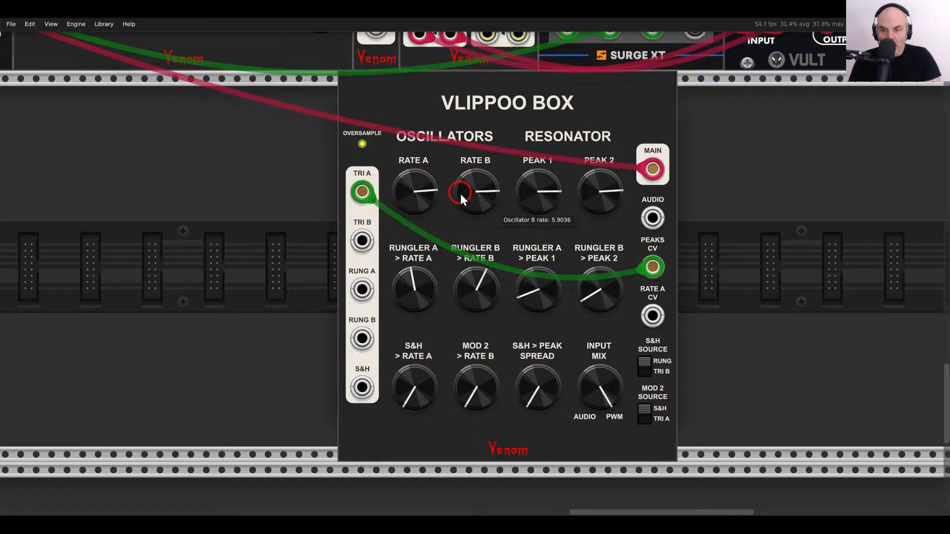
Lower resonator peak 1, raise peak 2, and set rungler A modulation of peak 1 to about 18%.
{"action": "mouse_move", "coordinate": [539, 173]}
{"action": "left_mouse_down"}
{"action": "mouse_move", "coordinate": [570, 188]}
{"action": "mouse_move", "coordinate": [604, 171]}
{"action": "left_mouse_up"}
{"action": "left_click_drag", "start_coordinate": [545, 178], "coordinate": [550, 213]}
{"action": "mouse_move", "coordinate": [533, 305]}
{"action": "left_mouse_down"}
{"action": "mouse_move", "coordinate": [539, 208]}
{"action": "mouse_move", "coordinate": [546, 295]}
{"action": "left_mouse_up"}
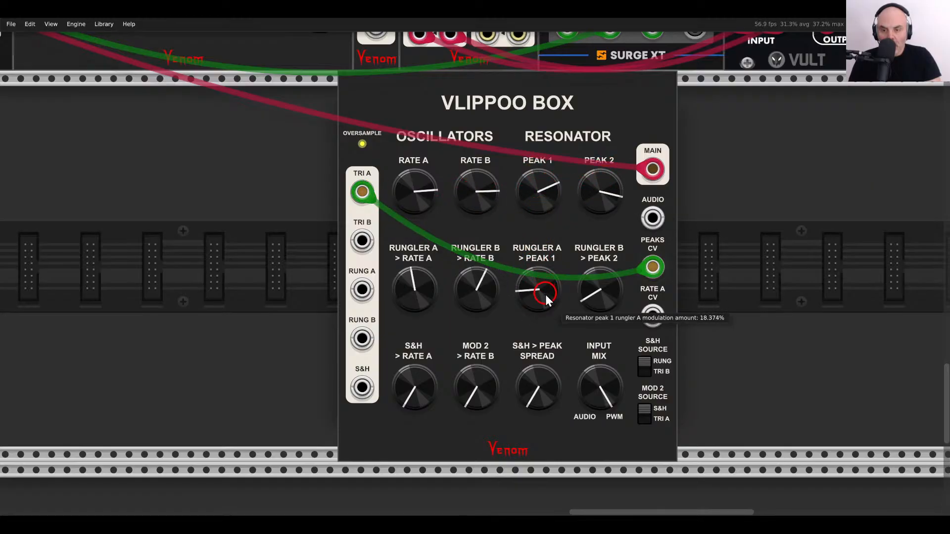
Slightly raise rungler A and B modulation of resonator peaks 1 and 2, and try the S&H peak spread.
{"action": "left_click_drag", "start_coordinate": [594, 266], "coordinate": [598, 255]}
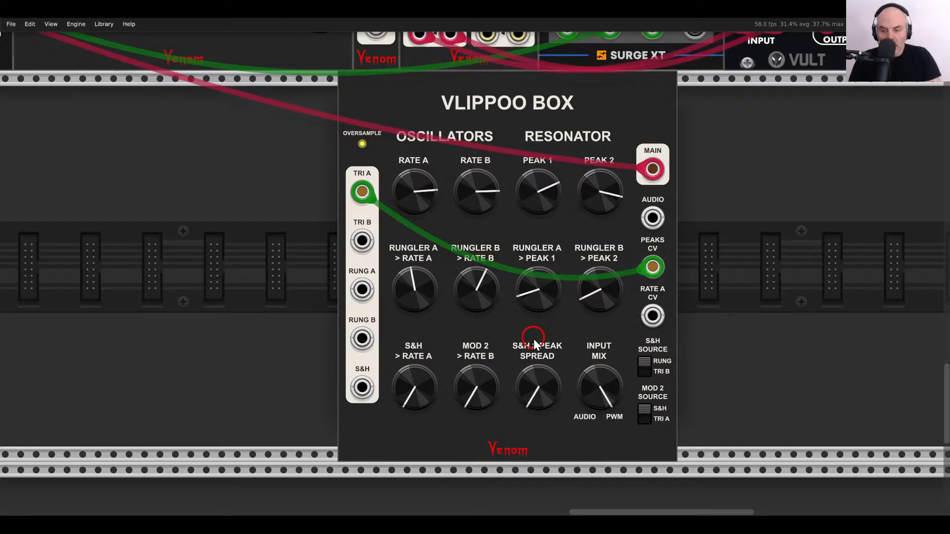
{"action": "left_click_drag", "start_coordinate": [534, 381], "coordinate": [537, 357]}
{"action": "left_click_drag", "start_coordinate": [534, 322], "coordinate": [508, 405]}
Add a Sickozell ad envelope beside the new Vlippoo Box and route its Main output through the envelope to the mixer.
{"action": "scroll", "coordinate": [701, 217], "scroll_direction": "down", "scroll_amount": 2}
{"action": "left_click_drag", "start_coordinate": [701, 218], "coordinate": [587, 221]}
{"action": "right_click", "coordinate": [587, 221]}
{"action": "type", "text": "ad"}
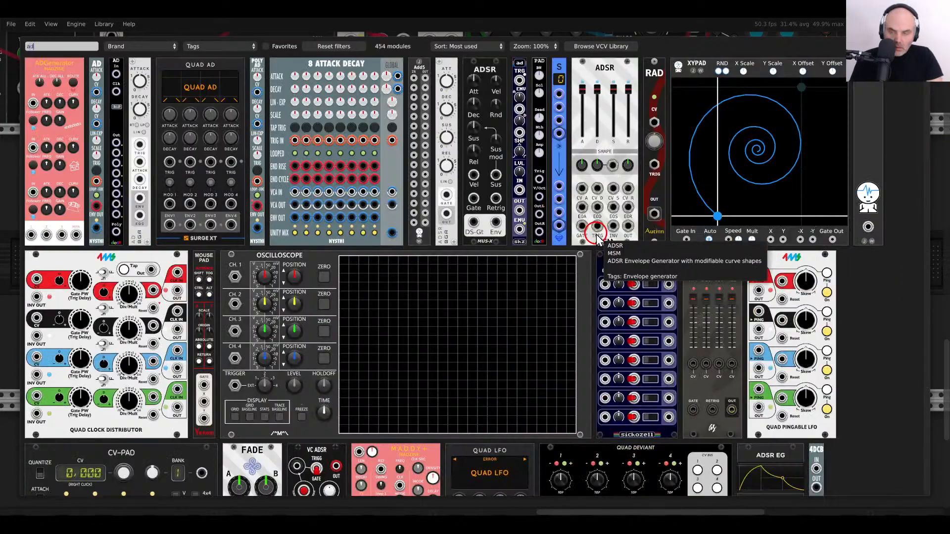
{"action": "left_click_drag", "start_coordinate": [520, 71], "coordinate": [556, 284]}
{"action": "mouse_move", "coordinate": [546, 194]}
{"action": "left_mouse_down"}
{"action": "mouse_move", "coordinate": [566, 249]}
{"action": "mouse_move", "coordinate": [574, 349]}
{"action": "mouse_move", "coordinate": [546, 193]}
{"action": "left_mouse_up"}
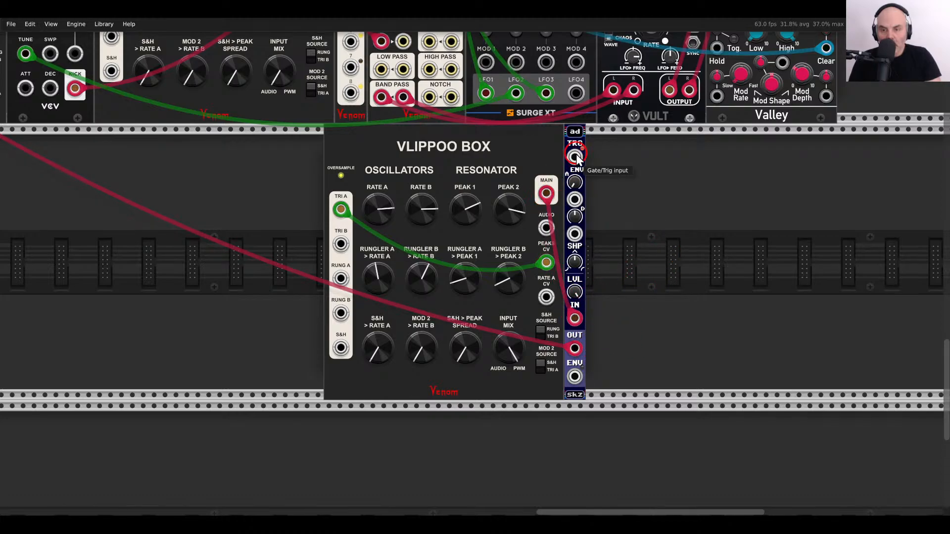
Patch Chaos Gates output 2 to the ad envelope's trigger input.
{"action": "left_click_drag", "start_coordinate": [574, 157], "coordinate": [525, 131]}
{"action": "scroll", "coordinate": [554, 177], "scroll_direction": "up", "scroll_amount": 8}
{"action": "scroll", "coordinate": [554, 178], "scroll_direction": "left", "scroll_amount": 7}
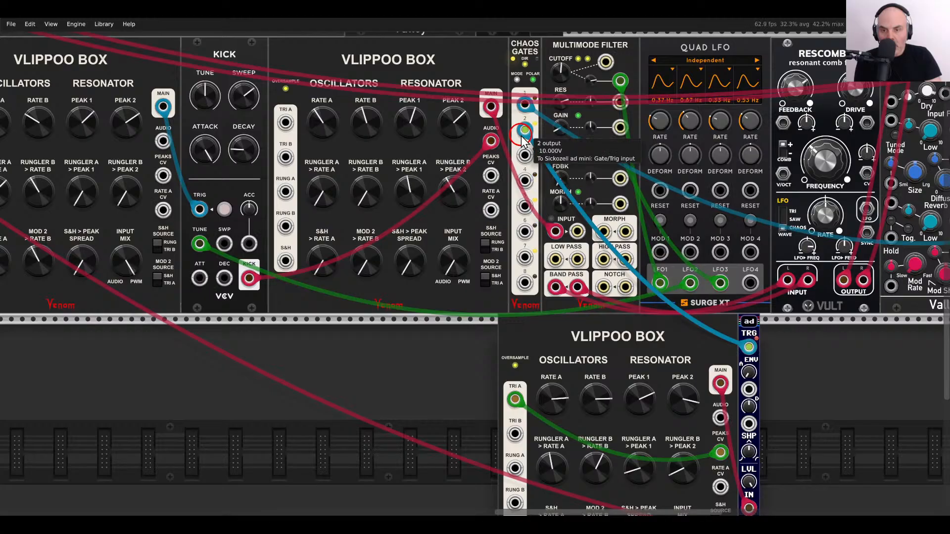
{"action": "scroll", "coordinate": [522, 140], "scroll_direction": "down", "scroll_amount": 7}
{"action": "scroll", "coordinate": [522, 140], "scroll_direction": "right", "scroll_amount": 7}
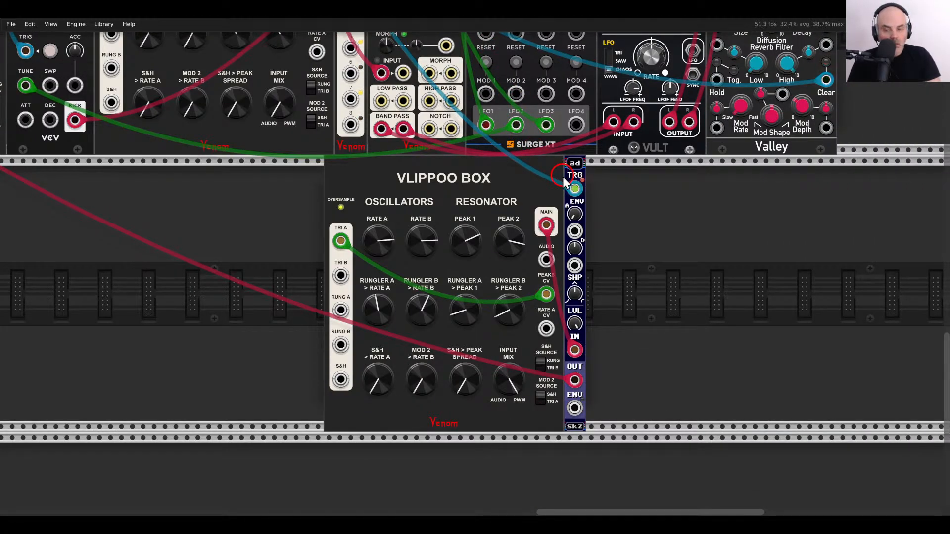
{"action": "scroll", "coordinate": [488, 295], "scroll_direction": "up", "scroll_amount": 2}
{"action": "scroll", "coordinate": [488, 295], "scroll_direction": "up", "scroll_amount": 1}
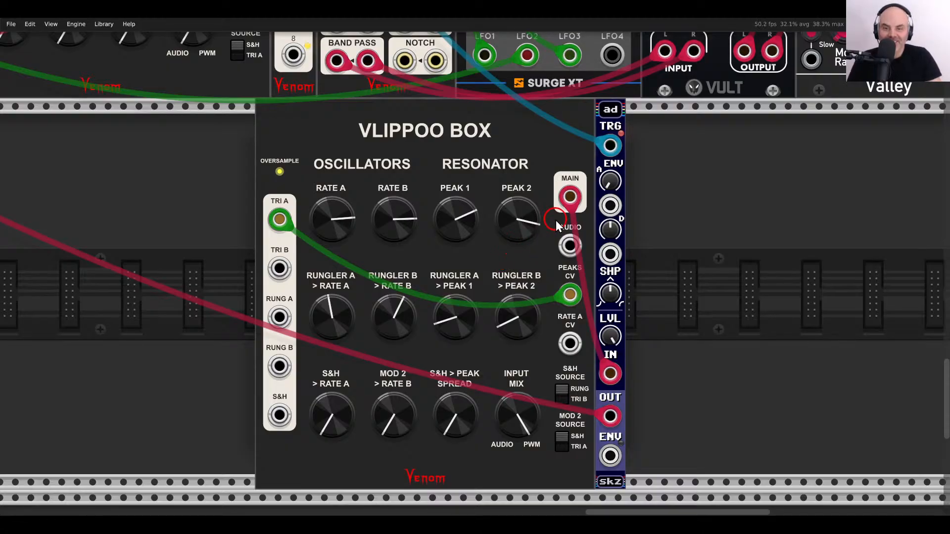
{"action": "scroll", "coordinate": [535, 296], "scroll_direction": "down", "scroll_amount": 5}
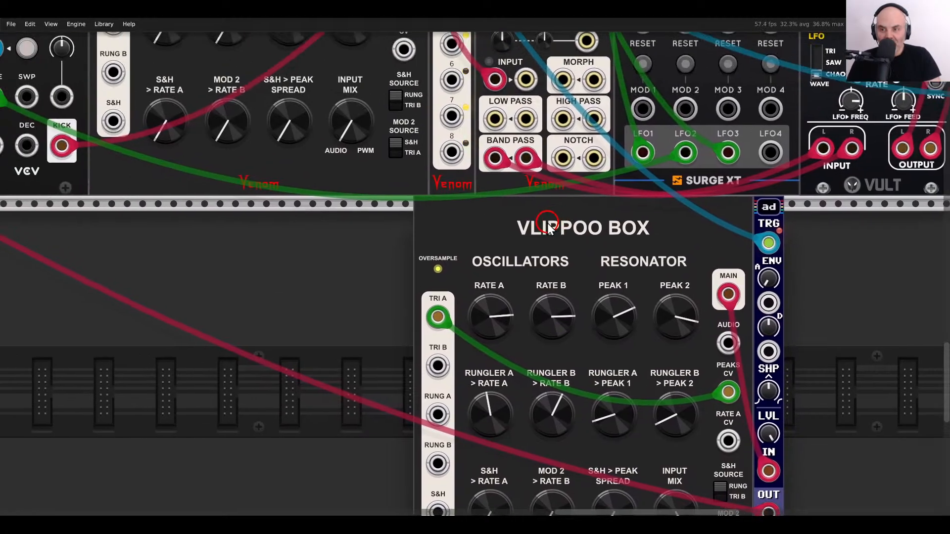
{"action": "scroll", "coordinate": [536, 295], "scroll_direction": "up", "scroll_amount": 3}
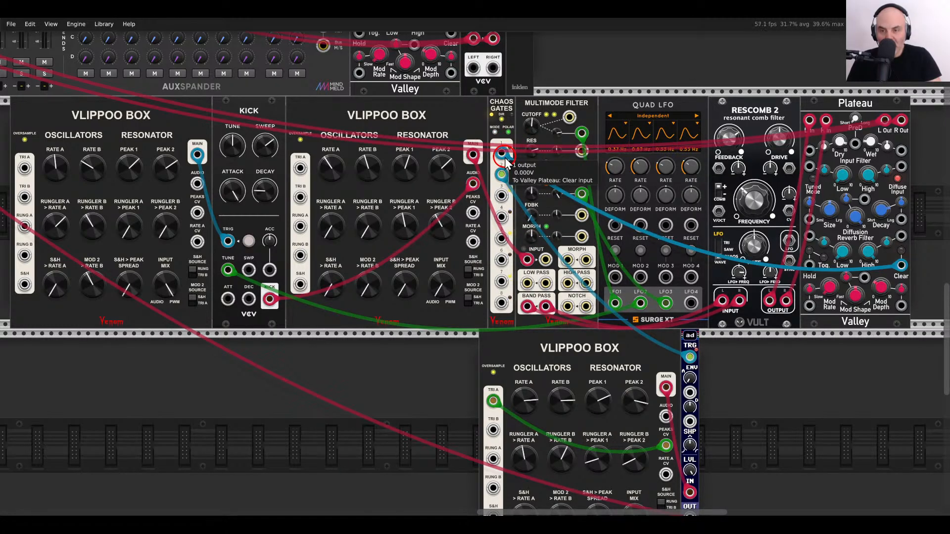
Repatch the ad trigger to Tri B of the Vlippoo Box beside Chaos Gates, and raise that box's rungler B modulation of rate B.
{"action": "left_click_drag", "start_coordinate": [501, 175], "coordinate": [300, 170]}
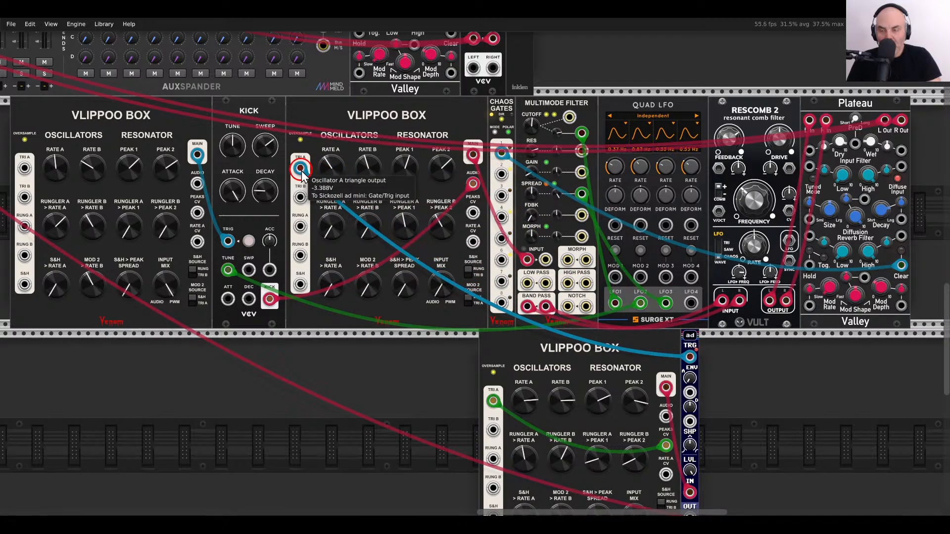
{"action": "left_click_drag", "start_coordinate": [302, 173], "coordinate": [299, 203]}
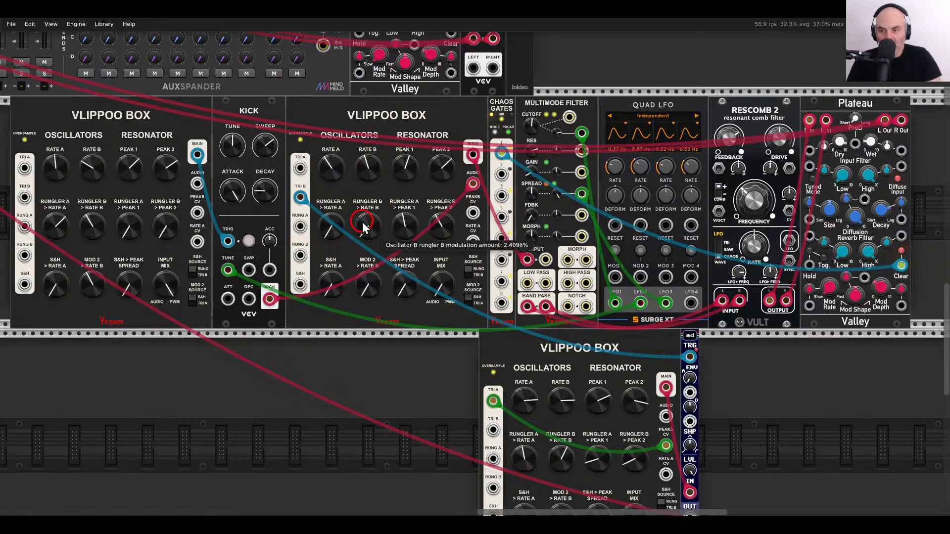
{"action": "mouse_move", "coordinate": [357, 215]}
{"action": "left_click_drag", "start_coordinate": [353, 200], "coordinate": [365, 218]}
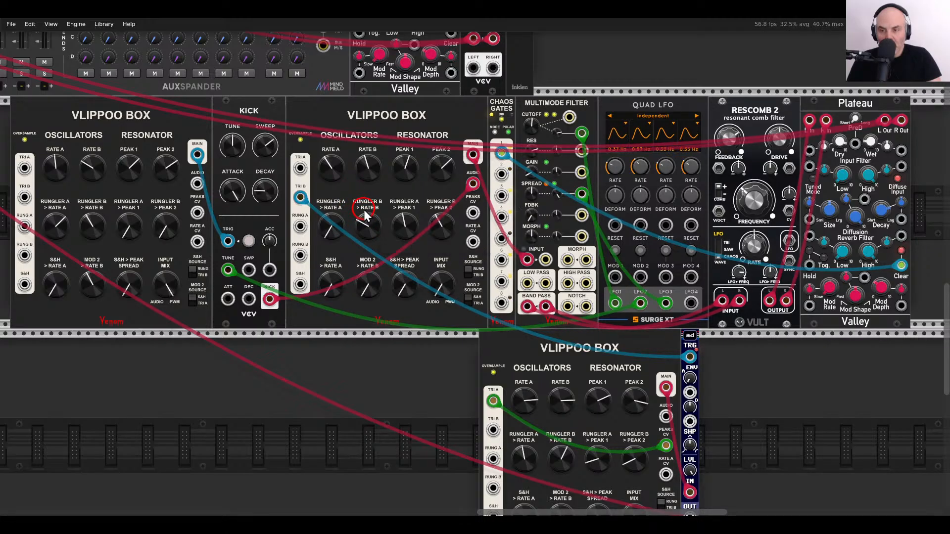
Insert a VCV VCF between the new Vlippoo Box and ad, patching Main into it and its HPF output to the ad input.
{"action": "scroll", "coordinate": [482, 227], "scroll_direction": "down", "scroll_amount": 5}
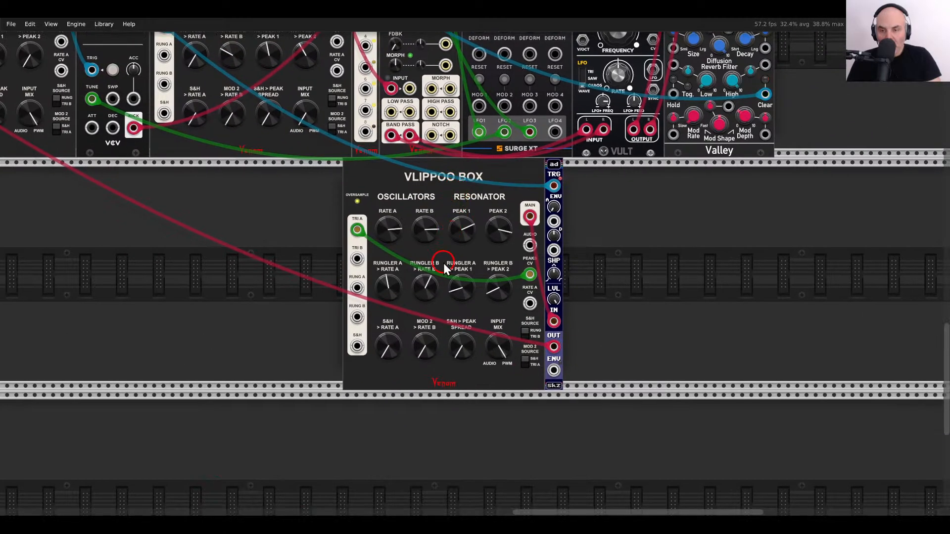
{"action": "scroll", "coordinate": [535, 194], "scroll_direction": "right", "scroll_amount": 3}
{"action": "scroll", "coordinate": [534, 194], "scroll_direction": "up", "scroll_amount": 2}
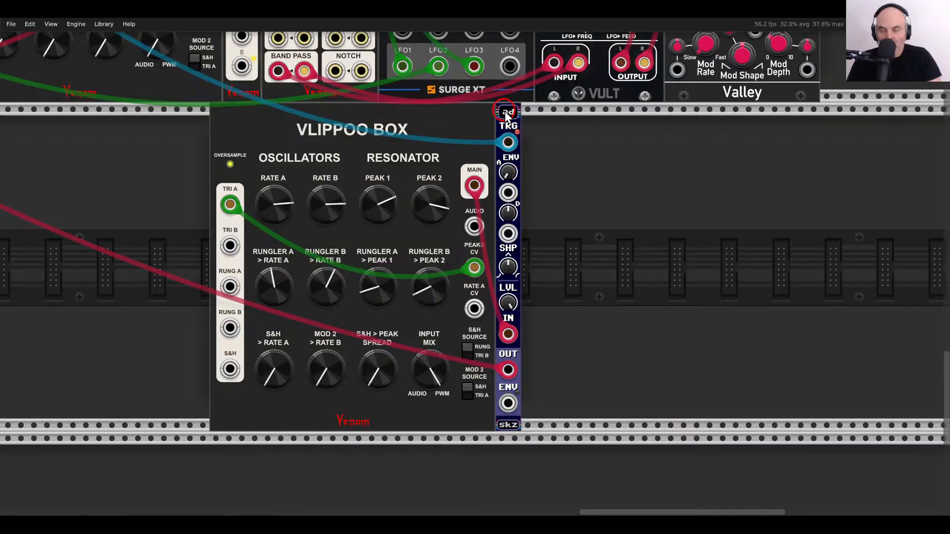
{"action": "left_click_drag", "start_coordinate": [502, 122], "coordinate": [603, 136]}
{"action": "right_click", "coordinate": [558, 160]}
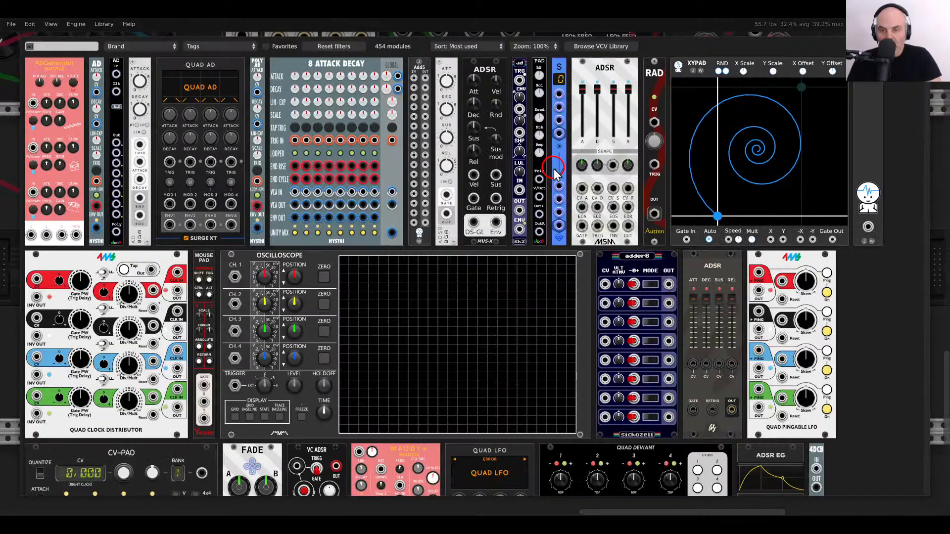
{"action": "scroll", "coordinate": [558, 159], "scroll_direction": "up", "scroll_amount": 10}
{"action": "left_click", "coordinate": [674, 104]}
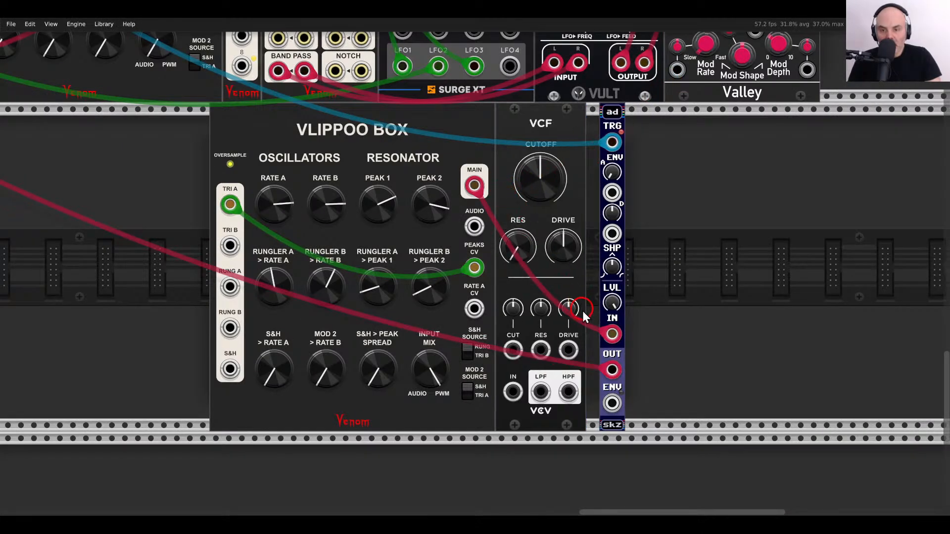
{"action": "left_click_drag", "start_coordinate": [612, 334], "coordinate": [513, 392]}
{"action": "left_click_drag", "start_coordinate": [568, 391], "coordinate": [612, 333]}
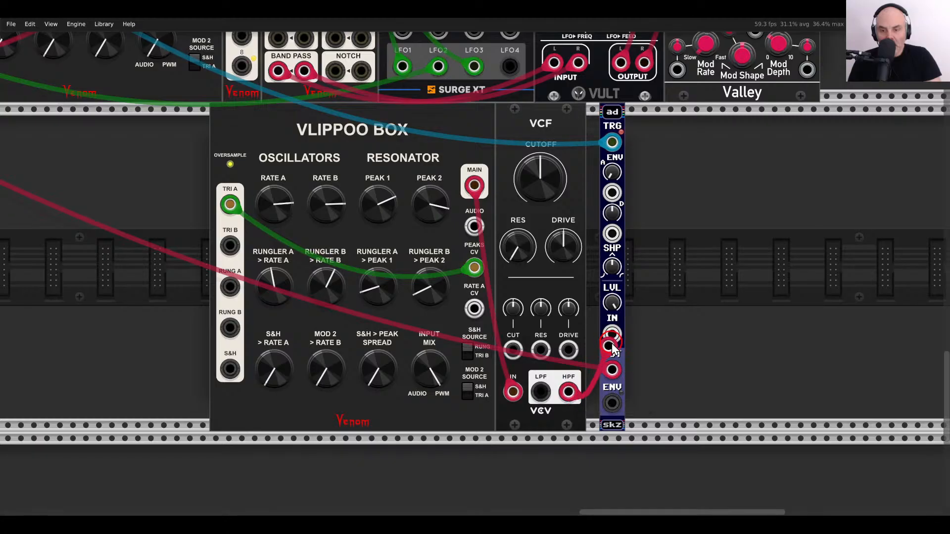
Set the VCF cutoff to about 2630 Hz with resonance near half and slightly raised drive, and place ad directly beside it.
{"action": "left_click_drag", "start_coordinate": [518, 240], "coordinate": [518, 210]}
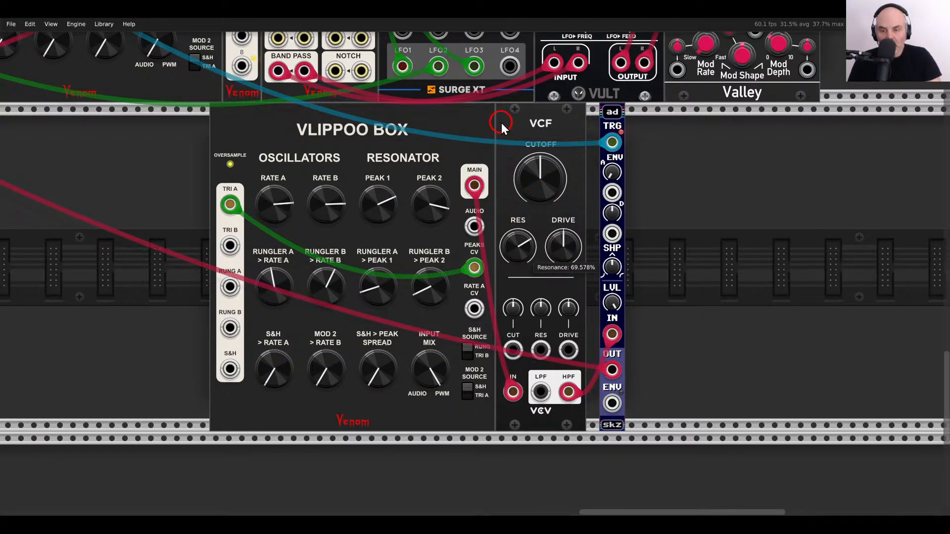
{"action": "left_click_drag", "start_coordinate": [540, 176], "coordinate": [541, 173]}
{"action": "left_click_drag", "start_coordinate": [529, 129], "coordinate": [531, 150]}
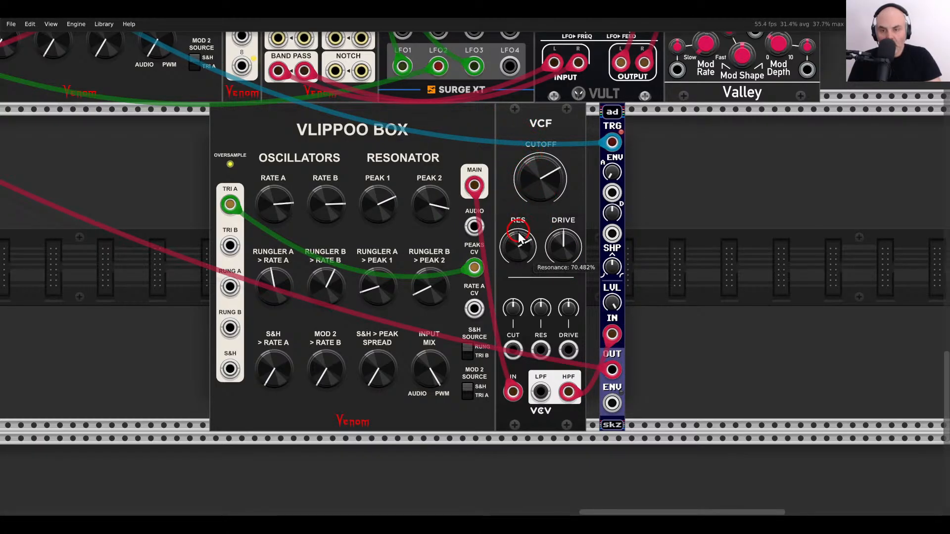
{"action": "left_click_drag", "start_coordinate": [518, 233], "coordinate": [516, 260]}
{"action": "left_click_drag", "start_coordinate": [538, 185], "coordinate": [539, 139]}
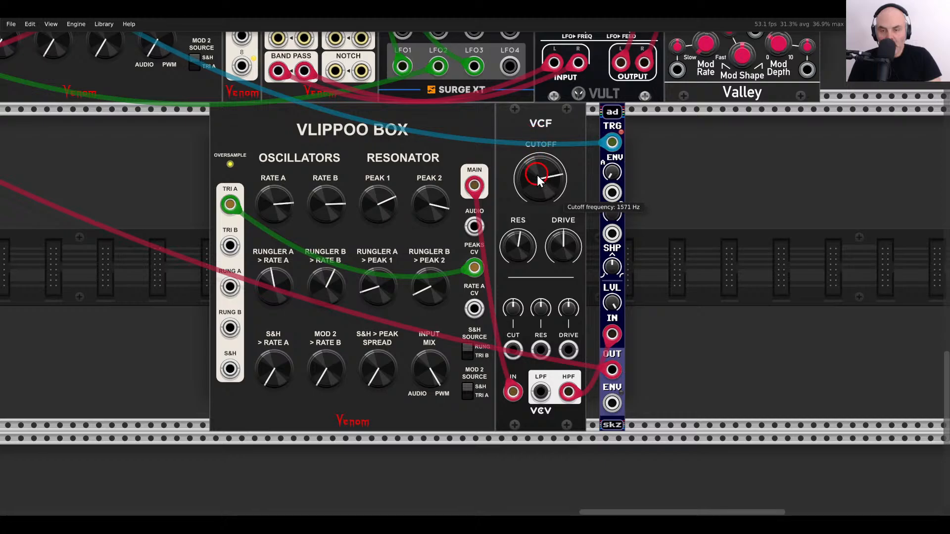
{"action": "left_click_drag", "start_coordinate": [553, 235], "coordinate": [551, 215]}
{"action": "left_click_drag", "start_coordinate": [541, 179], "coordinate": [542, 194]}
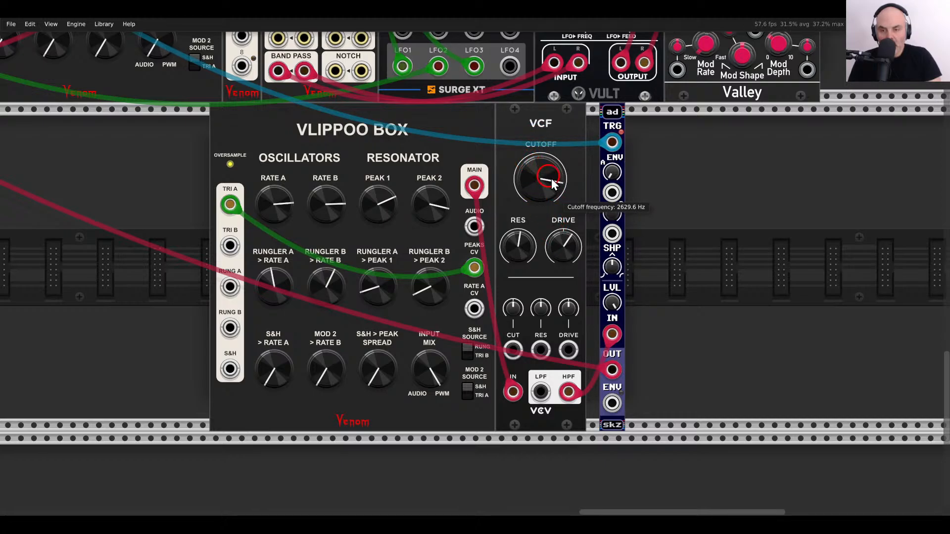
{"action": "left_click_drag", "start_coordinate": [613, 118], "coordinate": [597, 118]}
Add a VCV Delay after ad and route the ad output through the Delay's wet output to the mixer.
{"action": "right_click", "coordinate": [684, 239]}
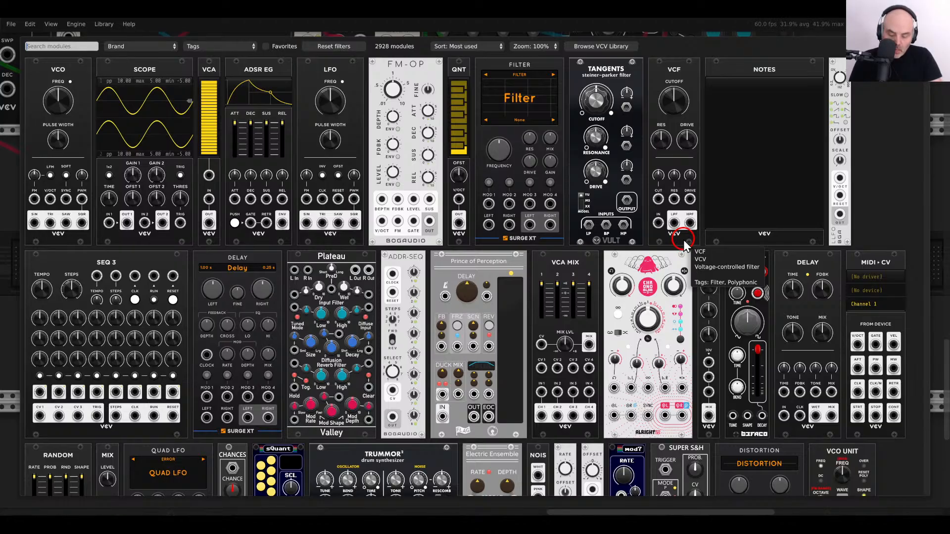
{"action": "left_click", "coordinate": [807, 267]}
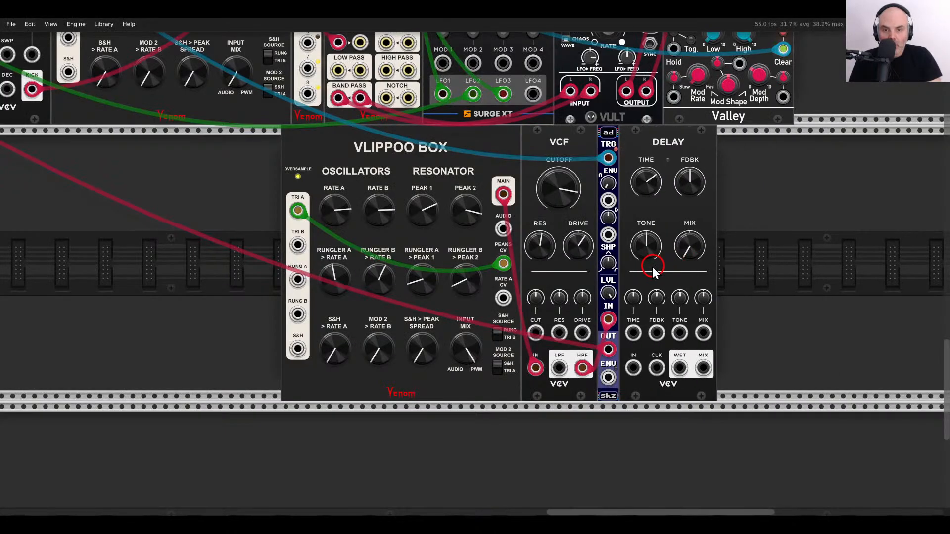
{"action": "mouse_move", "coordinate": [608, 350]}
{"action": "left_mouse_down"}
{"action": "mouse_move", "coordinate": [689, 349]}
{"action": "mouse_move", "coordinate": [680, 367]}
{"action": "mouse_move", "coordinate": [608, 350]}
{"action": "left_mouse_up"}
Shorten the Delay's time to a few milliseconds and raise its feedback.
{"action": "left_click_drag", "start_coordinate": [647, 182], "coordinate": [666, 271]}
{"action": "left_click_drag", "start_coordinate": [689, 182], "coordinate": [647, 198]}
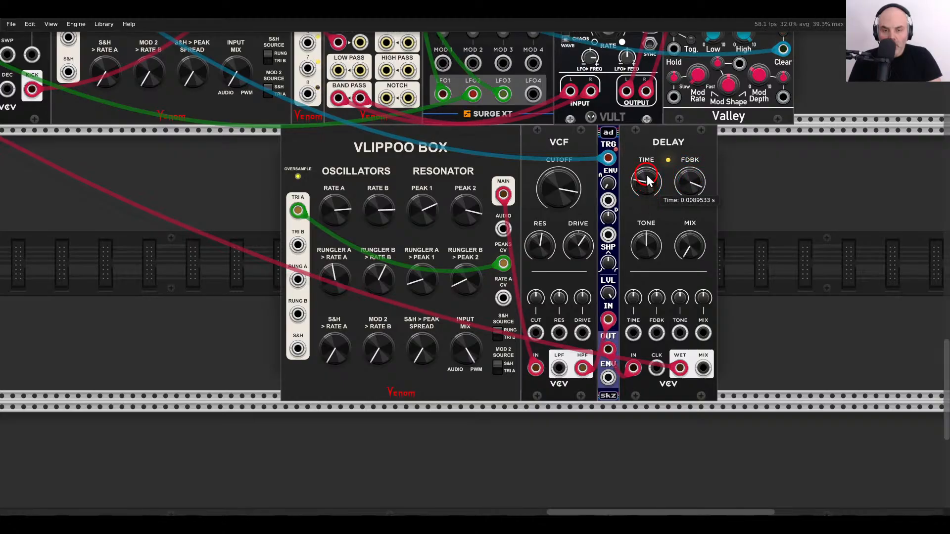
{"action": "left_click_drag", "start_coordinate": [648, 157], "coordinate": [636, 216]}
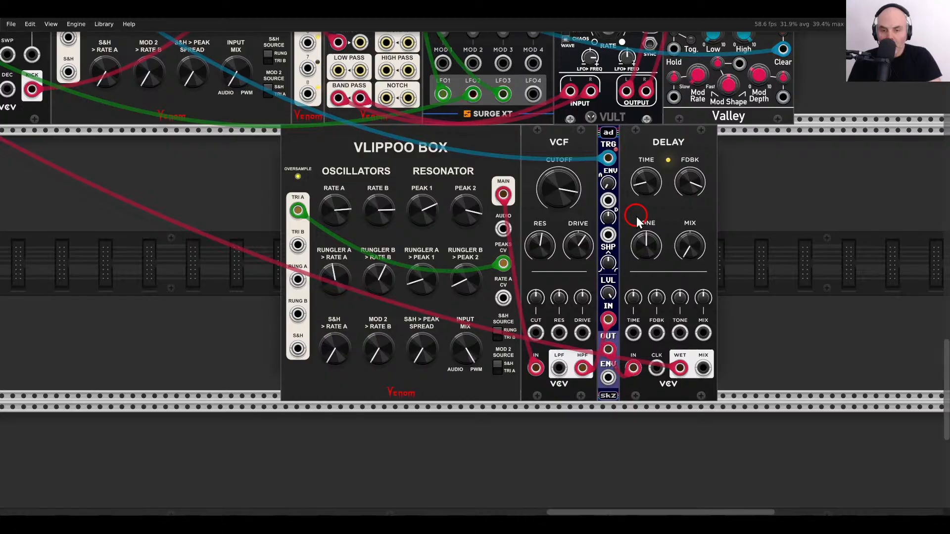
Set mixer channel 8's Verb send to about -21 dB on the AuxSpander.
{"action": "scroll", "coordinate": [648, 216], "scroll_direction": "down", "scroll_amount": 3}
{"action": "left_click_drag", "start_coordinate": [487, 73], "coordinate": [601, 386]}
{"action": "left_click_drag", "start_coordinate": [402, 196], "coordinate": [517, 235]}
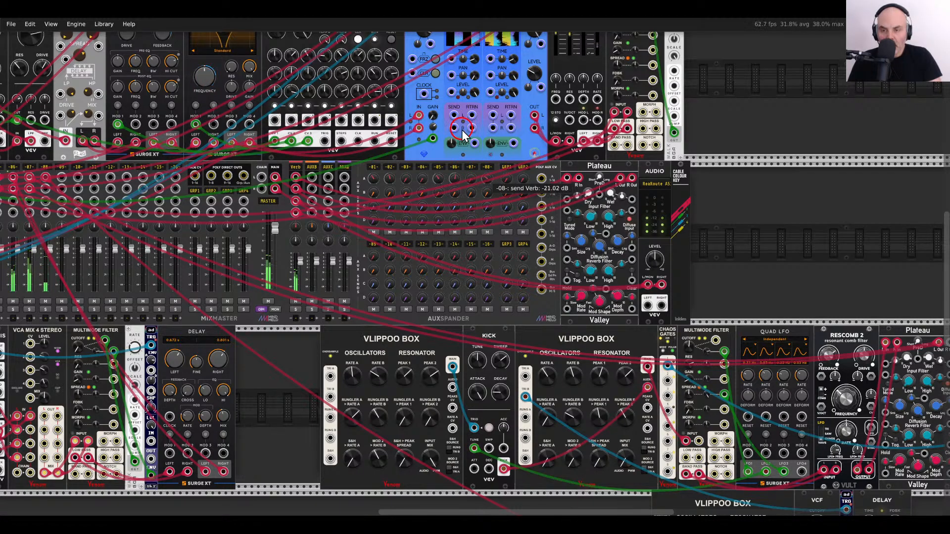
{"action": "left_click_drag", "start_coordinate": [704, 280], "coordinate": [507, 93]}
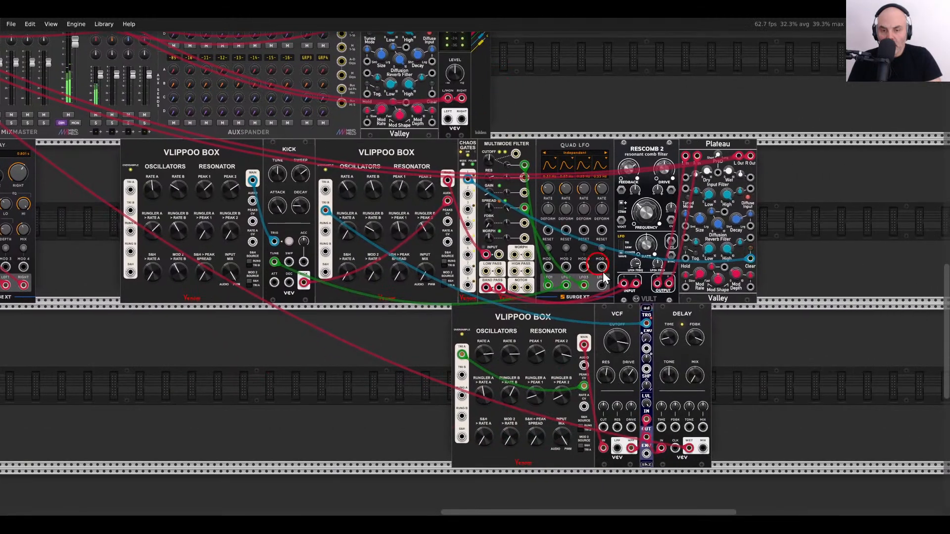
Add a Venom Multimode Filter beside the Delay.
{"action": "scroll", "coordinate": [683, 381], "scroll_direction": "up", "scroll_amount": 2}
{"action": "scroll", "coordinate": [569, 266], "scroll_direction": "down", "scroll_amount": 3}
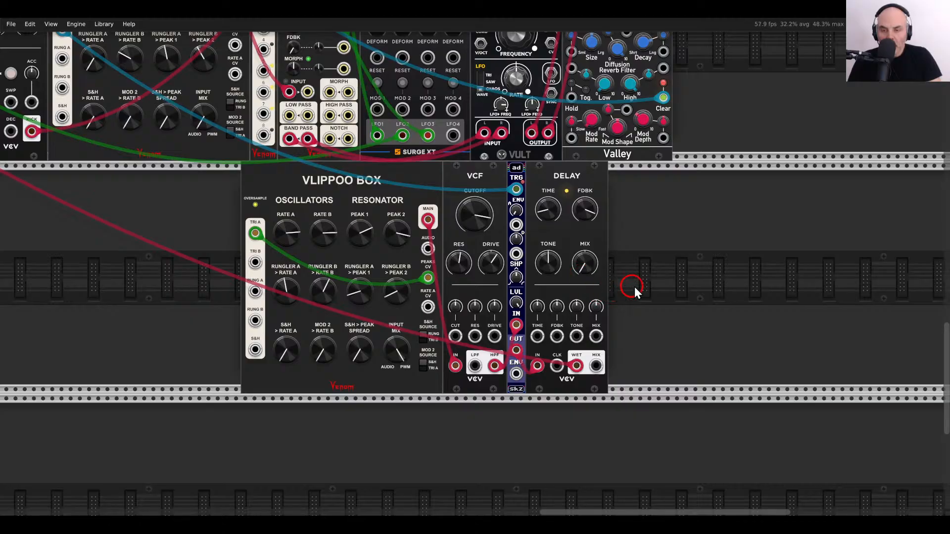
{"action": "right_click", "coordinate": [634, 287]}
{"action": "type", "text": "venom filter"}
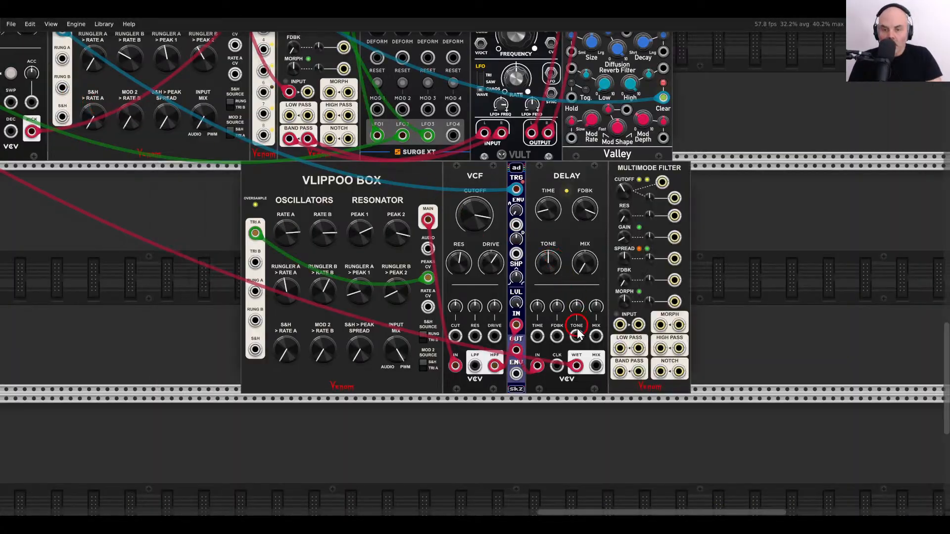
Patch the new Multimode Filter's stereo Morph outputs to the voice's mixer channel, and the Delay's wet output to its left input.
{"action": "left_click_drag", "start_coordinate": [574, 363], "coordinate": [660, 325]}
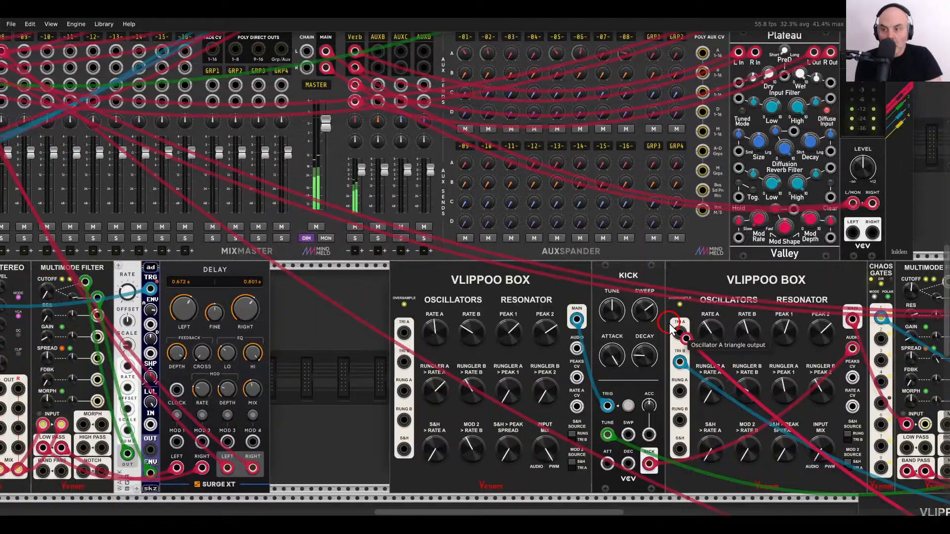
{"action": "scroll", "coordinate": [594, 297], "scroll_direction": "left", "scroll_amount": 7}
{"action": "scroll", "coordinate": [593, 297], "scroll_direction": "up", "scroll_amount": 3}
{"action": "left_click_drag", "start_coordinate": [669, 324], "coordinate": [174, 133]}
{"action": "scroll", "coordinate": [186, 140], "scroll_direction": "right", "scroll_amount": 20}
{"action": "scroll", "coordinate": [277, 183], "scroll_direction": "down", "scroll_amount": 9}
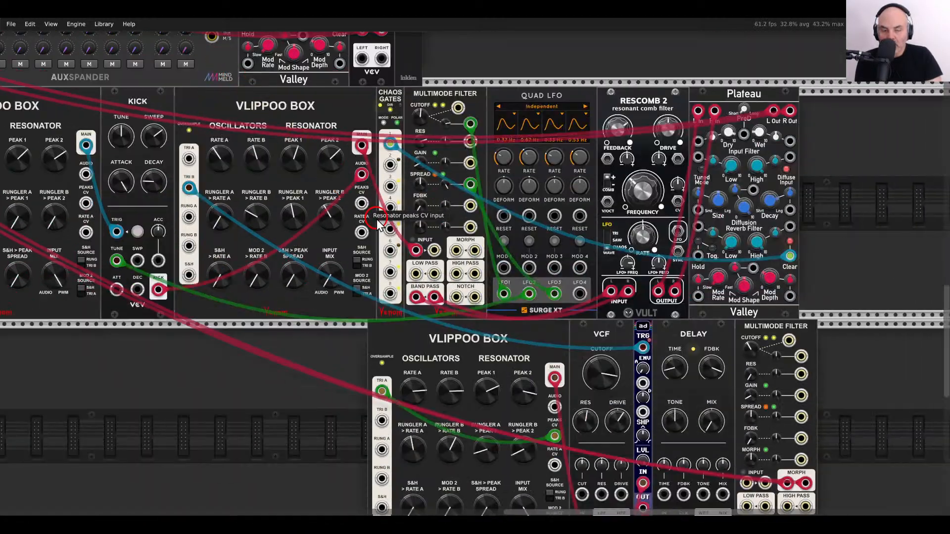
{"action": "scroll", "coordinate": [376, 219], "scroll_direction": "right", "scroll_amount": 7}
{"action": "scroll", "coordinate": [377, 219], "scroll_direction": "down", "scroll_amount": 2}
{"action": "left_click_drag", "start_coordinate": [482, 461], "coordinate": [522, 422]}
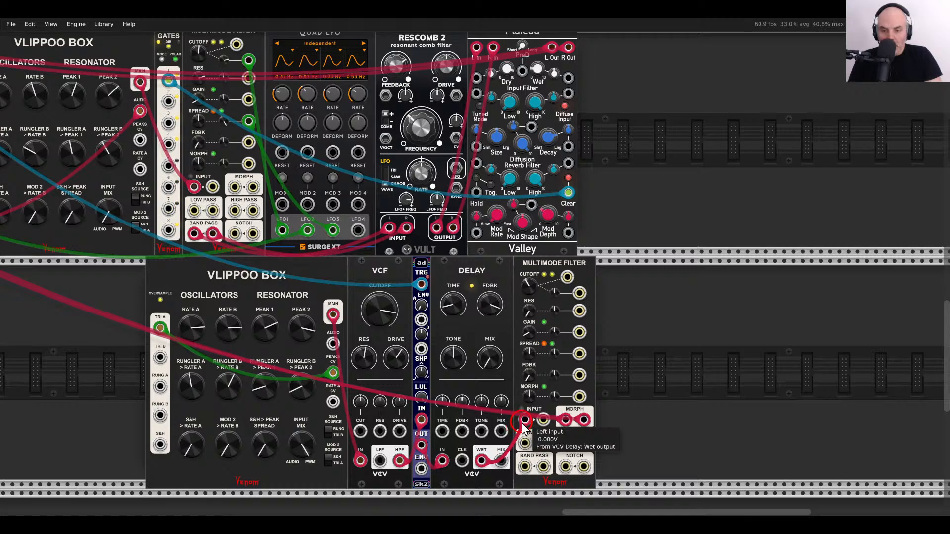
Switch the new filter's morph mode to BP <-> Notch and set its morph to about 0.33.
{"action": "scroll", "coordinate": [523, 428], "scroll_direction": "up", "scroll_amount": 5}
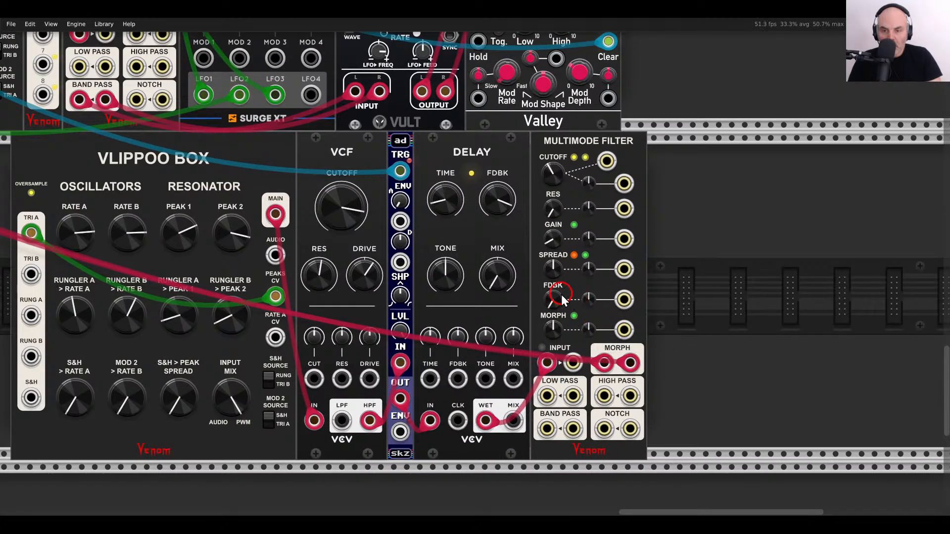
{"action": "mouse_move", "coordinate": [560, 287]}
{"action": "left_mouse_down"}
{"action": "mouse_move", "coordinate": [578, 418]}
{"action": "mouse_move", "coordinate": [564, 286]}
{"action": "left_mouse_up"}
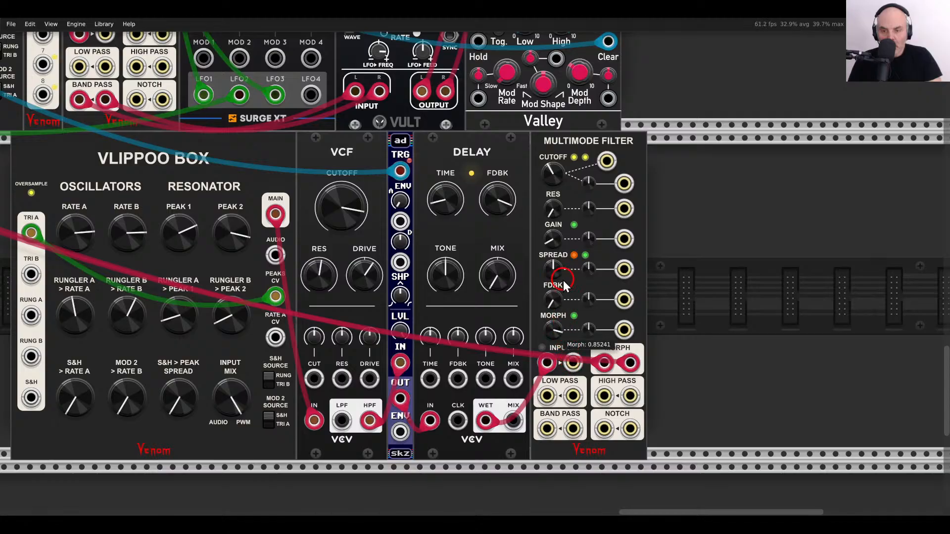
{"action": "right_click", "coordinate": [571, 317]}
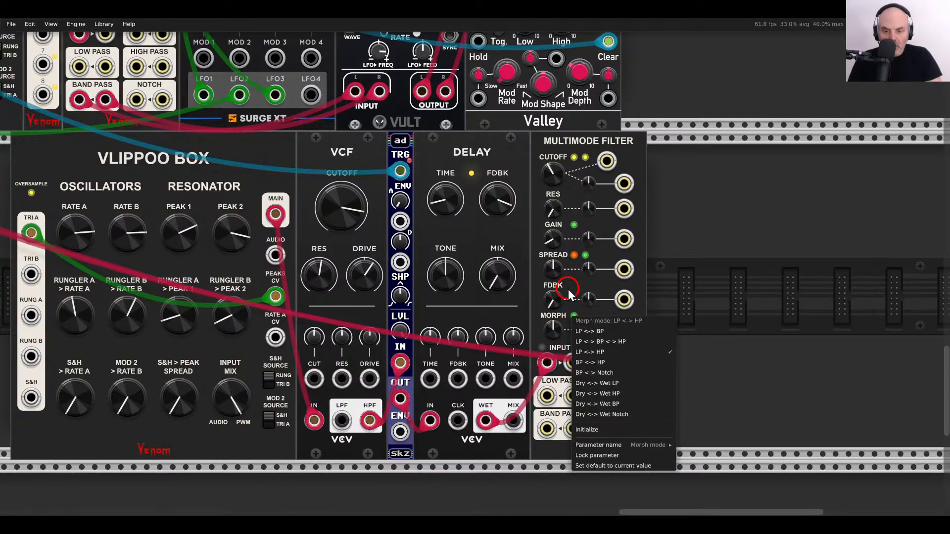
{"action": "left_click", "coordinate": [602, 372]}
{"action": "left_click_drag", "start_coordinate": [553, 329], "coordinate": [549, 297]}
{"action": "mouse_move", "coordinate": [535, 257]}
{"action": "left_mouse_down"}
{"action": "mouse_move", "coordinate": [534, 227]}
{"action": "mouse_move", "coordinate": [537, 268]}
{"action": "left_mouse_up"}
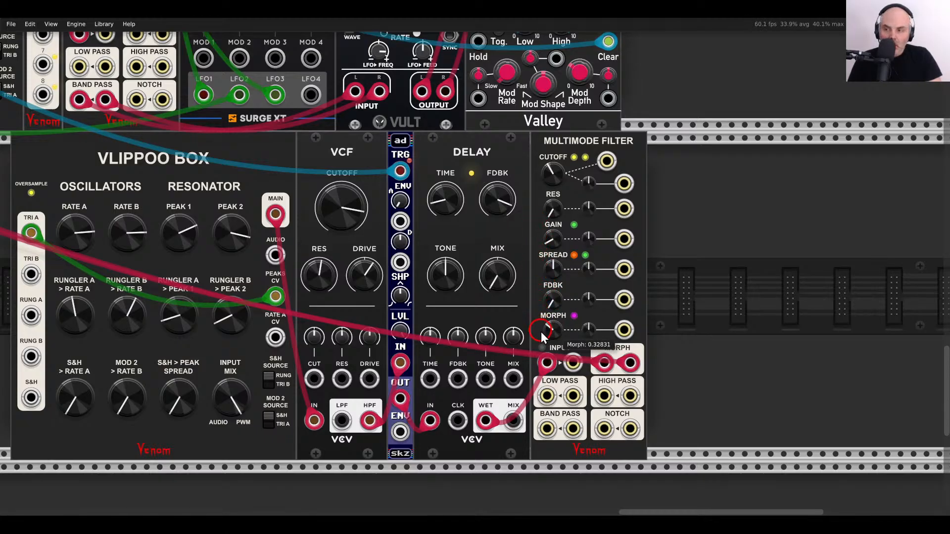
Sweep the new filter's morph down to about 0.09, then return it to the centre.
{"action": "left_click_drag", "start_coordinate": [541, 336], "coordinate": [548, 380]}
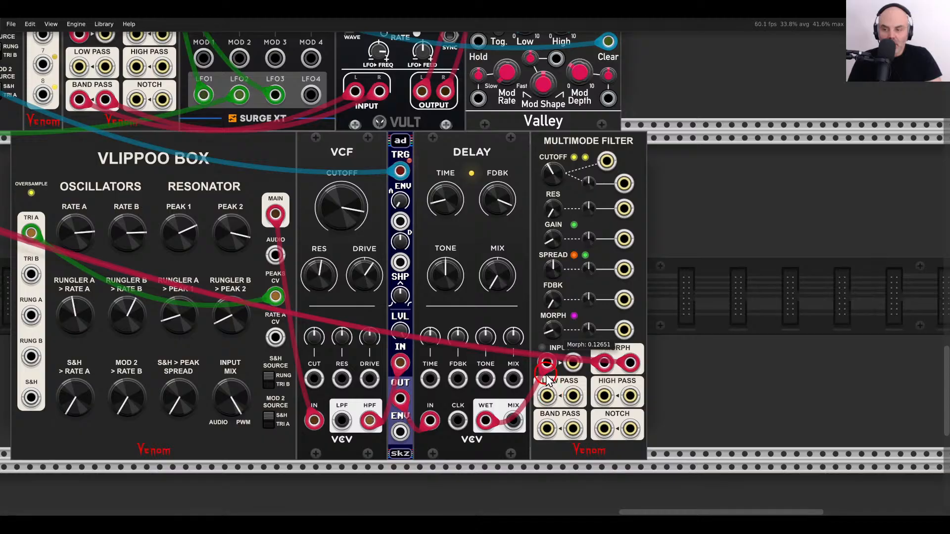
{"action": "left_click_drag", "start_coordinate": [524, 205], "coordinate": [529, 291]}
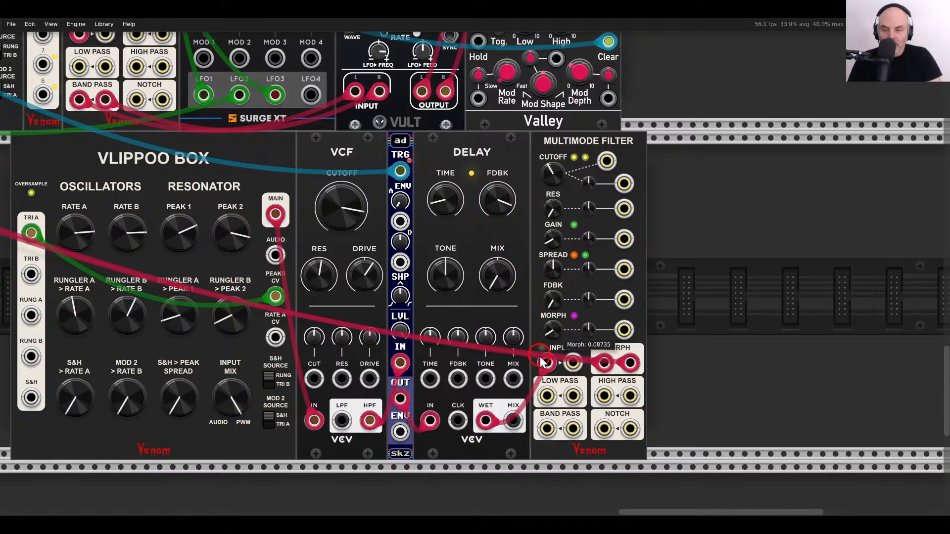
{"action": "left_click_drag", "start_coordinate": [541, 357], "coordinate": [535, 341]}
{"action": "left_click_drag", "start_coordinate": [541, 286], "coordinate": [547, 292]}
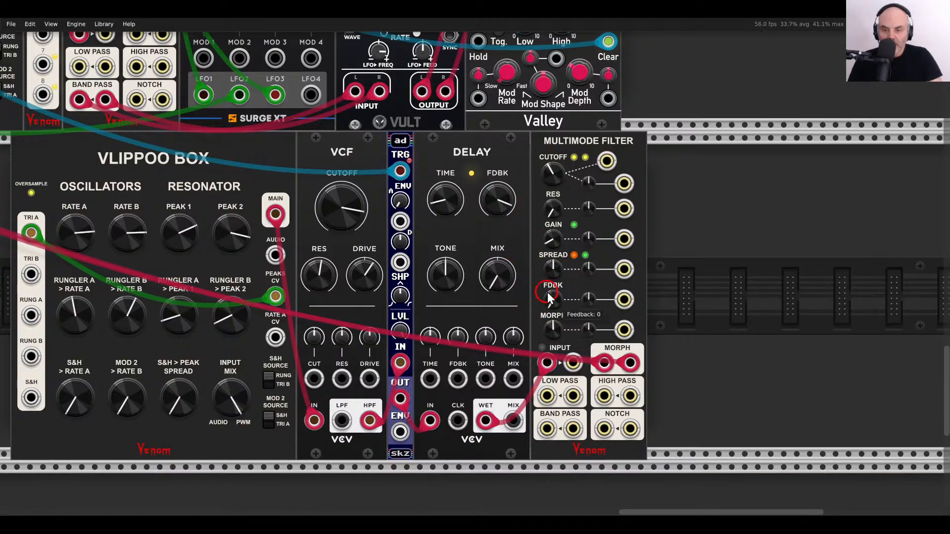
Add a Surge XT Quad LFO beside the new filter and patch its LFO1 output to the filter's spread CV input.
{"action": "key", "text": "Return"}
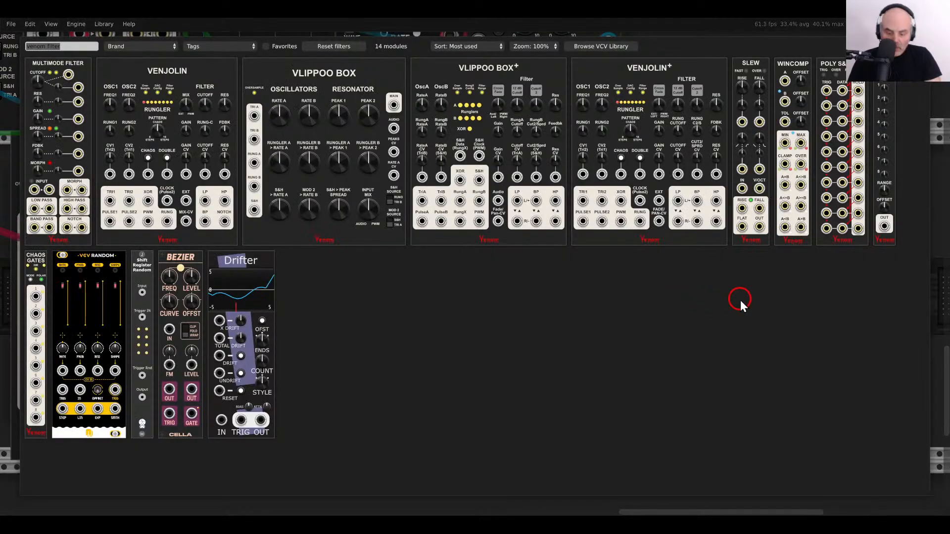
{"action": "type", "text": "quad"}
{"action": "left_click", "coordinate": [784, 149]}
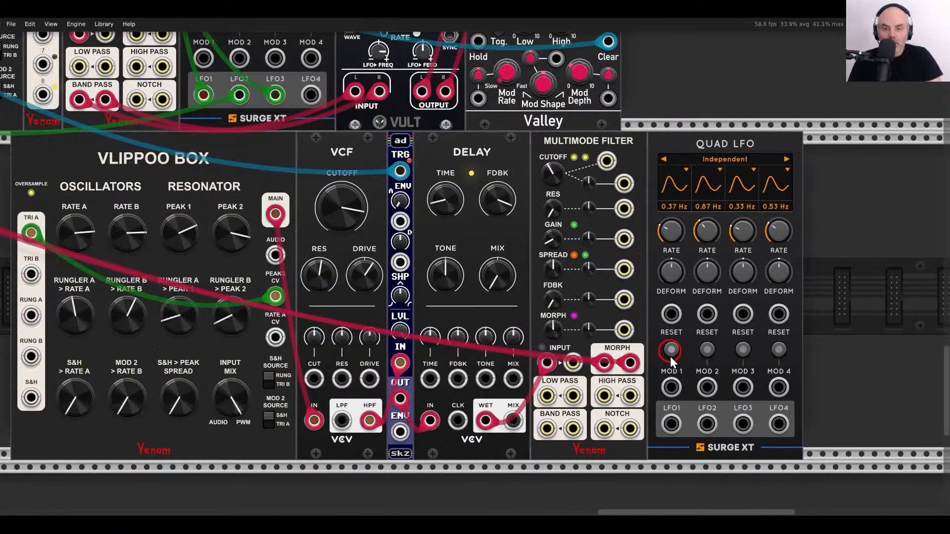
{"action": "left_click_drag", "start_coordinate": [672, 424], "coordinate": [624, 269]}
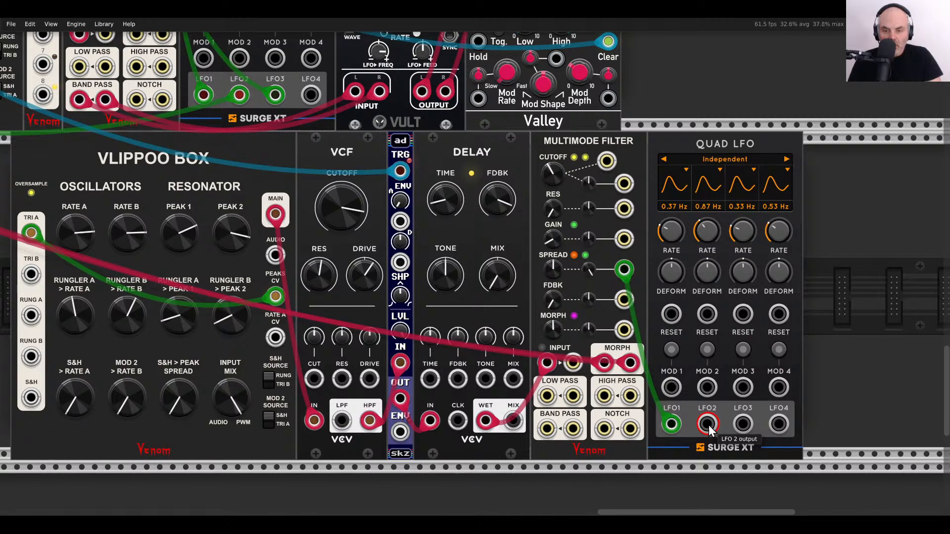
{"action": "left_click_drag", "start_coordinate": [710, 430], "coordinate": [706, 428]}
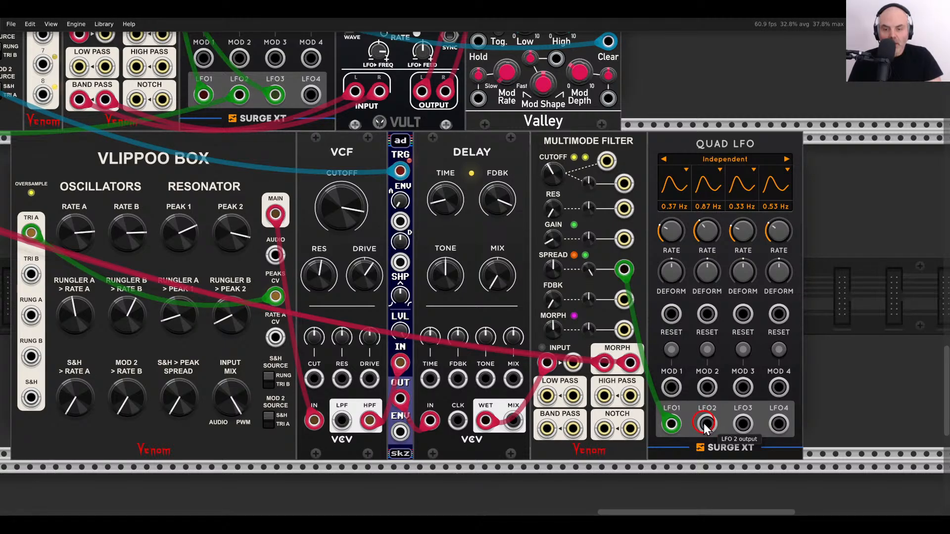
Check the options of the filter's spread mono mode.
{"action": "right_click", "coordinate": [572, 254]}
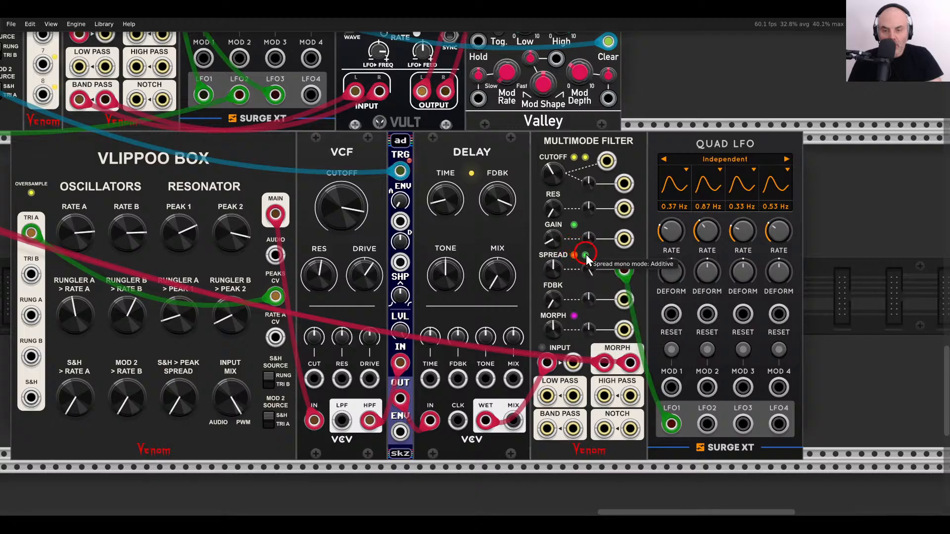
{"action": "right_click", "coordinate": [586, 254]}
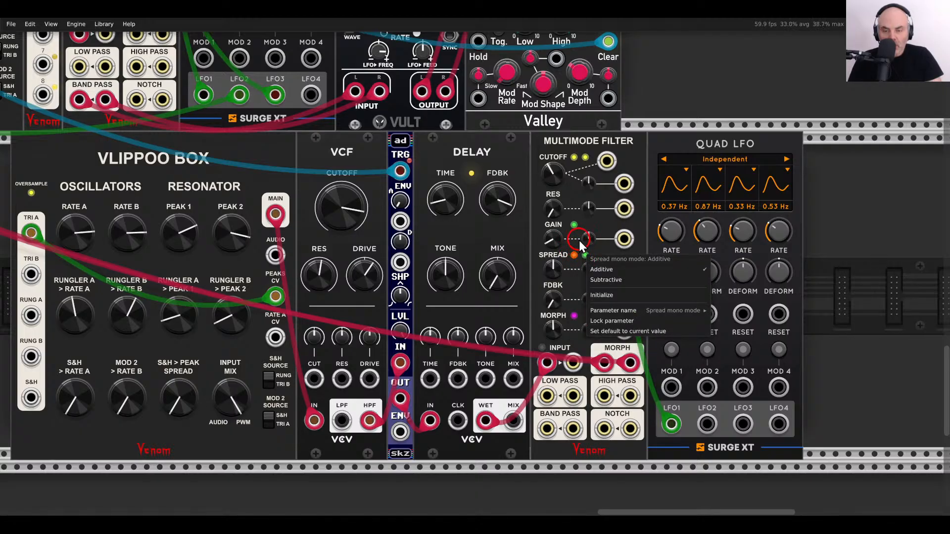
{"action": "left_click", "coordinate": [579, 240]}
Move the voice's stereo mixer cables from the filter's Morph outputs to its Band Pass outputs and raise its resonance to about the middle.
{"action": "left_click_drag", "start_coordinate": [610, 364], "coordinate": [575, 426]}
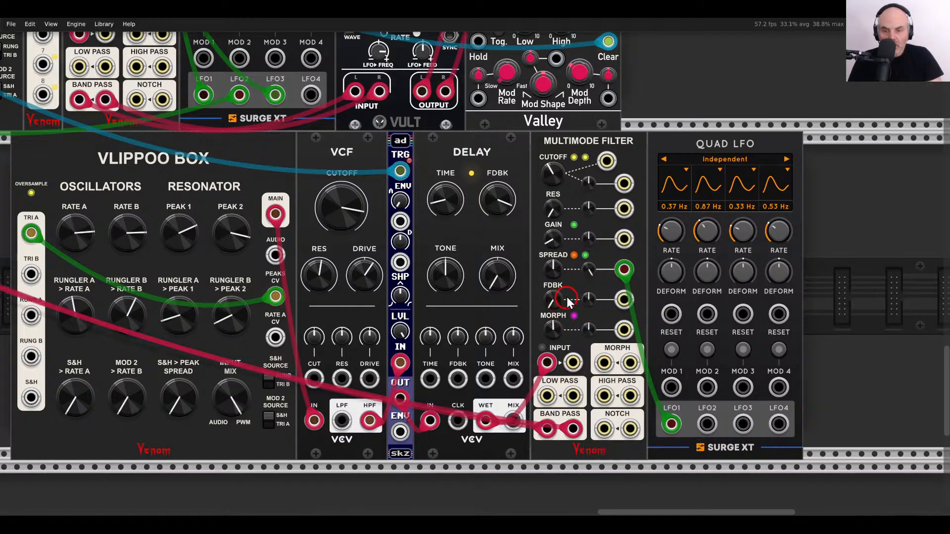
{"action": "left_click_drag", "start_coordinate": [556, 215], "coordinate": [551, 197]}
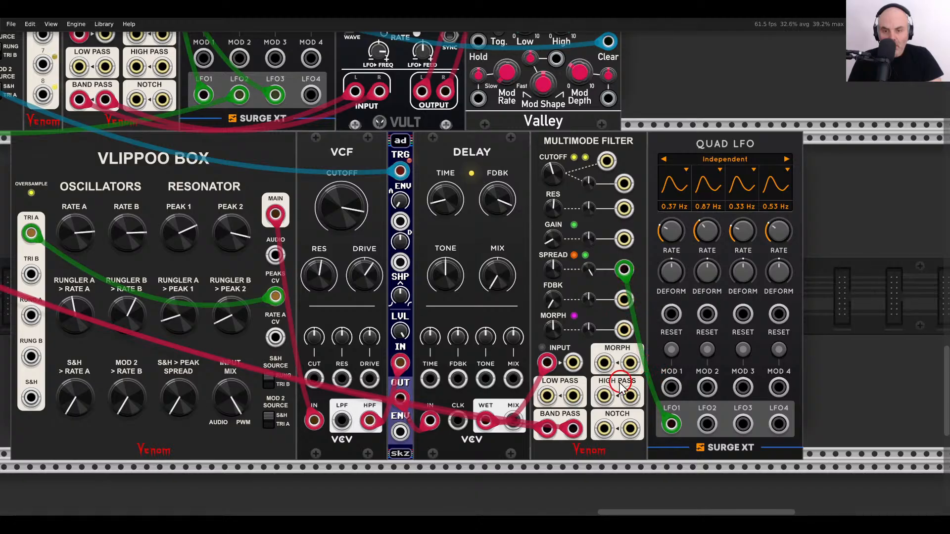
Patch LFO2 to the filter's cutoff CV and LFO3 to the Delay's tone CV, and raise the Delay's tone.
{"action": "left_click_drag", "start_coordinate": [707, 424], "coordinate": [624, 183]}
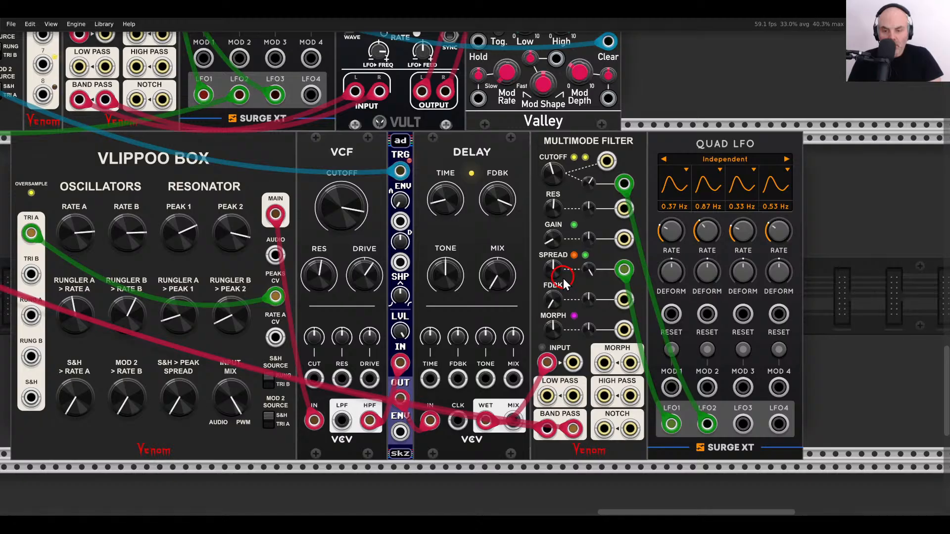
{"action": "scroll", "coordinate": [602, 271], "scroll_direction": "left", "scroll_amount": 4}
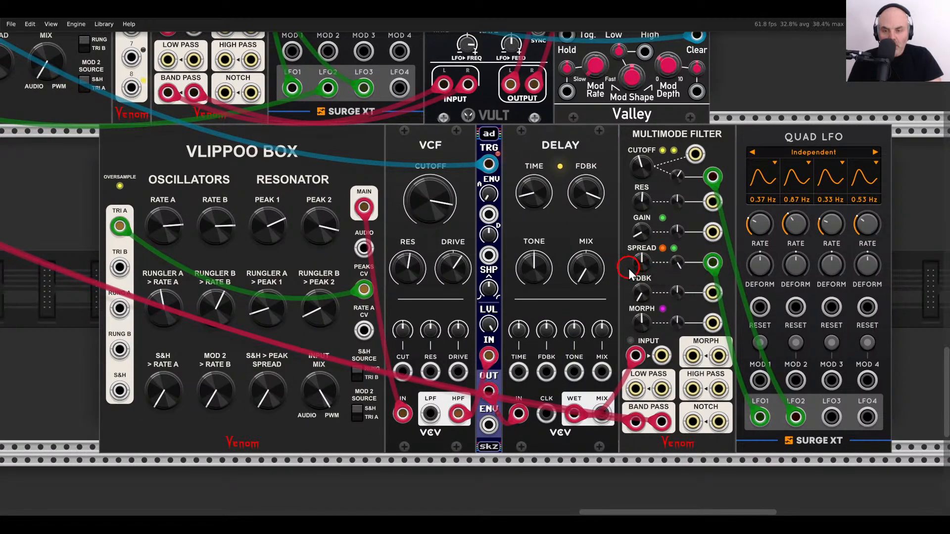
{"action": "left_click_drag", "start_coordinate": [573, 378], "coordinate": [831, 417]}
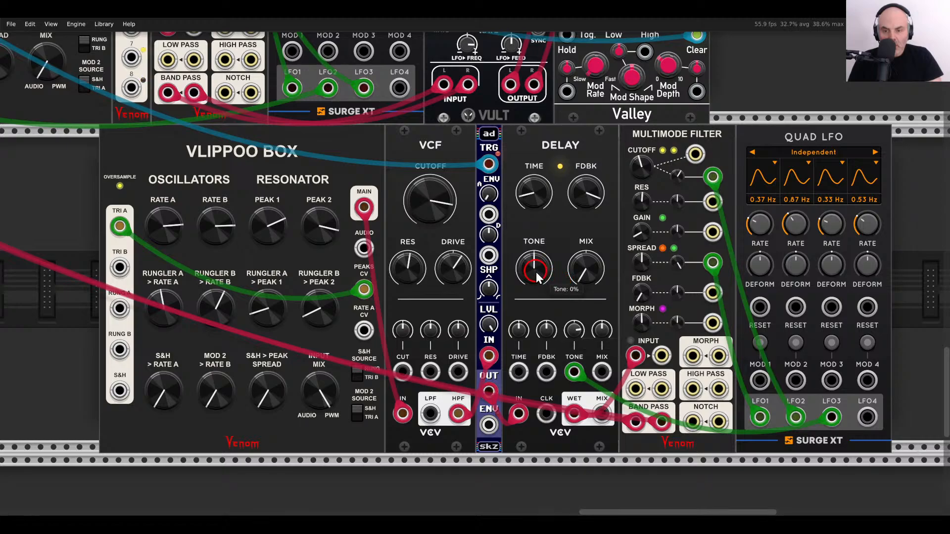
{"action": "left_click_drag", "start_coordinate": [511, 288], "coordinate": [683, 270]}
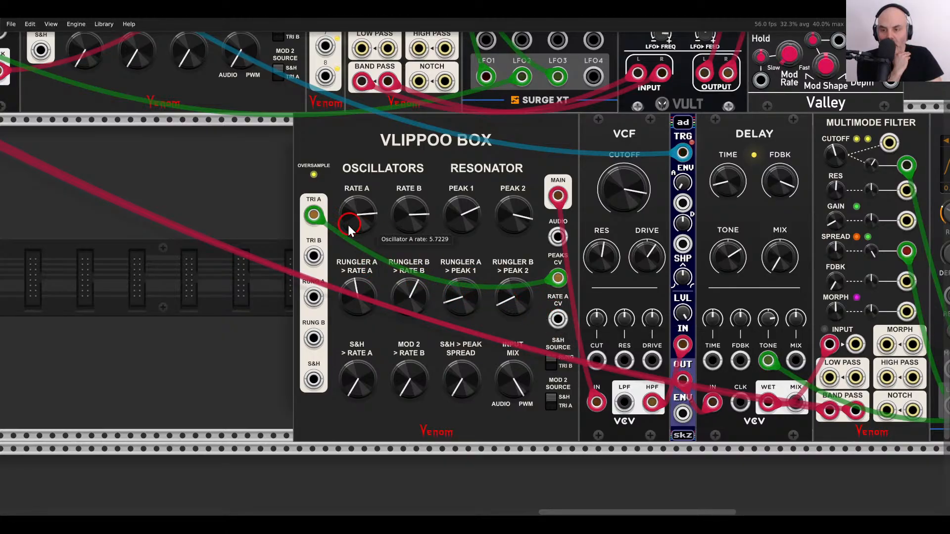
Sweep the Vlippoo Box's oscillator A rate down and back up, settling at about 7.35.
{"action": "left_click_drag", "start_coordinate": [353, 190], "coordinate": [353, 290]}
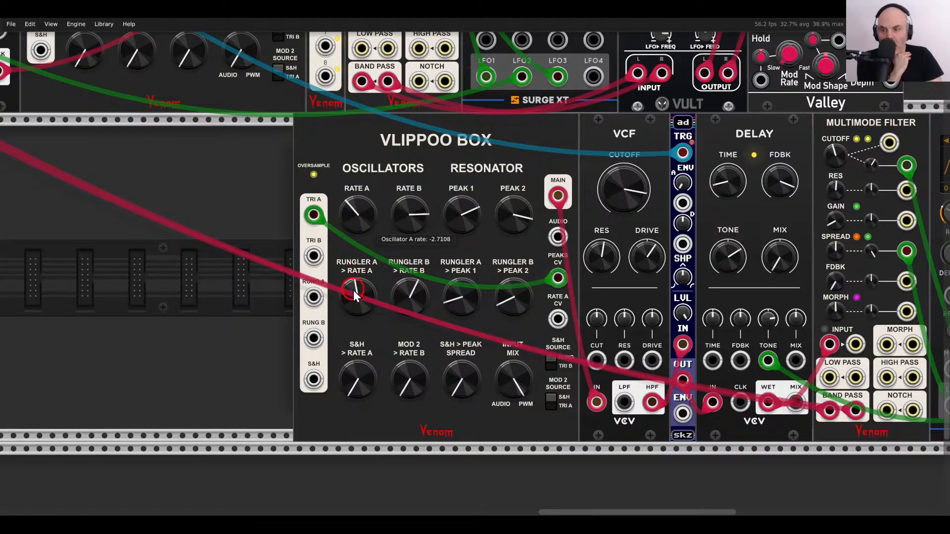
{"action": "mouse_move", "coordinate": [345, 222]}
{"action": "left_mouse_down"}
{"action": "mouse_move", "coordinate": [349, 195]}
{"action": "mouse_move", "coordinate": [348, 218]}
{"action": "mouse_move", "coordinate": [351, 201]}
{"action": "mouse_move", "coordinate": [351, 210]}
{"action": "left_mouse_up"}
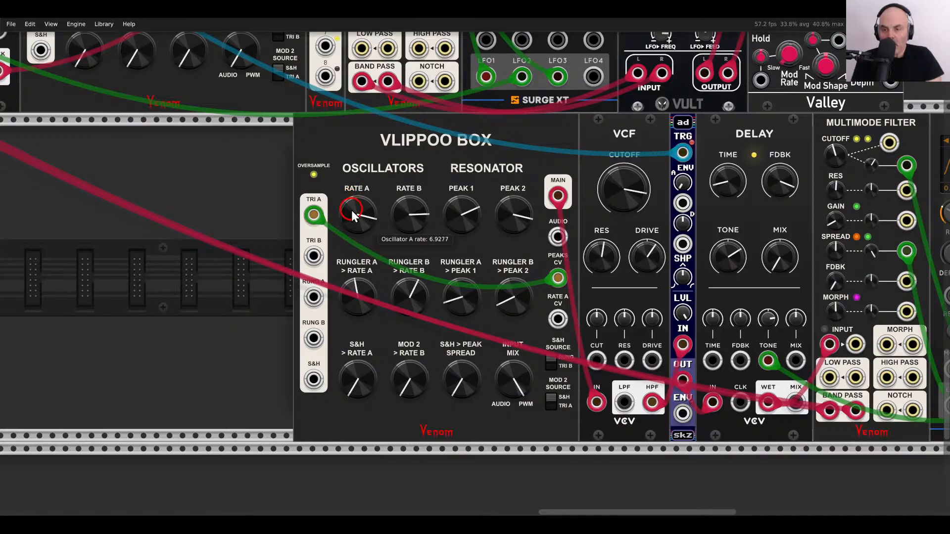
{"action": "left_click_drag", "start_coordinate": [466, 286], "coordinate": [466, 286]}
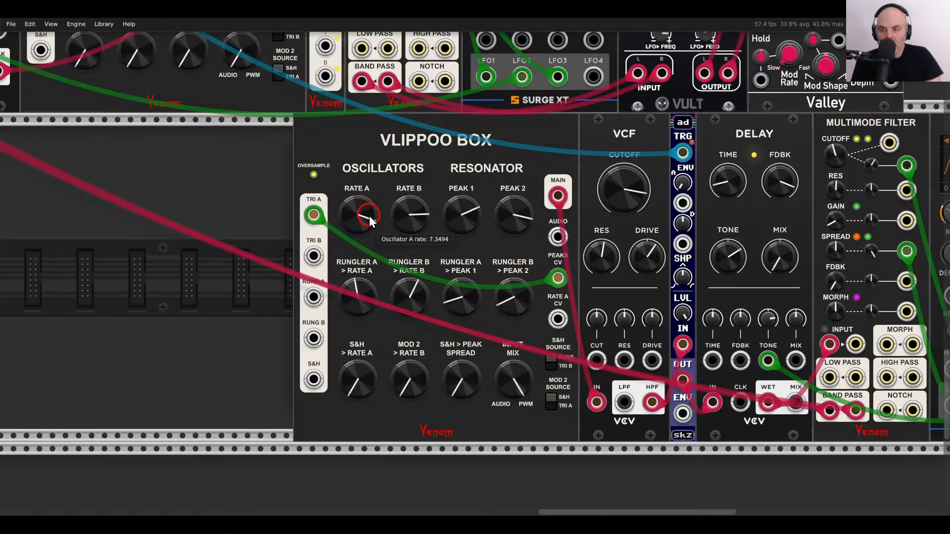
Readjust the gain of MixMaster channel 8 in its track settings.
{"action": "scroll", "coordinate": [501, 273], "scroll_direction": "down", "scroll_amount": 3}
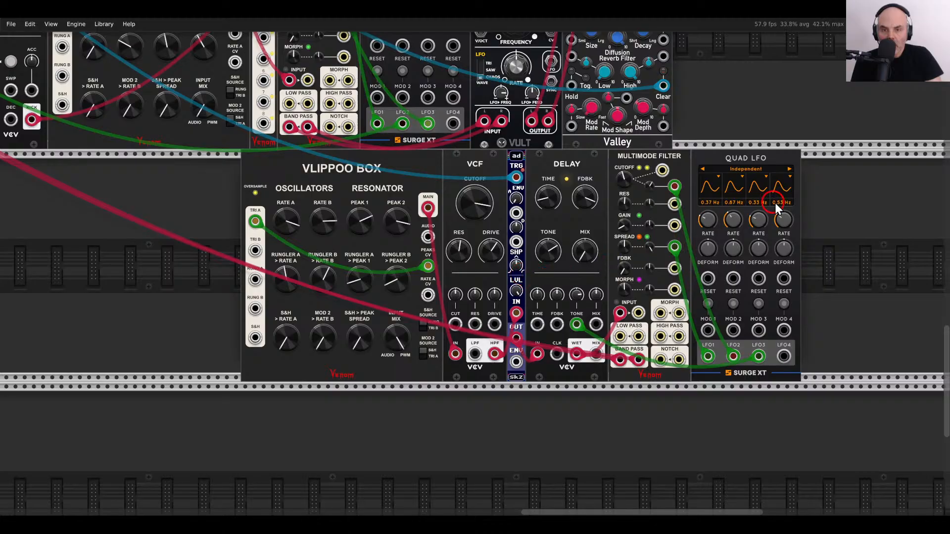
{"action": "left_click_drag", "start_coordinate": [847, 199], "coordinate": [426, 174]}
{"action": "left_click_drag", "start_coordinate": [474, 165], "coordinate": [940, 376]}
{"action": "left_click", "coordinate": [703, 226]}
{"action": "scroll", "coordinate": [268, 211], "scroll_direction": "down", "scroll_amount": 2}
{"action": "left_click_drag", "start_coordinate": [371, 140], "coordinate": [556, 233]}
{"action": "scroll", "coordinate": [531, 173], "scroll_direction": "up", "scroll_amount": 1}
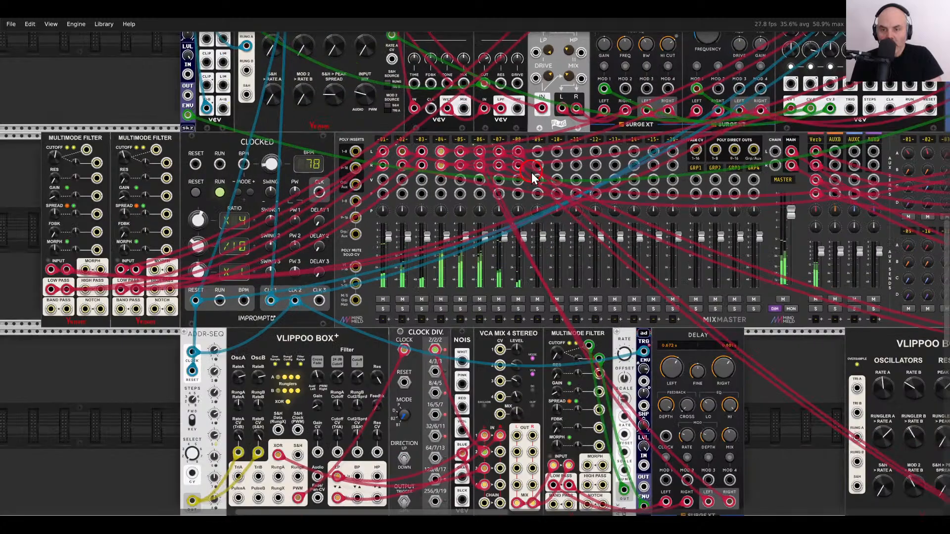
{"action": "scroll", "coordinate": [533, 173], "scroll_direction": "up", "scroll_amount": 2}
{"action": "right_click", "coordinate": [521, 140]}
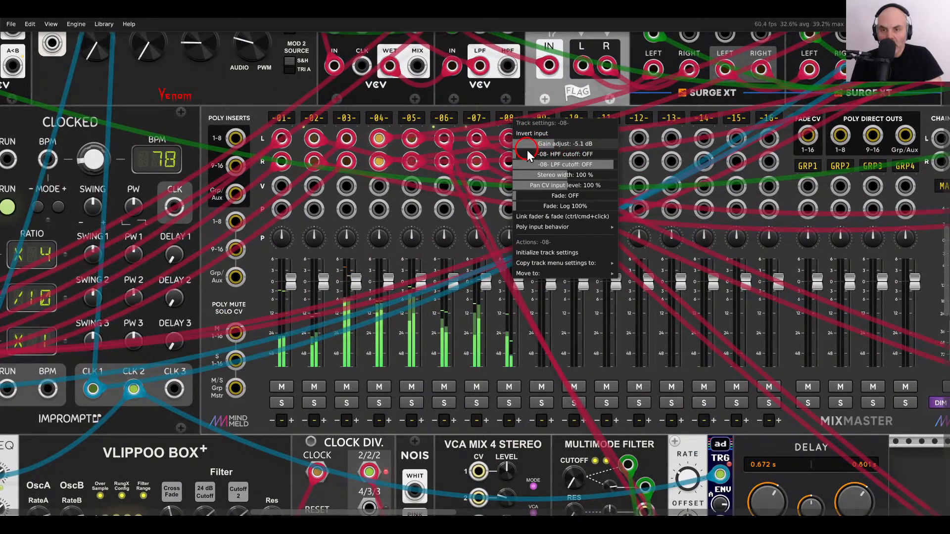
{"action": "left_click_drag", "start_coordinate": [527, 151], "coordinate": [947, 157]}
{"action": "left_click_drag", "start_coordinate": [589, 147], "coordinate": [554, 148]}
{"action": "left_click", "coordinate": [554, 94]}
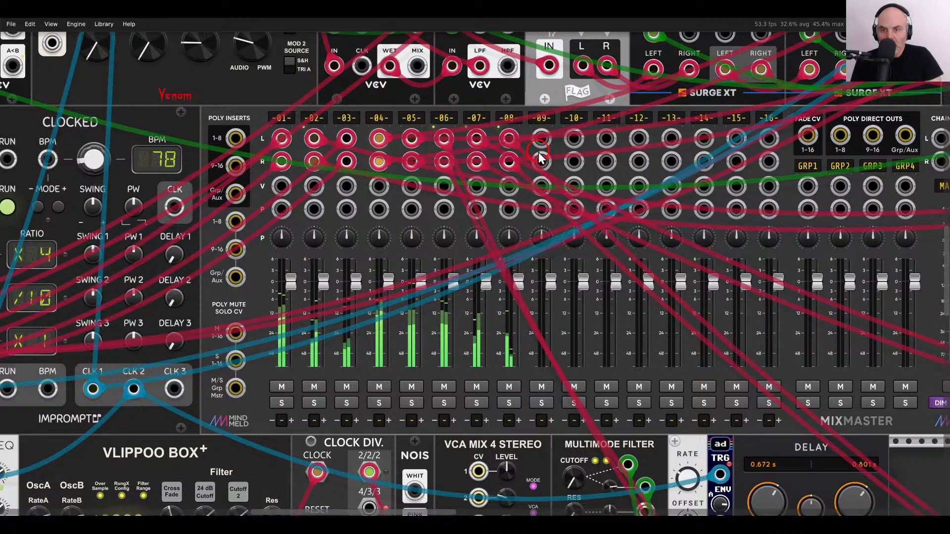
Sweep the cutoff of the Multimode Filter farthest from the Clocked module, bringing it down to about 297 Hz.
{"action": "scroll", "coordinate": [538, 153], "scroll_direction": "down", "scroll_amount": 5}
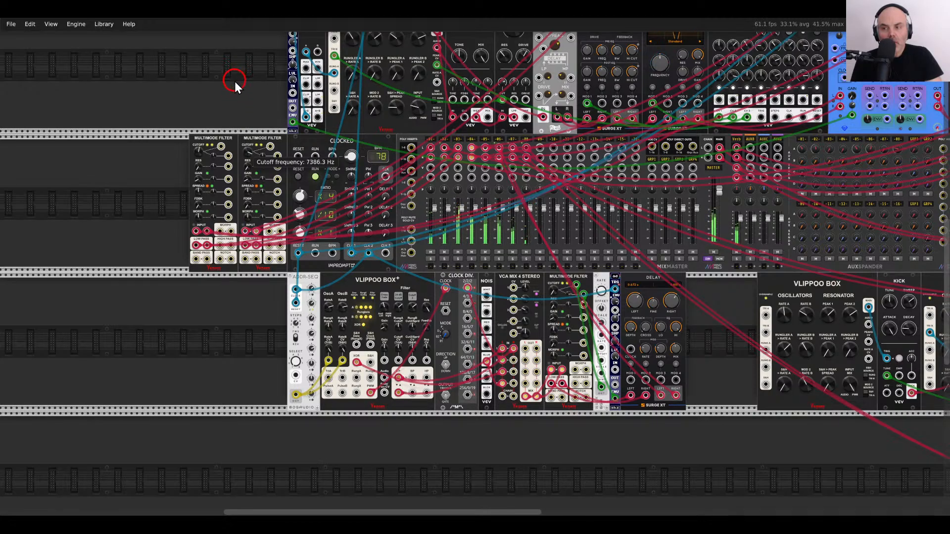
{"action": "mouse_move", "coordinate": [197, 149]}
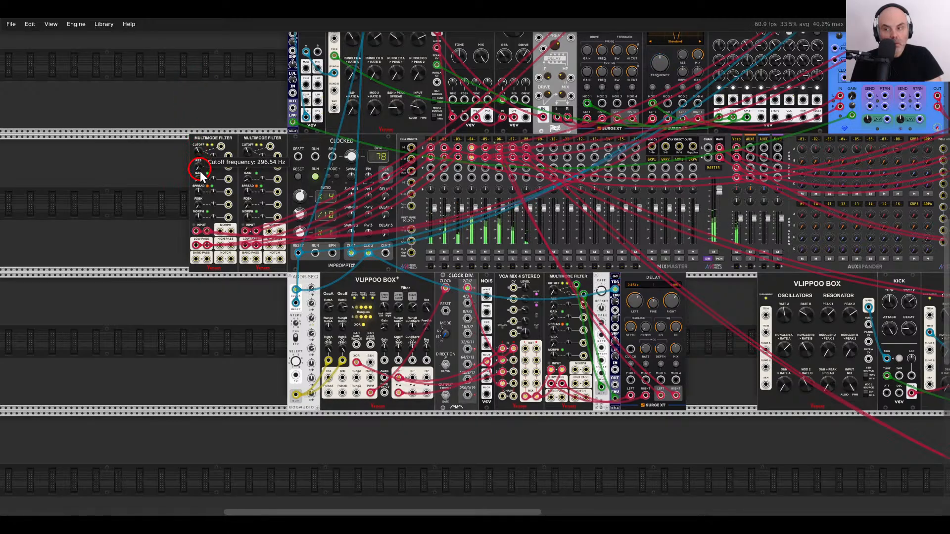
{"action": "scroll", "coordinate": [699, 311], "scroll_direction": "down", "scroll_amount": 5}
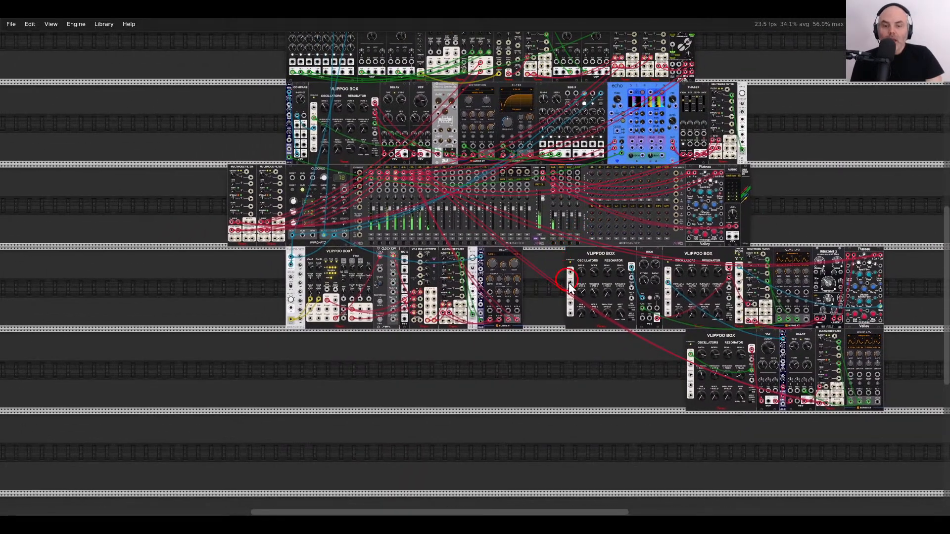
Select all modules of the new Vlippoo Box voice in the lowest row and move them together above the rack's top row.
{"action": "left_click_drag", "start_coordinate": [590, 368], "coordinate": [488, 413]}
{"action": "left_click_drag", "start_coordinate": [563, 422], "coordinate": [855, 396]}
{"action": "left_click_drag", "start_coordinate": [840, 355], "coordinate": [794, 405]}
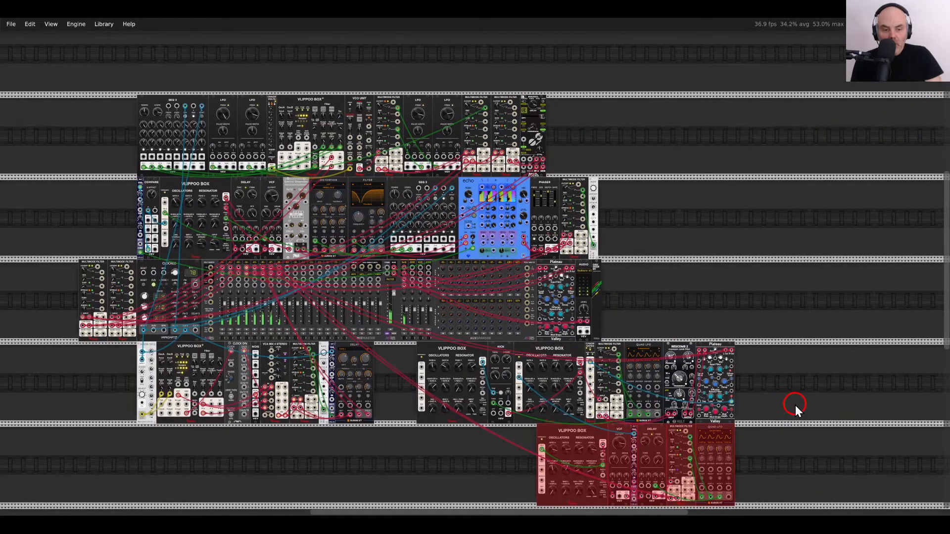
{"action": "left_click_drag", "start_coordinate": [720, 427], "coordinate": [322, 64]}
{"action": "left_click", "coordinate": [378, 72]}
Add a Venom Vlippoo Box+ in the empty row below the ADDR-SEQ voice.
{"action": "scroll", "coordinate": [346, 381], "scroll_direction": "down", "scroll_amount": 5}
{"action": "left_click_drag", "start_coordinate": [343, 388], "coordinate": [547, 337]}
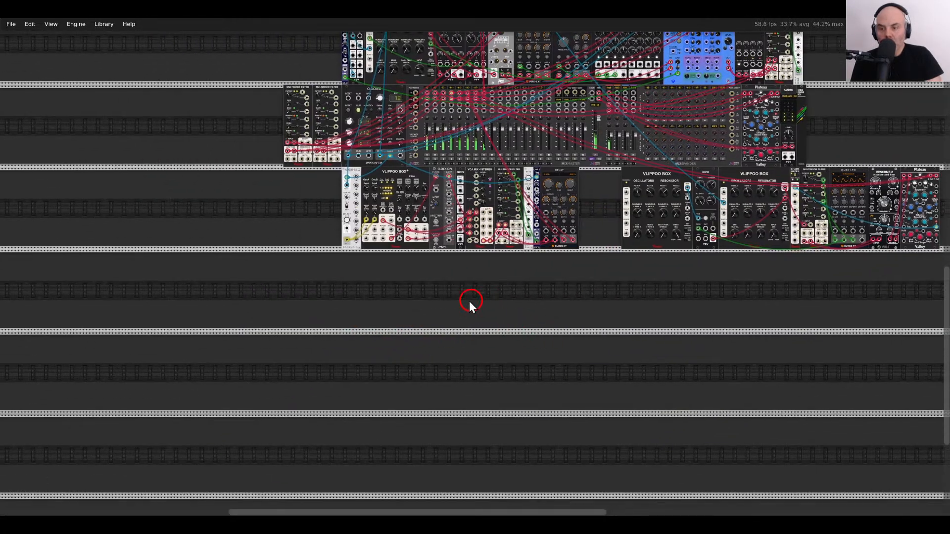
{"action": "scroll", "coordinate": [437, 293], "scroll_direction": "up", "scroll_amount": 5}
{"action": "right_click", "coordinate": [437, 293]}
{"action": "type", "text": "vlip"}
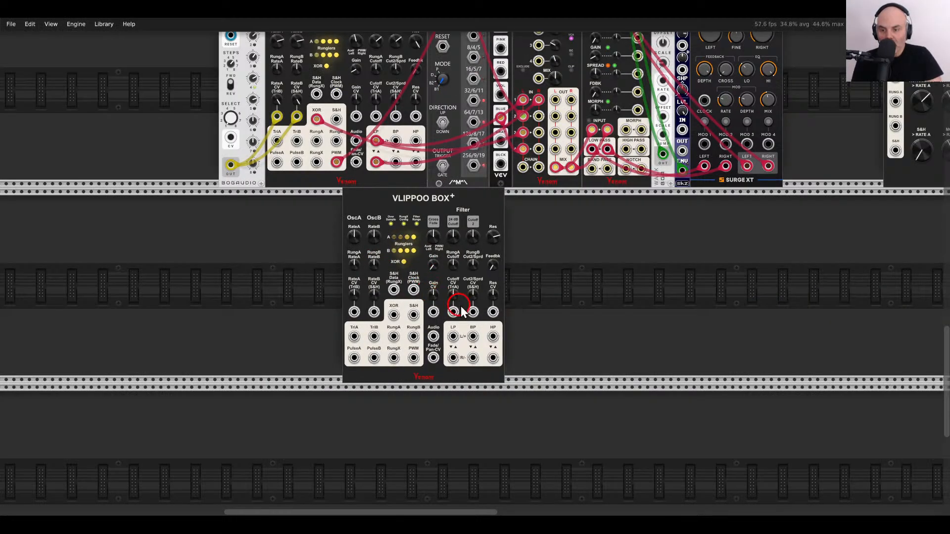
{"action": "scroll", "coordinate": [454, 295], "scroll_direction": "up", "scroll_amount": 2, "text": "ctrl"}
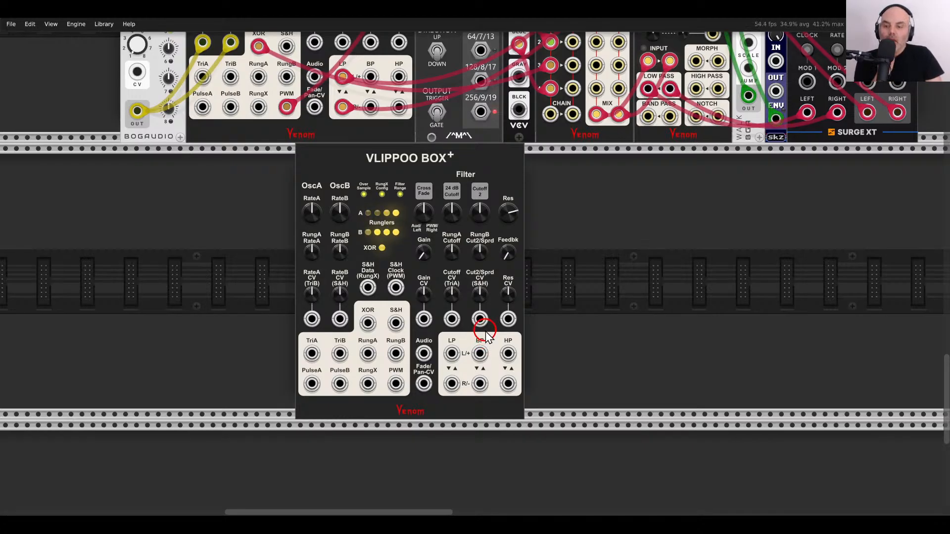
{"action": "right_click", "coordinate": [480, 161]}
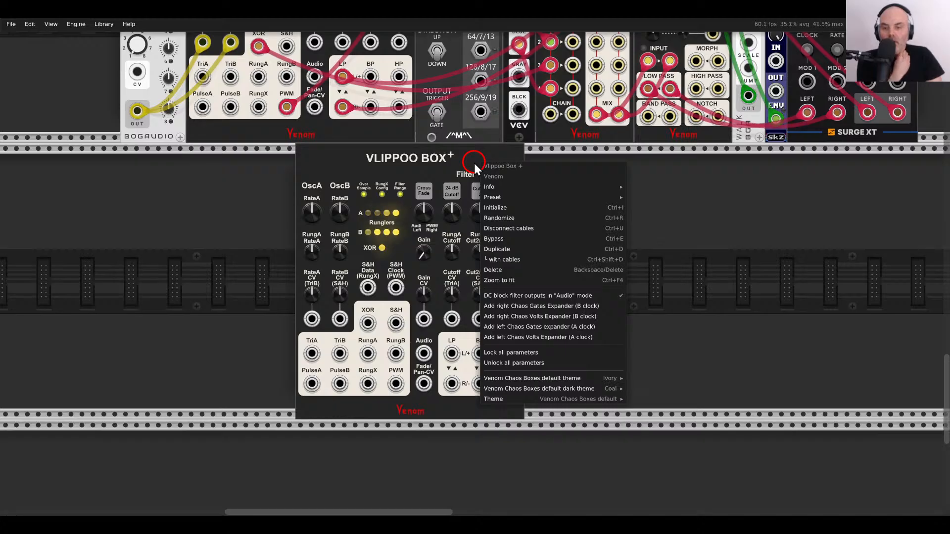
{"action": "left_click", "coordinate": [466, 164]}
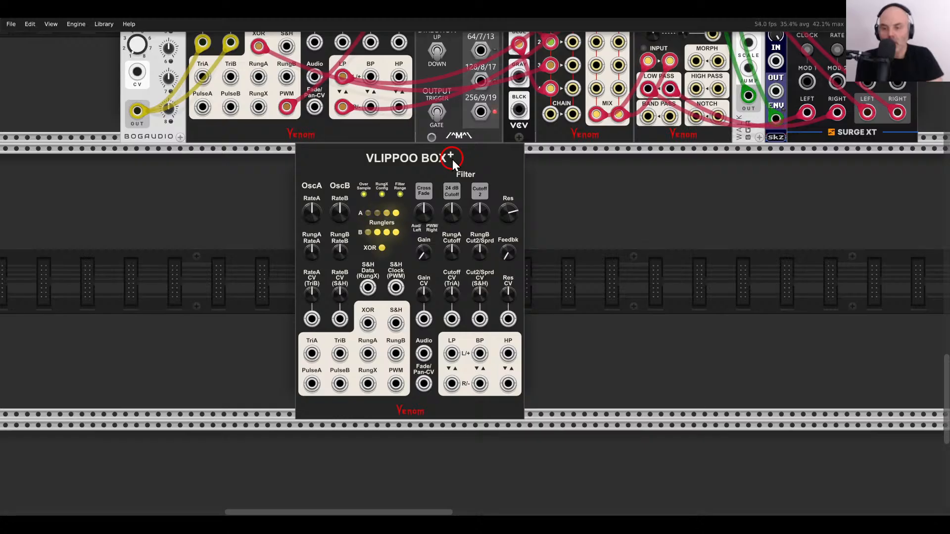
{"action": "key", "text": "Return"}
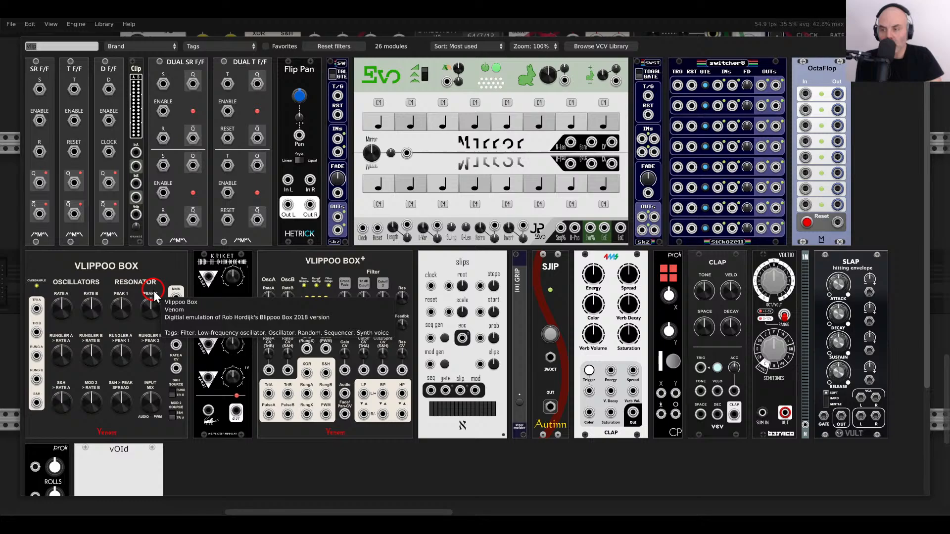
{"action": "left_click", "coordinate": [6, 211]}
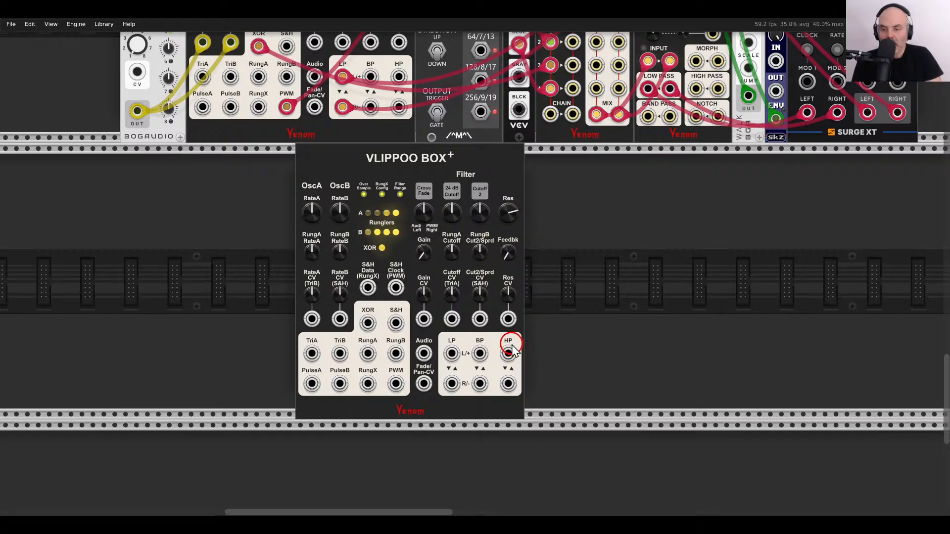
Add a VCV CV Mix module near the new Vlippoo Box+.
{"action": "right_click", "coordinate": [544, 298]}
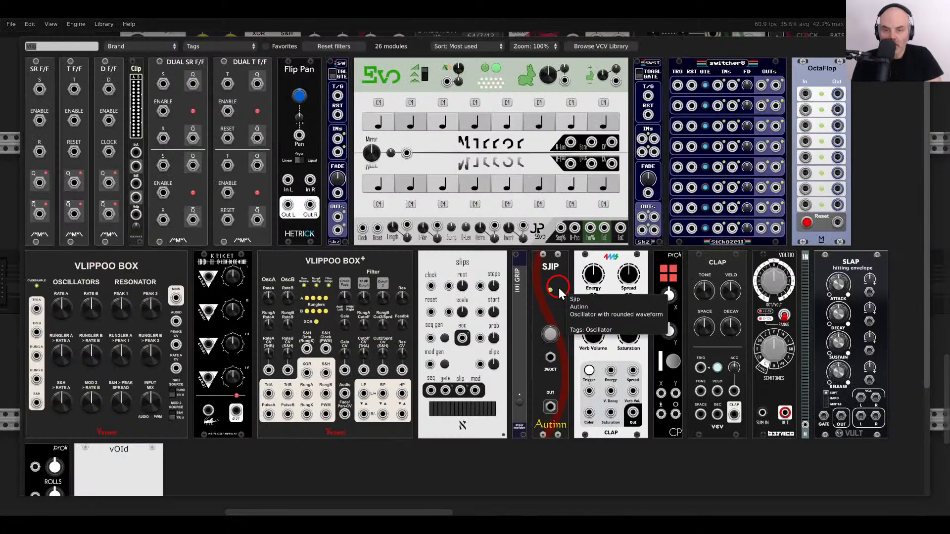
{"action": "left_click", "coordinate": [559, 287]}
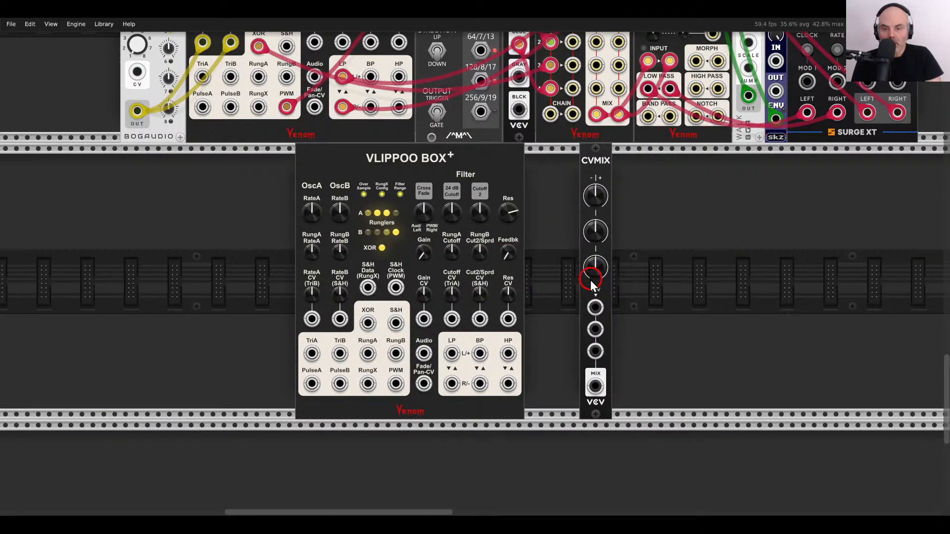
Place the CV Mix against the Vlippoo Box+ and patch TriA, TriB and RungA into its three inputs.
{"action": "left_click_drag", "start_coordinate": [590, 280], "coordinate": [536, 280]}
{"action": "left_click_drag", "start_coordinate": [312, 354], "coordinate": [541, 352]}
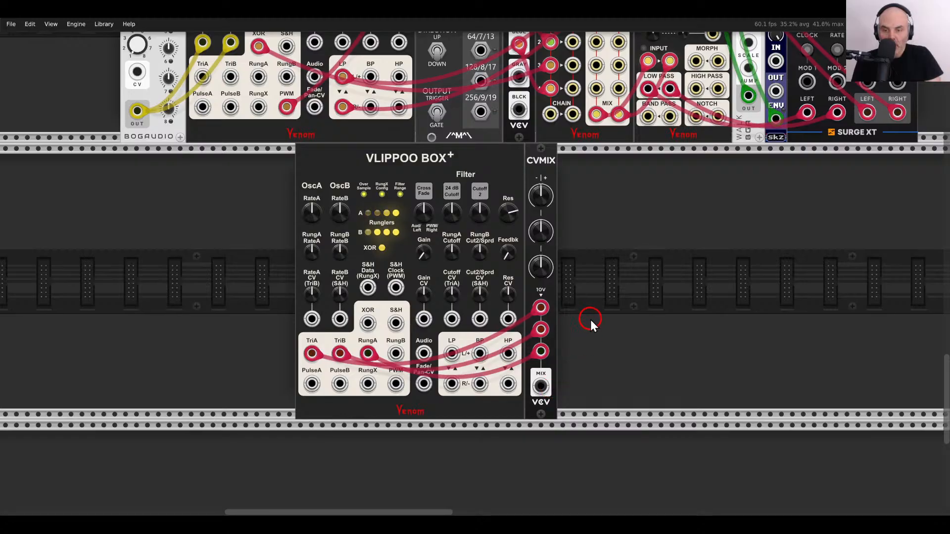
Add a Venom Multimode Filter directly beside the new CV Mix.
{"action": "right_click", "coordinate": [574, 313]}
{"action": "type", "text": "filter vem"}
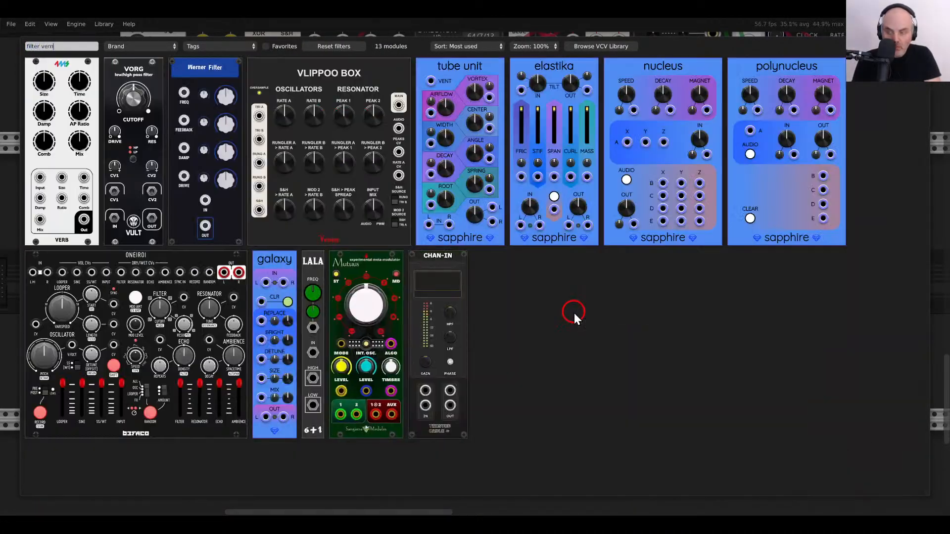
{"action": "type", "text": "om"}
{"action": "left_click", "coordinate": [30, 90]}
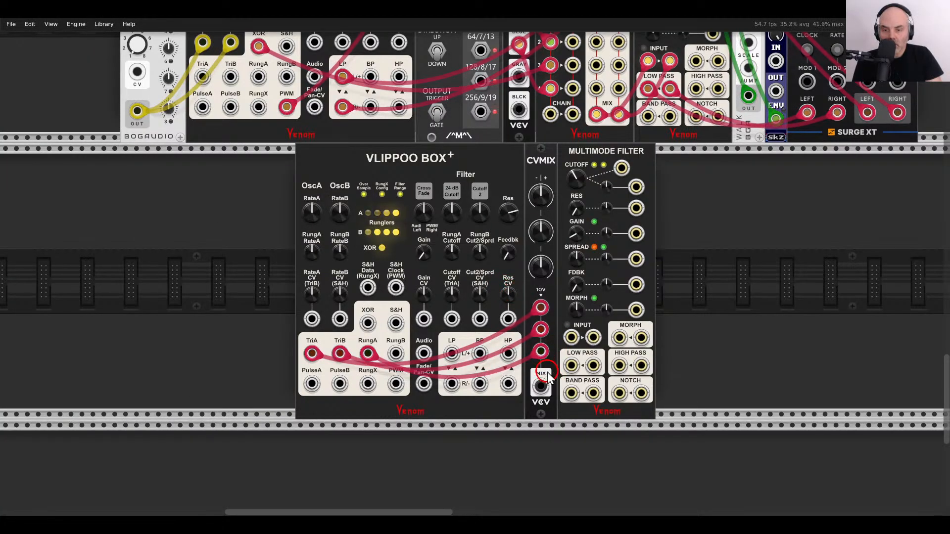
Patch the CV Mix output into the new Multimode Filter's input and its two low-pass outputs into the MixMaster.
{"action": "left_click_drag", "start_coordinate": [547, 379], "coordinate": [605, 333]}
{"action": "scroll", "coordinate": [573, 367], "scroll_direction": "up", "scroll_amount": 20}
{"action": "left_click", "coordinate": [621, 426]}
{"action": "scroll", "coordinate": [622, 224], "scroll_direction": "down", "scroll_amount": 20}
{"action": "scroll", "coordinate": [499, 259], "scroll_direction": "up", "scroll_amount": 5}
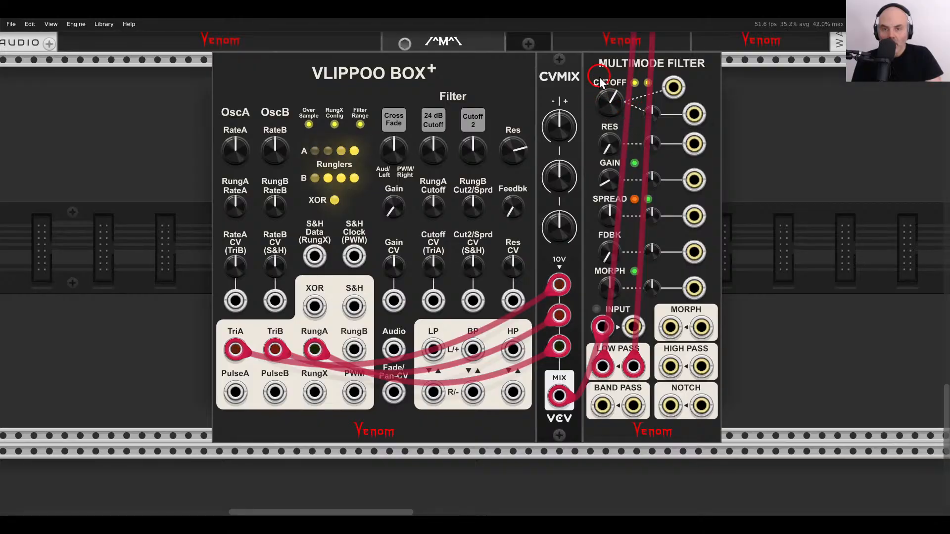
Raise all three CV Mix levels and the Vlippoo Box+ RateA and RateB, with RateB at about 6.27.
{"action": "left_click_drag", "start_coordinate": [561, 124], "coordinate": [552, 74]}
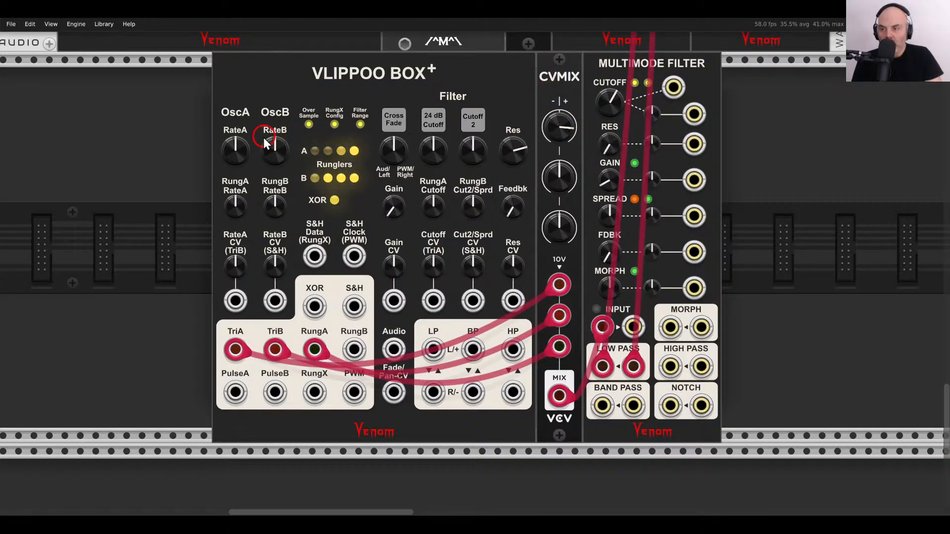
{"action": "left_click_drag", "start_coordinate": [224, 152], "coordinate": [226, 108]}
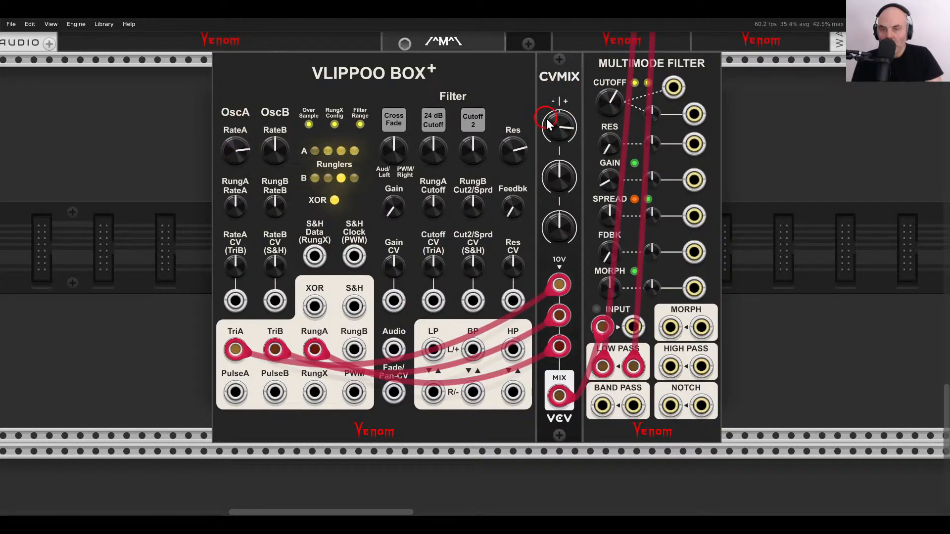
{"action": "left_click_drag", "start_coordinate": [268, 158], "coordinate": [265, 112]}
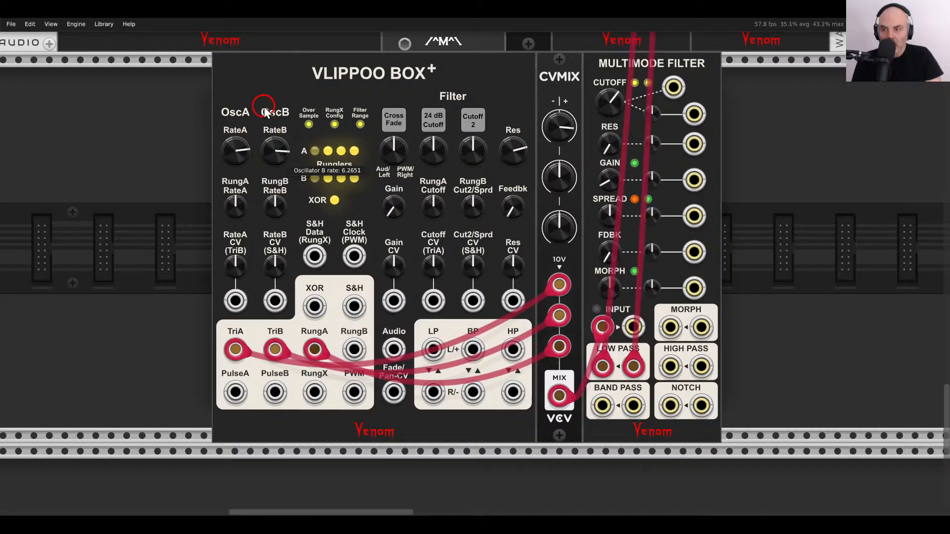
{"action": "left_click_drag", "start_coordinate": [555, 172], "coordinate": [553, 144]}
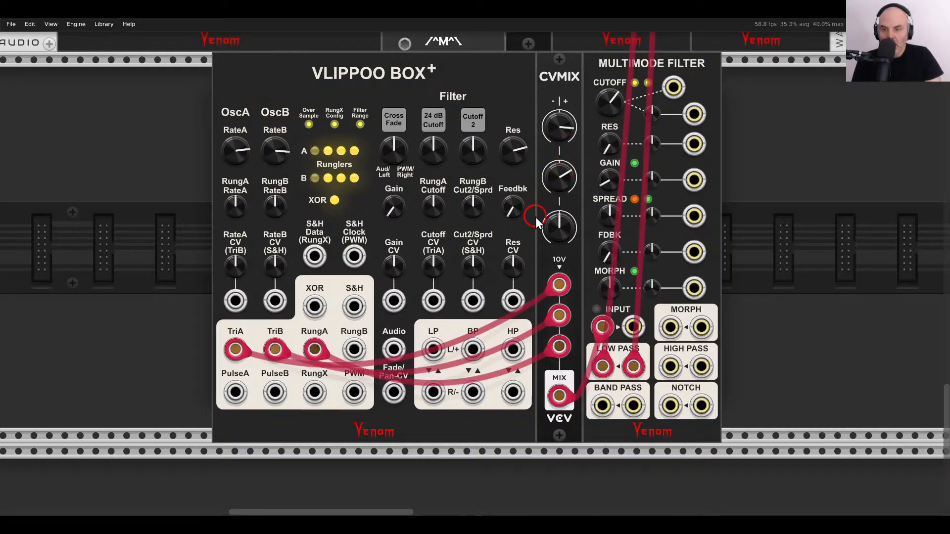
{"action": "mouse_move", "coordinate": [557, 231]}
{"action": "left_mouse_down"}
{"action": "mouse_move", "coordinate": [546, 165]}
{"action": "mouse_move", "coordinate": [549, 224]}
{"action": "left_mouse_up"}
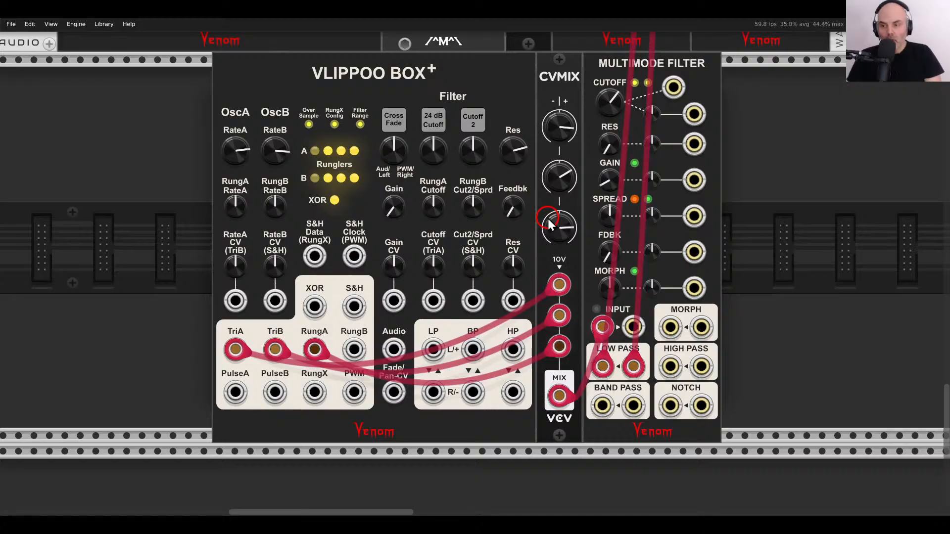
Try out the Vlippoo Box+ filter cutoff and cross-fade, returning both to centre.
{"action": "mouse_move", "coordinate": [438, 156]}
{"action": "left_mouse_down"}
{"action": "mouse_move", "coordinate": [435, 106]}
{"action": "mouse_move", "coordinate": [436, 146]}
{"action": "left_mouse_up"}
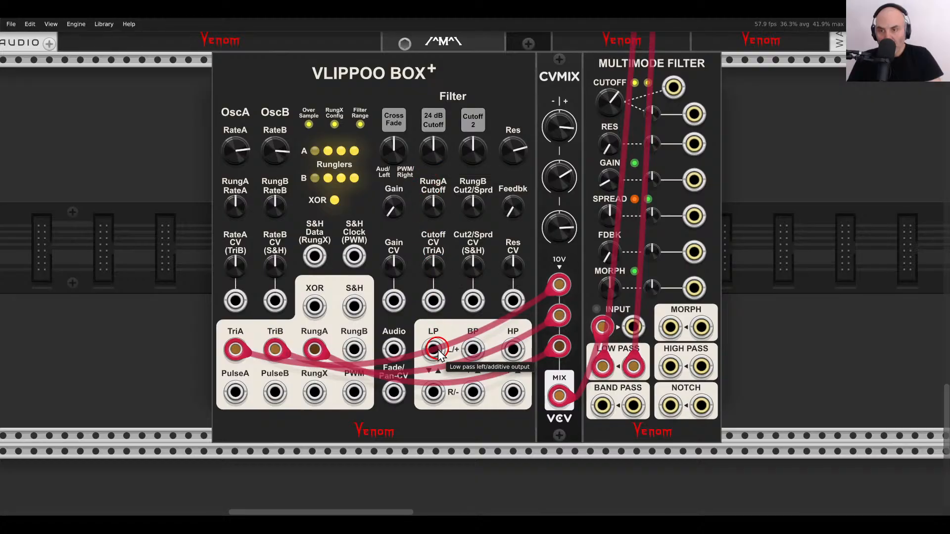
{"action": "left_click_drag", "start_coordinate": [395, 151], "coordinate": [406, 265]}
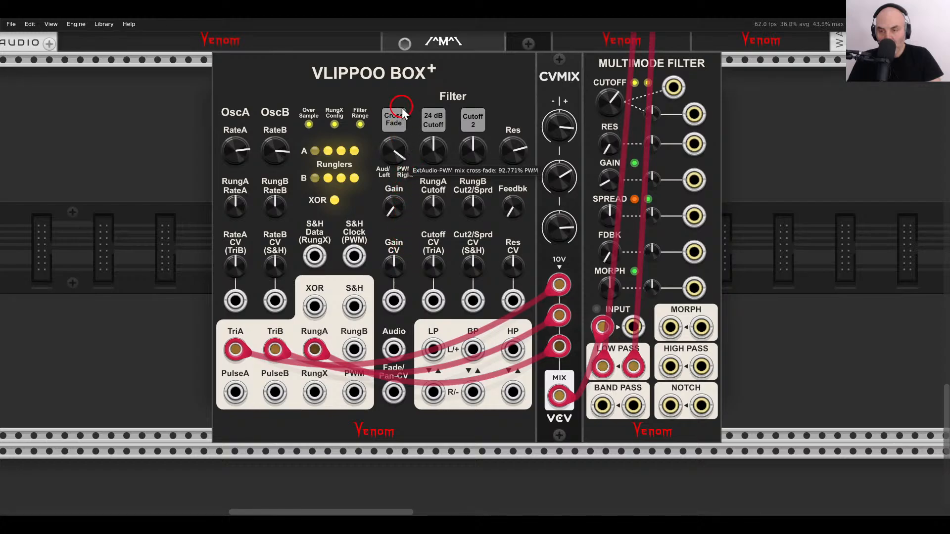
{"action": "left_click_drag", "start_coordinate": [410, 90], "coordinate": [395, 152]}
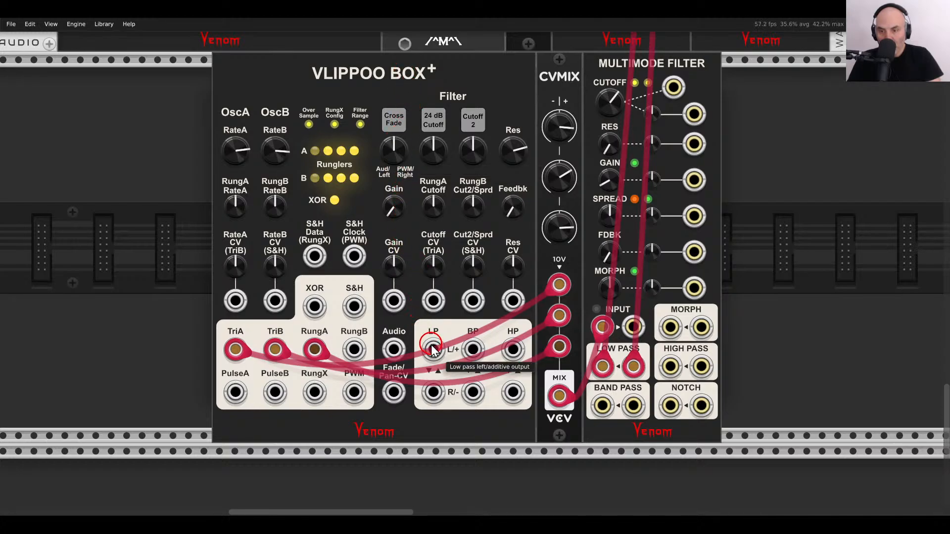
Patch the Vlippoo Box+ LP output into RateA CV at about 98% modulation and set RateA to about 6.02.
{"action": "left_click_drag", "start_coordinate": [432, 349], "coordinate": [218, 231]}
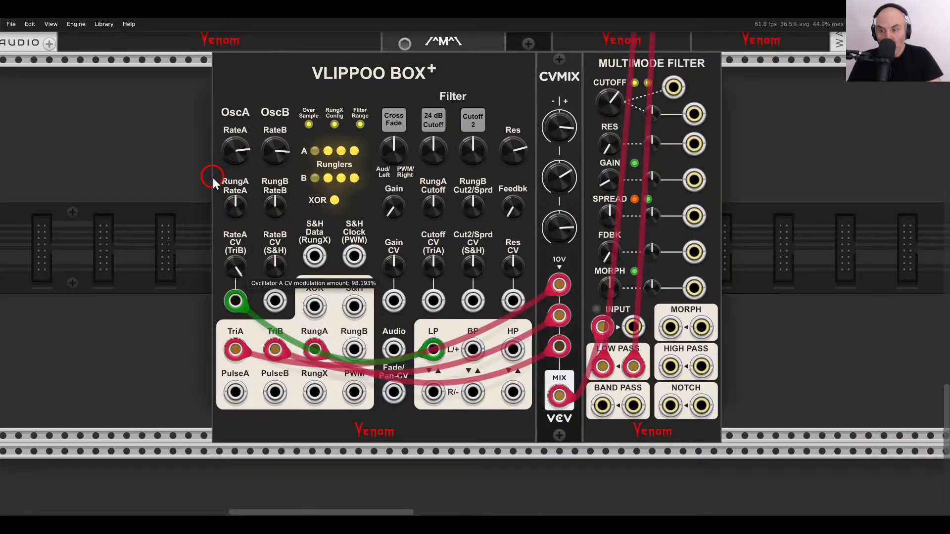
{"action": "left_click_drag", "start_coordinate": [213, 177], "coordinate": [237, 153]}
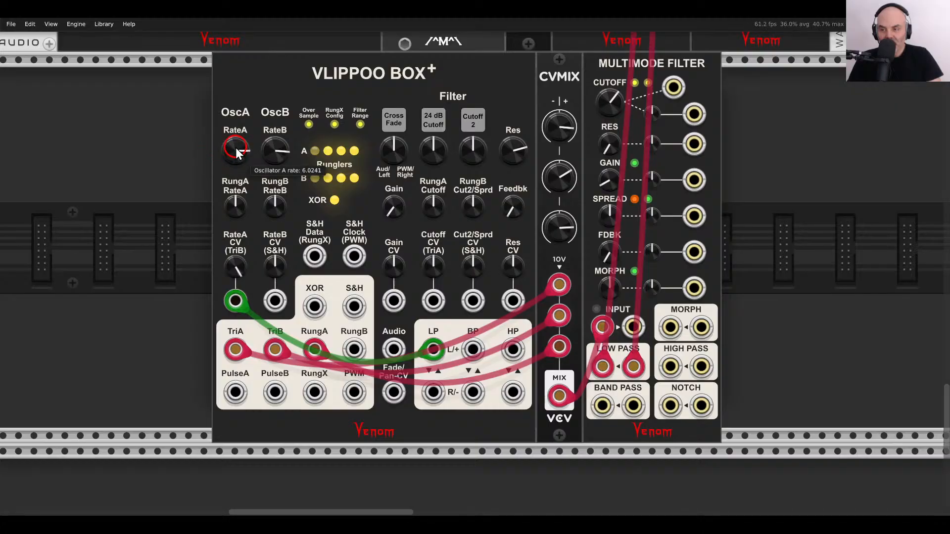
Patch the Vlippoo Box+ HP output into RateB CV and raise the RateB modulation amount.
{"action": "left_click_drag", "start_coordinate": [275, 300], "coordinate": [513, 349]}
{"action": "left_click", "coordinate": [273, 266]}
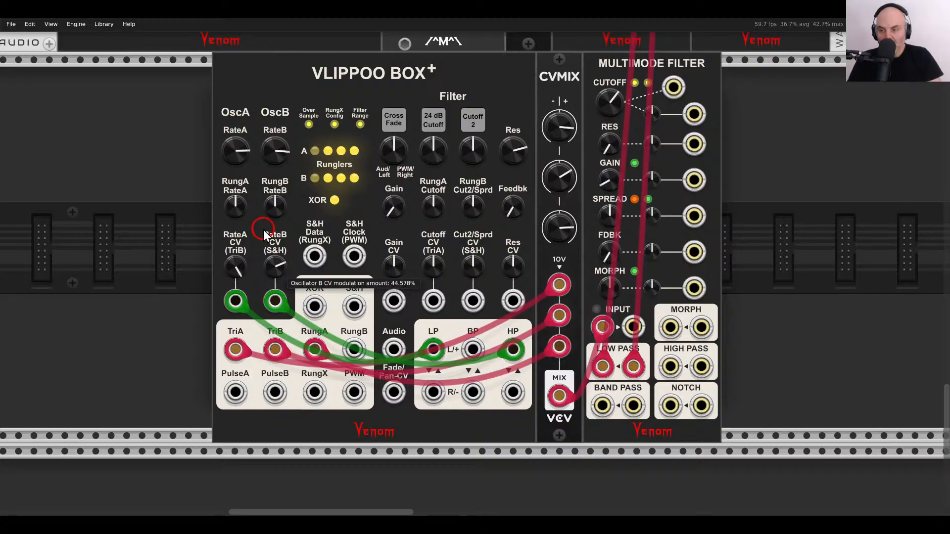
{"action": "left_click_drag", "start_coordinate": [254, 178], "coordinate": [254, 192]}
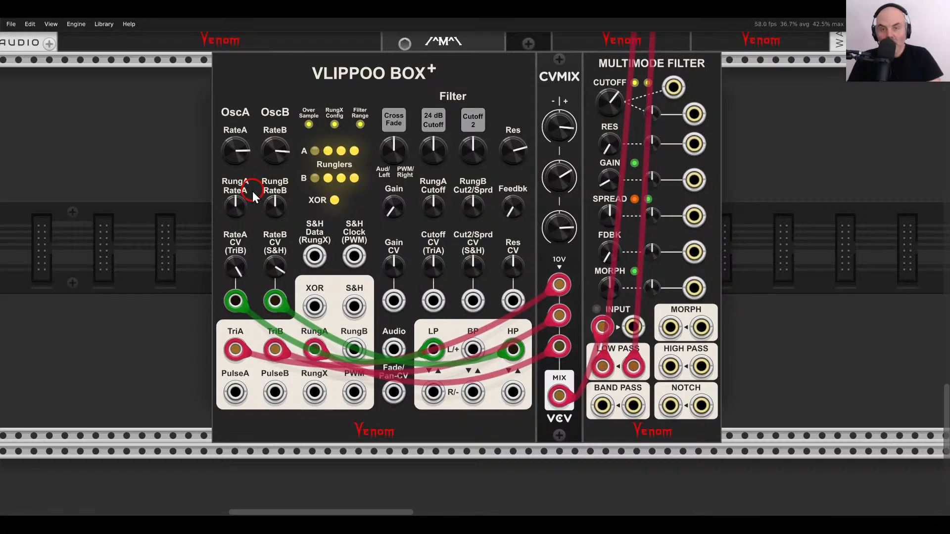
Raise the Multimode Filter cutoff and feed CV Mix input 3 from XOR instead of RungA, lowering its level.
{"action": "mouse_move", "coordinate": [605, 105]}
{"action": "left_mouse_down"}
{"action": "mouse_move", "coordinate": [603, 97]}
{"action": "mouse_move", "coordinate": [594, 109]}
{"action": "left_mouse_up"}
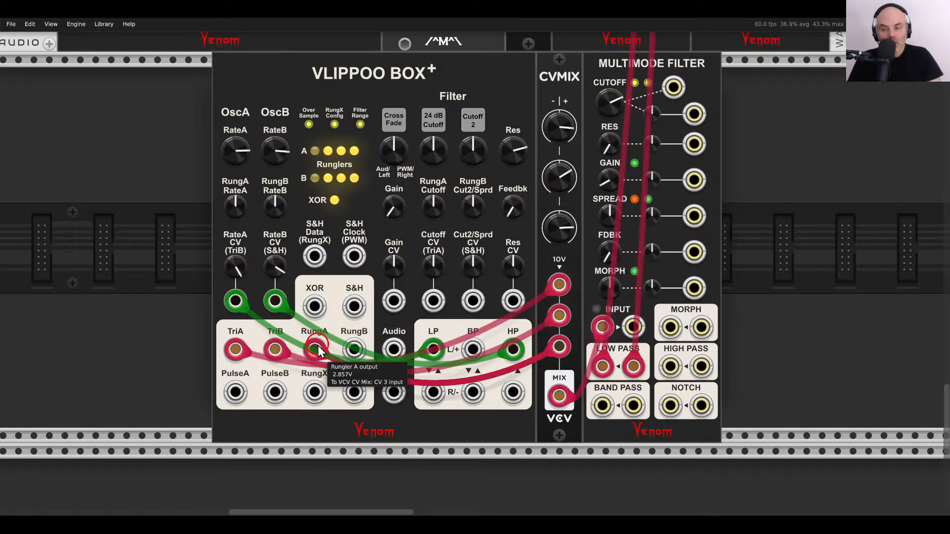
{"action": "left_click_drag", "start_coordinate": [315, 349], "coordinate": [314, 307]}
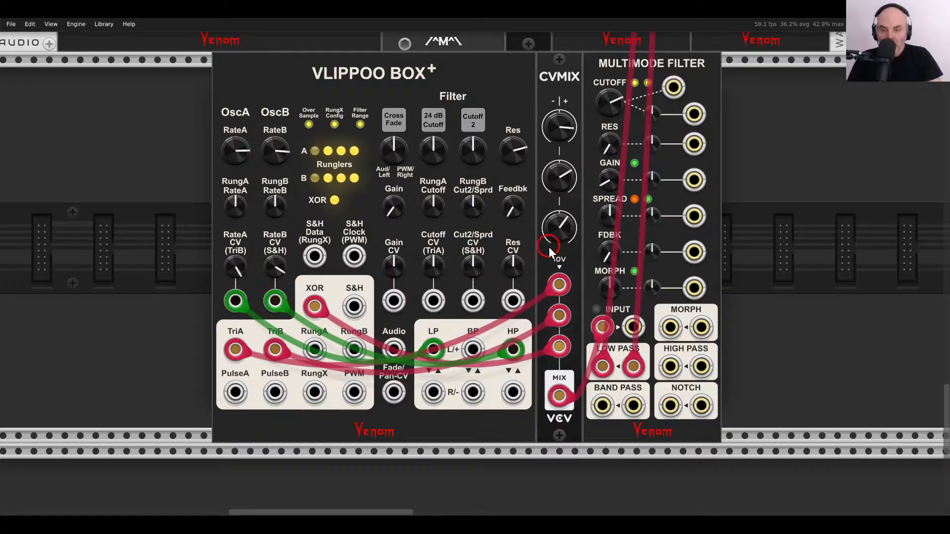
Add a Clock Div. module beside the Vlippoo Box+ and move the XOR cable from the CV Mix to its clock input.
{"action": "left_click_drag", "start_coordinate": [516, 96], "coordinate": [332, 99]}
{"action": "right_click", "coordinate": [441, 136]}
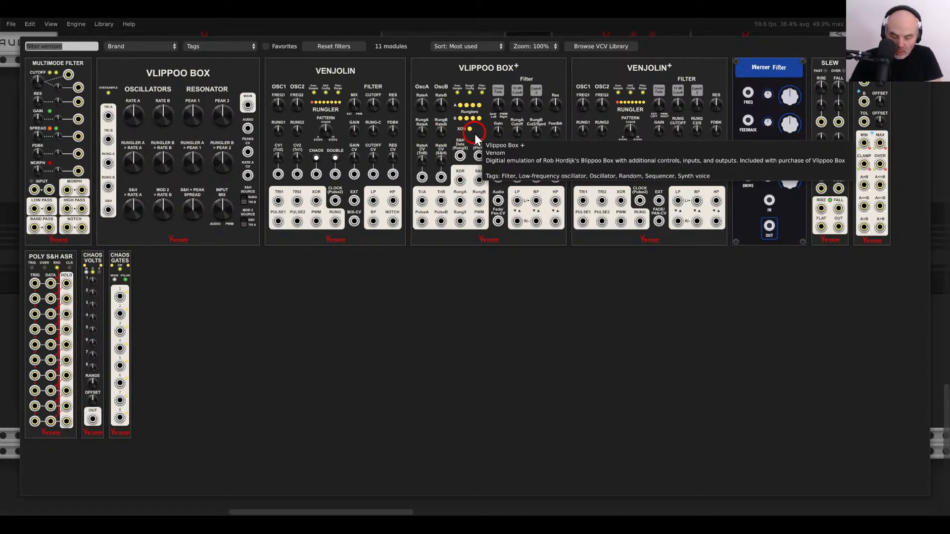
{"action": "type", "text": "clock"}
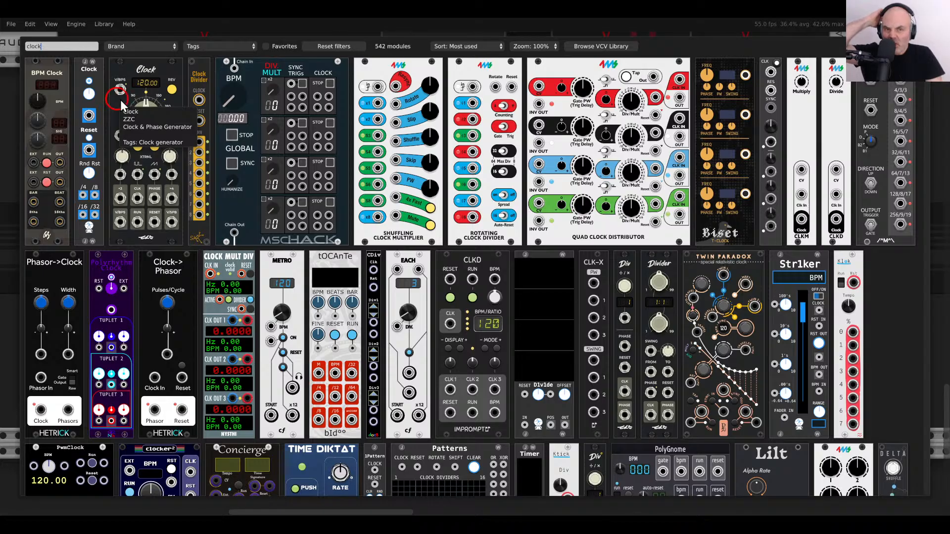
{"action": "left_click", "coordinate": [864, 98]}
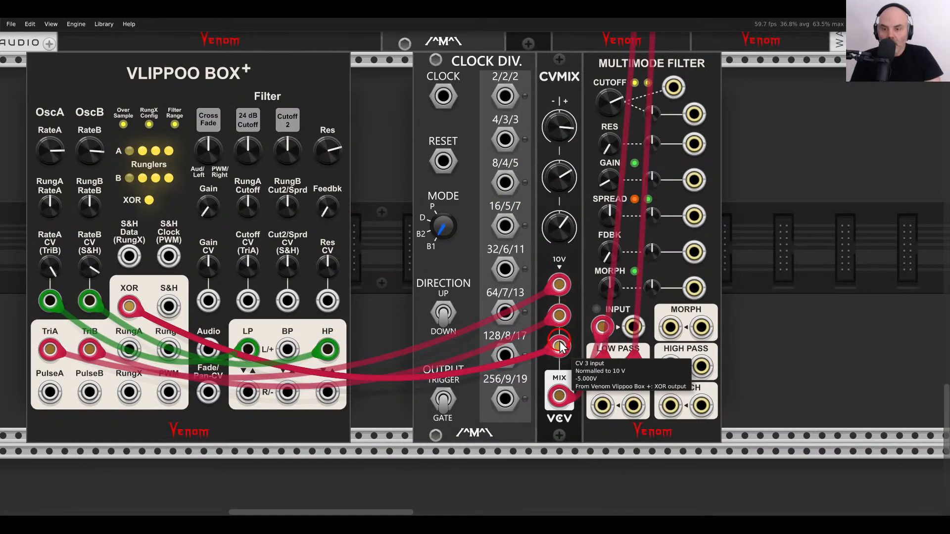
{"action": "left_click_drag", "start_coordinate": [559, 347], "coordinate": [419, 76]}
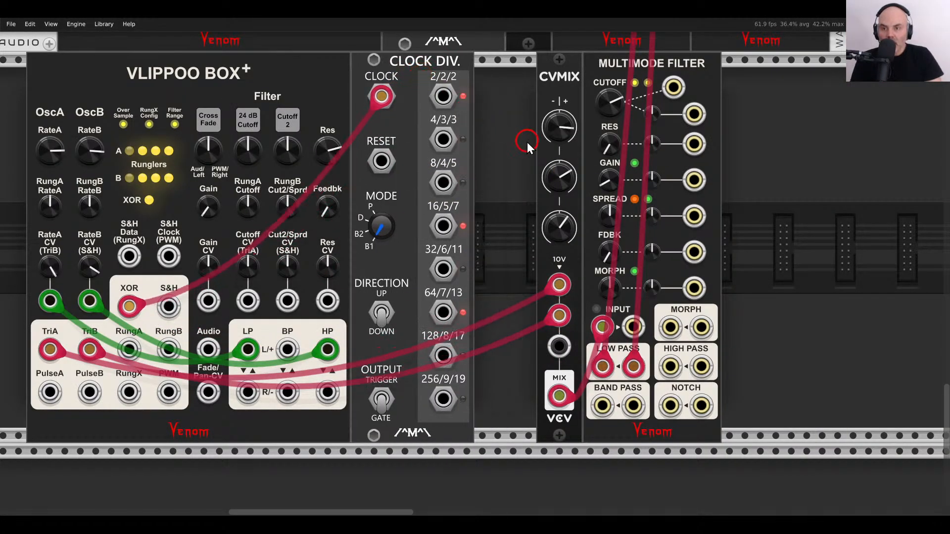
Add a second CV Mix directly beside the new Clock Div.
{"action": "right_click", "coordinate": [519, 147]}
{"action": "left_click", "coordinate": [708, 269]}
{"action": "left_click_drag", "start_coordinate": [514, 79], "coordinate": [499, 80]}
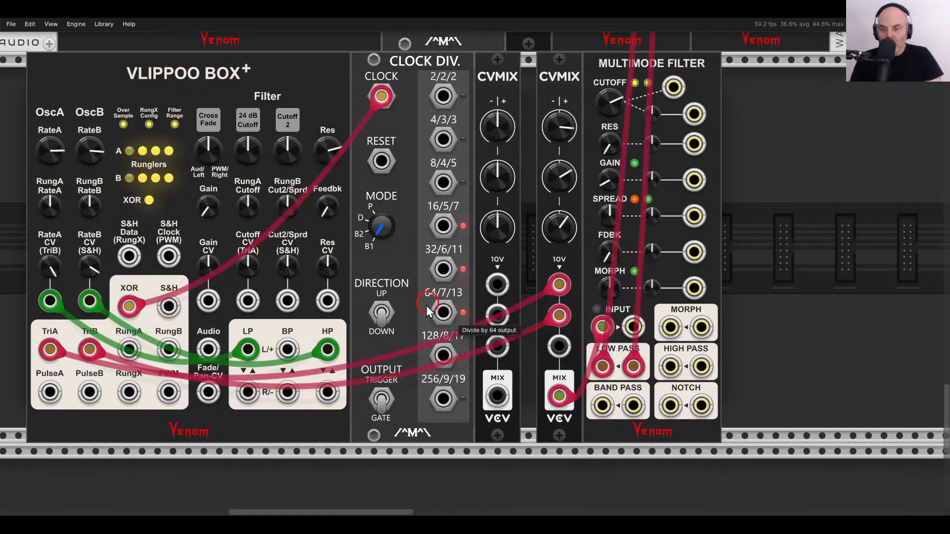
Patch the Clock Div. divide-by-2 output into the second CV Mix's first input, with level 1 raised and level 2 negative.
{"action": "left_click_drag", "start_coordinate": [443, 96], "coordinate": [496, 282]}
{"action": "key", "text": "1"}
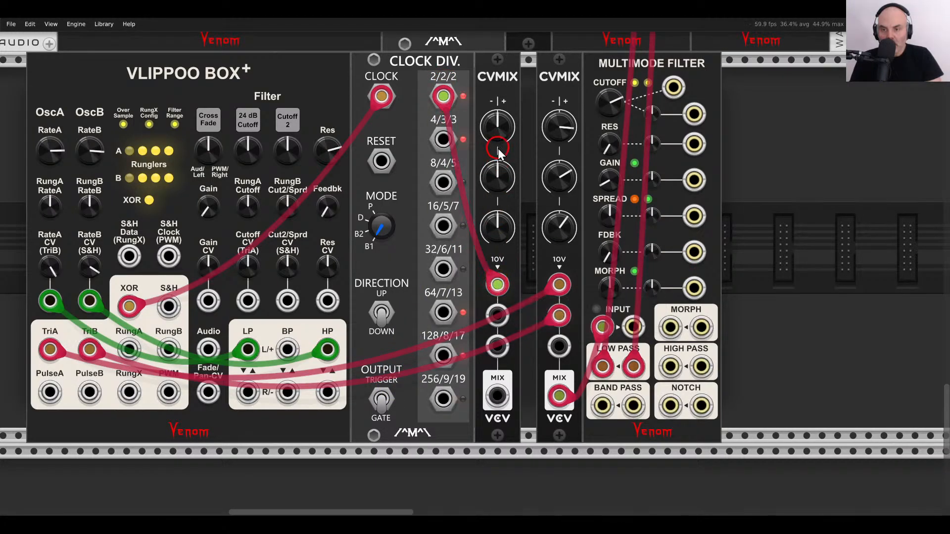
{"action": "left_click_drag", "start_coordinate": [501, 140], "coordinate": [501, 119]}
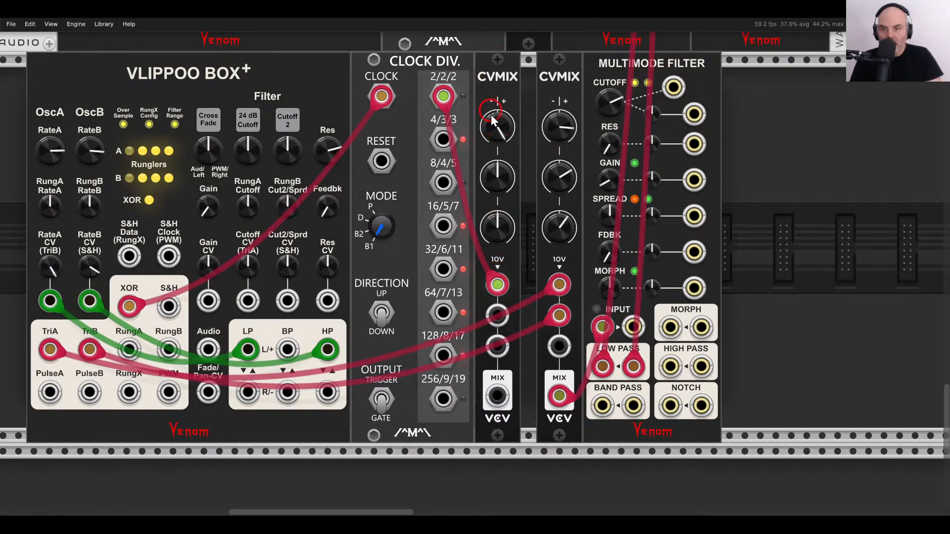
{"action": "left_click_drag", "start_coordinate": [502, 194], "coordinate": [507, 217]}
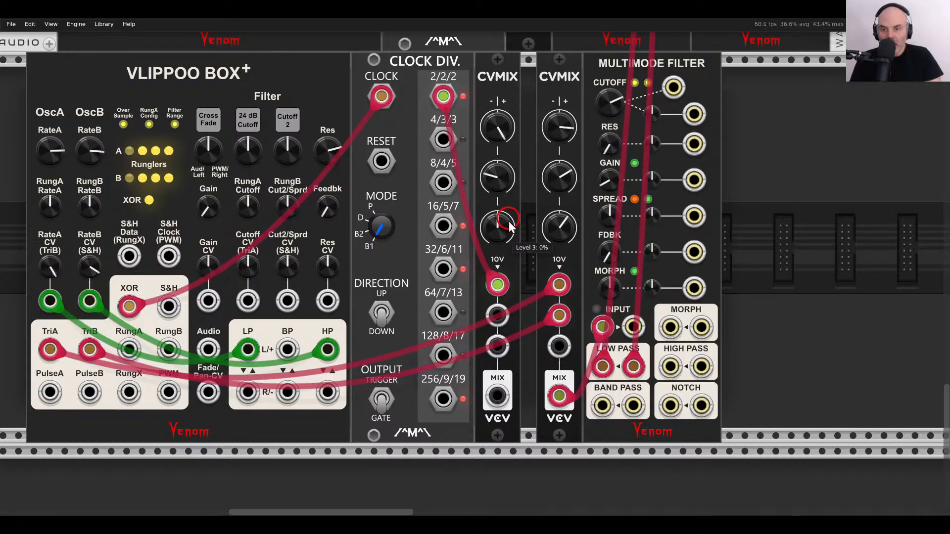
Patch the second CV Mix's output into input 3 of the first CV Mix and set that level to about 26.5%.
{"action": "left_click_drag", "start_coordinate": [496, 396], "coordinate": [559, 346]}
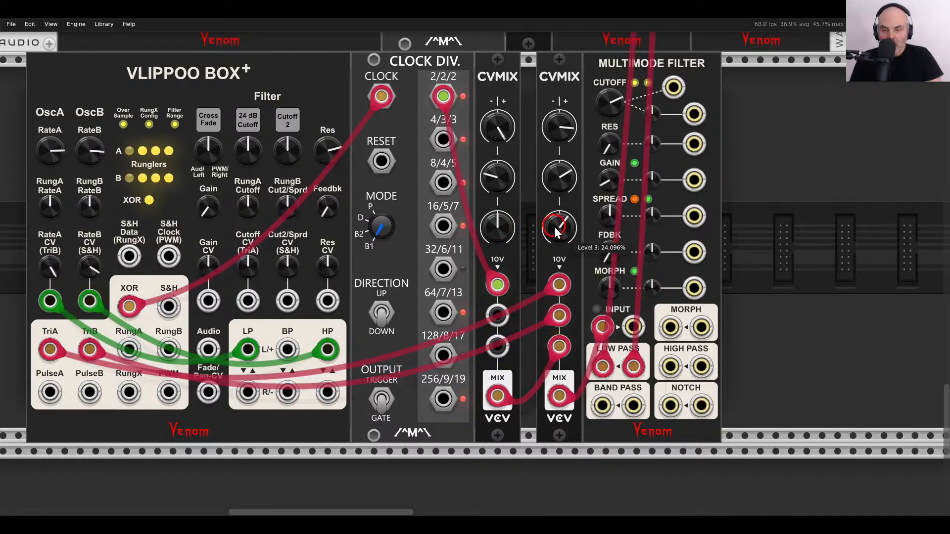
{"action": "left_click_drag", "start_coordinate": [554, 226], "coordinate": [555, 224]}
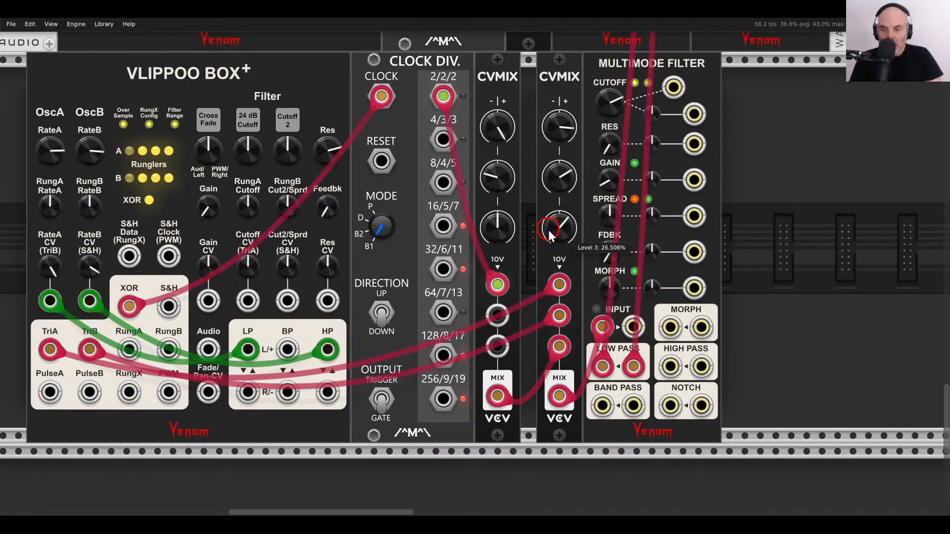
Close the gaps between the new voice's modules and align its row with the start of the ADDR-SEQ voice above.
{"action": "scroll", "coordinate": [548, 230], "scroll_direction": "down", "scroll_amount": 3}
{"action": "left_click_drag", "start_coordinate": [513, 189], "coordinate": [544, 213]}
{"action": "left_click_drag", "start_coordinate": [743, 191], "coordinate": [467, 170]}
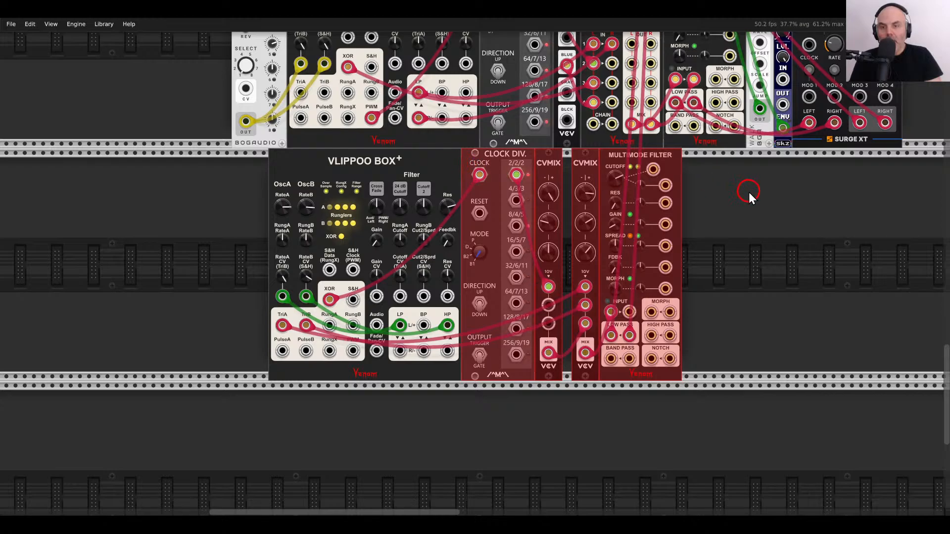
{"action": "left_click_drag", "start_coordinate": [759, 193], "coordinate": [407, 174]}
{"action": "left_click_drag", "start_coordinate": [435, 166], "coordinate": [399, 165]}
{"action": "left_click_drag", "start_coordinate": [727, 177], "coordinate": [565, 329]}
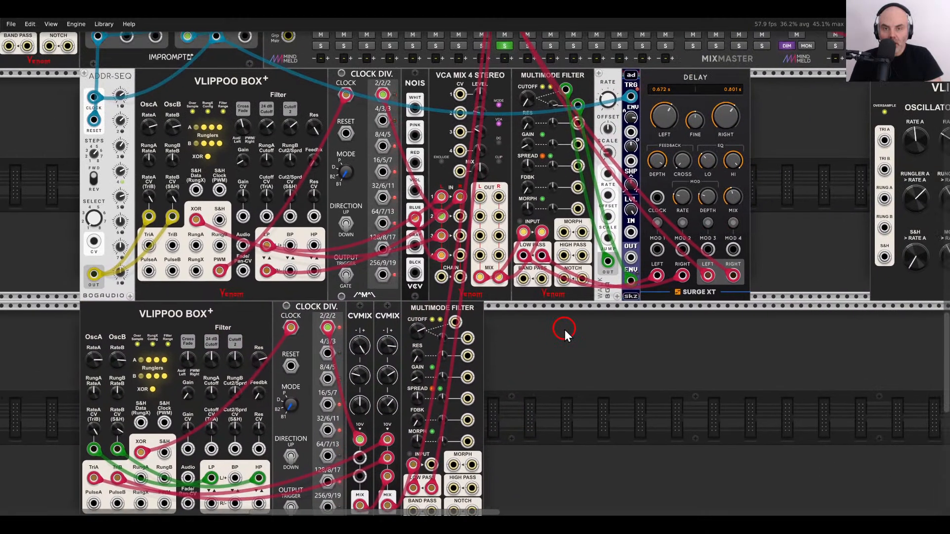
Shift the ADDR-SEQ voice's modules from Noise onward to make room and add a CV Mix next to Noise.
{"action": "scroll", "coordinate": [408, 186], "scroll_direction": "up", "scroll_amount": 3}
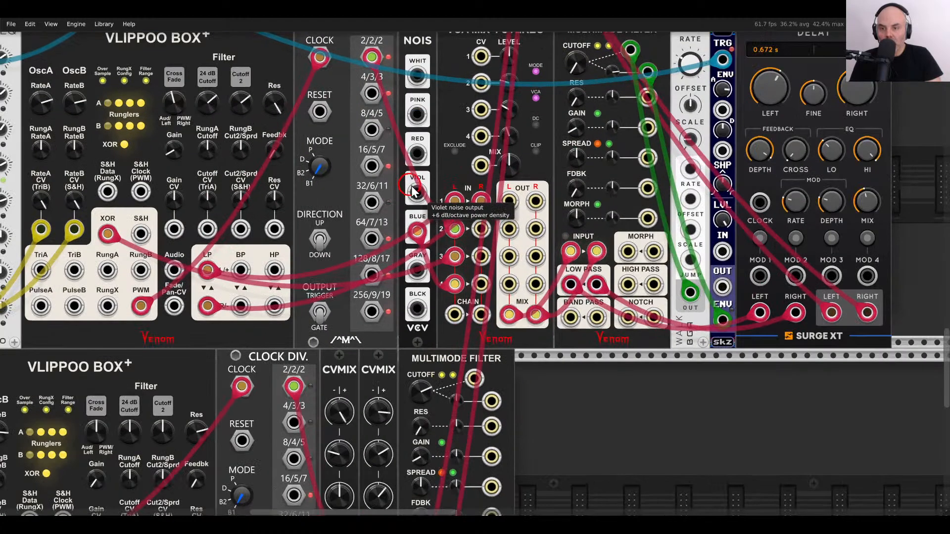
{"action": "left_click_drag", "start_coordinate": [905, 93], "coordinate": [501, 55]}
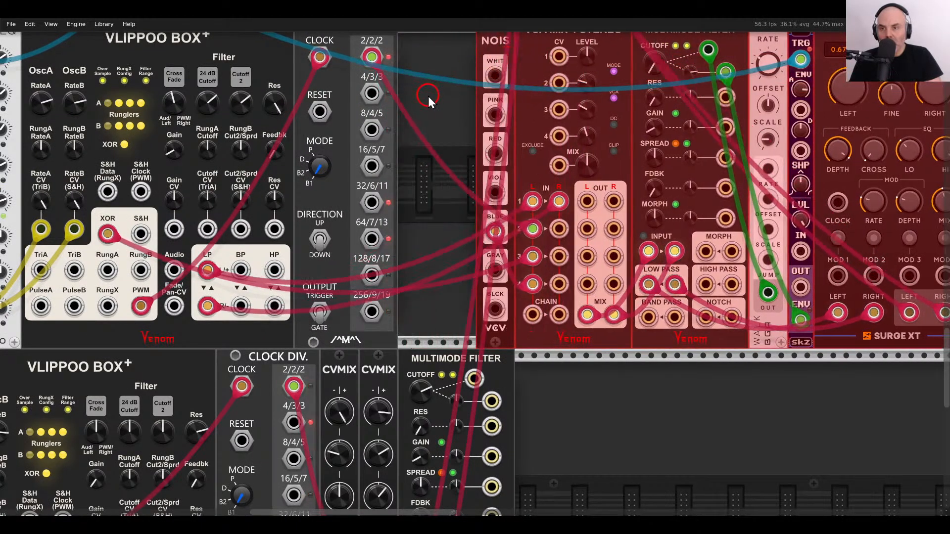
{"action": "right_click", "coordinate": [428, 96]}
{"action": "left_click", "coordinate": [710, 272]}
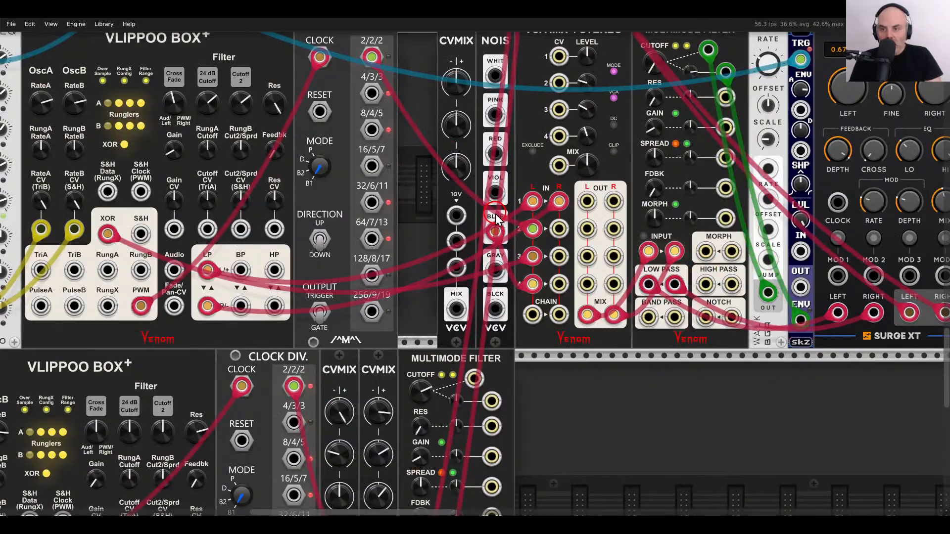
Route the Clock Div. signal through the added CV Mix into VCA Mix 4 input 2, with level 1 raised and level 2 negative.
{"action": "left_click_drag", "start_coordinate": [532, 229], "coordinate": [455, 216]}
{"action": "left_click_drag", "start_coordinate": [455, 308], "coordinate": [532, 229]}
{"action": "left_click_drag", "start_coordinate": [457, 86], "coordinate": [457, 35]}
{"action": "left_click_drag", "start_coordinate": [461, 121], "coordinate": [459, 165]}
{"action": "scroll", "coordinate": [448, 170], "scroll_direction": "down", "scroll_amount": 3}
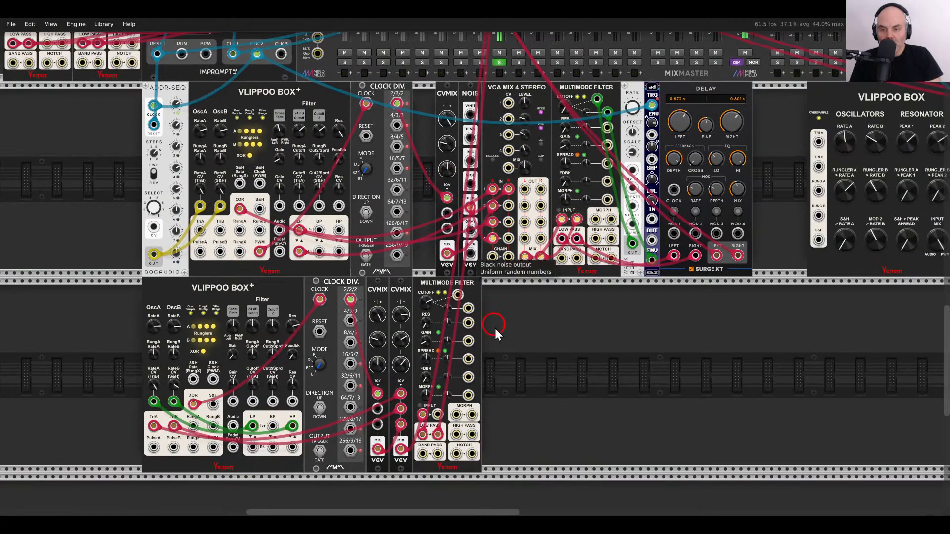
{"action": "left_click_drag", "start_coordinate": [494, 329], "coordinate": [610, 269]}
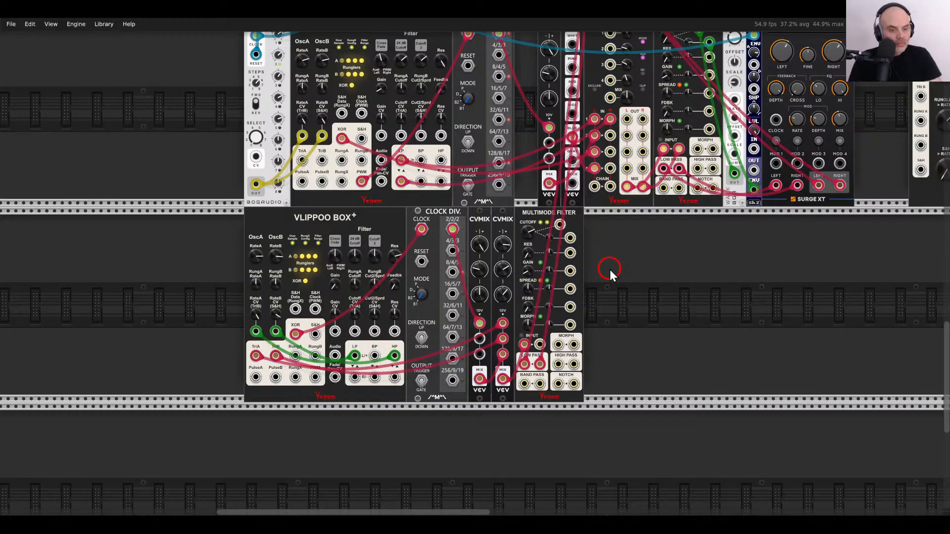
Try a higher Multimode Filter cutoff and return the new Vlippoo Box+'s peak 1 cutoff to 0.
{"action": "left_click_drag", "start_coordinate": [610, 269], "coordinate": [652, 223]}
{"action": "scroll", "coordinate": [467, 245], "scroll_direction": "up", "scroll_amount": 1}
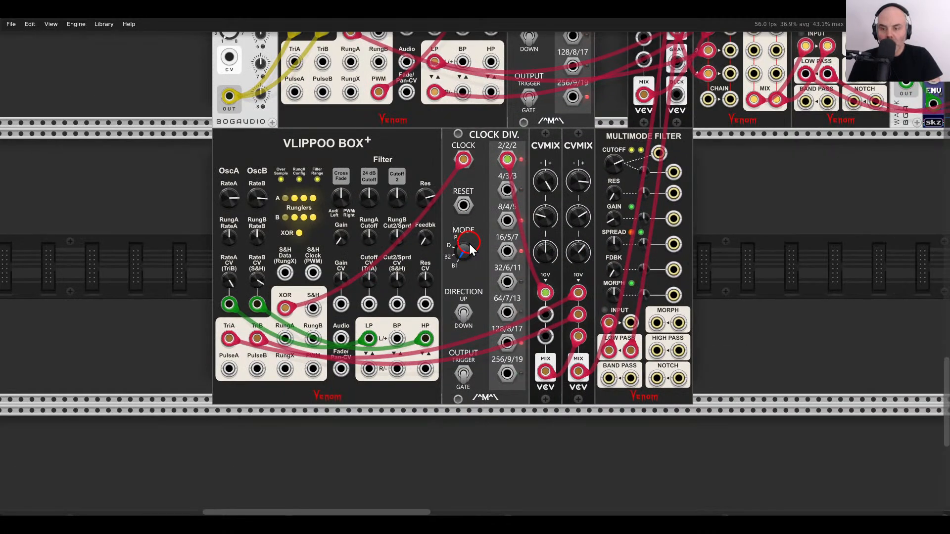
{"action": "scroll", "coordinate": [462, 238], "scroll_direction": "up", "scroll_amount": 1}
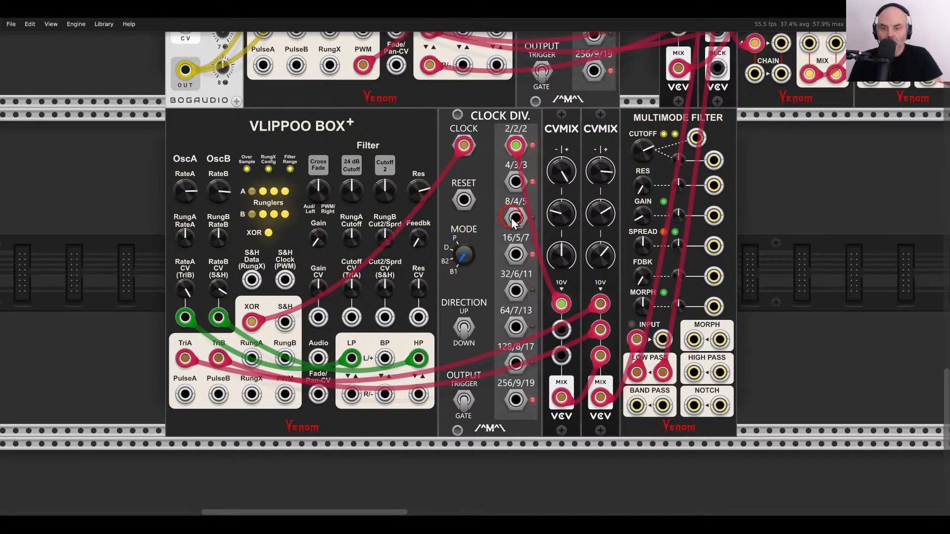
{"action": "left_click_drag", "start_coordinate": [633, 155], "coordinate": [641, 126]}
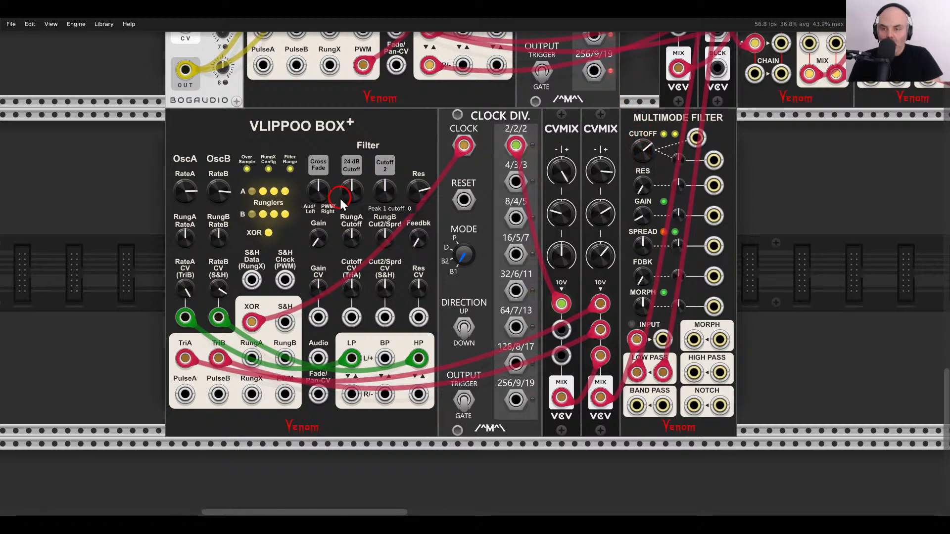
{"action": "mouse_move", "coordinate": [345, 188]}
{"action": "left_mouse_down"}
{"action": "mouse_move", "coordinate": [337, 147]}
{"action": "mouse_move", "coordinate": [371, 211]}
{"action": "mouse_move", "coordinate": [358, 198]}
{"action": "left_mouse_up"}
{"action": "double_click", "coordinate": [357, 198]}
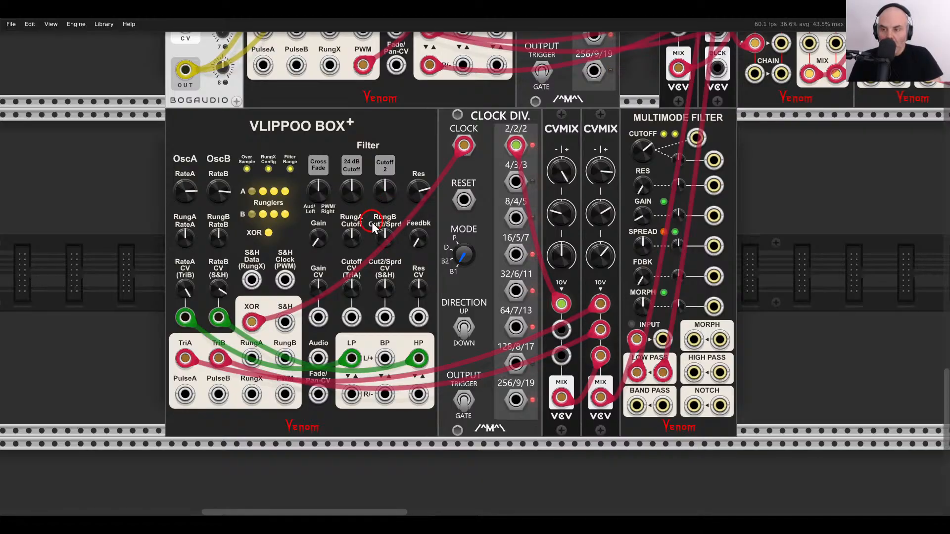
Retune the oscillator A and oscillator B rates of the new Vlippoo Box+.
{"action": "scroll", "coordinate": [478, 176], "scroll_direction": "down", "scroll_amount": 5}
{"action": "scroll", "coordinate": [581, 202], "scroll_direction": "up", "scroll_amount": 4}
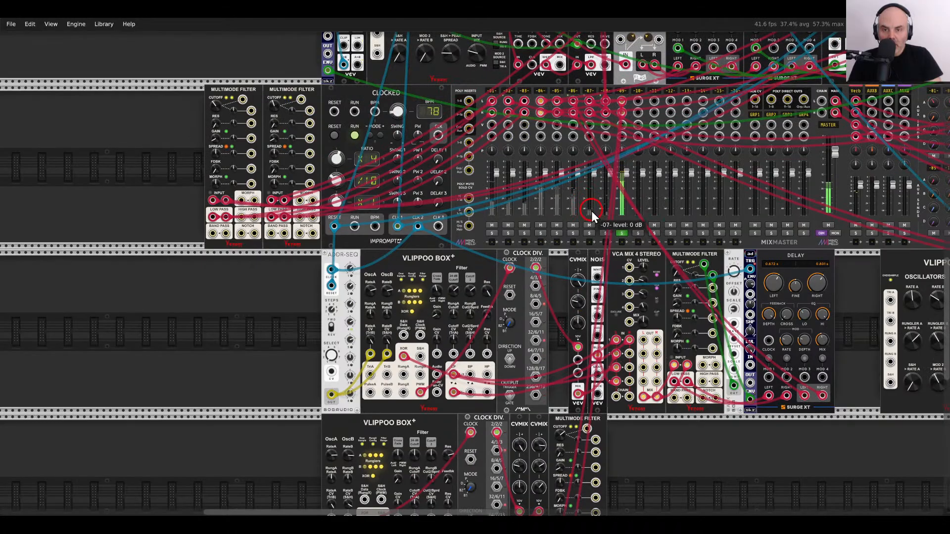
{"action": "scroll", "coordinate": [524, 232], "scroll_direction": "down", "scroll_amount": 5}
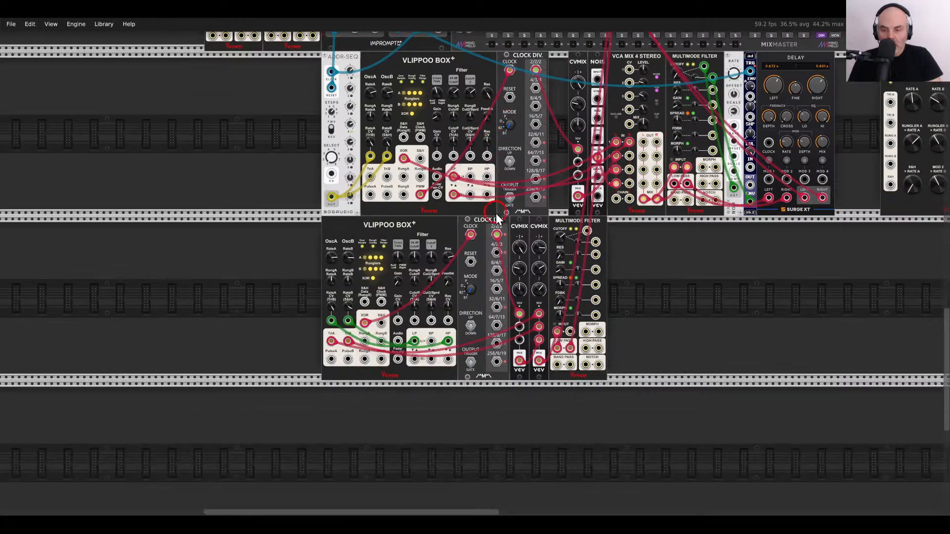
{"action": "scroll", "coordinate": [408, 264], "scroll_direction": "up", "scroll_amount": 6}
{"action": "left_click_drag", "start_coordinate": [290, 210], "coordinate": [318, 238]}
{"action": "left_click", "coordinate": [316, 211]}
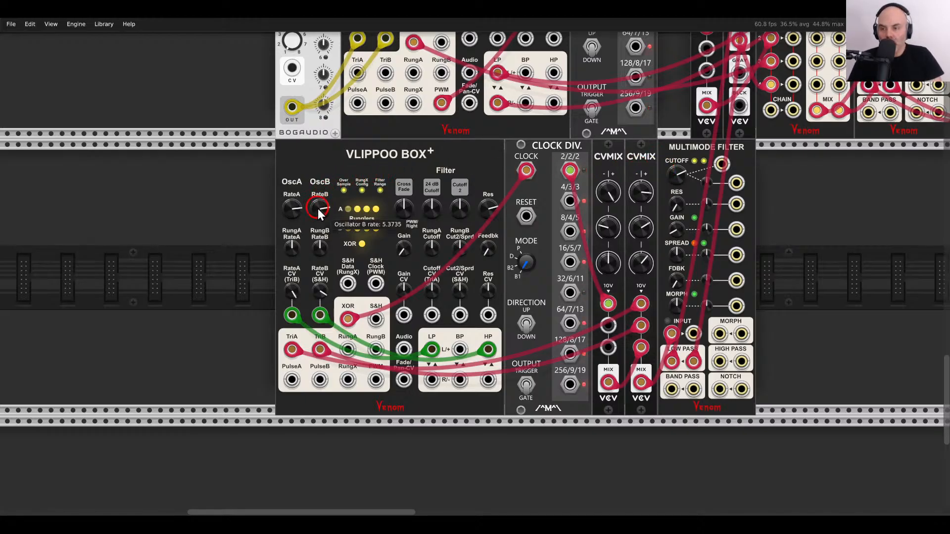
{"action": "mouse_move", "coordinate": [317, 210]}
{"action": "left_mouse_down"}
{"action": "mouse_move", "coordinate": [326, 235]}
{"action": "mouse_move", "coordinate": [328, 165]}
{"action": "mouse_move", "coordinate": [321, 253]}
{"action": "mouse_move", "coordinate": [322, 198]}
{"action": "left_mouse_up"}
{"action": "left_click", "coordinate": [371, 189]}
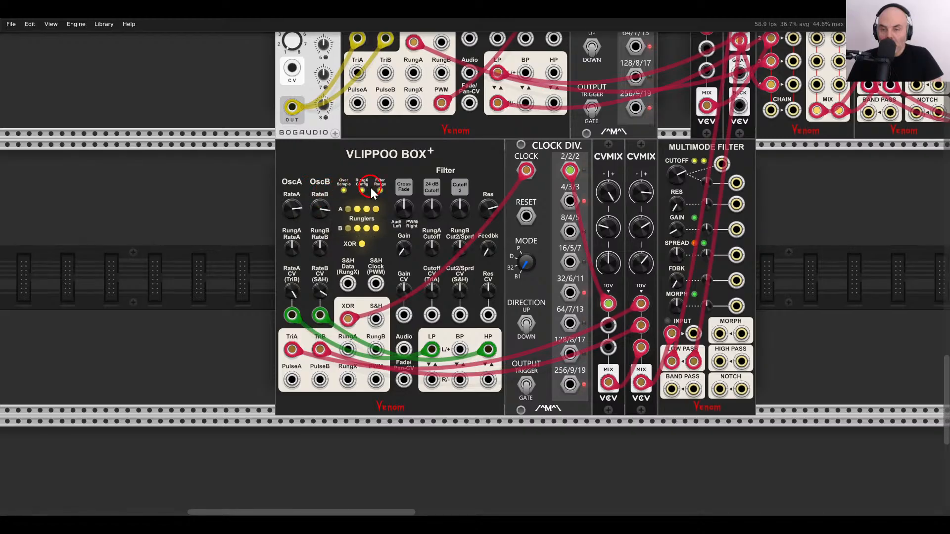
Move the Clock Div. cable to the 4/3/3 output and rebalance levels 1 and 2 of the CV Mix feeding the filter.
{"action": "left_click_drag", "start_coordinate": [673, 180], "coordinate": [679, 150]}
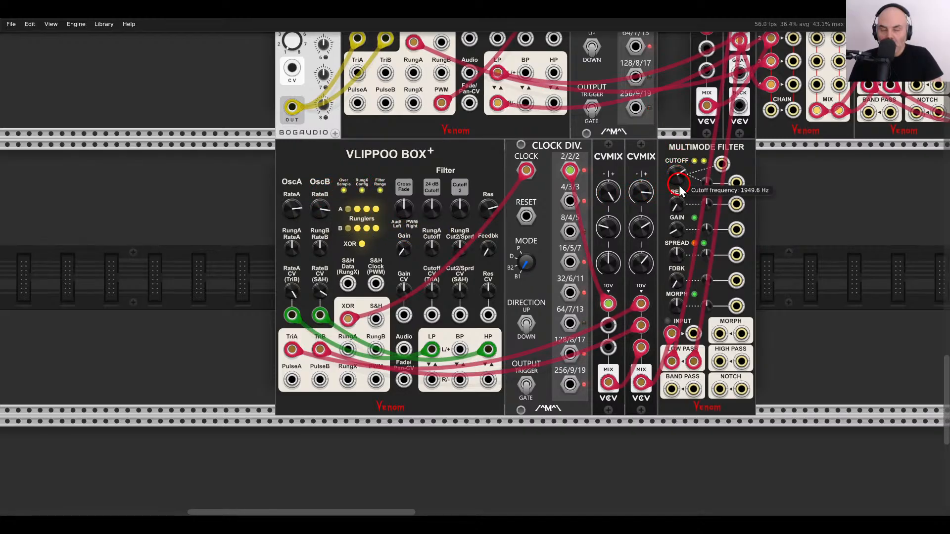
{"action": "left_click_drag", "start_coordinate": [680, 199], "coordinate": [679, 199]}
{"action": "double_click", "coordinate": [648, 190]}
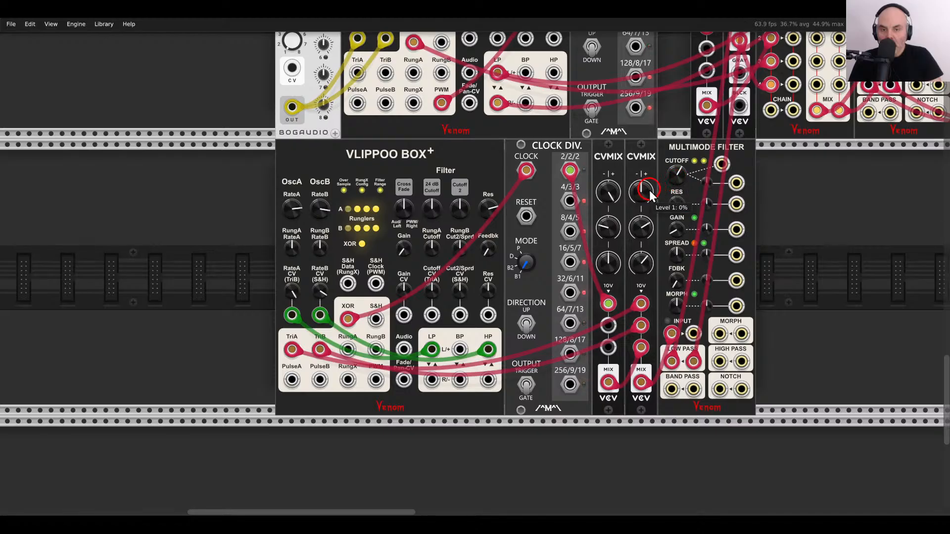
{"action": "double_click", "coordinate": [641, 223]}
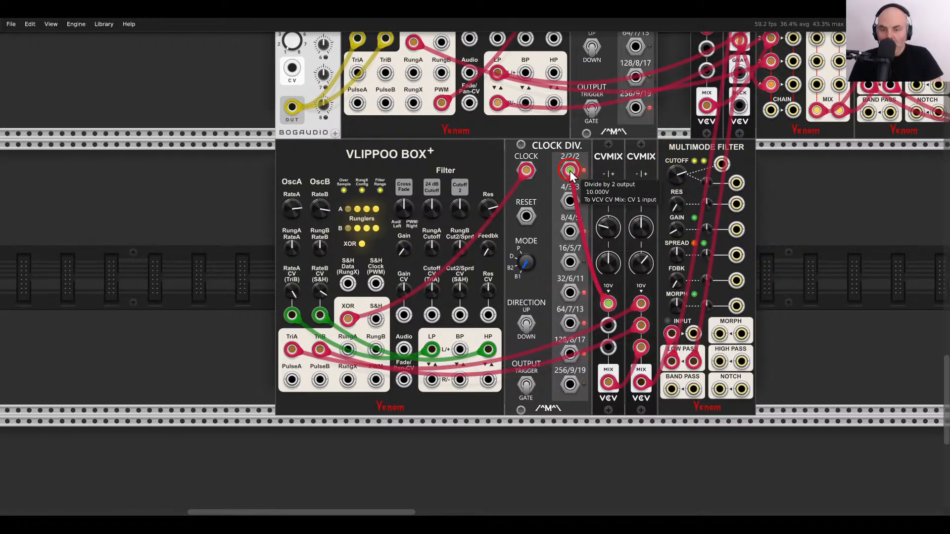
{"action": "left_click_drag", "start_coordinate": [569, 171], "coordinate": [570, 203]}
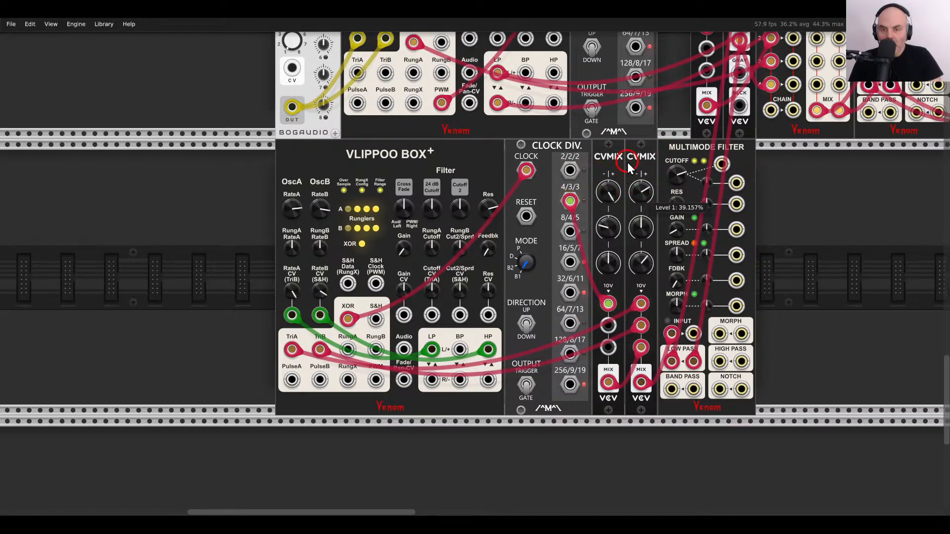
{"action": "left_click_drag", "start_coordinate": [627, 167], "coordinate": [678, 212]}
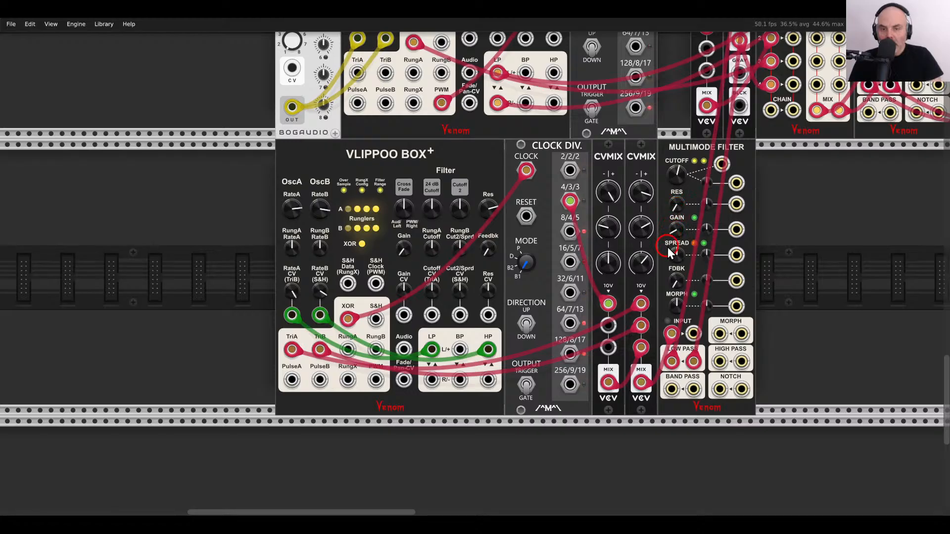
Patch the Vlippoo Box+'s PulseA output into the filter's spread CV with a positive amount, and set the cutoff to about 746 Hz.
{"action": "left_click_drag", "start_coordinate": [734, 262], "coordinate": [292, 380]}
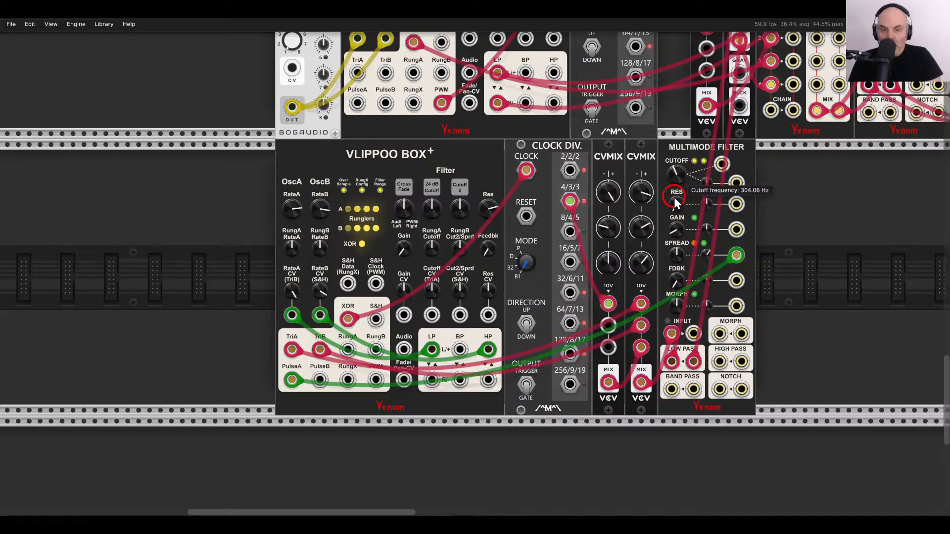
{"action": "left_click_drag", "start_coordinate": [672, 170], "coordinate": [676, 177]}
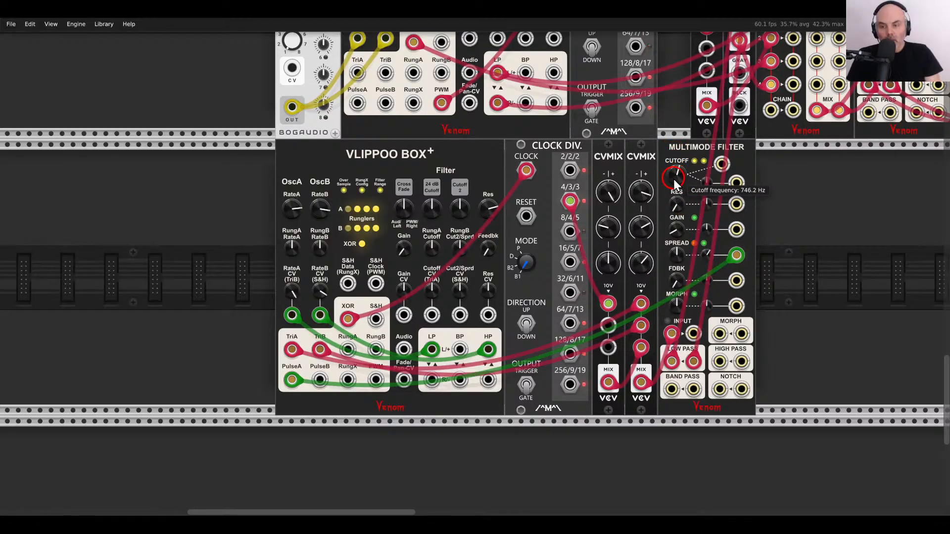
Add a Galaxy module beside the new voice's Multimode Filter and move the mixer cables from the low-pass outputs to its stereo outputs.
{"action": "scroll", "coordinate": [679, 184], "scroll_direction": "right", "scroll_amount": 5}
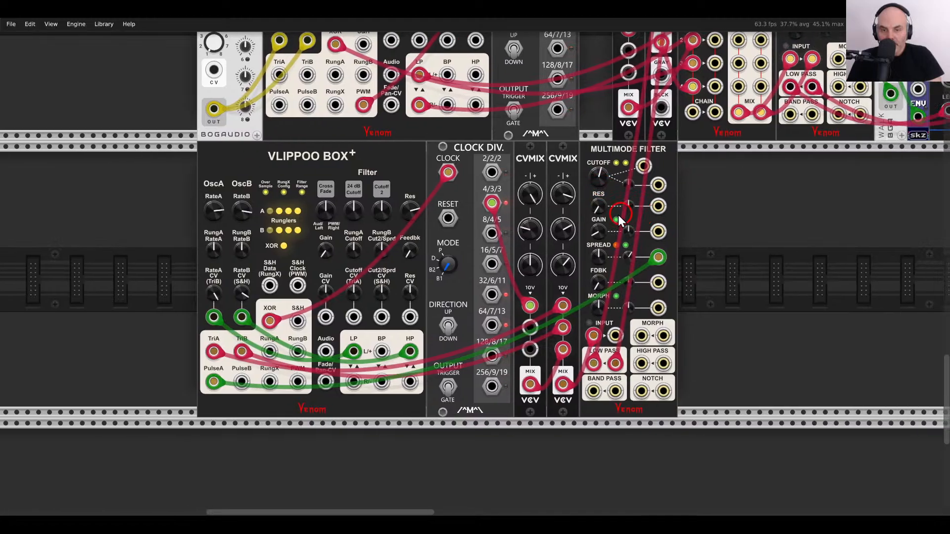
{"action": "right_click", "coordinate": [683, 245]}
{"action": "type", "text": "galax"}
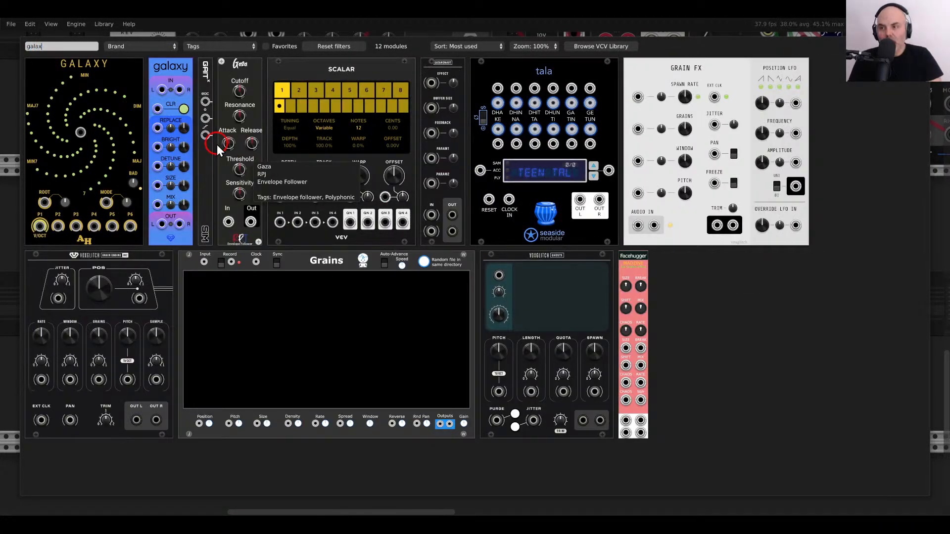
{"action": "left_click", "coordinate": [170, 148]}
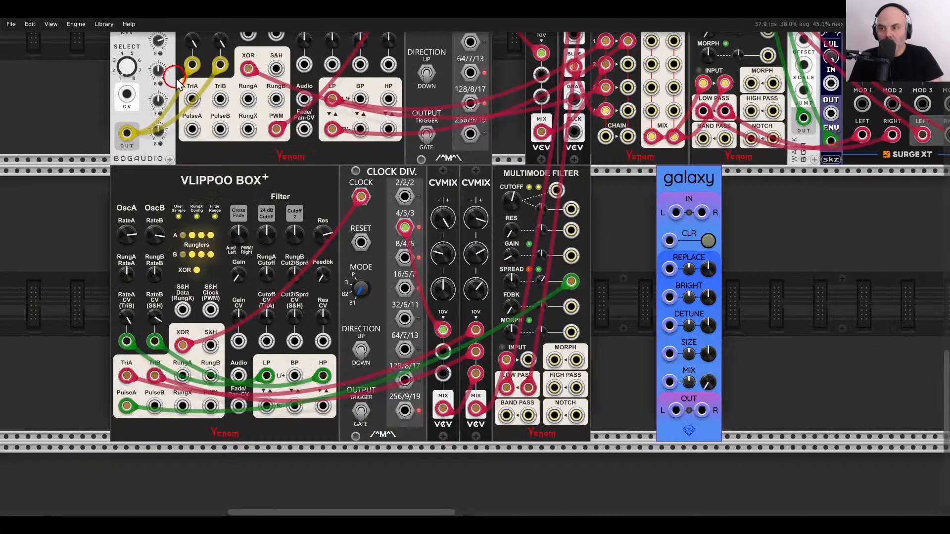
{"action": "left_click_drag", "start_coordinate": [530, 388], "coordinate": [636, 410]}
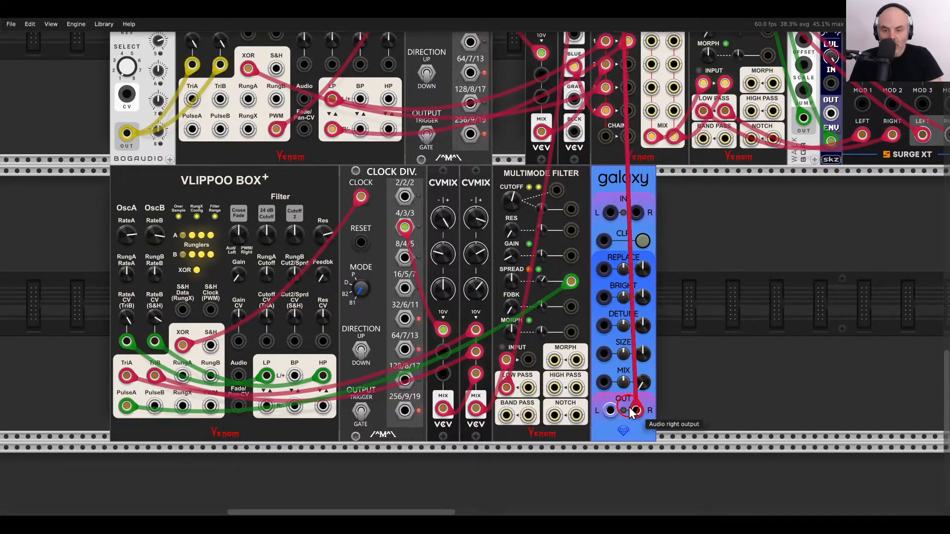
{"action": "left_click_drag", "start_coordinate": [506, 389], "coordinate": [608, 412]}
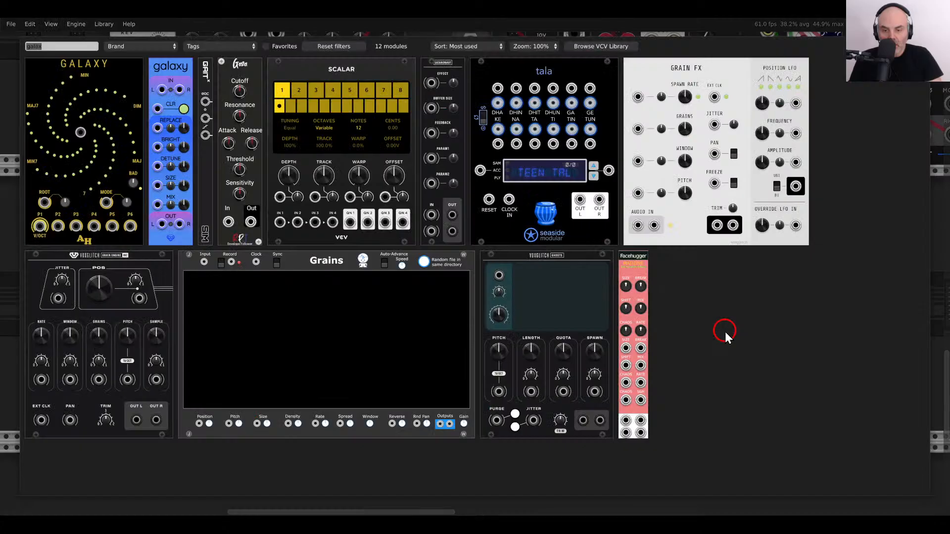
Add a Surge XT Distortion beside Galaxy and move the mixer cables to its left and right outputs.
{"action": "right_click", "coordinate": [750, 332]}
{"action": "type", "text": "distor"}
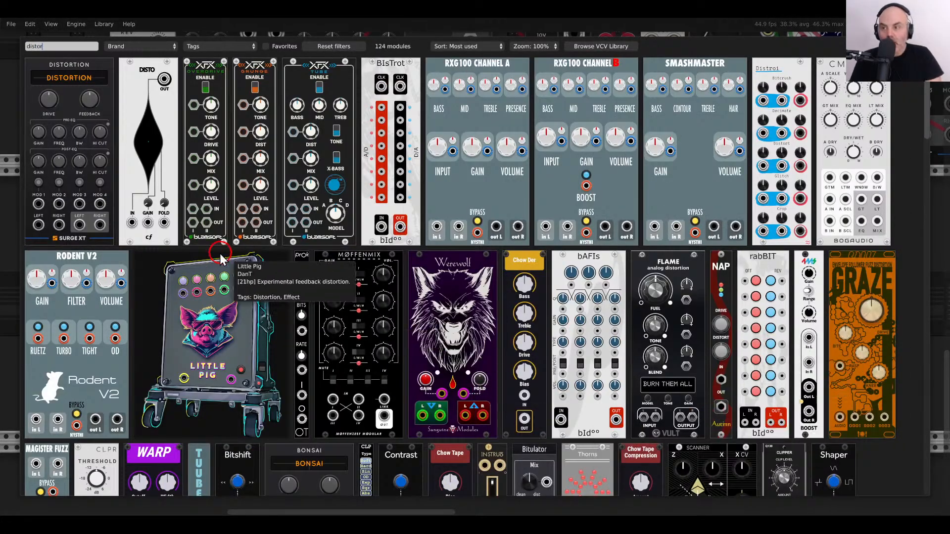
{"action": "left_click", "coordinate": [94, 158]}
{"action": "left_click_drag", "start_coordinate": [647, 410], "coordinate": [766, 411]}
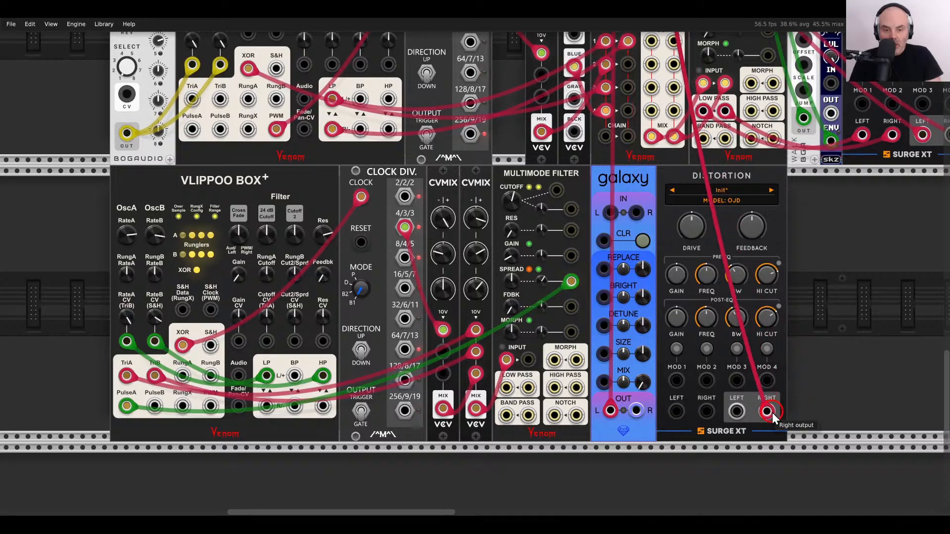
{"action": "left_click_drag", "start_coordinate": [610, 410], "coordinate": [736, 411]}
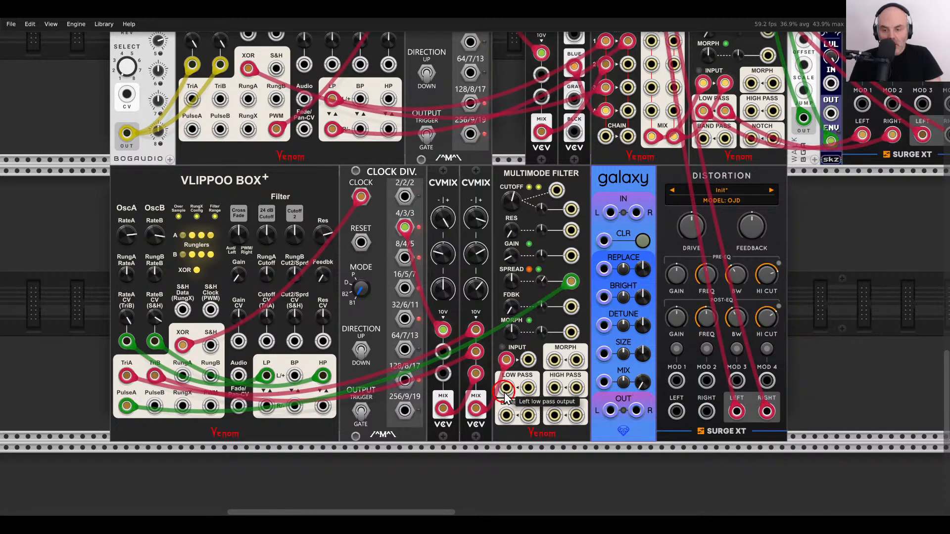
Patch the filter's low-pass outputs into Galaxy and Galaxy's outputs into the Distortion inputs, then raise Galaxy's Size and Mix.
{"action": "left_click_drag", "start_coordinate": [506, 388], "coordinate": [528, 387]}
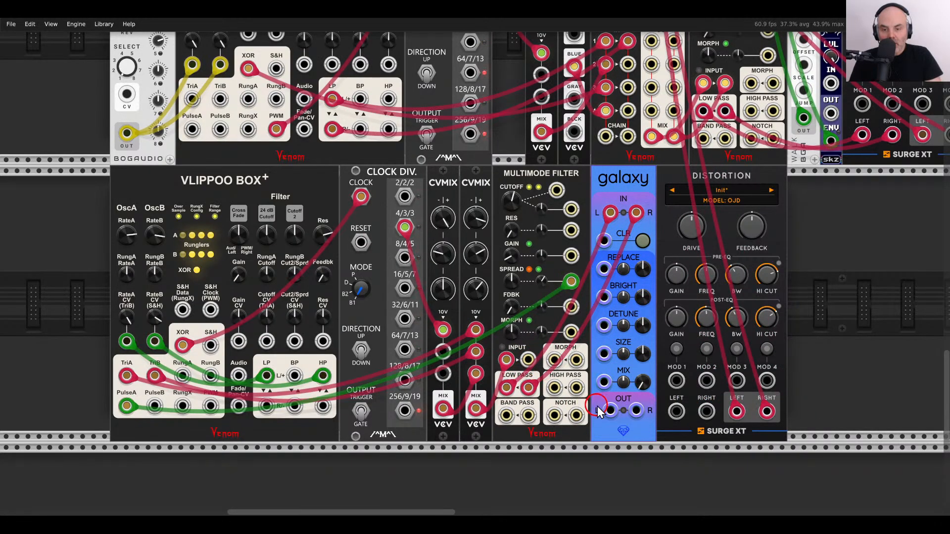
{"action": "left_click_drag", "start_coordinate": [610, 410], "coordinate": [635, 357]}
{"action": "scroll", "coordinate": [640, 304], "scroll_direction": "up", "scroll_amount": 2}
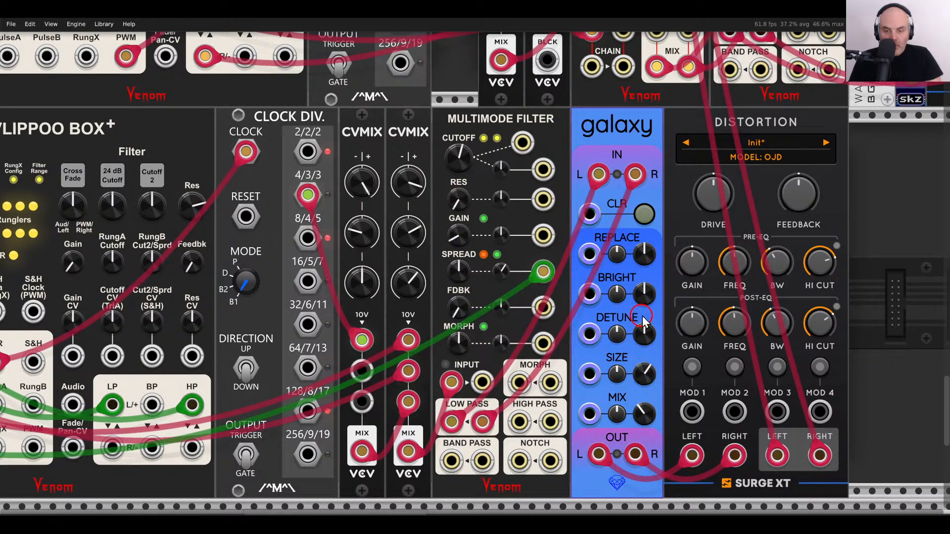
Raise Galaxy's Bright, set the Distortion's Drive to about 9.3 dB and increase its Feedback.
{"action": "left_click_drag", "start_coordinate": [644, 291], "coordinate": [638, 268]}
{"action": "left_click_drag", "start_coordinate": [681, 299], "coordinate": [633, 284]}
{"action": "left_click_drag", "start_coordinate": [658, 203], "coordinate": [649, 164]}
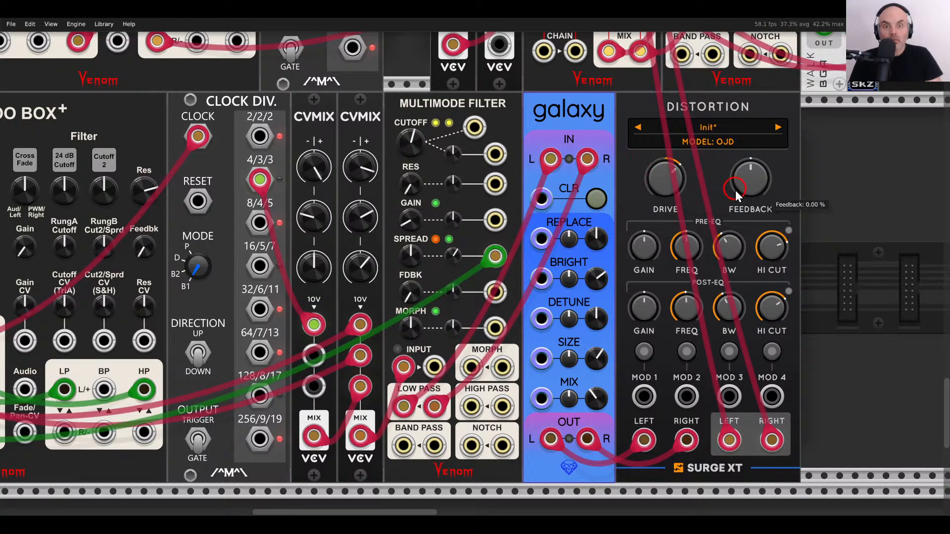
{"action": "mouse_move", "coordinate": [735, 189]}
{"action": "left_mouse_down"}
{"action": "mouse_move", "coordinate": [735, 167]}
{"action": "mouse_move", "coordinate": [732, 183]}
{"action": "left_mouse_up"}
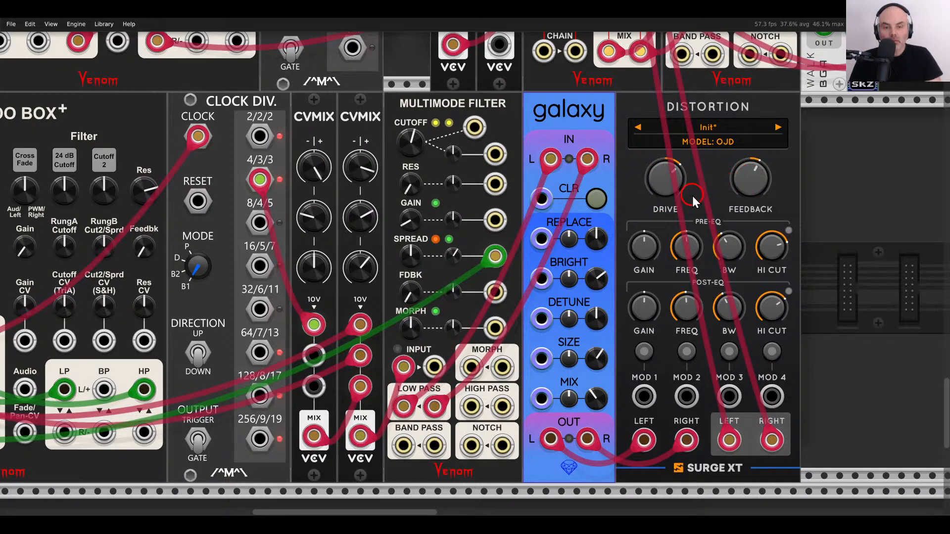
Increase the Mix and Detune amounts on Galaxy.
{"action": "scroll", "coordinate": [691, 194], "scroll_direction": "down", "scroll_amount": 6}
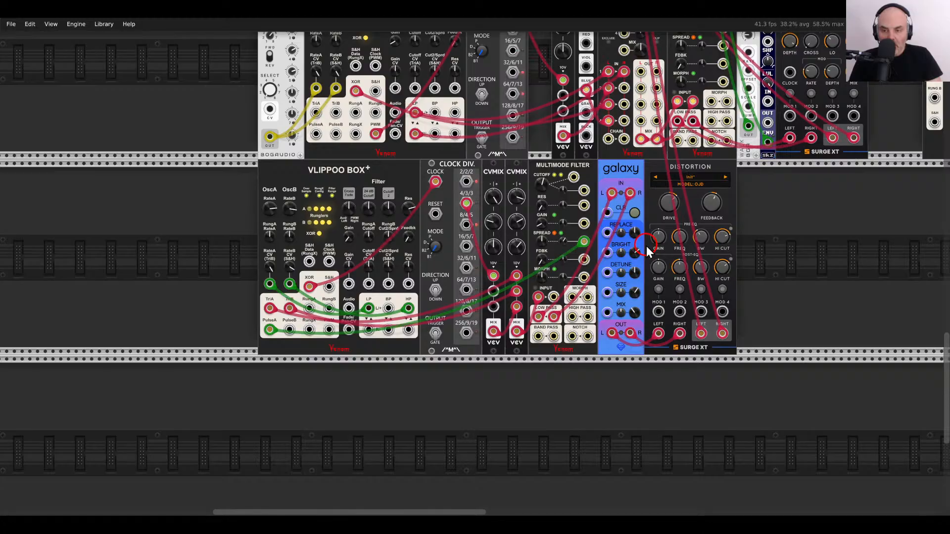
{"action": "scroll", "coordinate": [646, 246], "scroll_direction": "down", "scroll_amount": 1}
{"action": "mouse_move", "coordinate": [674, 180]}
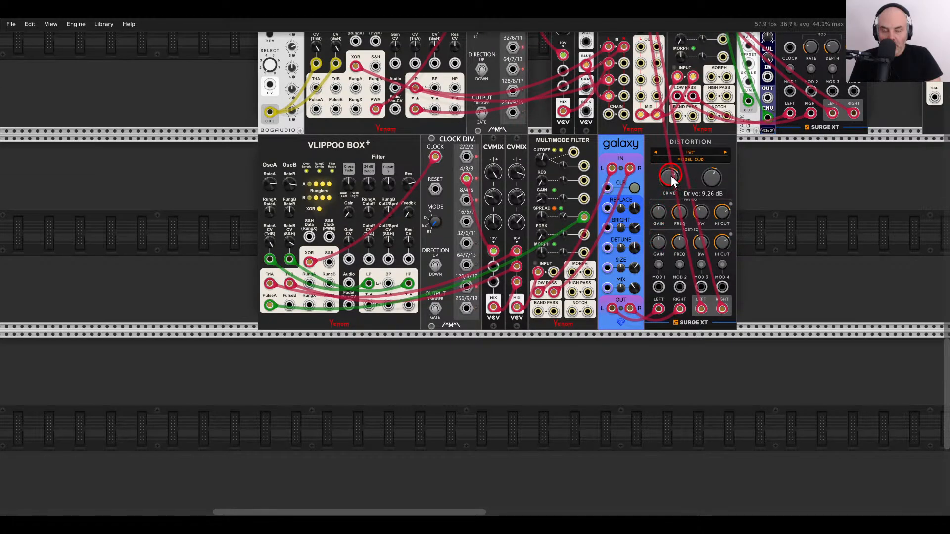
{"action": "scroll", "coordinate": [651, 260], "scroll_direction": "up", "scroll_amount": 2}
{"action": "mouse_move", "coordinate": [634, 295]}
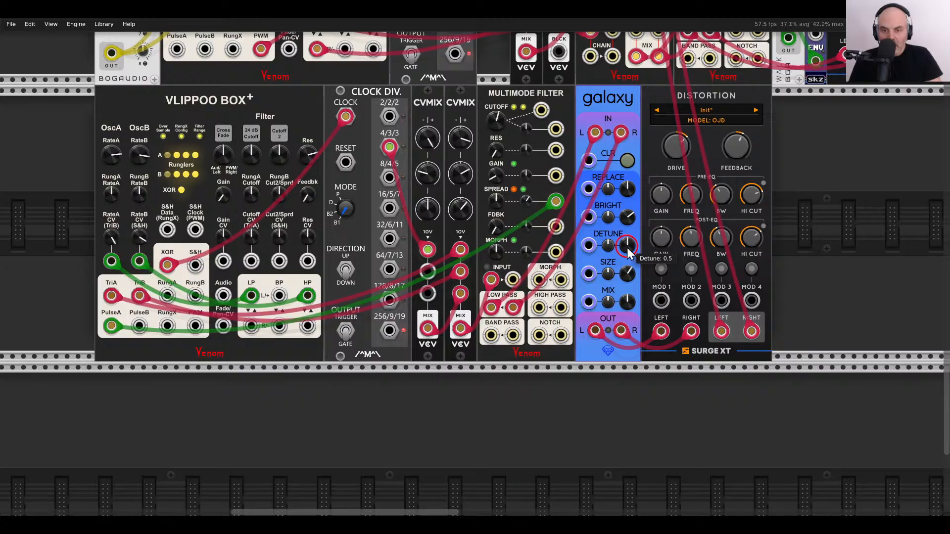
{"action": "mouse_move", "coordinate": [612, 240]}
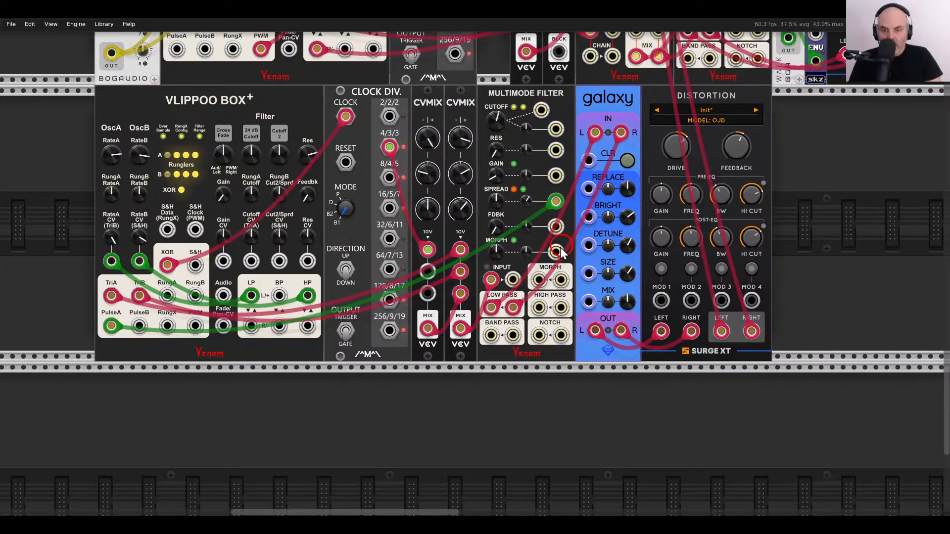
Add a second Venom Multimode Filter after the Distortion in the new voice's row.
{"action": "scroll", "coordinate": [408, 234], "scroll_direction": "down", "scroll_amount": 1}
{"action": "left_click_drag", "start_coordinate": [408, 233], "coordinate": [619, 278]}
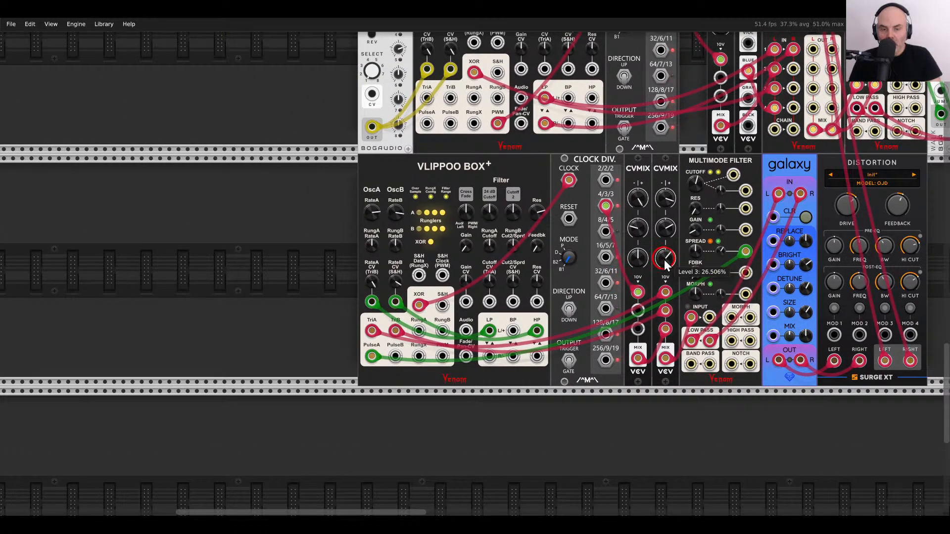
{"action": "scroll", "coordinate": [653, 248], "scroll_direction": "down", "scroll_amount": 2}
{"action": "left_click_drag", "start_coordinate": [688, 184], "coordinate": [585, 184]}
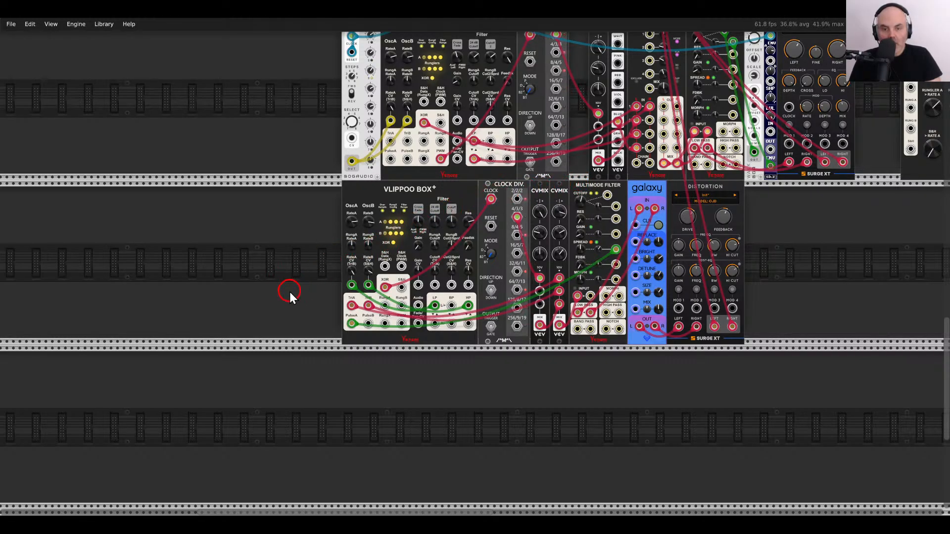
{"action": "right_click", "coordinate": [780, 275]}
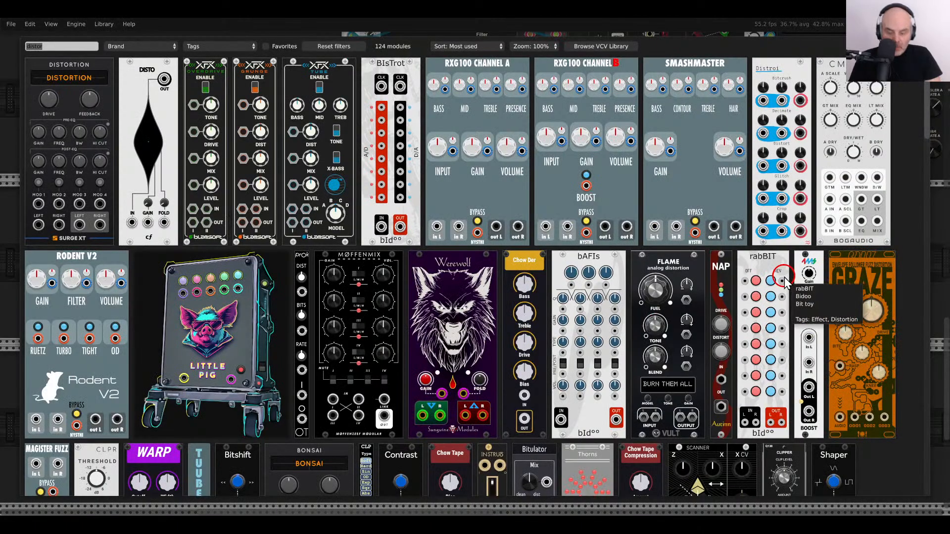
{"action": "type", "text": "filter venom"}
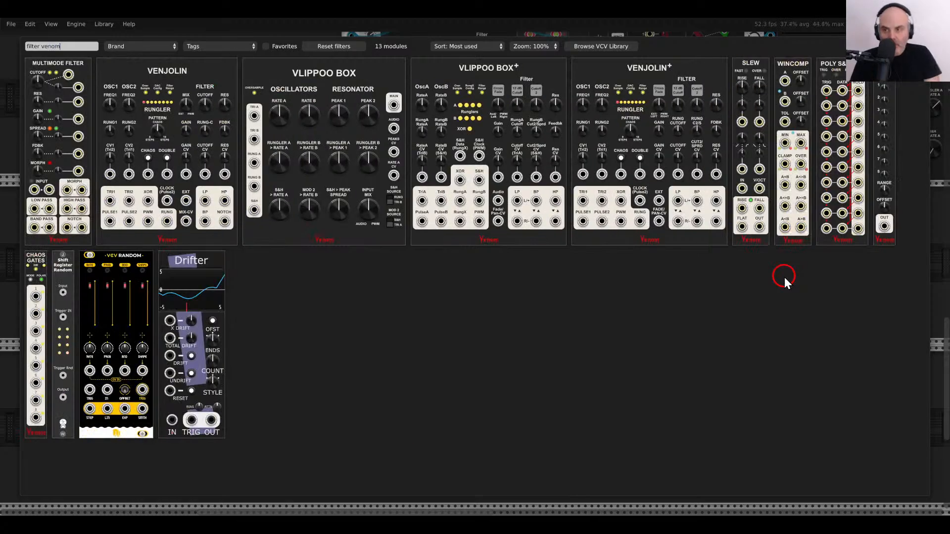
{"action": "left_click_drag", "start_coordinate": [74, 95], "coordinate": [772, 292]}
{"action": "left_click_drag", "start_coordinate": [828, 278], "coordinate": [679, 280]}
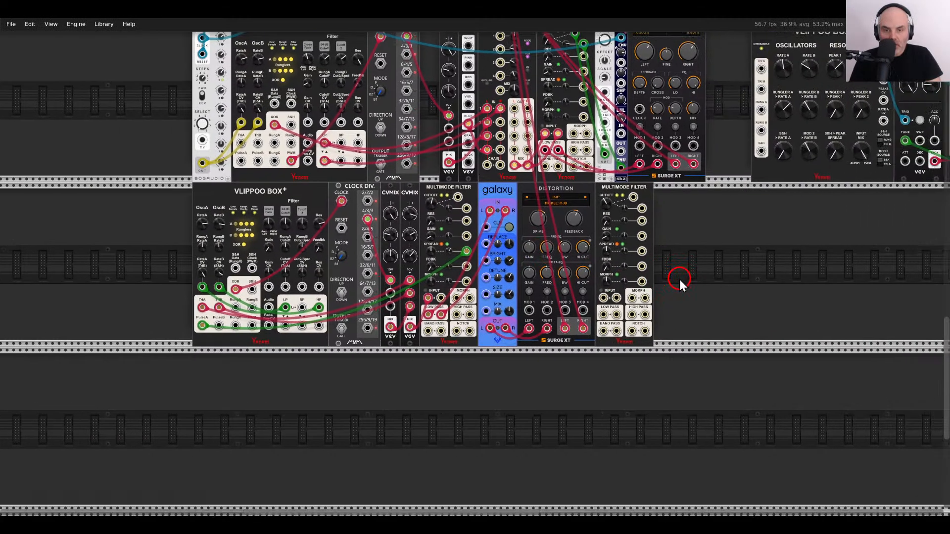
{"action": "scroll", "coordinate": [679, 280], "scroll_direction": "up", "scroll_amount": 2}
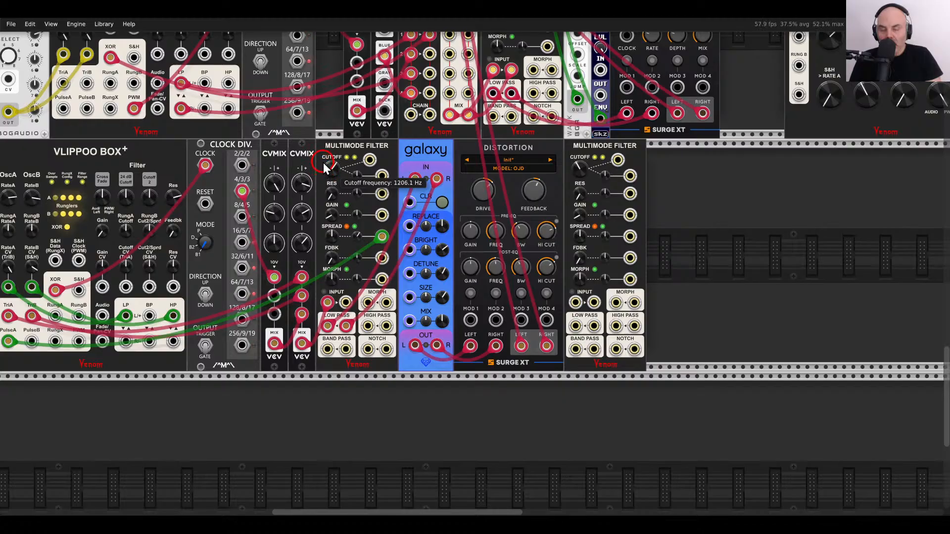
Set the original Multimode Filter's cutoff to about 593 Hz and delete the extra filter beside the Distortion.
{"action": "mouse_move", "coordinate": [324, 165]}
{"action": "left_mouse_down"}
{"action": "mouse_move", "coordinate": [316, 128]}
{"action": "mouse_move", "coordinate": [328, 192]}
{"action": "mouse_move", "coordinate": [319, 179]}
{"action": "left_mouse_up"}
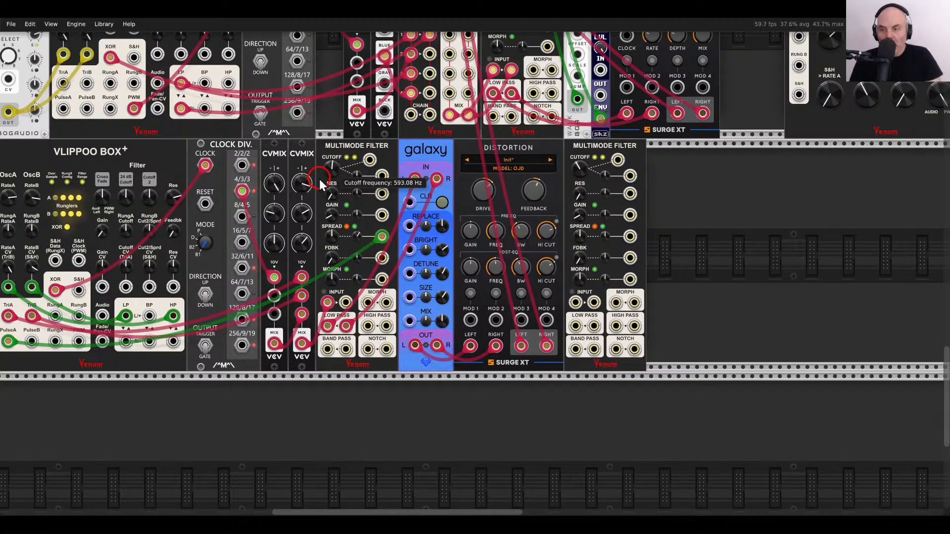
{"action": "left_click", "coordinate": [594, 205]}
{"action": "key", "text": "Delete"}
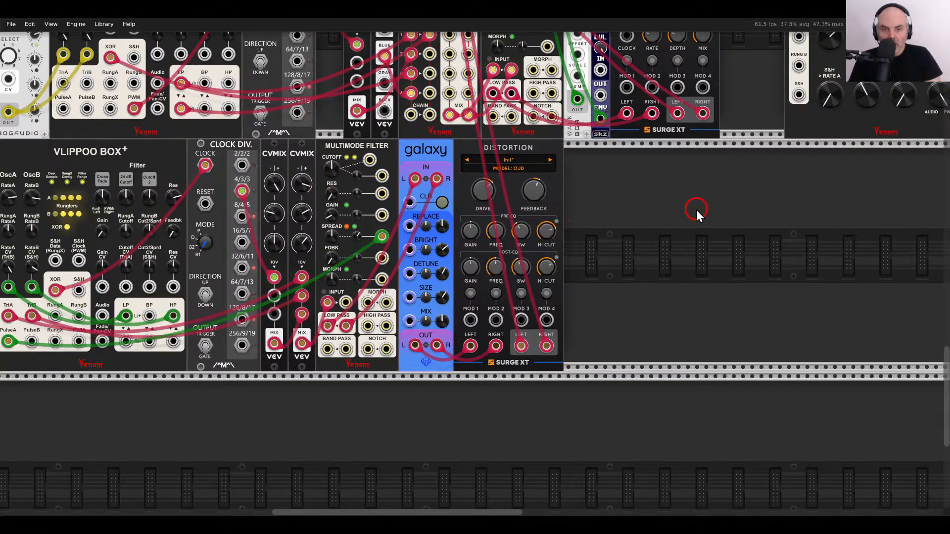
Insert a Bogaudio Walk after the Multimode Filter, patch its output to the filter's cutoff CV, and move Galaxy and Distortion against it.
{"action": "left_click_drag", "start_coordinate": [695, 211], "coordinate": [278, 255]}
{"action": "scroll", "coordinate": [278, 255], "scroll_direction": "down", "scroll_amount": 3}
{"action": "left_click_drag", "start_coordinate": [177, 255], "coordinate": [610, 269]}
{"action": "scroll", "coordinate": [553, 252], "scroll_direction": "up", "scroll_amount": 13}
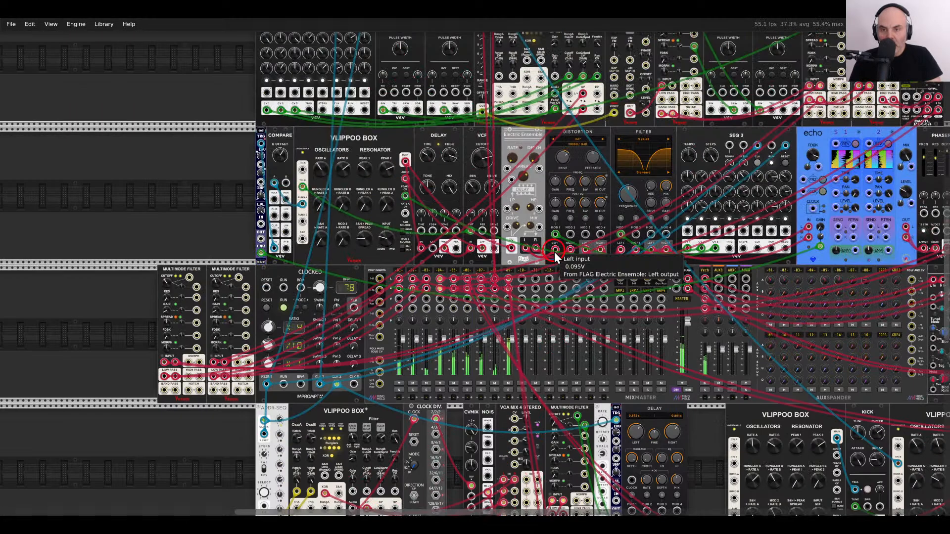
{"action": "scroll", "coordinate": [555, 252], "scroll_direction": "down", "scroll_amount": 9}
{"action": "scroll", "coordinate": [560, 253], "scroll_direction": "down", "scroll_amount": 5}
{"action": "scroll", "coordinate": [444, 284], "scroll_direction": "up", "scroll_amount": 4}
{"action": "left_click_drag", "start_coordinate": [773, 202], "coordinate": [662, 140]}
{"action": "right_click", "coordinate": [591, 147]}
{"action": "type", "text": "wal;k"}
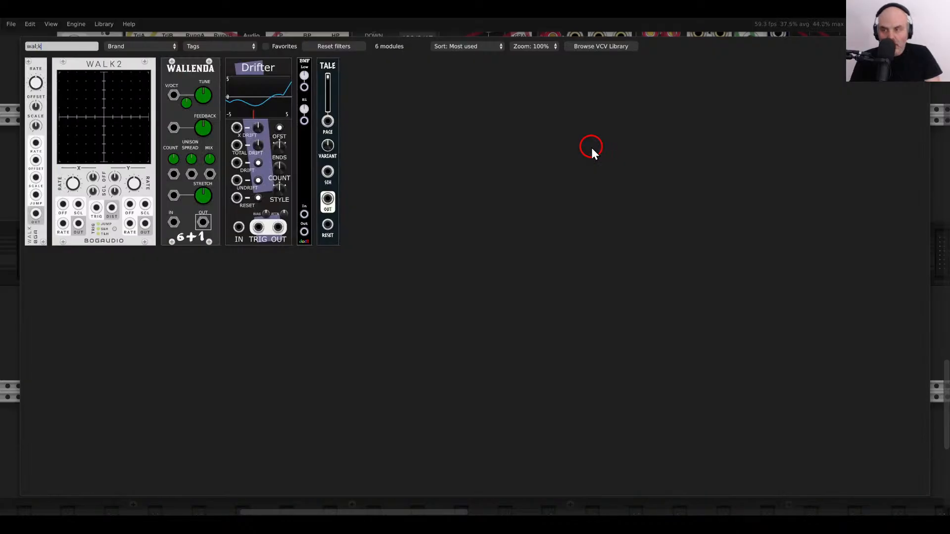
{"action": "left_click", "coordinate": [19, 73]}
{"action": "left_click_drag", "start_coordinate": [554, 344], "coordinate": [464, 132]}
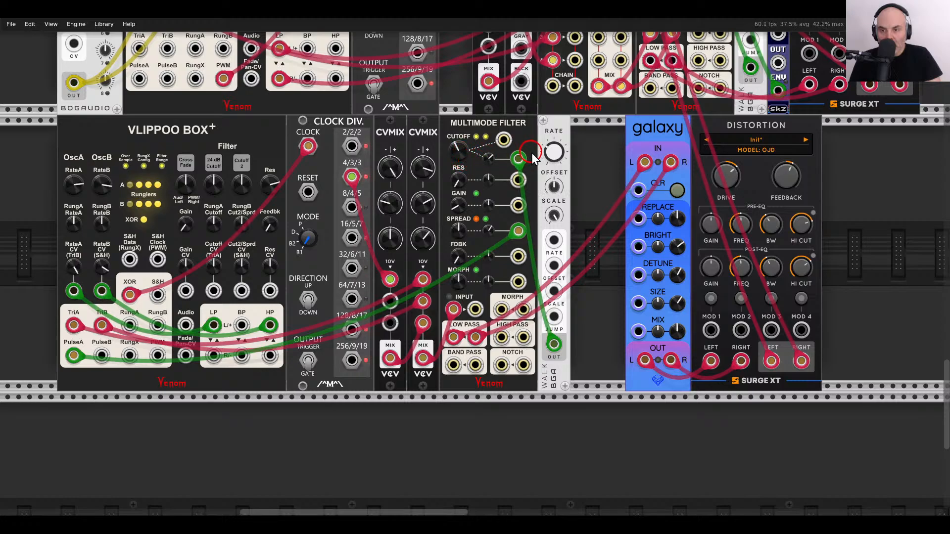
{"action": "left_click_drag", "start_coordinate": [553, 153], "coordinate": [746, 152]}
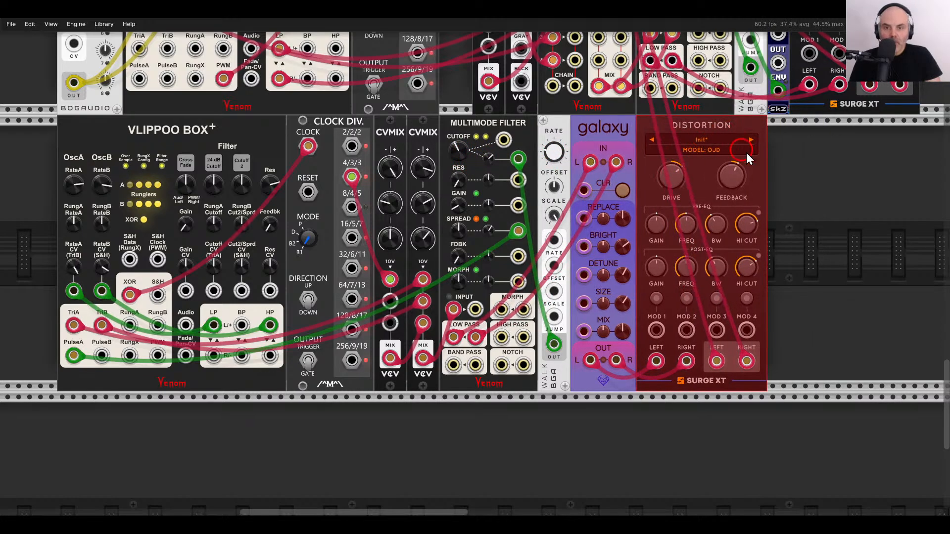
{"action": "left_click", "coordinate": [561, 193]}
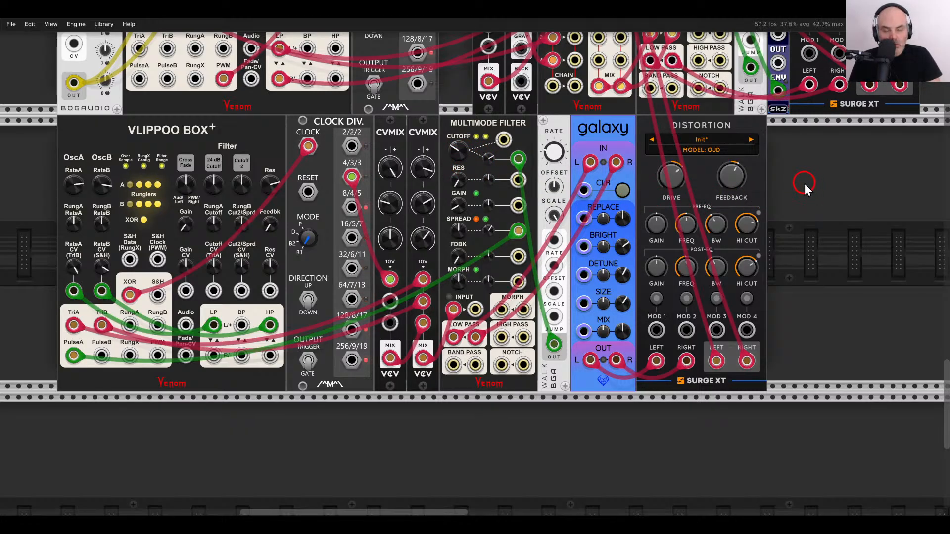
Sweep the cutoff frequency of the Multimode Filter directly beside Clocked.
{"action": "scroll", "coordinate": [805, 183], "scroll_direction": "down", "scroll_amount": 6}
{"action": "left_click_drag", "start_coordinate": [804, 183], "coordinate": [482, 388]}
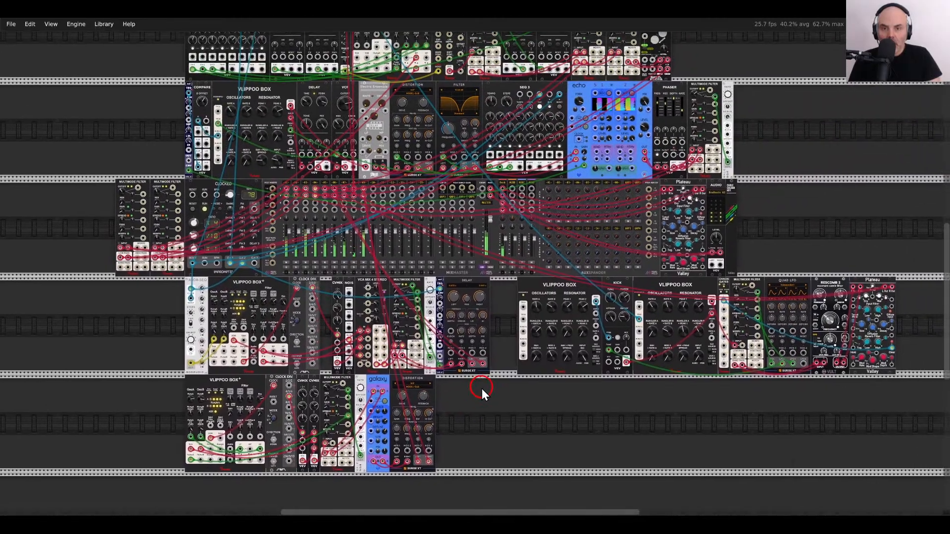
{"action": "left_click_drag", "start_coordinate": [778, 166], "coordinate": [734, 245]}
{"action": "scroll", "coordinate": [801, 180], "scroll_direction": "down", "scroll_amount": 2}
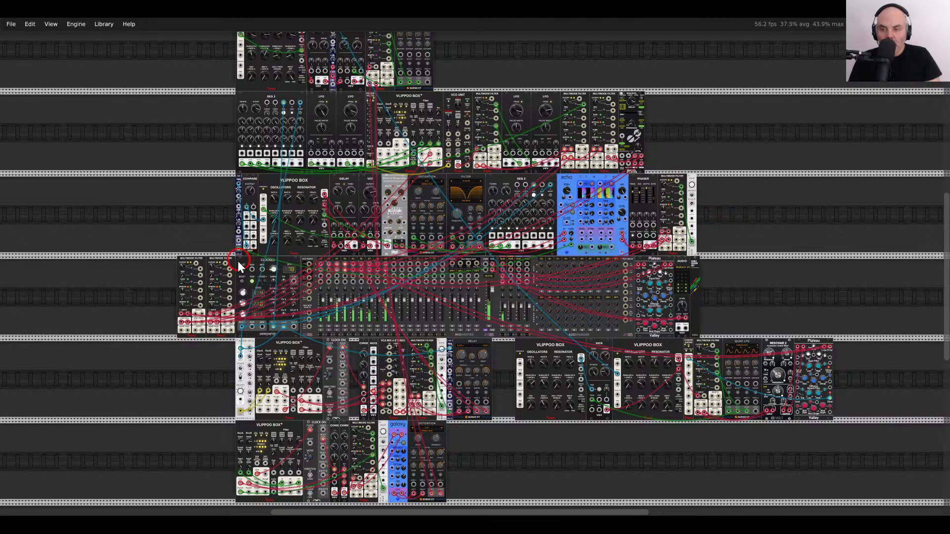
{"action": "left_click_drag", "start_coordinate": [207, 272], "coordinate": [148, 221]}
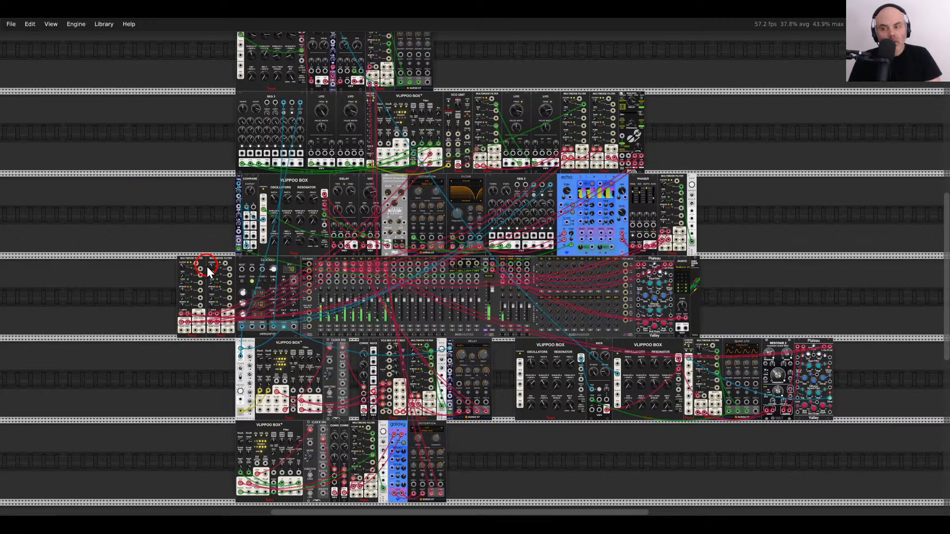
{"action": "mouse_move", "coordinate": [207, 266]}
{"action": "left_mouse_down"}
{"action": "mouse_move", "coordinate": [203, 238]}
{"action": "mouse_move", "coordinate": [209, 280]}
{"action": "left_mouse_up"}
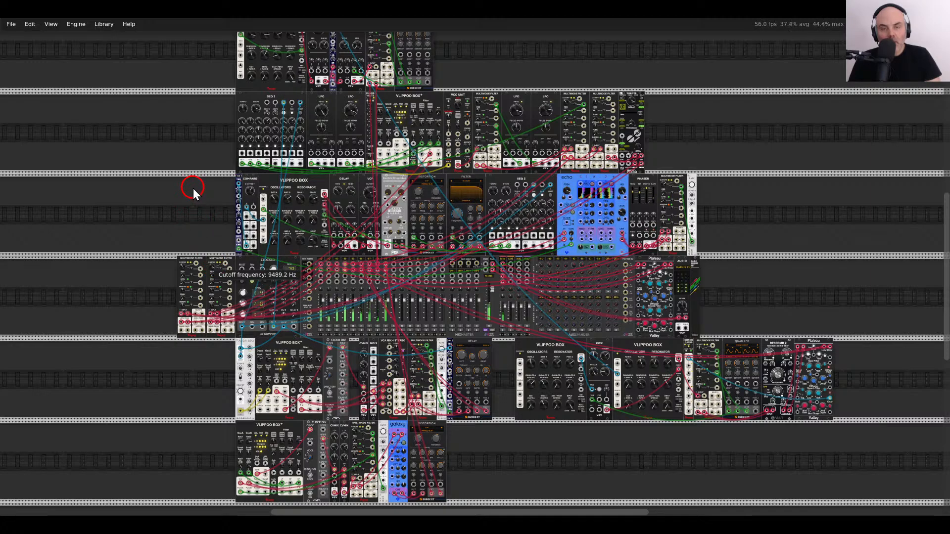
{"action": "left_click_drag", "start_coordinate": [193, 188], "coordinate": [197, 297]}
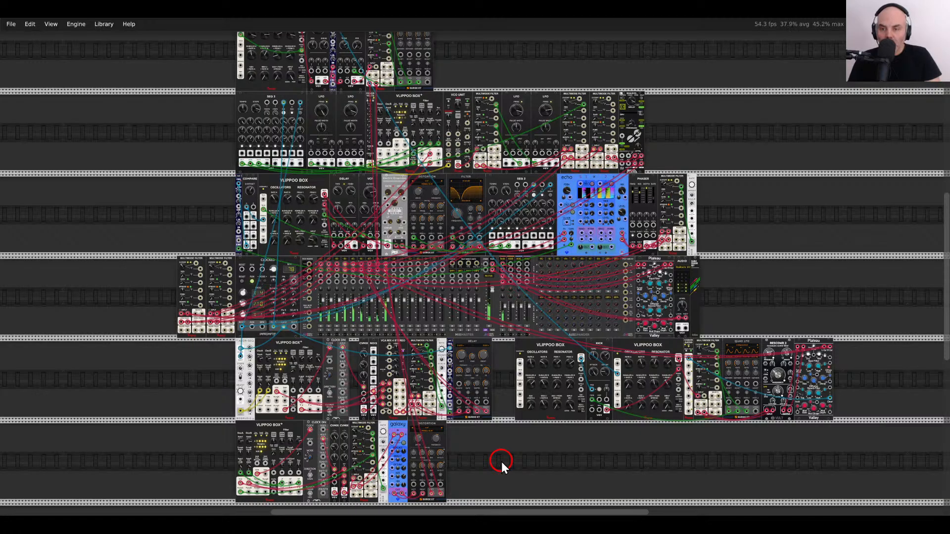
Add a MIDI-CV module in the empty space of the lowest row and assign the Impact LX49+ 4 device to it.
{"action": "scroll", "coordinate": [500, 461], "scroll_direction": "down", "scroll_amount": 1}
{"action": "left_click_drag", "start_coordinate": [501, 462], "coordinate": [565, 326]}
{"action": "right_click", "coordinate": [567, 326]}
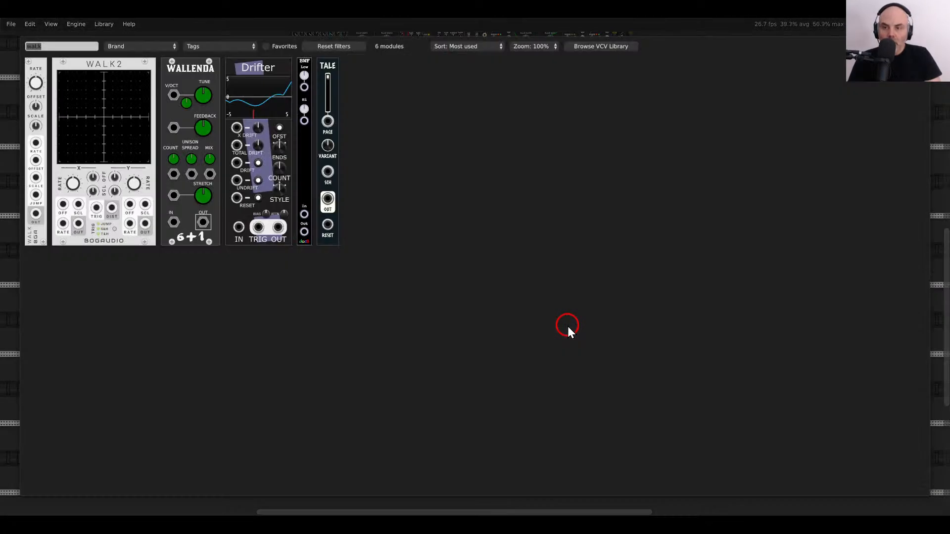
{"action": "key", "text": "BackSpace"}
{"action": "left_click", "coordinate": [861, 259]}
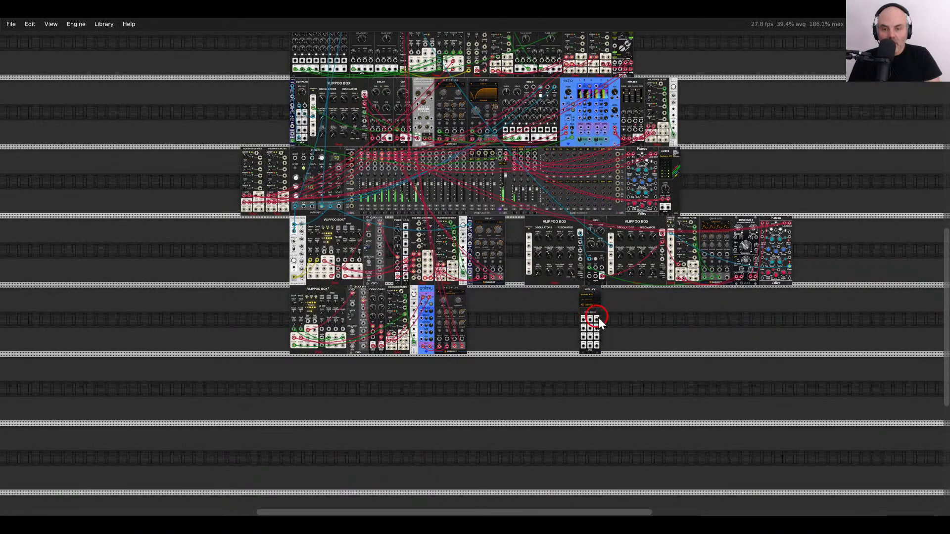
{"action": "left_click", "coordinate": [589, 299]}
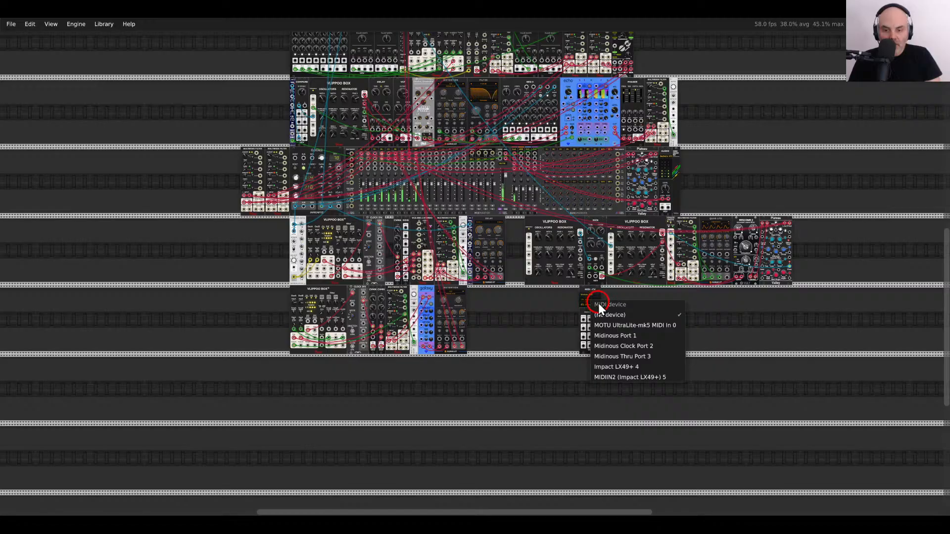
{"action": "left_click", "coordinate": [619, 367]}
Add a Bogaudio FM-OP beside the MIDI-CV and patch the V/OCT and GATE outputs into it.
{"action": "right_click", "coordinate": [631, 324]}
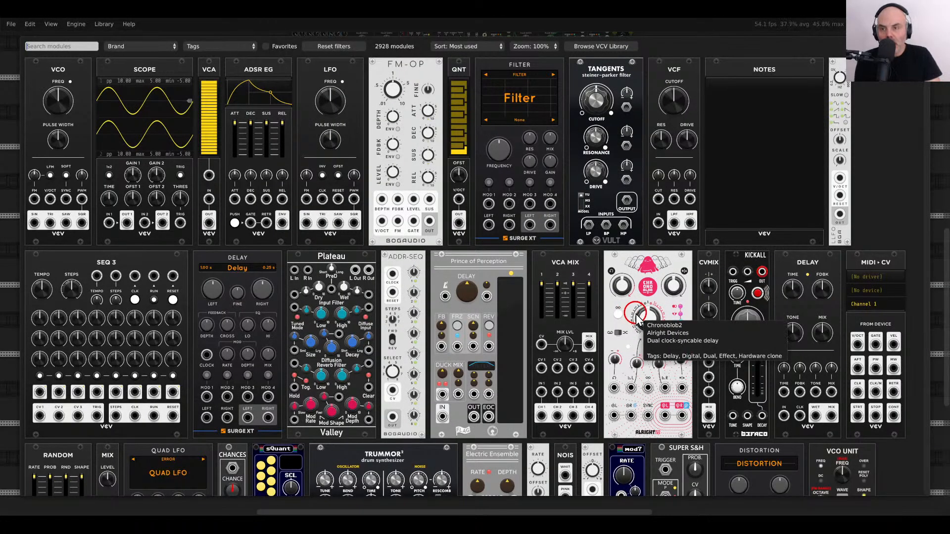
{"action": "left_click_drag", "start_coordinate": [425, 143], "coordinate": [606, 301]}
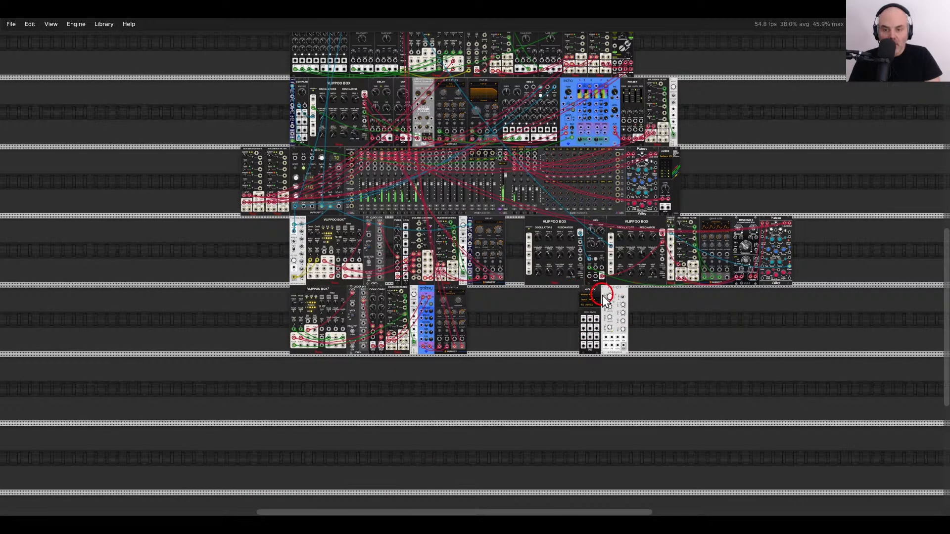
{"action": "scroll", "coordinate": [603, 300], "scroll_direction": "up", "scroll_amount": 5}
{"action": "scroll", "coordinate": [555, 320], "scroll_direction": "up", "scroll_amount": 2}
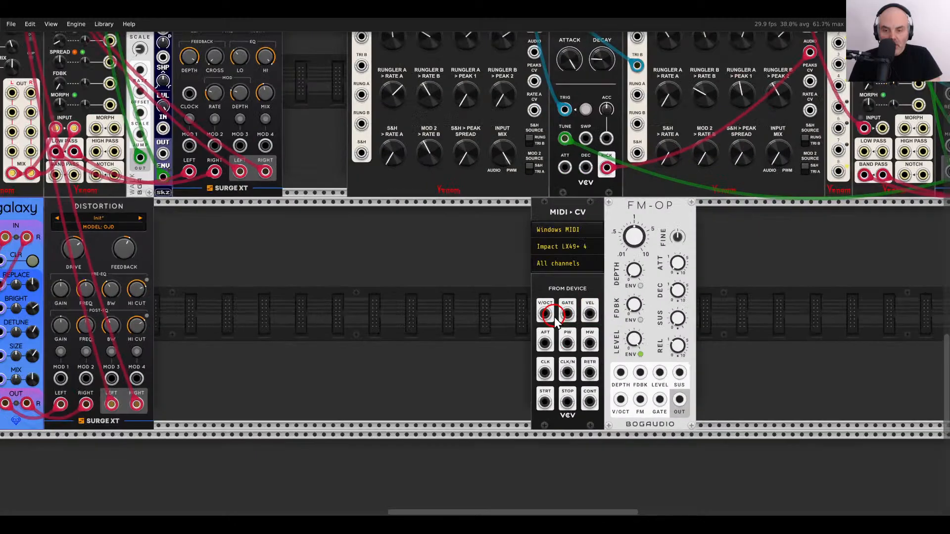
{"action": "left_click_drag", "start_coordinate": [545, 314], "coordinate": [660, 398]}
Patch the FM-OP's output into a free channel of the MixMaster.
{"action": "left_click_drag", "start_coordinate": [679, 399], "coordinate": [306, 151]}
{"action": "scroll", "coordinate": [676, 400], "scroll_direction": "up", "scroll_amount": 1}
{"action": "scroll", "coordinate": [675, 399], "scroll_direction": "up", "scroll_amount": 14}
{"action": "scroll", "coordinate": [674, 399], "scroll_direction": "left", "scroll_amount": 12}
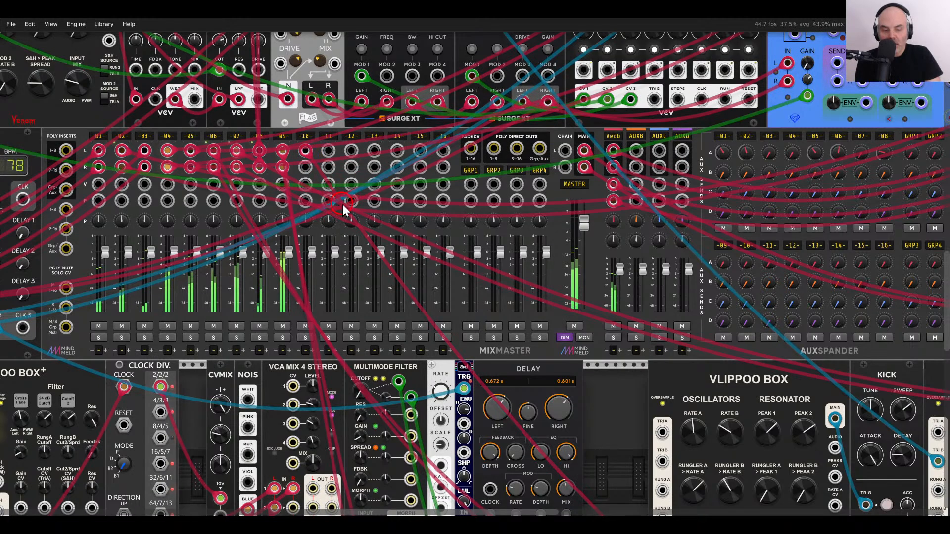
{"action": "scroll", "coordinate": [343, 204], "scroll_direction": "right", "scroll_amount": 5}
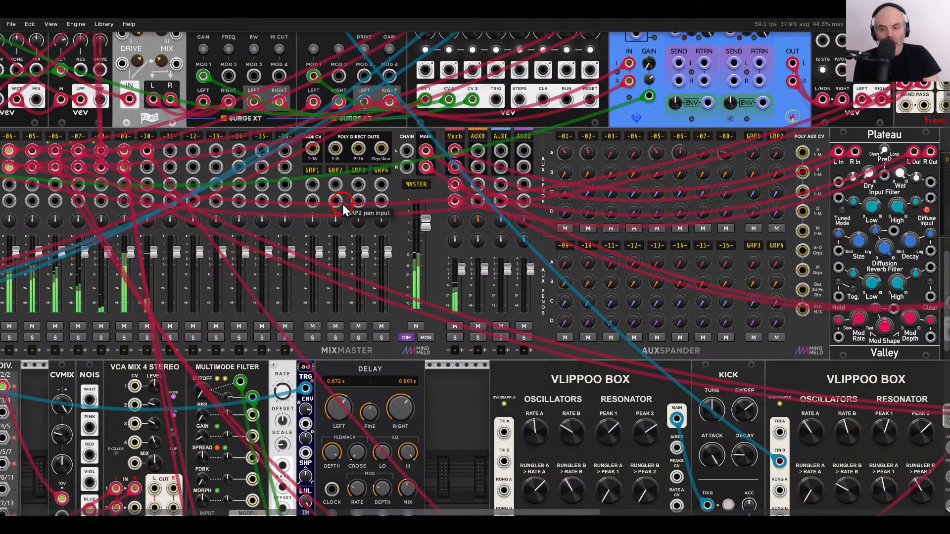
Add a Venom VCO Unit beside the FM-OP and move the MIDI-CV pitch cable to its V/OCT input.
{"action": "scroll", "coordinate": [460, 265], "scroll_direction": "down", "scroll_amount": 5}
{"action": "right_click", "coordinate": [542, 289]}
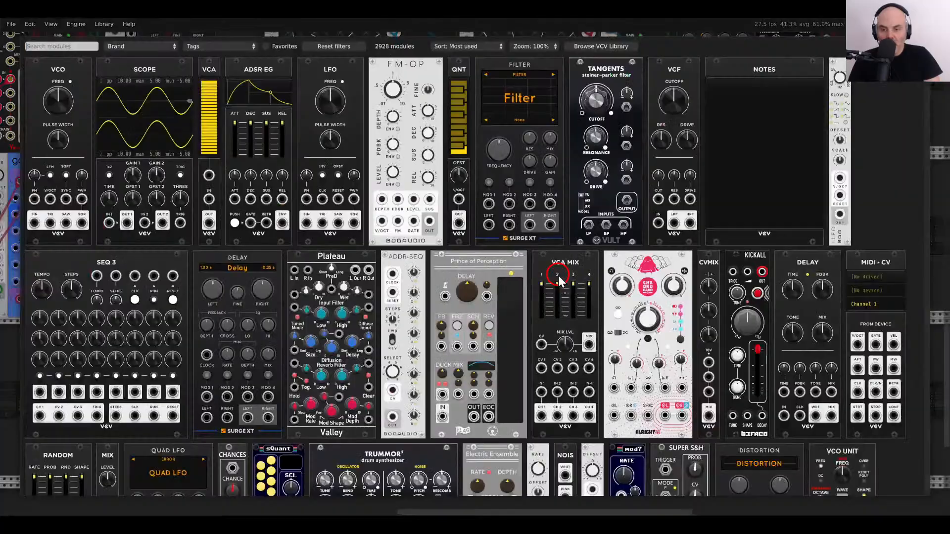
{"action": "type", "text": "uynit"}
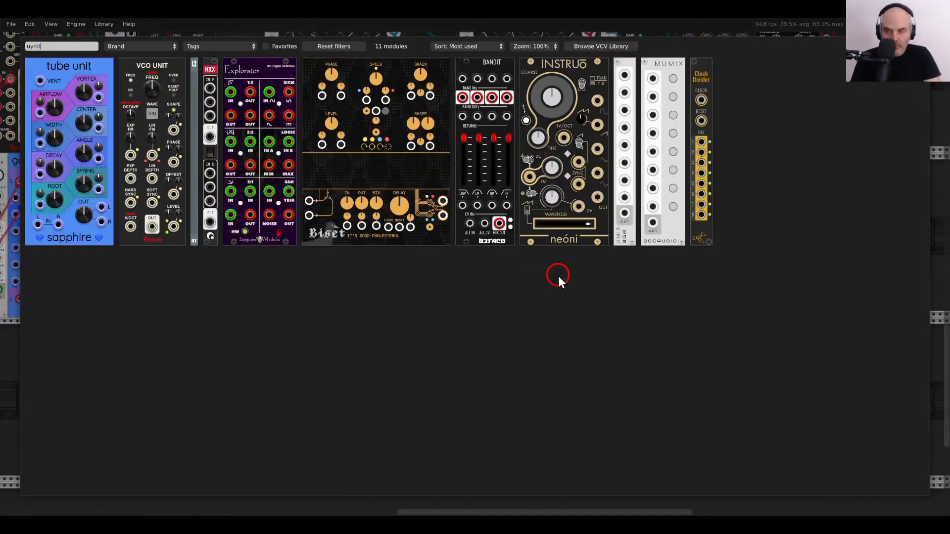
{"action": "left_click", "coordinate": [179, 112]}
{"action": "scroll", "coordinate": [500, 274], "scroll_direction": "up", "scroll_amount": 4}
{"action": "left_click_drag", "start_coordinate": [417, 320], "coordinate": [535, 329]}
{"action": "scroll", "coordinate": [688, 250], "scroll_direction": "down", "scroll_amount": 2}
Add a Venom Multimode Filter directly after the VCO Unit.
{"action": "right_click", "coordinate": [696, 245]}
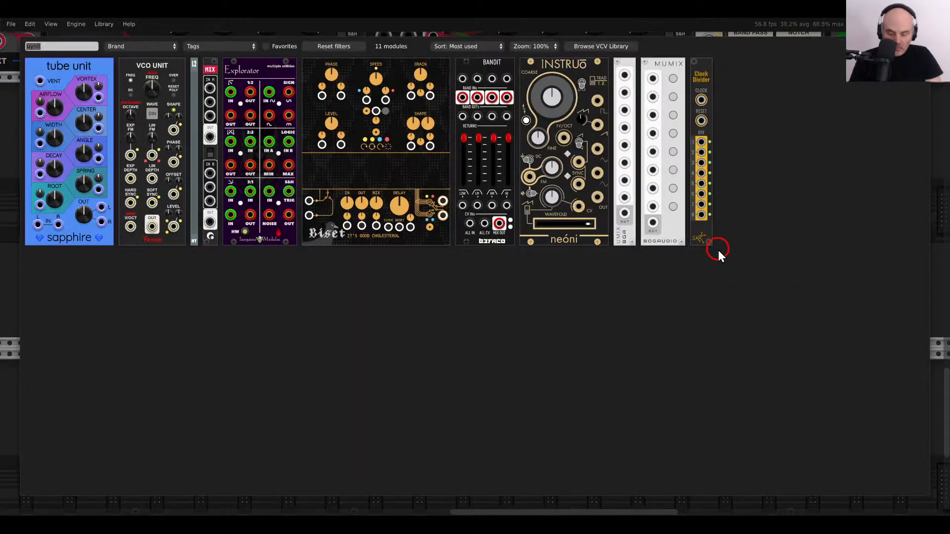
{"action": "type", "text": "filter venom"}
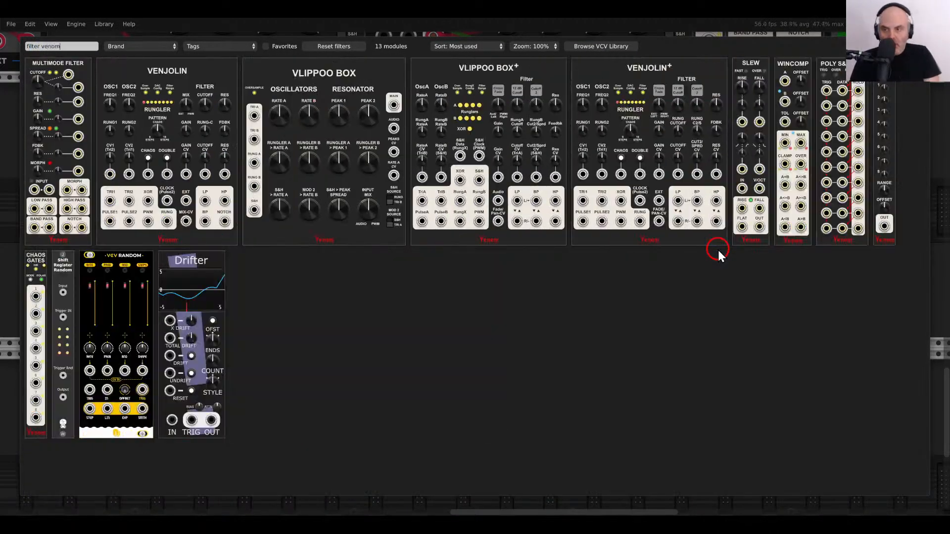
{"action": "left_click_drag", "start_coordinate": [77, 136], "coordinate": [622, 265]}
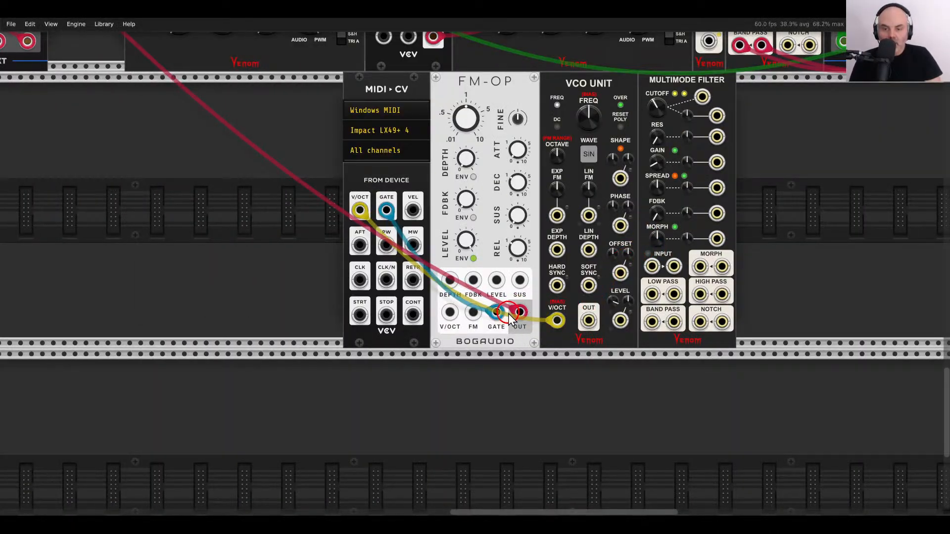
Patch the VCO Unit's output into the new filter and its low-pass outputs to the mixer in place of the FM-OP.
{"action": "left_click_drag", "start_coordinate": [519, 312], "coordinate": [554, 352]}
{"action": "left_click_drag", "start_coordinate": [588, 321], "coordinate": [659, 326]}
{"action": "key", "text": "Left"}
{"action": "key", "text": "Up"}
{"action": "key", "text": "Right"}
{"action": "key", "text": "Down"}
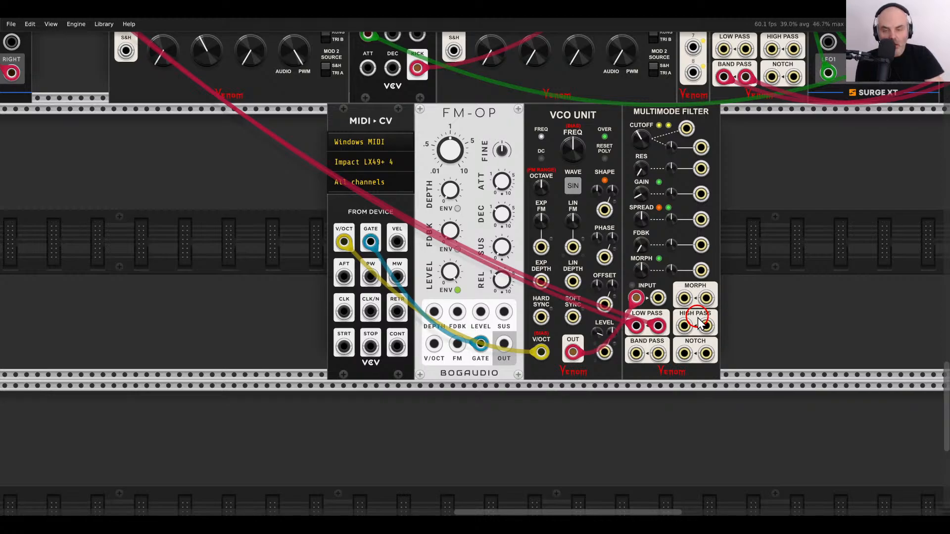
Patch the MIDI-CV's MW output to the new filter's first cutoff input and delete the FM-OP.
{"action": "left_click", "coordinate": [638, 143]}
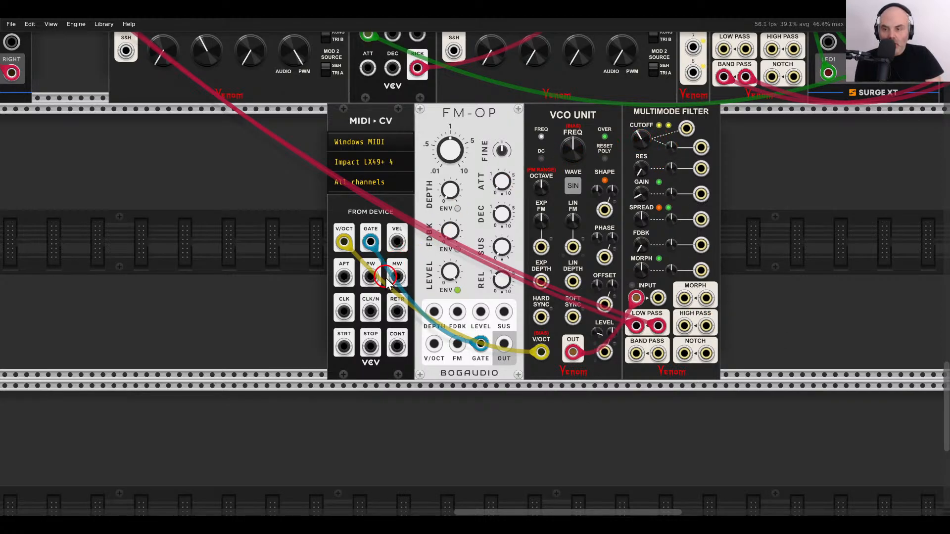
{"action": "left_click_drag", "start_coordinate": [397, 277], "coordinate": [686, 129]}
{"action": "left_click", "coordinate": [680, 267]}
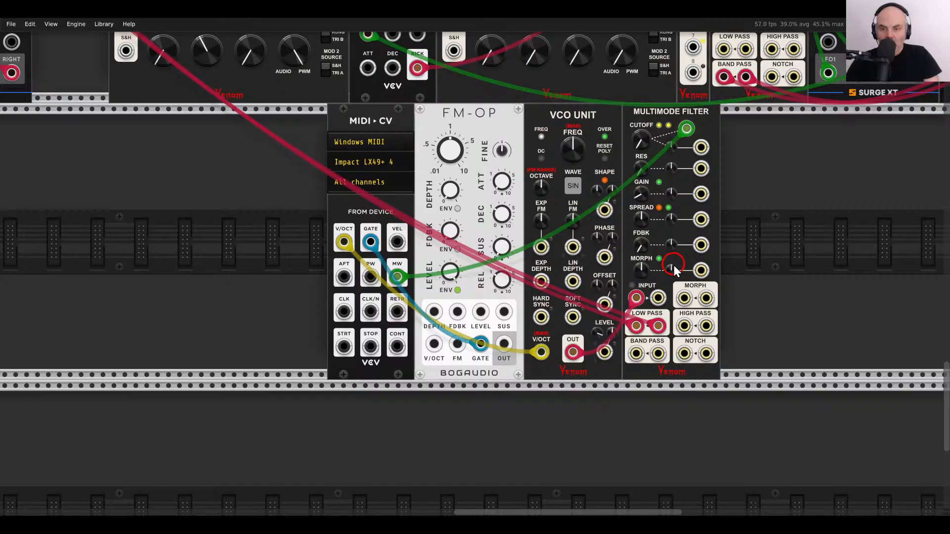
{"action": "left_click", "coordinate": [498, 157]}
{"action": "key", "text": "Delete"}
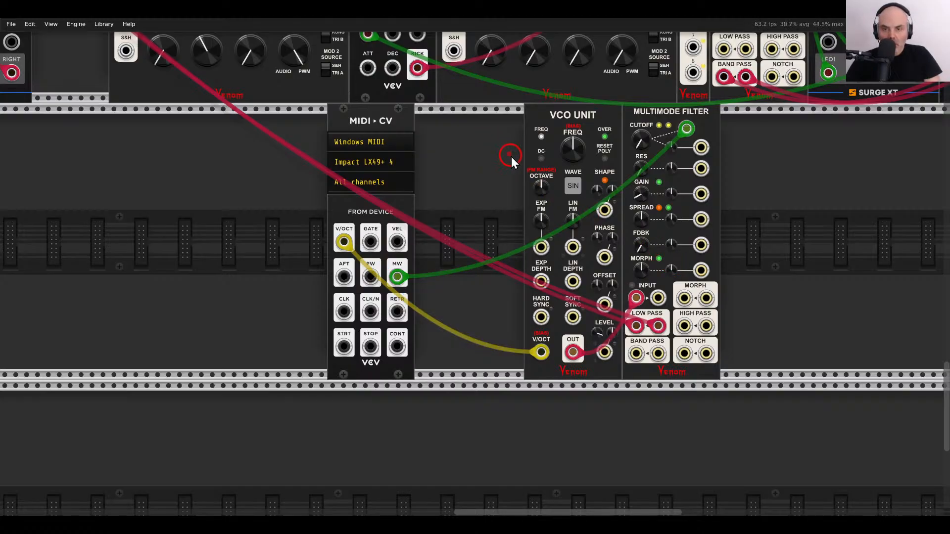
Move the VCO Unit and Multimode Filter together against the MIDI-CV and turn down the VCO Unit's octave.
{"action": "left_click_drag", "start_coordinate": [512, 156], "coordinate": [573, 137]}
{"action": "left_click", "coordinate": [664, 171]}
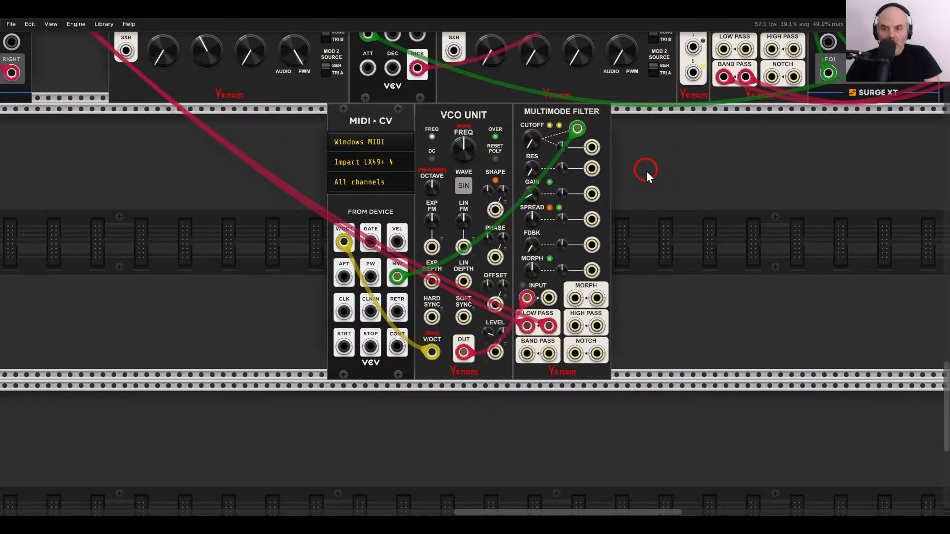
{"action": "left_click", "coordinate": [428, 186]}
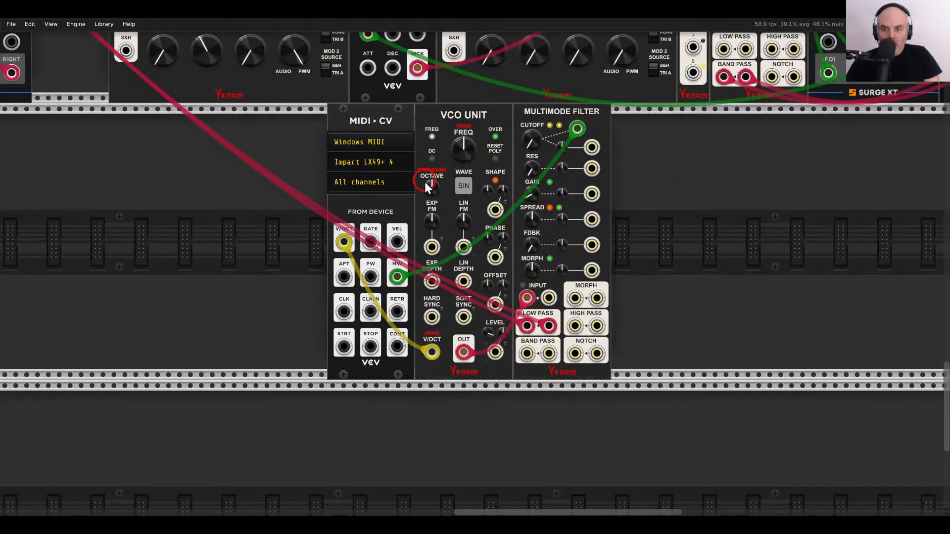
{"action": "left_click", "coordinate": [463, 185]}
Insert a Bogaudio Walk between the VCO Unit and Multimode Filter and patch its output to the VCO Unit's shape CV input.
{"action": "left_click_drag", "start_coordinate": [532, 121], "coordinate": [663, 122]}
{"action": "left_click", "coordinate": [584, 164]}
{"action": "right_click", "coordinate": [585, 164]}
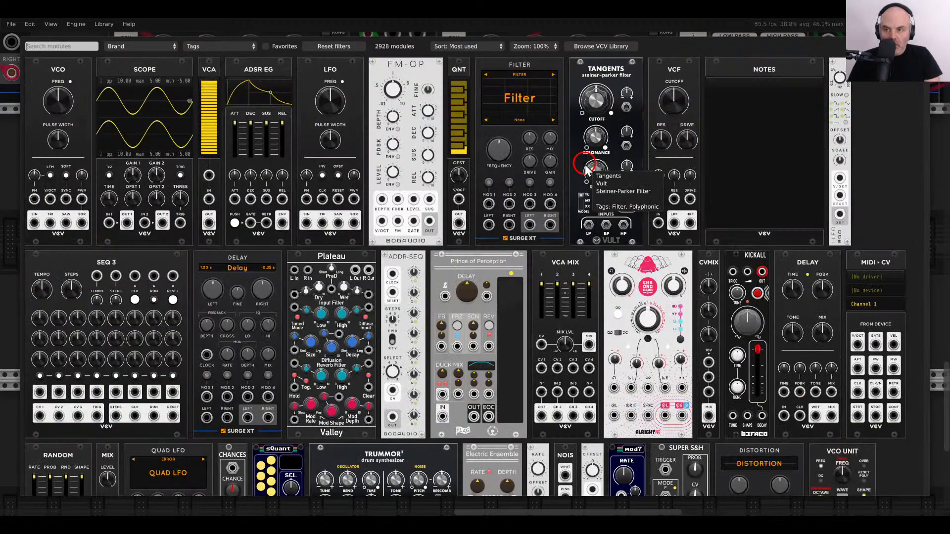
{"action": "type", "text": "walk"}
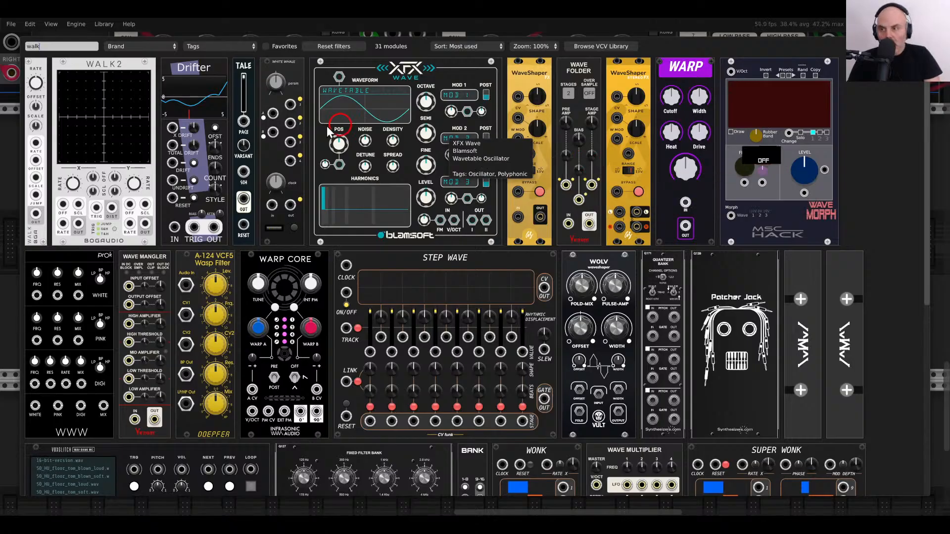
{"action": "left_click_drag", "start_coordinate": [40, 76], "coordinate": [533, 273]}
{"action": "left_click_drag", "start_coordinate": [529, 333], "coordinate": [495, 210]}
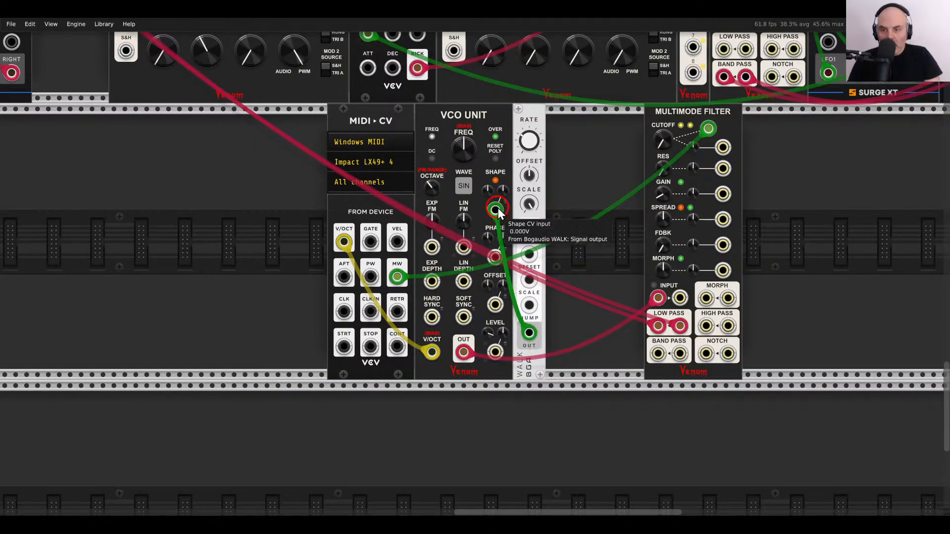
{"action": "left_click_drag", "start_coordinate": [664, 125], "coordinate": [565, 127]}
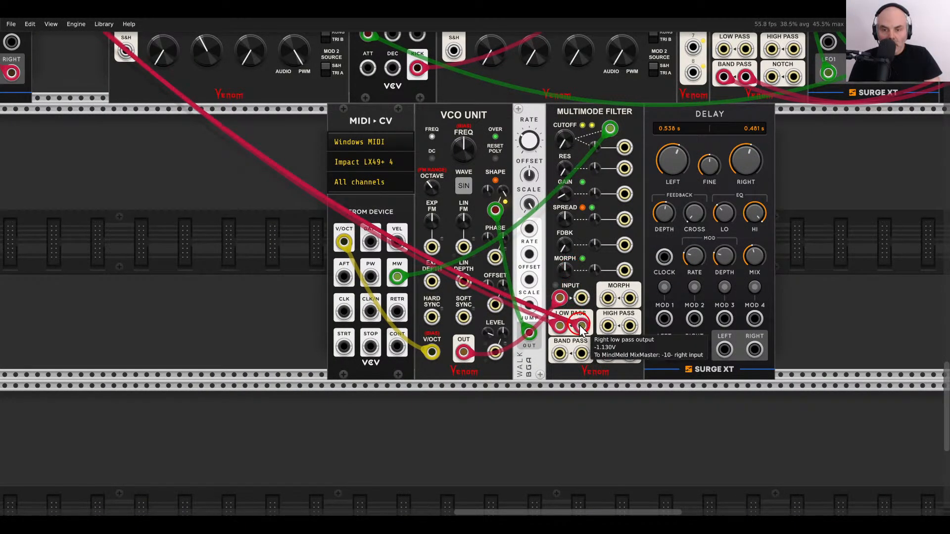
Route the filter's left low-pass output into the Surge XT Delay and move the mixer cables to the Delay's left and right outputs.
{"action": "left_click_drag", "start_coordinate": [582, 326], "coordinate": [756, 350]}
{"action": "left_click_drag", "start_coordinate": [557, 325], "coordinate": [664, 318]}
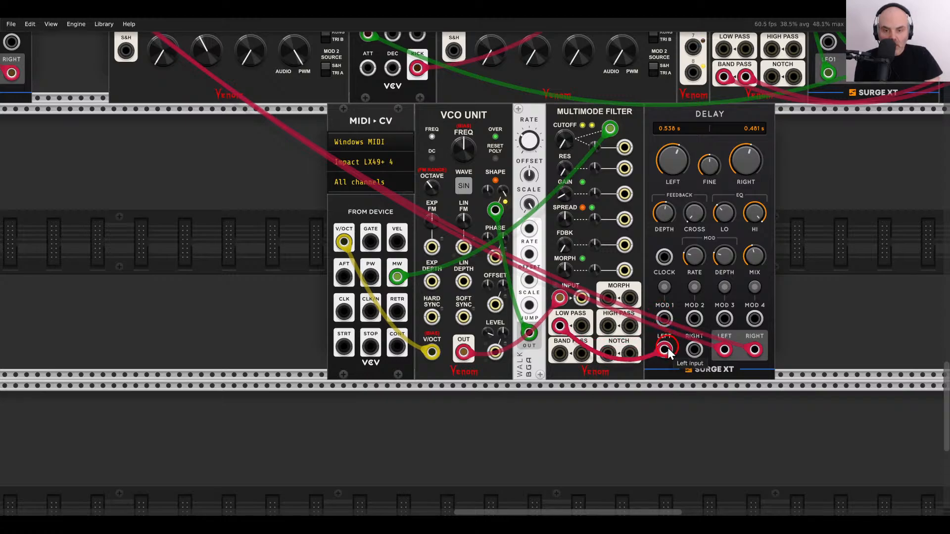
{"action": "scroll", "coordinate": [681, 304], "scroll_direction": "up", "scroll_amount": 12}
{"action": "scroll", "coordinate": [414, 277], "scroll_direction": "left", "scroll_amount": 10}
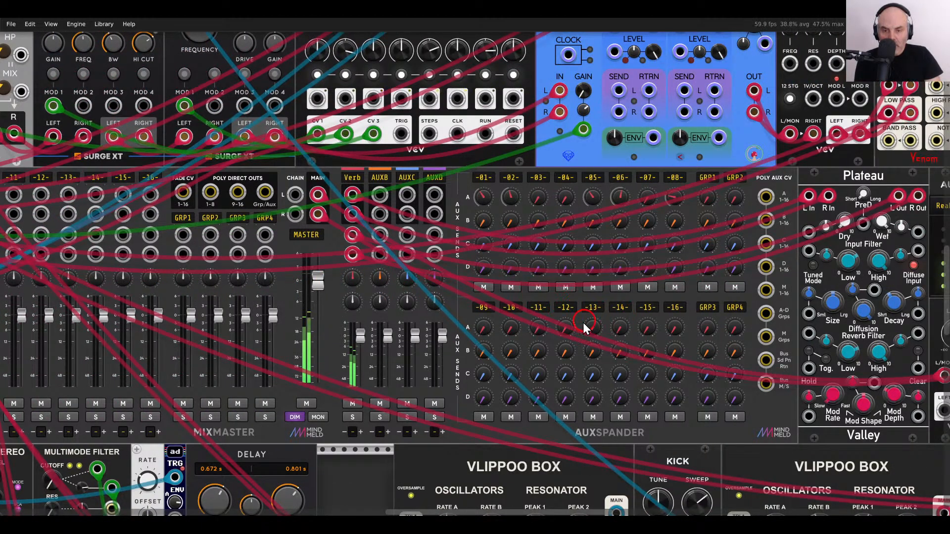
{"action": "left_click_drag", "start_coordinate": [511, 325], "coordinate": [479, 255]}
{"action": "scroll", "coordinate": [478, 265], "scroll_direction": "down", "scroll_amount": 15}
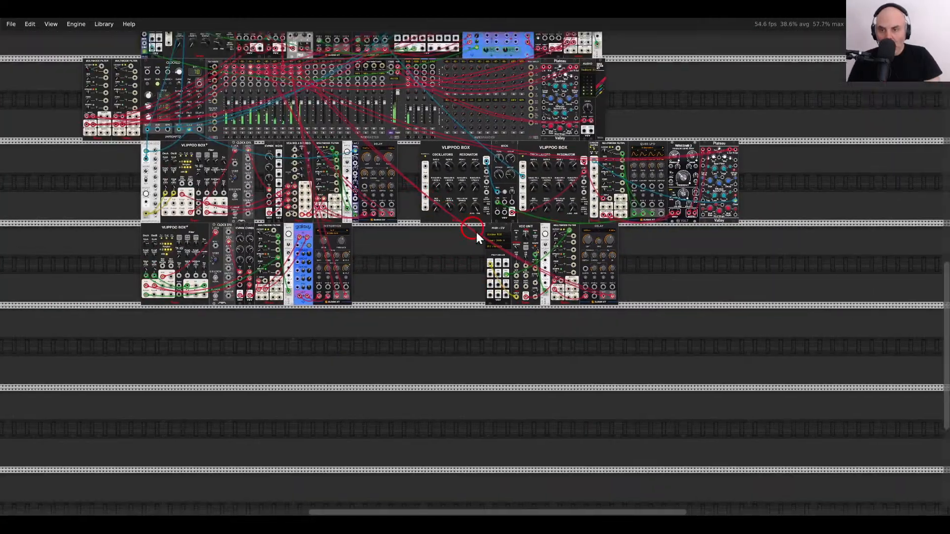
{"action": "left_click_drag", "start_coordinate": [415, 191], "coordinate": [528, 371]}
{"action": "scroll", "coordinate": [556, 368], "scroll_direction": "down", "scroll_amount": 2}
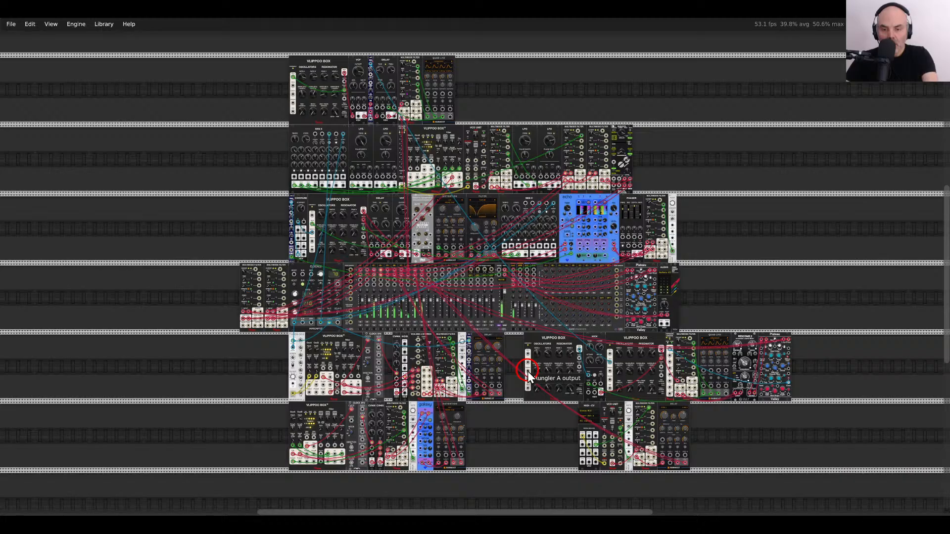
Add a Surge XT Distortion after the new voice's Delay and patch it in stereo between the Delay and the mixer.
{"action": "scroll", "coordinate": [648, 473], "scroll_direction": "up", "scroll_amount": 5}
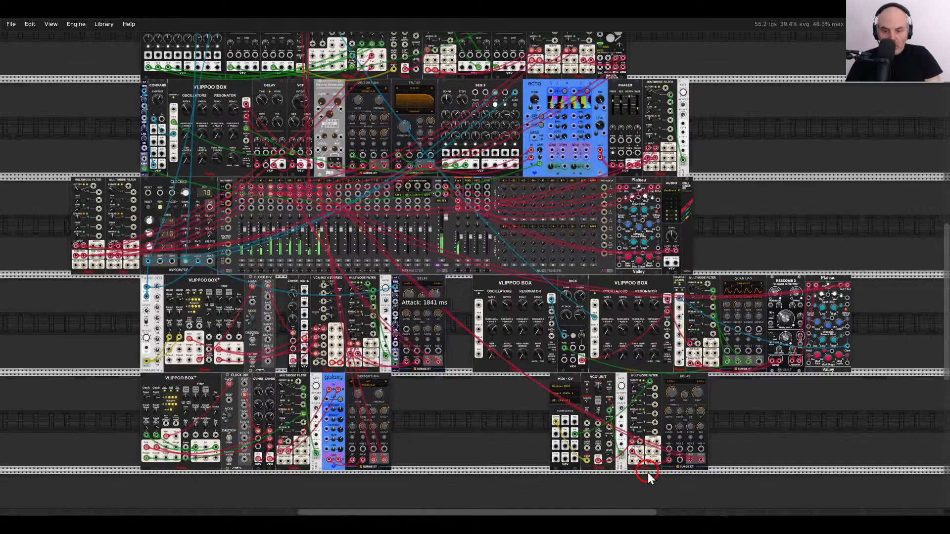
{"action": "key", "text": "Return"}
{"action": "type", "text": "disto"}
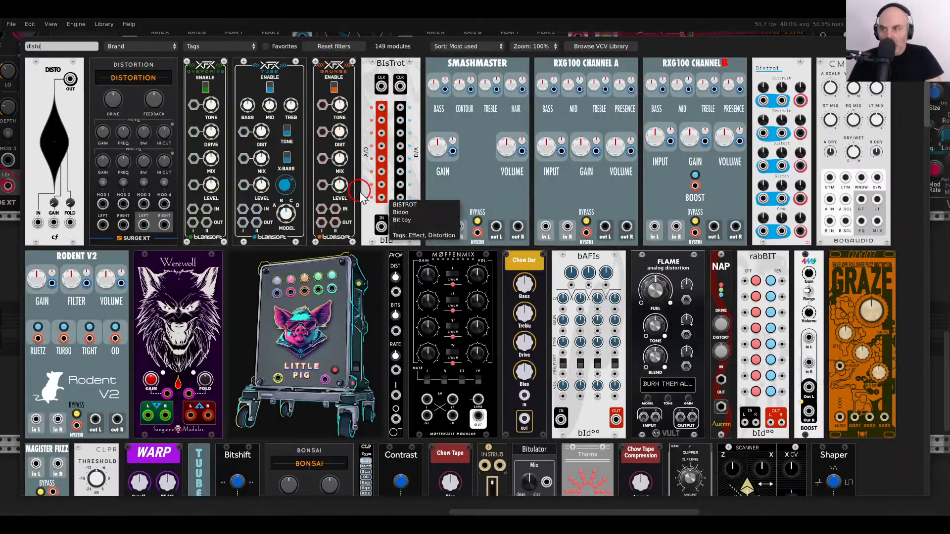
{"action": "left_click", "coordinate": [133, 154]}
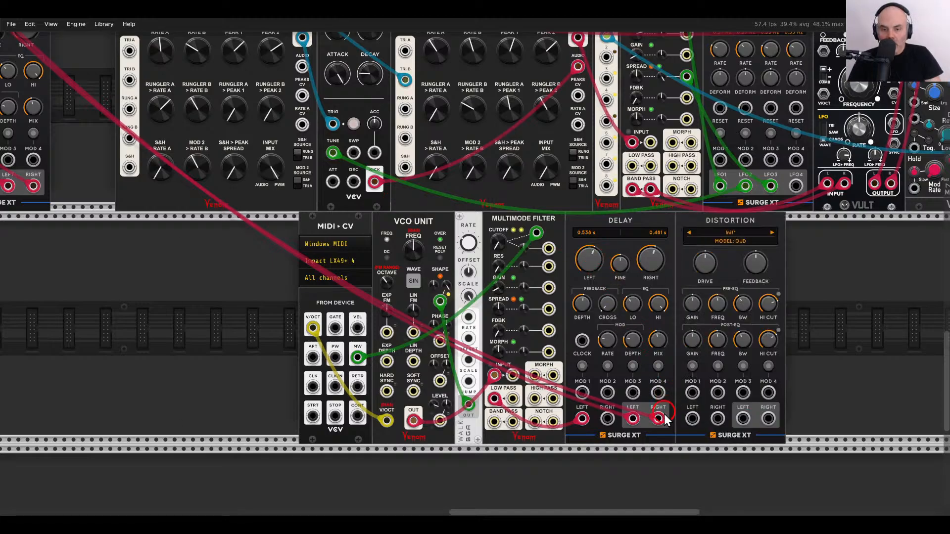
{"action": "left_click_drag", "start_coordinate": [658, 418], "coordinate": [719, 419]}
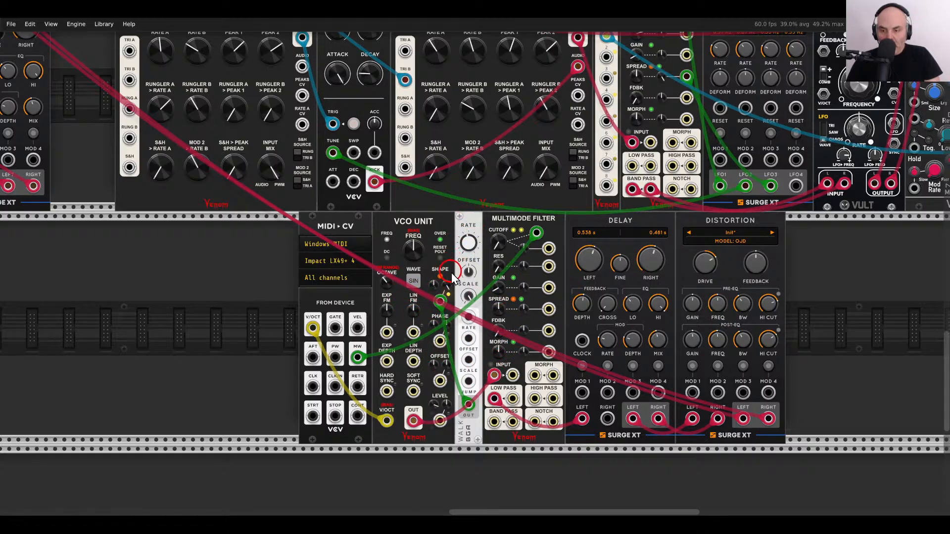
Place a duplicate of the Walk between the MIDI-CV and VCO Unit and patch its output to the VCO Unit's exponential FM input.
{"action": "scroll", "coordinate": [453, 278], "scroll_direction": "down", "scroll_amount": 5}
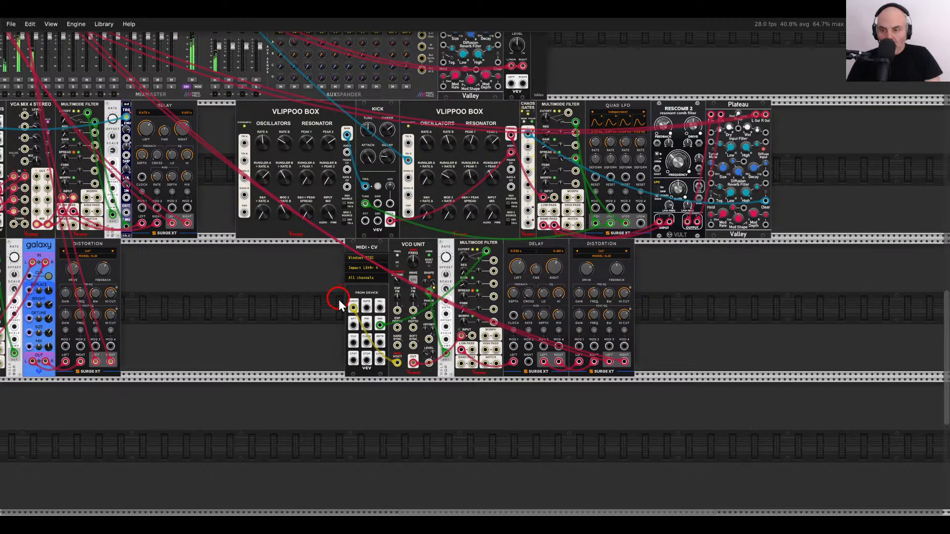
{"action": "scroll", "coordinate": [339, 299], "scroll_direction": "up", "scroll_amount": 4}
{"action": "left_click_drag", "start_coordinate": [401, 198], "coordinate": [346, 198]}
{"action": "key", "text": "ctrl+d"}
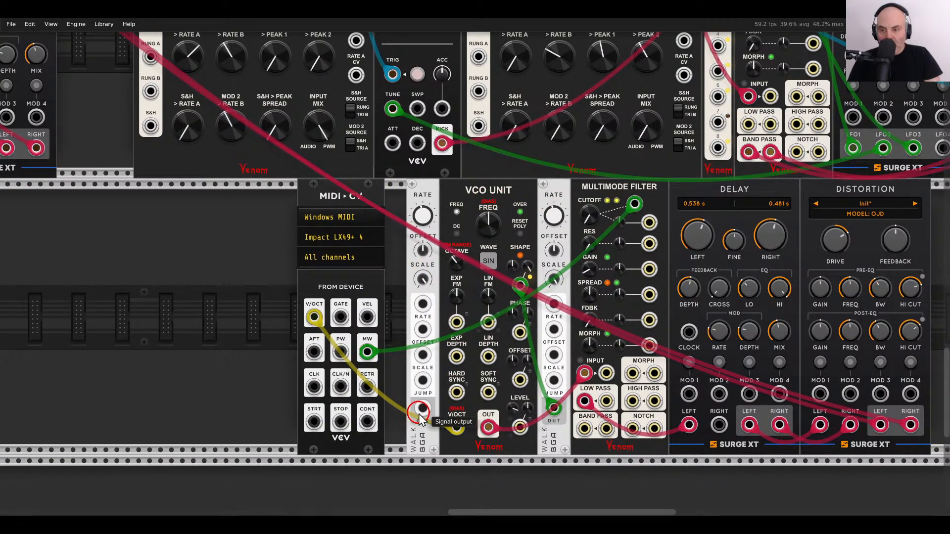
{"action": "left_click_drag", "start_coordinate": [420, 413], "coordinate": [453, 292]}
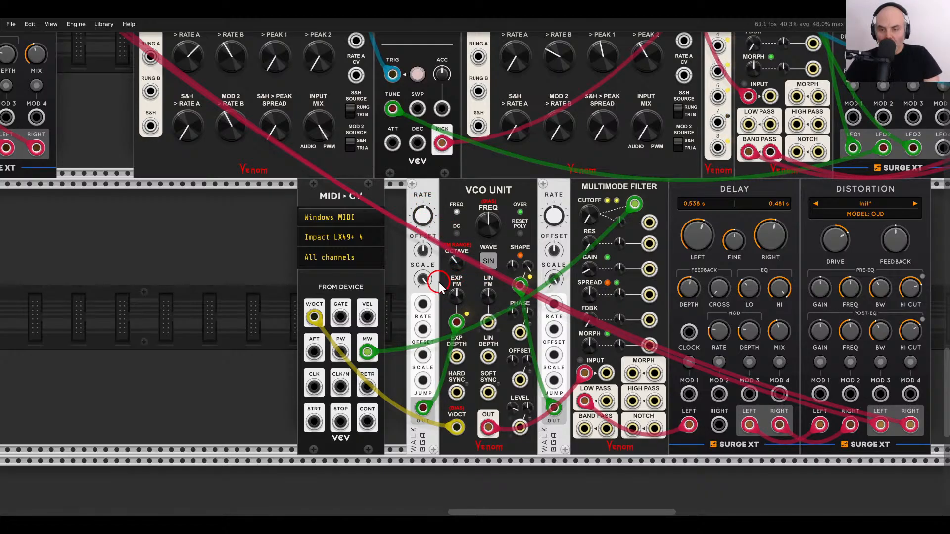
{"action": "left_click_drag", "start_coordinate": [376, 197], "coordinate": [433, 213]}
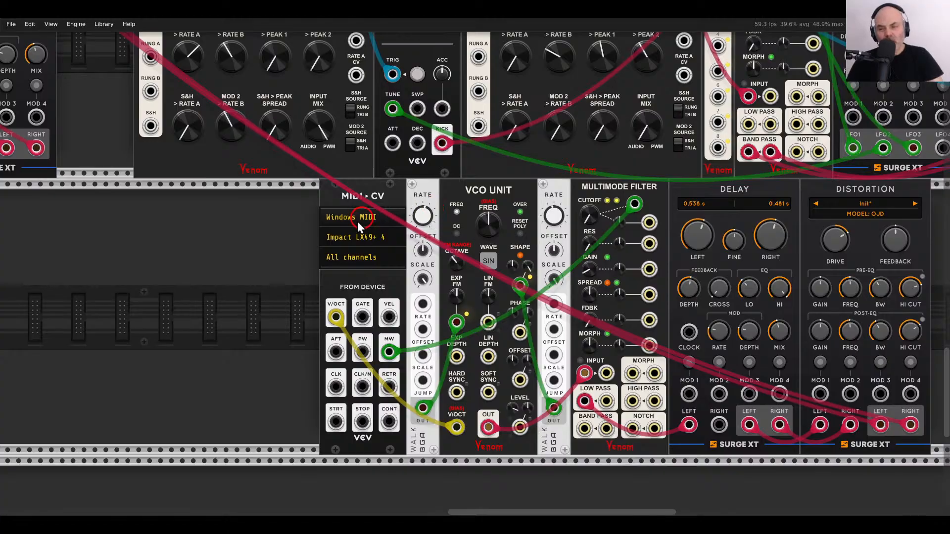
Add a Valley Plateau after the Distortion and patch it in stereo between the Distortion and the mixer.
{"action": "right_click", "coordinate": [272, 257]}
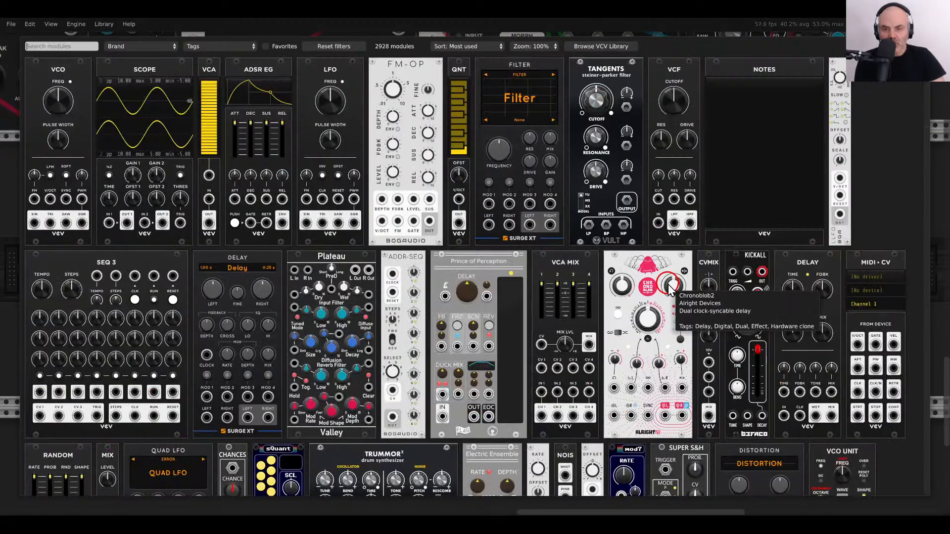
{"action": "left_click", "coordinate": [321, 307]}
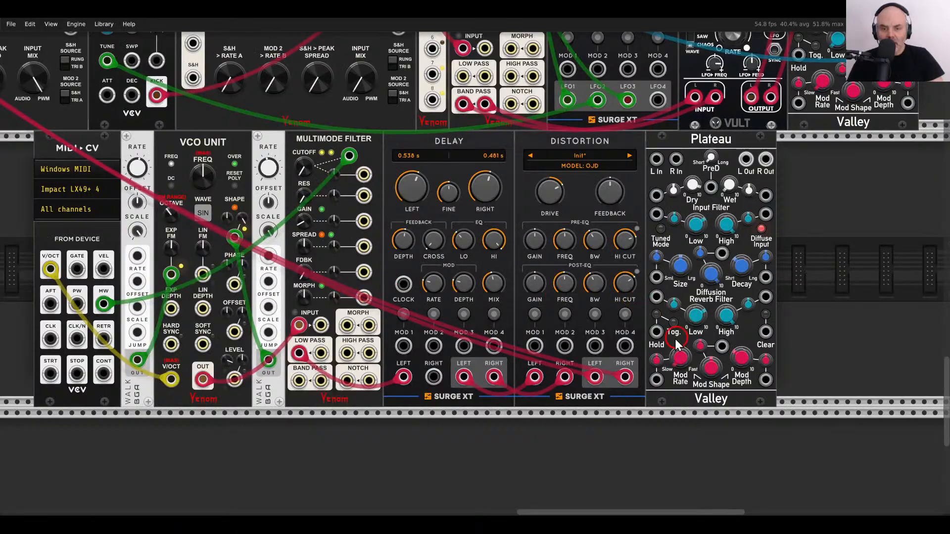
{"action": "left_click_drag", "start_coordinate": [764, 168], "coordinate": [765, 165]}
{"action": "left_click_drag", "start_coordinate": [595, 377], "coordinate": [656, 159]}
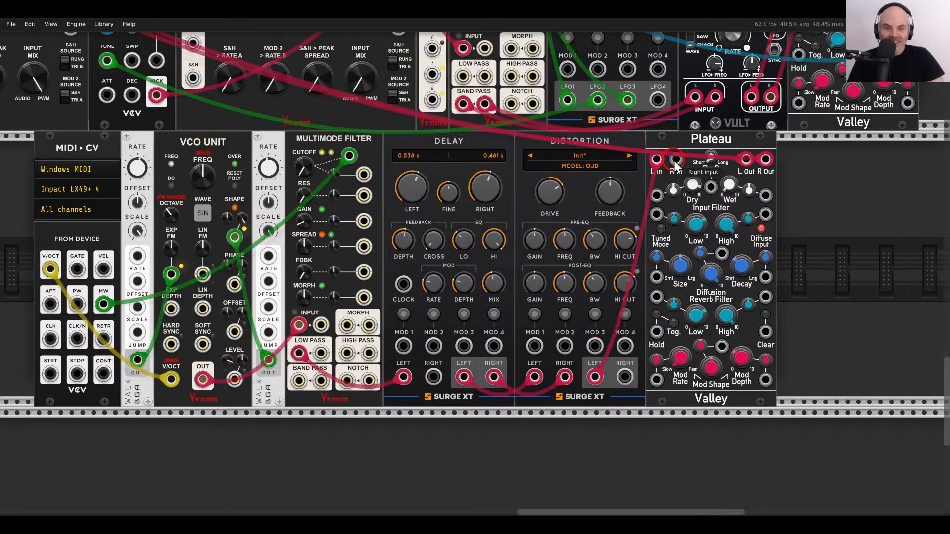
{"action": "left_click_drag", "start_coordinate": [625, 378], "coordinate": [676, 159]}
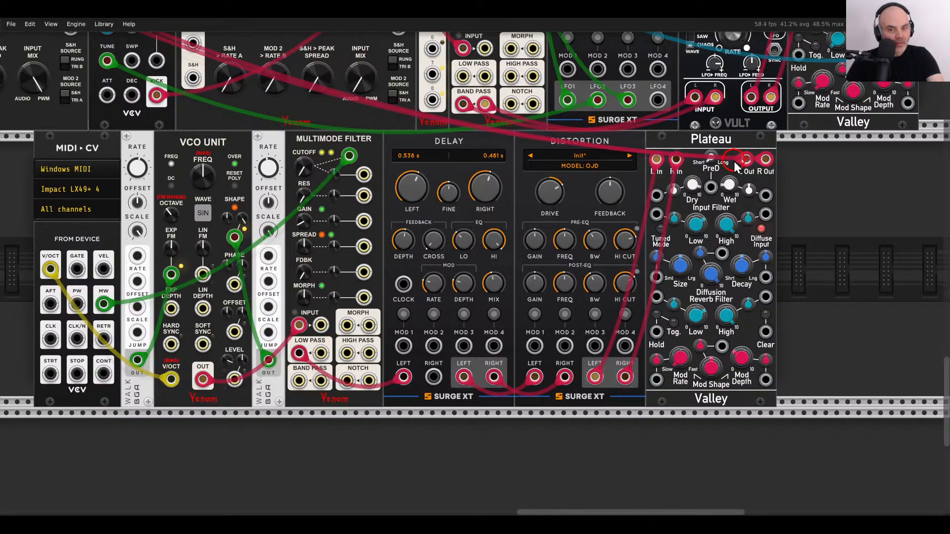
{"action": "left_click_drag", "start_coordinate": [745, 266], "coordinate": [732, 246]}
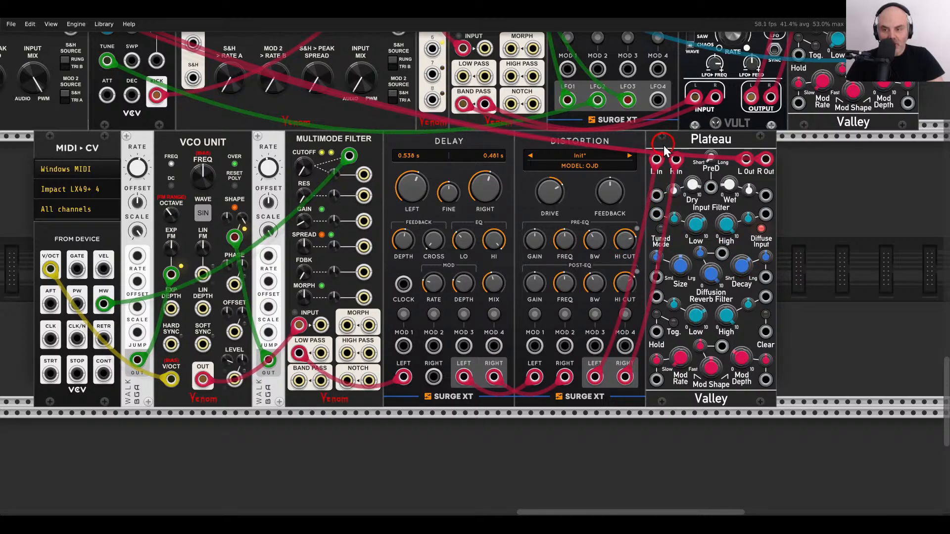
Insert a Stereo Strip between the Distortion and Plateau and patch both stereo channels through it.
{"action": "left_click_drag", "start_coordinate": [664, 145], "coordinate": [728, 147]}
{"action": "right_click", "coordinate": [666, 185]}
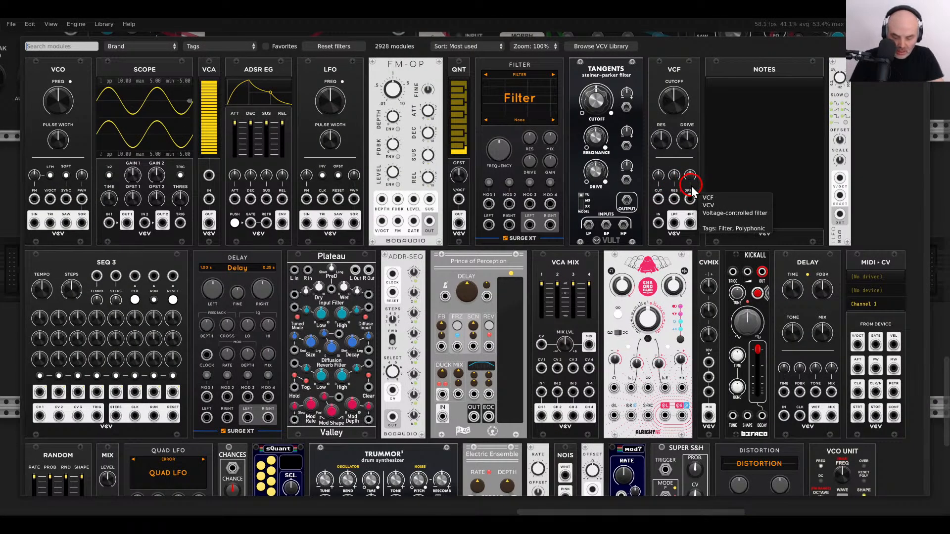
{"action": "type", "text": "vca sterer"}
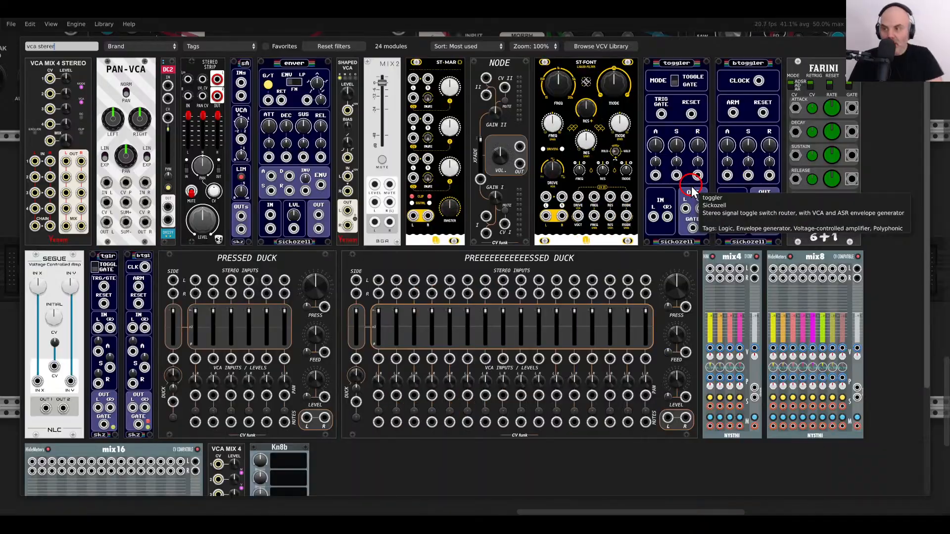
{"action": "left_click", "coordinate": [208, 85]}
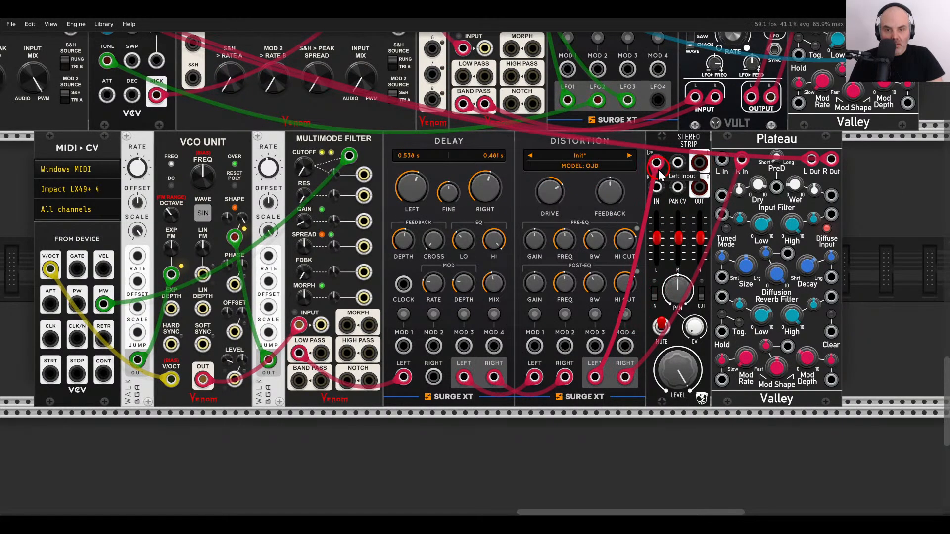
{"action": "left_click_drag", "start_coordinate": [741, 159], "coordinate": [658, 187]}
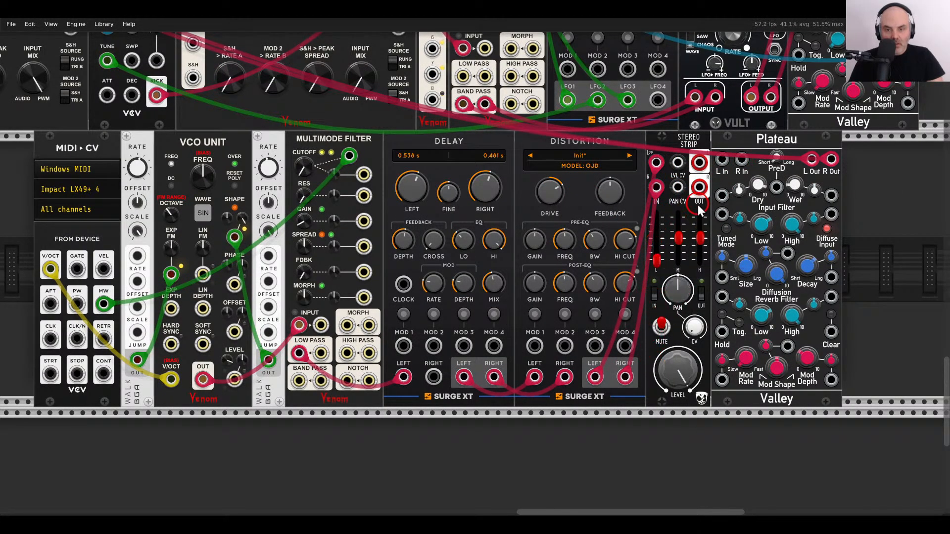
{"action": "left_click_drag", "start_coordinate": [699, 162], "coordinate": [699, 187]}
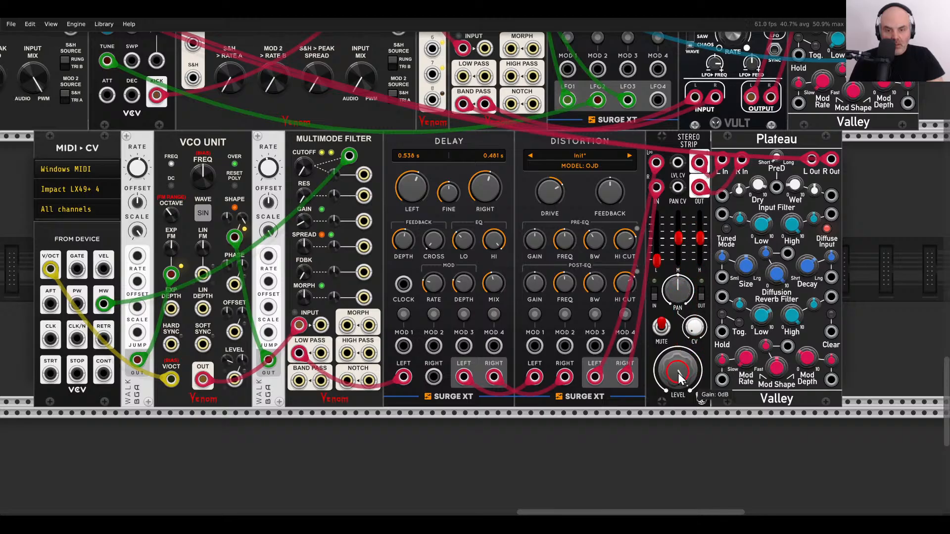
Reduce the Stereo Strip's level to tame the signal feeding the Plateau.
{"action": "left_click_drag", "start_coordinate": [678, 373], "coordinate": [676, 411]}
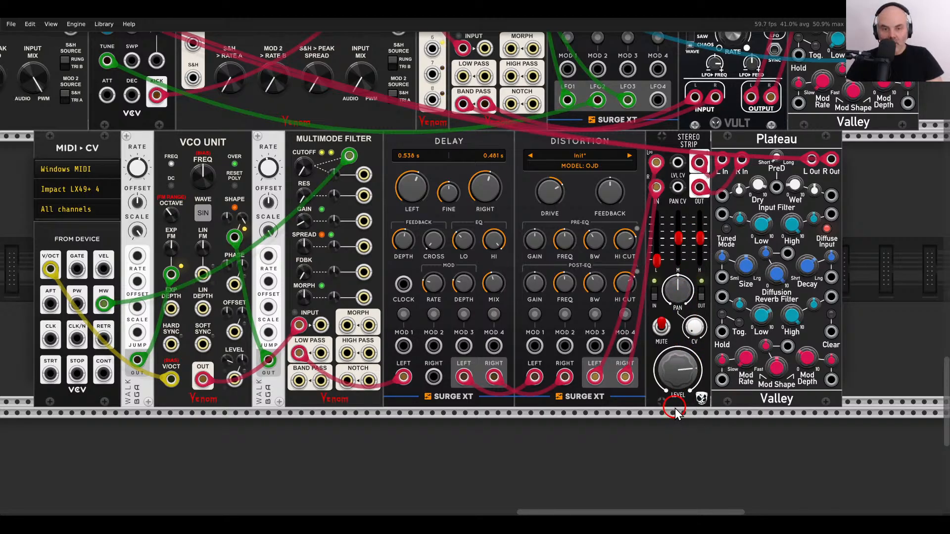
{"action": "left_click_drag", "start_coordinate": [794, 165], "coordinate": [794, 155]}
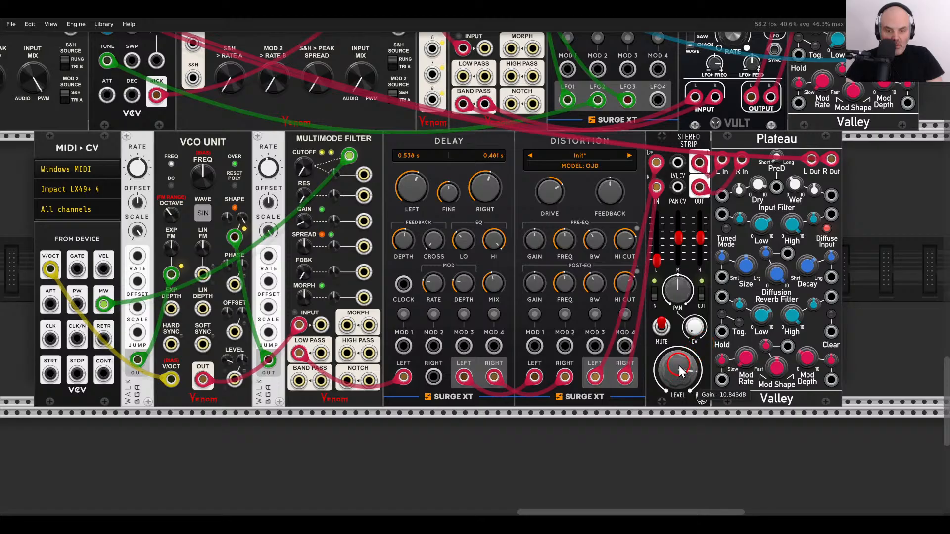
{"action": "left_click_drag", "start_coordinate": [679, 366], "coordinate": [686, 367]}
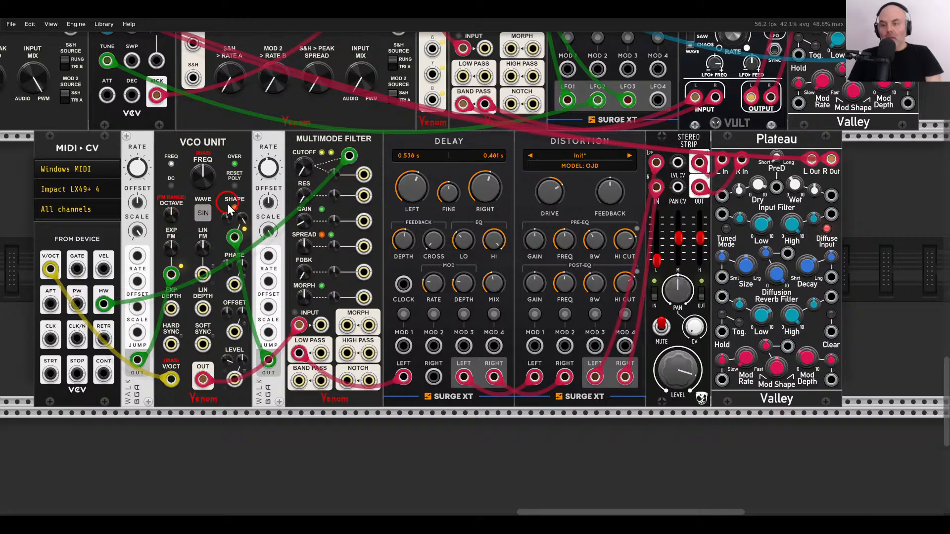
Adjust the view zoom so that the whole patch fills the screen.
{"action": "scroll", "coordinate": [24, 161], "scroll_direction": "down", "scroll_amount": 5}
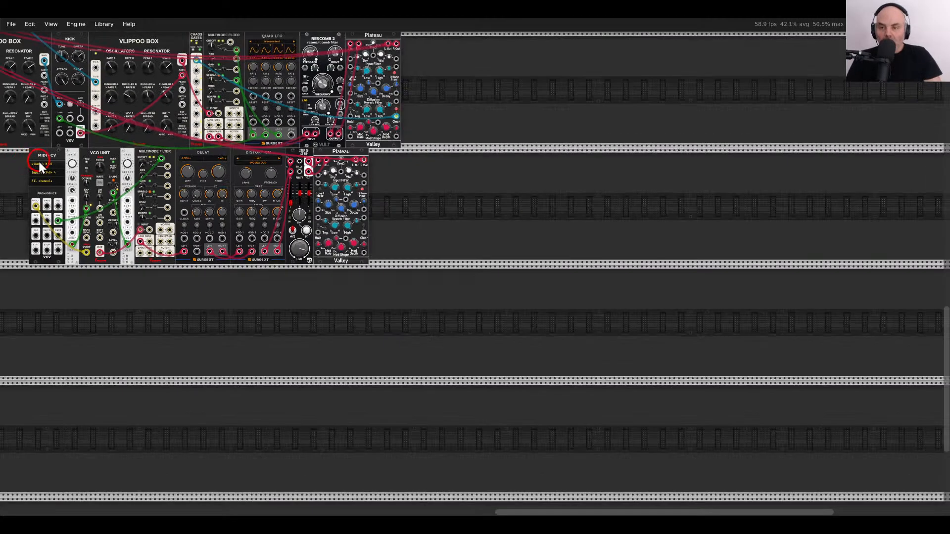
{"action": "left_click_drag", "start_coordinate": [197, 216], "coordinate": [510, 338]}
{"action": "left_click_drag", "start_coordinate": [290, 152], "coordinate": [563, 268]}
{"action": "scroll", "coordinate": [563, 267], "scroll_direction": "down", "scroll_amount": 3}
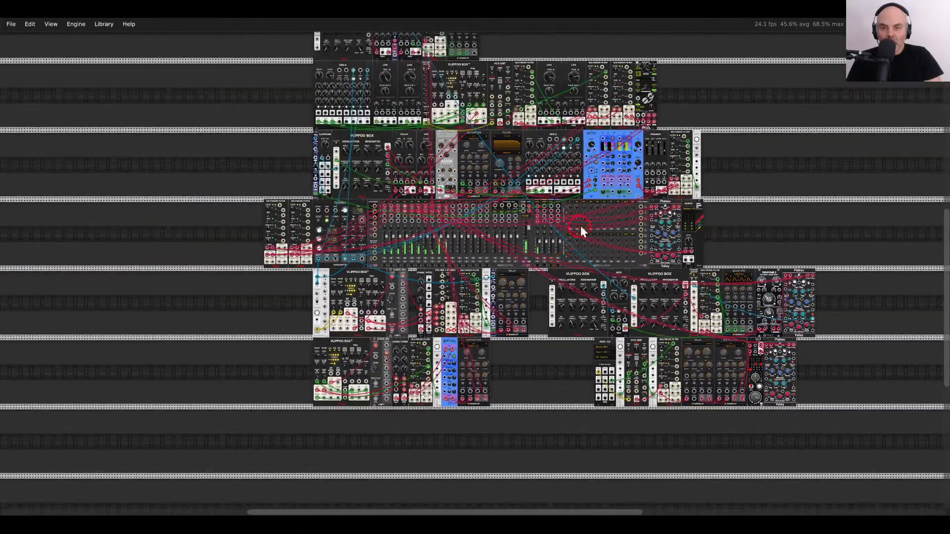
{"action": "left_click_drag", "start_coordinate": [588, 205], "coordinate": [540, 266]}
{"action": "scroll", "coordinate": [550, 261], "scroll_direction": "up", "scroll_amount": 2}
{"action": "scroll", "coordinate": [550, 260], "scroll_direction": "down", "scroll_amount": 2}
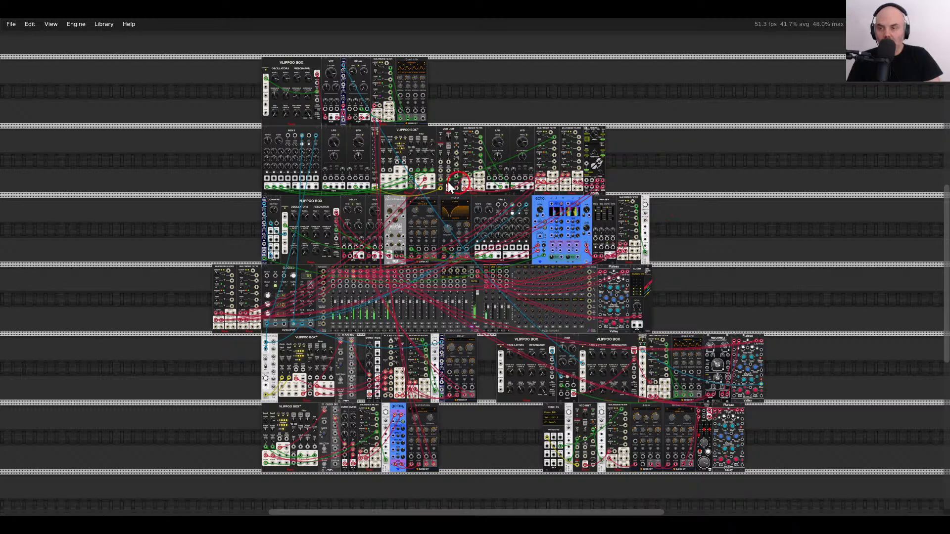
{"action": "left_click", "coordinate": [52, 25]}
{"action": "left_click_drag", "start_coordinate": [75, 75], "coordinate": [91, 76]}
{"action": "left_click", "coordinate": [691, 145]}
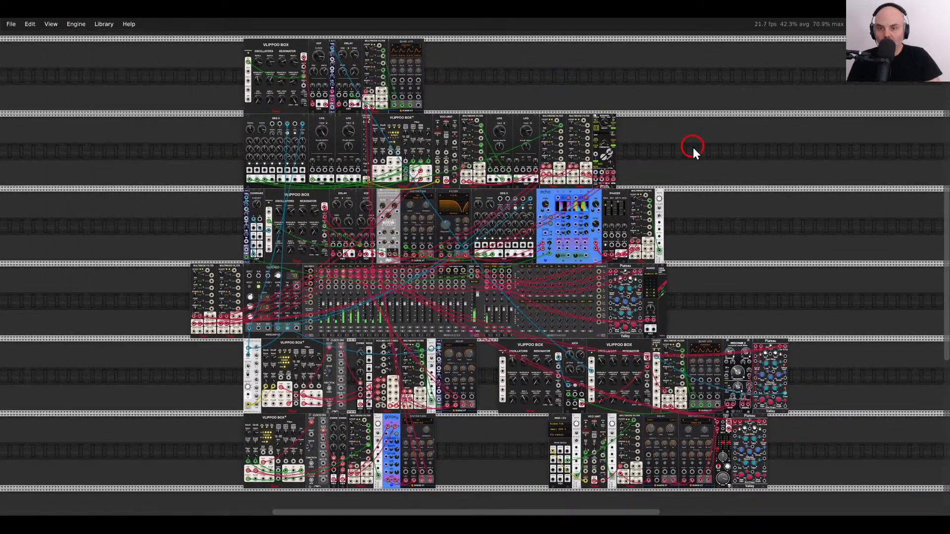
Dim the room brightness to about 16% and raise the light bloom to about 45%.
{"action": "mouse_move", "coordinate": [693, 149]}
{"action": "left_mouse_down"}
{"action": "mouse_move", "coordinate": [704, 149]}
{"action": "mouse_move", "coordinate": [696, 153]}
{"action": "left_mouse_up"}
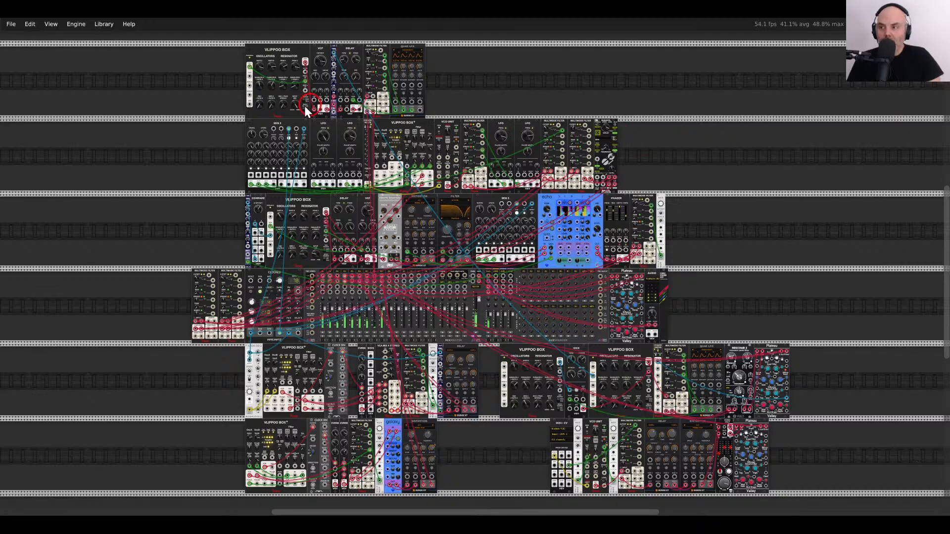
{"action": "left_click", "coordinate": [51, 24]}
{"action": "mouse_move", "coordinate": [80, 97]}
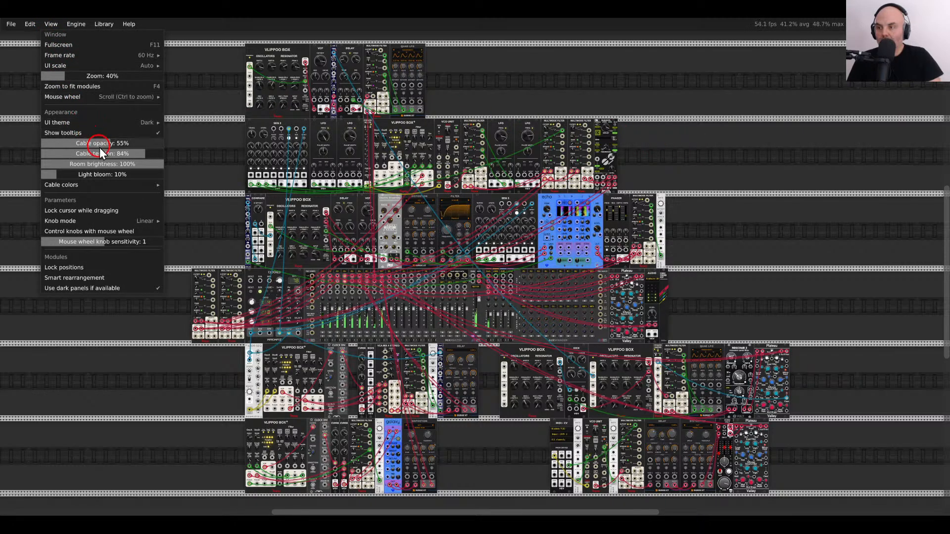
{"action": "mouse_move", "coordinate": [146, 167]}
{"action": "left_mouse_down"}
{"action": "mouse_move", "coordinate": [64, 164]}
{"action": "mouse_move", "coordinate": [155, 168]}
{"action": "left_mouse_up"}
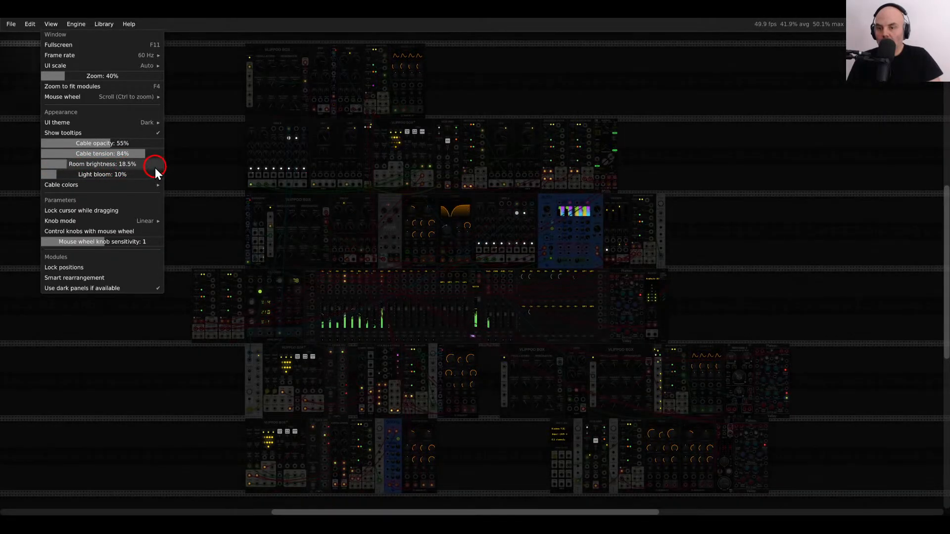
{"action": "left_click_drag", "start_coordinate": [87, 175], "coordinate": [258, 179]}
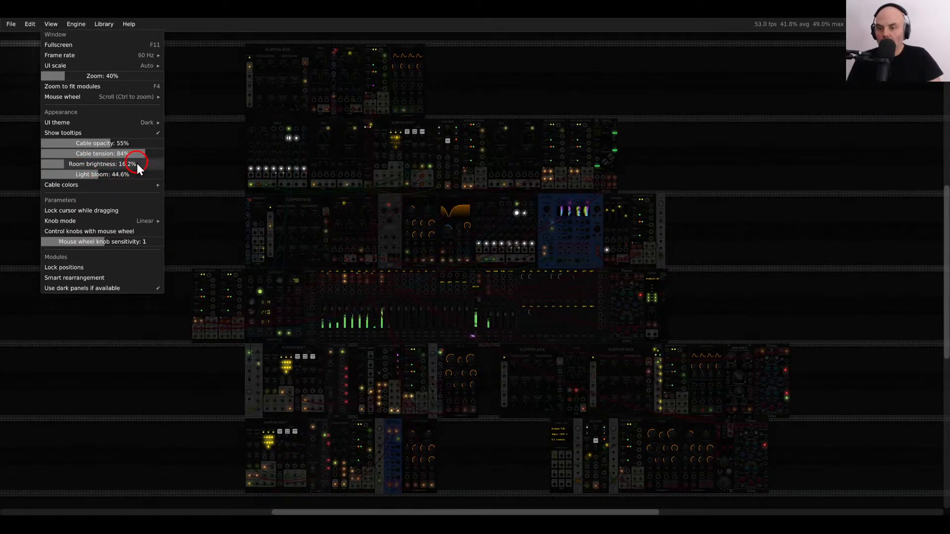
{"action": "left_click", "coordinate": [518, 90]}
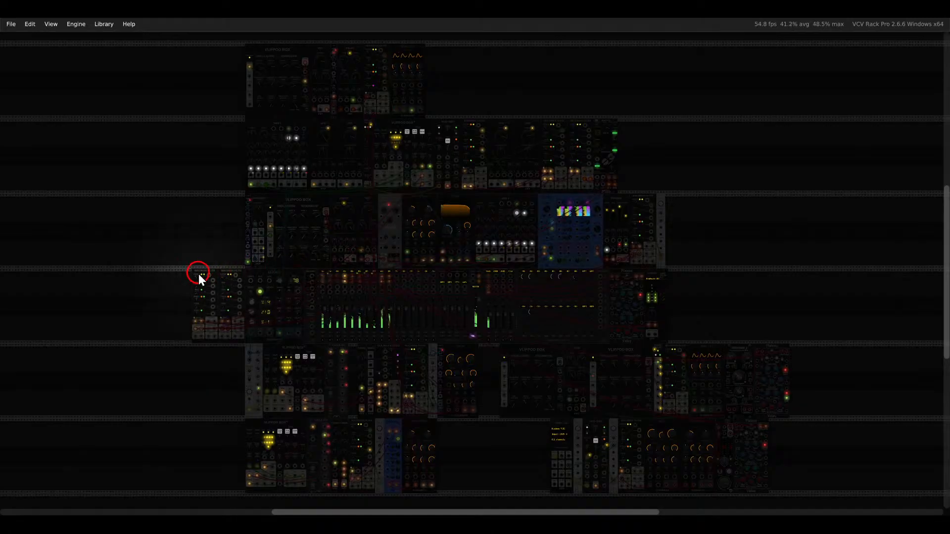
Turn down the upper controls on the two matching modules just left of the clock in the mixer row.
{"action": "left_click_drag", "start_coordinate": [198, 280], "coordinate": [224, 272]}
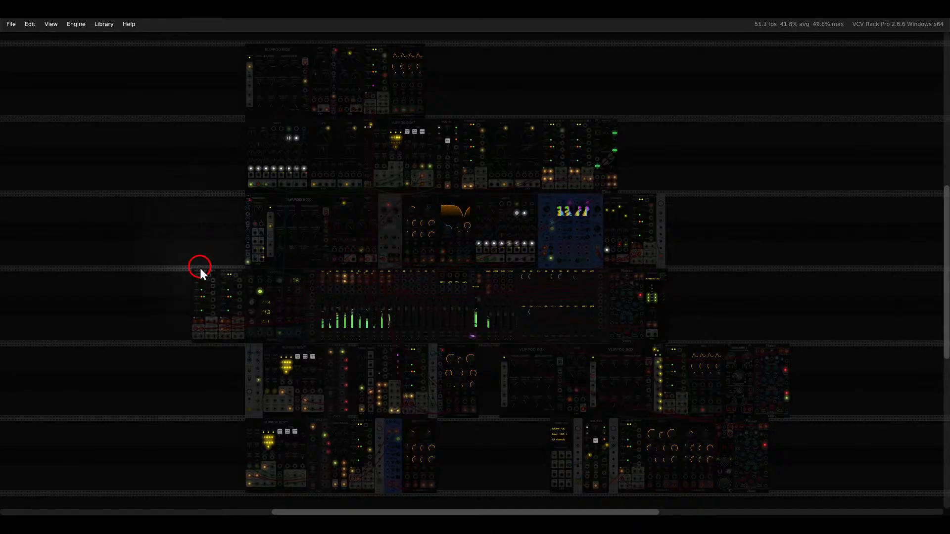
{"action": "mouse_move", "coordinate": [198, 280]}
{"action": "left_click_drag", "start_coordinate": [198, 290], "coordinate": [213, 359]}
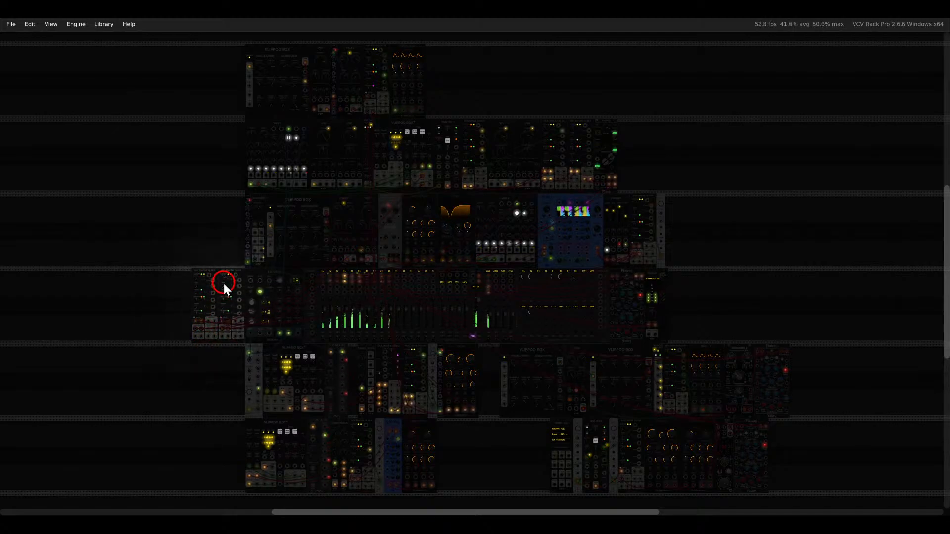
{"action": "left_click_drag", "start_coordinate": [224, 281], "coordinate": [233, 403]}
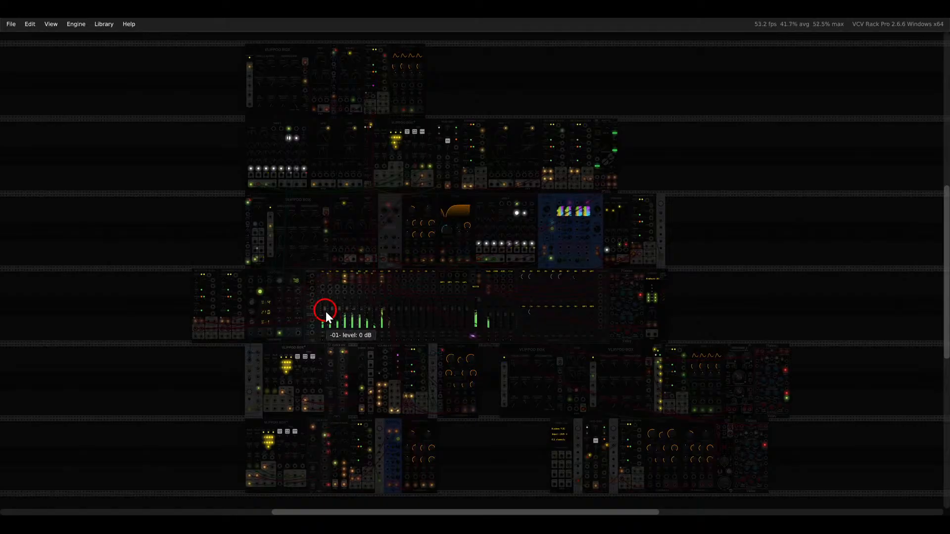
Gradually fade out MixMaster channels 1 to 4 in order, followed by channel 6 and channel 5.
{"action": "left_click_drag", "start_coordinate": [324, 310], "coordinate": [323, 399]}
{"action": "left_click_drag", "start_coordinate": [331, 310], "coordinate": [332, 406]}
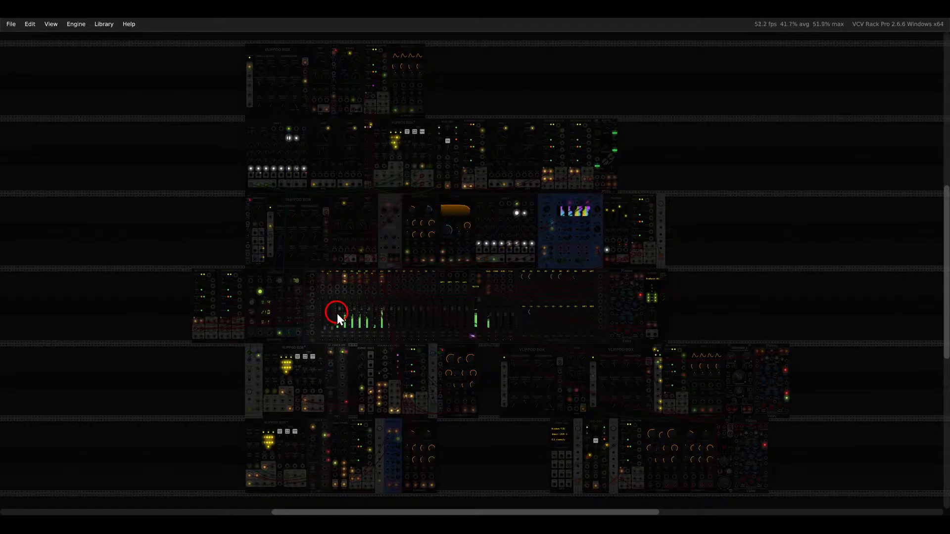
{"action": "left_click_drag", "start_coordinate": [339, 309], "coordinate": [339, 396]}
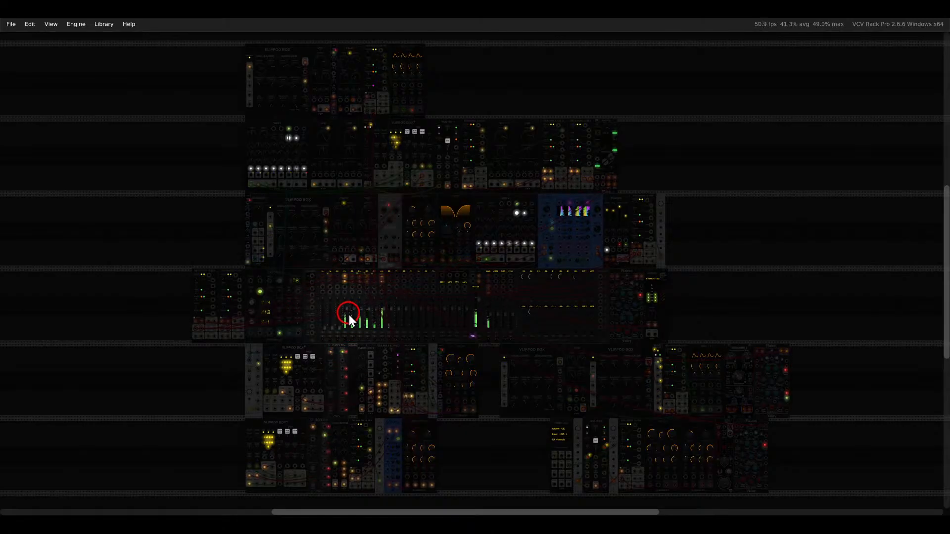
{"action": "left_click_drag", "start_coordinate": [348, 311], "coordinate": [344, 388]}
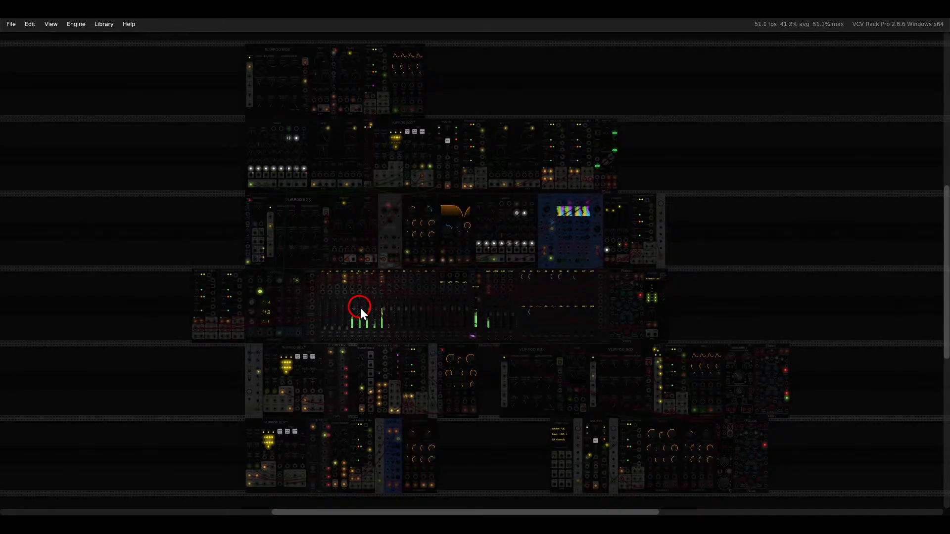
{"action": "left_click_drag", "start_coordinate": [361, 308], "coordinate": [355, 389]}
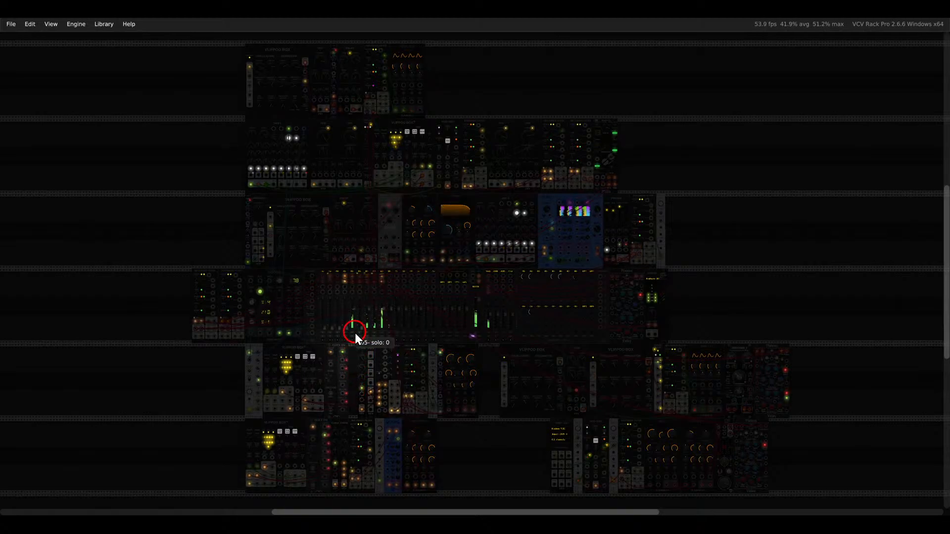
{"action": "left_click_drag", "start_coordinate": [353, 311], "coordinate": [356, 418]}
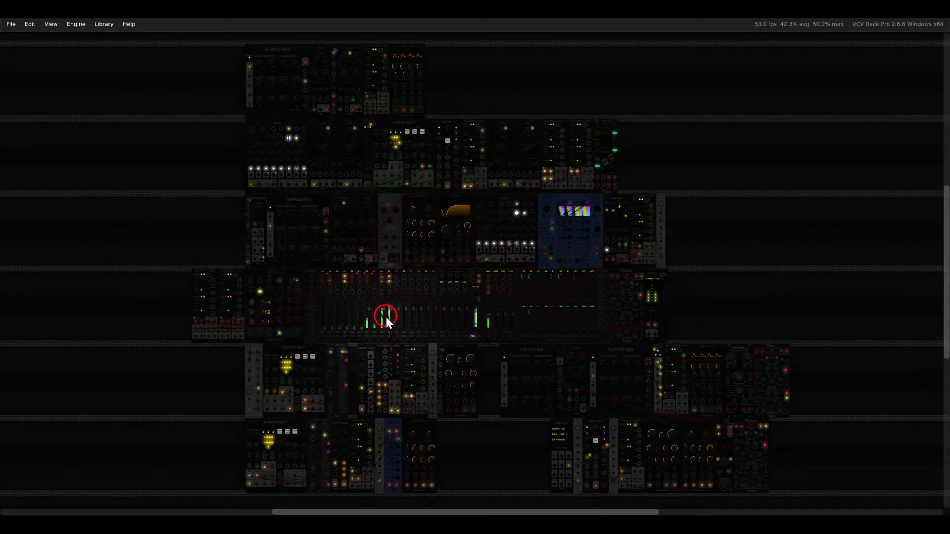
Fade the remaining MixMaster channels 9, 8, 7 and 10 down one by one to end the performance.
{"action": "left_click_drag", "start_coordinate": [386, 317], "coordinate": [378, 399]}
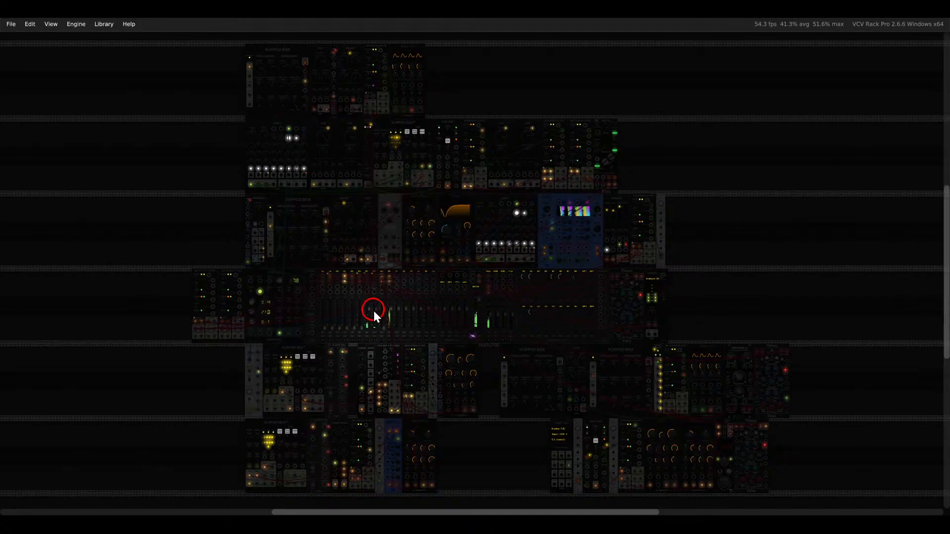
{"action": "left_click_drag", "start_coordinate": [373, 311], "coordinate": [368, 384]}
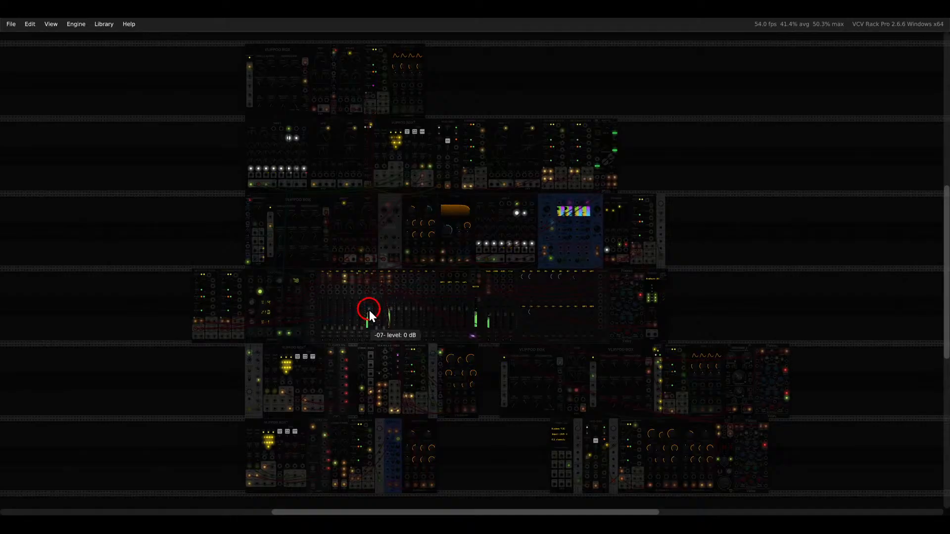
{"action": "left_click_drag", "start_coordinate": [369, 310], "coordinate": [361, 399]}
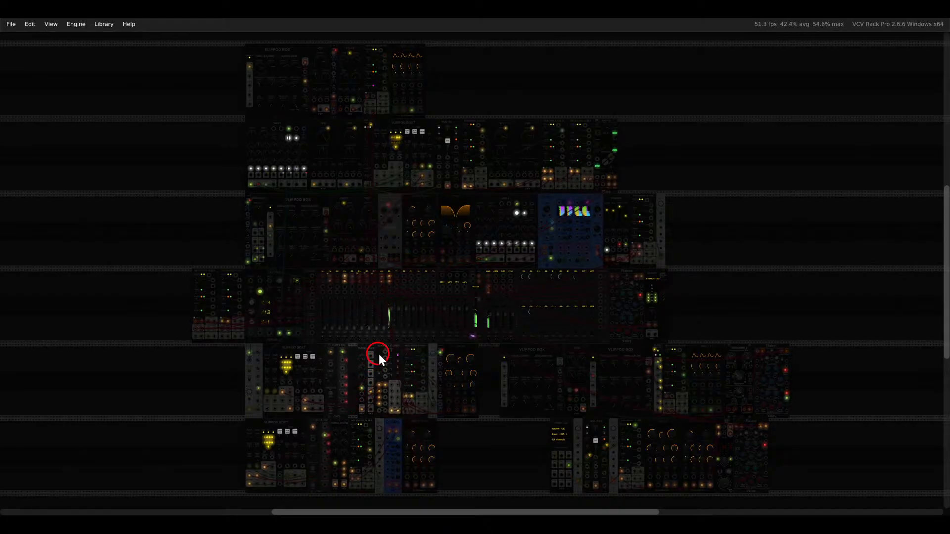
{"action": "mouse_move", "coordinate": [390, 310]}
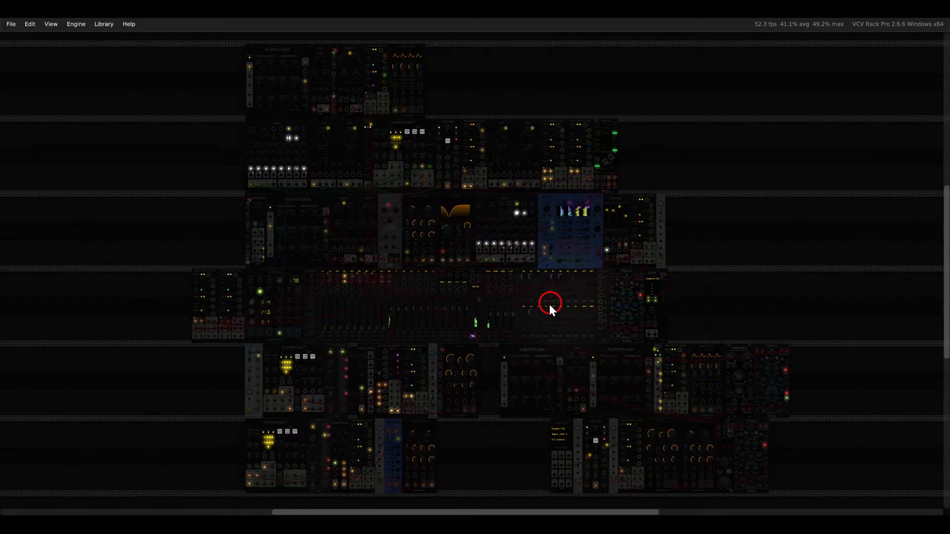
{"action": "left_click_drag", "start_coordinate": [391, 308], "coordinate": [385, 407]}
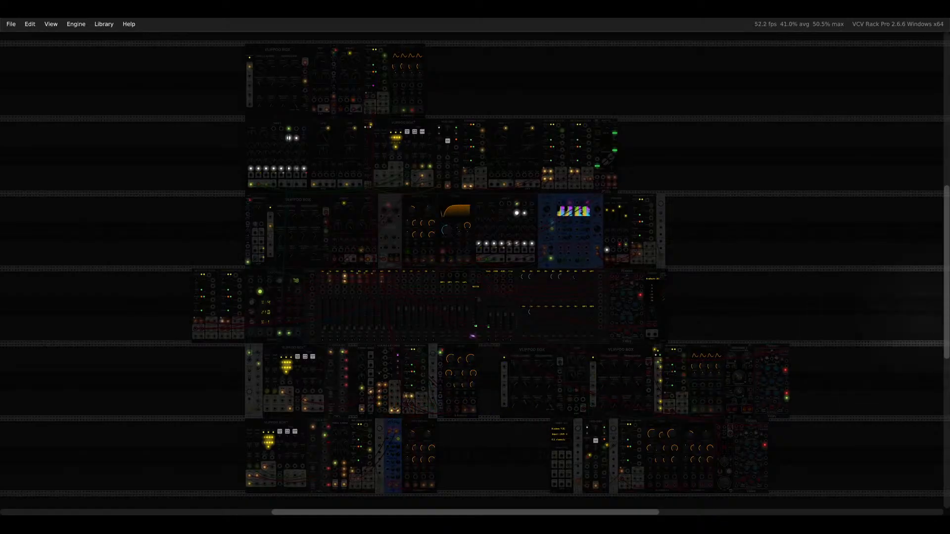